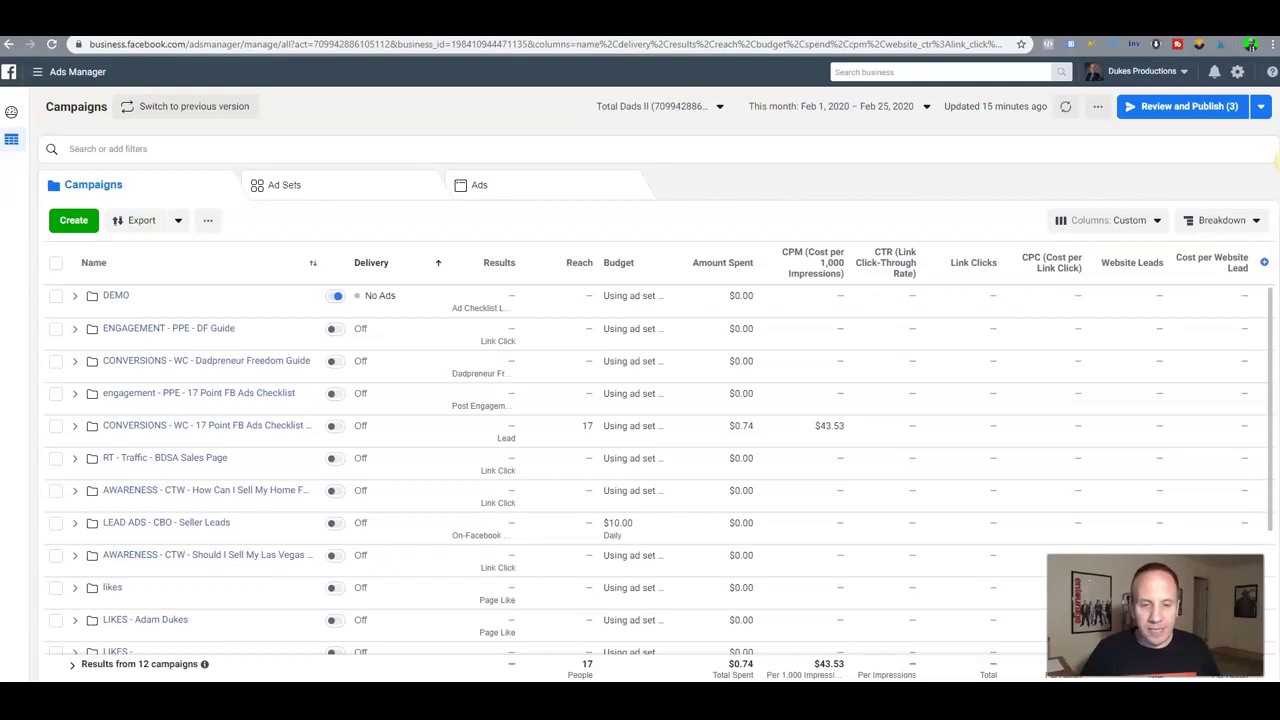
# Open the live go.totaldads.com homepage from the website builder and look it over.
pyautogui.moveTo(12, 139)
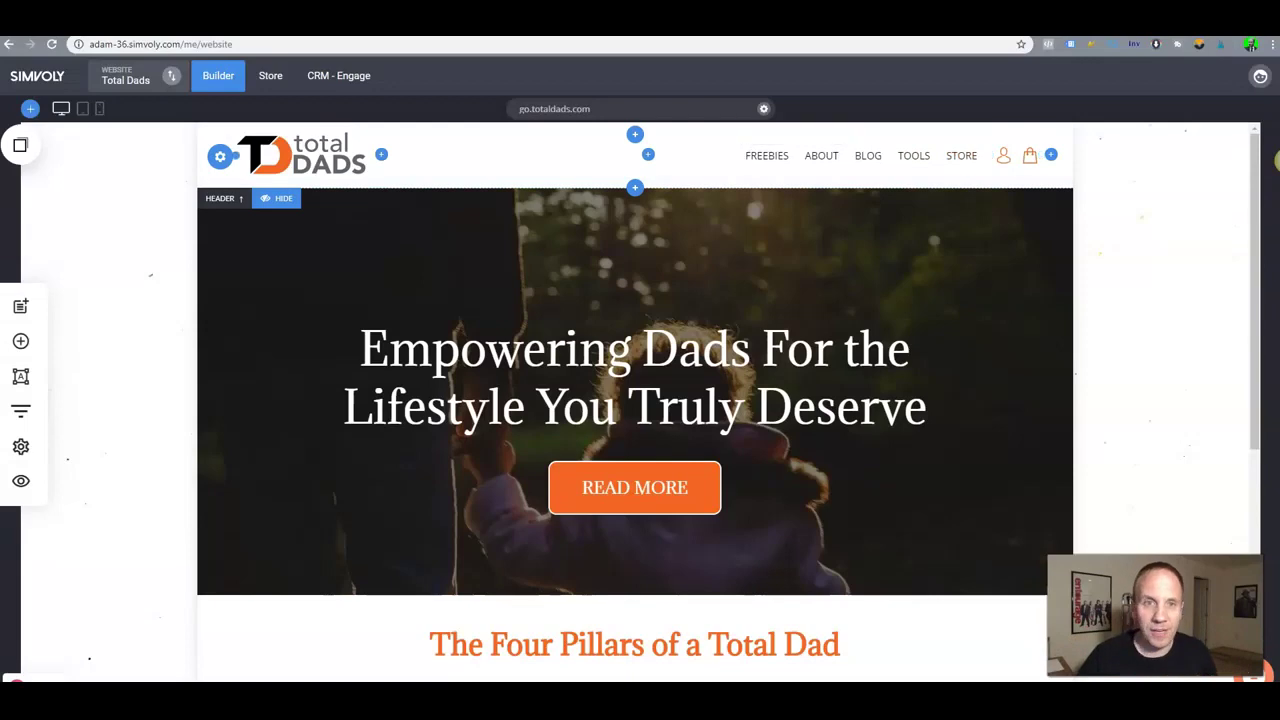
pyautogui.click(555, 108)
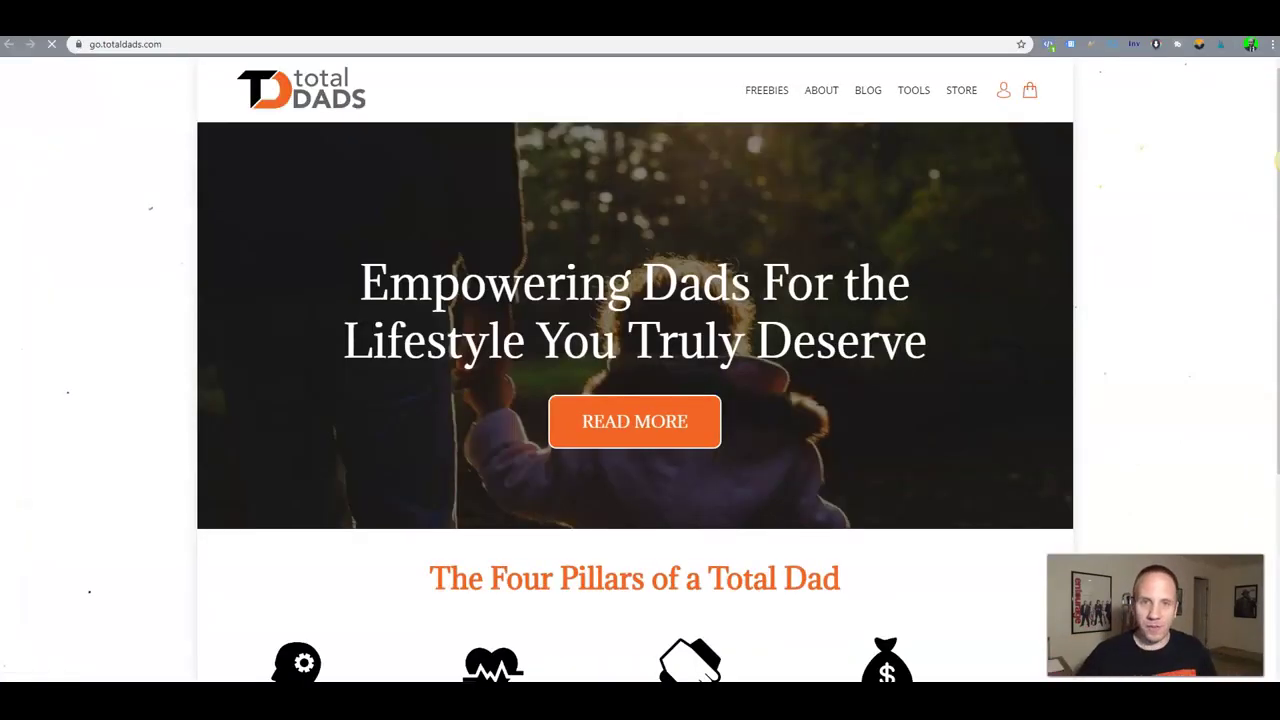
pyautogui.click(961, 90)
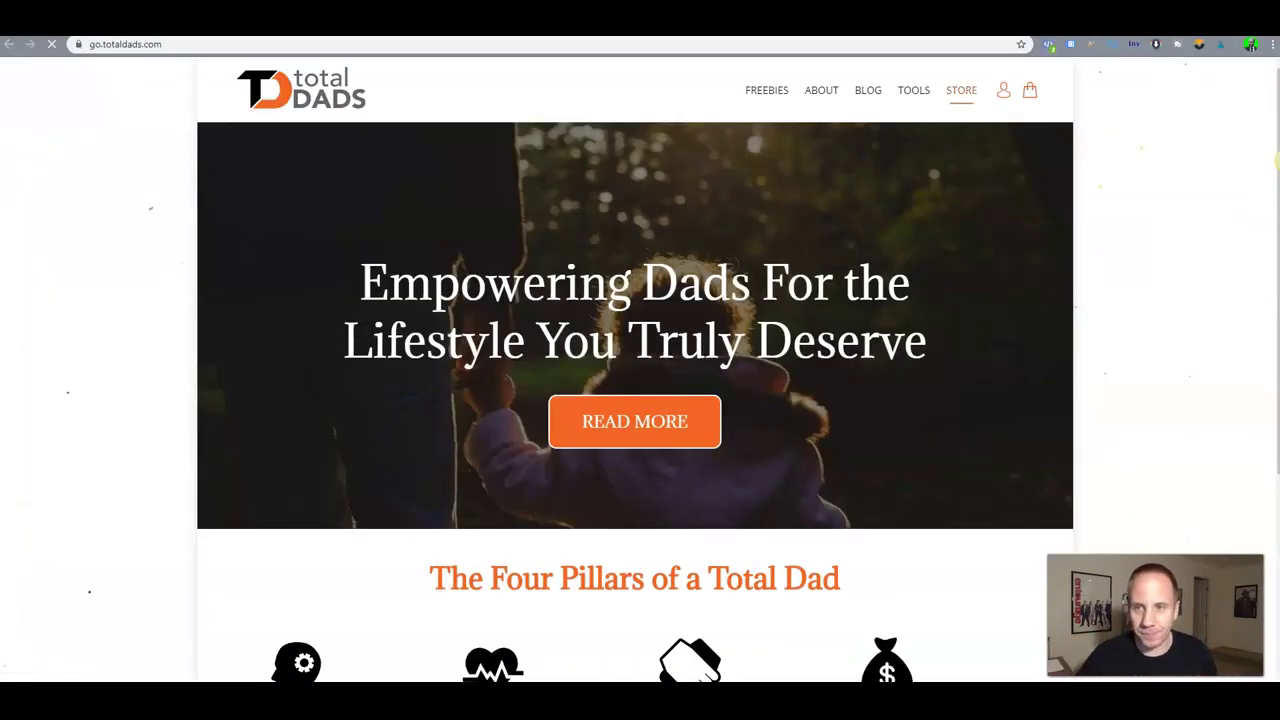
pyautogui.scroll(-5, 440, 400)
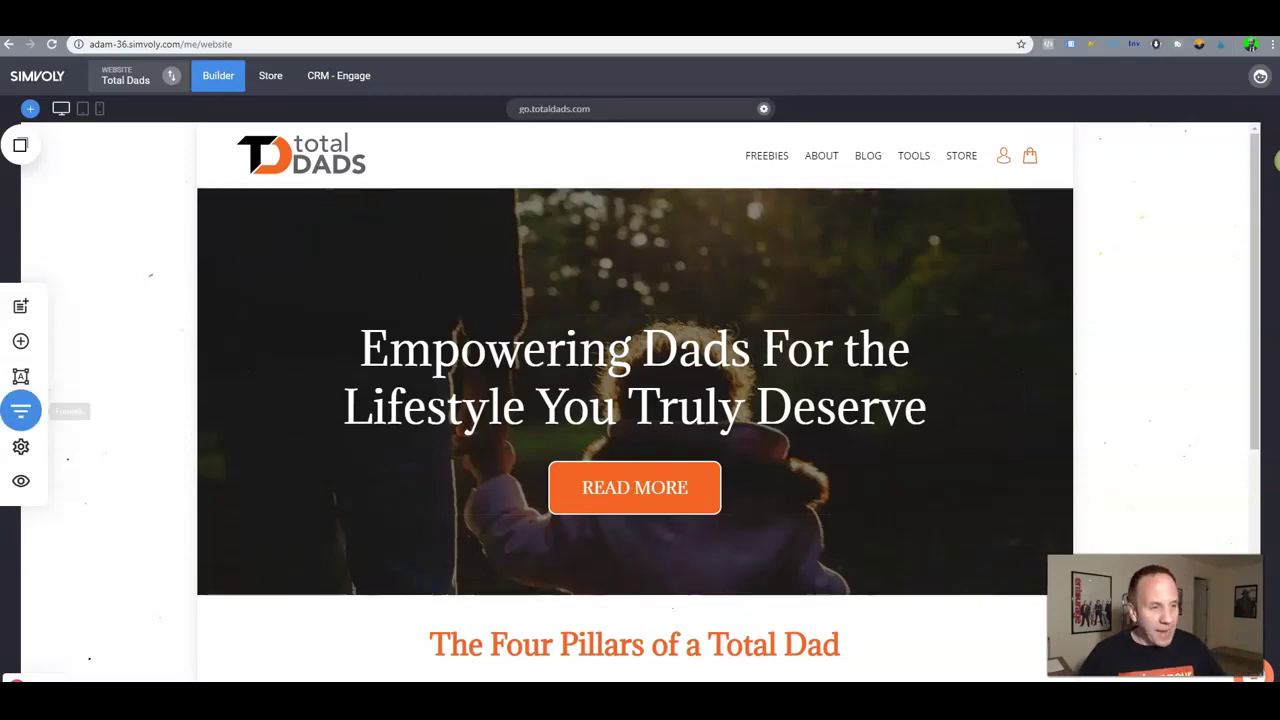
# Open Version A of the first step in the Dadpreneur Freedom funnel for editing.
pyautogui.click(21, 411)
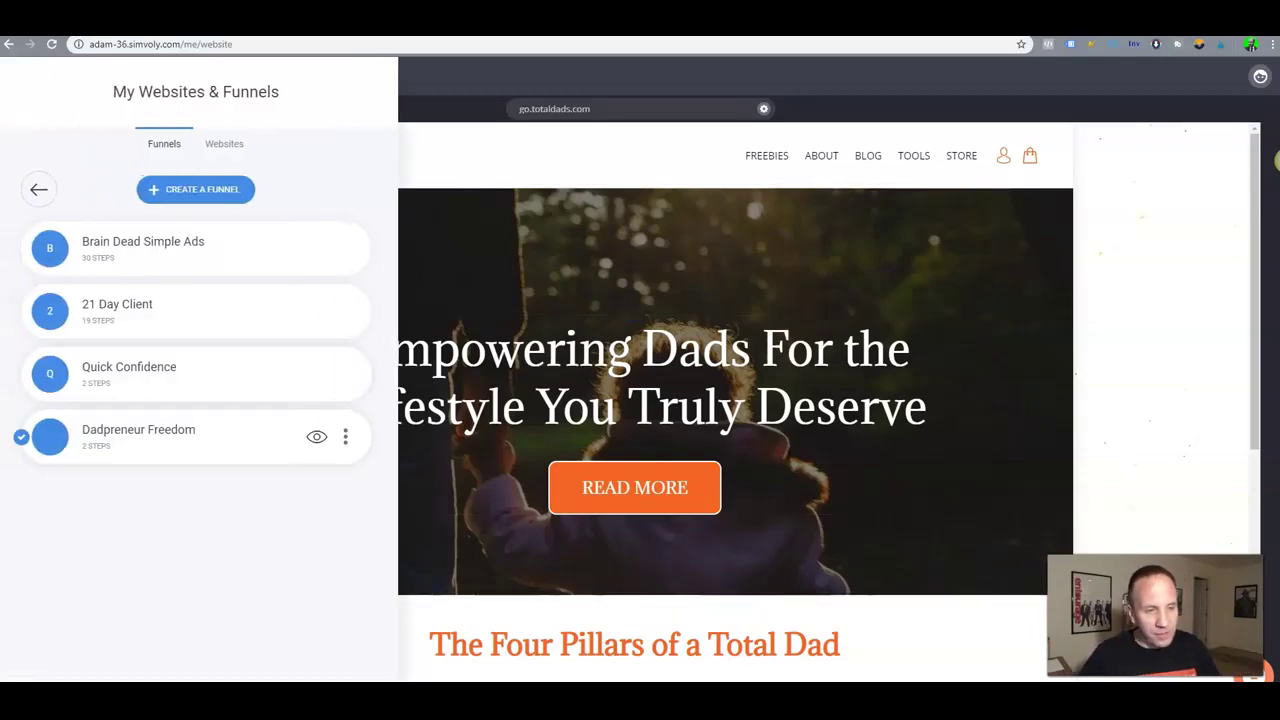
pyautogui.click(180, 436)
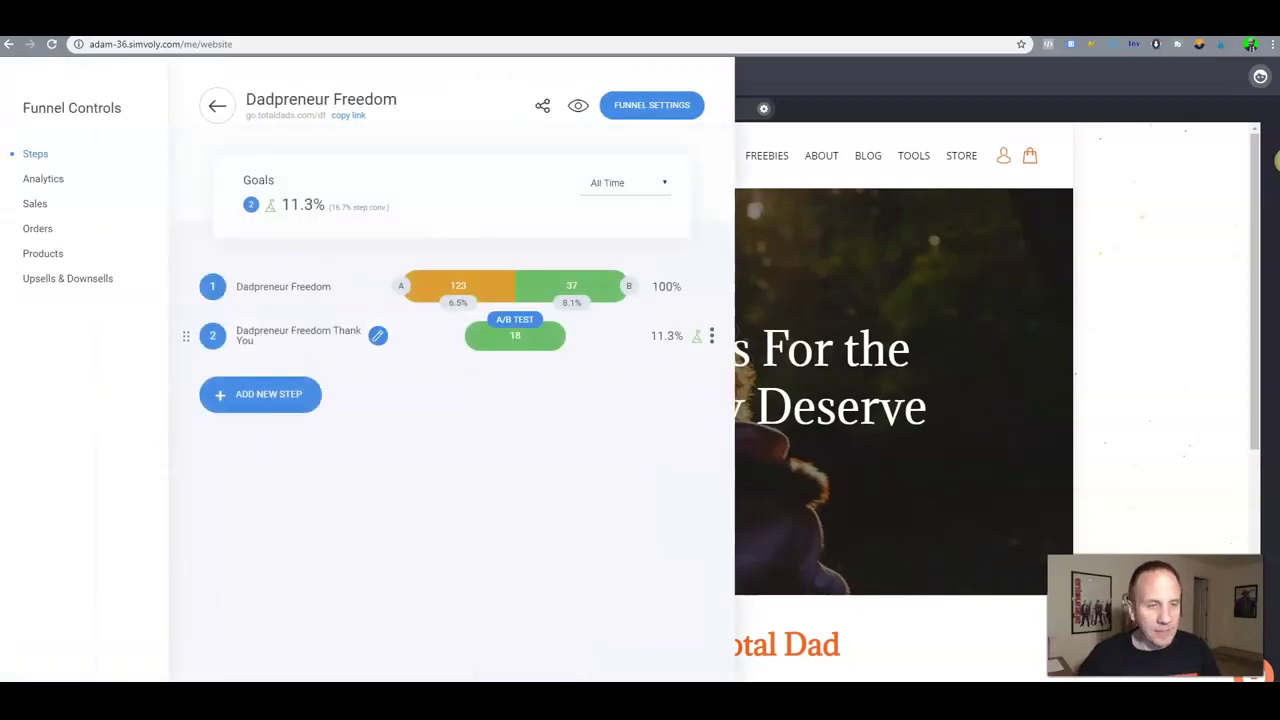
pyautogui.click(345, 287)
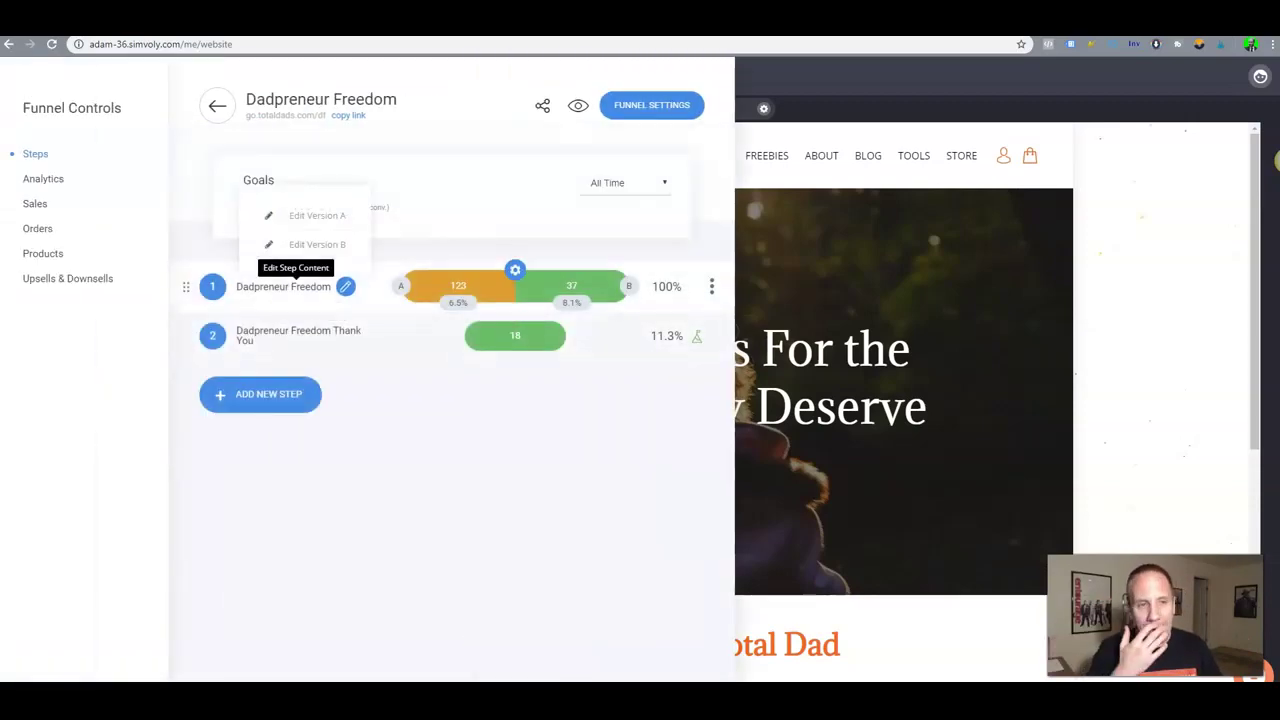
pyautogui.click(317, 215)
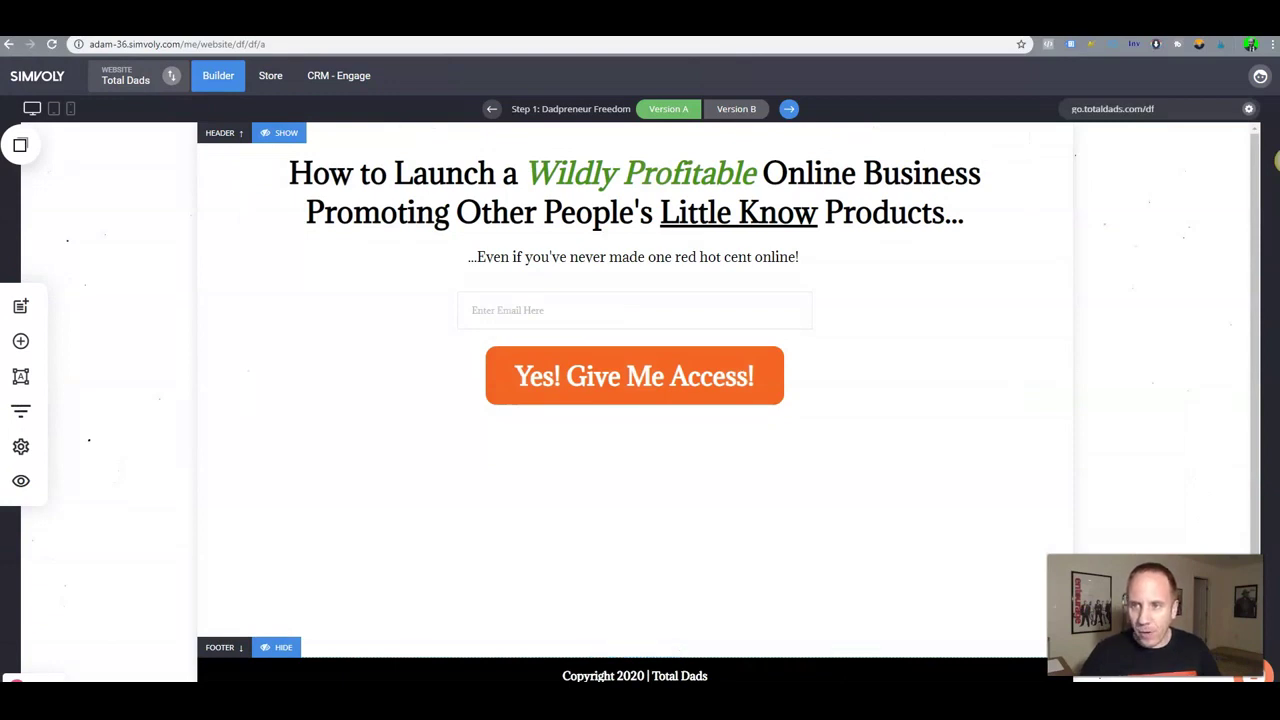
pyautogui.click(1112, 109)
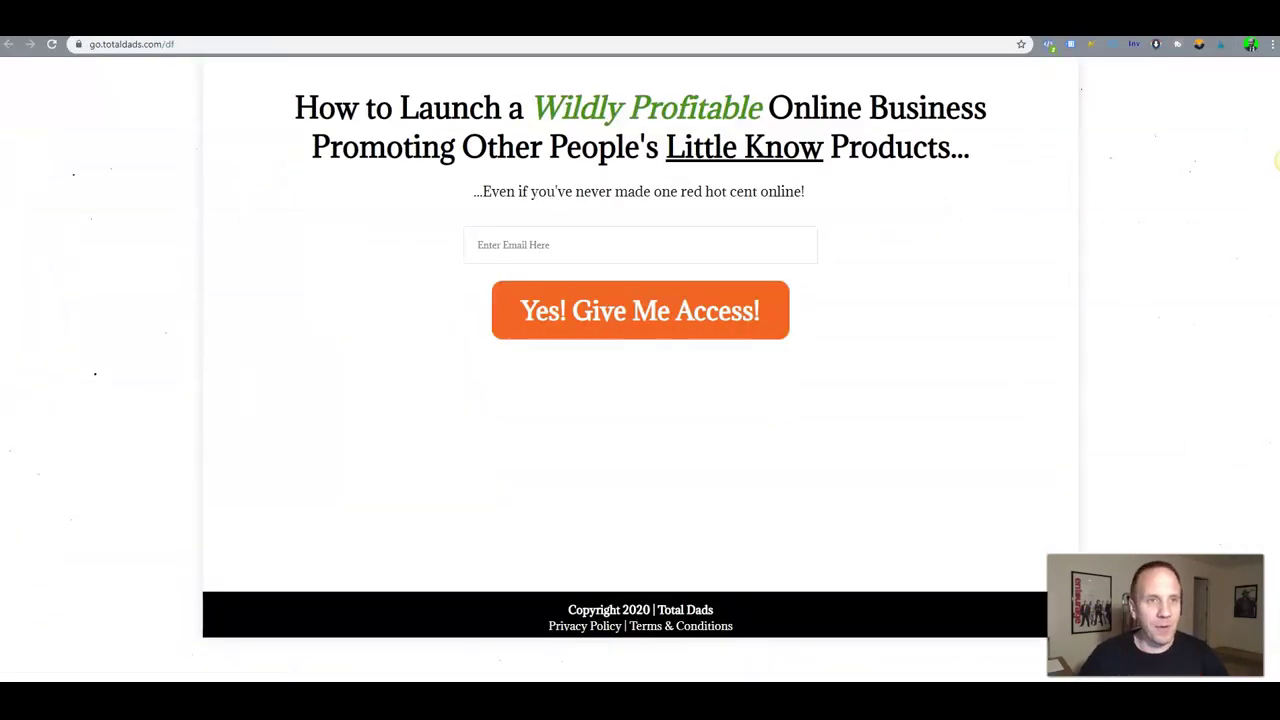
pyautogui.hotkey('ctrl', 'l')
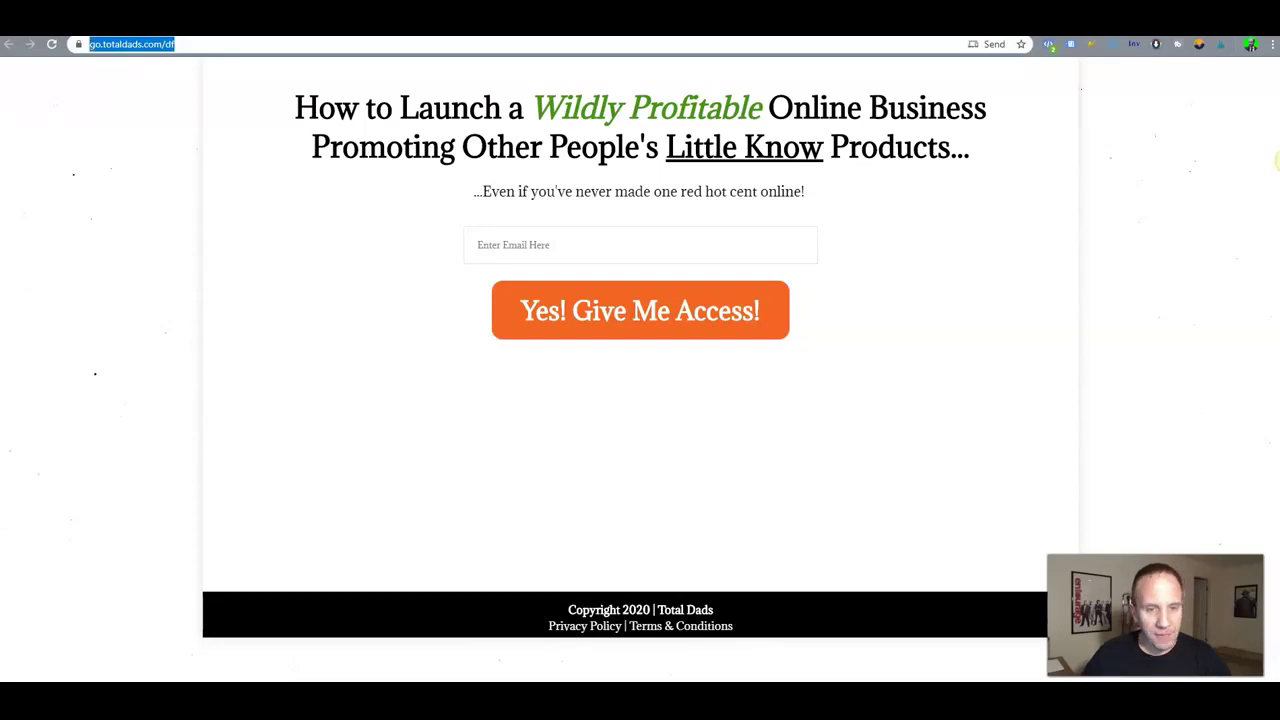
pyautogui.hotkey('alt', 'Tab')
pyautogui.hotkey('ctrl', 'c')
pyautogui.hotkey('alt', 'Tab')
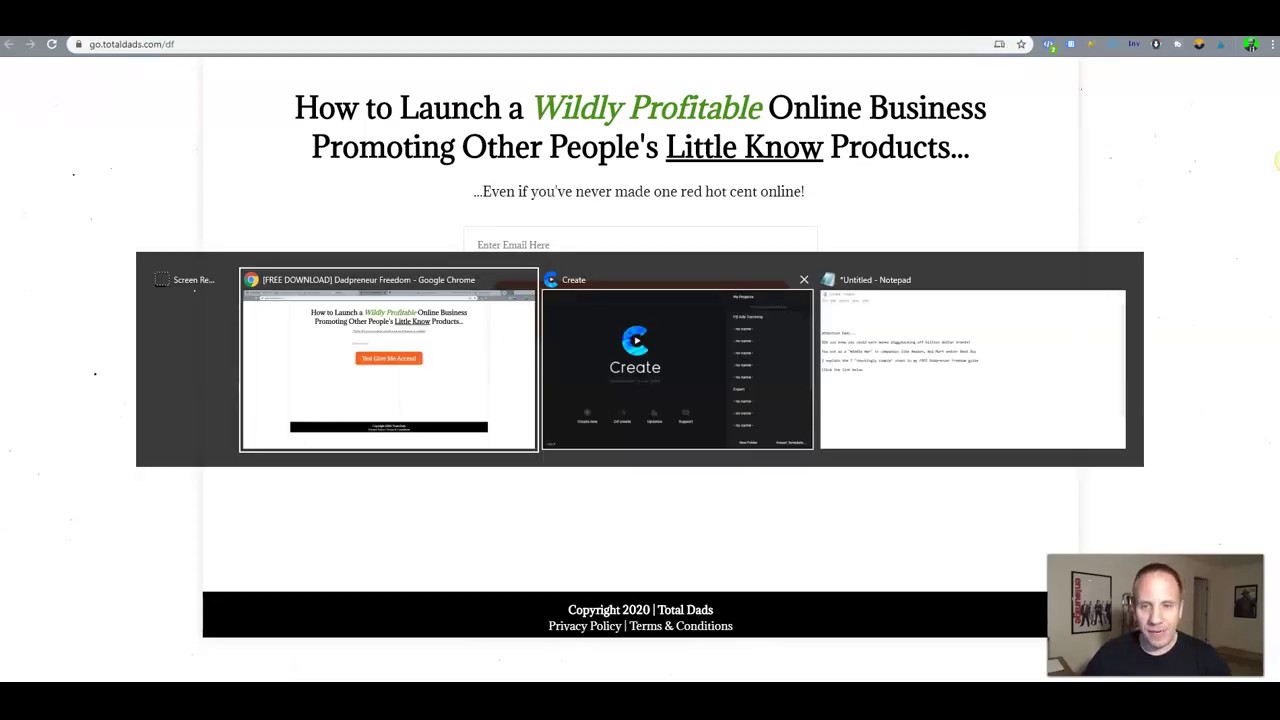
pyautogui.press('Tab')
pyautogui.press('Tab')
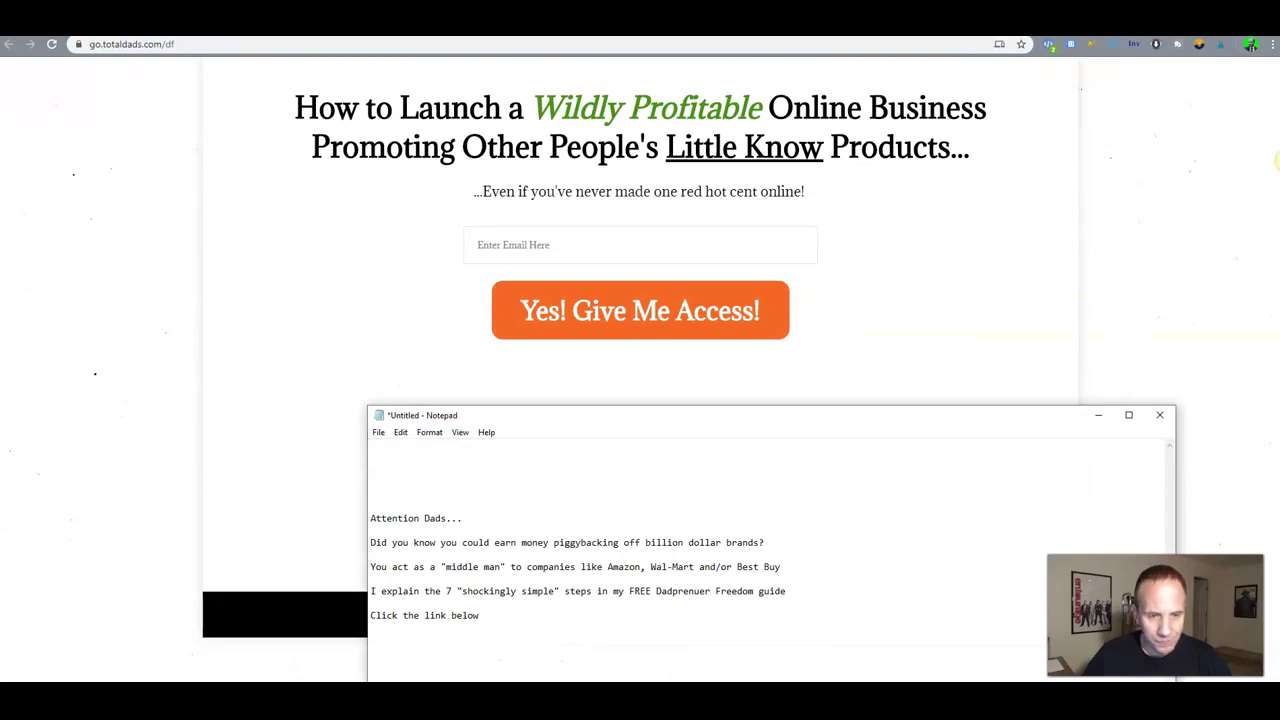
pyautogui.hotkey('ctrl', 'v')
pyautogui.press('Return')
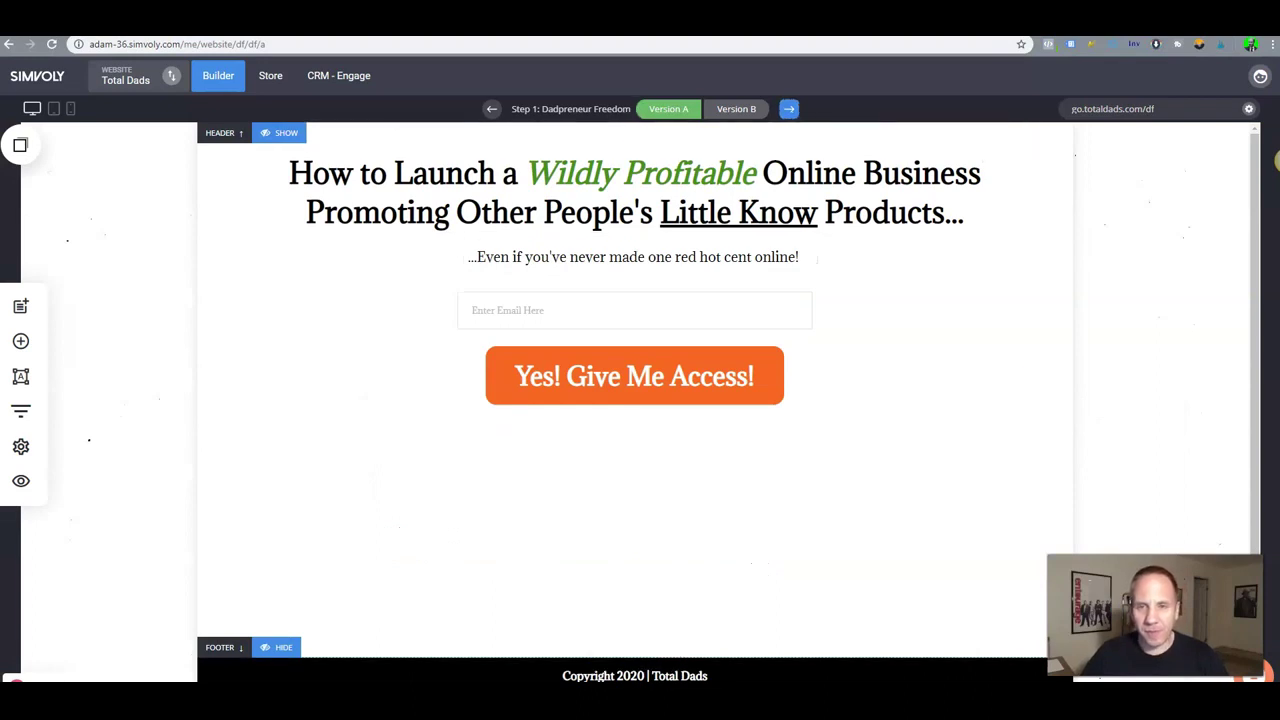
pyautogui.click(789, 108)
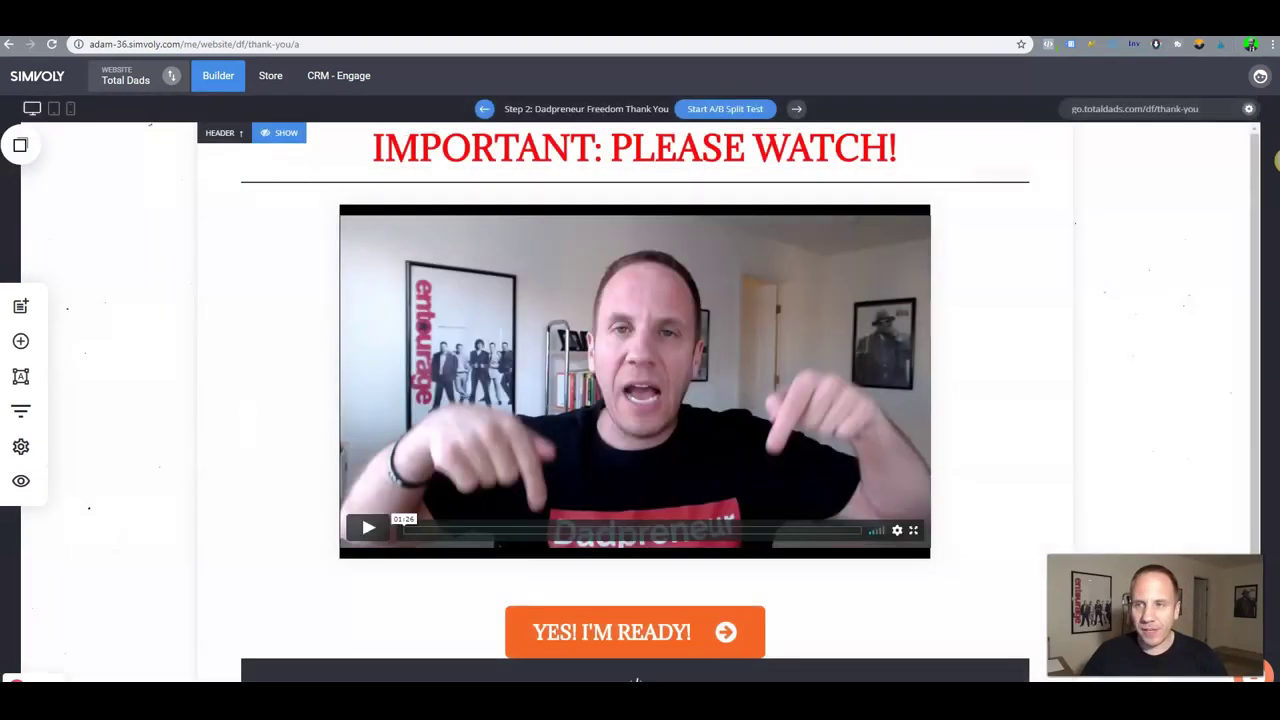
pyautogui.click(1134, 109)
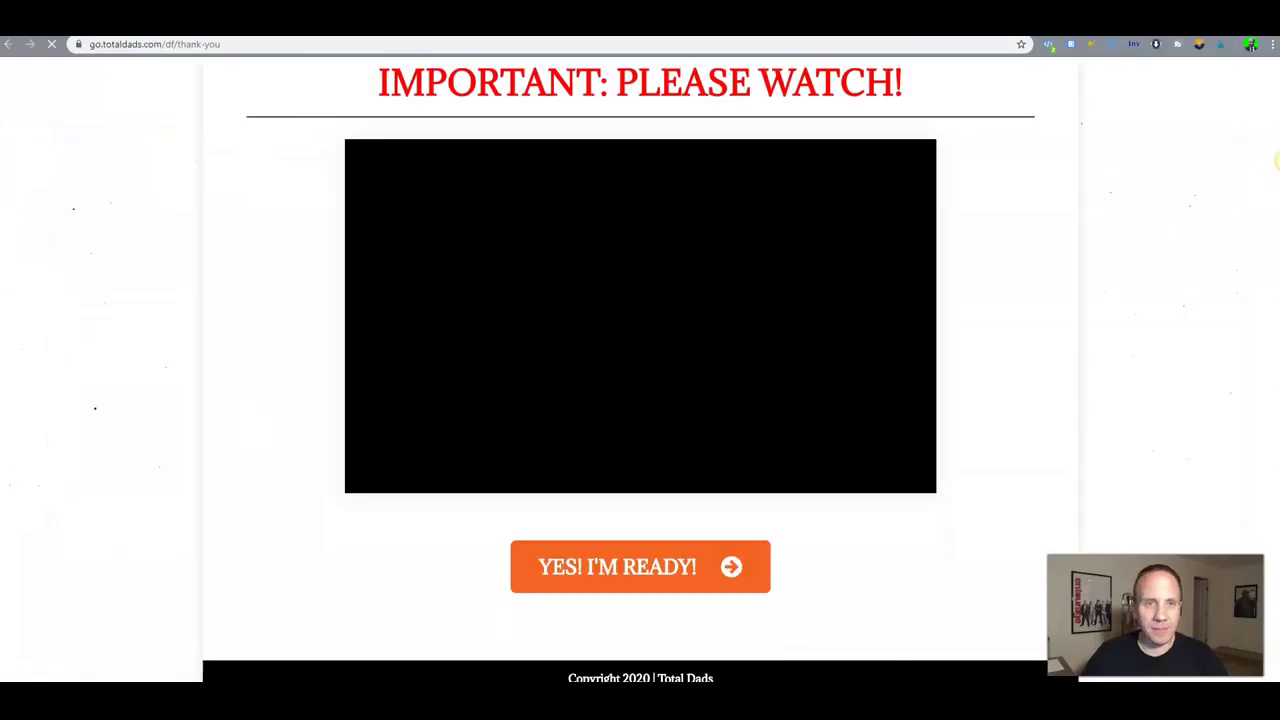
pyautogui.hotkey('ctrl', 'l')
pyautogui.hotkey('ctrl', 'c')
pyautogui.click(1278, 160)
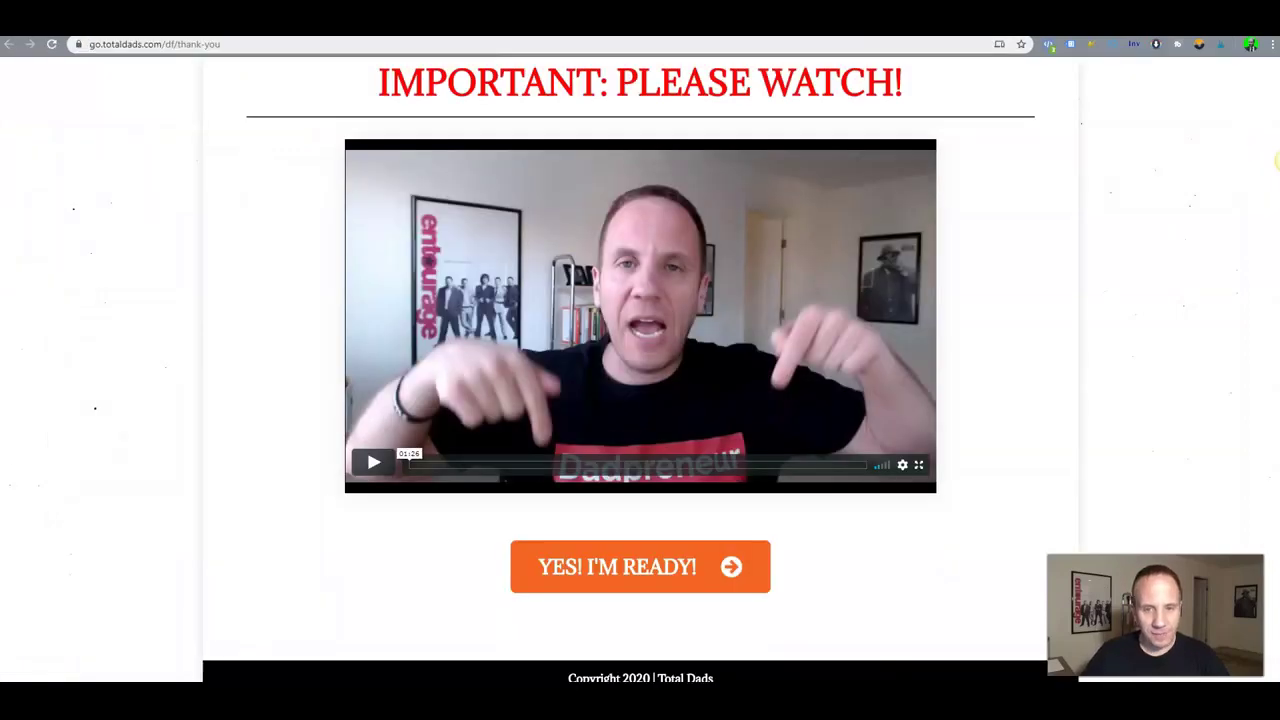
pyautogui.hotkey('alt', 'Tab')
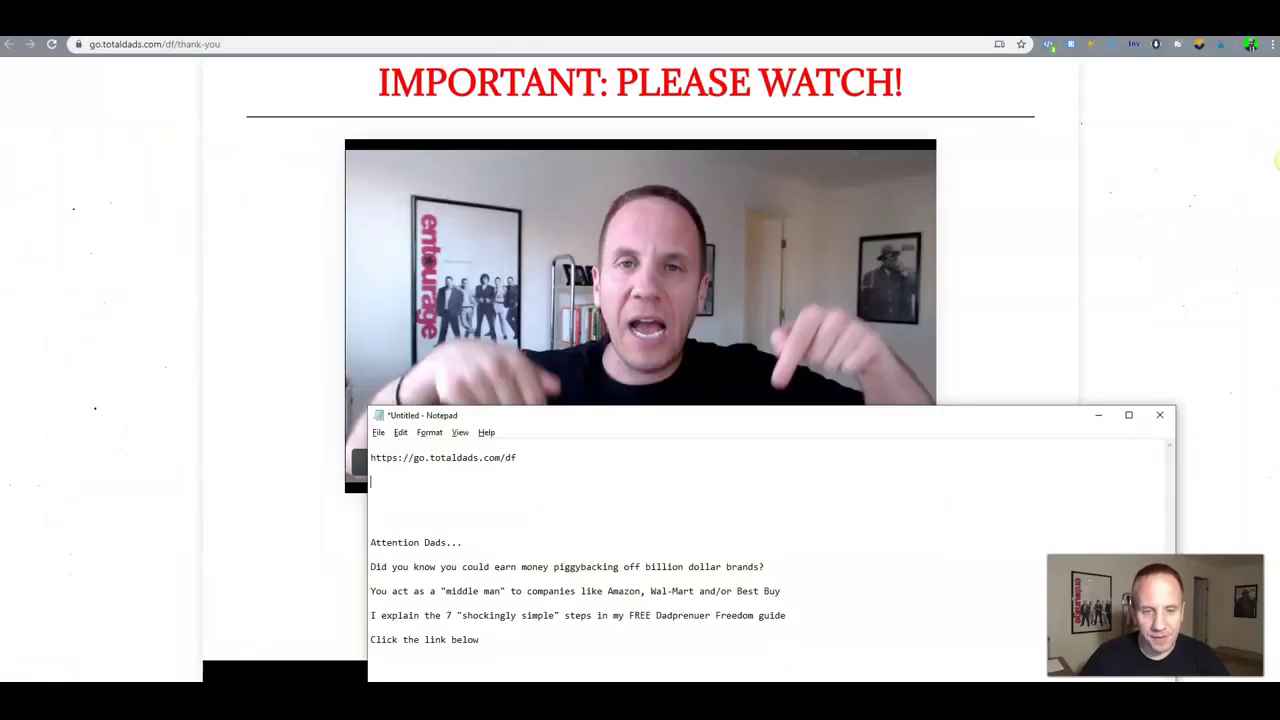
pyautogui.hotkey('ctrl', 'v')
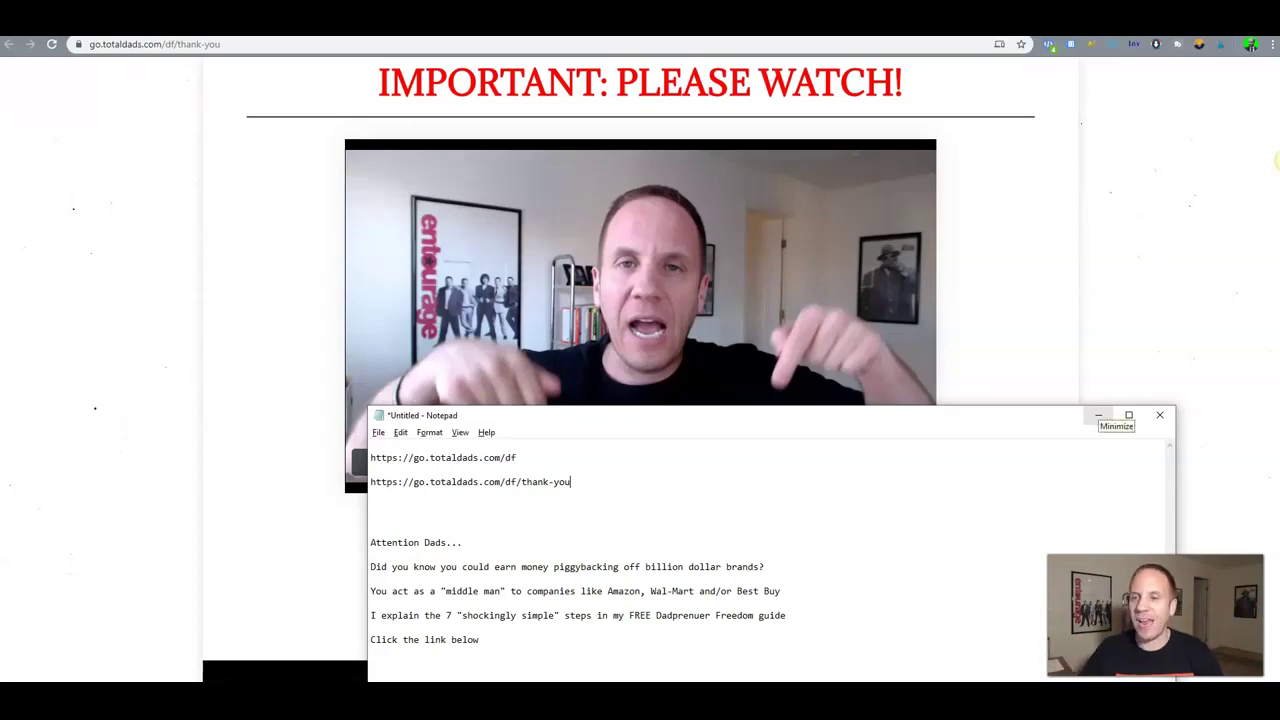
pyautogui.click(1098, 415)
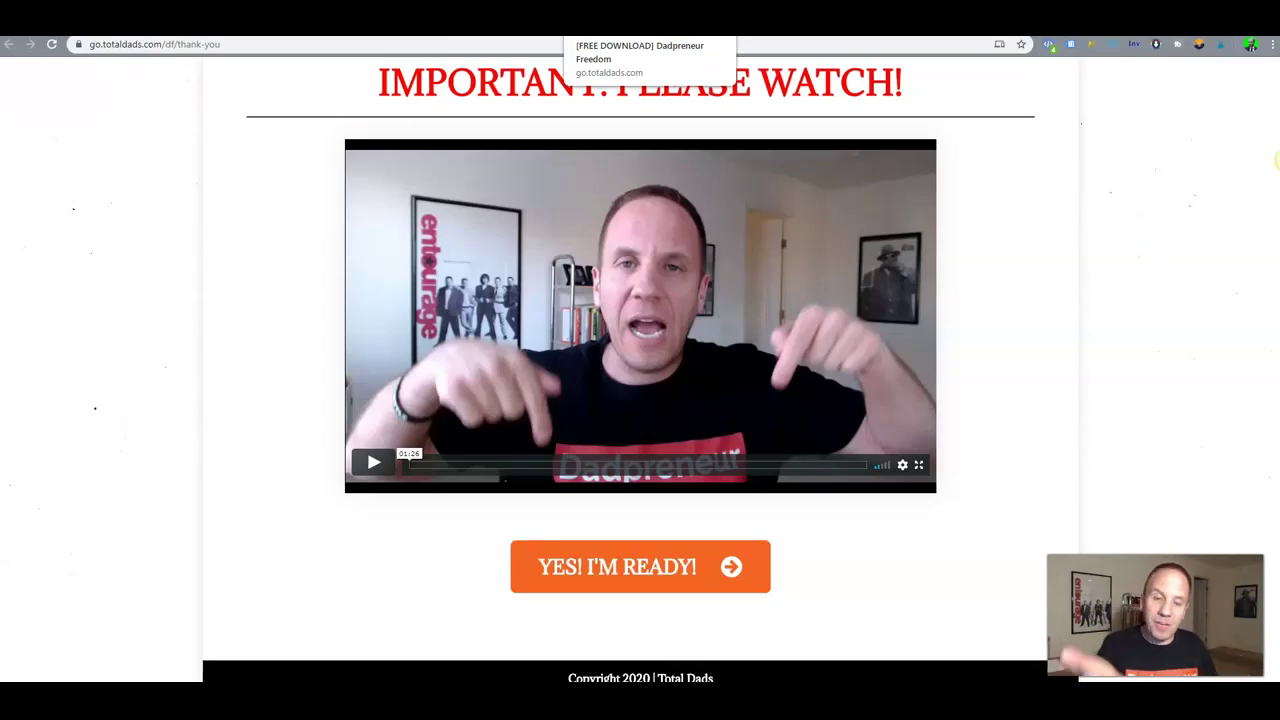
# Go to Custom Conversions in Facebook Events Manager and search the ad accounts for "dads" to switch to Total Dads II.
pyautogui.hotkey('ctrl', 'l')
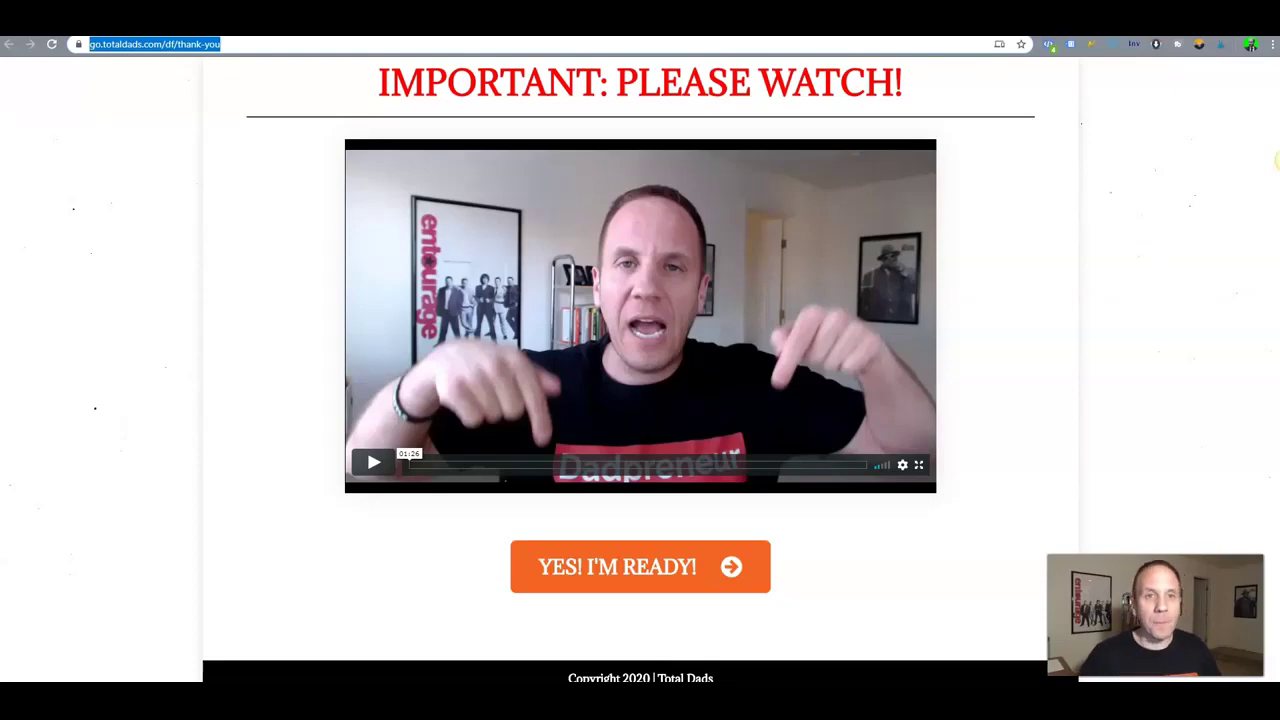
pyautogui.click(230, 20)
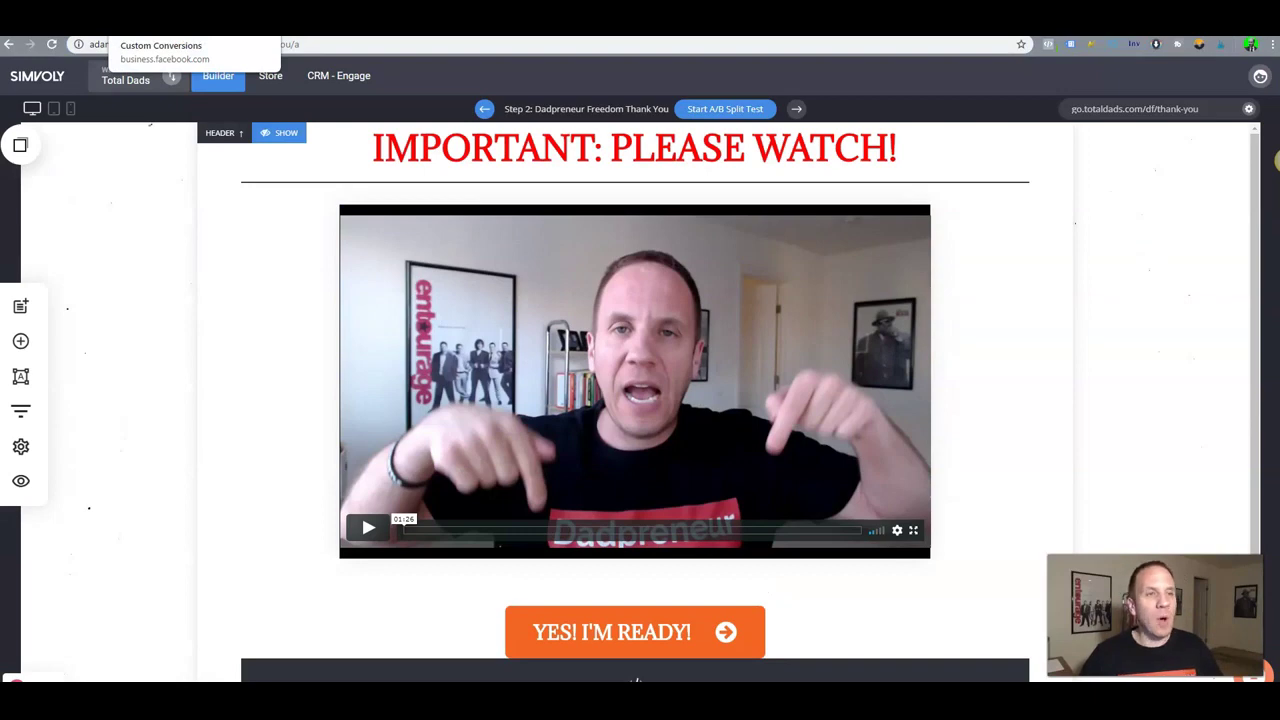
pyautogui.click(190, 20)
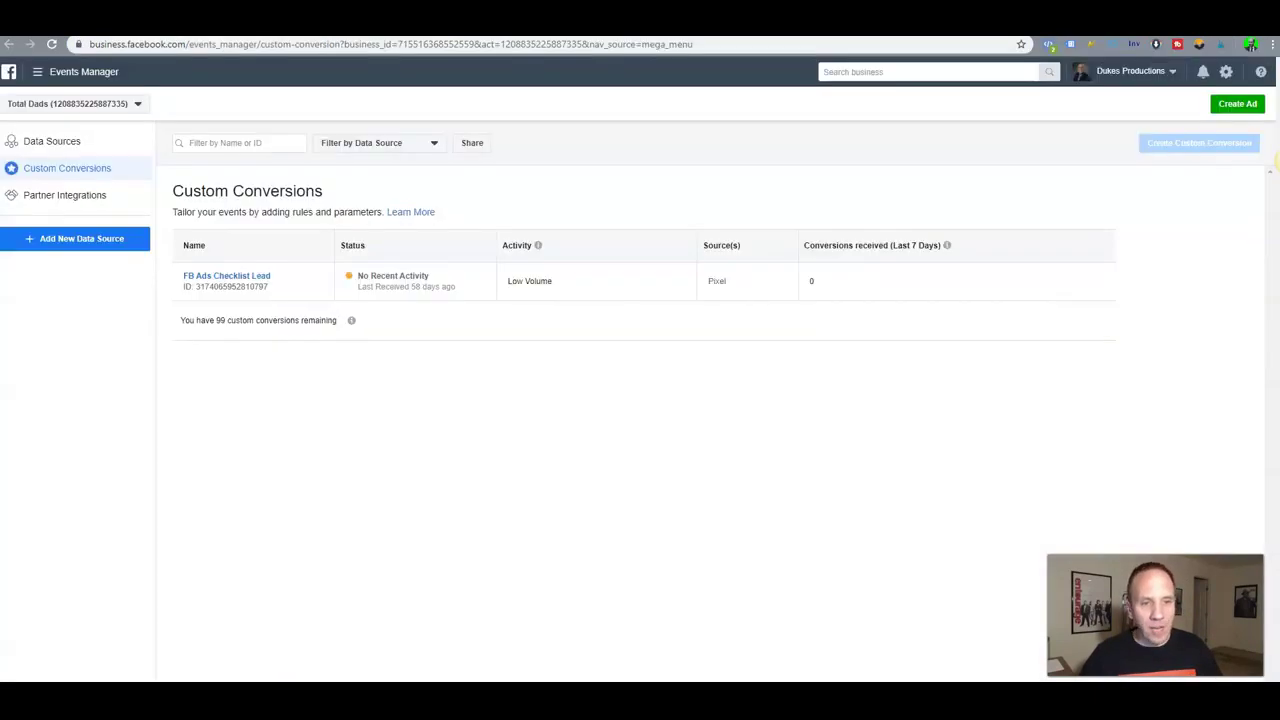
pyautogui.click(76, 104)
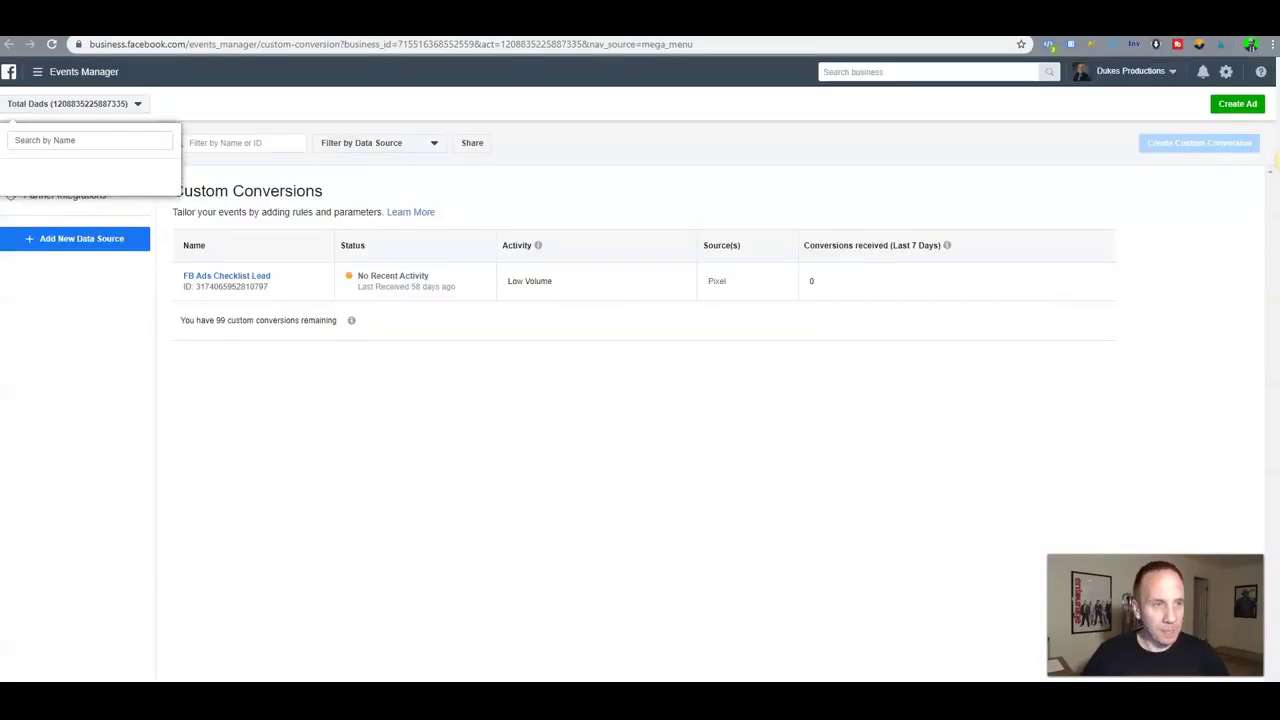
pyautogui.write('dad')
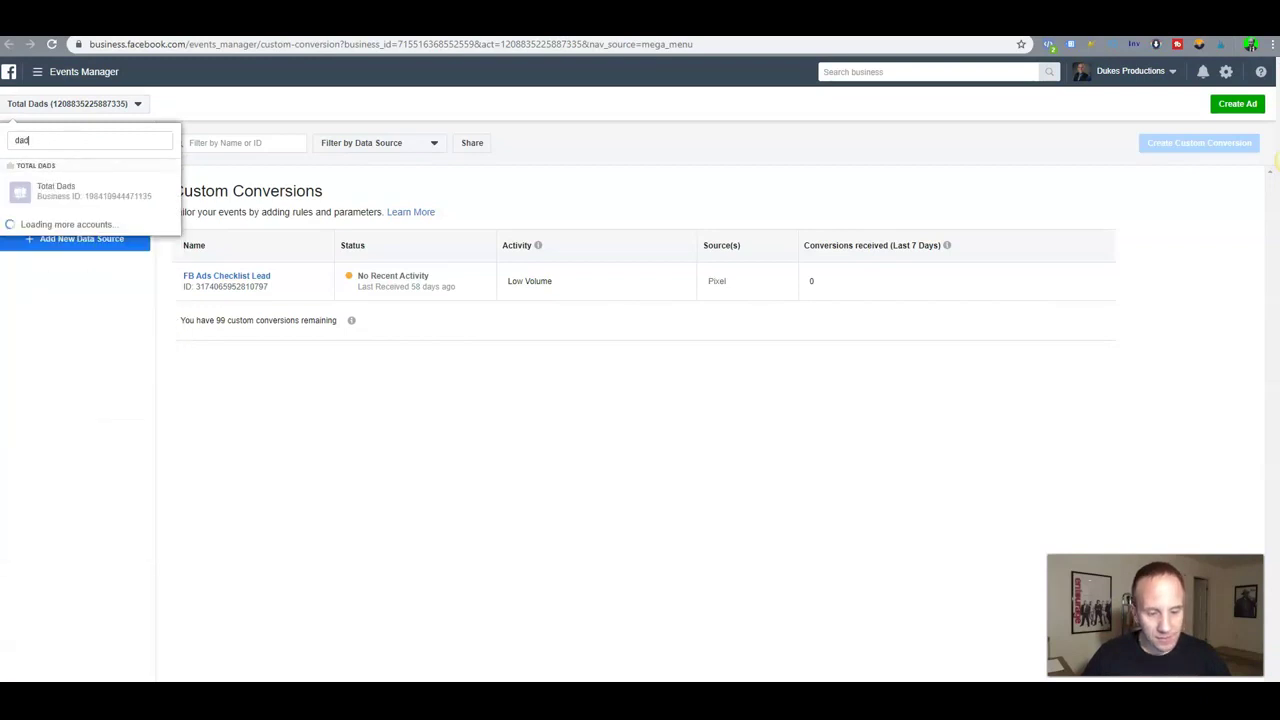
pyautogui.write('s')
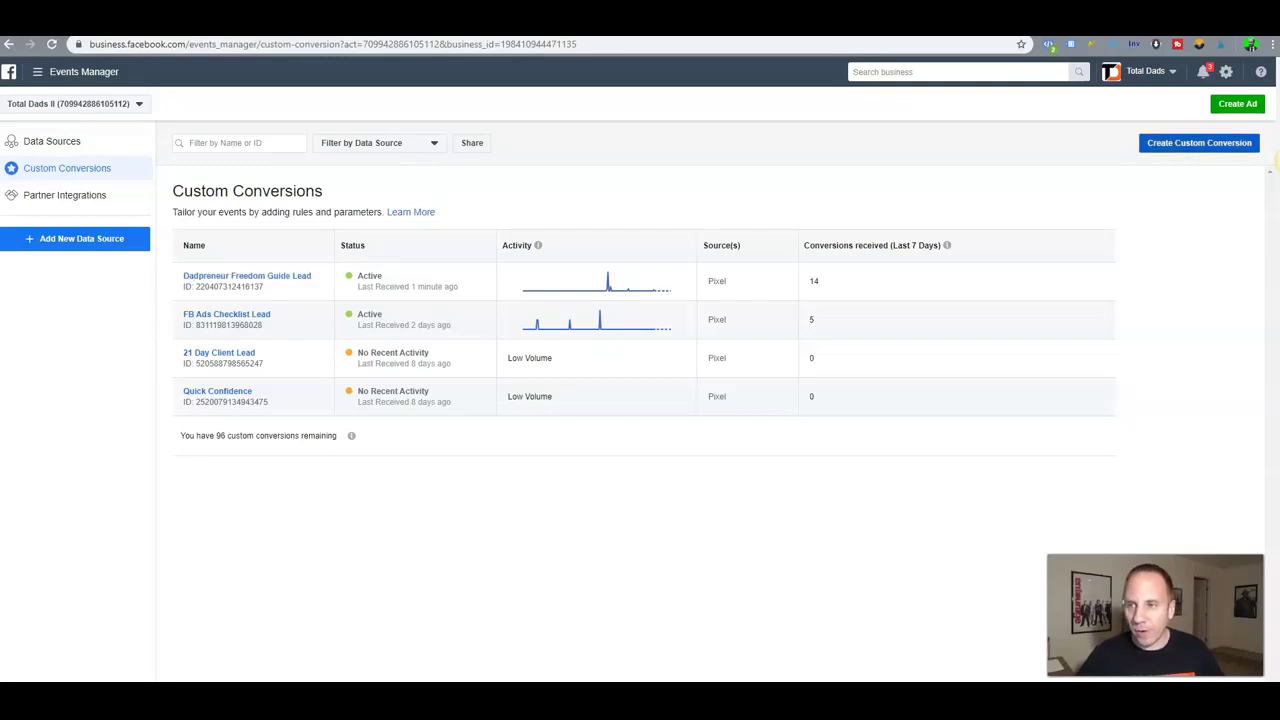
pyautogui.click(1199, 142)
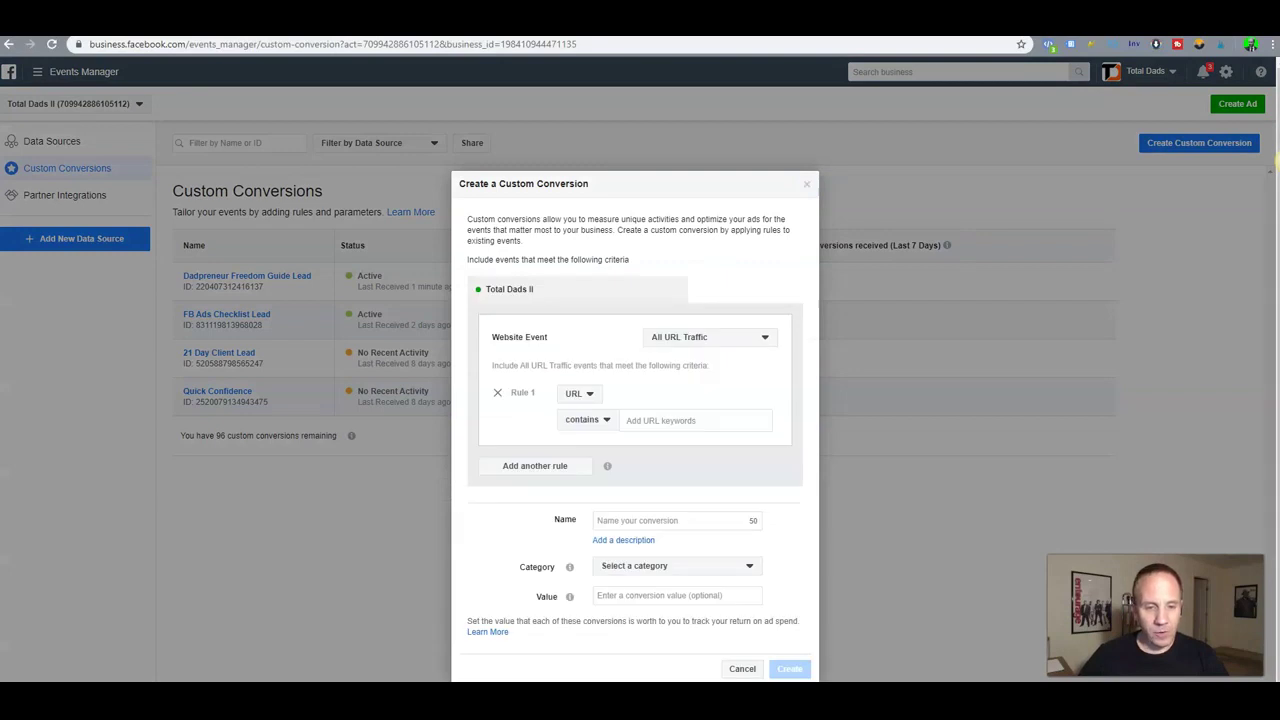
pyautogui.hotkey('alt', 'Tab')
pyautogui.moveTo(571, 482); pyautogui.dragTo(370, 482)
pyautogui.hotkey('ctrl', 'c')
pyautogui.hotkey('alt', 'Tab')
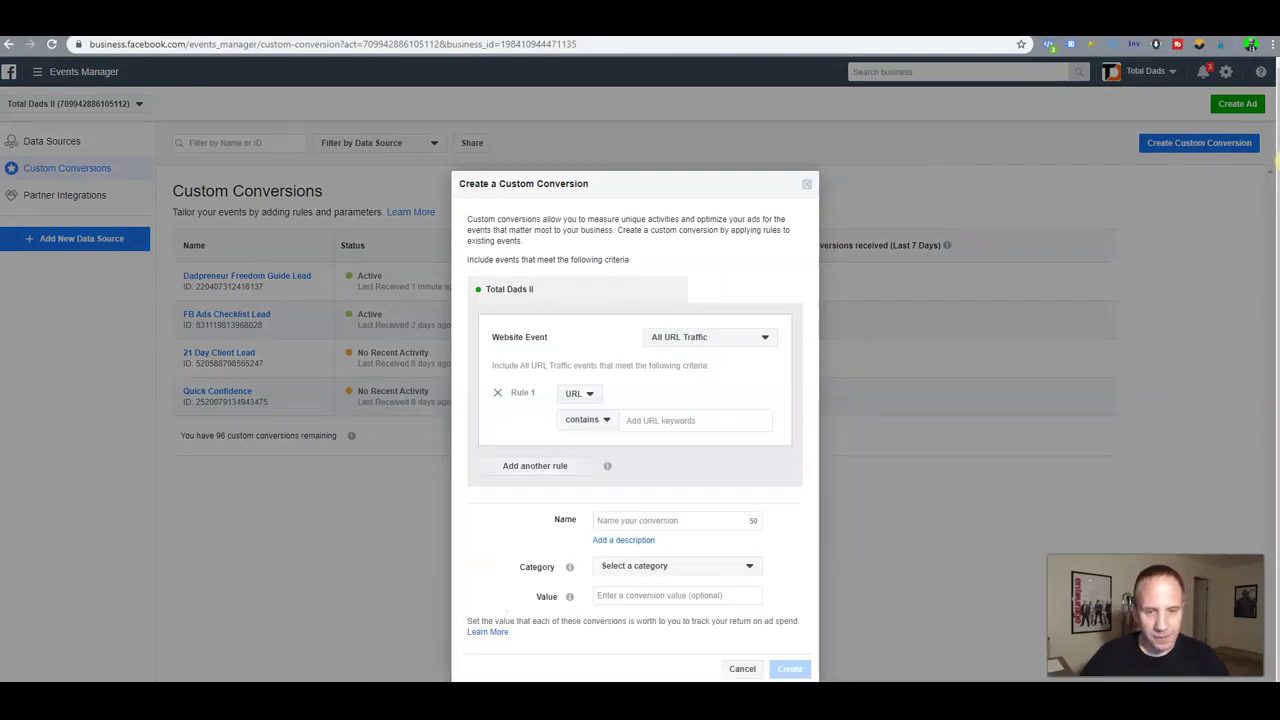
pyautogui.hotkey('ctrl', 'v')
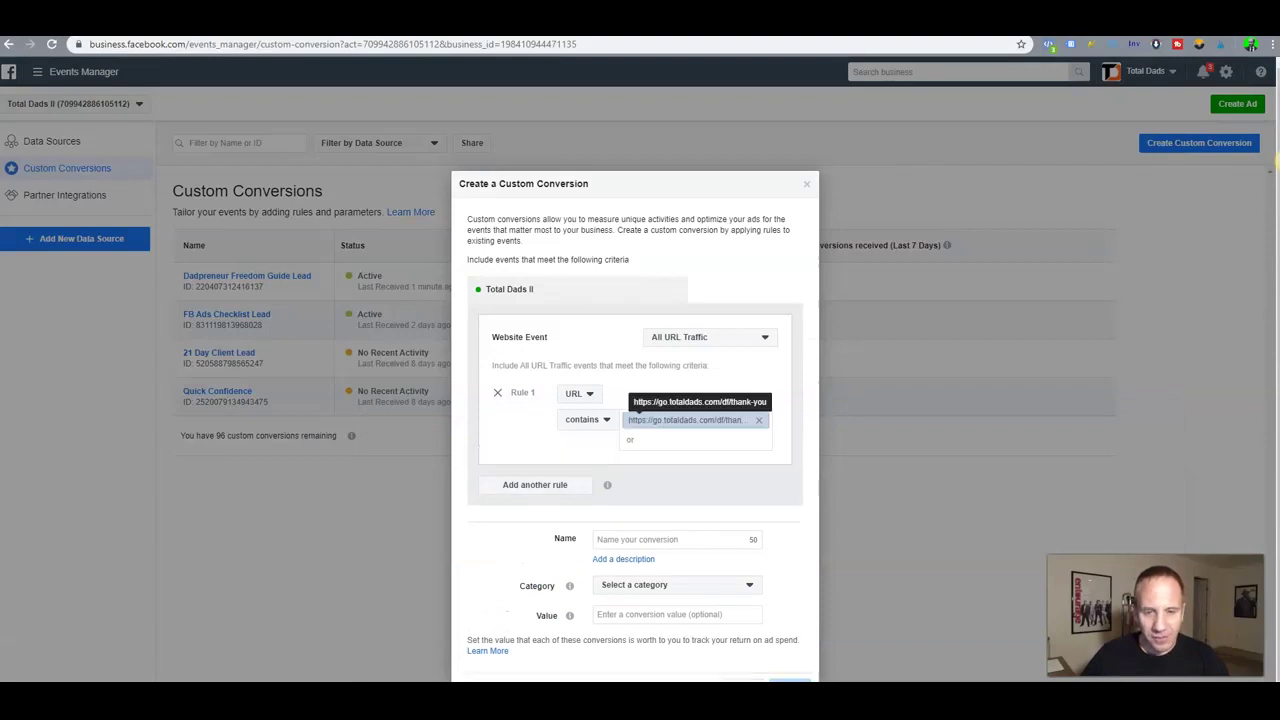
# Name the new custom conversion DF Guide DEMO and set its category to Lead.
pyautogui.click(676, 539)
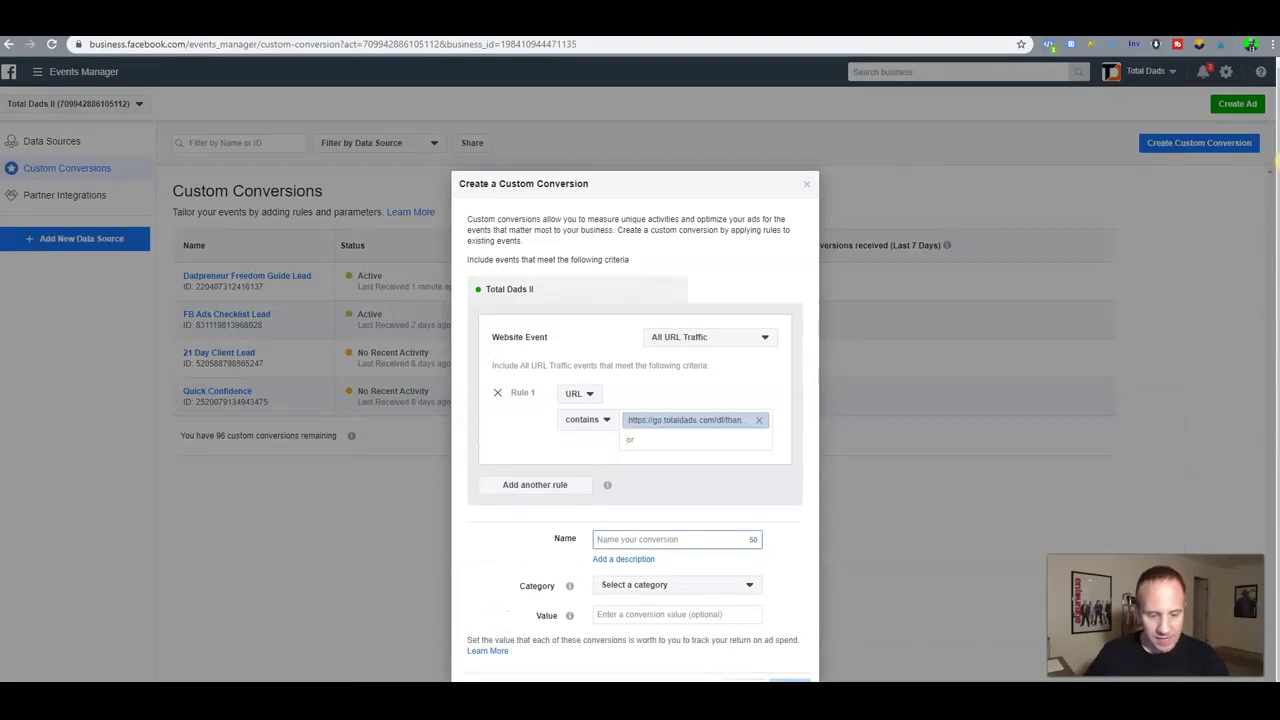
pyautogui.write('DF Guide')
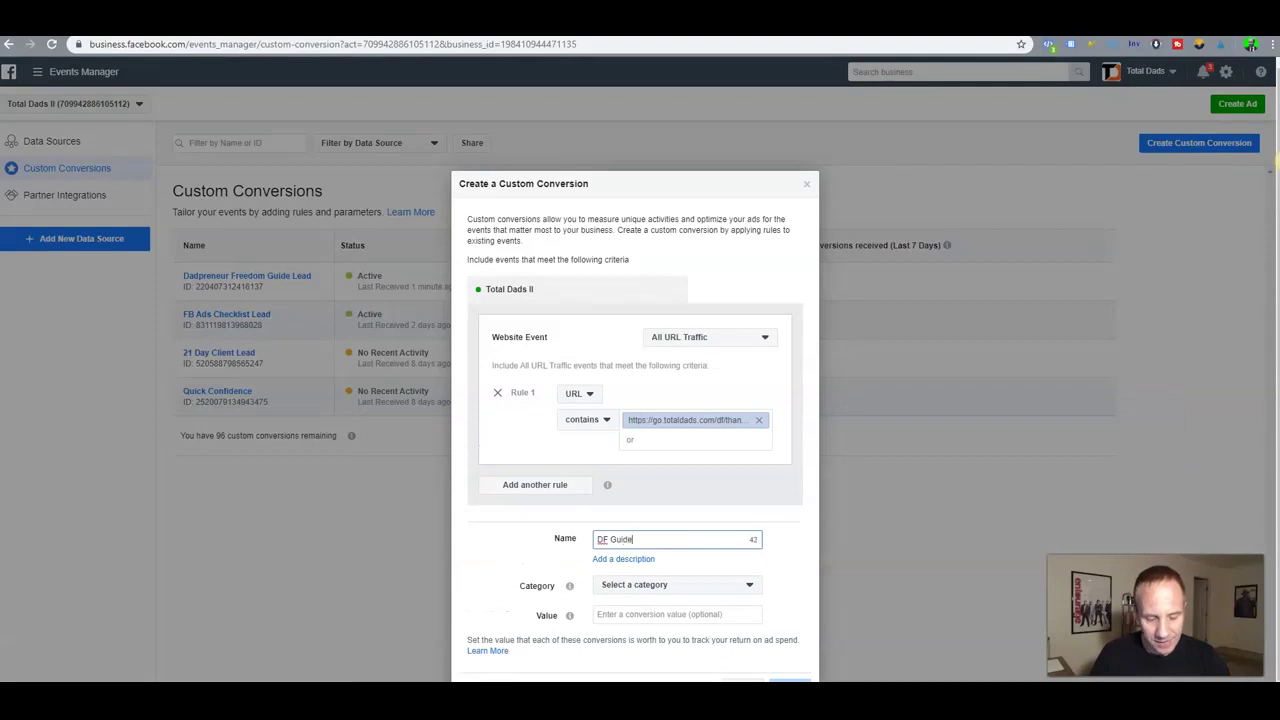
pyautogui.write(' DEMO')
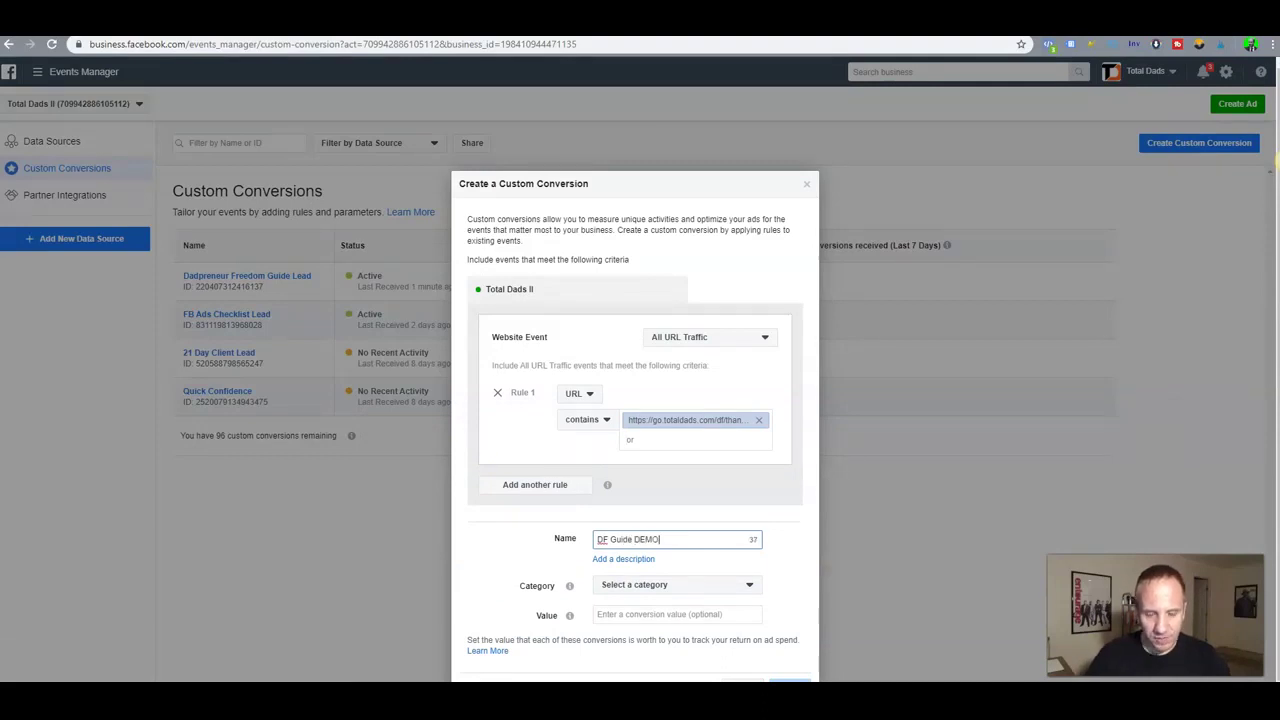
pyautogui.scroll(-1, 677, 540)
pyautogui.click(677, 565)
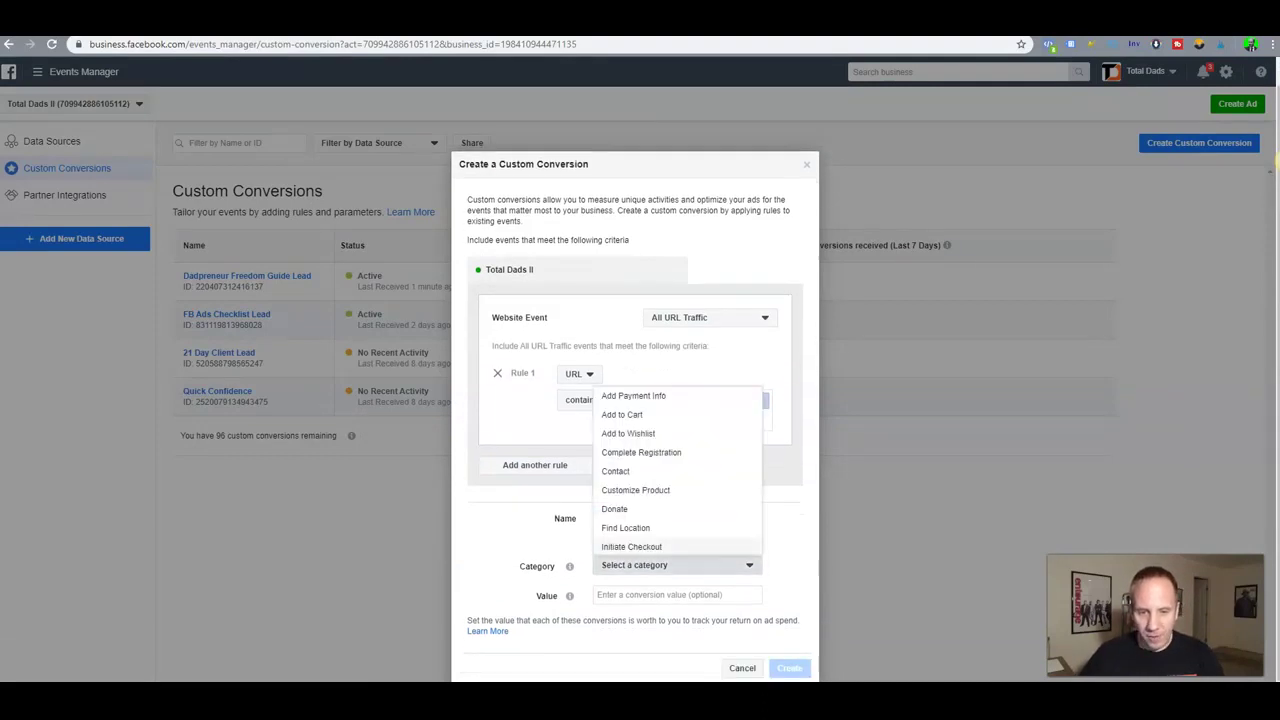
pyautogui.scroll(-2, 640, 480)
pyautogui.click(630, 498)
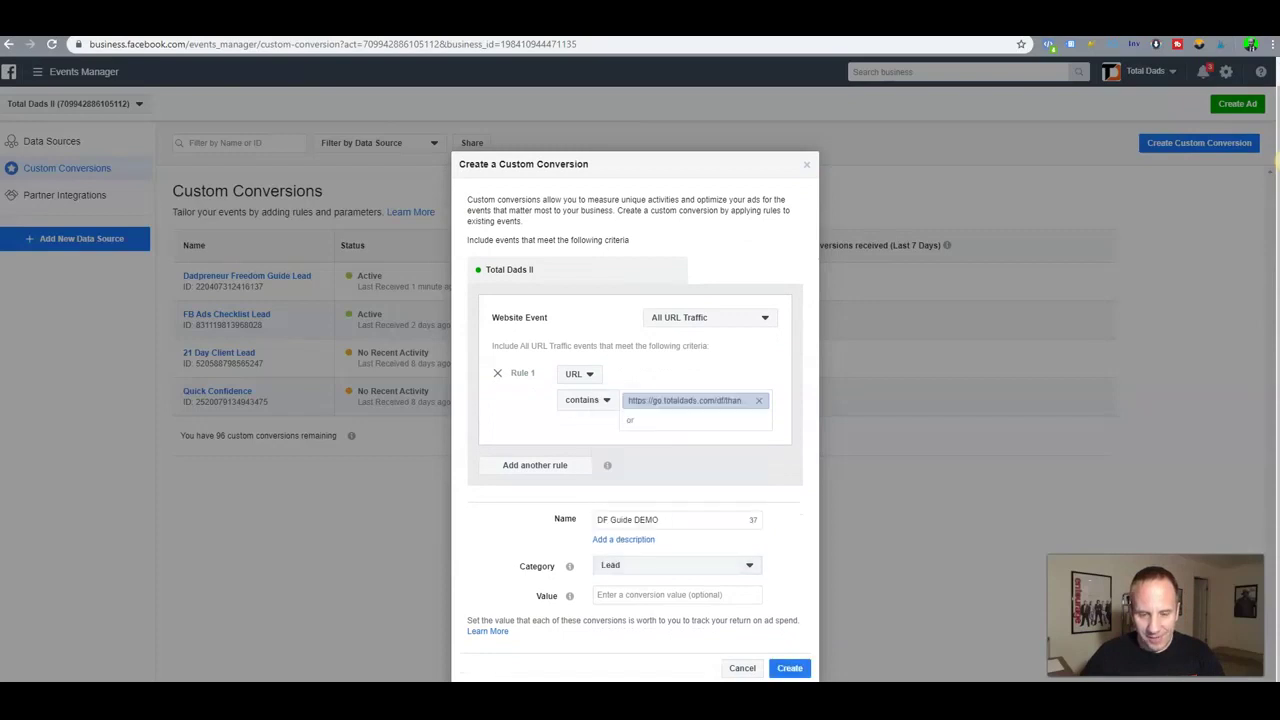
# Change the custom conversion's category to Purchase and set its value to $29.00.
pyautogui.click(677, 595)
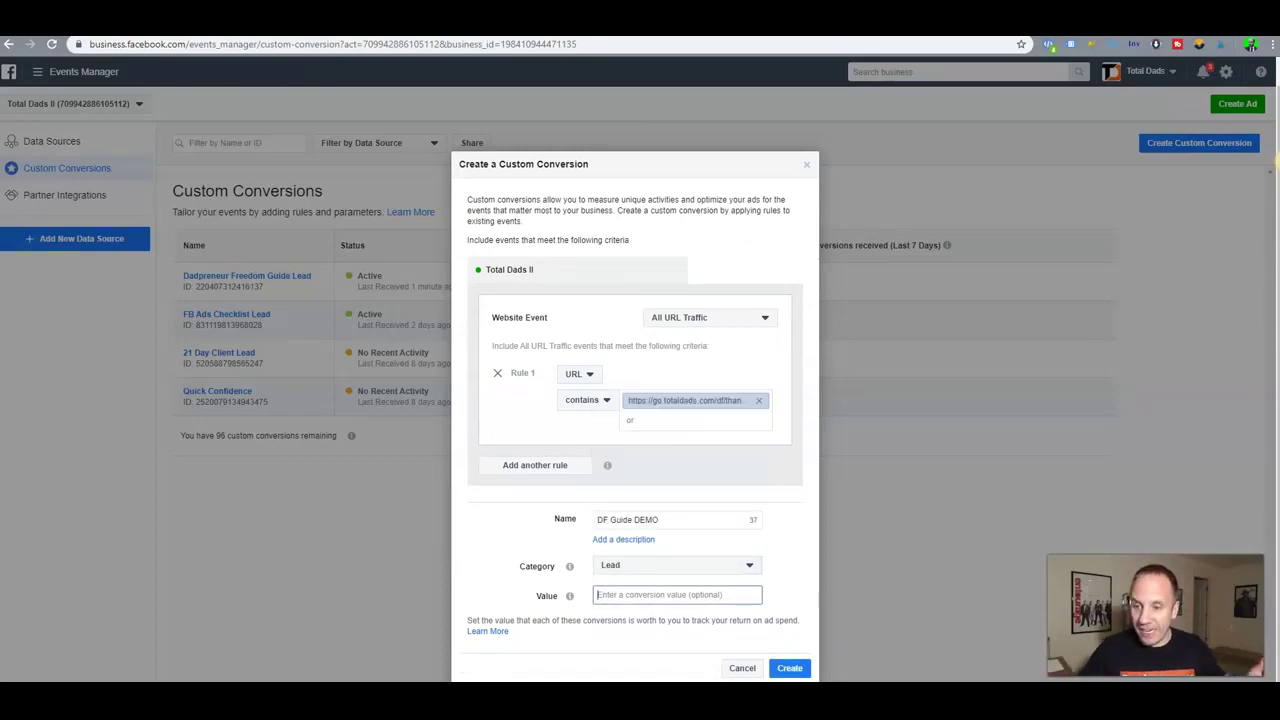
pyautogui.click(677, 565)
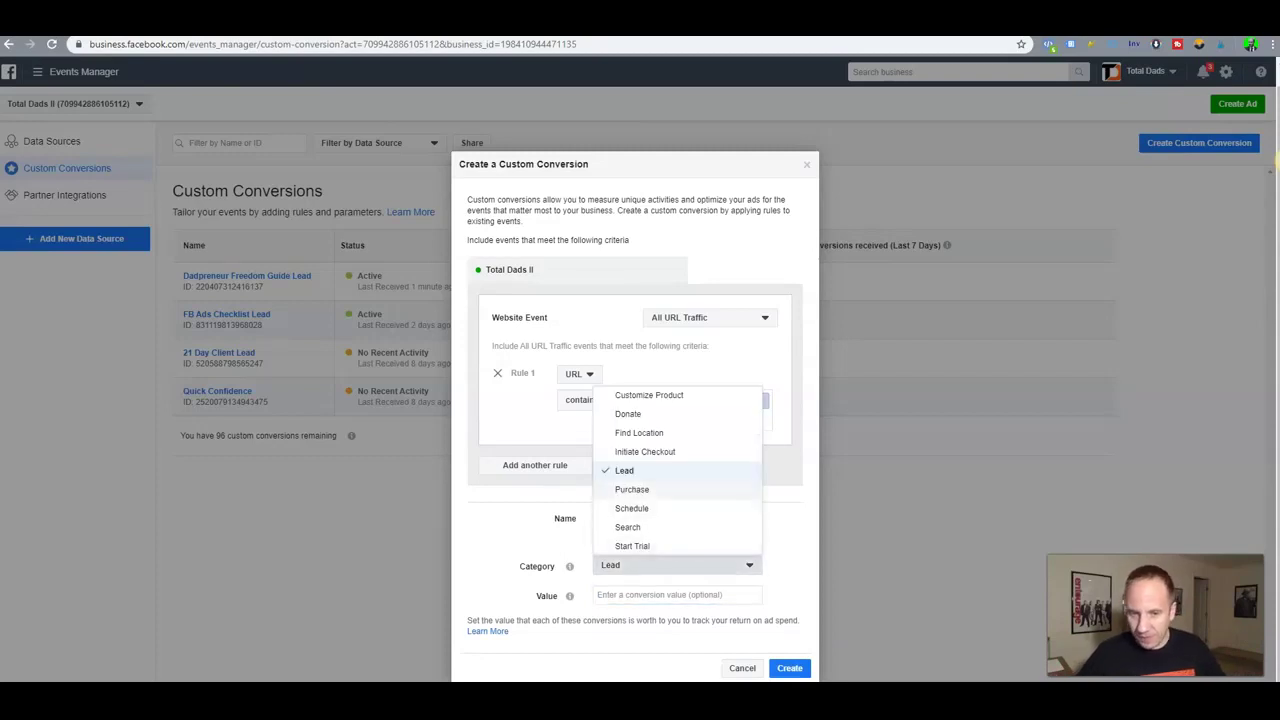
pyautogui.click(631, 489)
pyautogui.click(677, 595)
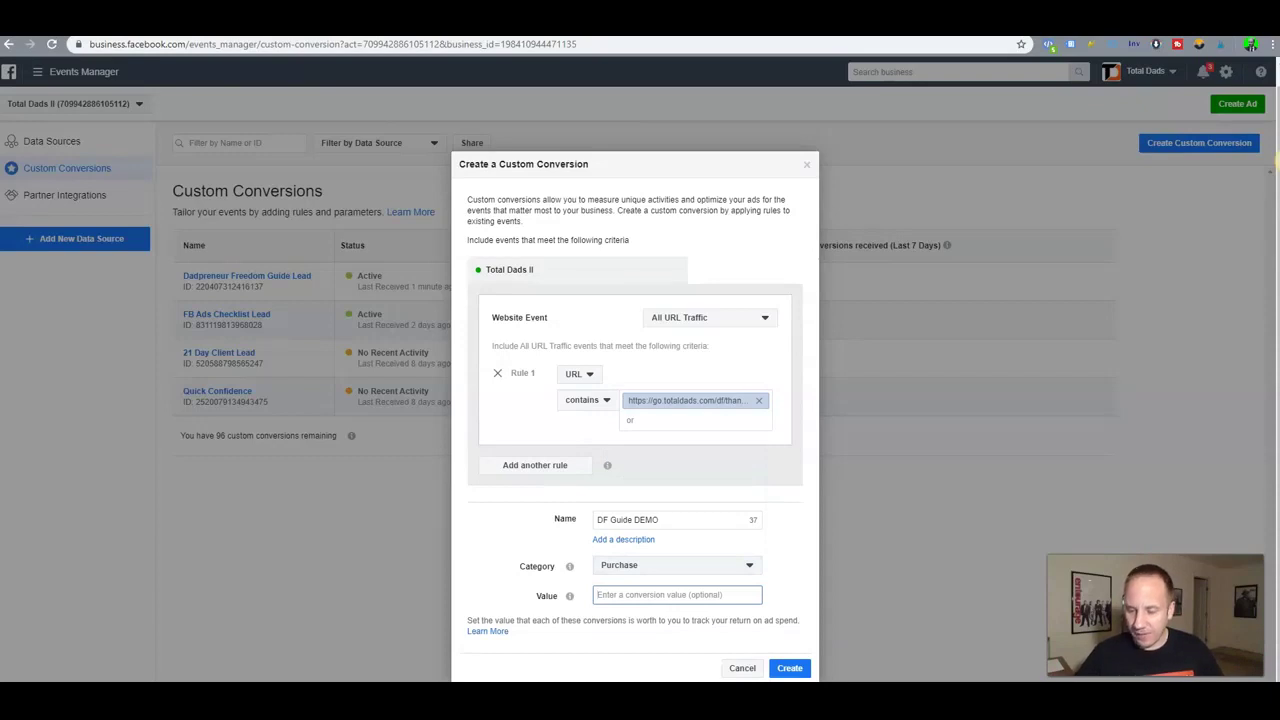
pyautogui.write('29')
pyautogui.press('Tab')
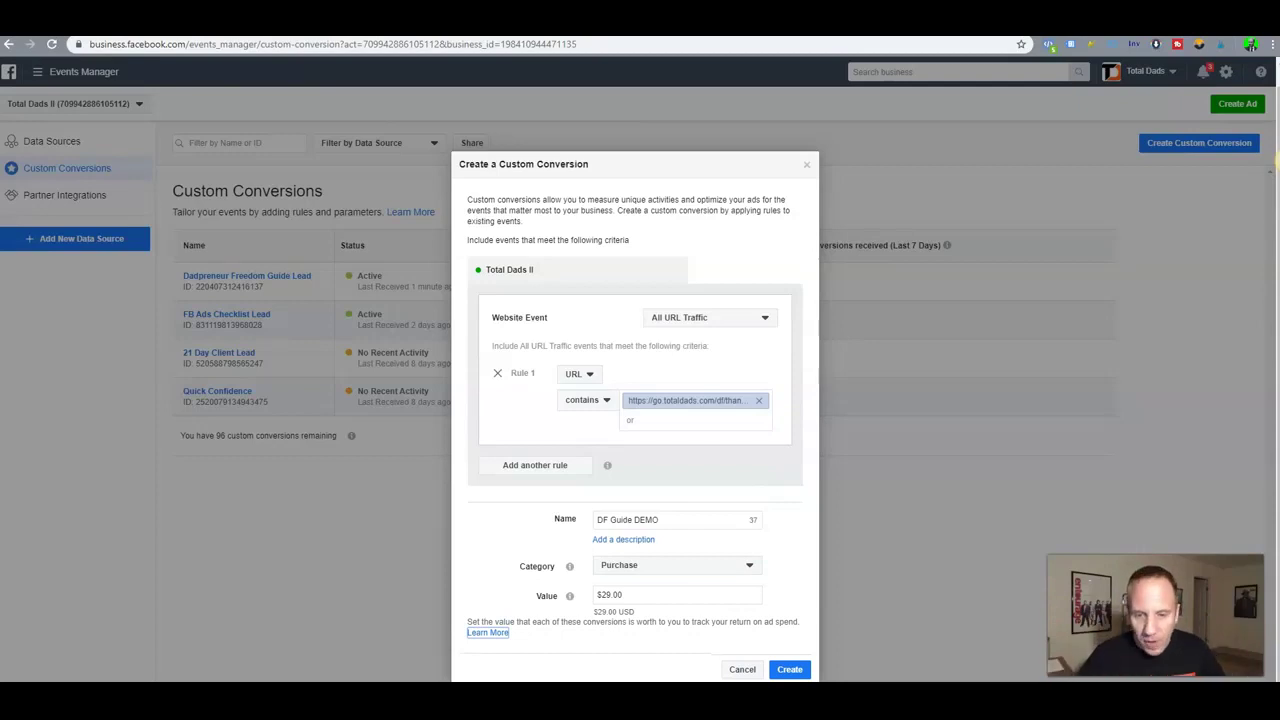
# Set the category back to Lead and the value to $0.00, try to create the custom conversion, and dismiss the dialog.
pyautogui.click(677, 566)
pyautogui.click(626, 451)
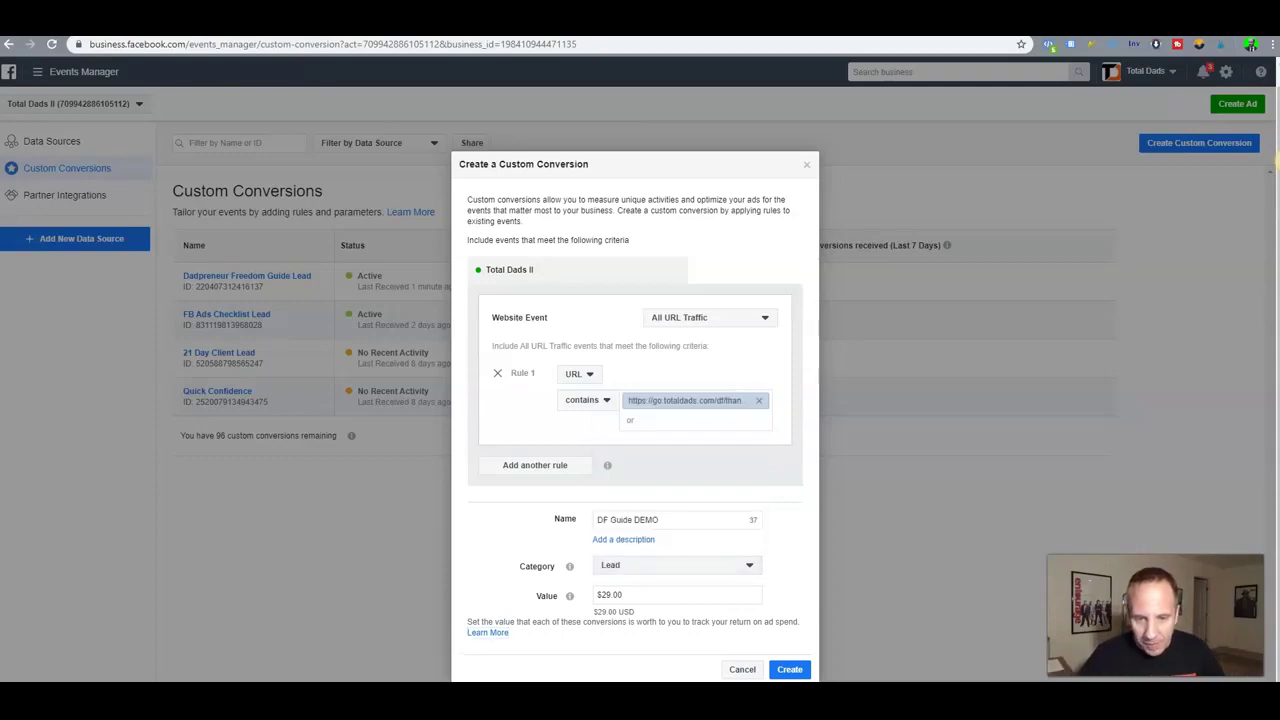
pyautogui.press('Tab')
pyautogui.write('0')
pyautogui.press('Tab')
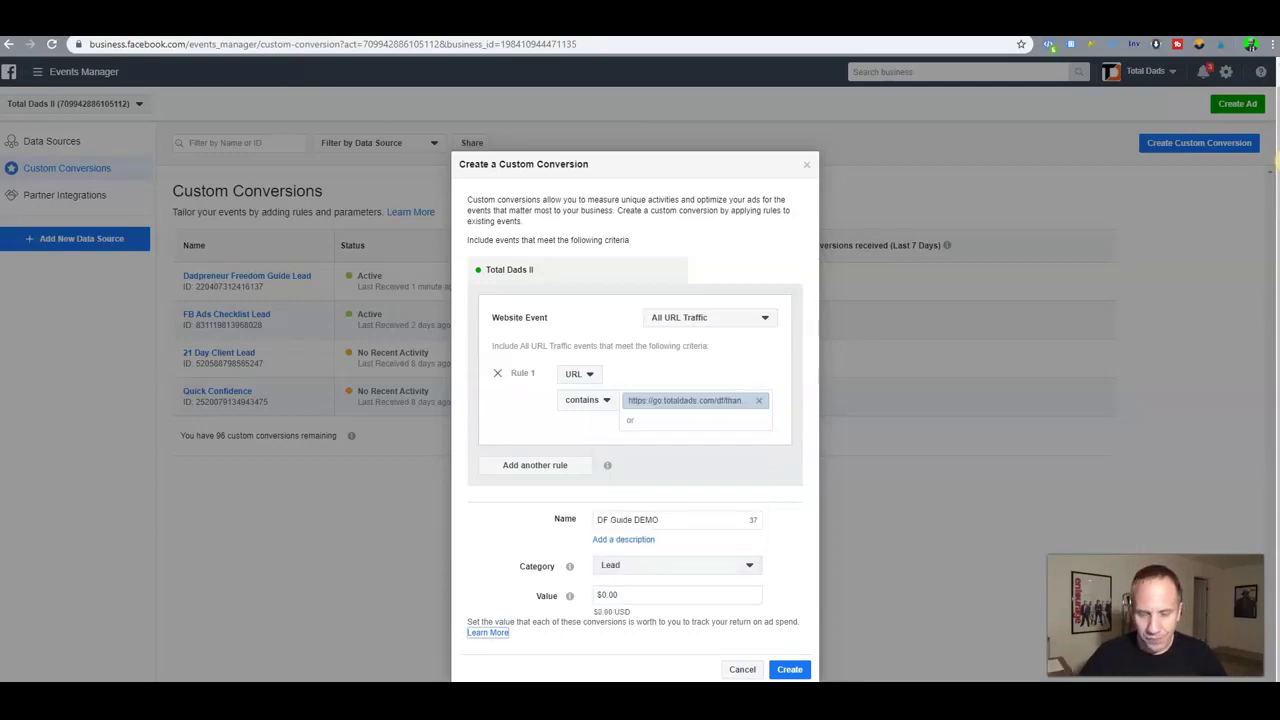
pyautogui.click(790, 670)
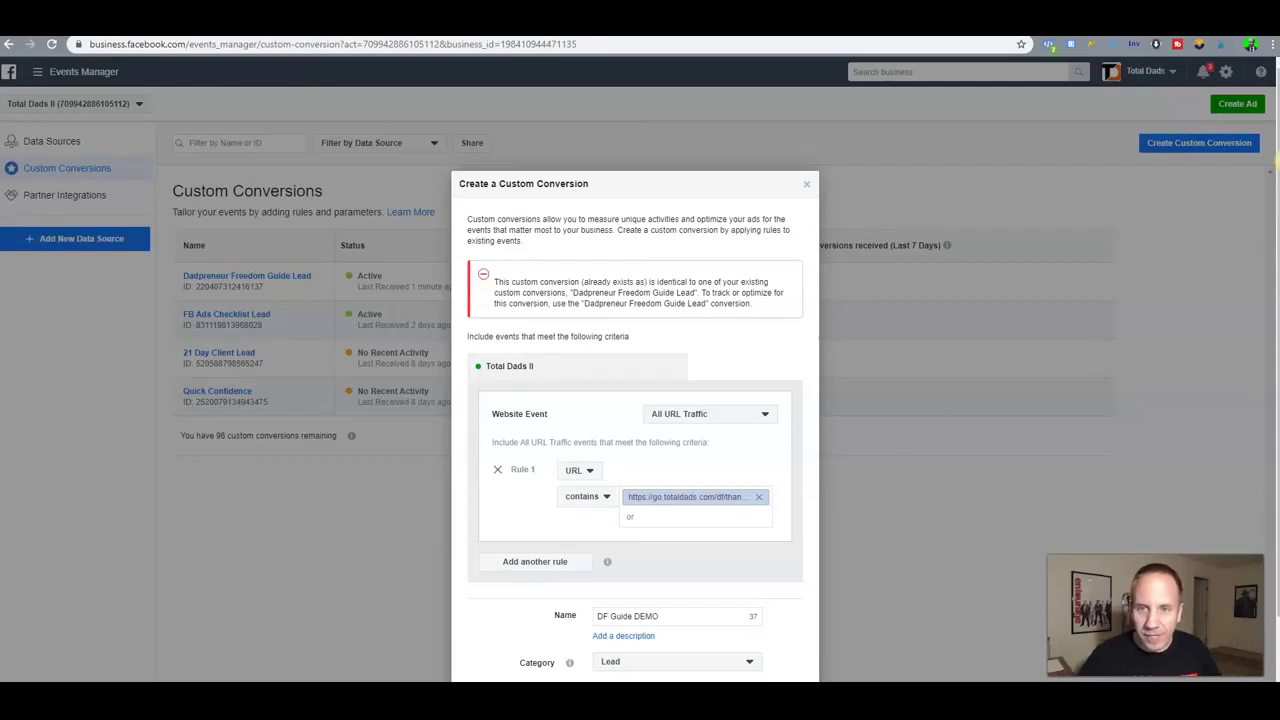
pyautogui.click(807, 184)
# Switch to the Simvoly thank-you page editor and review the website's active applications and the apps available to connect.
pyautogui.click(520, 27)
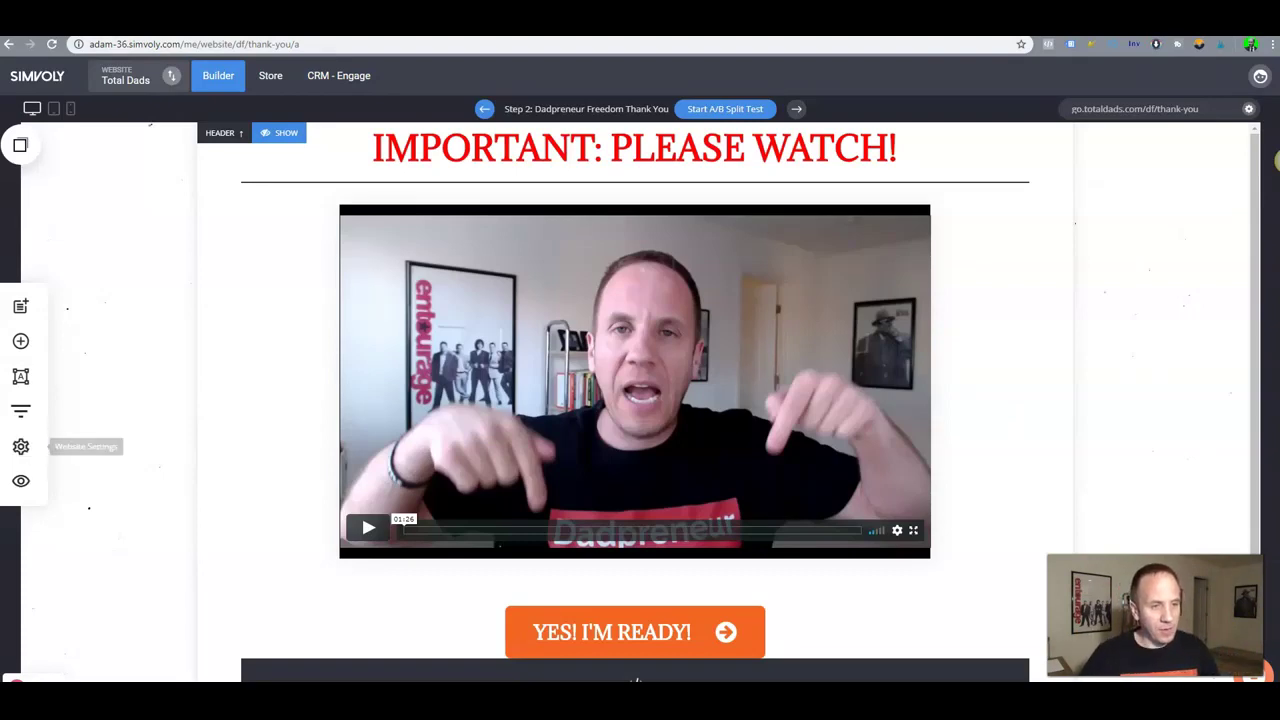
pyautogui.click(21, 446)
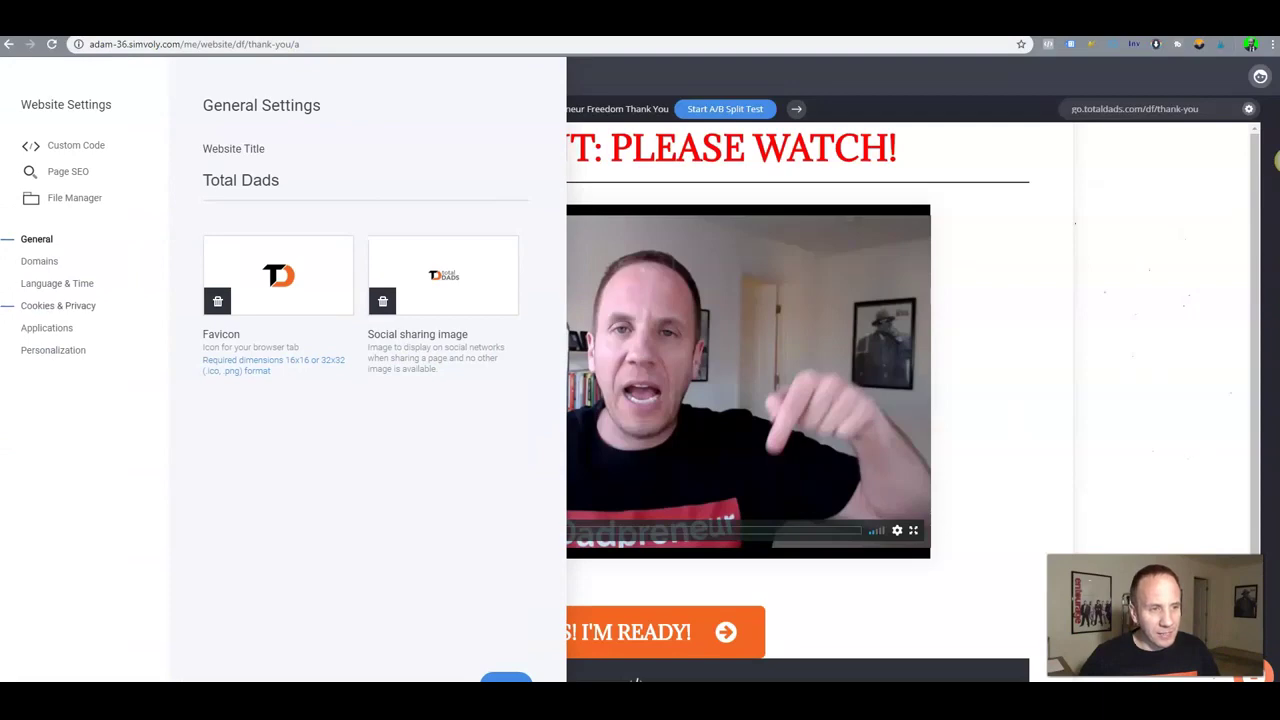
pyautogui.click(46, 327)
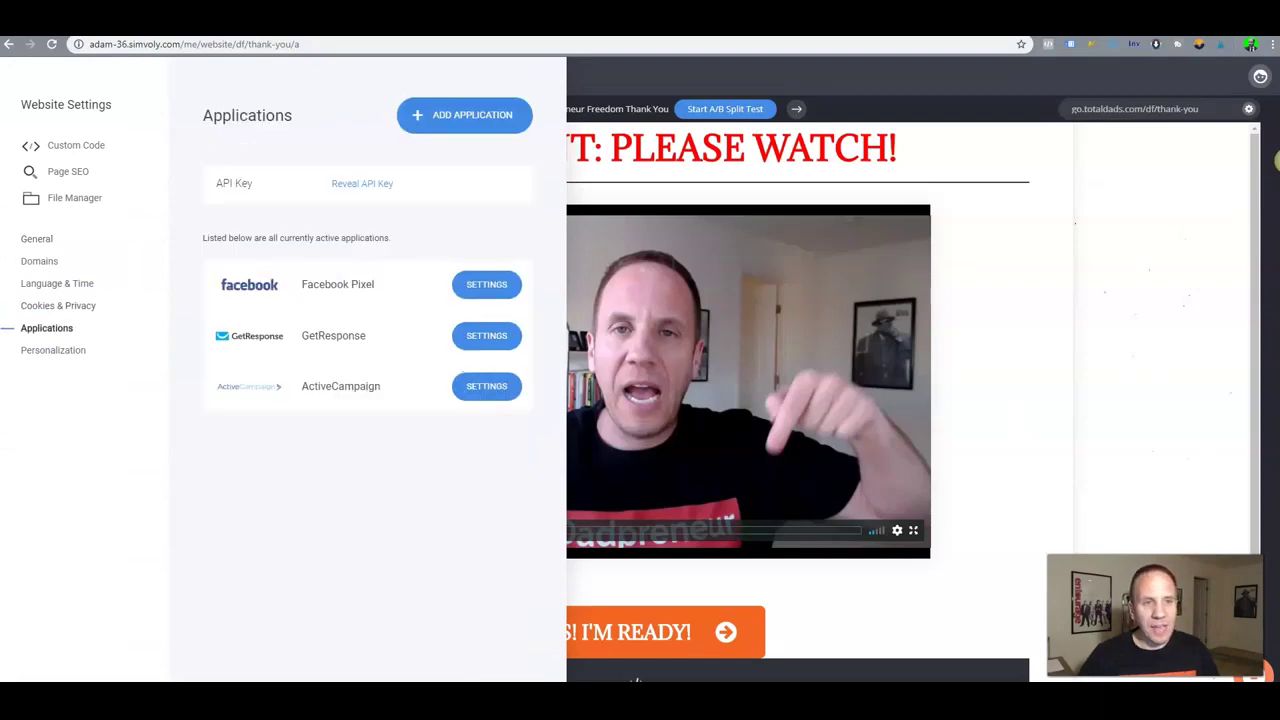
pyautogui.click(464, 114)
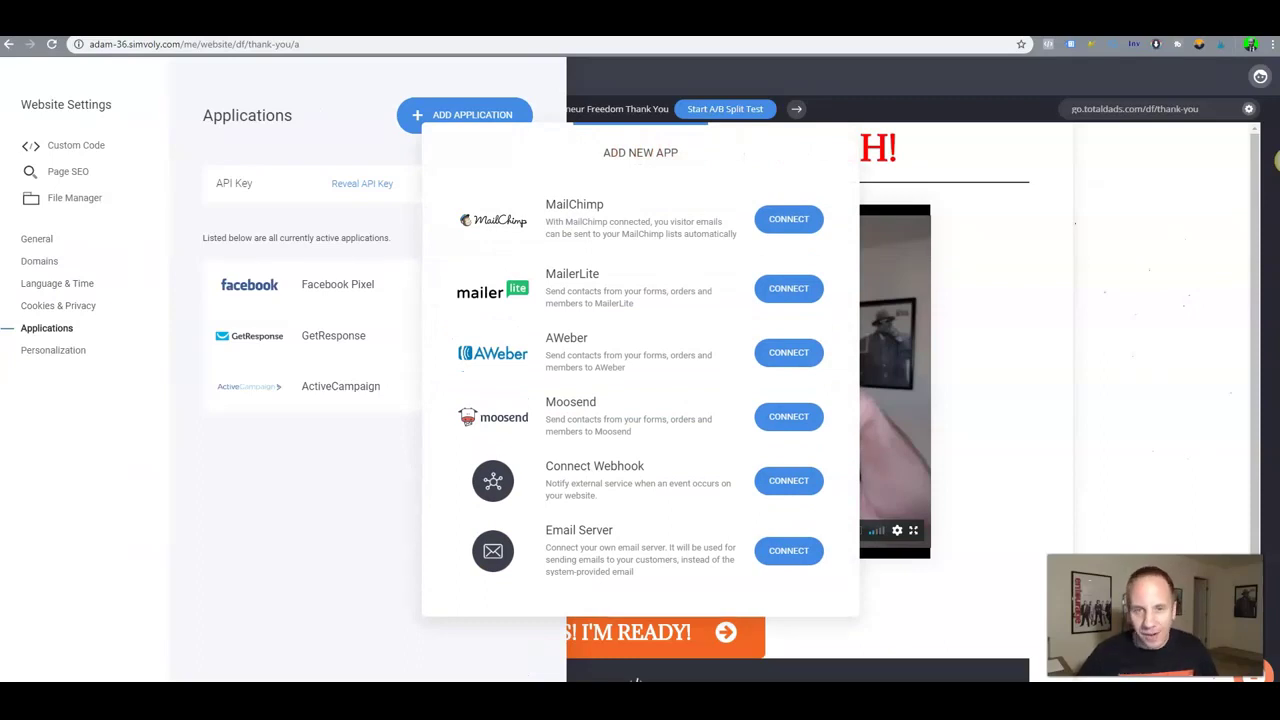
pyautogui.click(1279, 161)
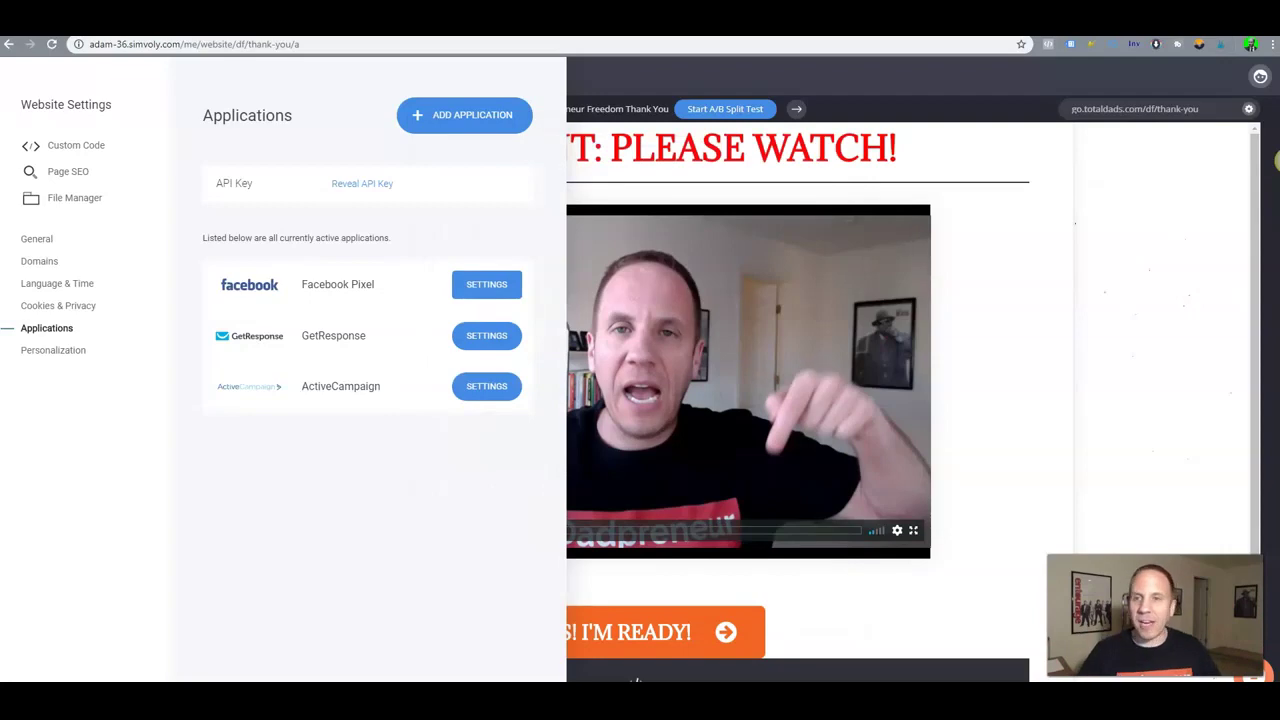
pyautogui.click(690, 210)
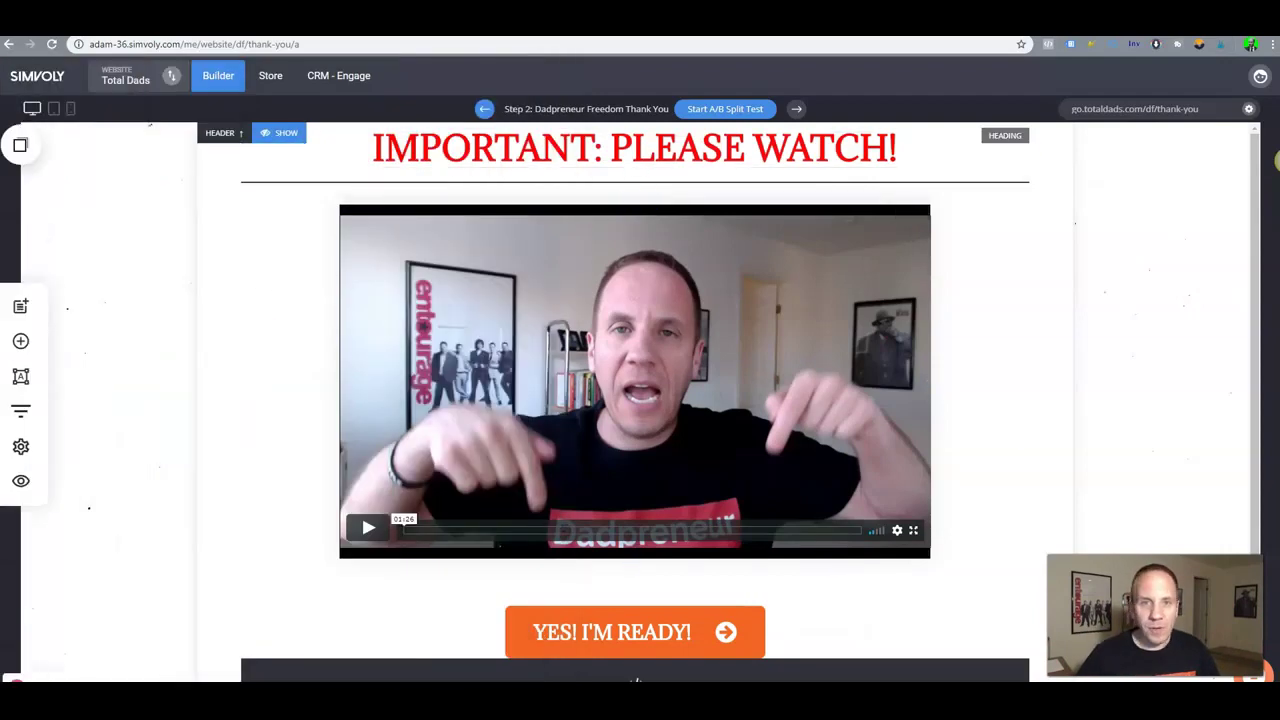
# Open the live thank-you page and inspect its pixel name and events with Facebook Pixel Helper.
pyautogui.click(1135, 109)
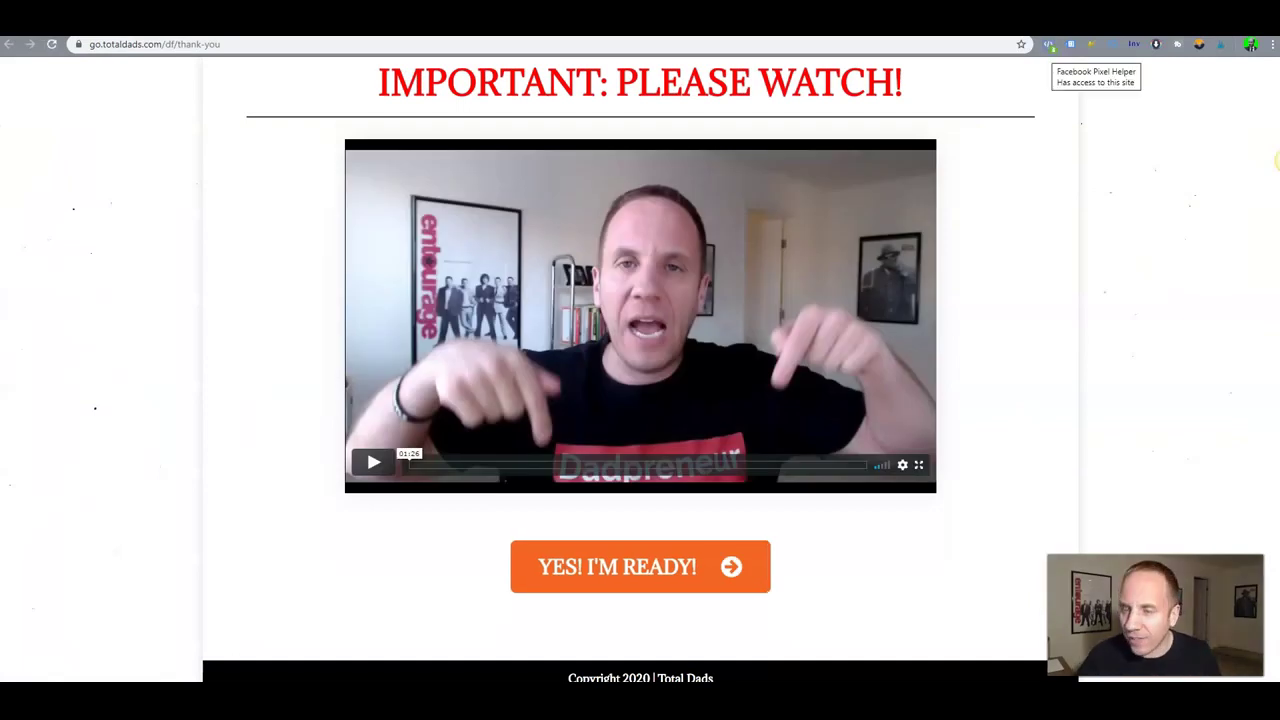
pyautogui.click(1048, 45)
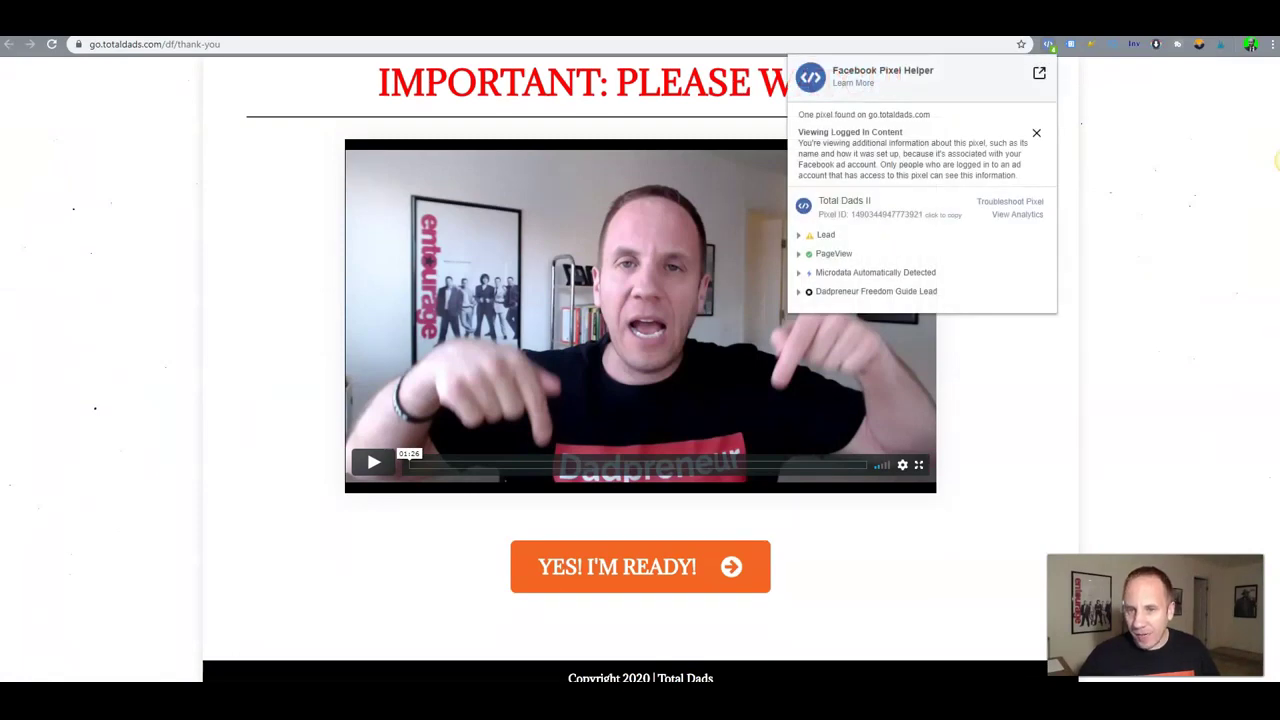
pyautogui.moveTo(830, 201); pyautogui.dragTo(872, 201)
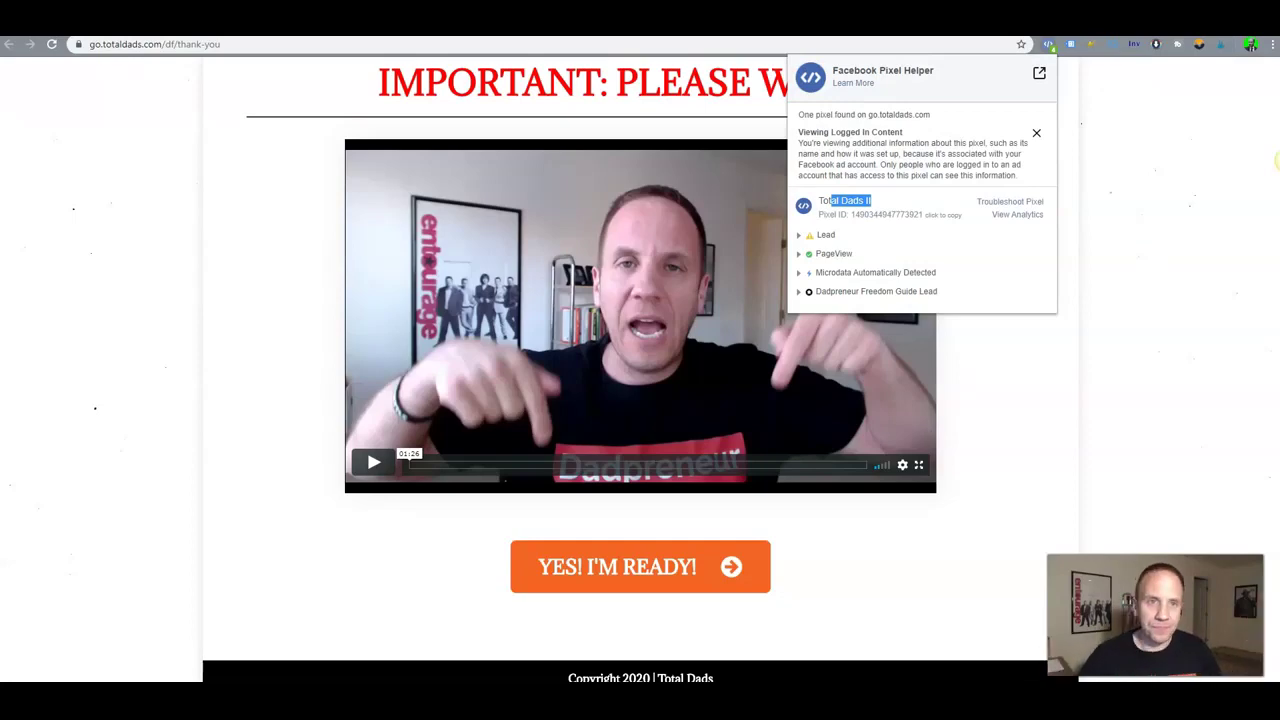
pyautogui.press('Escape')
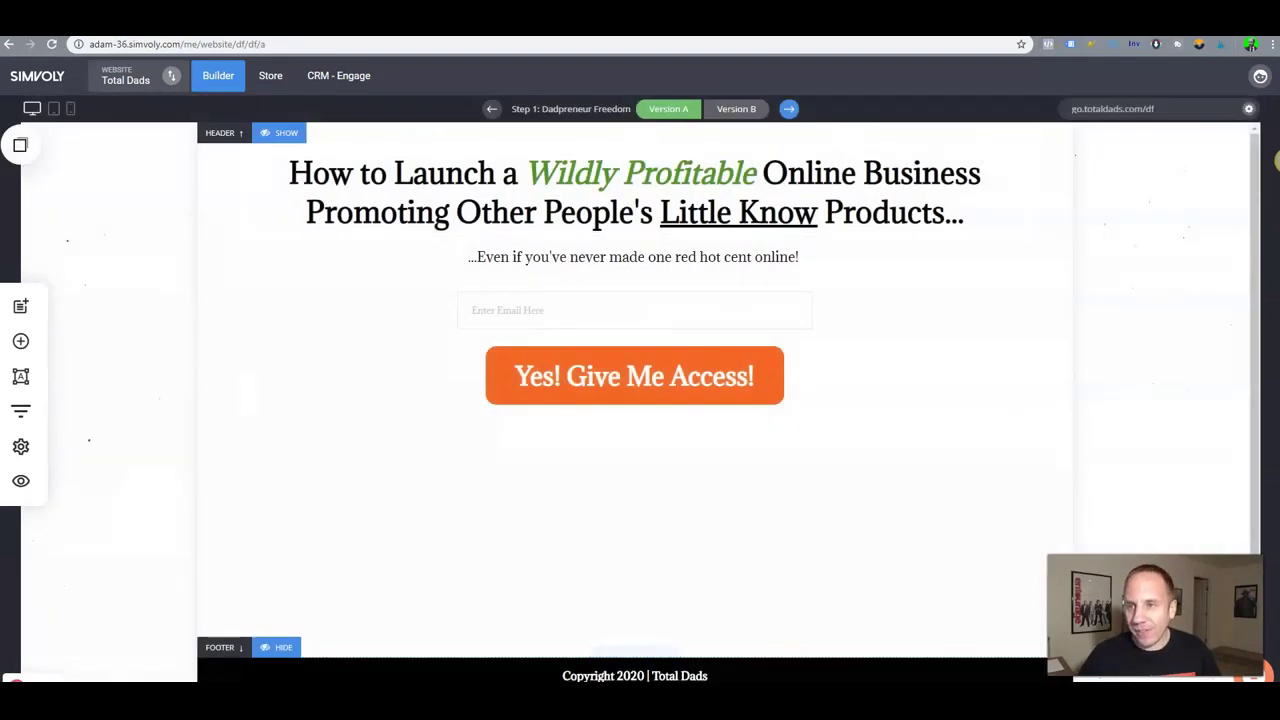
# Open the live opt-in page from the Step 1 editor and inspect its pixel events with Facebook Pixel Helper.
pyautogui.click(1112, 108)
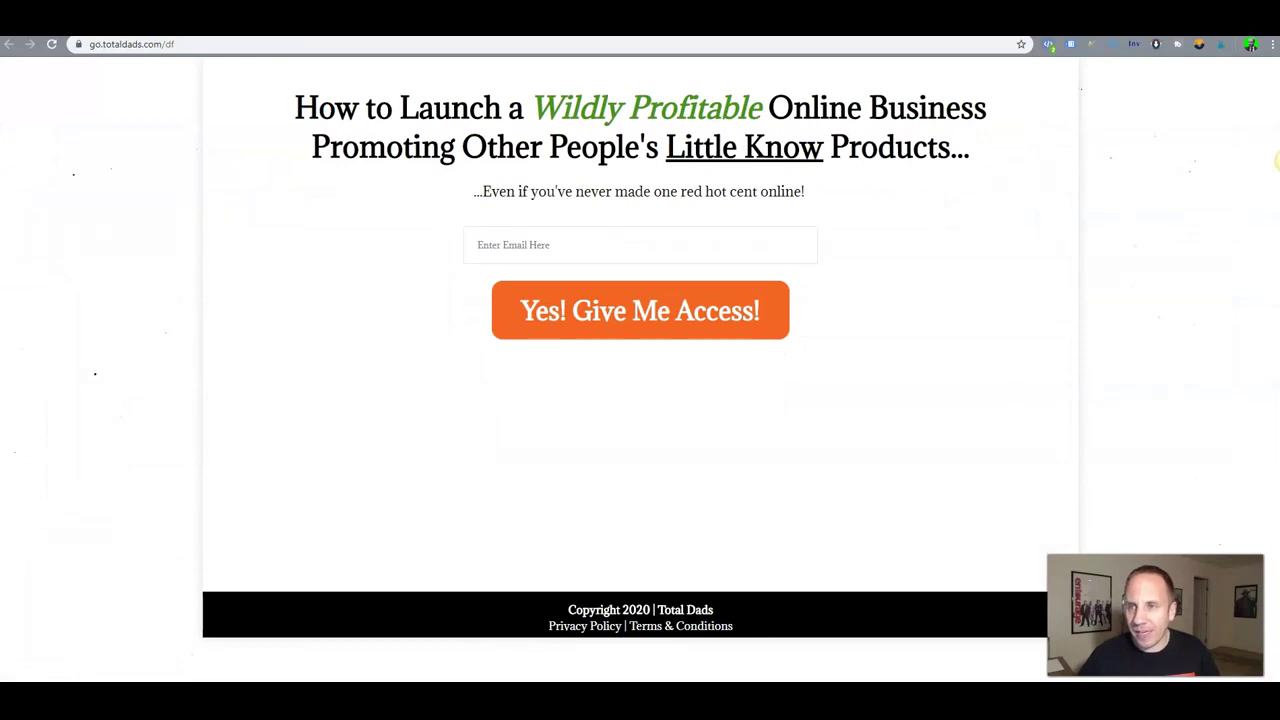
pyautogui.click(1048, 44)
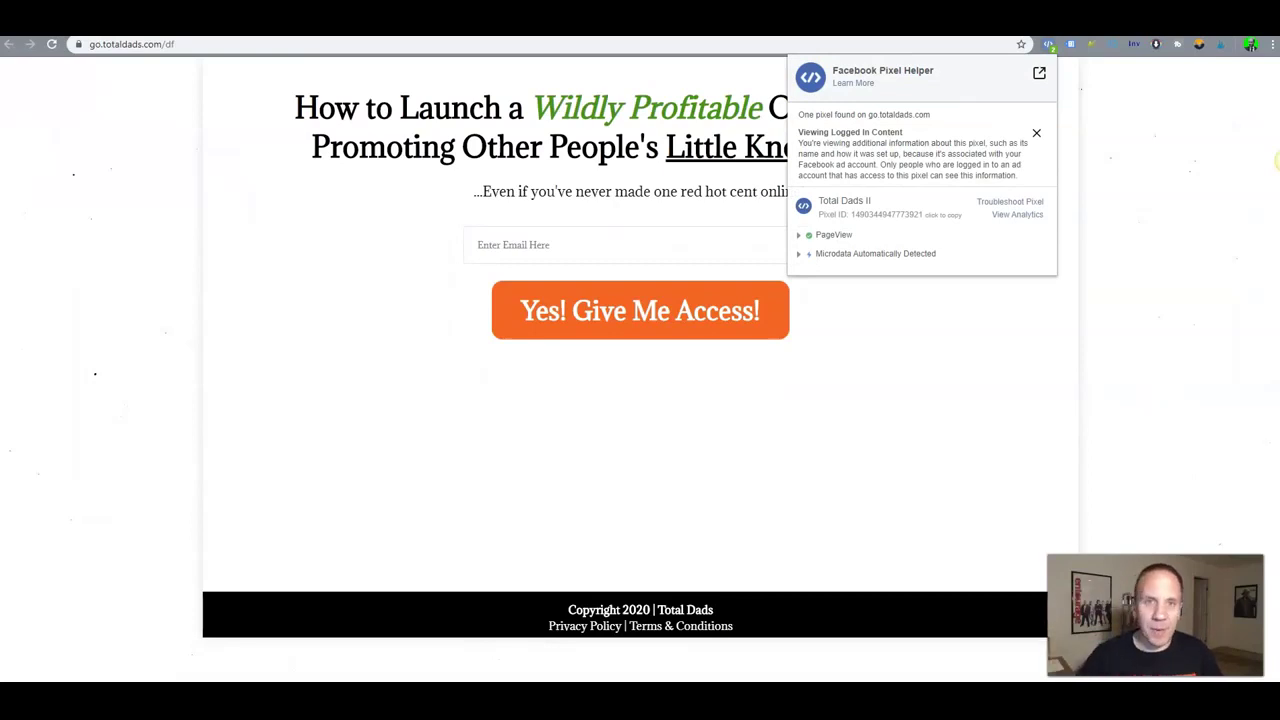
pyautogui.hotkey('ctrl', 'shift', 'Tab')
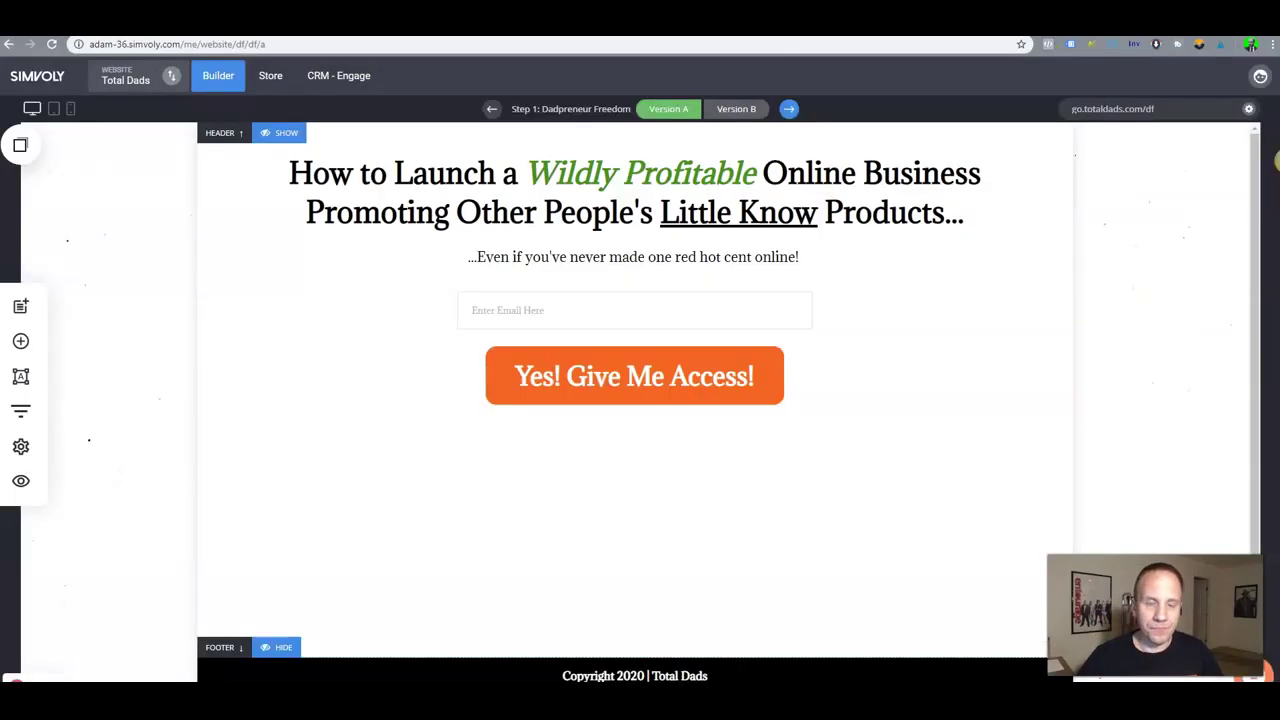
# Return to Data Sources in Facebook Events Manager and open the details of the Total Dads pixel.
pyautogui.hotkey('ctrl', 'shift', 'Tab')
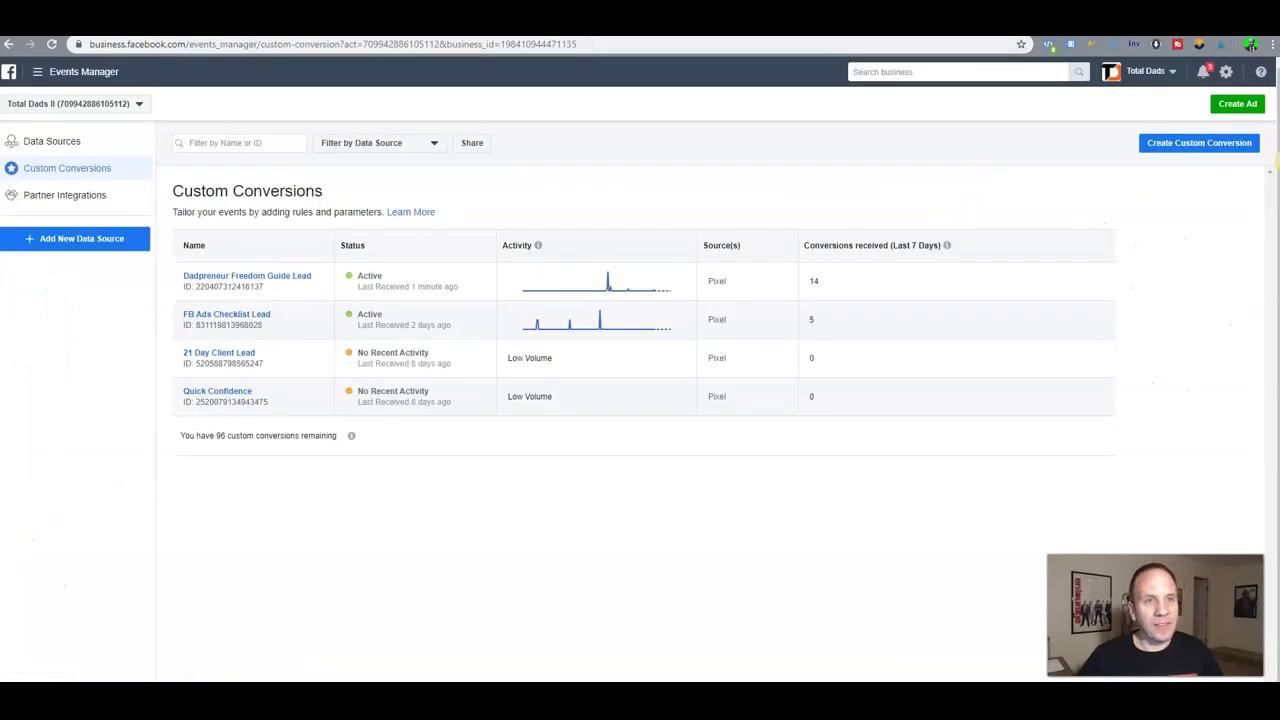
pyautogui.hotkey('ctrl', 'shift', 'Tab')
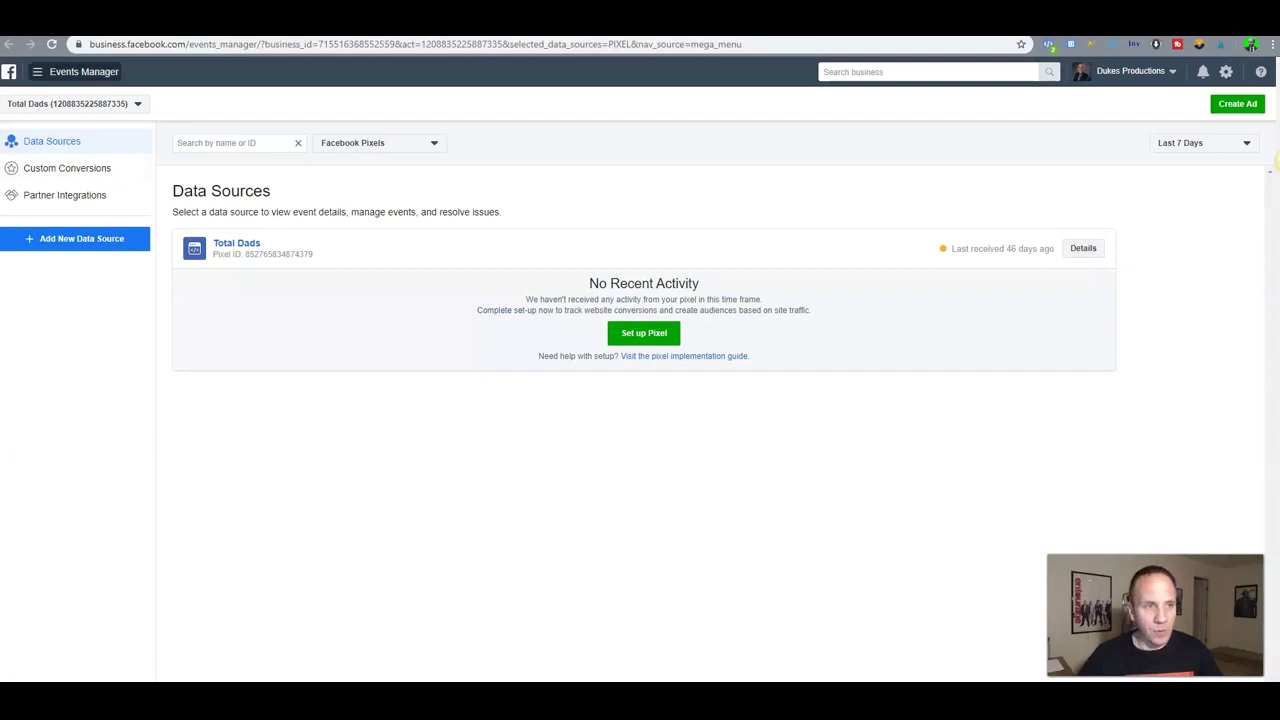
pyautogui.click(37, 71)
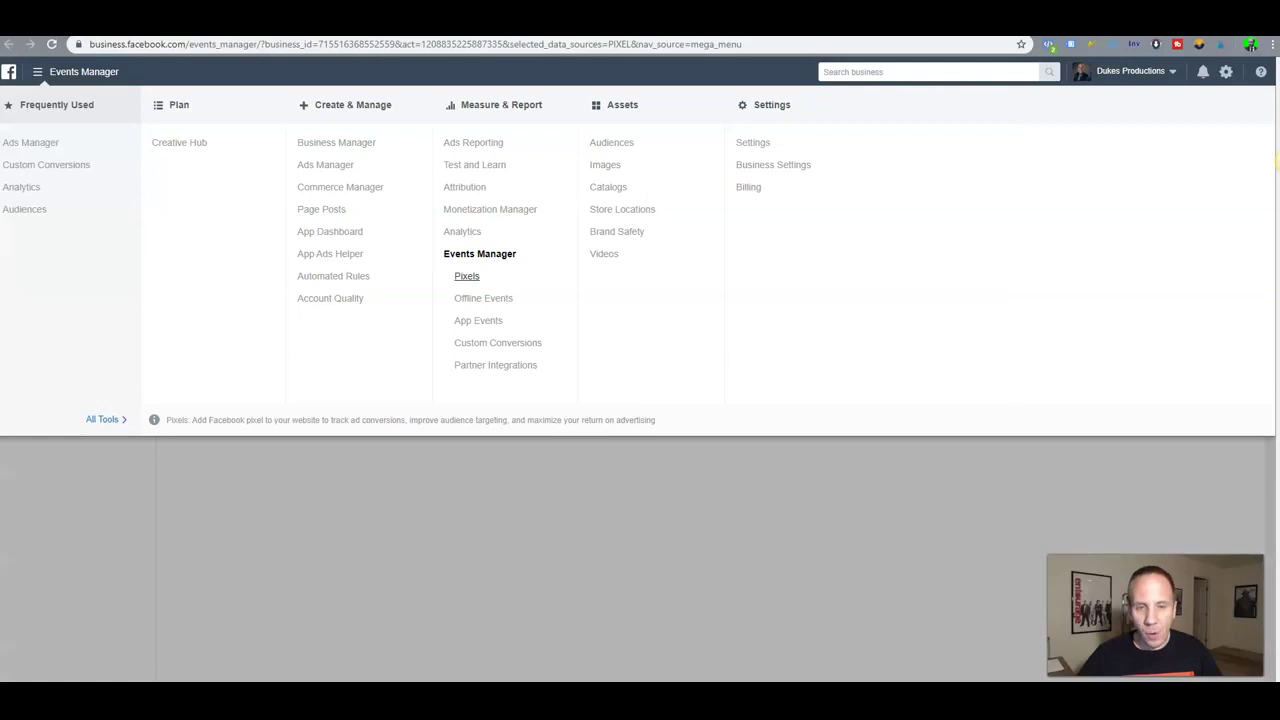
pyautogui.click(550, 510)
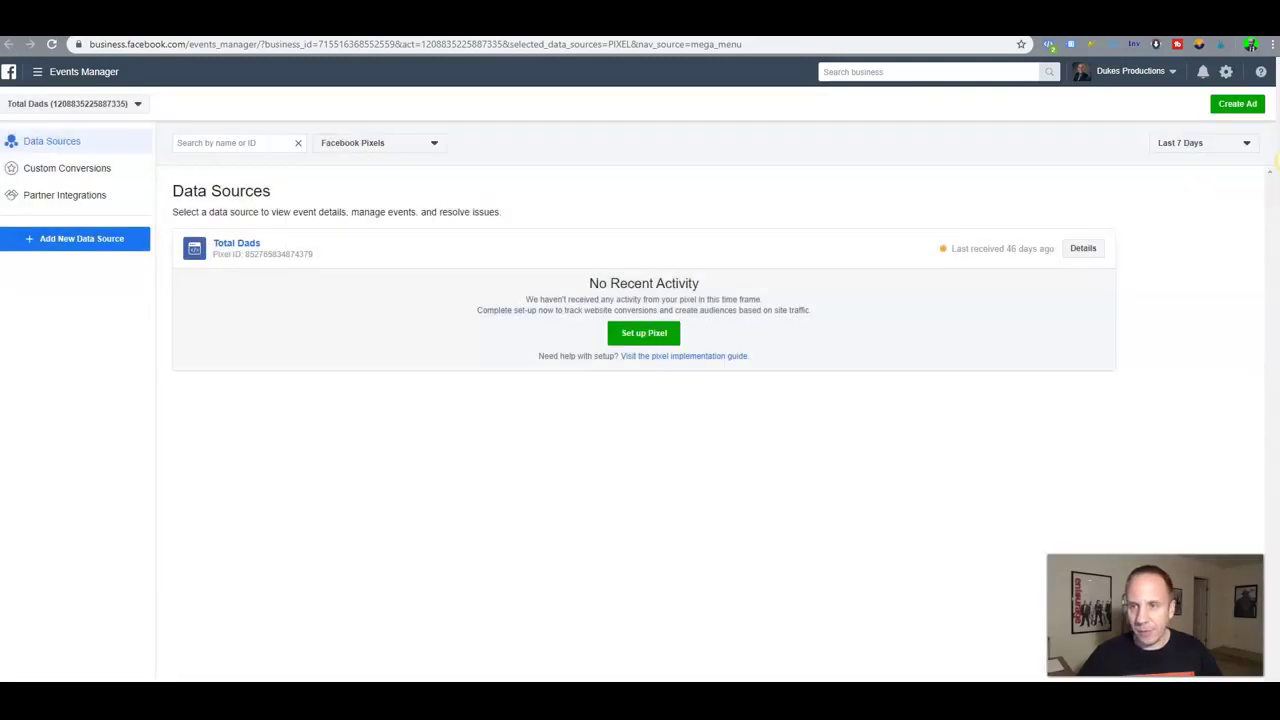
pyautogui.click(1083, 248)
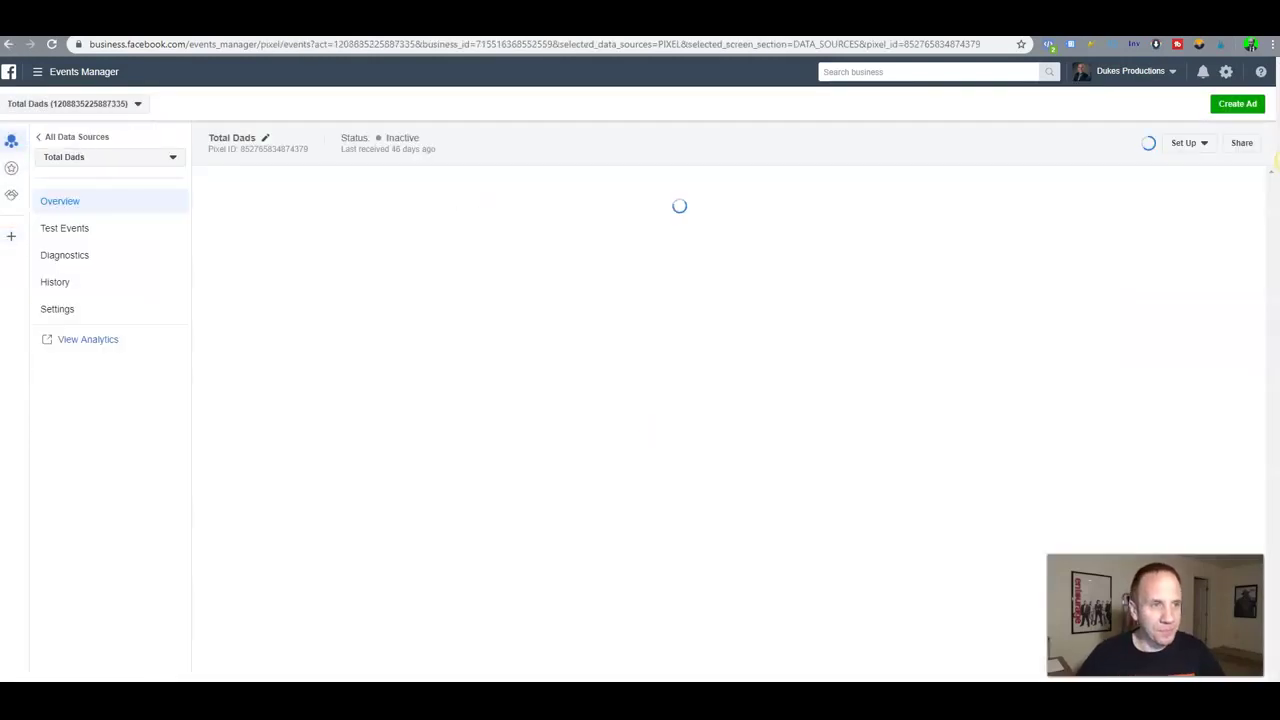
# Search the ad accounts for "dads", switch to Total Dads II, and open the details of its pixel.
pyautogui.click(78, 104)
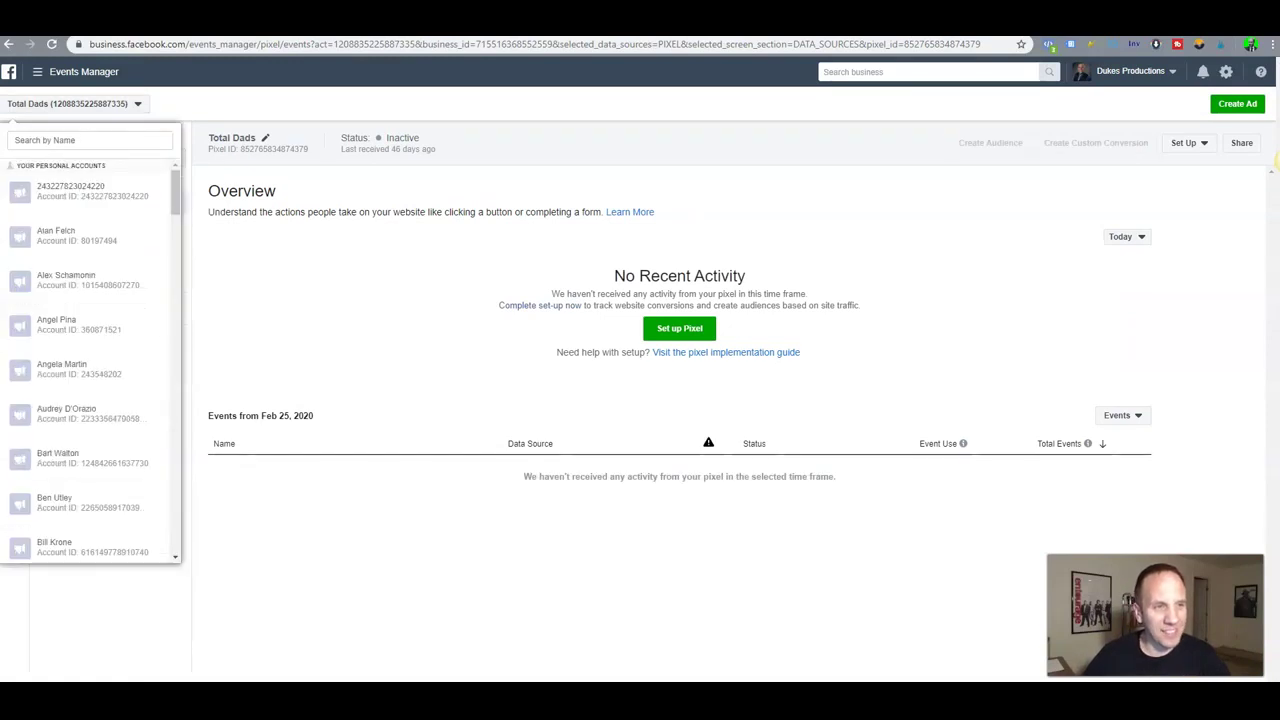
pyautogui.write('dads')
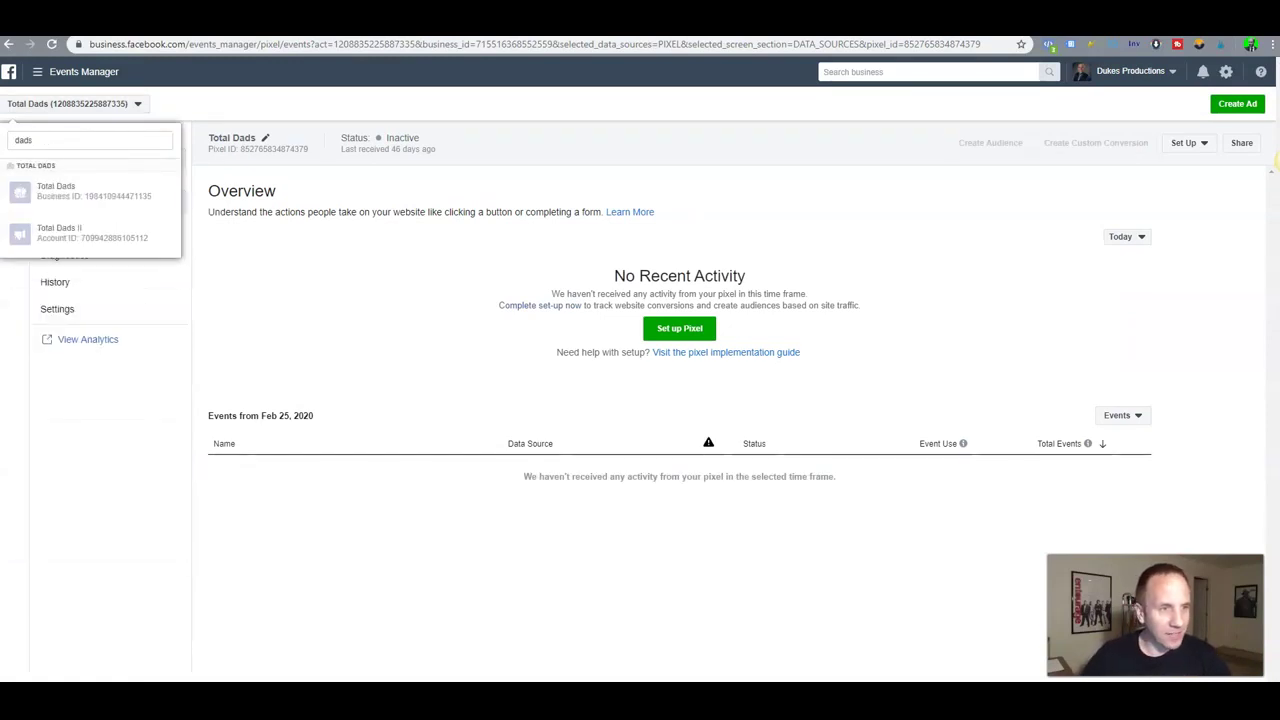
pyautogui.click(92, 234)
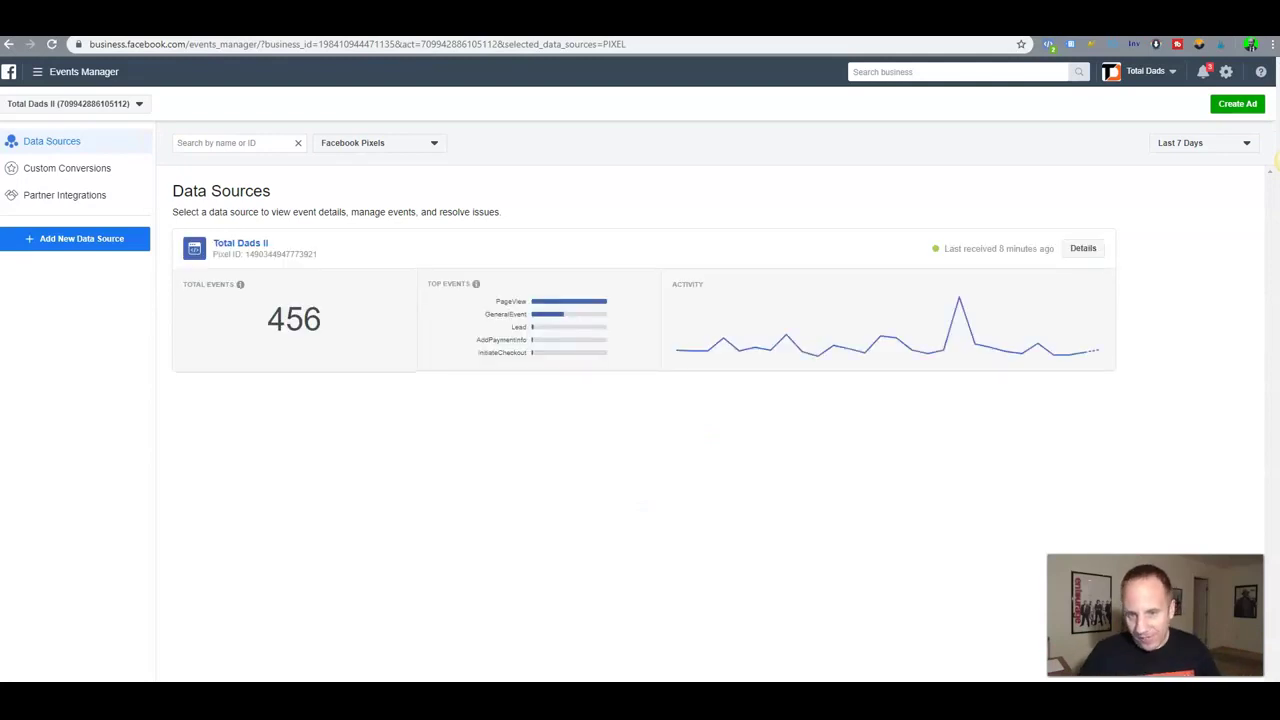
pyautogui.moveTo(677, 340)
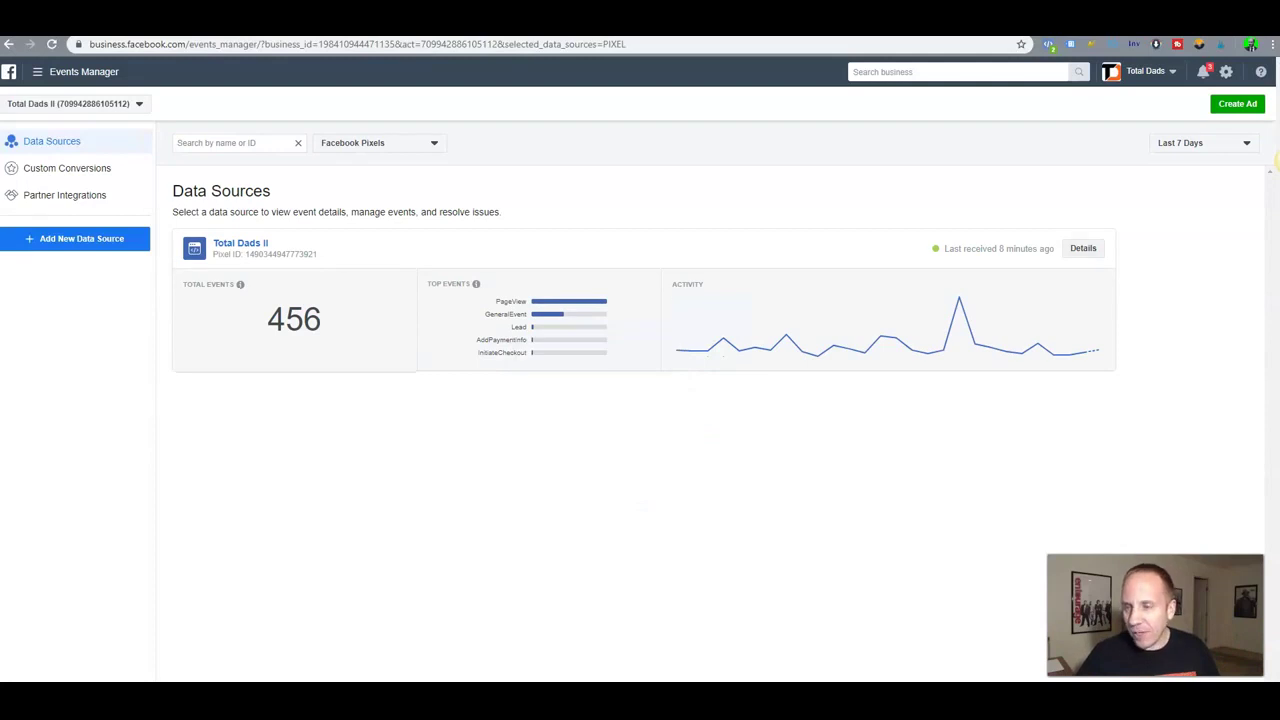
pyautogui.click(1083, 248)
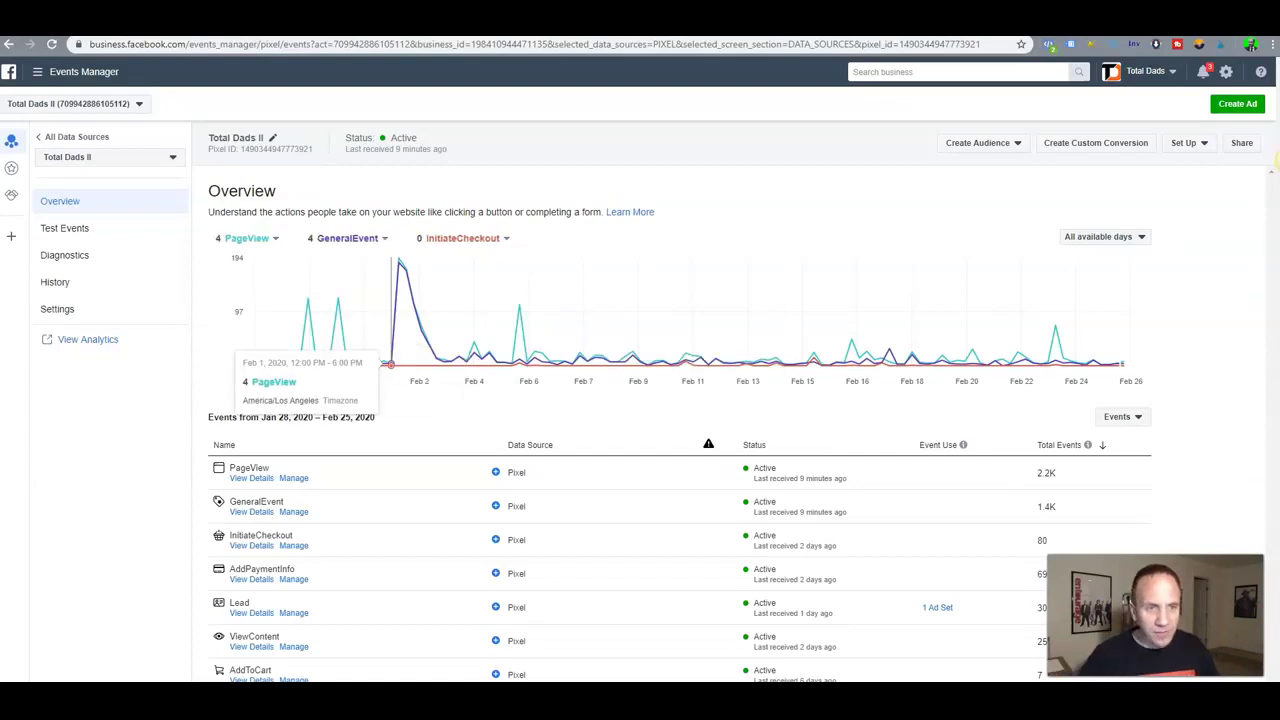
# Check the date range options for the Total Dads II pixel's event overview without changing the range.
pyautogui.click(1104, 236)
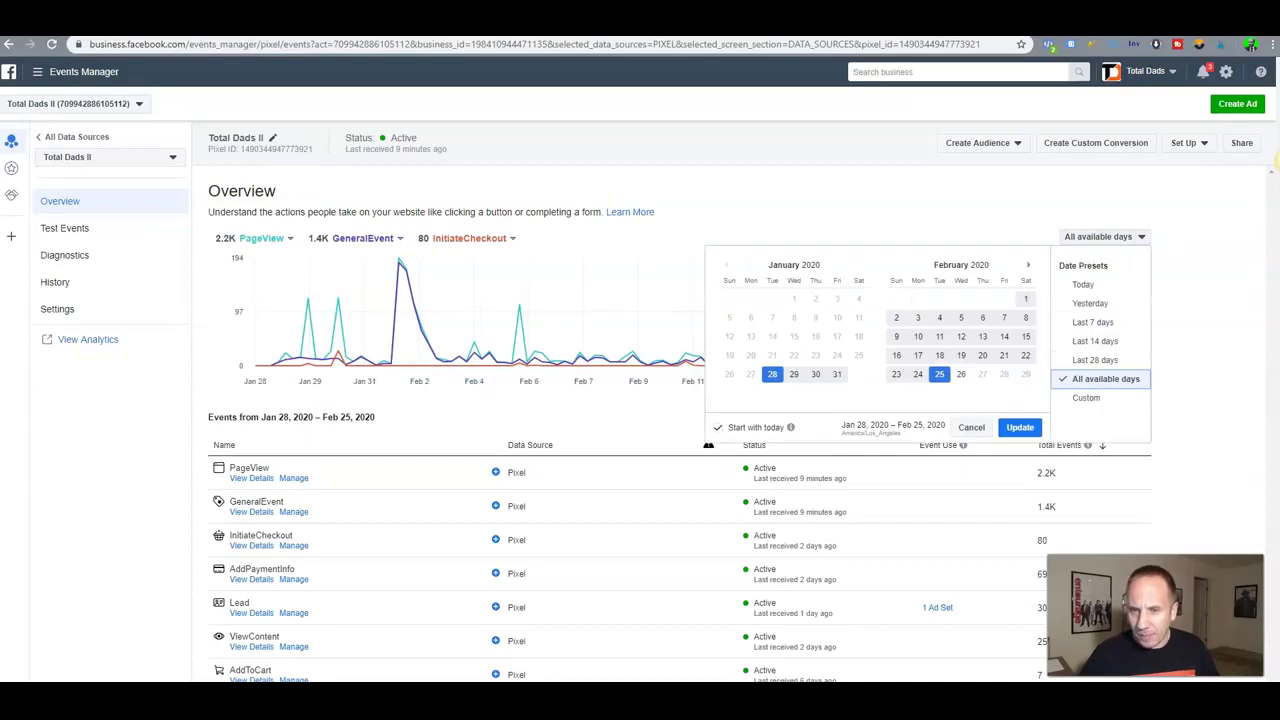
pyautogui.click(971, 428)
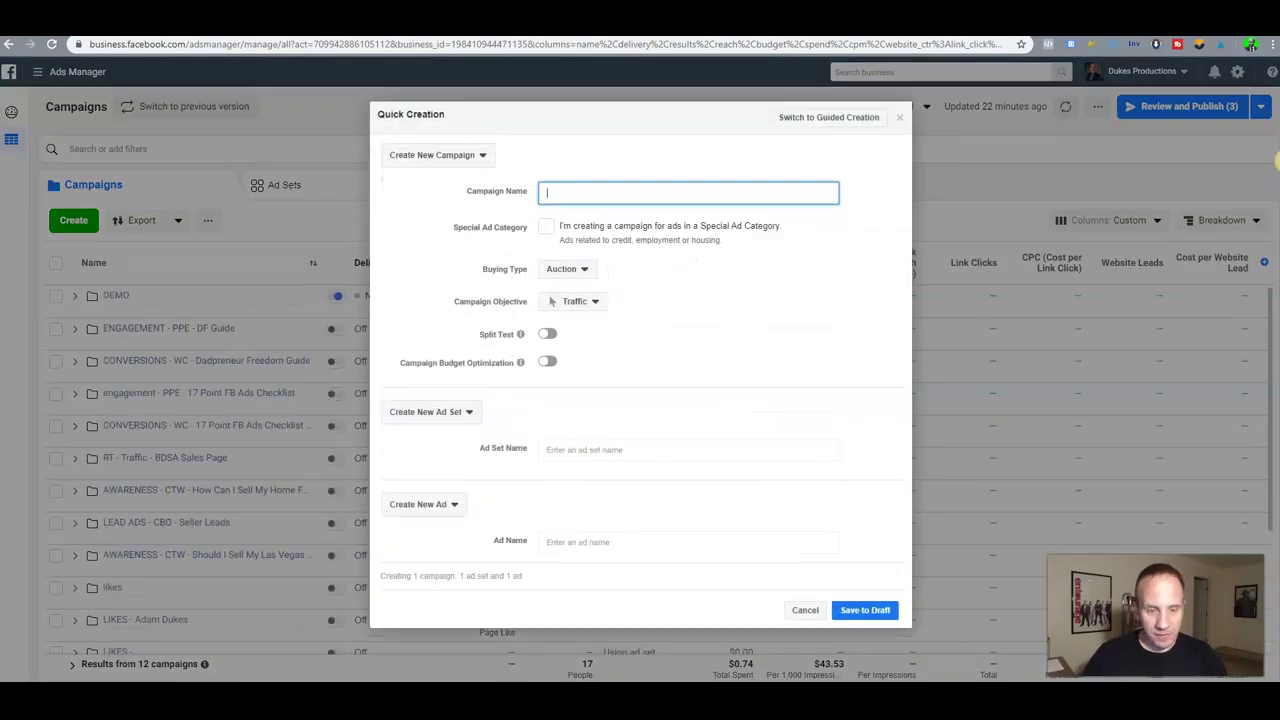
# In Ads Manager, create the campaign "CONVERSIONS - WC - DF Guide" with the Conversions objective and save it to draft.
pyautogui.write('CONVER')
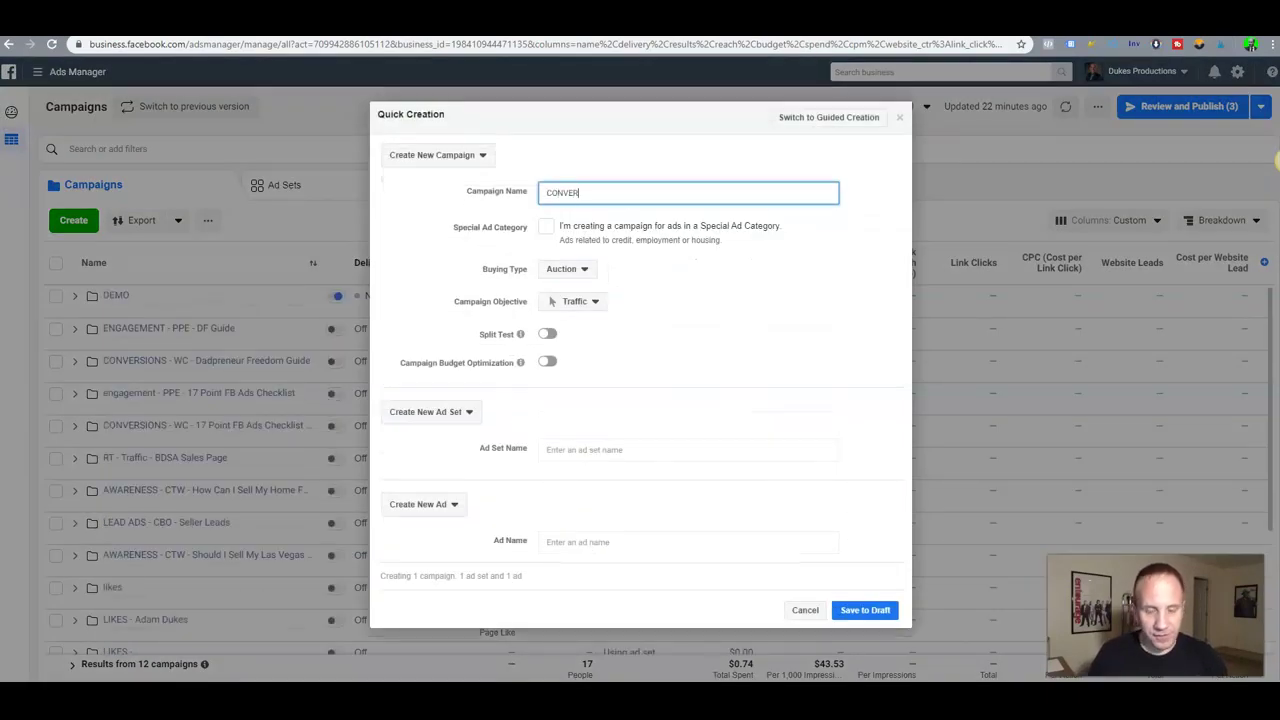
pyautogui.write('SIONS - WC ')
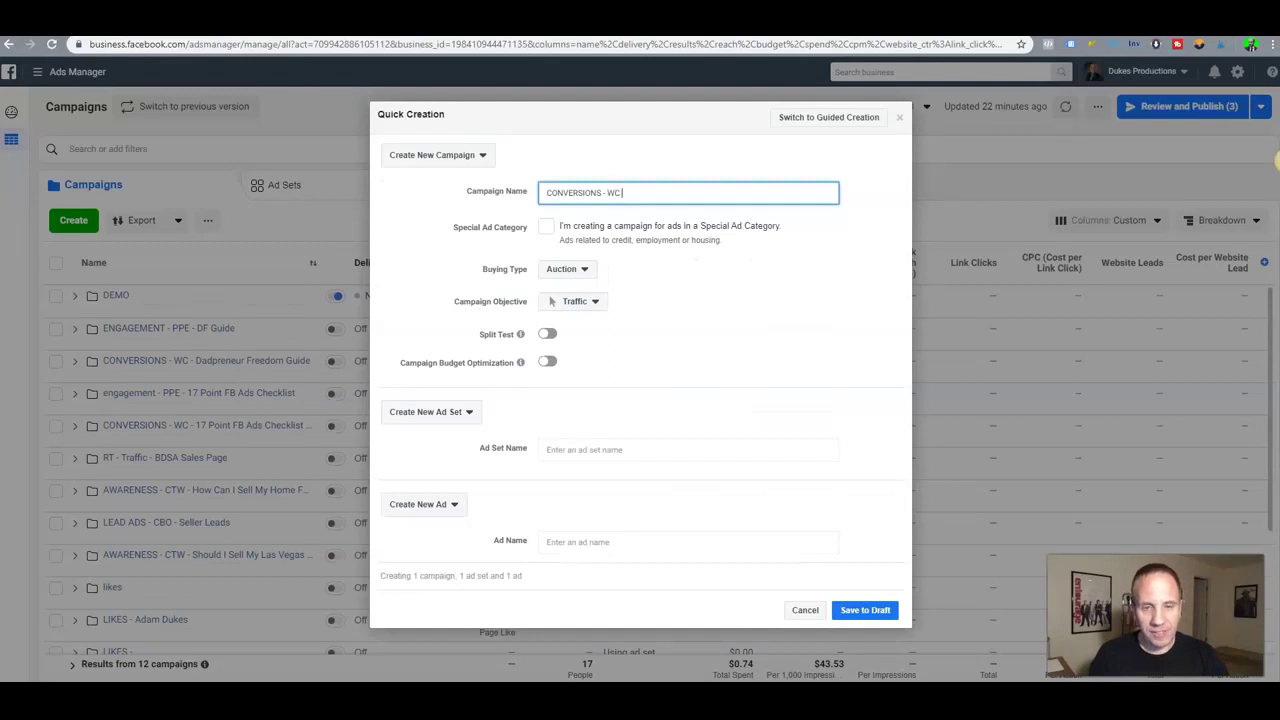
pyautogui.write('- D')
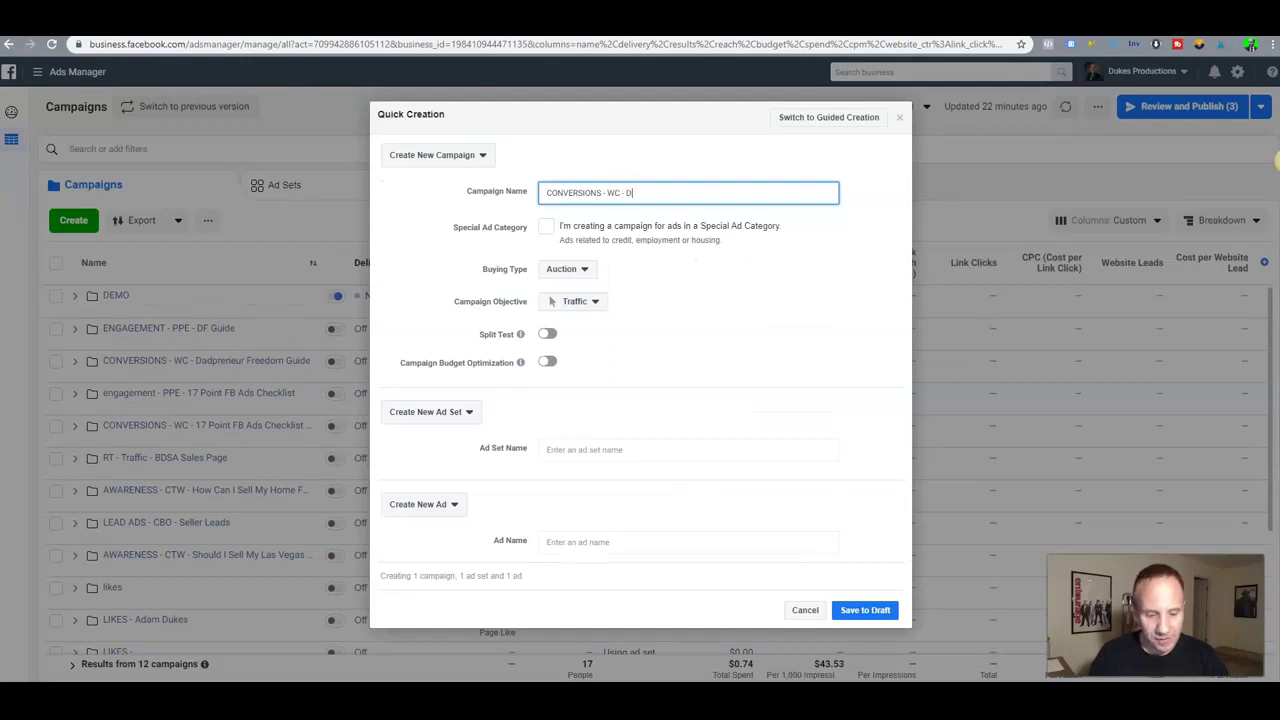
pyautogui.write('F Guide')
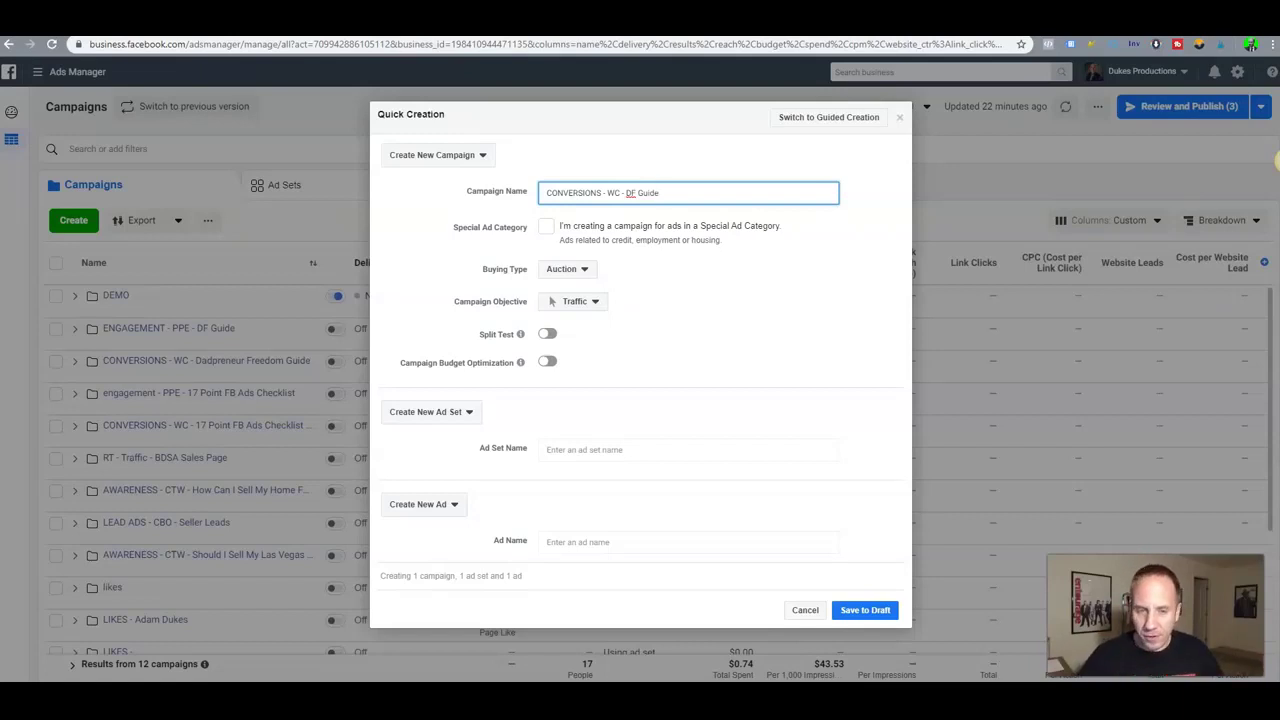
pyautogui.click(575, 301)
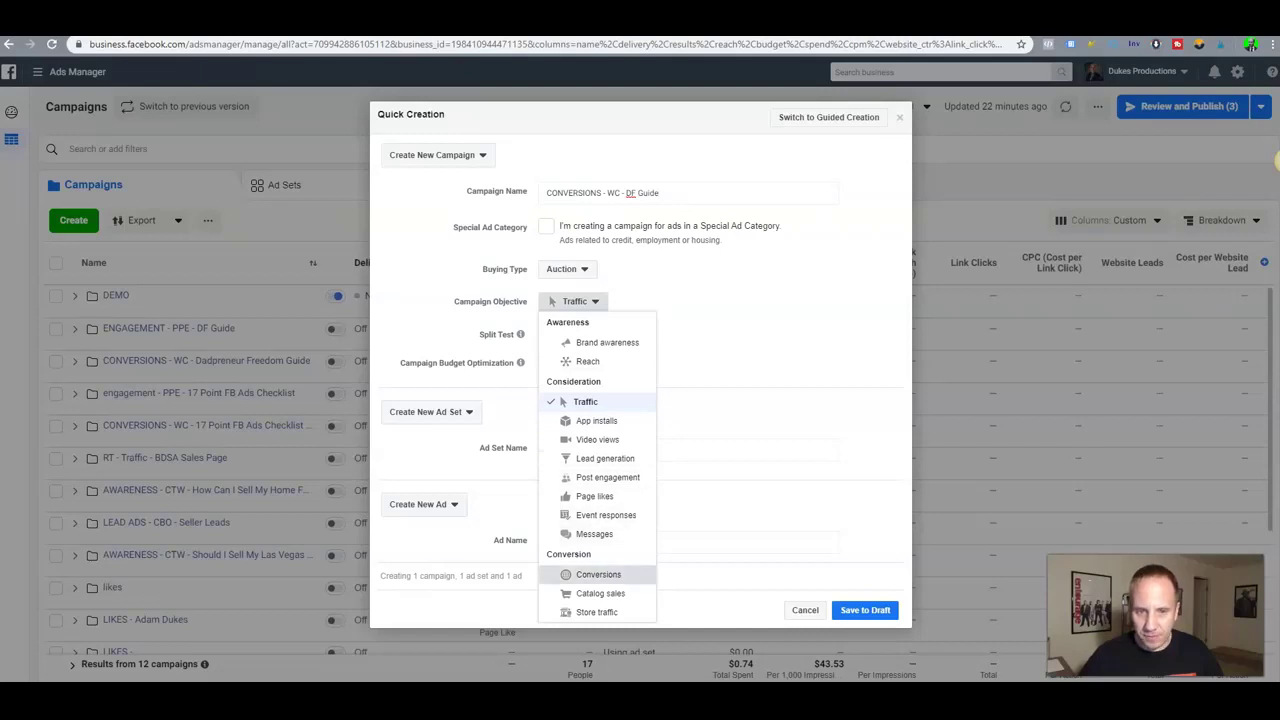
pyautogui.click(598, 574)
pyautogui.click(865, 610)
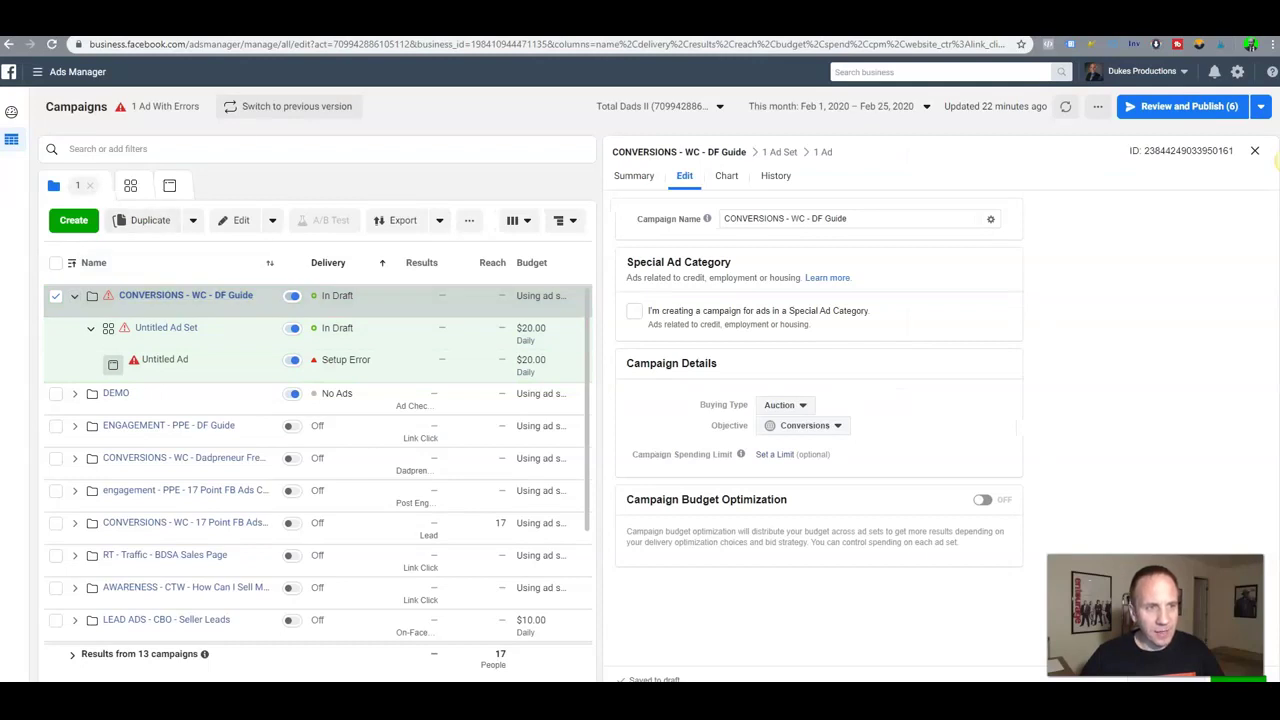
# Filter the campaign list by the selected draft campaign and open its untitled ad set for editing.
pyautogui.click(150, 148)
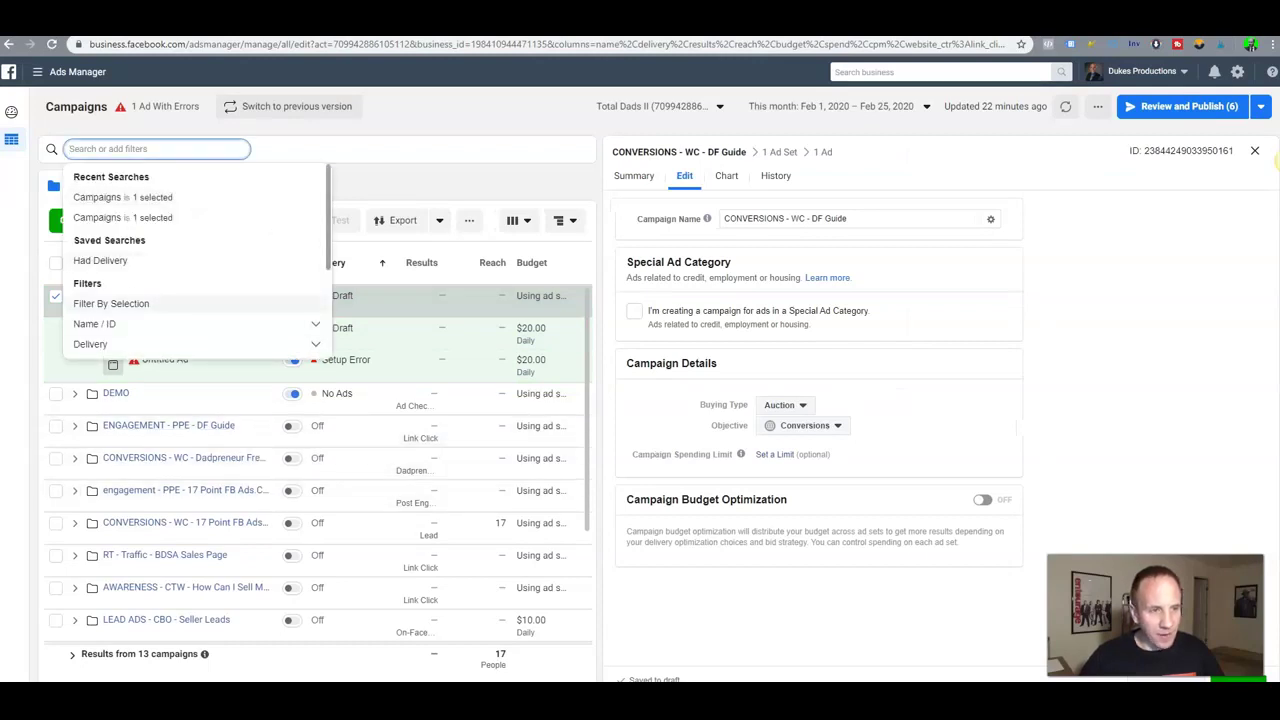
pyautogui.click(111, 303)
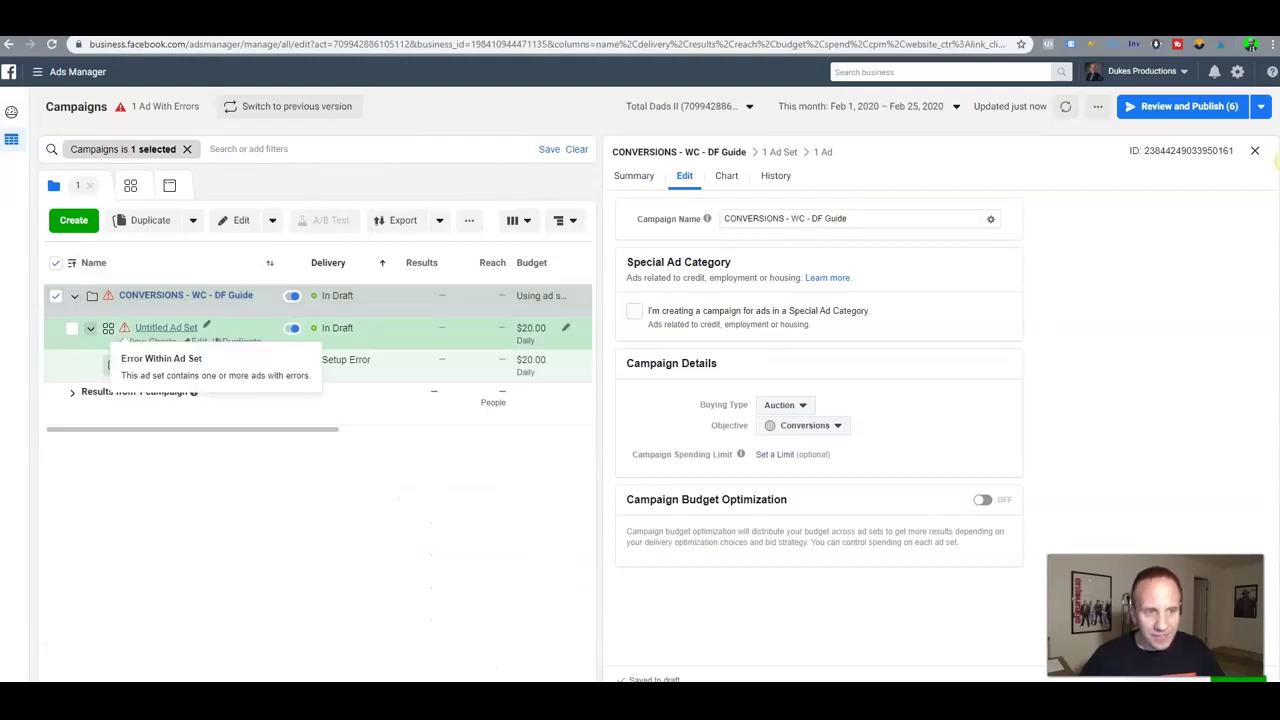
pyautogui.moveTo(134, 360)
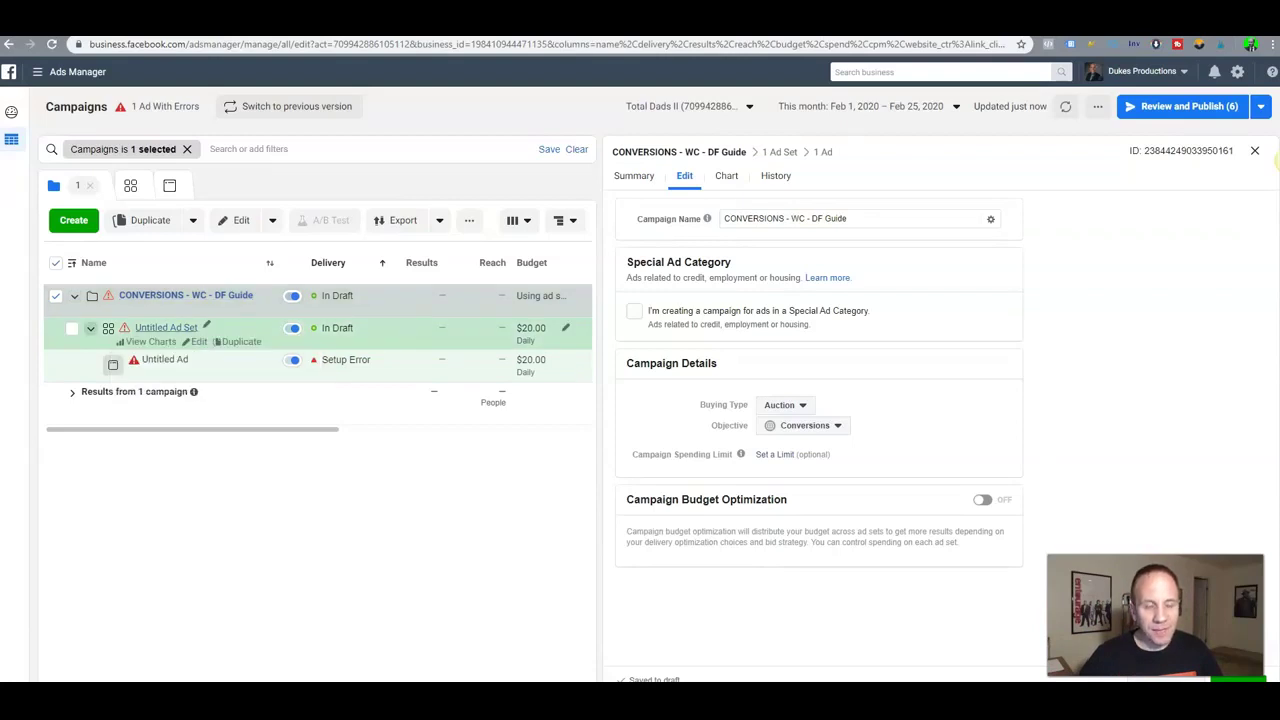
pyautogui.click(166, 327)
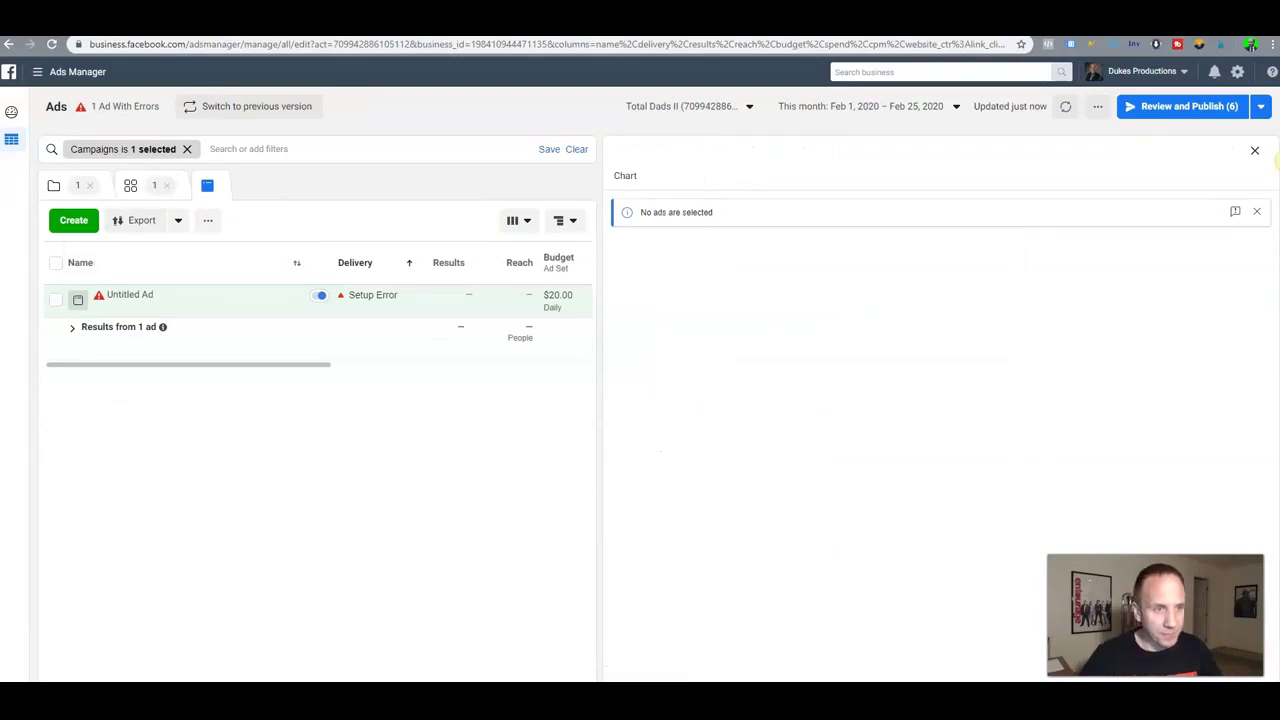
pyautogui.click(132, 186)
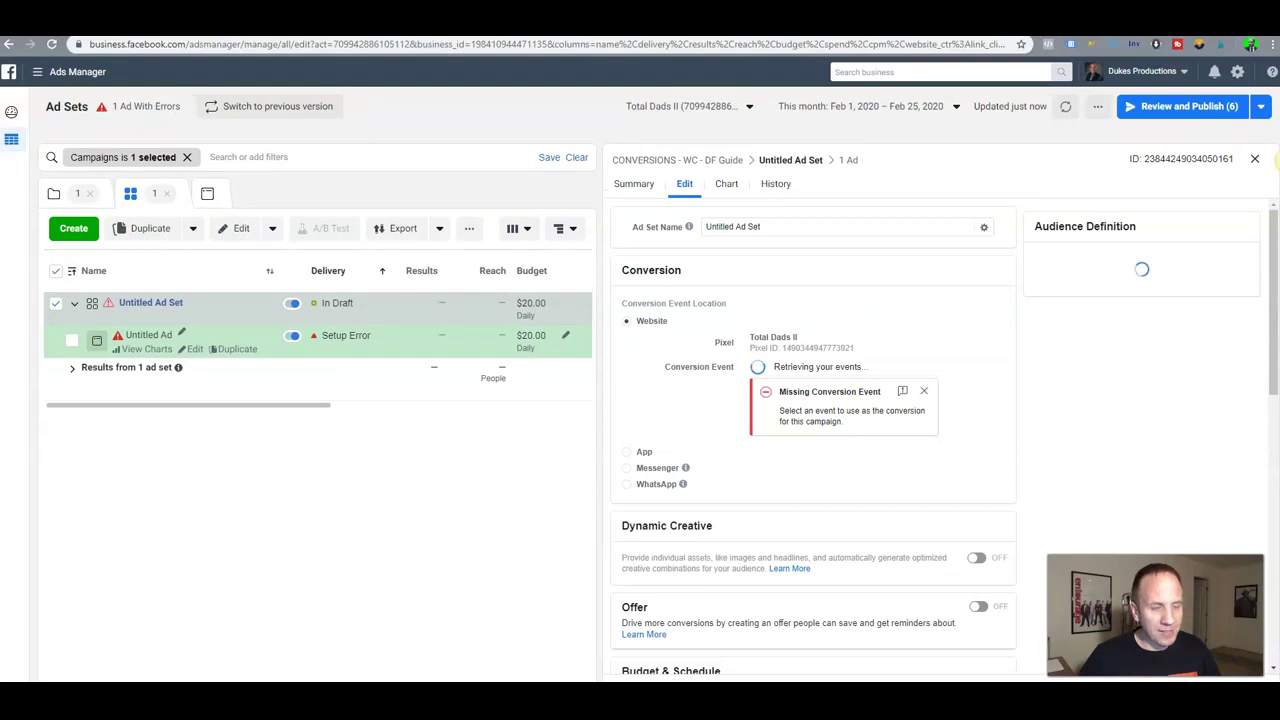
# View the settings of the untitled ad and return to editing its ad set.
pyautogui.click(149, 335)
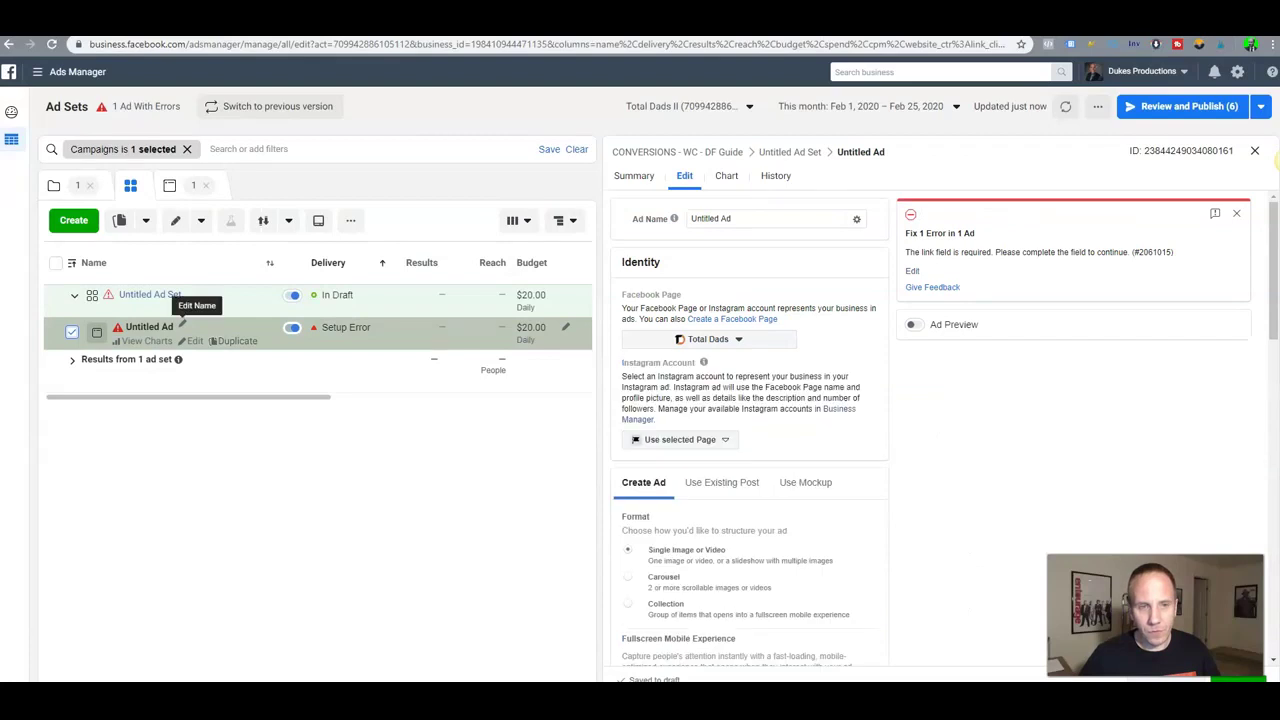
pyautogui.click(148, 295)
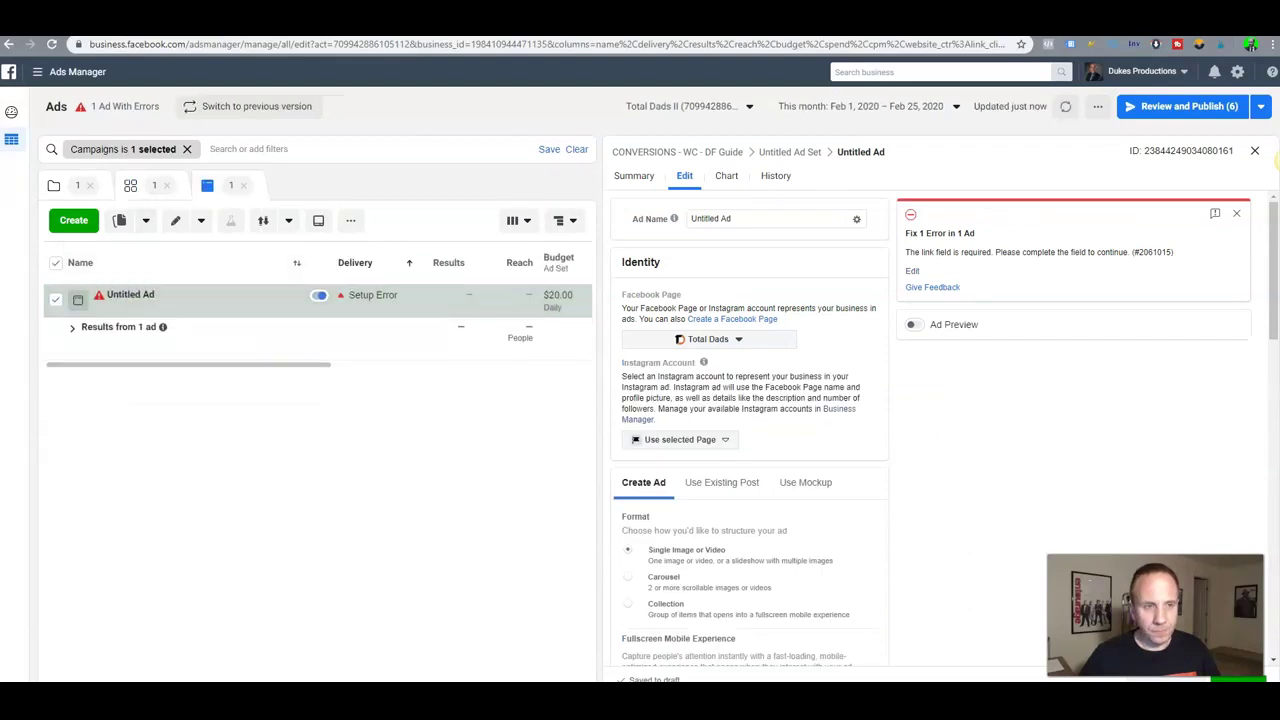
pyautogui.click(132, 186)
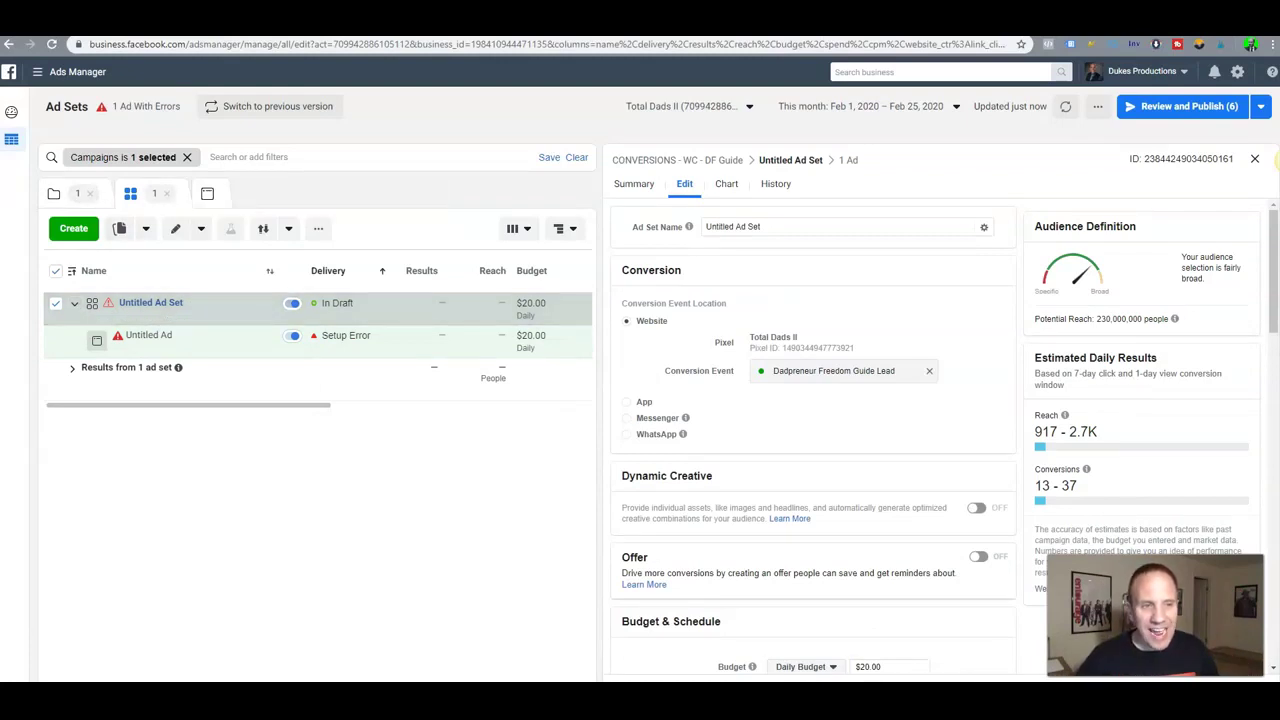
# Clear the ad set's conversion event and select Dadpreneur Freedom Guide Lead from the active events.
pyautogui.tripleClick(780, 227)
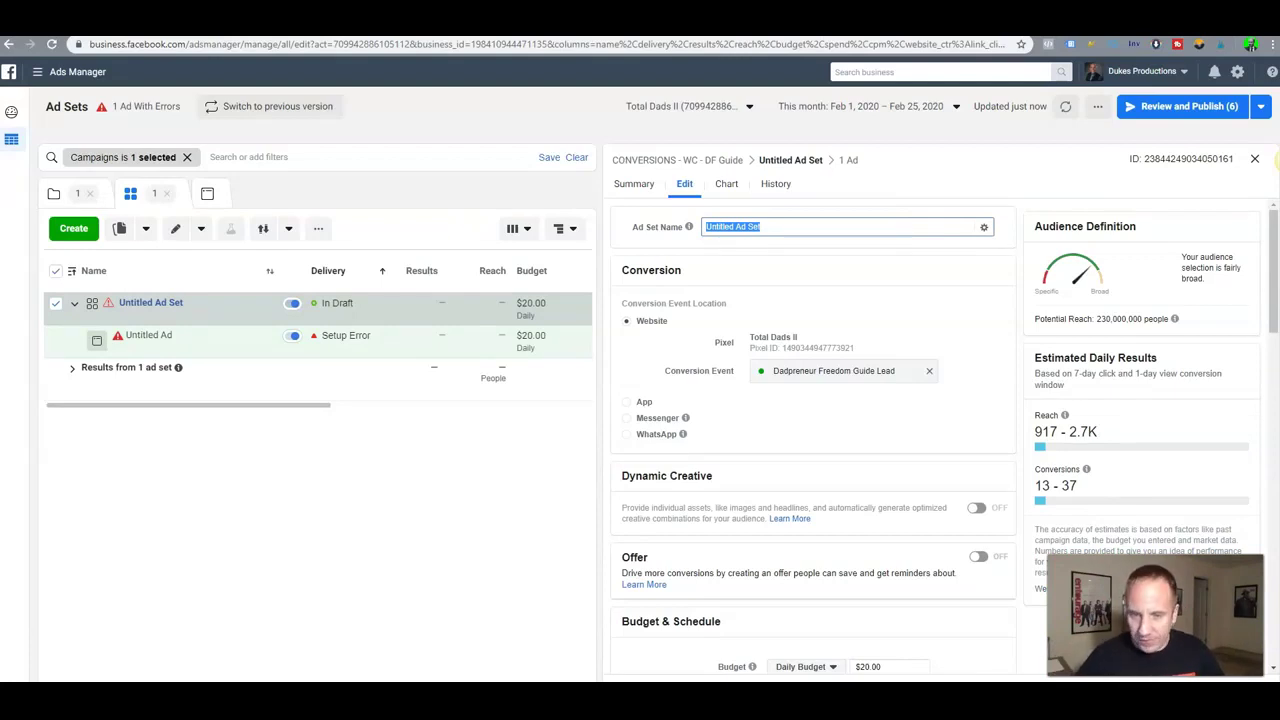
pyautogui.click(929, 371)
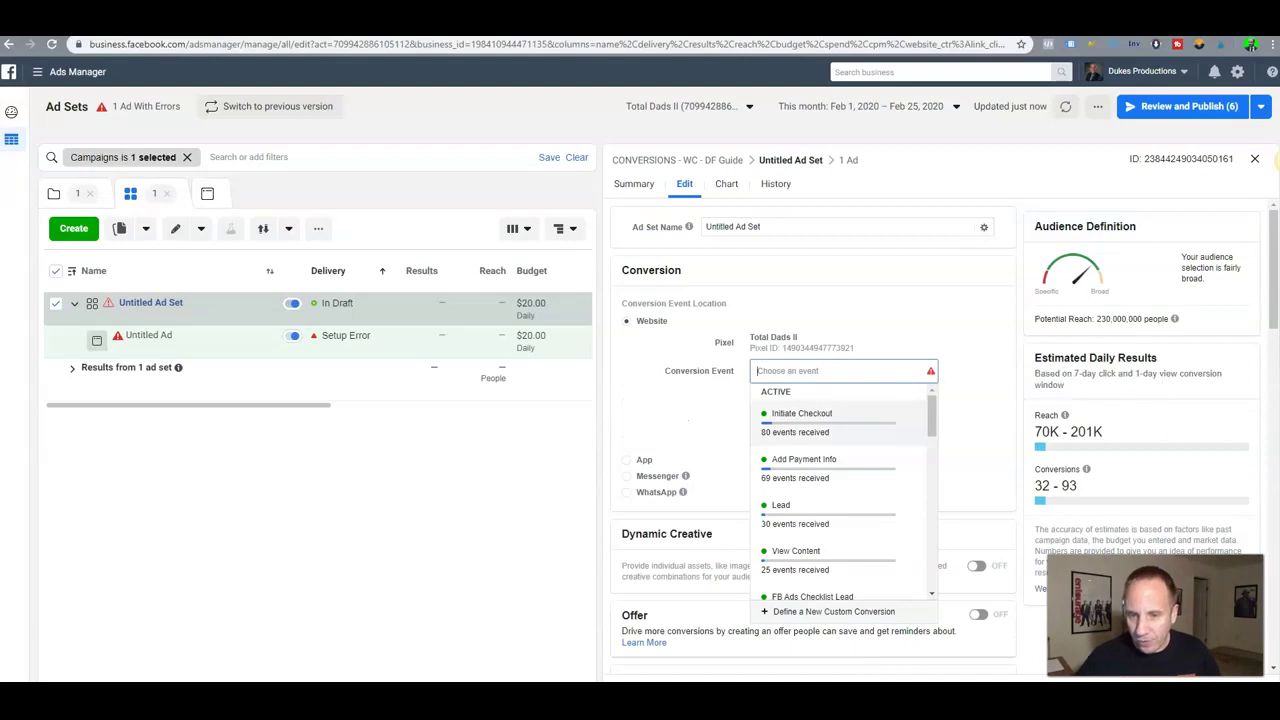
pyautogui.scroll(-3, 830, 425)
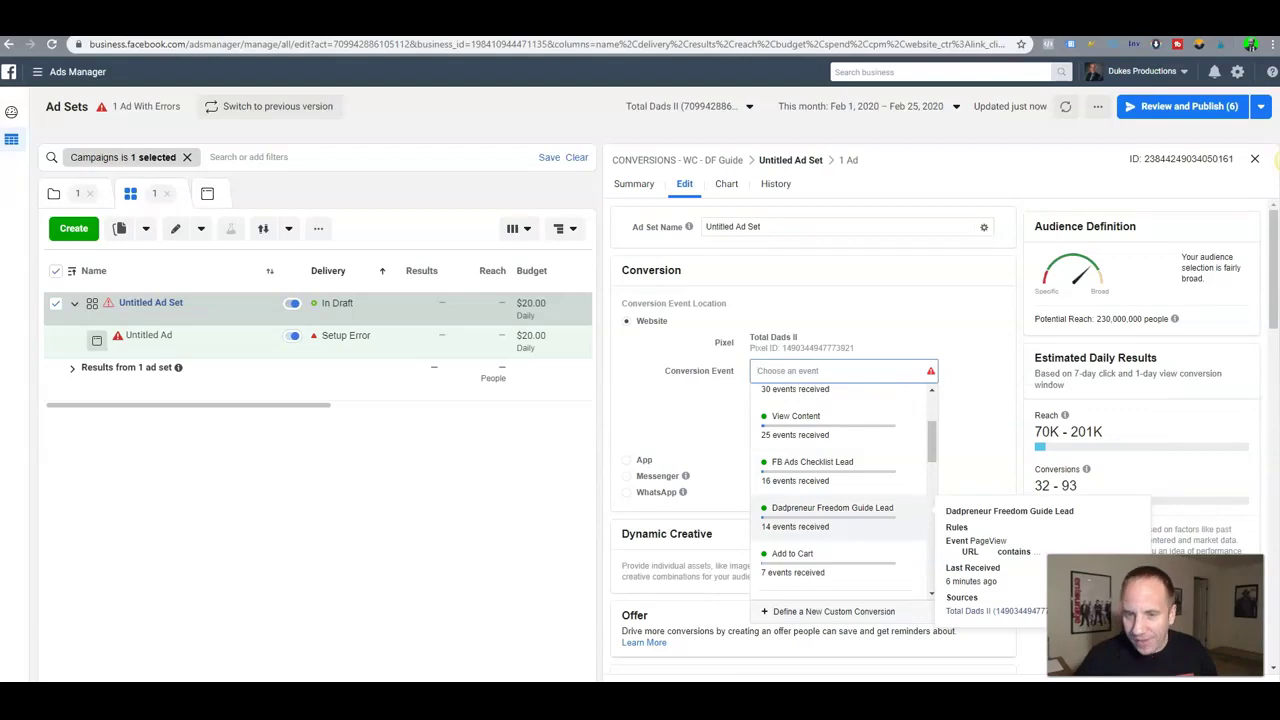
pyautogui.click(832, 512)
# Set the ad set's daily budget to $5.
pyautogui.scroll(-1, 790, 452)
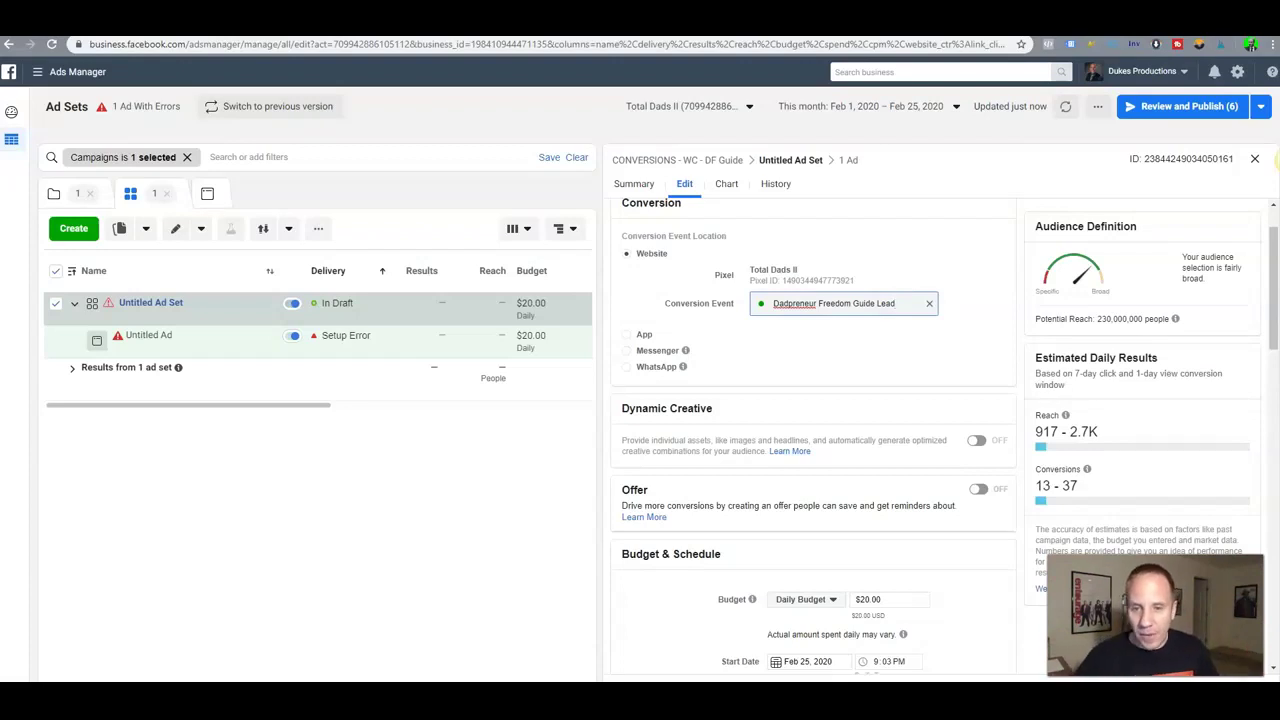
pyautogui.scroll(-3, 813, 433)
pyautogui.tripleClick(868, 465)
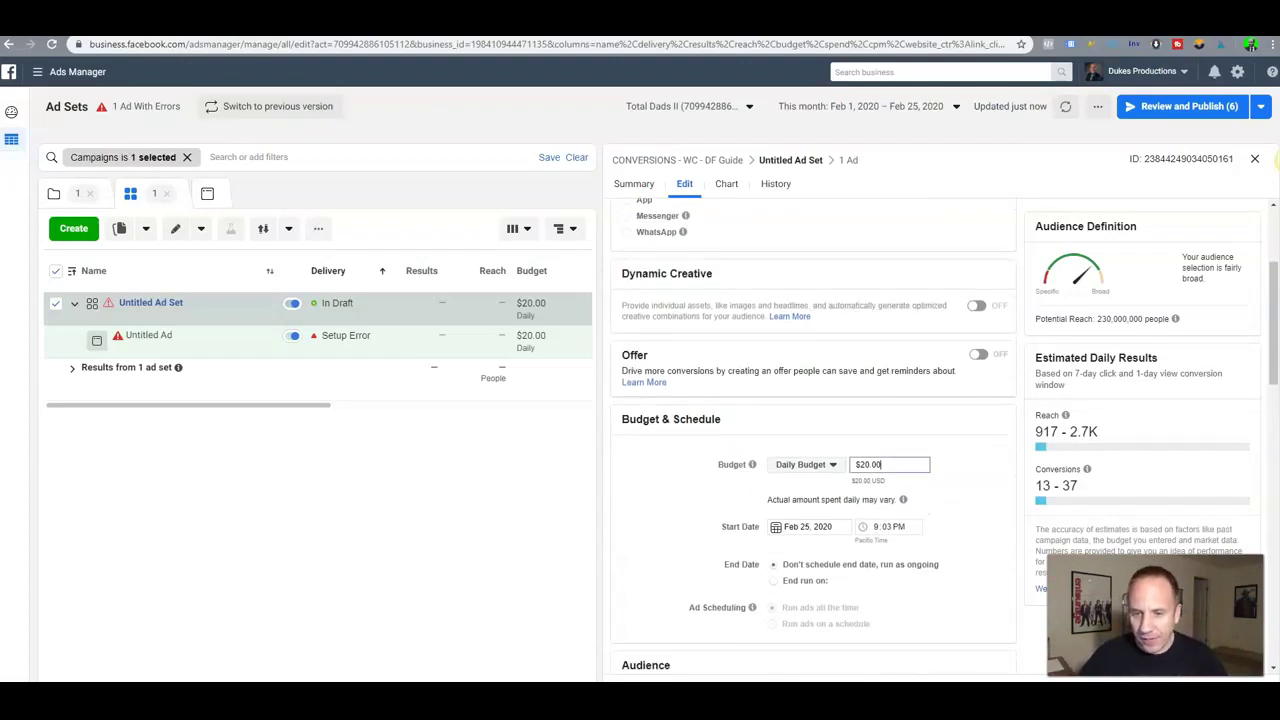
pyautogui.write('5')
pyautogui.press('Tab')
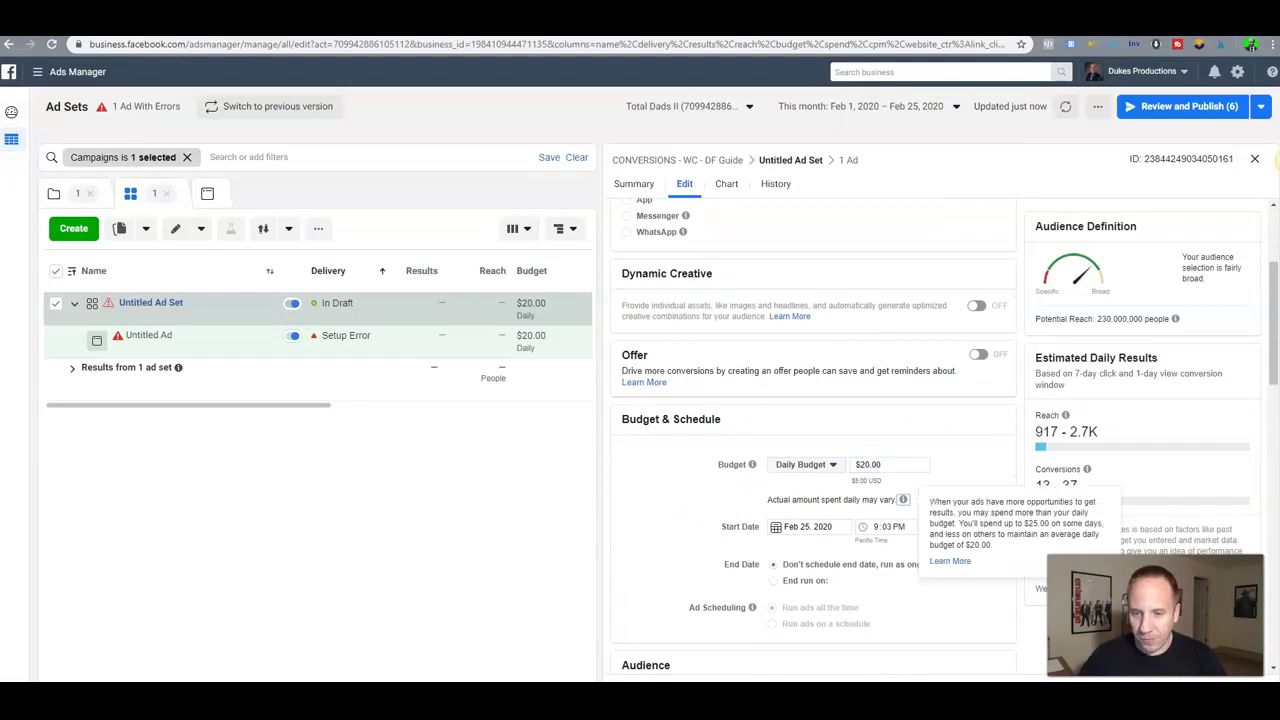
# Change the audience location to Las Vegas, Nevada, United States with a 50-mile radius.
pyautogui.scroll(-5, 813, 433)
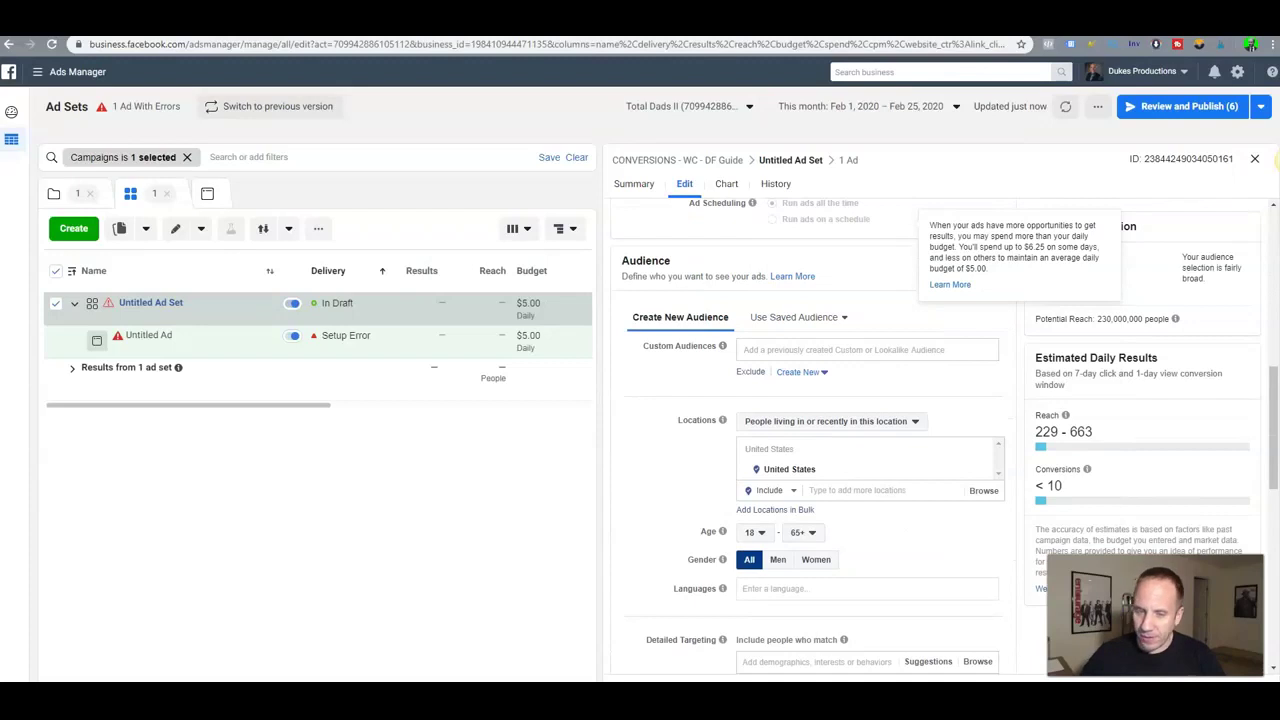
pyautogui.scroll(-1, 722, 352)
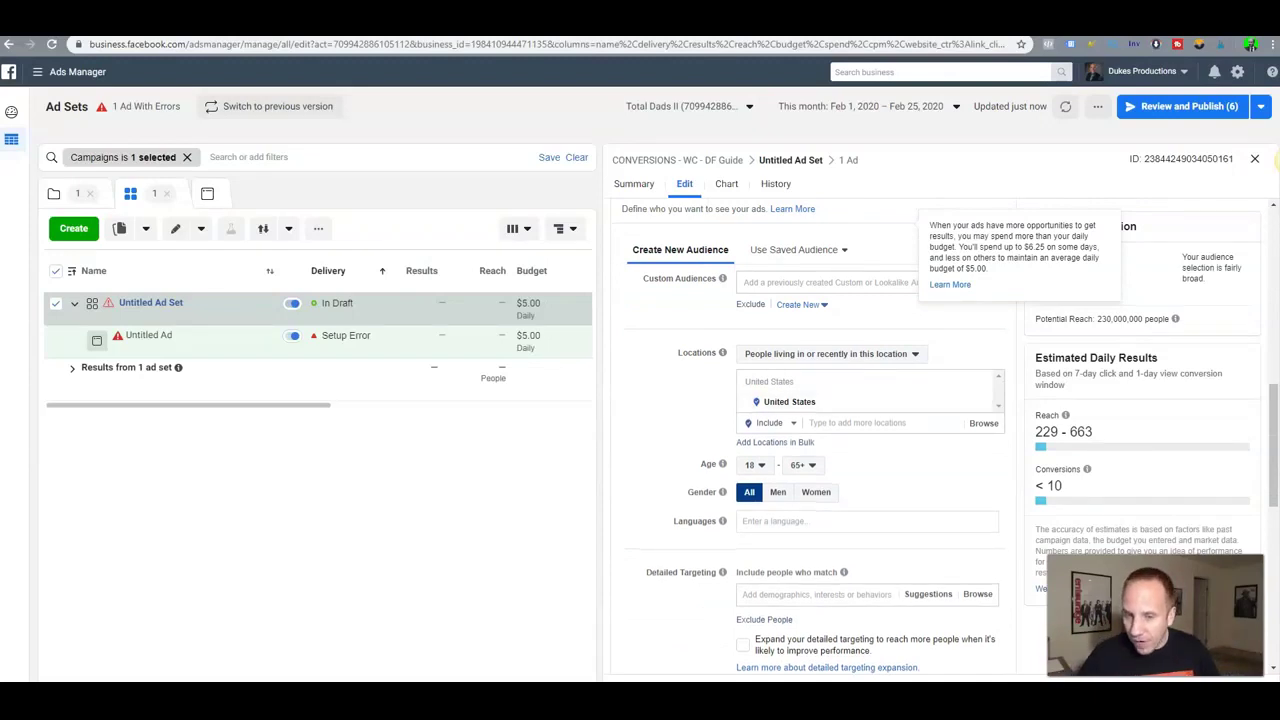
pyautogui.click(858, 423)
pyautogui.write('las vegas')
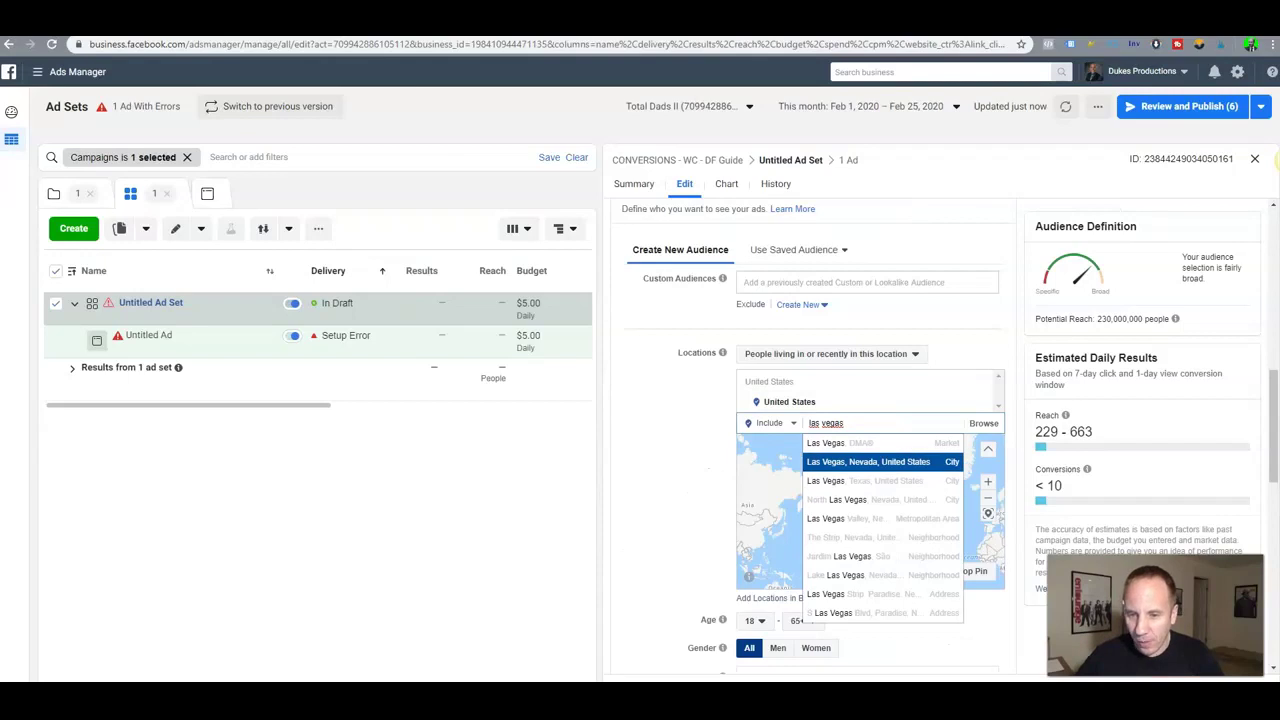
pyautogui.click(830, 461)
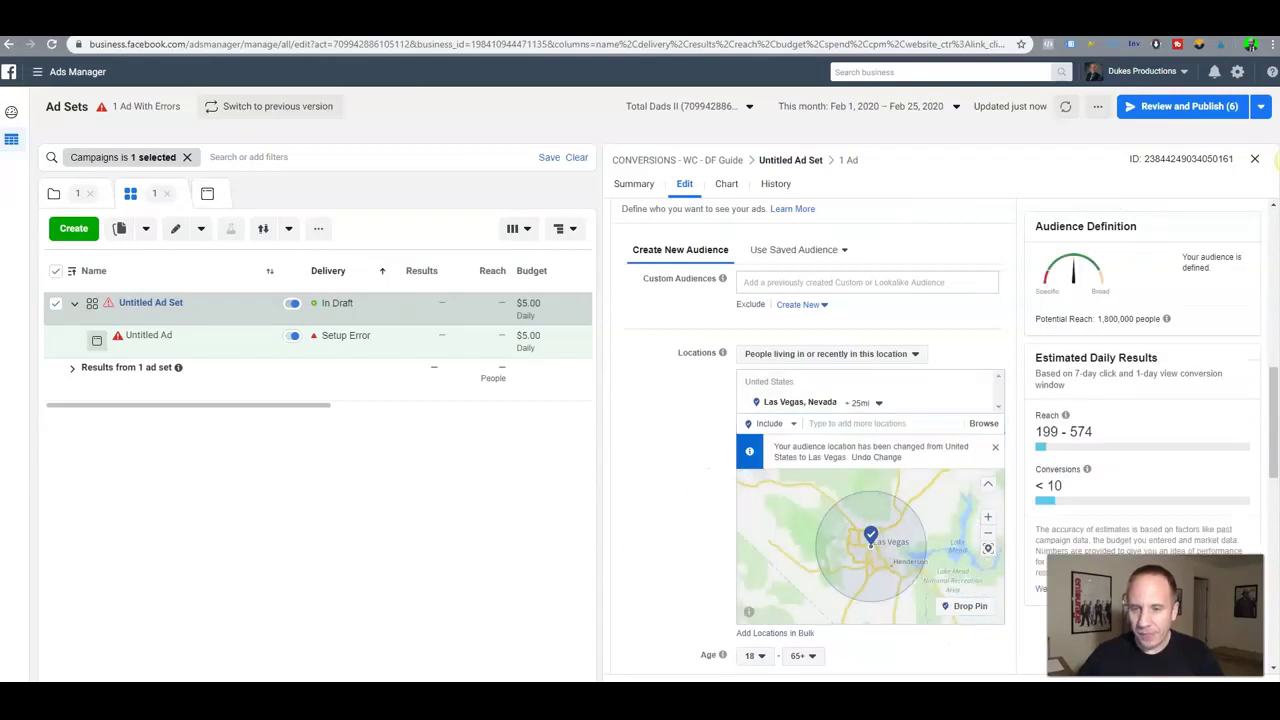
pyautogui.click(862, 402)
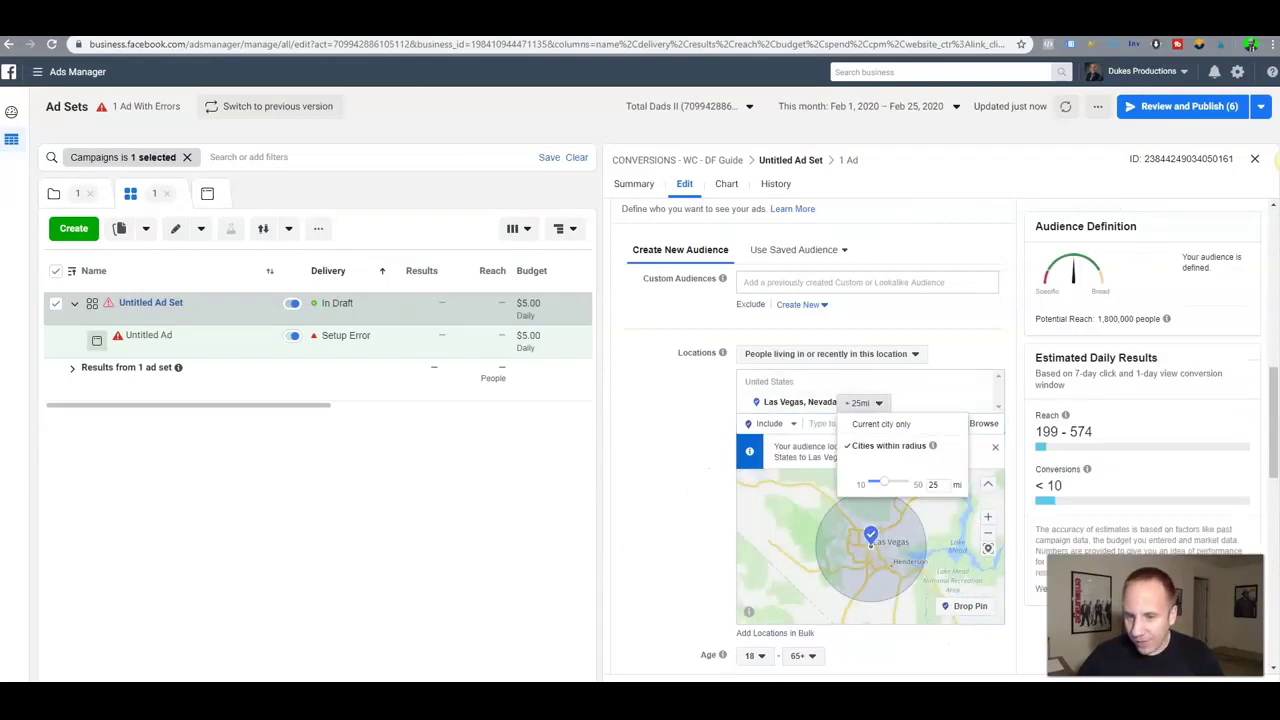
pyautogui.moveTo(882, 481); pyautogui.dragTo(908, 481)
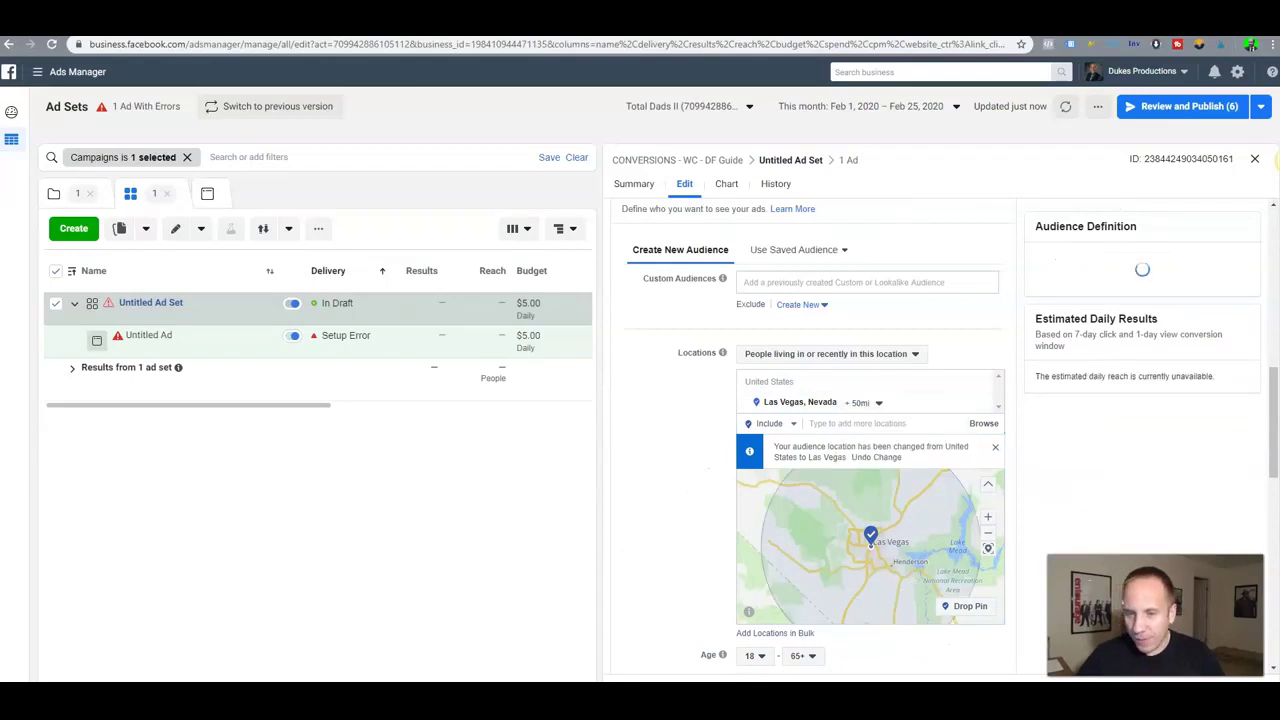
# Set the audience age range to 25 through 59.
pyautogui.scroll(-2, 815, 436)
pyautogui.scroll(-2, 815, 436)
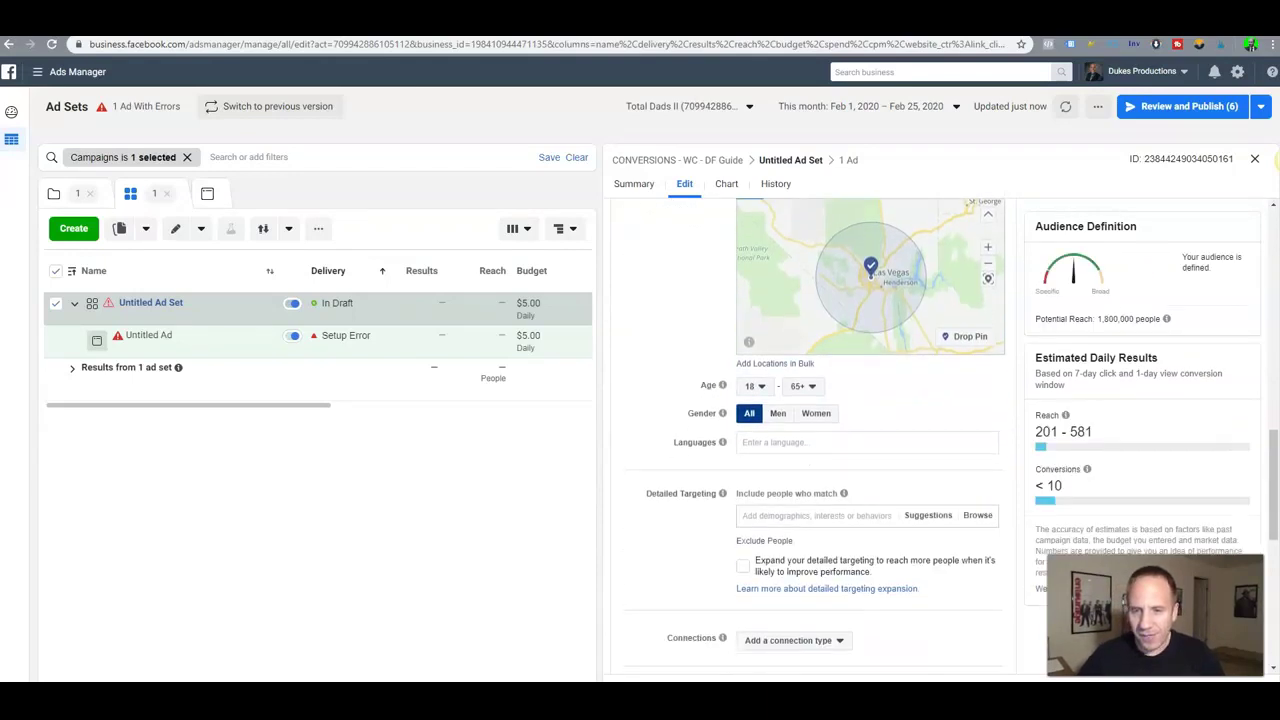
pyautogui.click(753, 386)
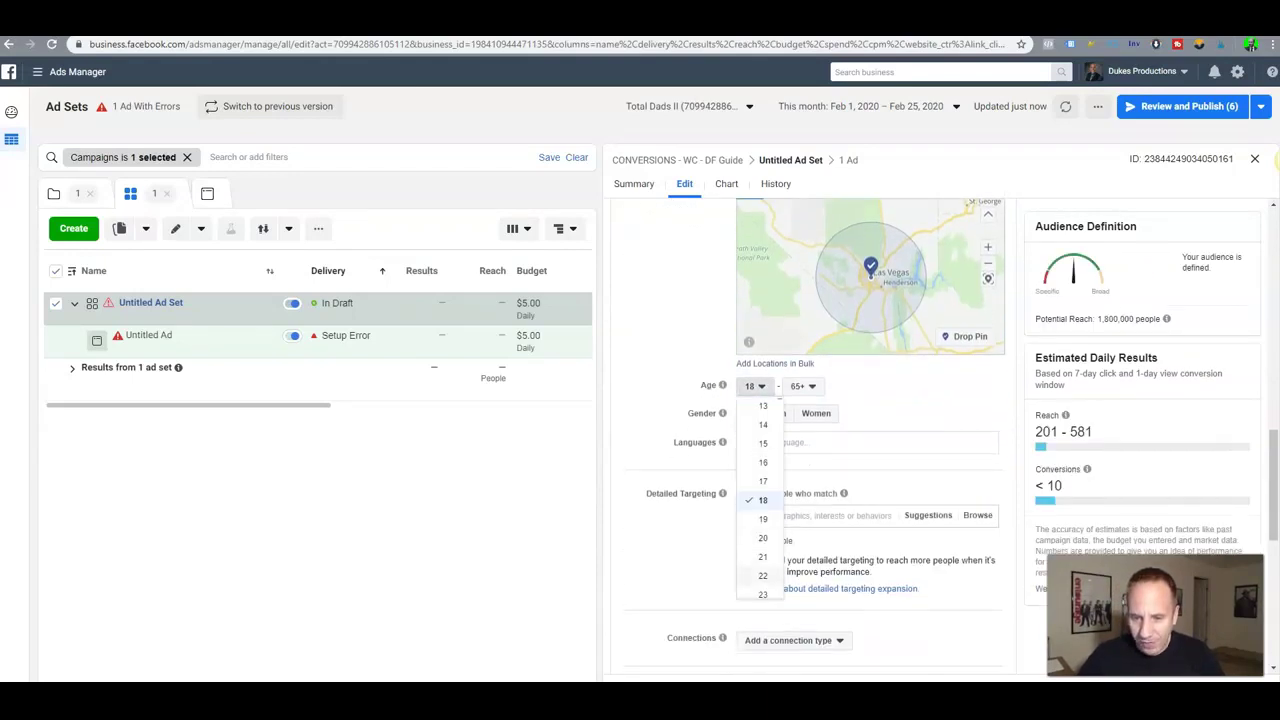
pyautogui.scroll(-2, 763, 576)
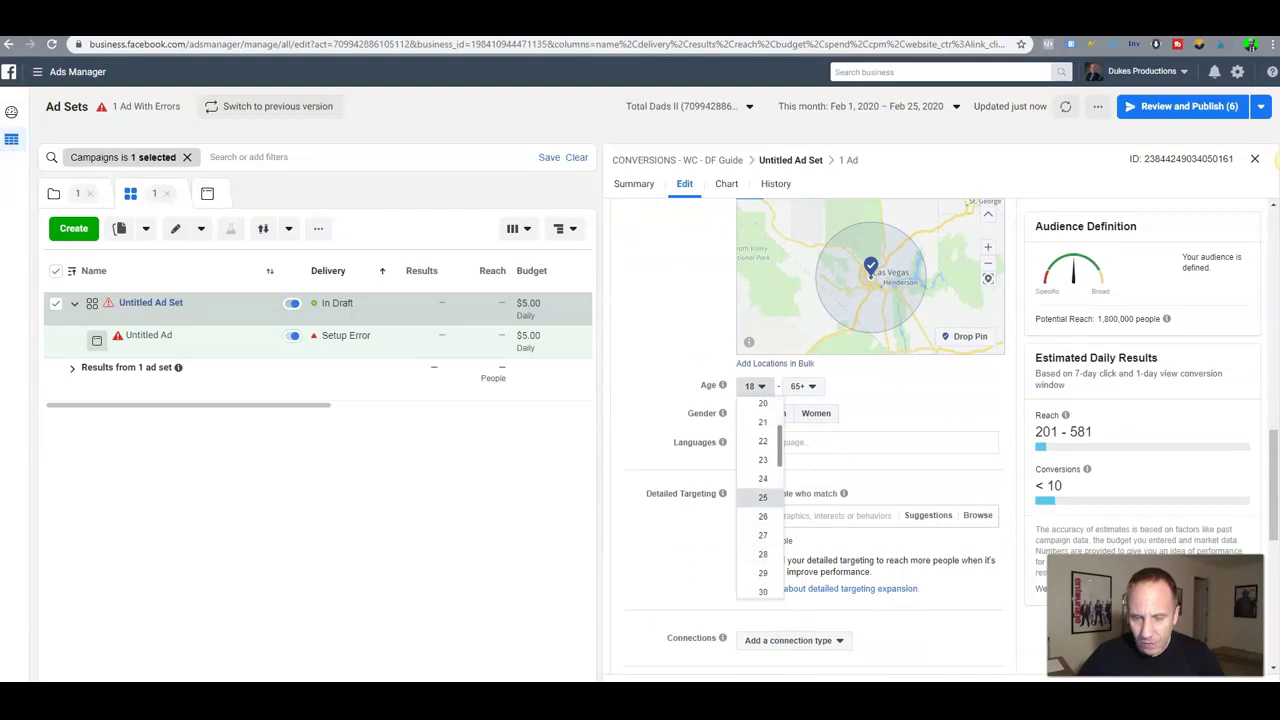
pyautogui.click(762, 498)
pyautogui.click(803, 386)
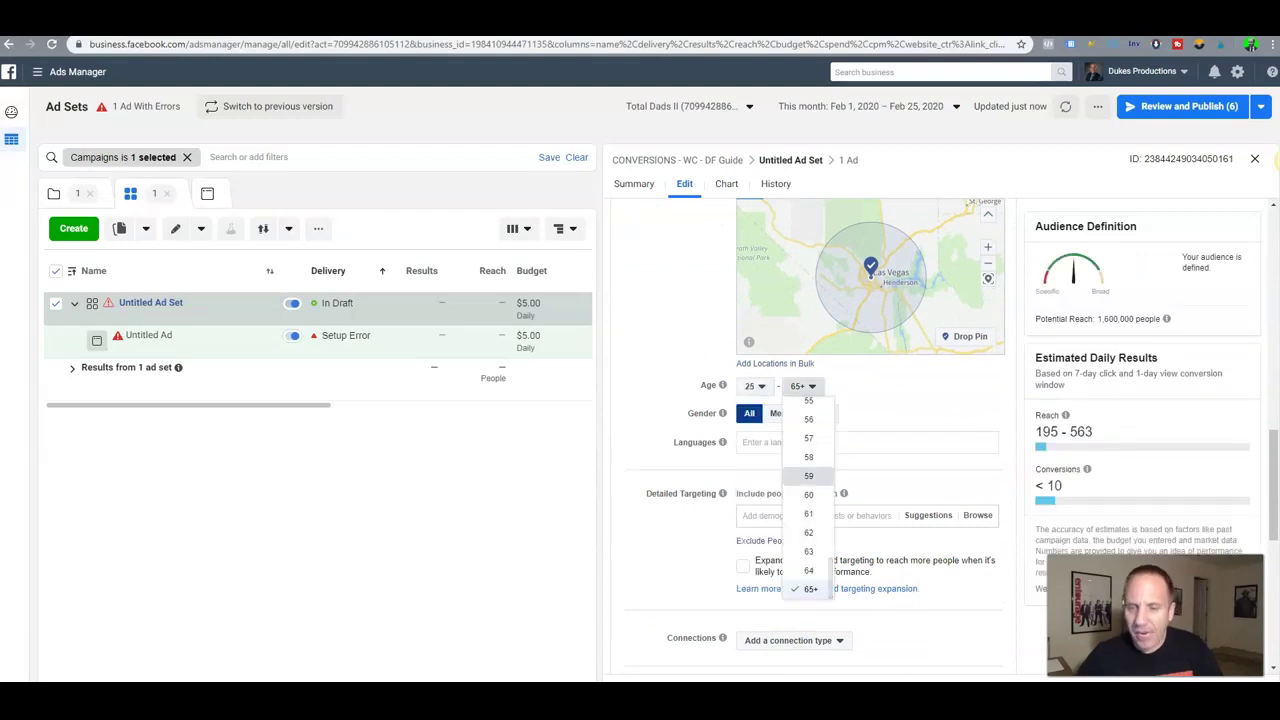
pyautogui.click(800, 476)
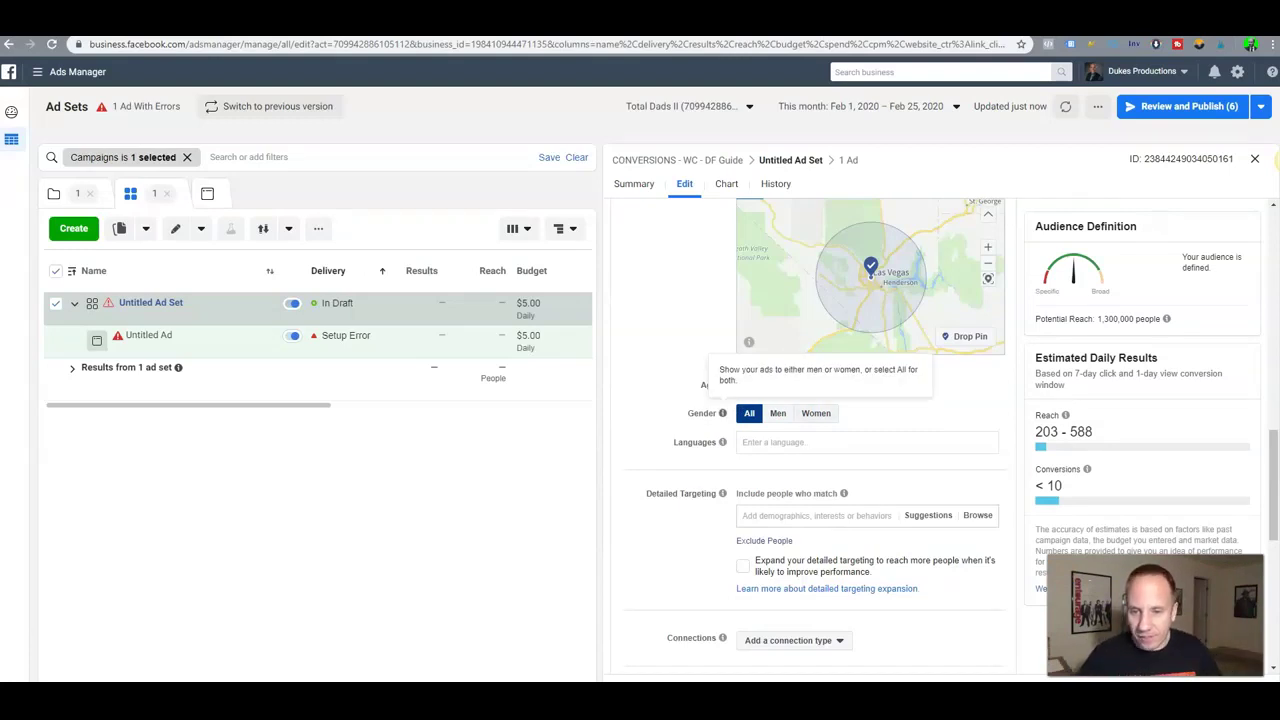
# Limit the ad set's audience to men and set its language to English (US).
pyautogui.click(778, 413)
pyautogui.click(790, 442)
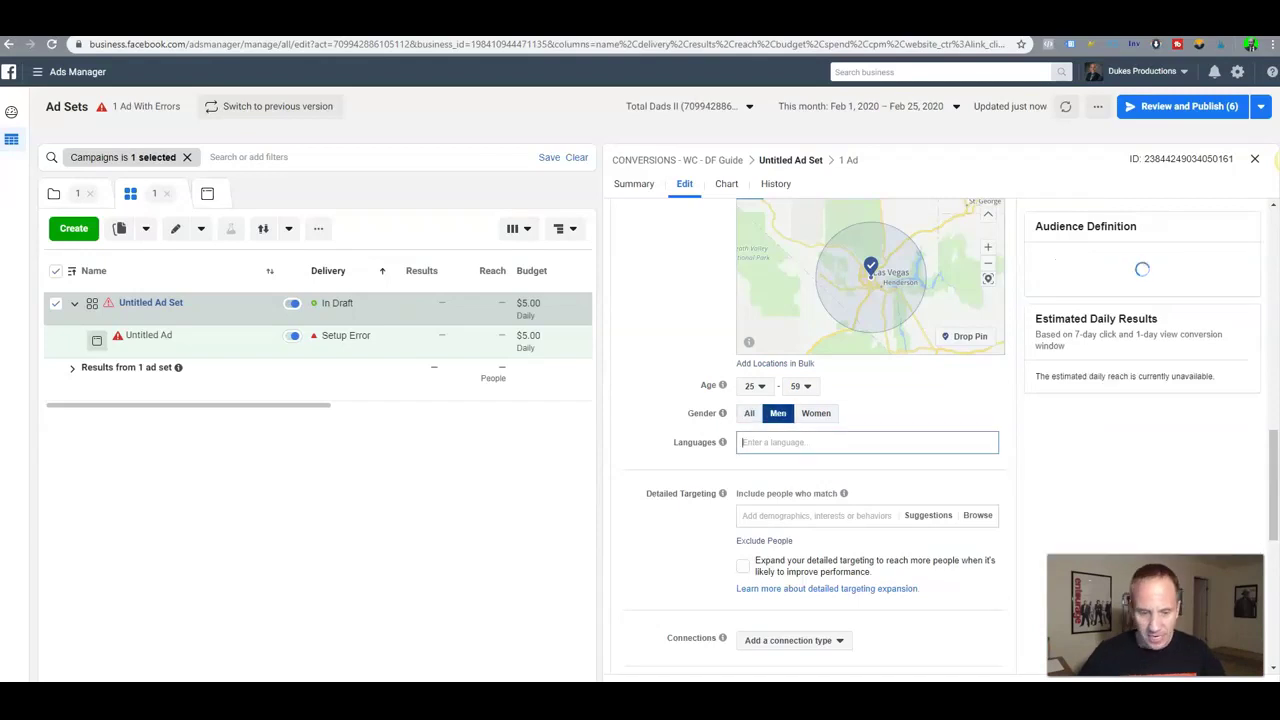
pyautogui.write('english')
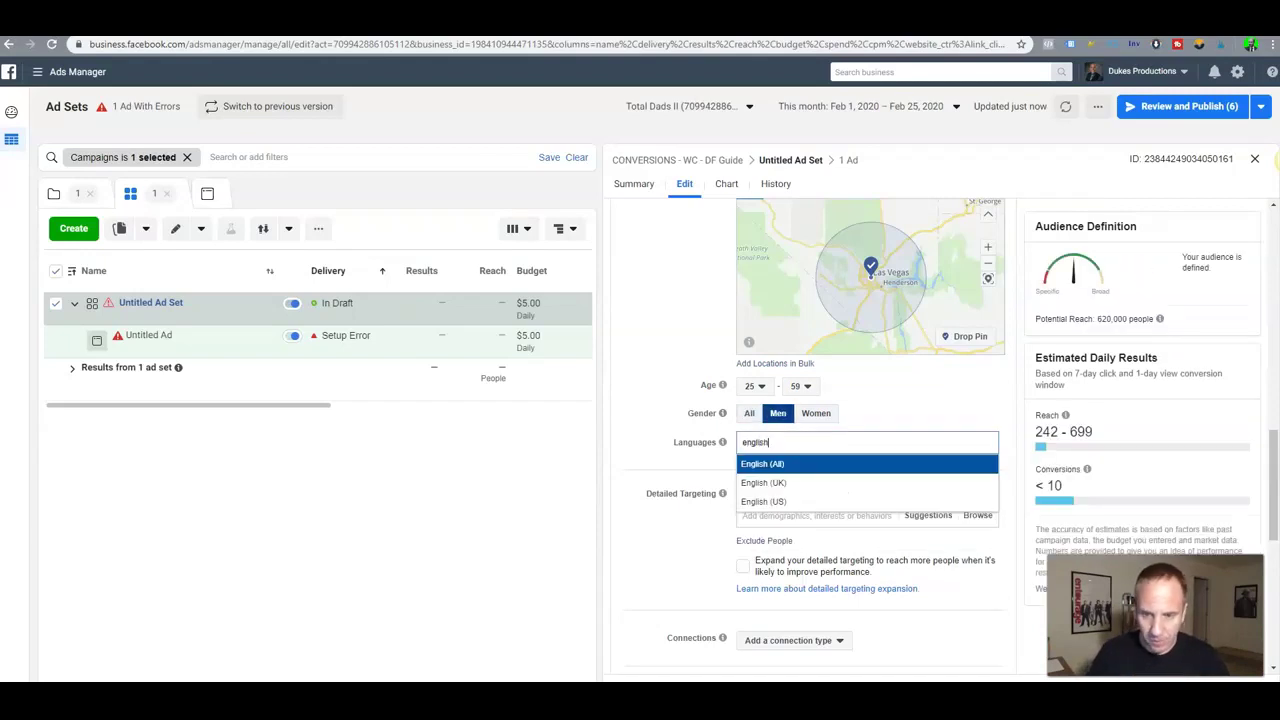
pyautogui.press('Down')
pyautogui.press('Down')
pyautogui.press('Return')
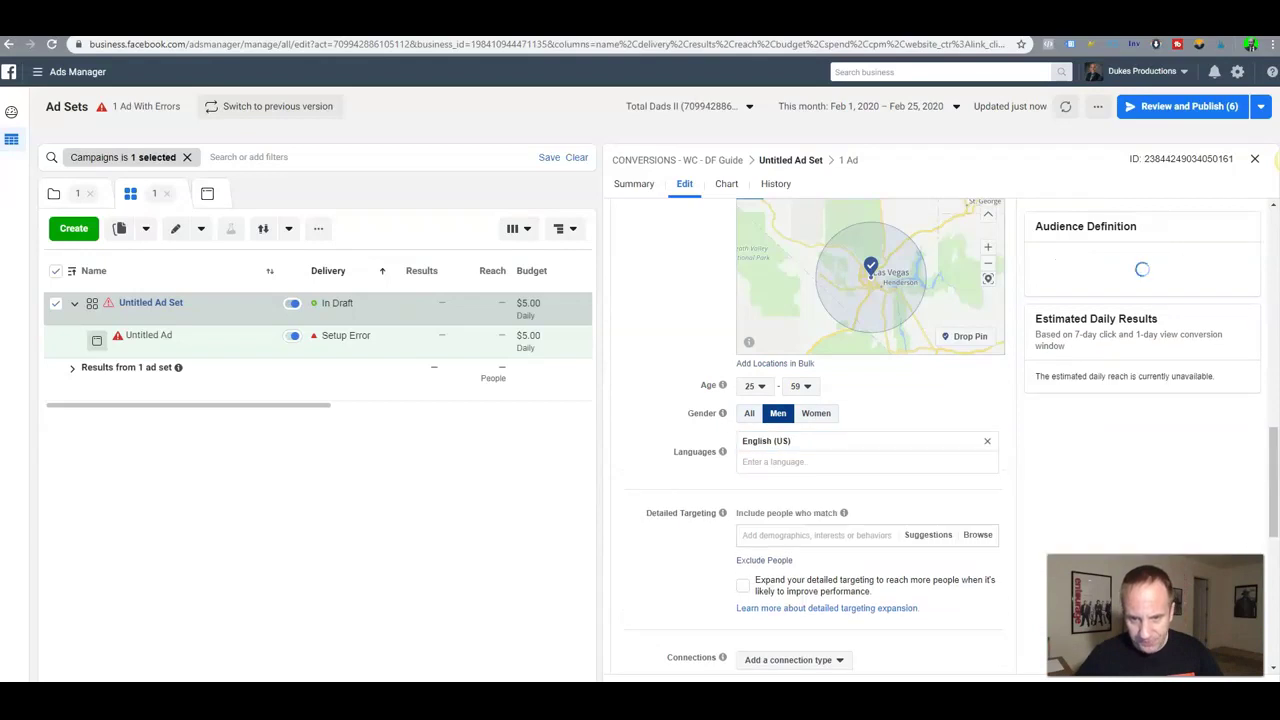
# Add the Parents (All) demographic to the ad set's detailed targeting.
pyautogui.scroll(-1, 810, 430)
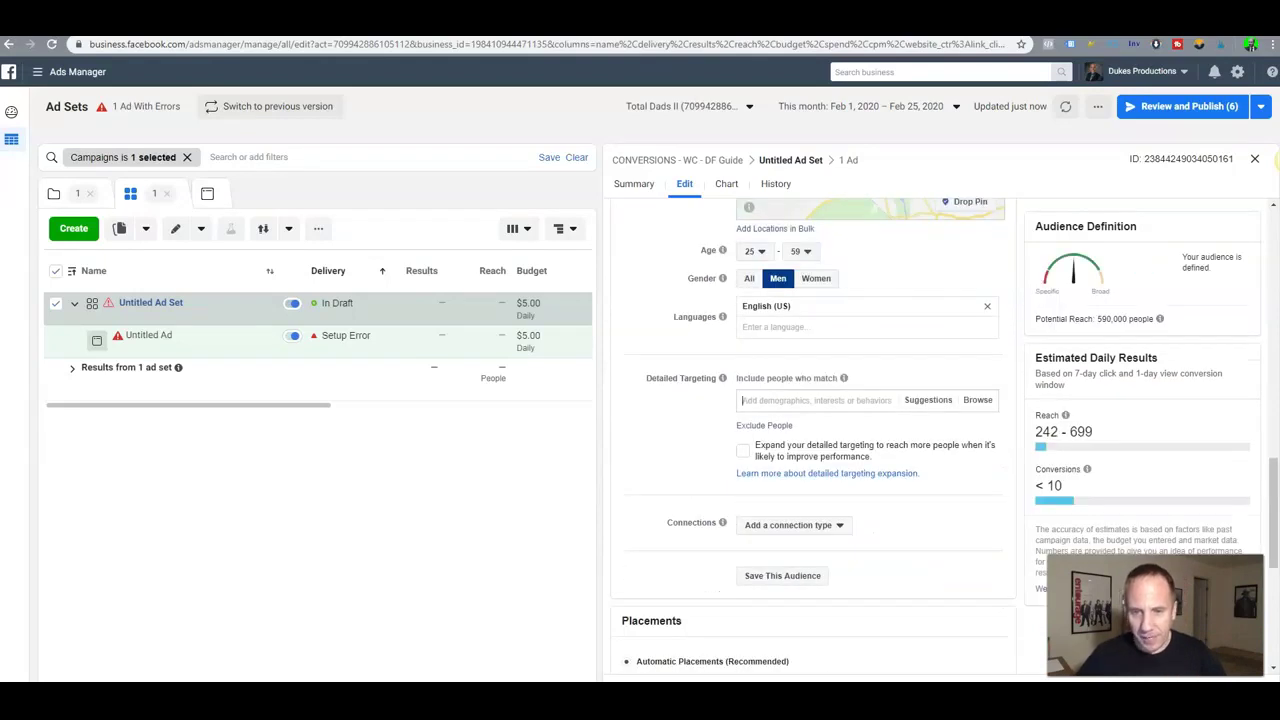
pyautogui.write('all pare')
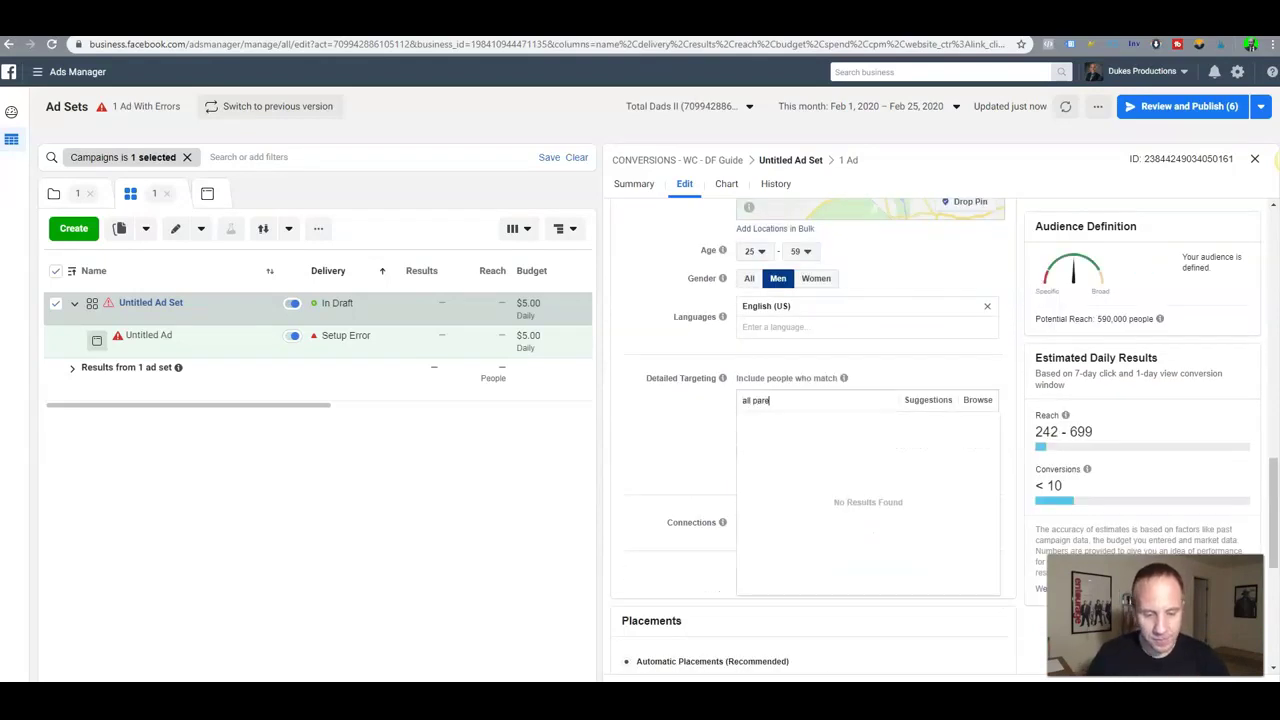
pyautogui.write('nts')
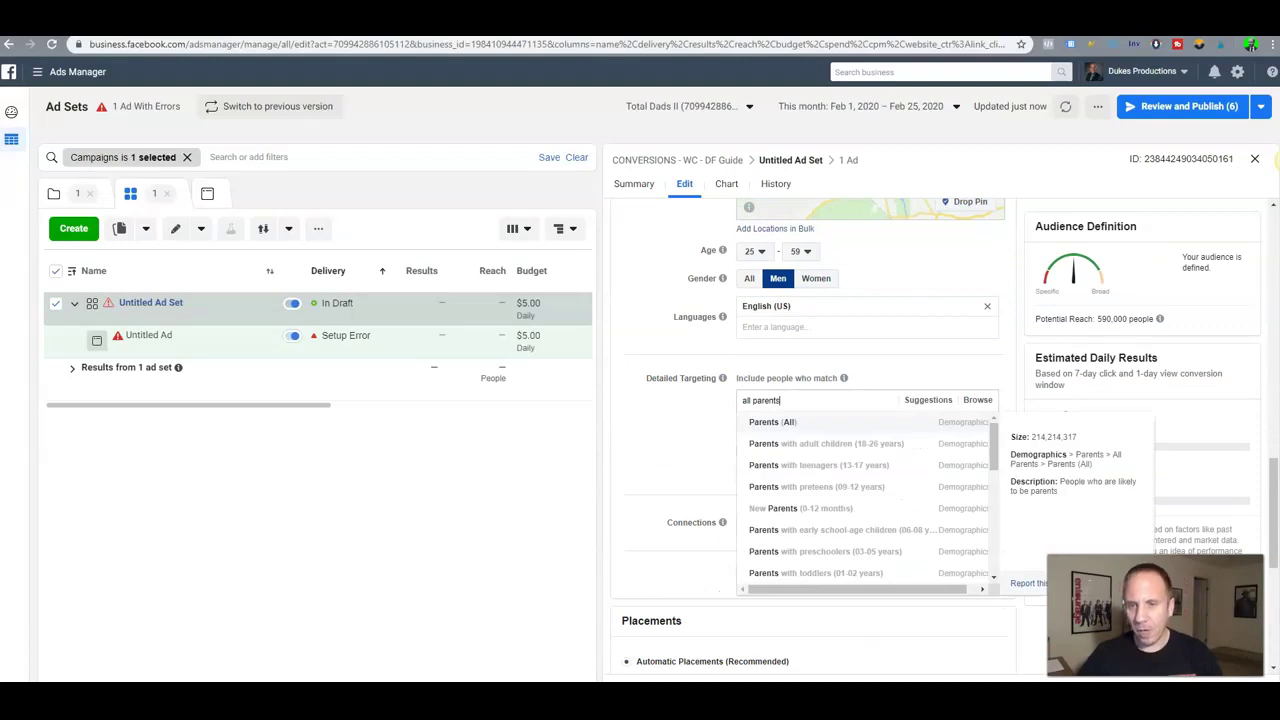
pyautogui.click(774, 422)
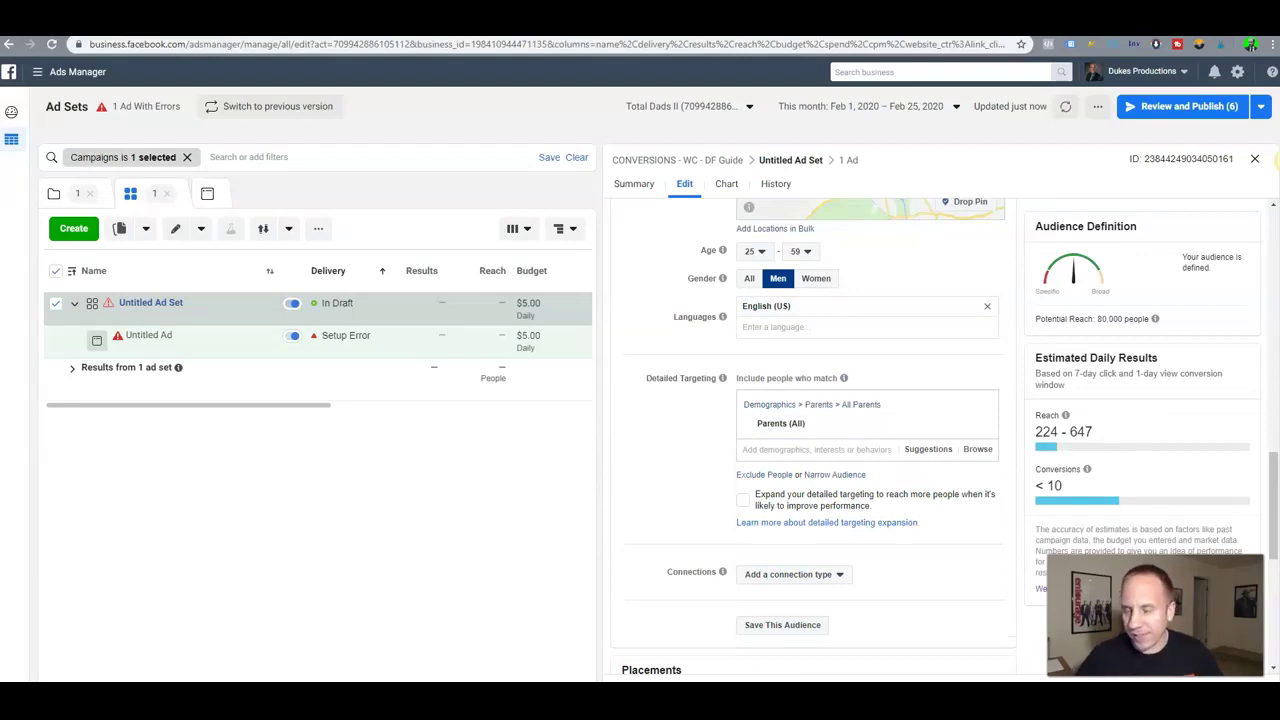
# Narrow the audience so that parents must also match the Entrepreneurship interest.
pyautogui.scroll(-1, 810, 430)
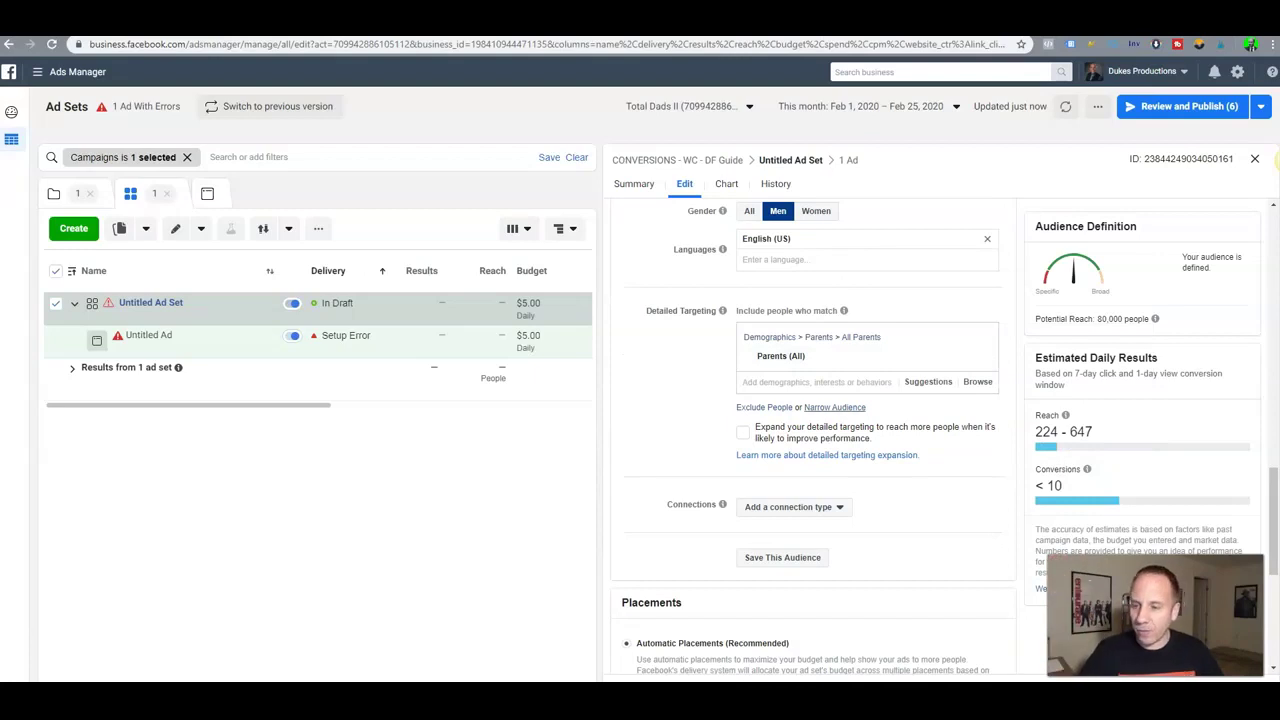
pyautogui.click(834, 407)
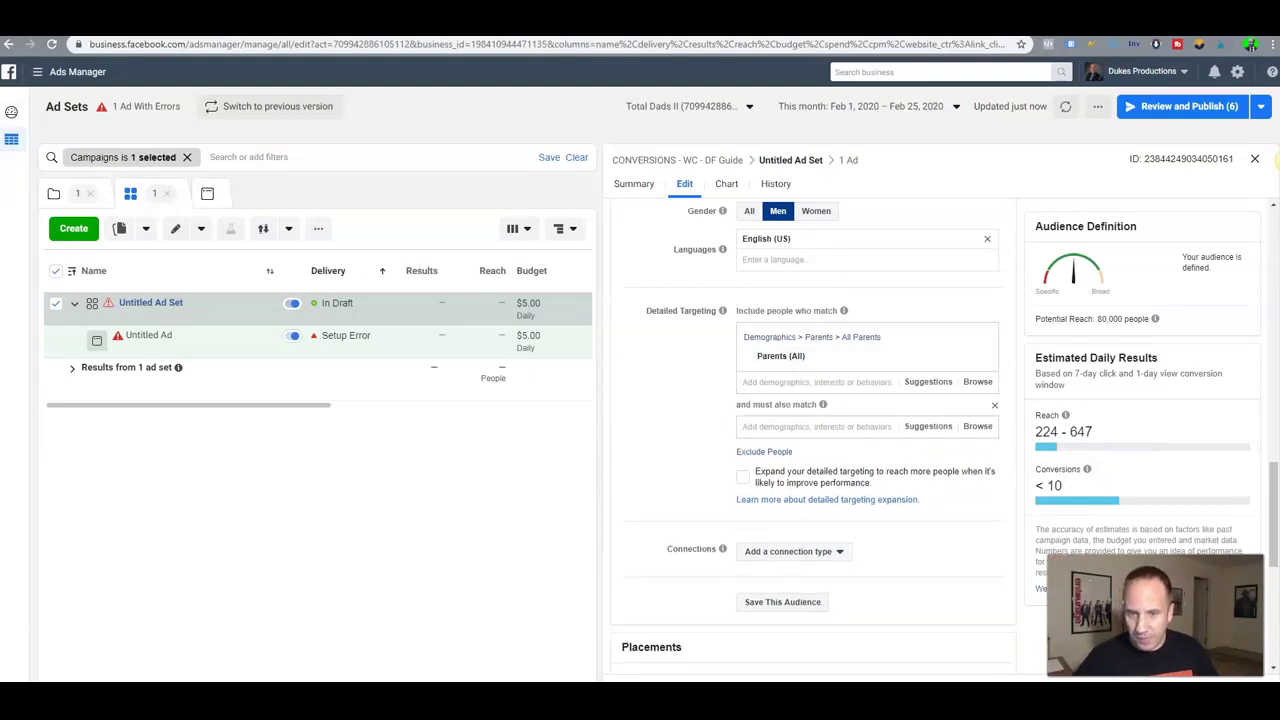
pyautogui.write('entrepr')
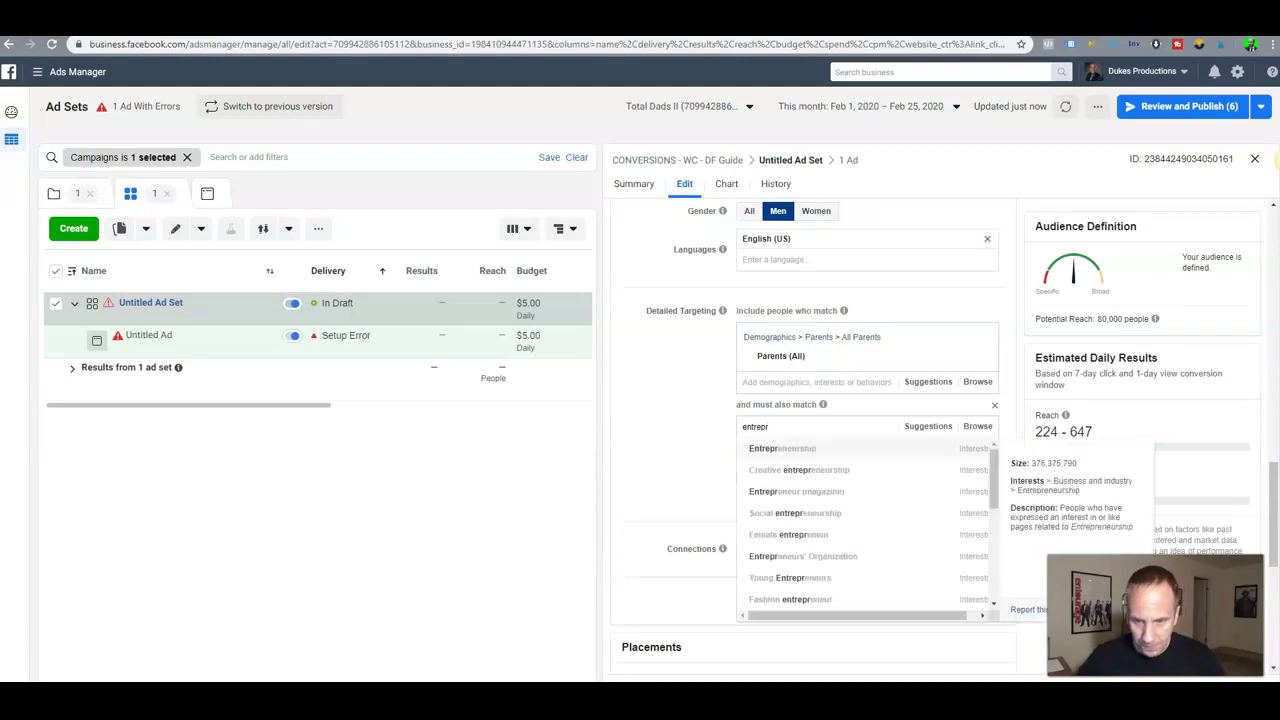
pyautogui.press('Return')
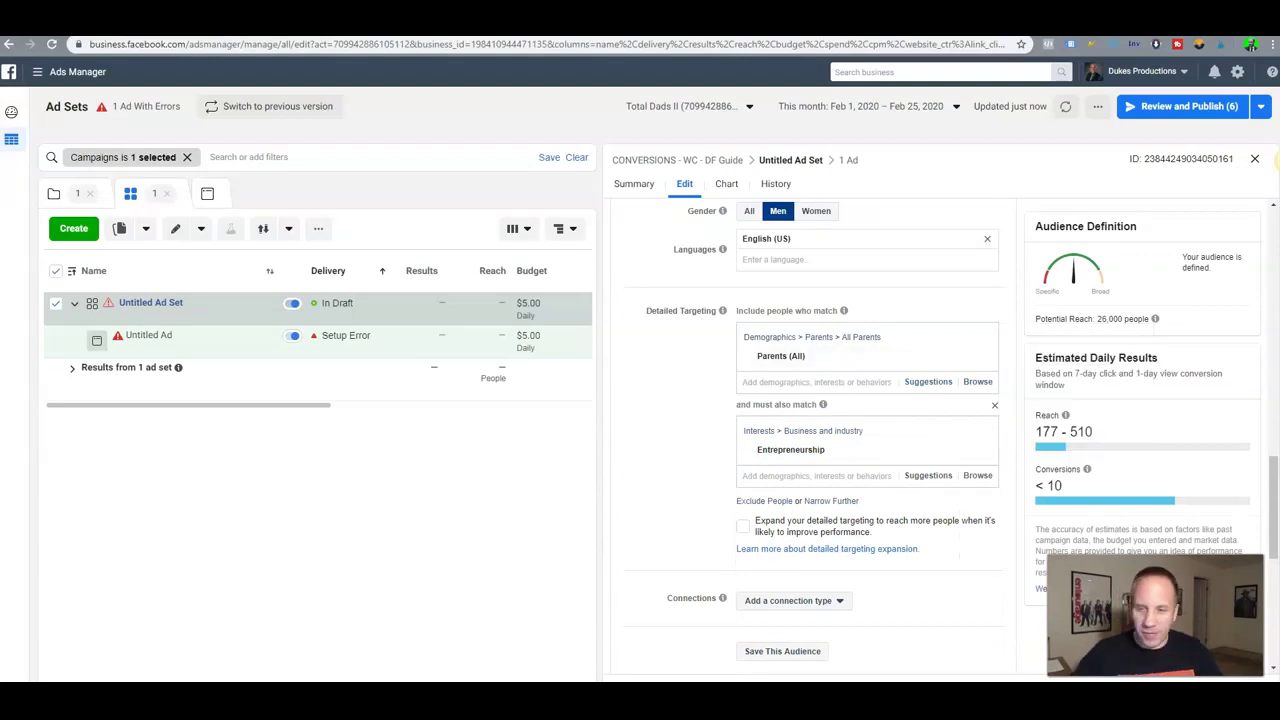
# Switch the ad set to manual placements and exclude the Audience Network, Messenger and Instagram platforms.
pyautogui.scroll(-2, 810, 440)
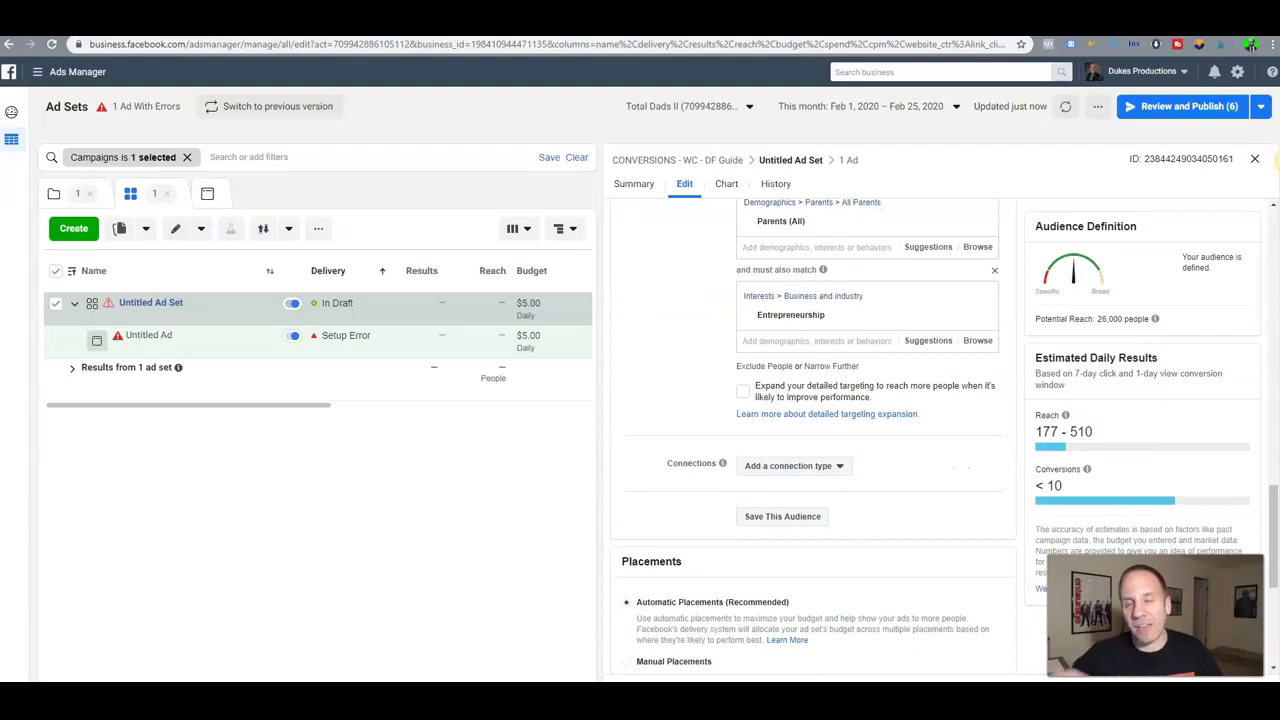
pyautogui.scroll(-3, 810, 440)
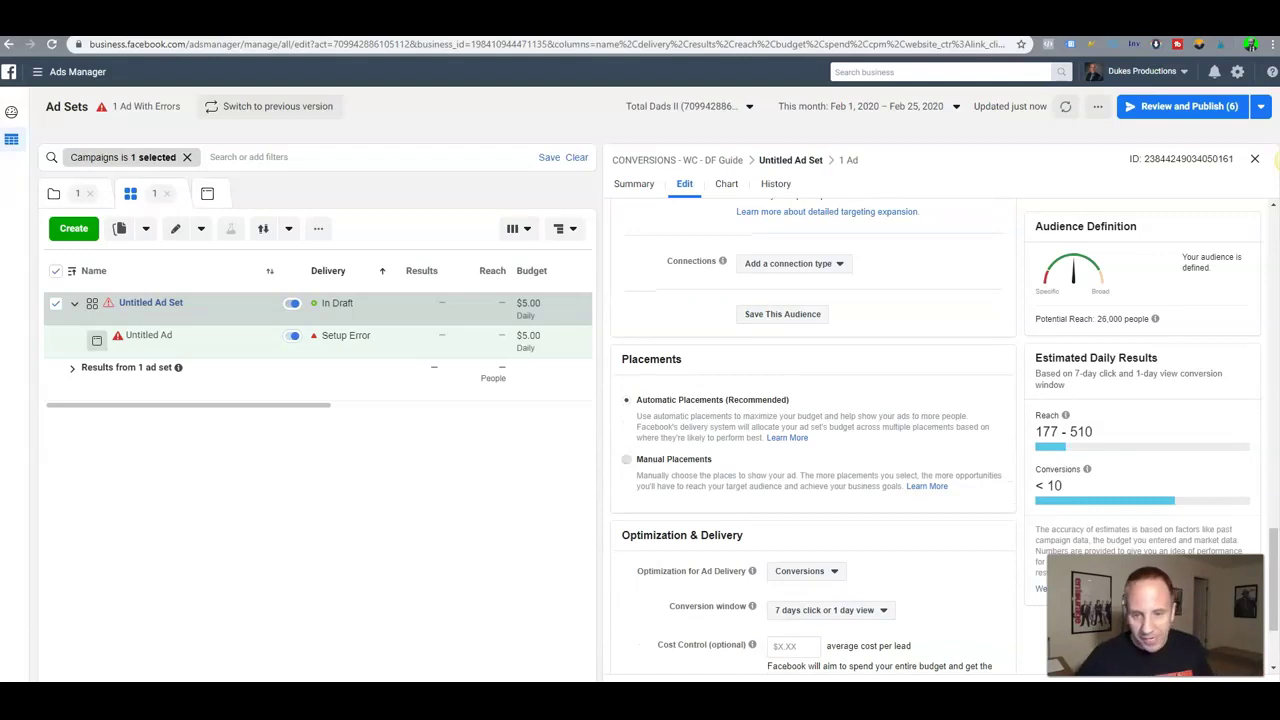
pyautogui.click(627, 459)
pyautogui.scroll(-2, 627, 459)
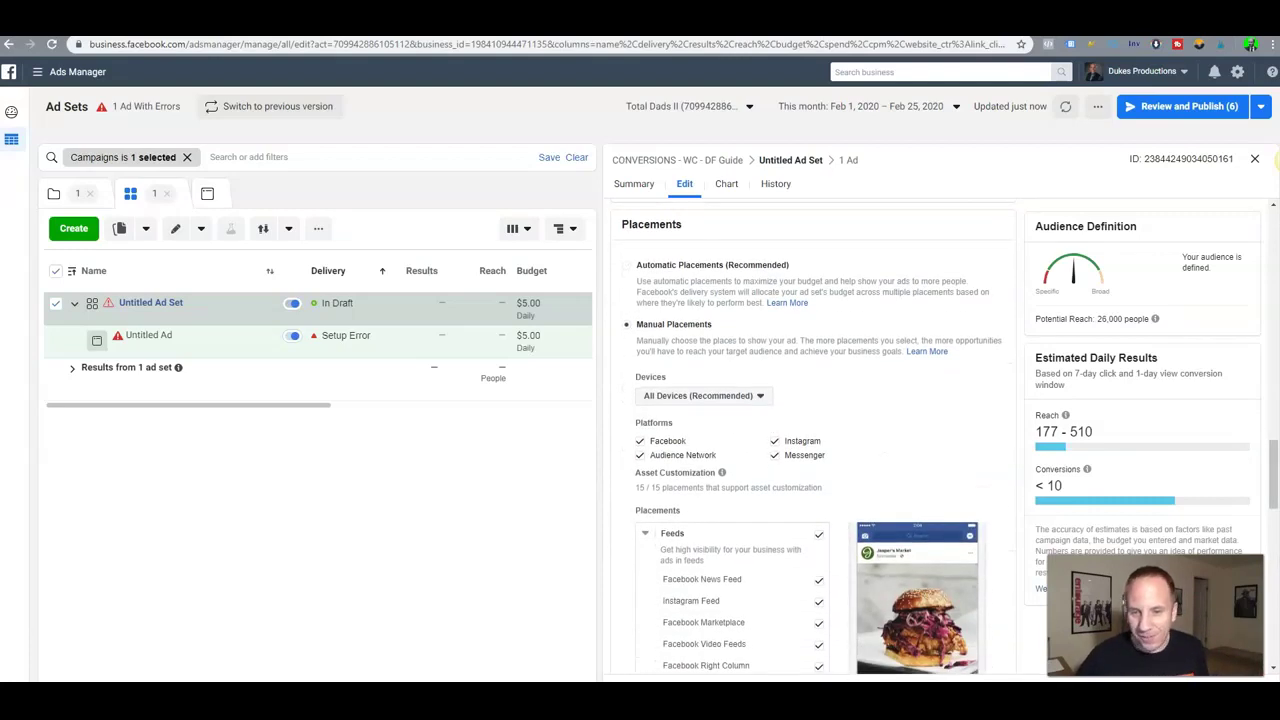
pyautogui.click(640, 456)
pyautogui.click(775, 456)
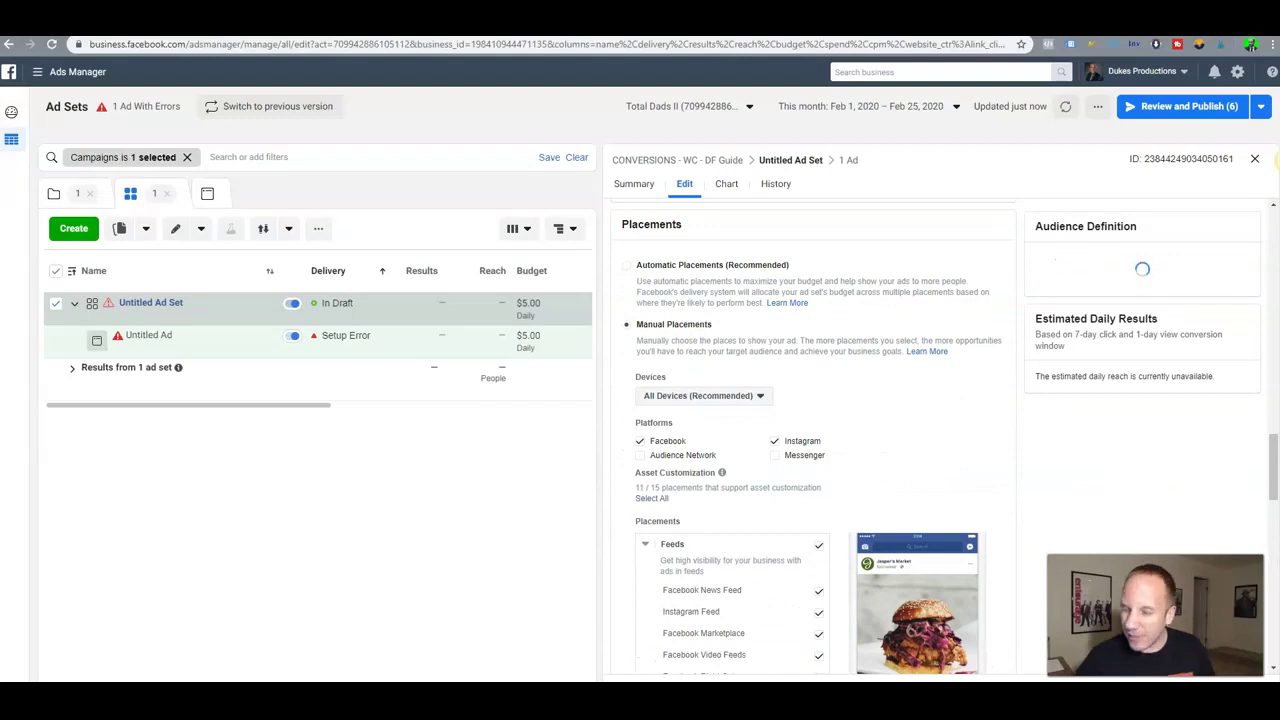
pyautogui.click(774, 441)
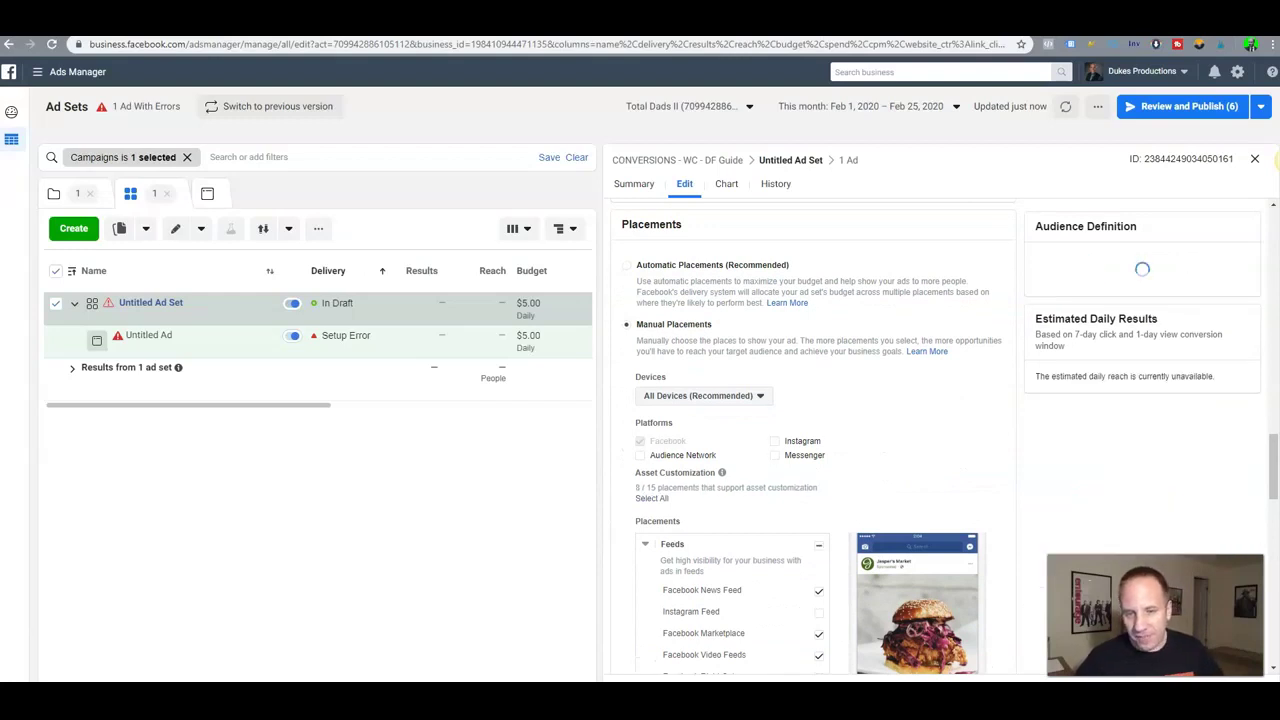
# Remove Facebook Right Column, Facebook Video Feeds and Facebook Marketplace from the Feeds placements, keeping Facebook News Feed.
pyautogui.scroll(-3, 774, 441)
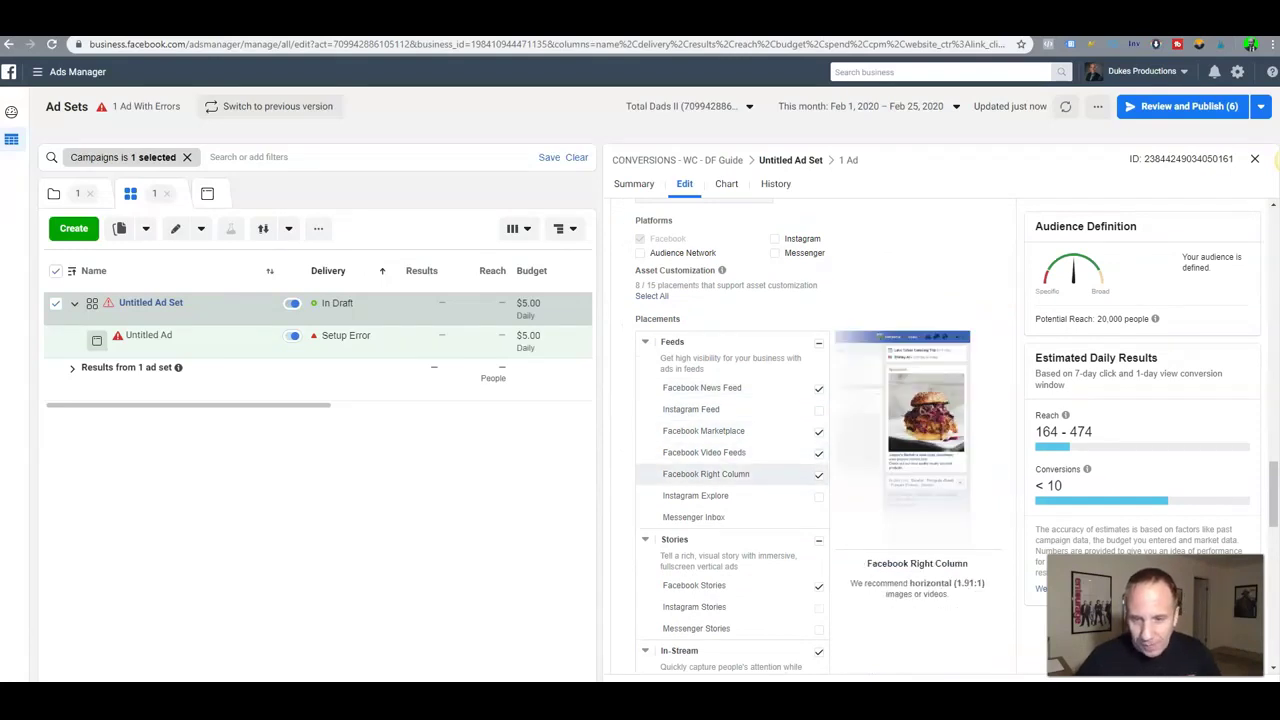
pyautogui.click(818, 474)
pyautogui.click(818, 452)
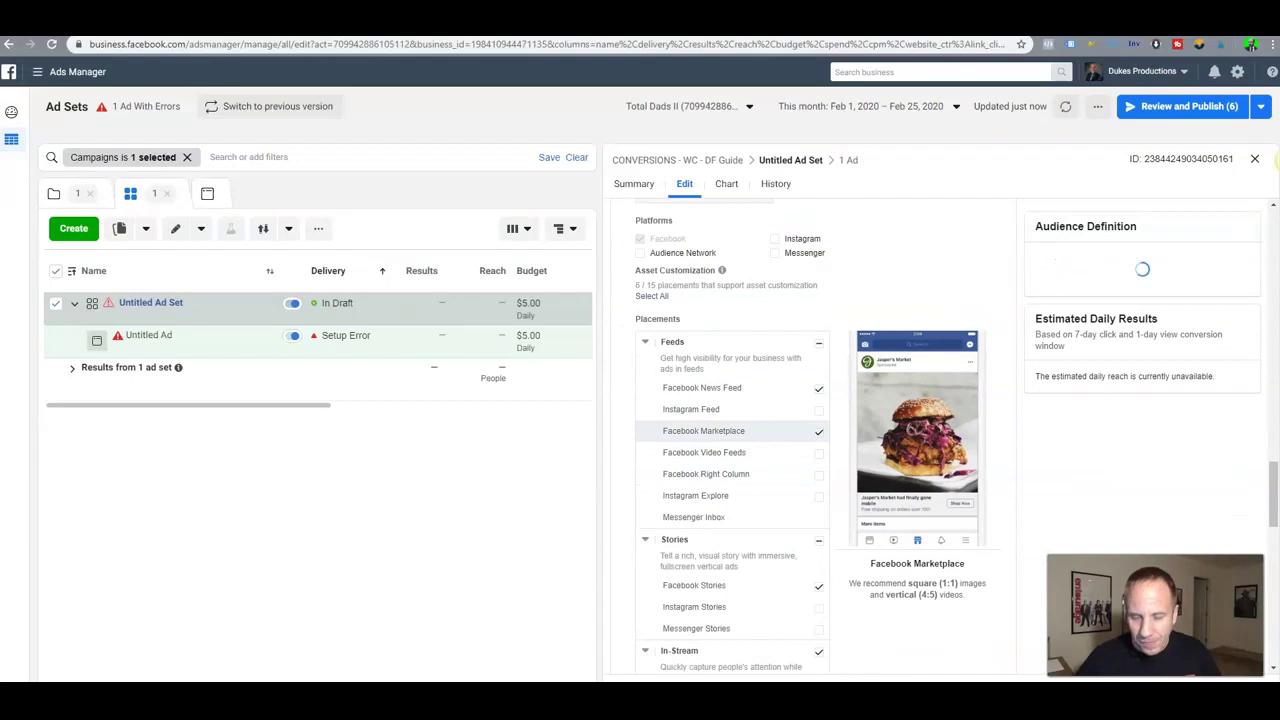
pyautogui.click(818, 431)
pyautogui.scroll(-2, 818, 431)
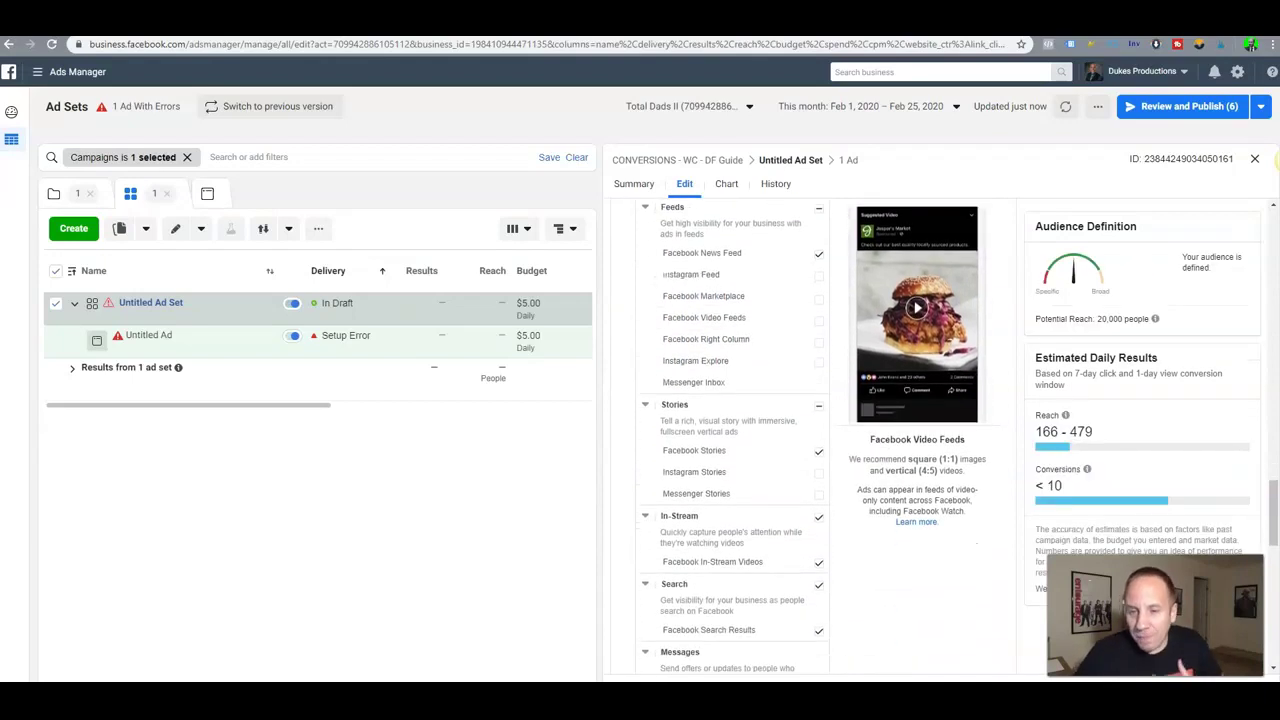
# Deselect all Stories, In-Stream, Search and In-Article placements.
pyautogui.click(818, 404)
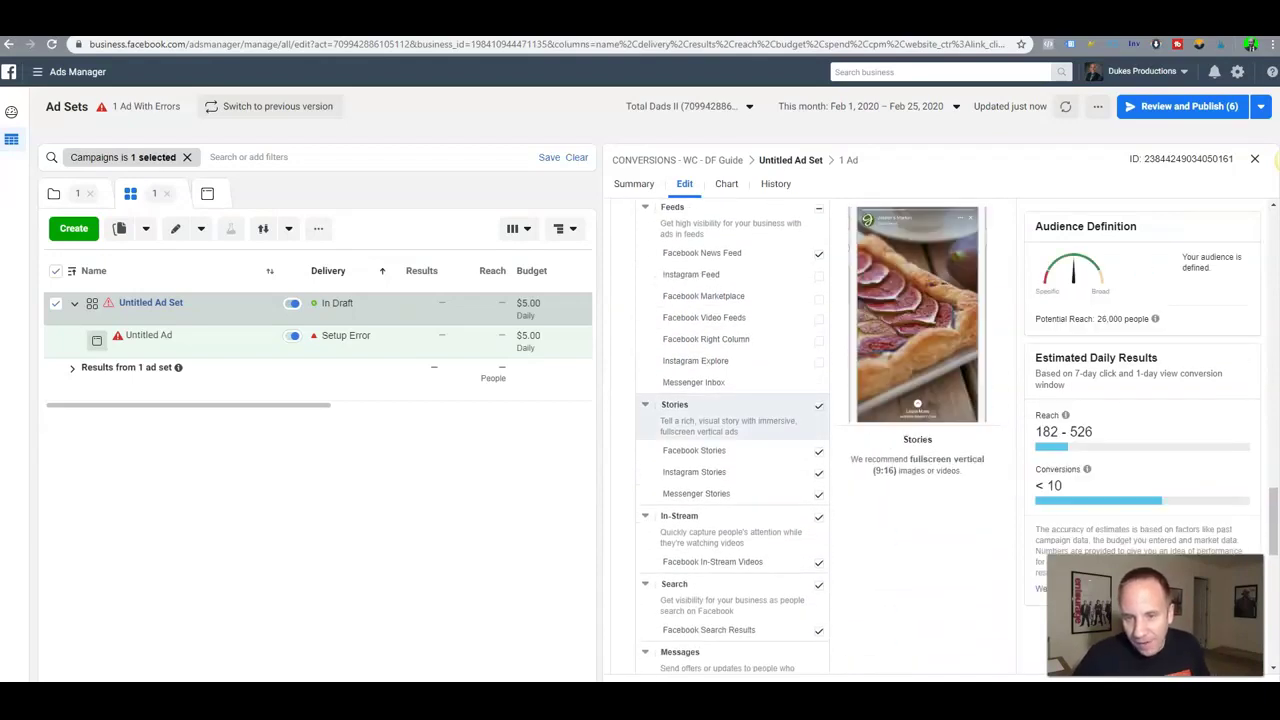
pyautogui.click(818, 405)
pyautogui.click(818, 517)
pyautogui.scroll(-1, 818, 517)
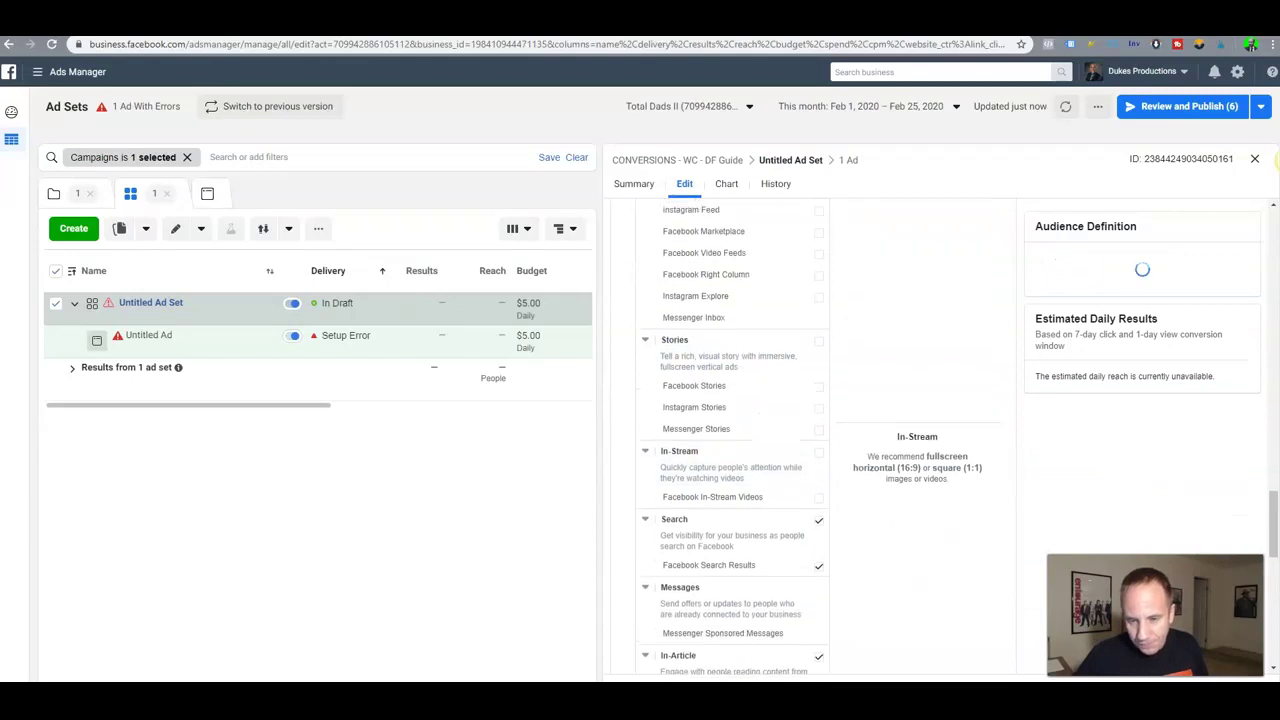
pyautogui.click(818, 519)
pyautogui.scroll(-2, 818, 519)
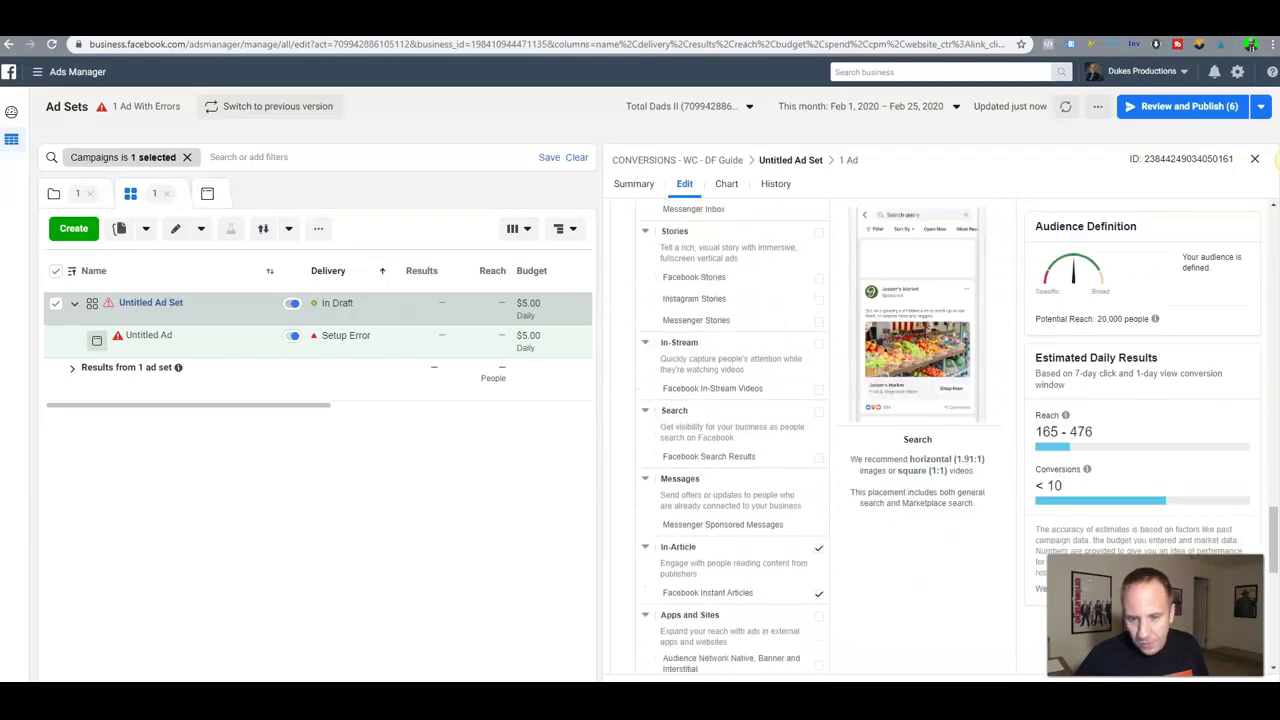
pyautogui.click(818, 518)
pyautogui.scroll(-3, 818, 518)
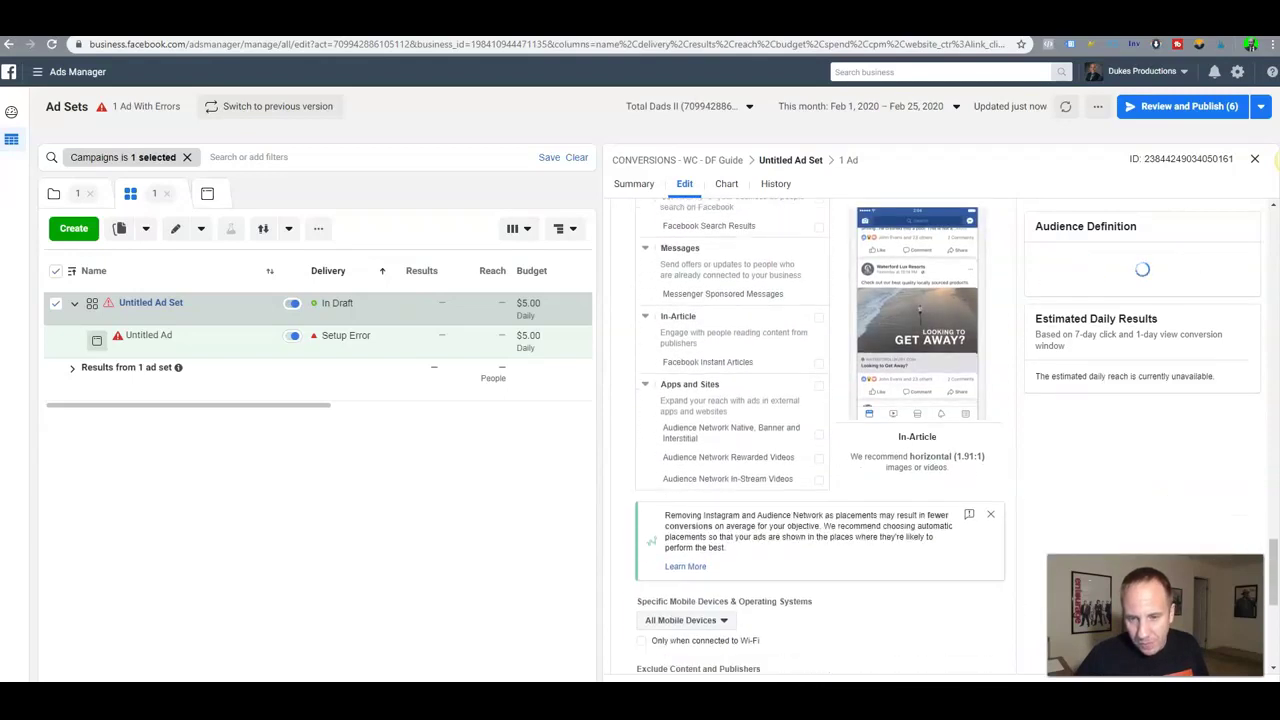
# Name the ad set "LV Dads/Entrepreneurship - 25 - 59 - FBNF [2/25/20]".
pyautogui.scroll(-6, 818, 518)
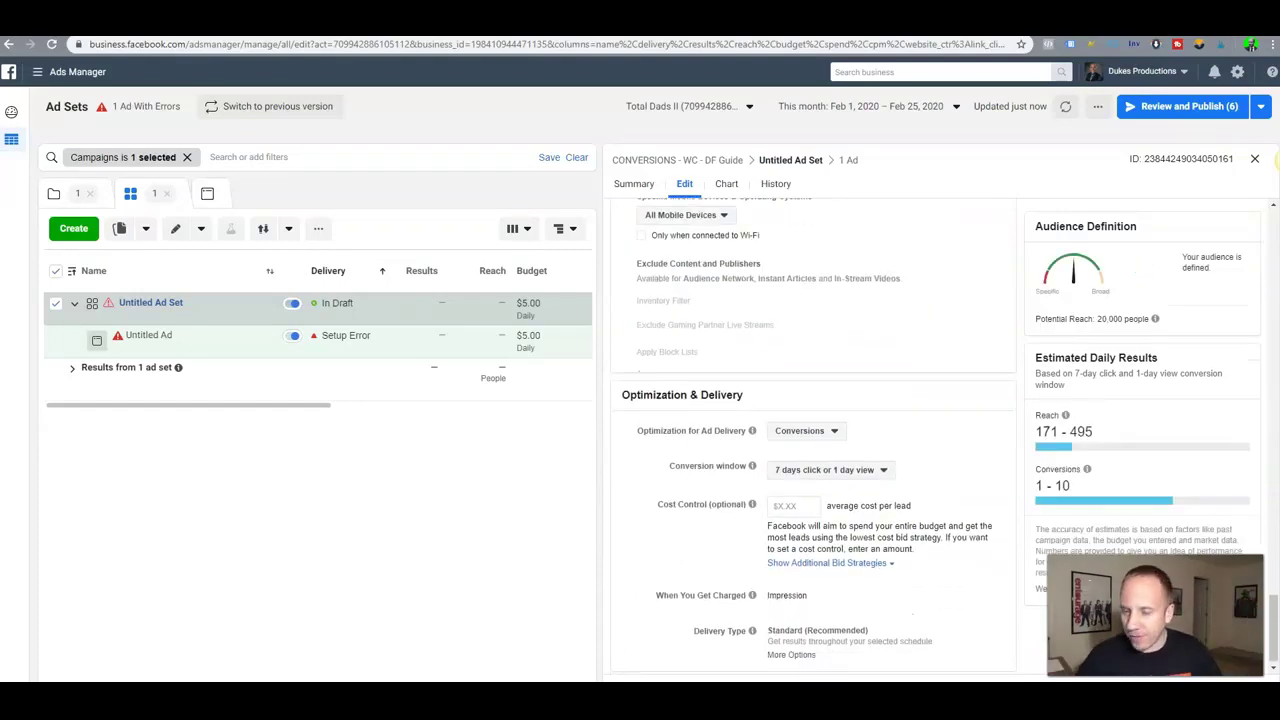
pyautogui.scroll(15, 818, 423)
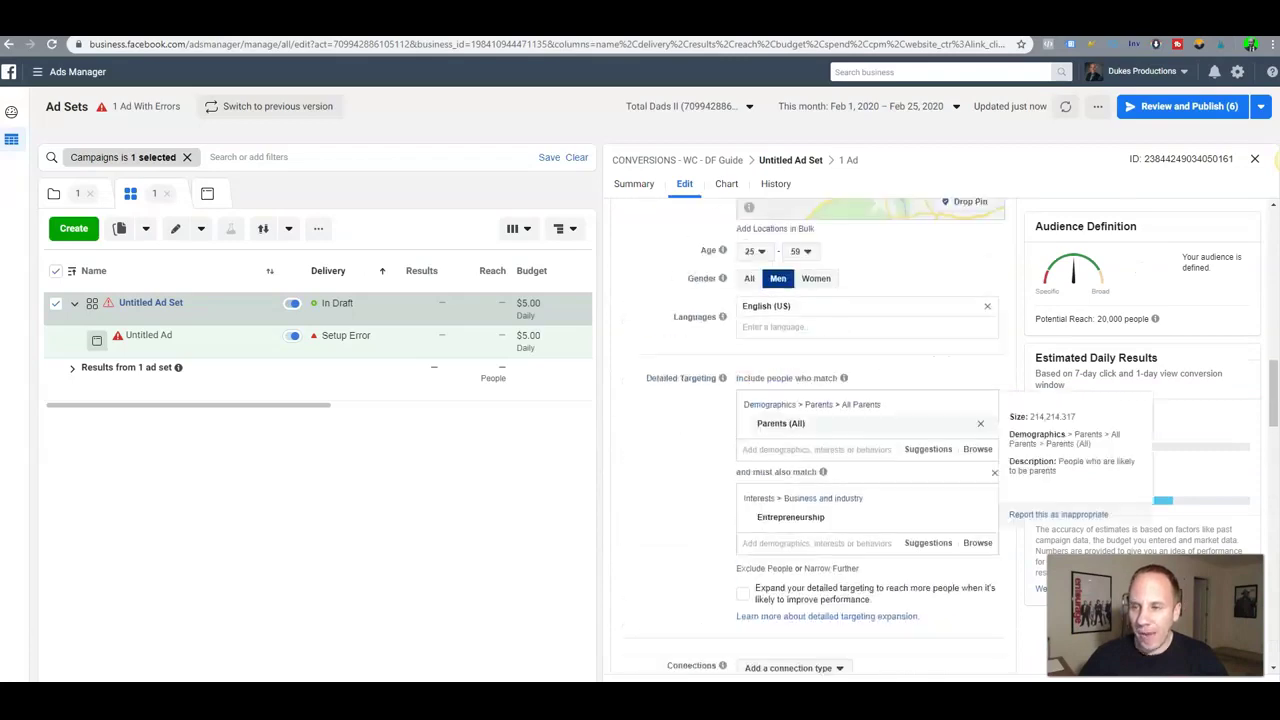
pyautogui.scroll(10, 818, 423)
pyautogui.moveTo(764, 227); pyautogui.dragTo(704, 227)
pyautogui.write('LV Dads')
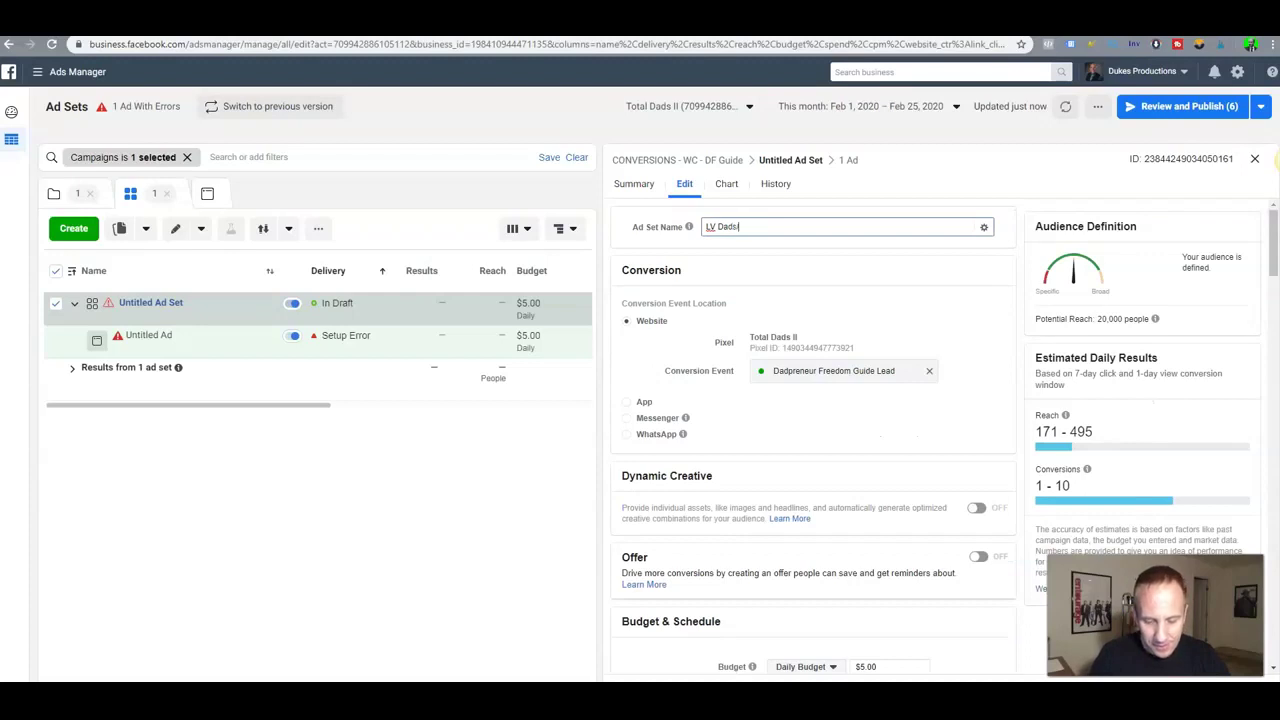
pyautogui.write('/Entrepre')
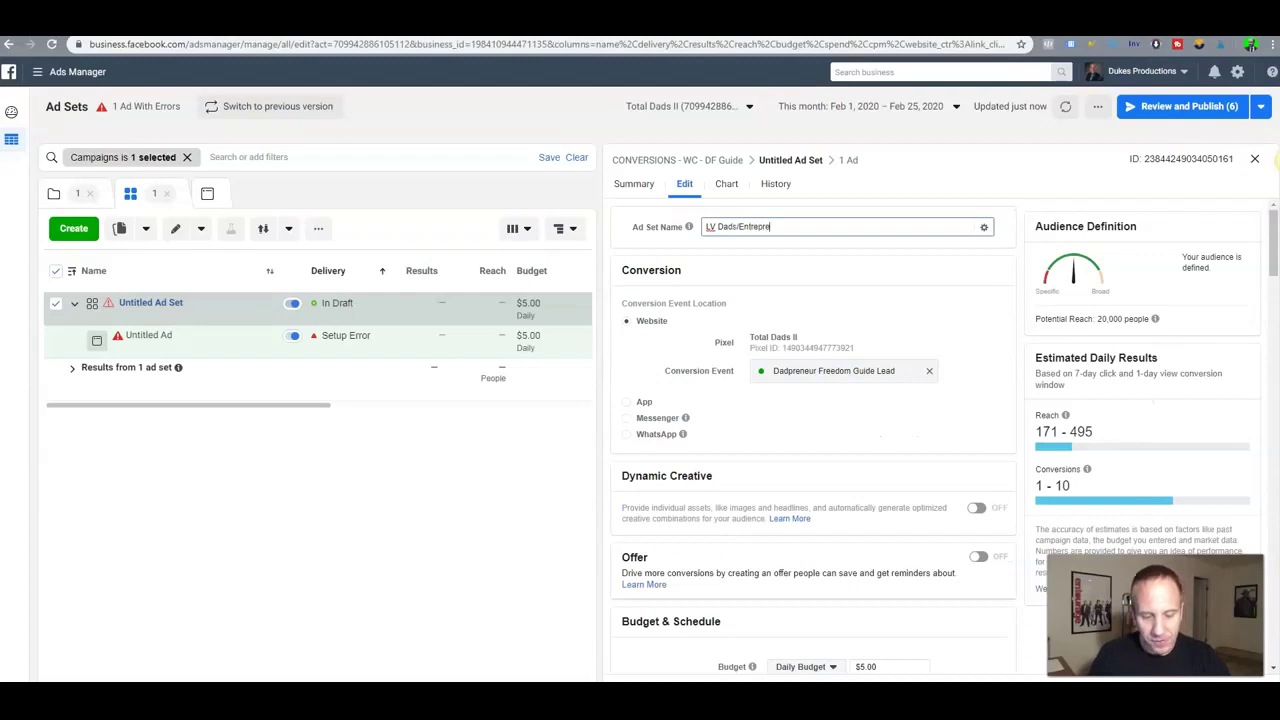
pyautogui.write('neursh')
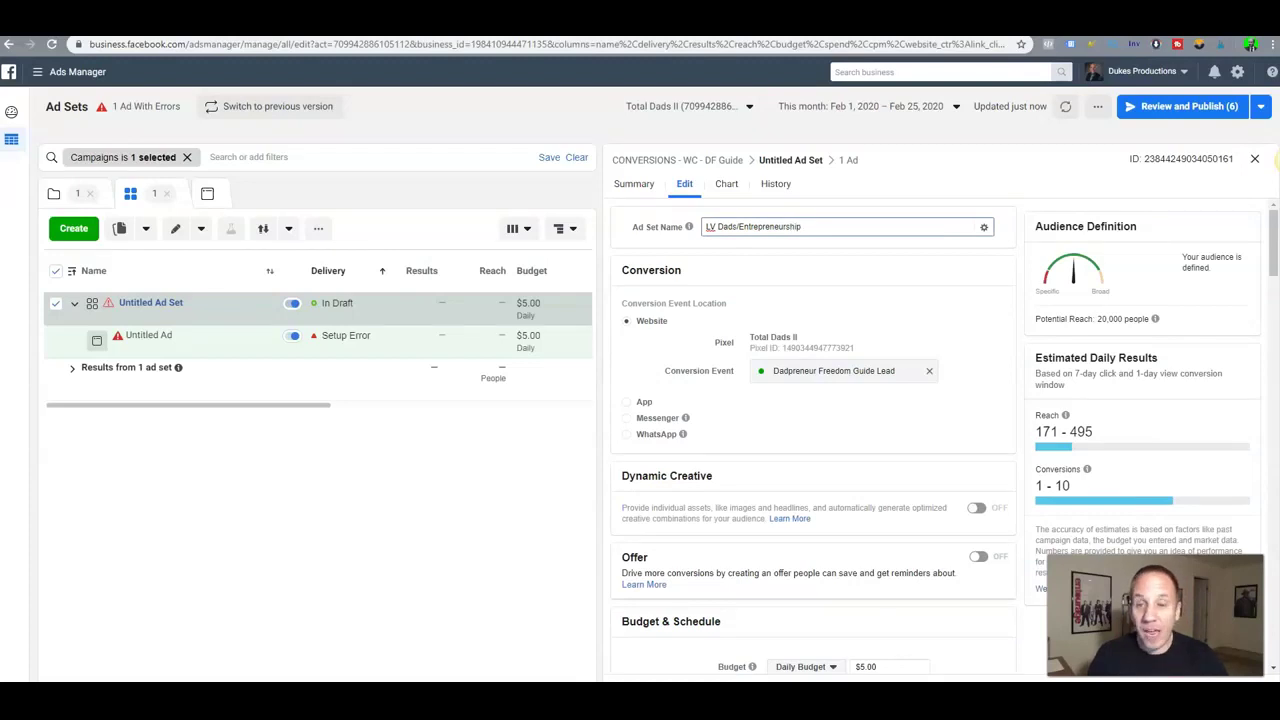
pyautogui.write('ip')
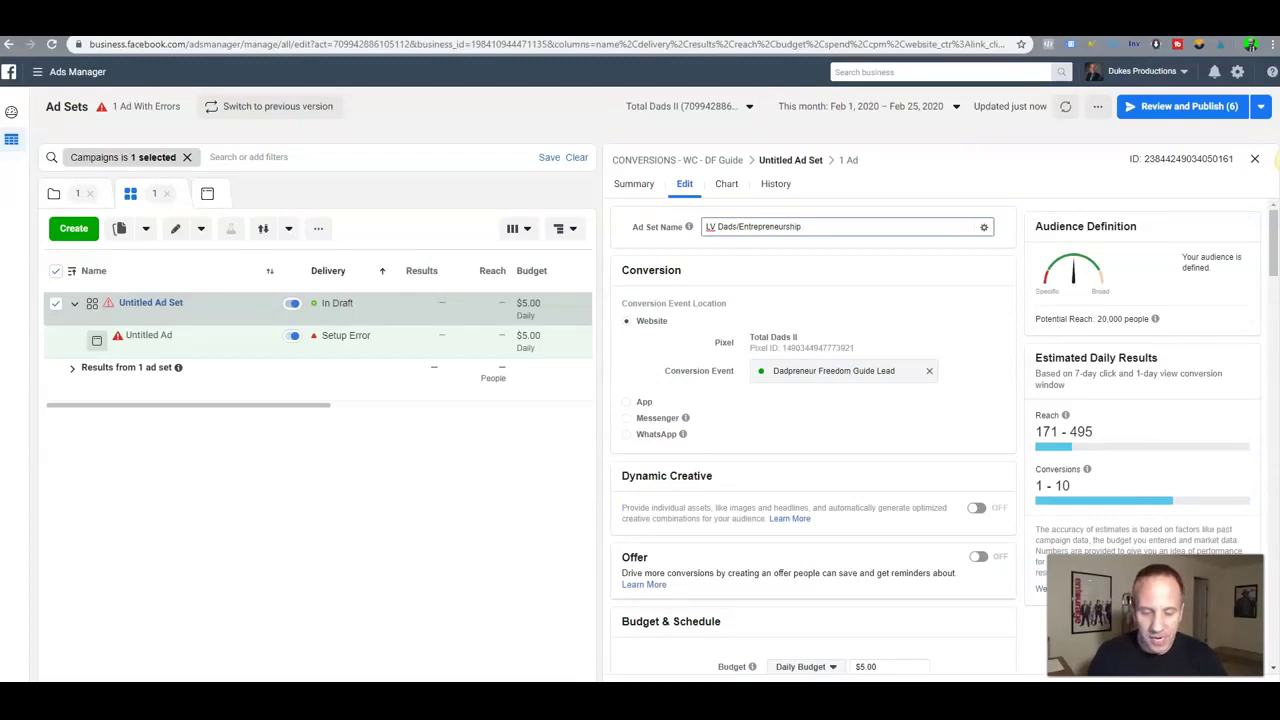
pyautogui.write(' - 25 59')
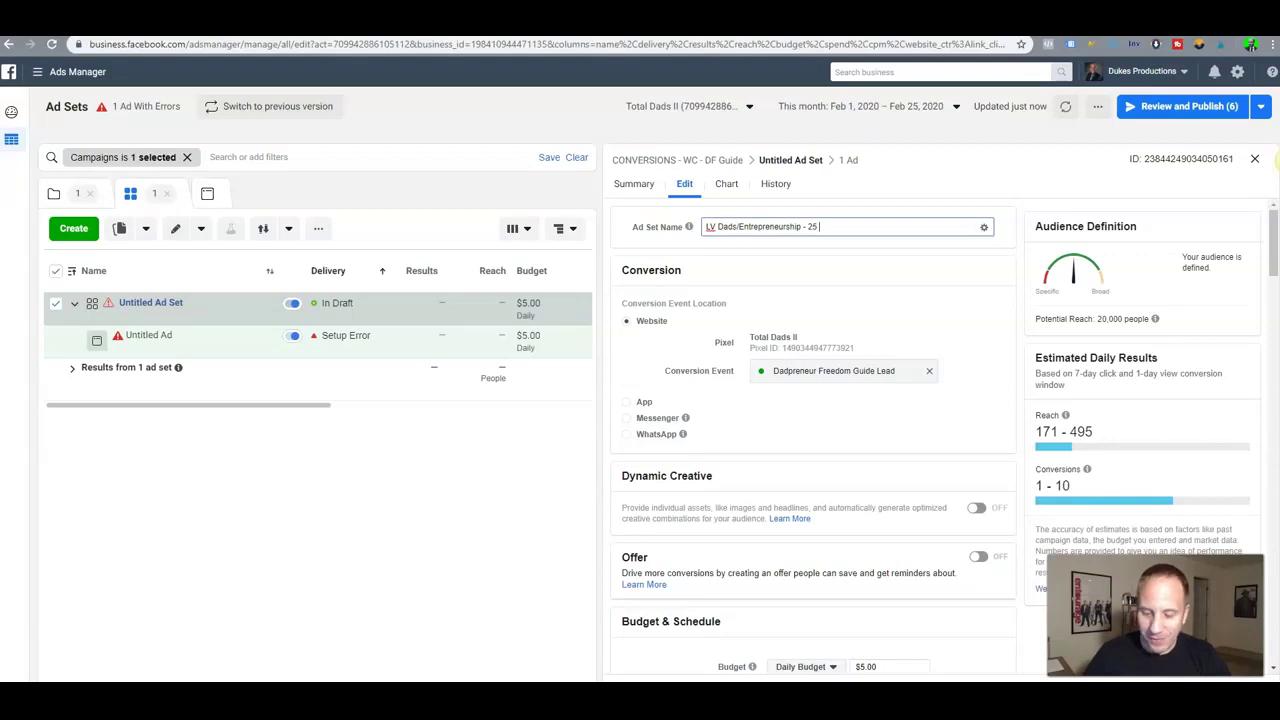
pyautogui.press('BackSpace')
pyautogui.press('BackSpace')
pyautogui.press('BackSpace')
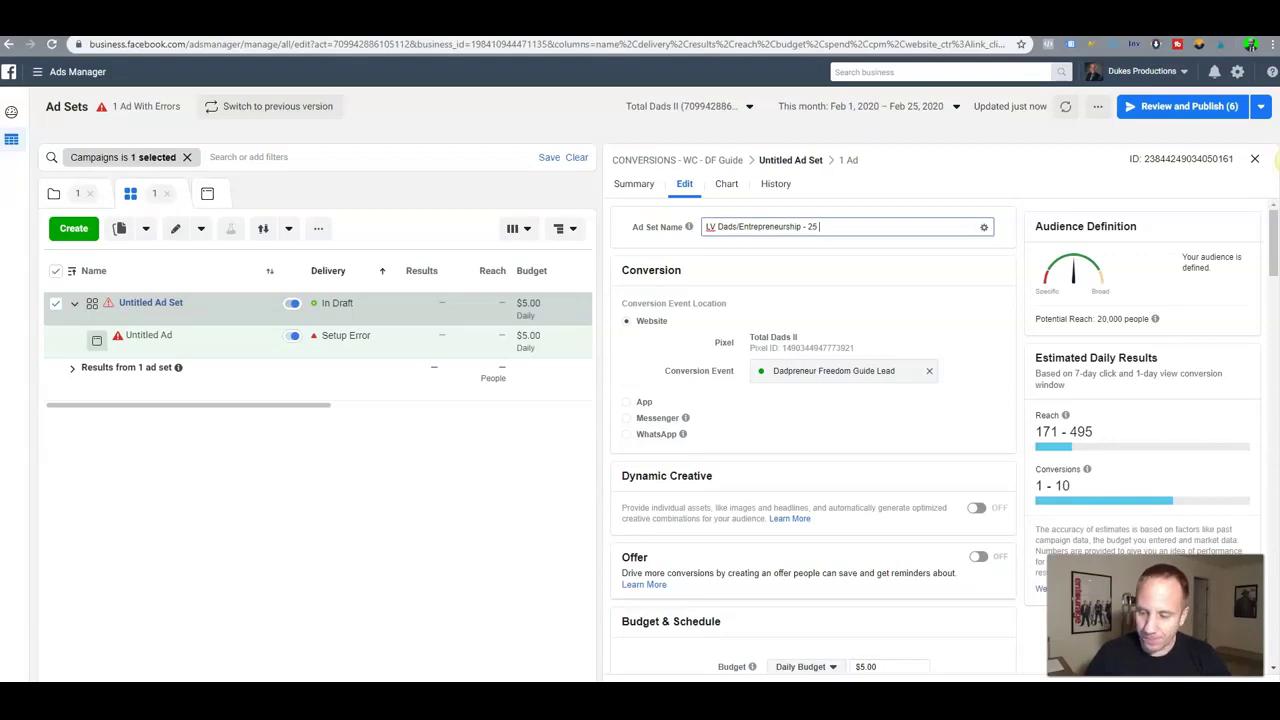
pyautogui.write('- 59')
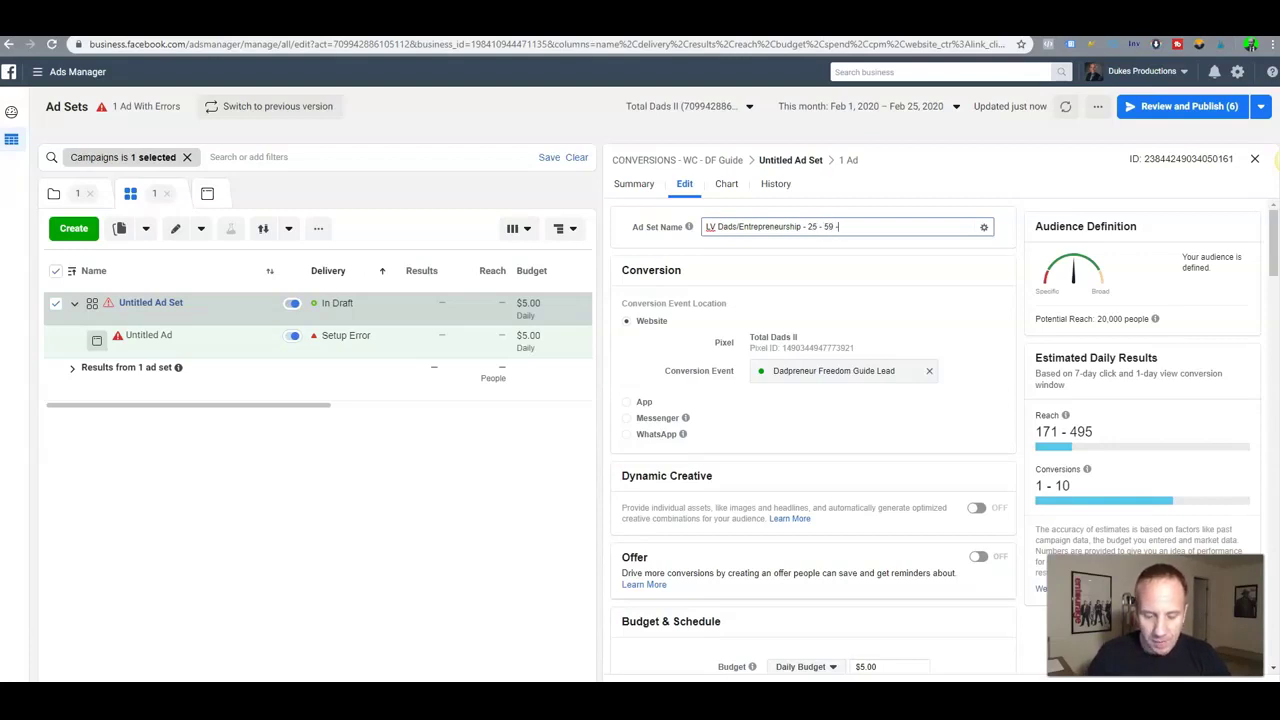
pyautogui.write(' - FBNF')
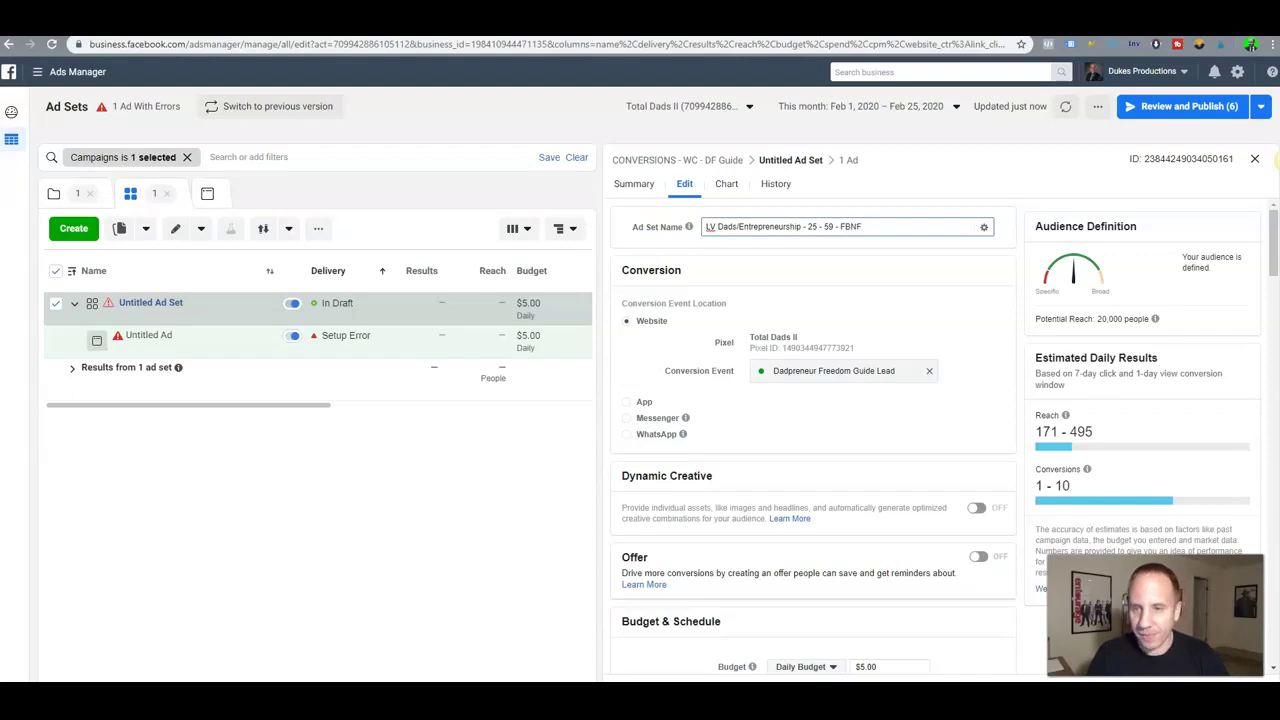
pyautogui.write(' [')
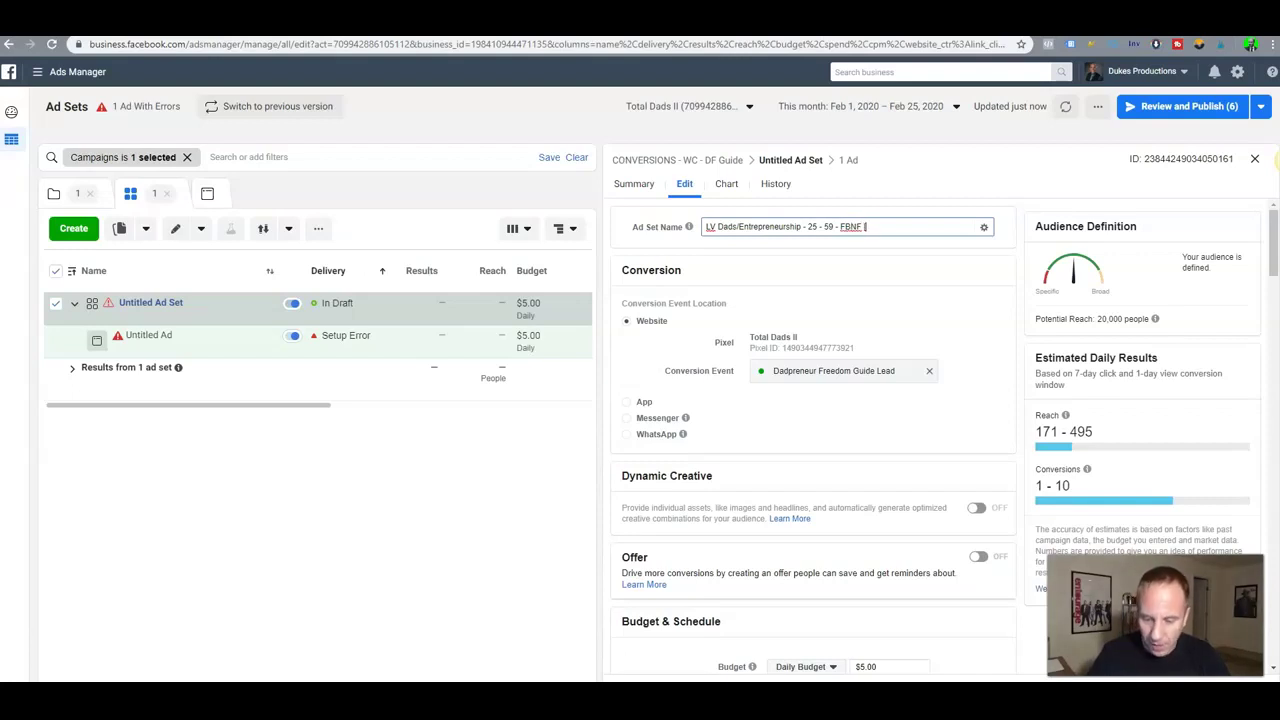
pyautogui.write('2')
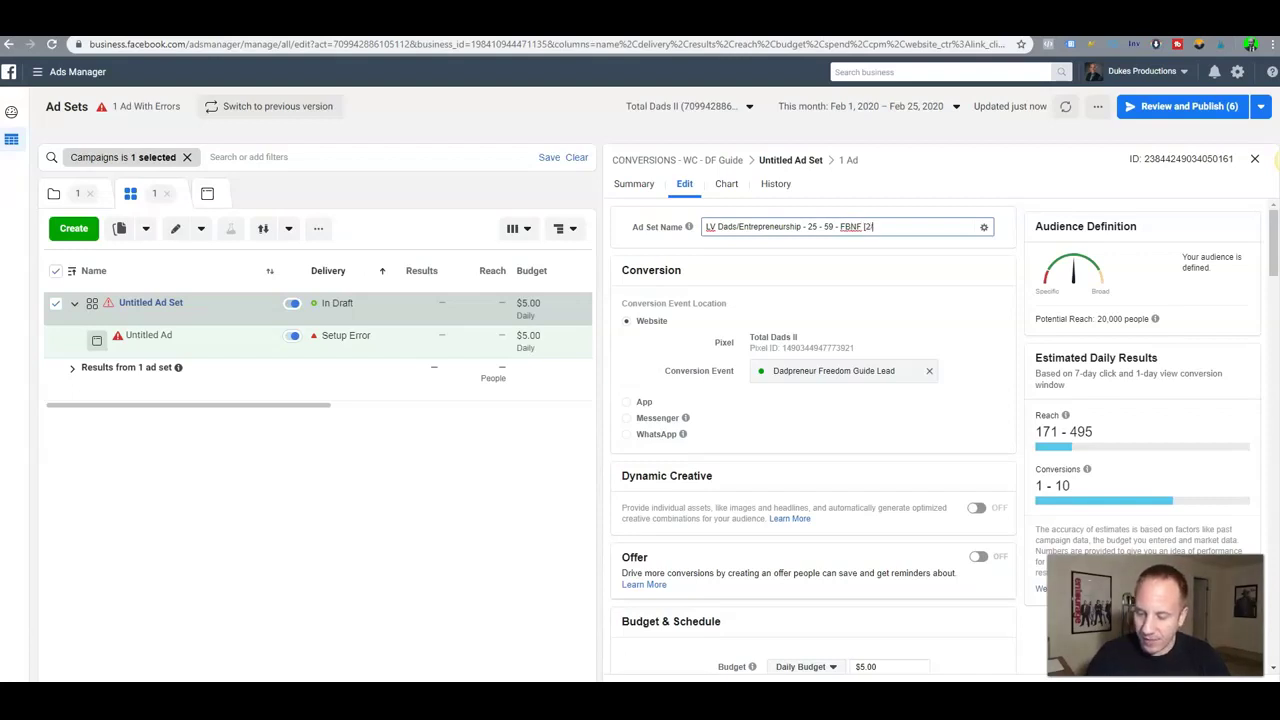
pyautogui.write('/25/20')
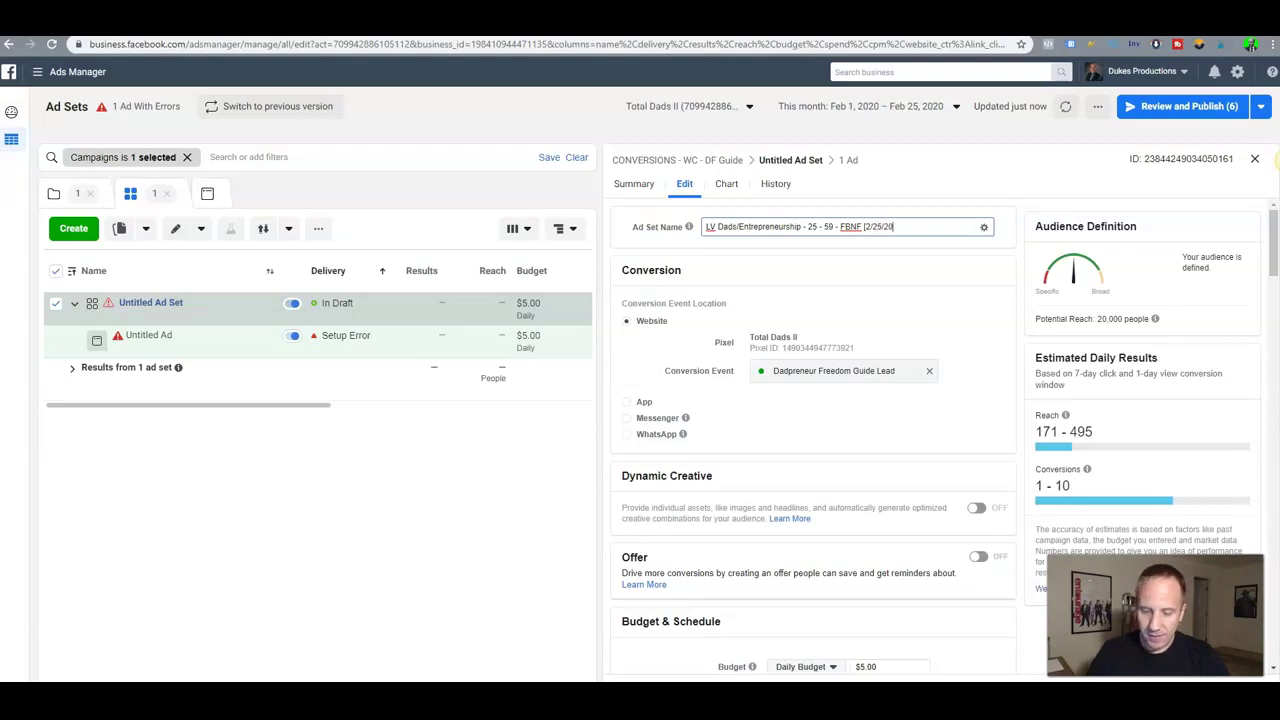
pyautogui.scroll(-3, 814, 434)
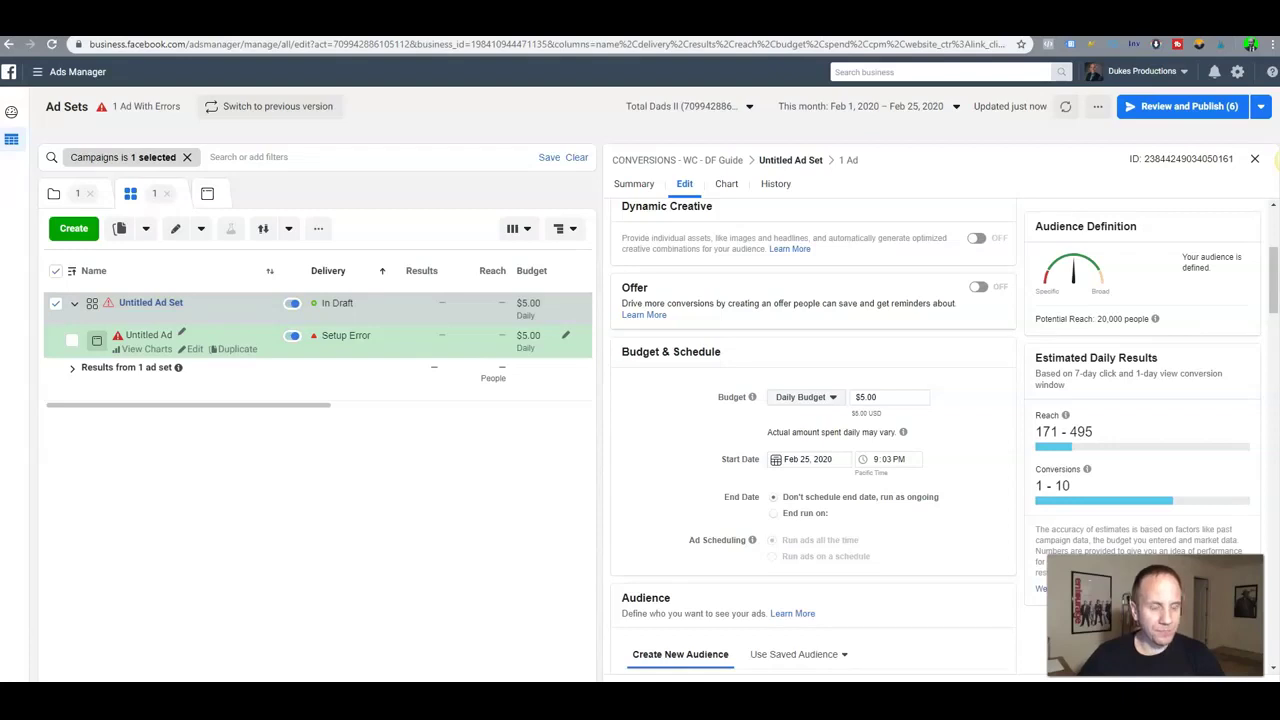
pyautogui.click(149, 336)
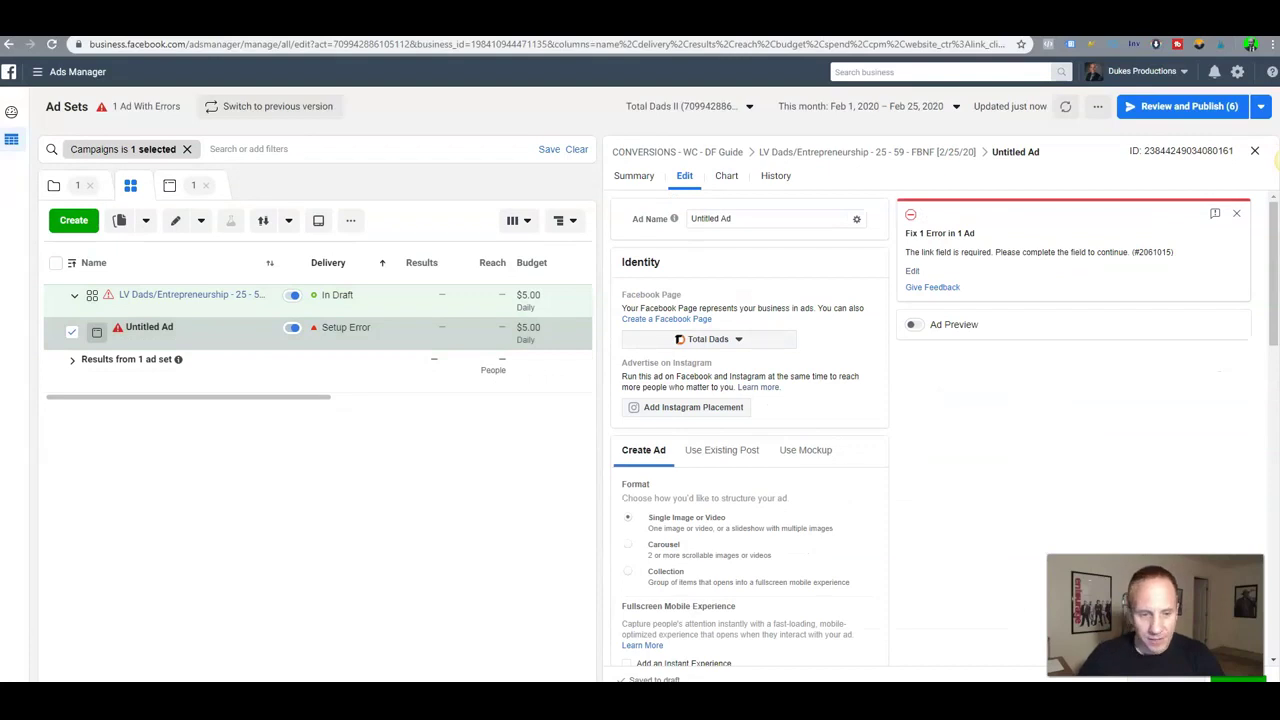
pyautogui.hotkey('alt', 'Tab')
pyautogui.click(463, 542)
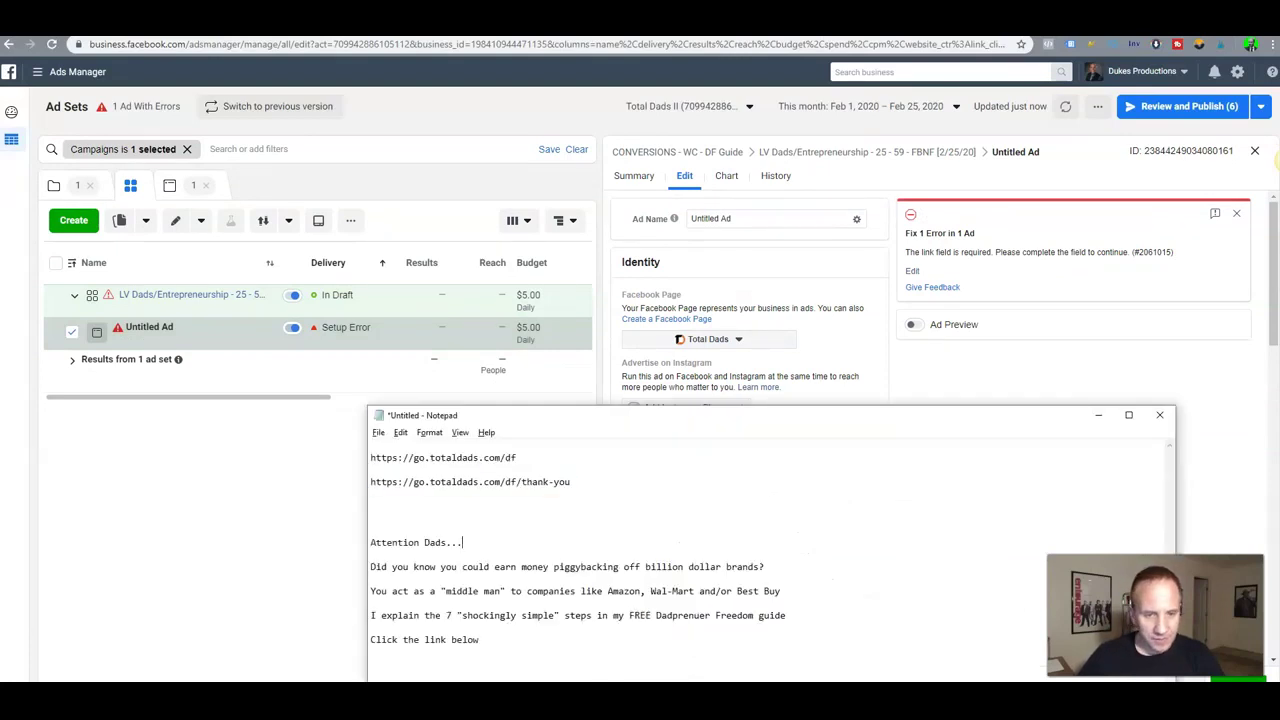
pyautogui.moveTo(518, 458); pyautogui.dragTo(382, 458)
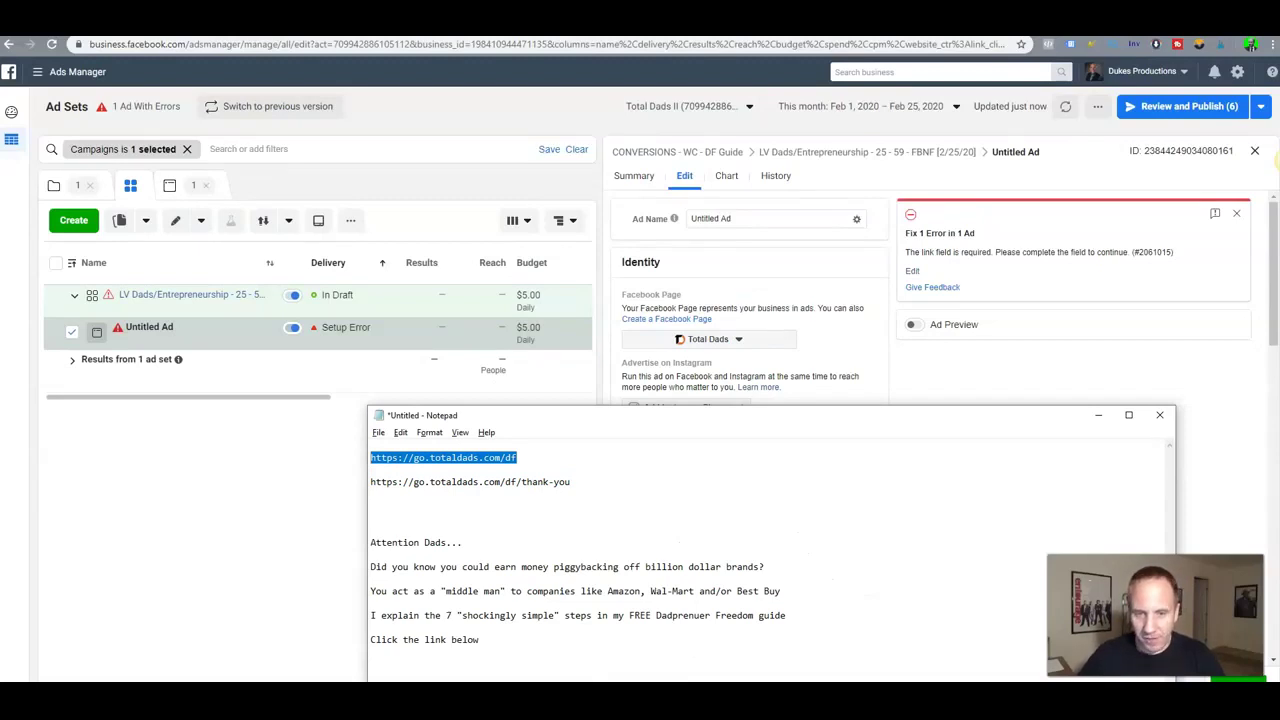
pyautogui.click(1098, 415)
pyautogui.scroll(-9, 750, 430)
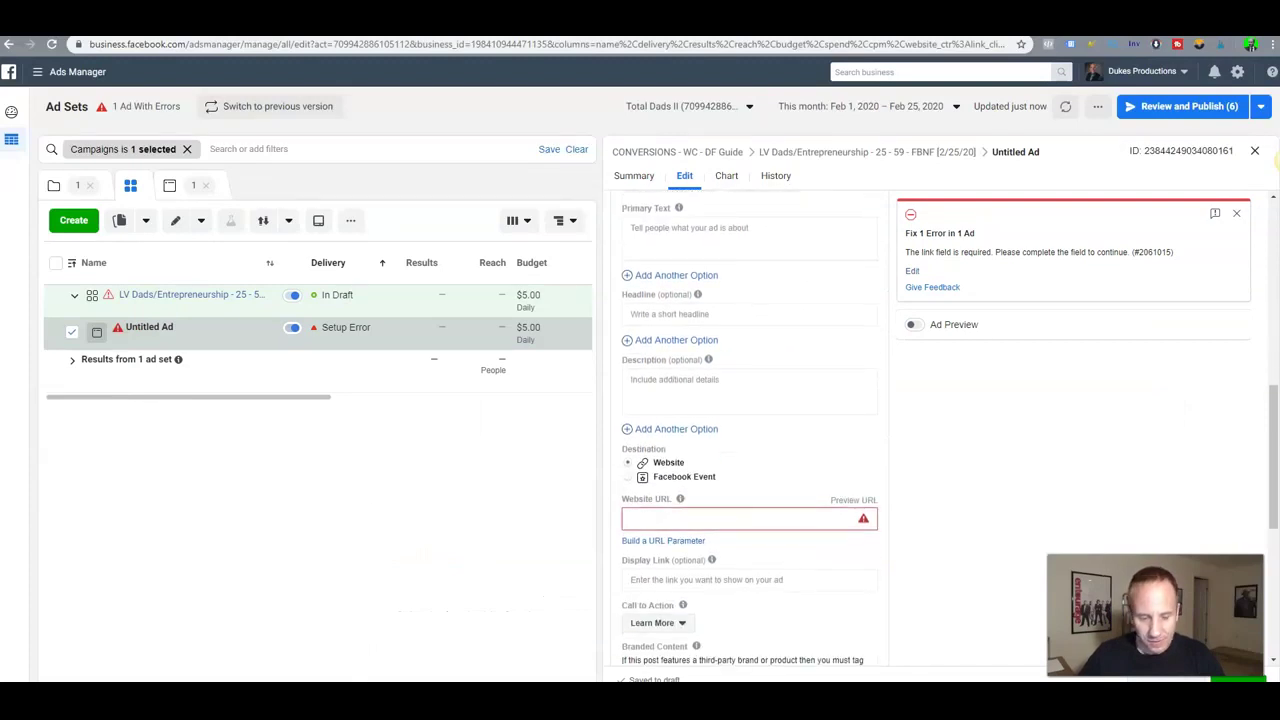
pyautogui.press('Tab')
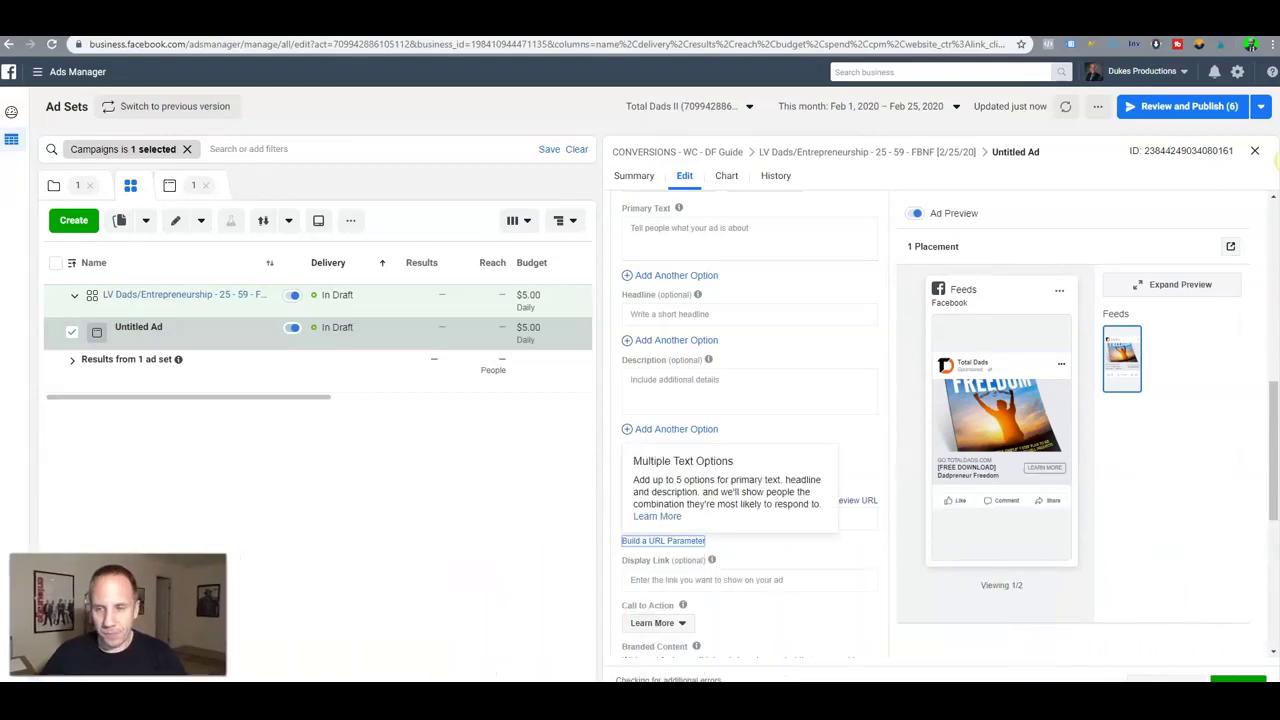
# Search the stock photos for "happy dads" and add the picture of a father with a child against an orange background to the ad.
pyautogui.scroll(8, 749, 420)
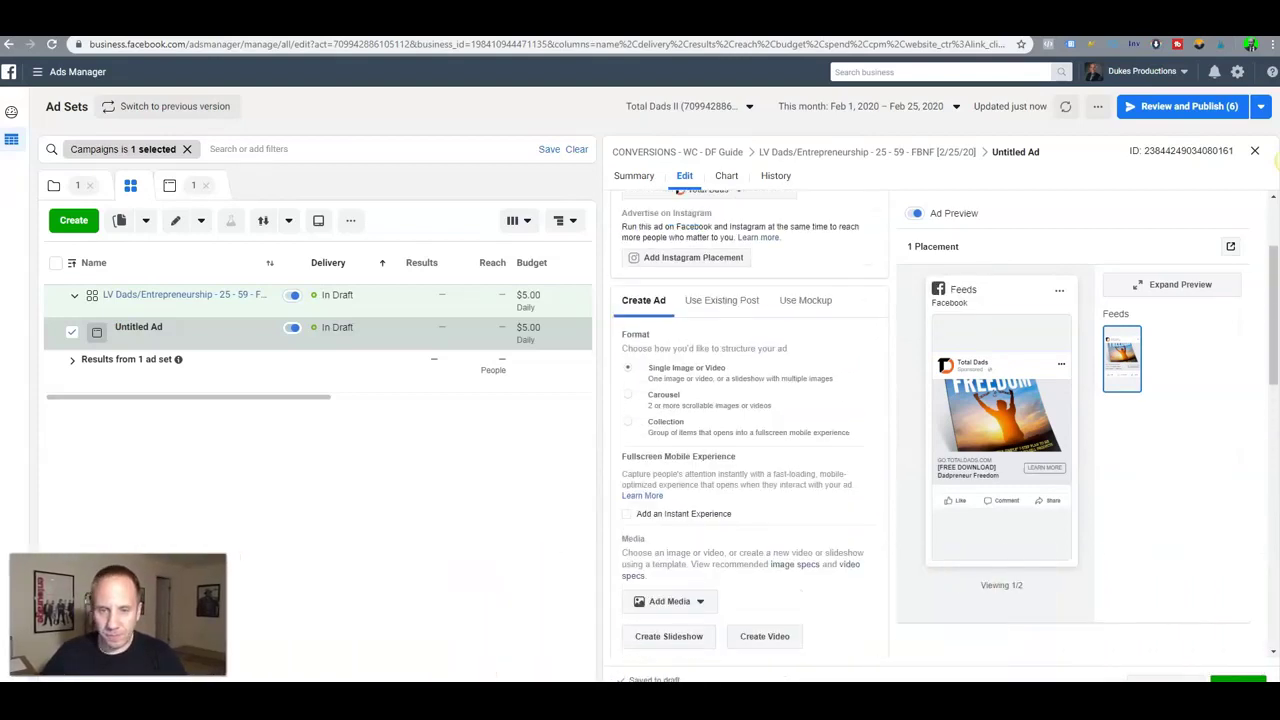
pyautogui.scroll(-1, 750, 430)
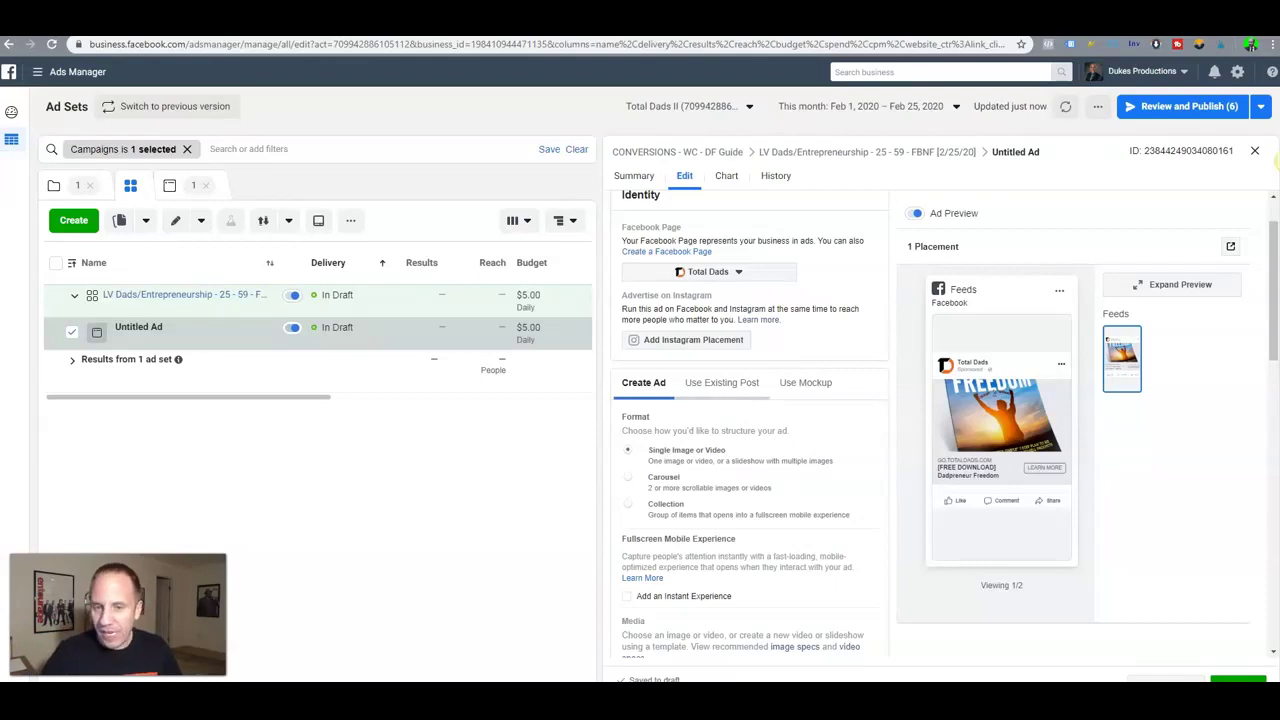
pyautogui.scroll(-1, 750, 420)
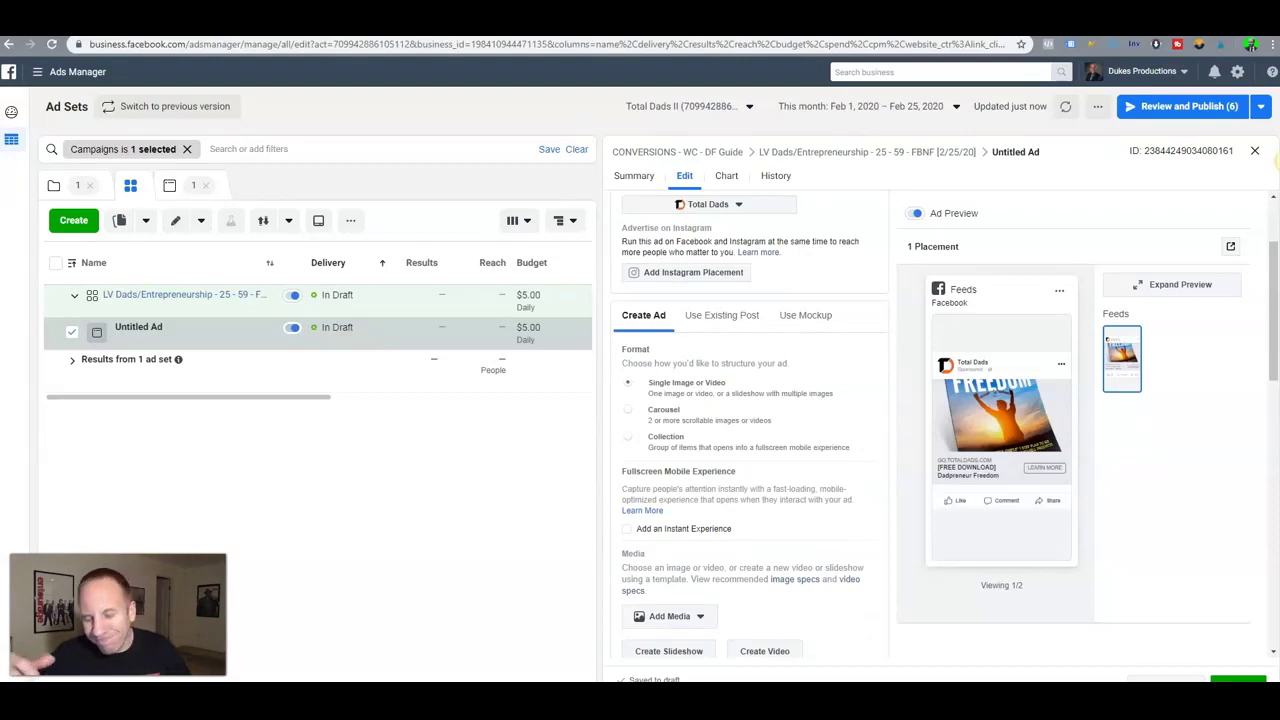
pyautogui.scroll(-1, 750, 420)
pyautogui.scroll(-1, 750, 420)
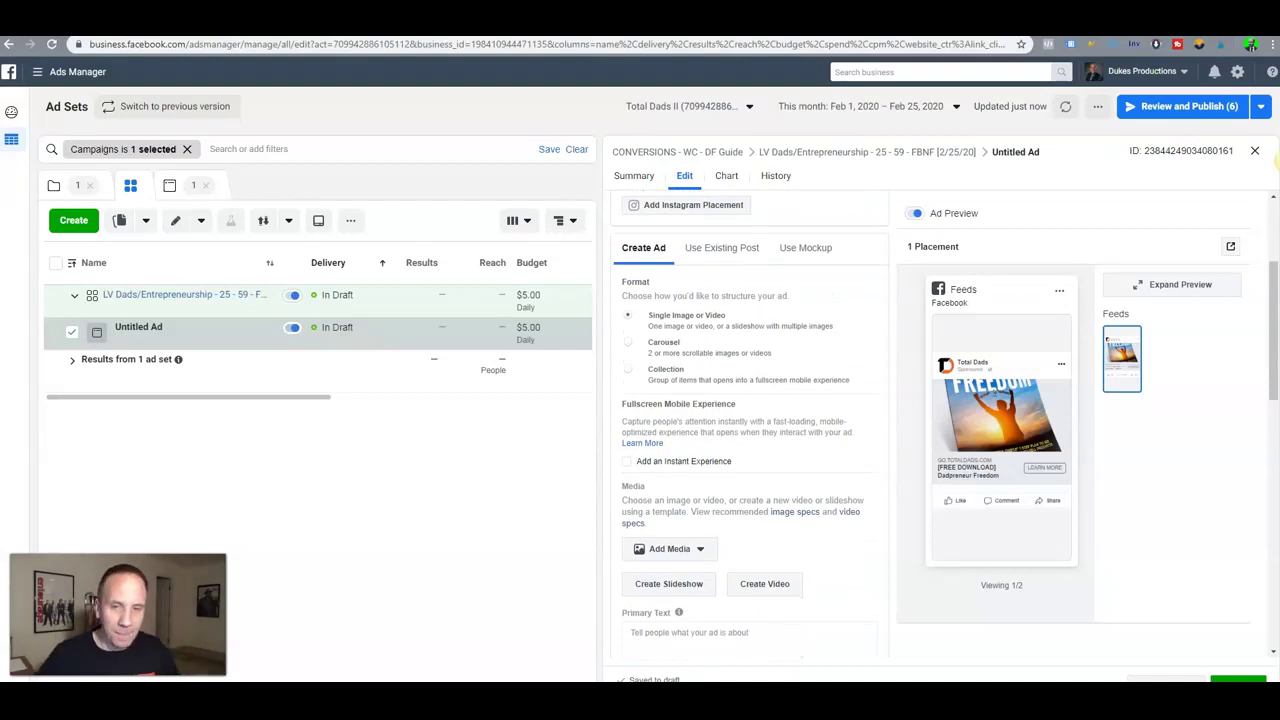
pyautogui.scroll(-1, 750, 420)
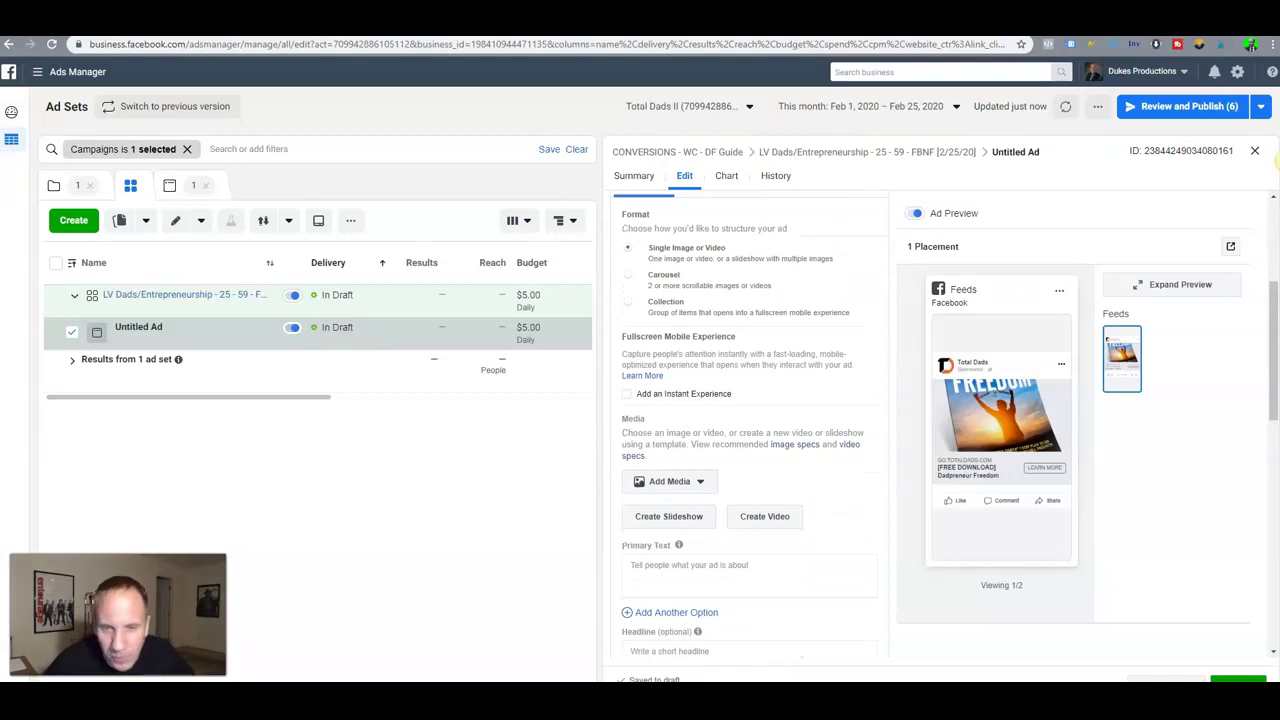
pyautogui.scroll(-2, 750, 420)
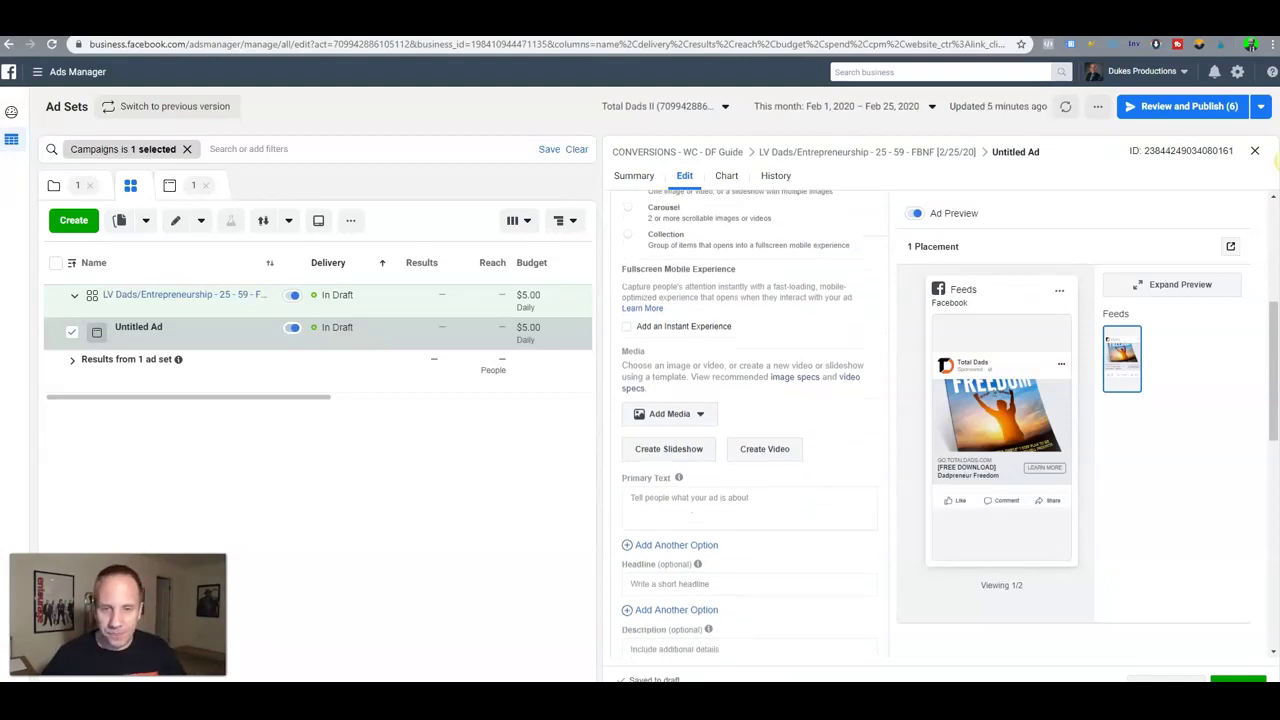
pyautogui.click(670, 347)
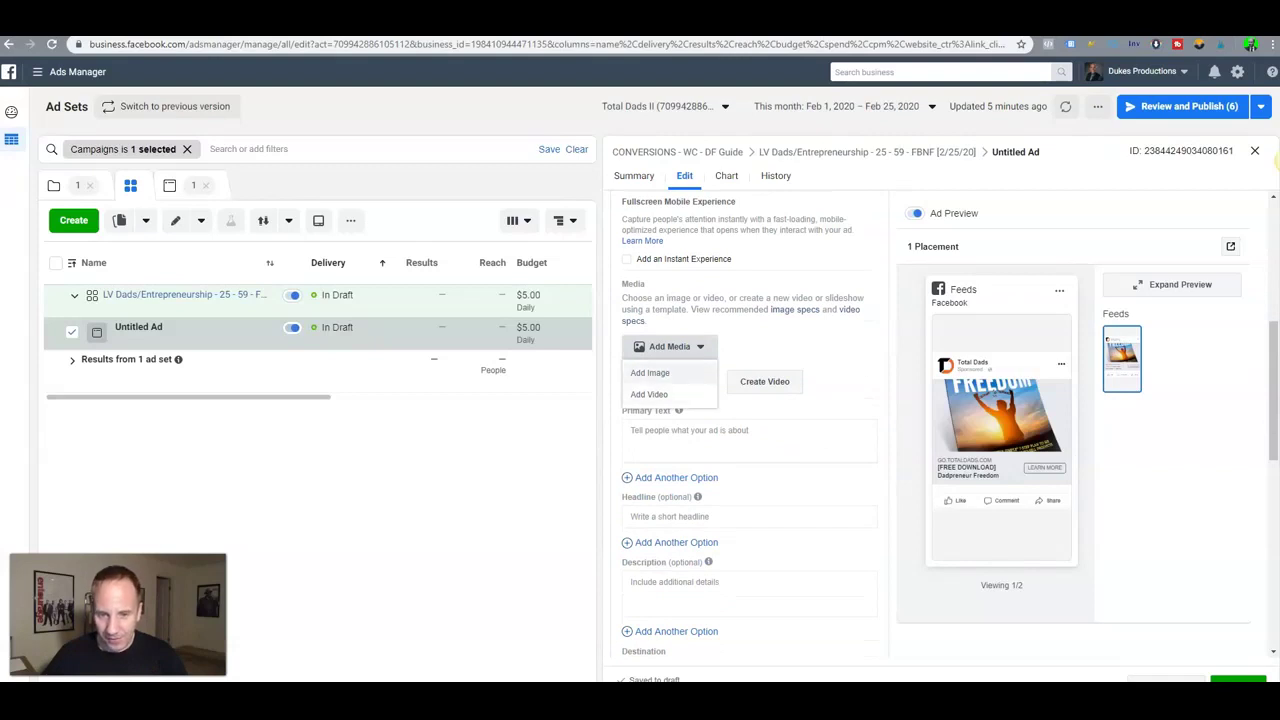
pyautogui.click(650, 372)
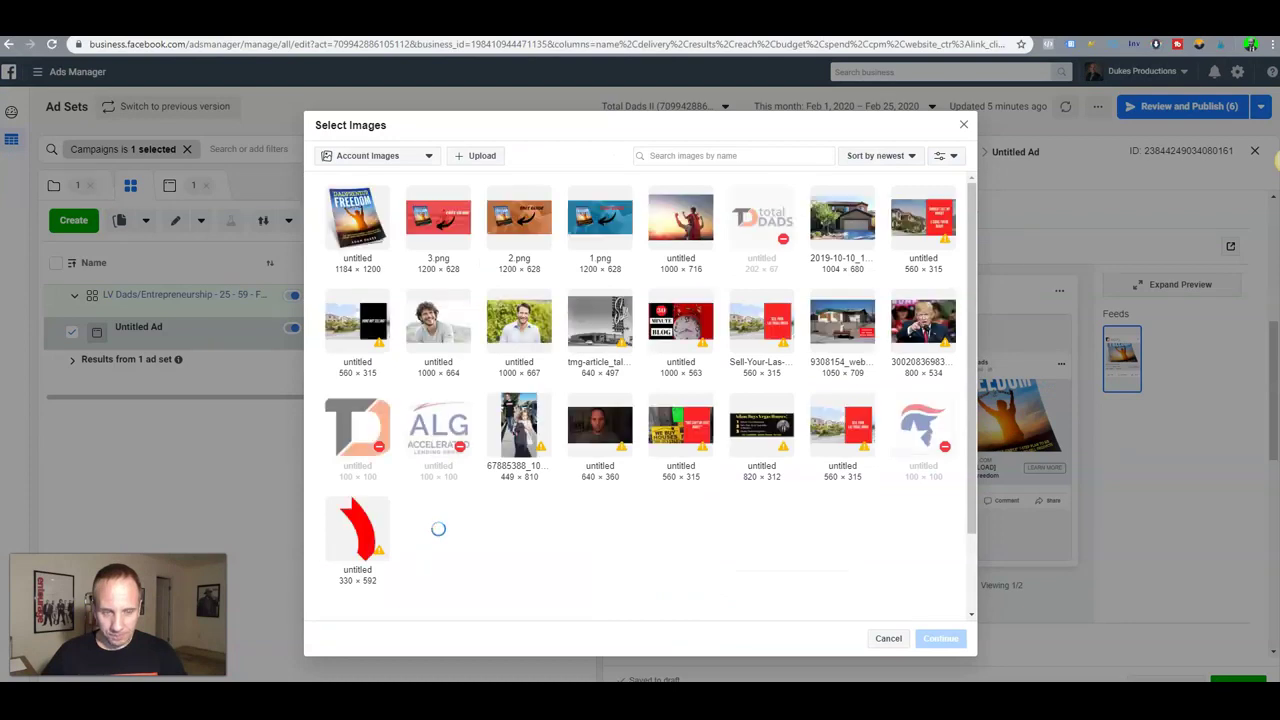
pyautogui.click(377, 156)
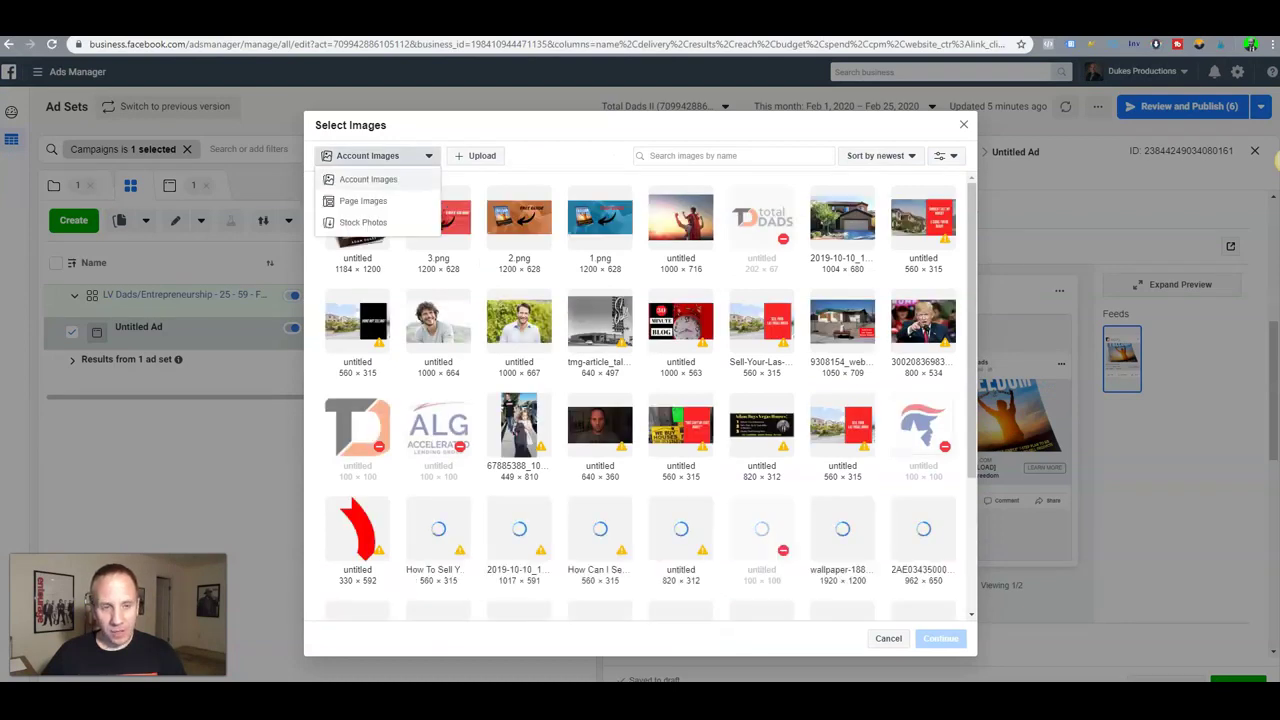
pyautogui.click(362, 222)
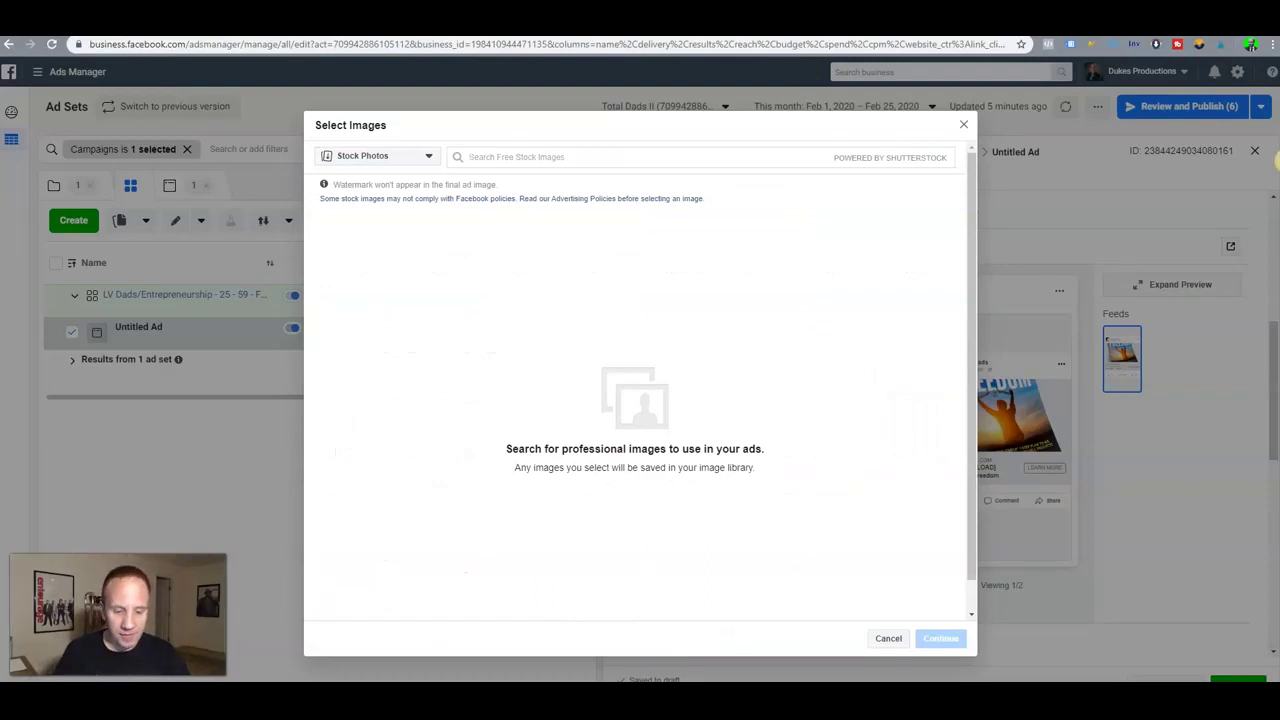
pyautogui.write('happy dads')
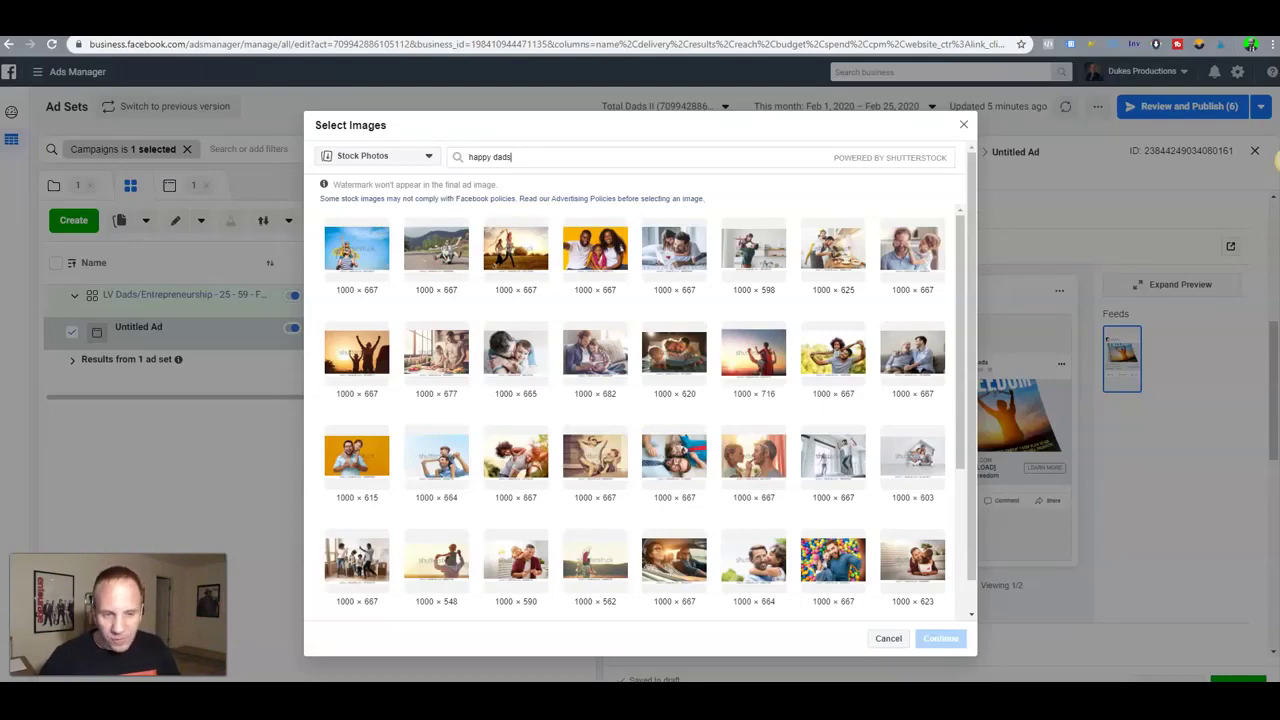
pyautogui.click(356, 457)
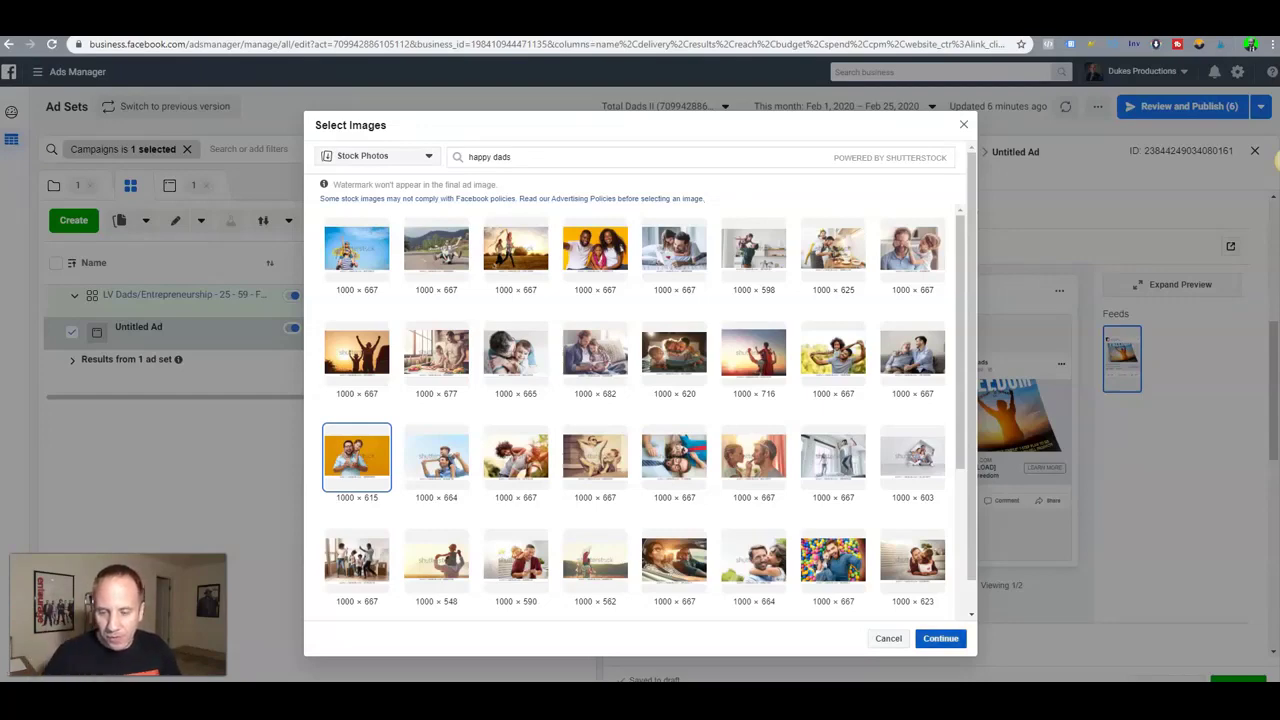
pyautogui.click(940, 638)
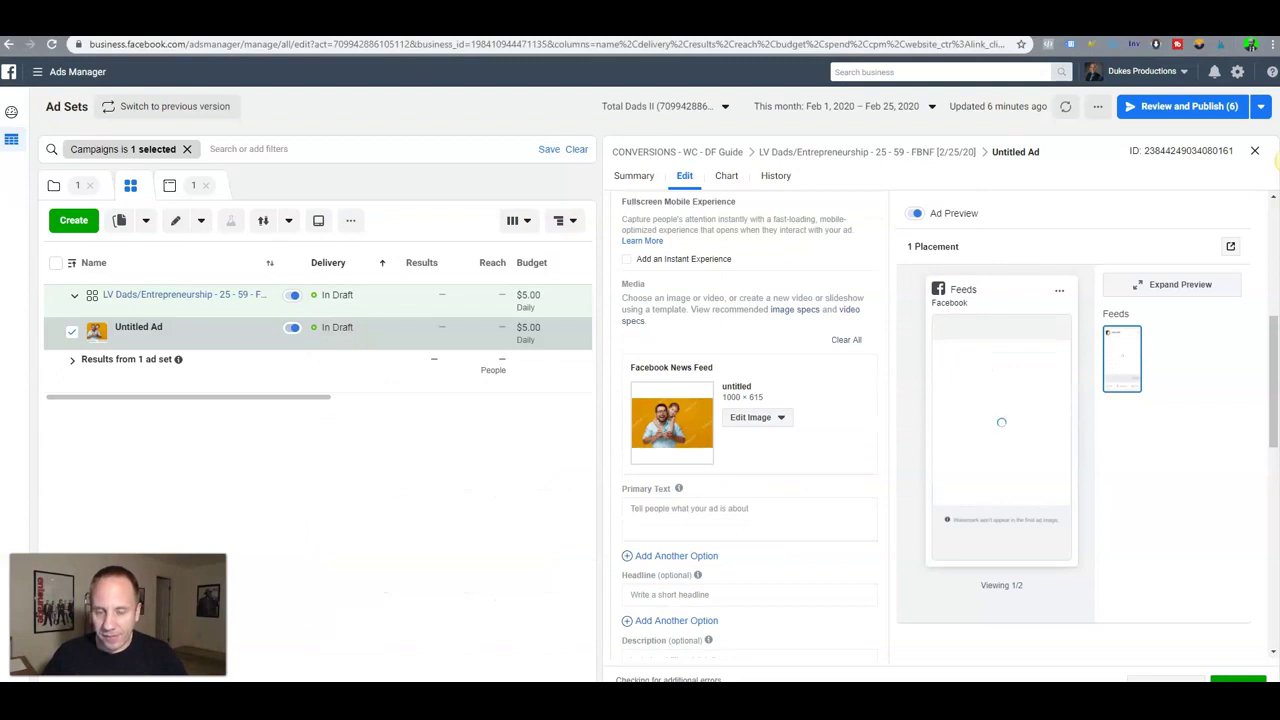
# Expand the ad preview to check how the ad looks in the Mobile News Feed.
pyautogui.scroll(-1, 750, 420)
pyautogui.scroll(-1, 750, 420)
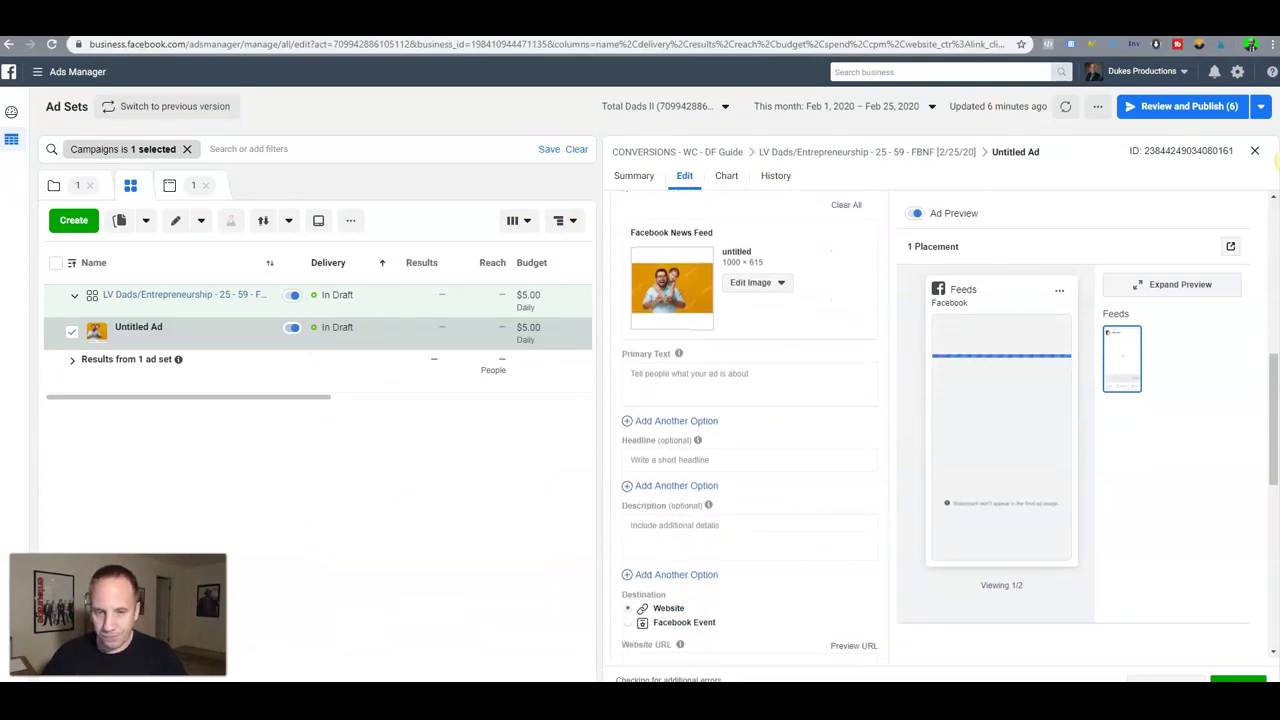
pyautogui.click(749, 384)
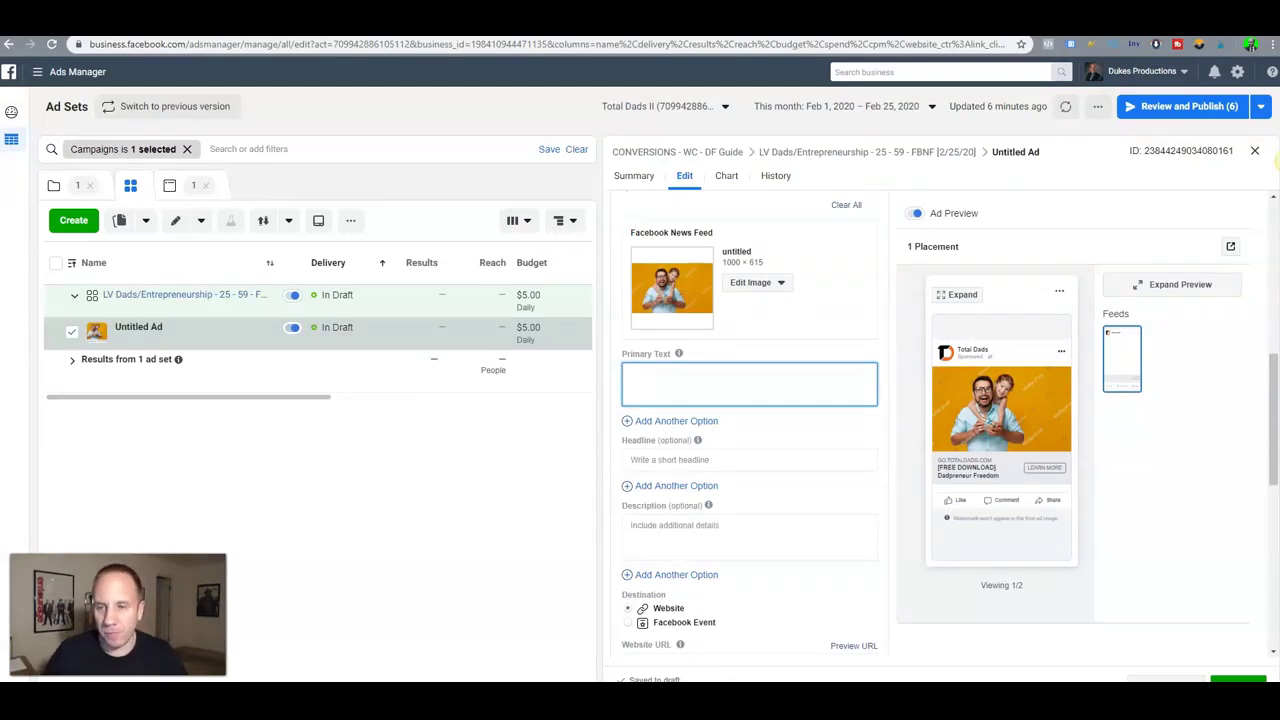
pyautogui.click(957, 295)
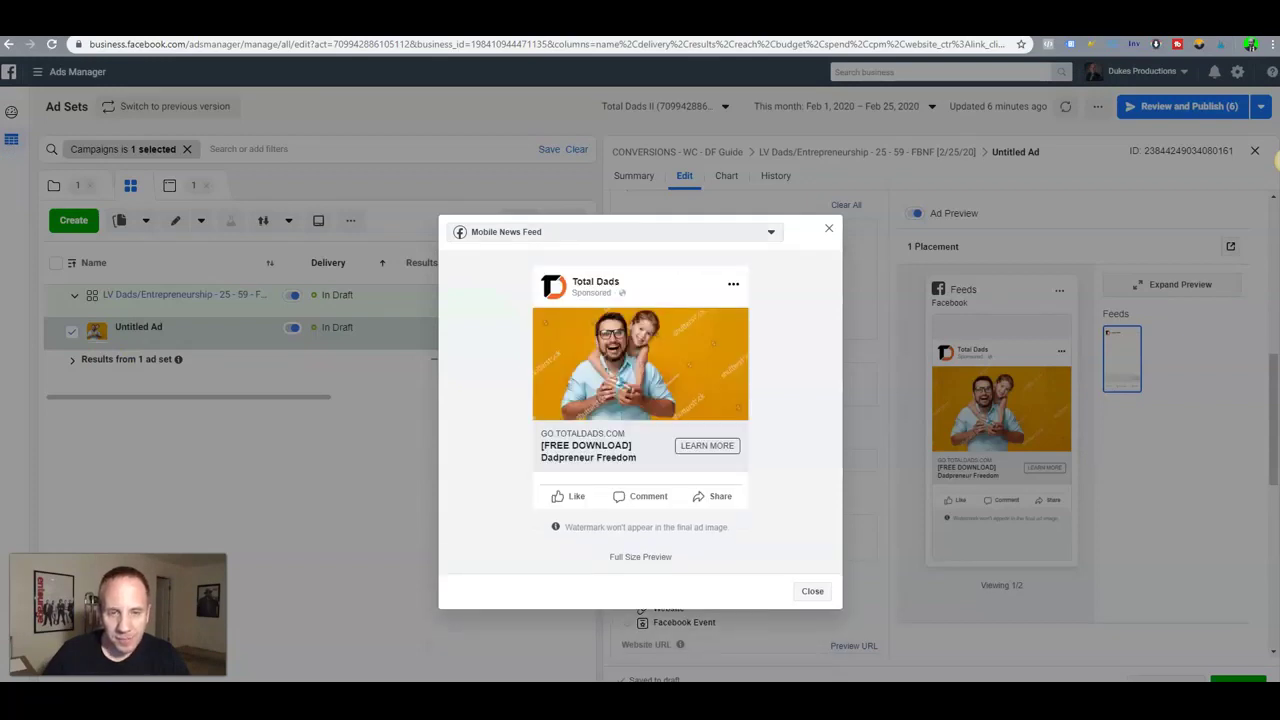
# Switch the expanded ad preview to Desktop News Feed to check the layout, and close the preview.
pyautogui.click(770, 231)
pyautogui.click(520, 280)
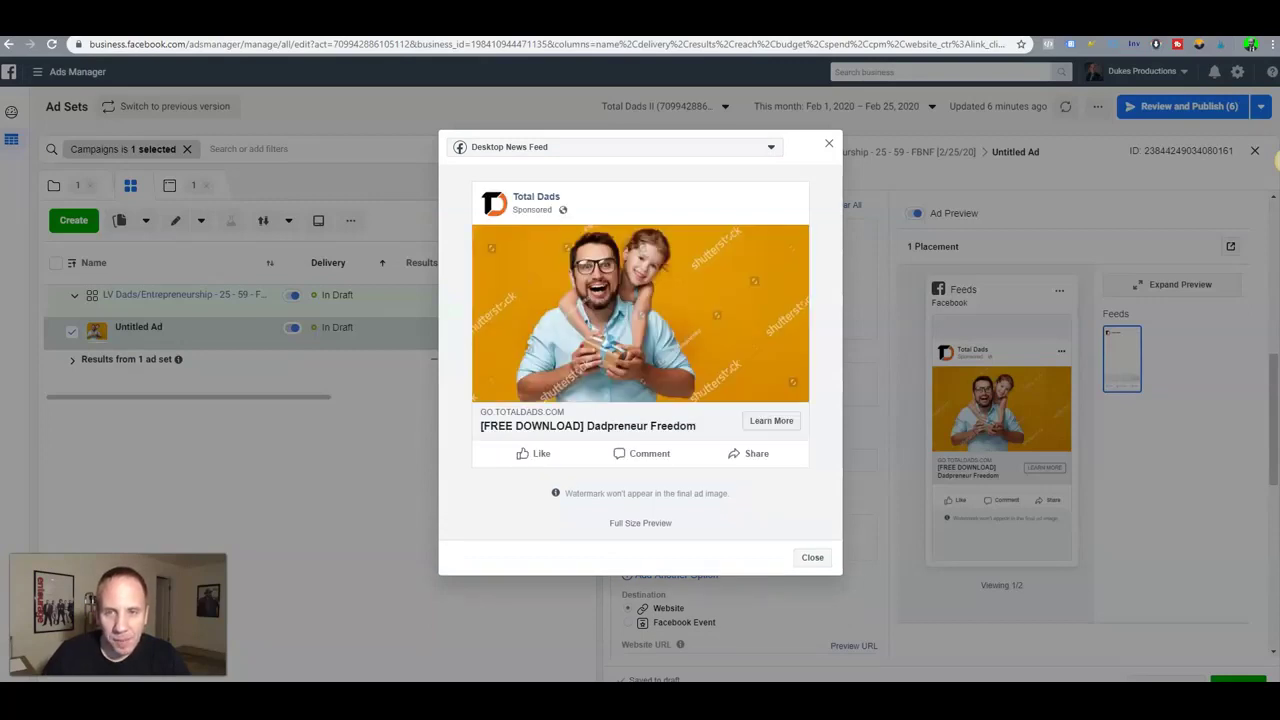
pyautogui.press('Escape')
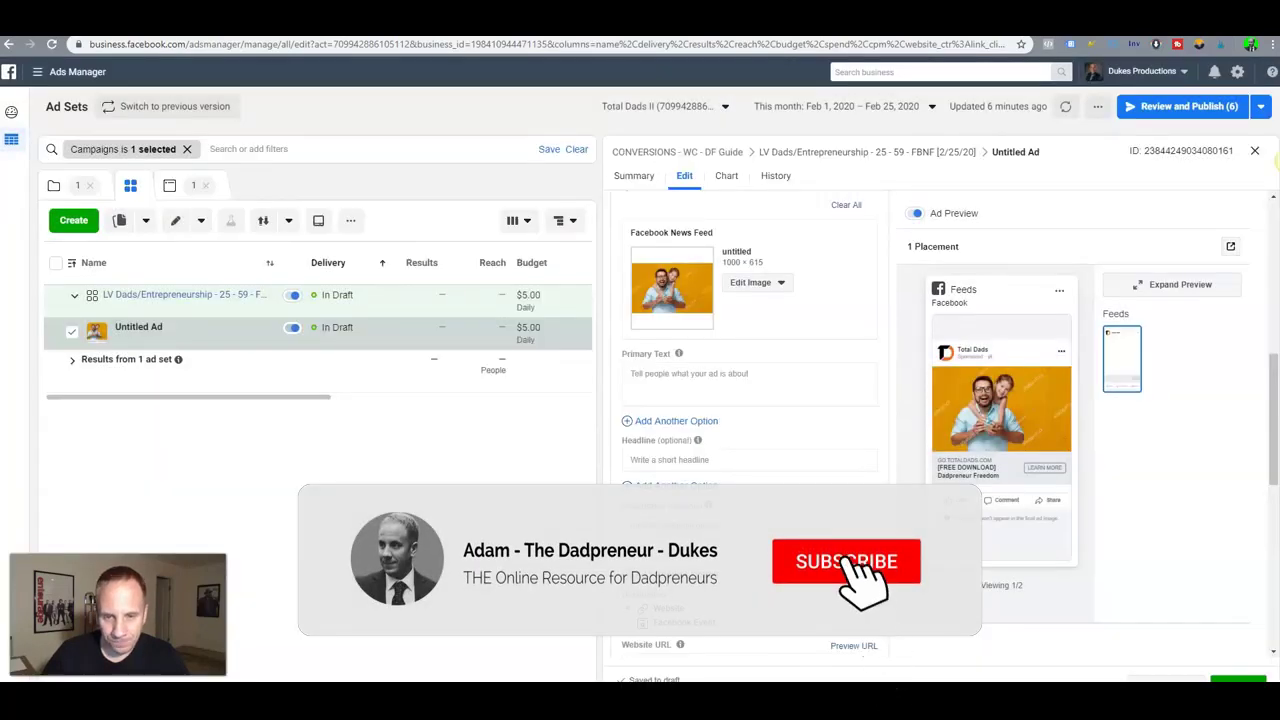
# Fill the ad's primary text with the "Attention Dads..." copy from the Notepad notes and change its opening to "Attention Las Vegas Dads...".
pyautogui.click(702, 383)
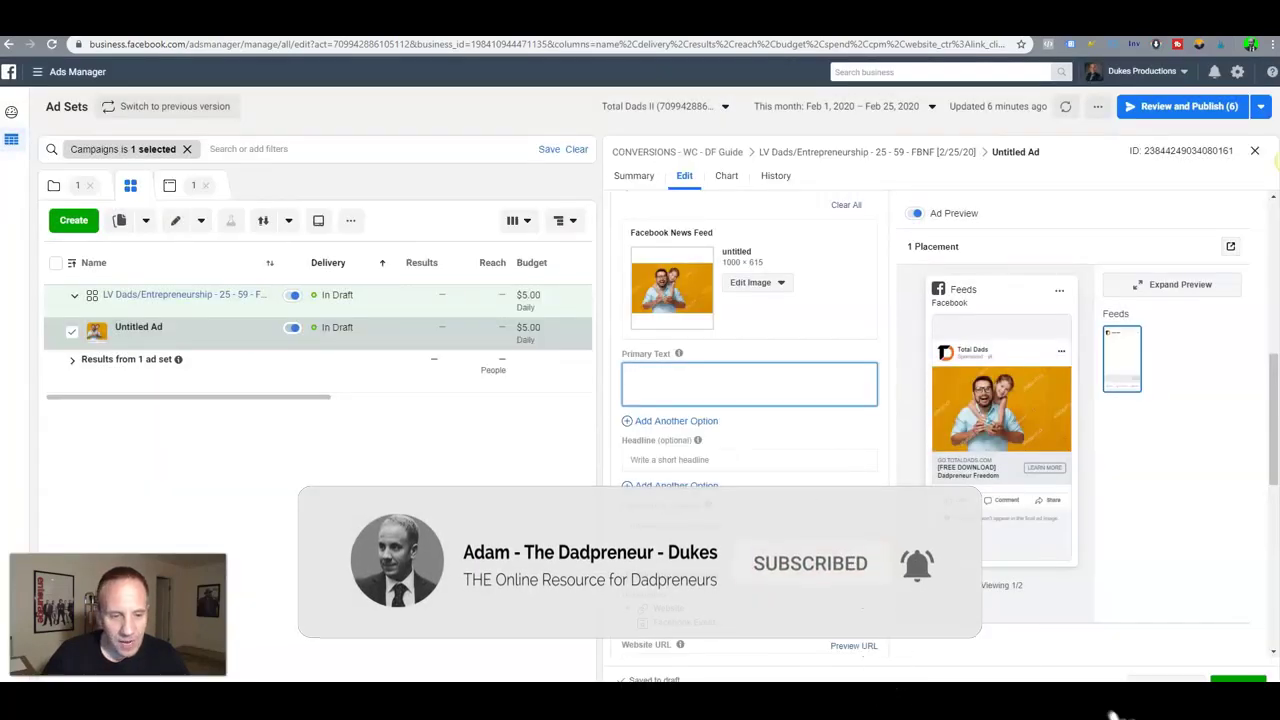
pyautogui.click(1113, 716)
pyautogui.click(371, 506)
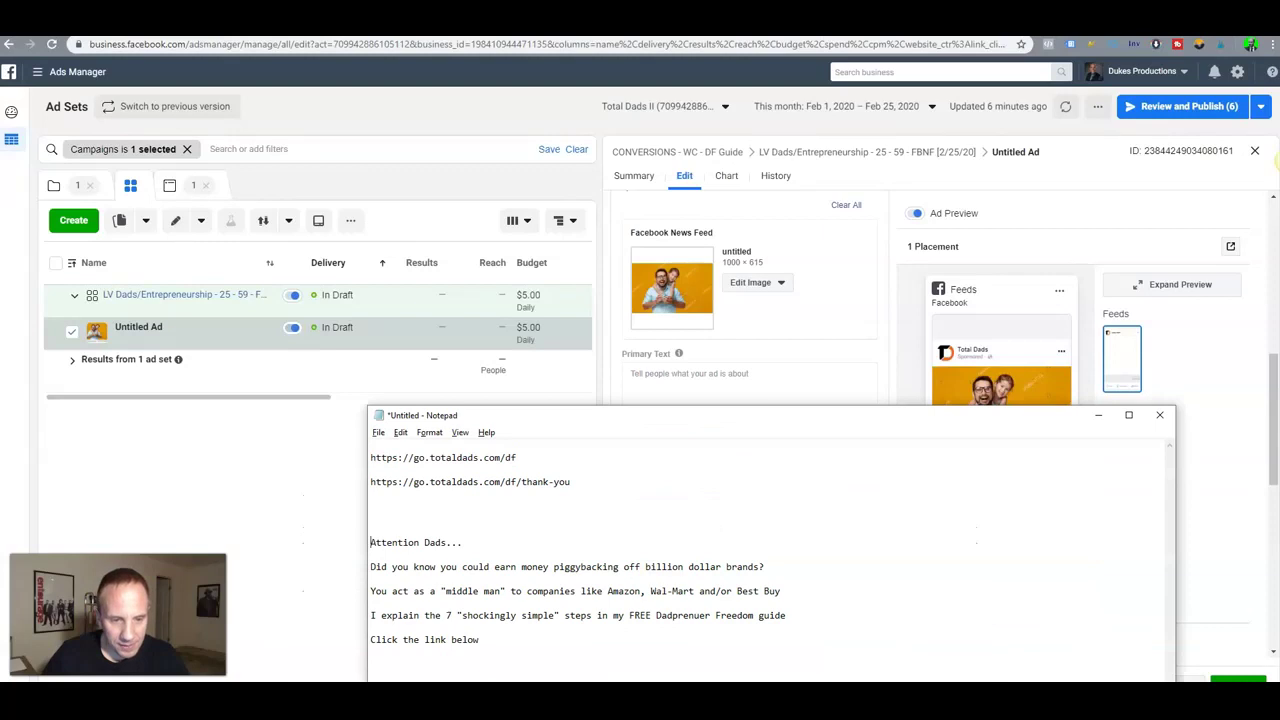
pyautogui.hotkey('shift', 'Down')
pyautogui.hotkey('shift', 'Down')
pyautogui.hotkey('shift', 'Down')
pyautogui.hotkey('shift', 'Down')
pyautogui.hotkey('shift', 'Down')
pyautogui.hotkey('shift', 'Down')
pyautogui.hotkey('shift', 'Down')
pyautogui.hotkey('shift', 'Down')
pyautogui.hotkey('shift', 'Down')
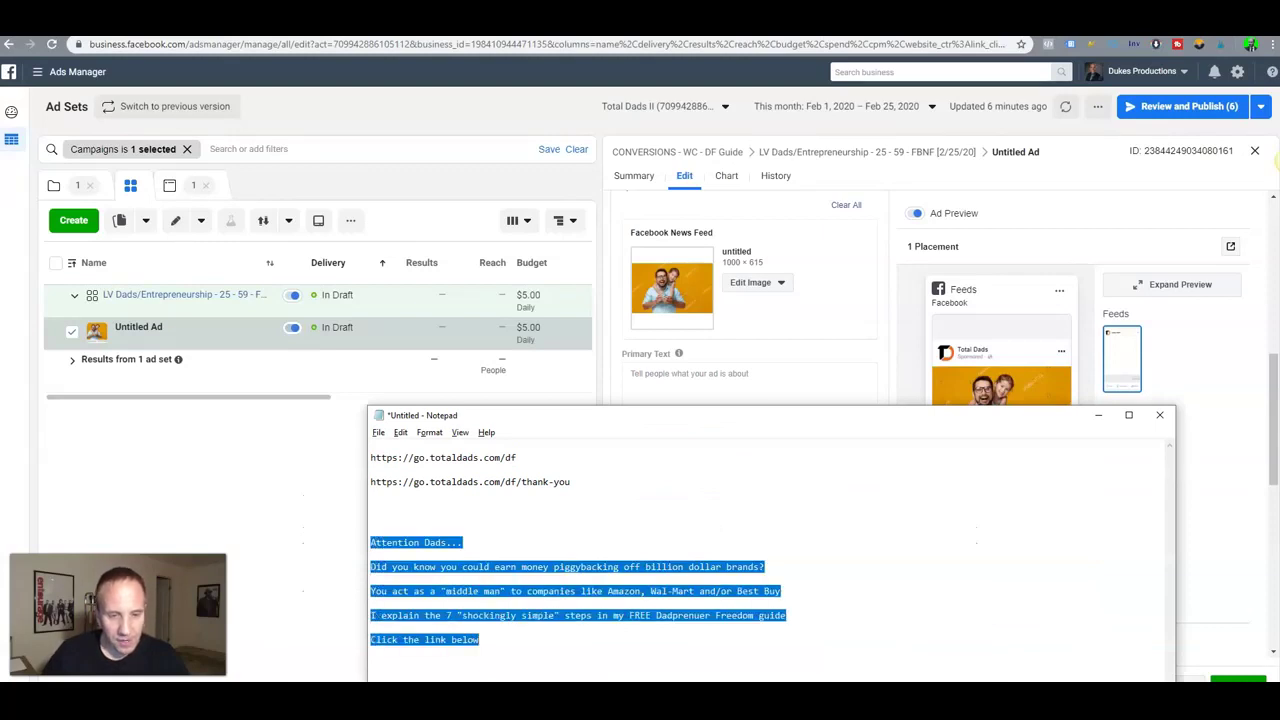
pyautogui.hotkey('alt', 'Tab')
pyautogui.hotkey('ctrl', 'v')
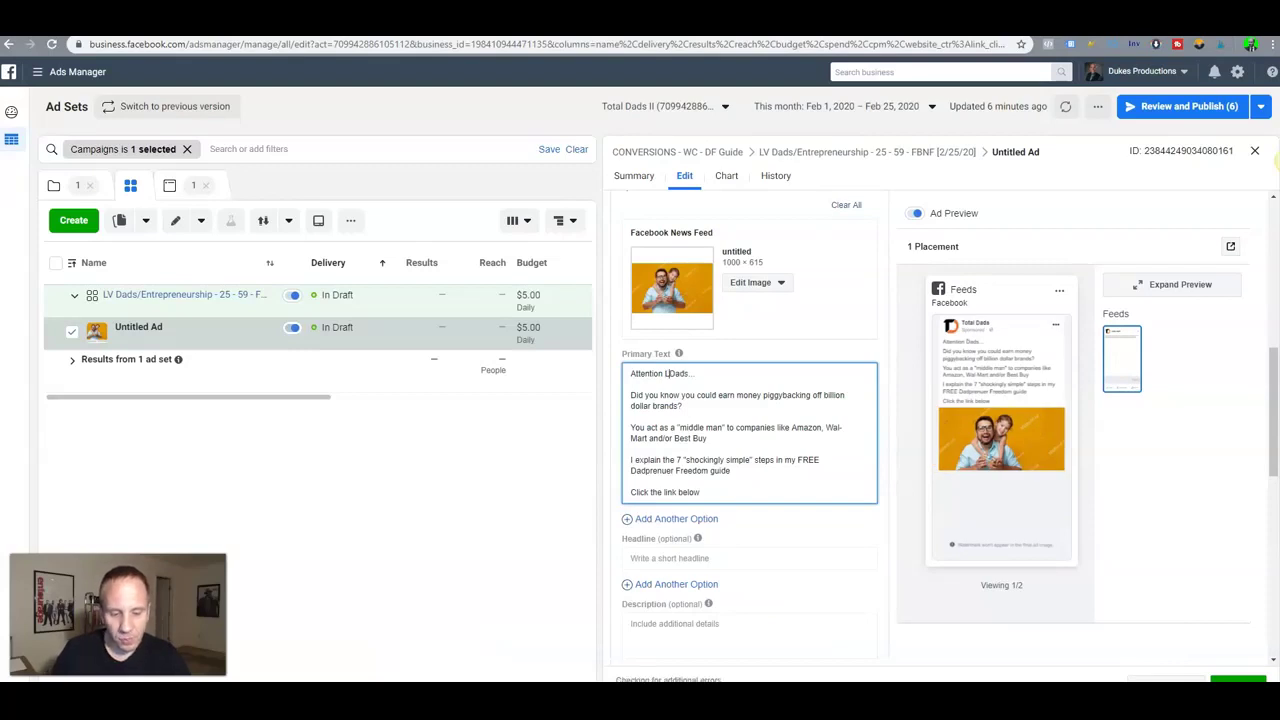
pyautogui.write('s Vegas')
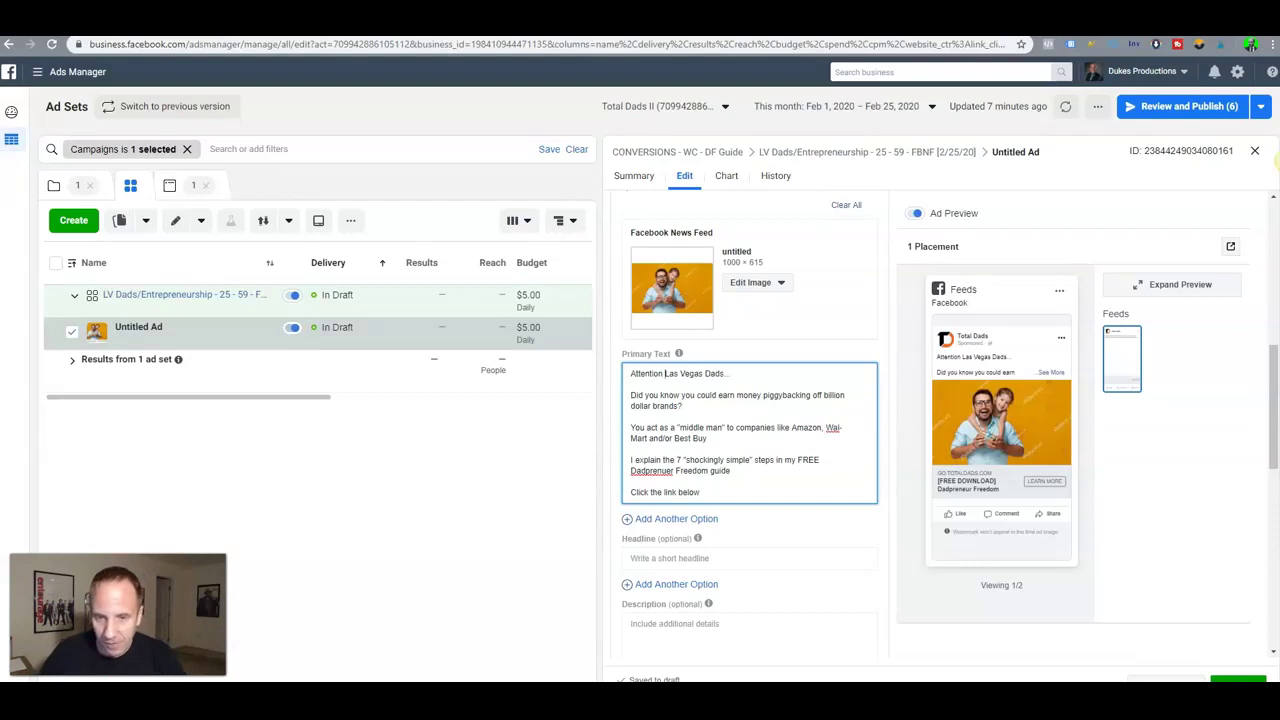
pyautogui.write('LA')
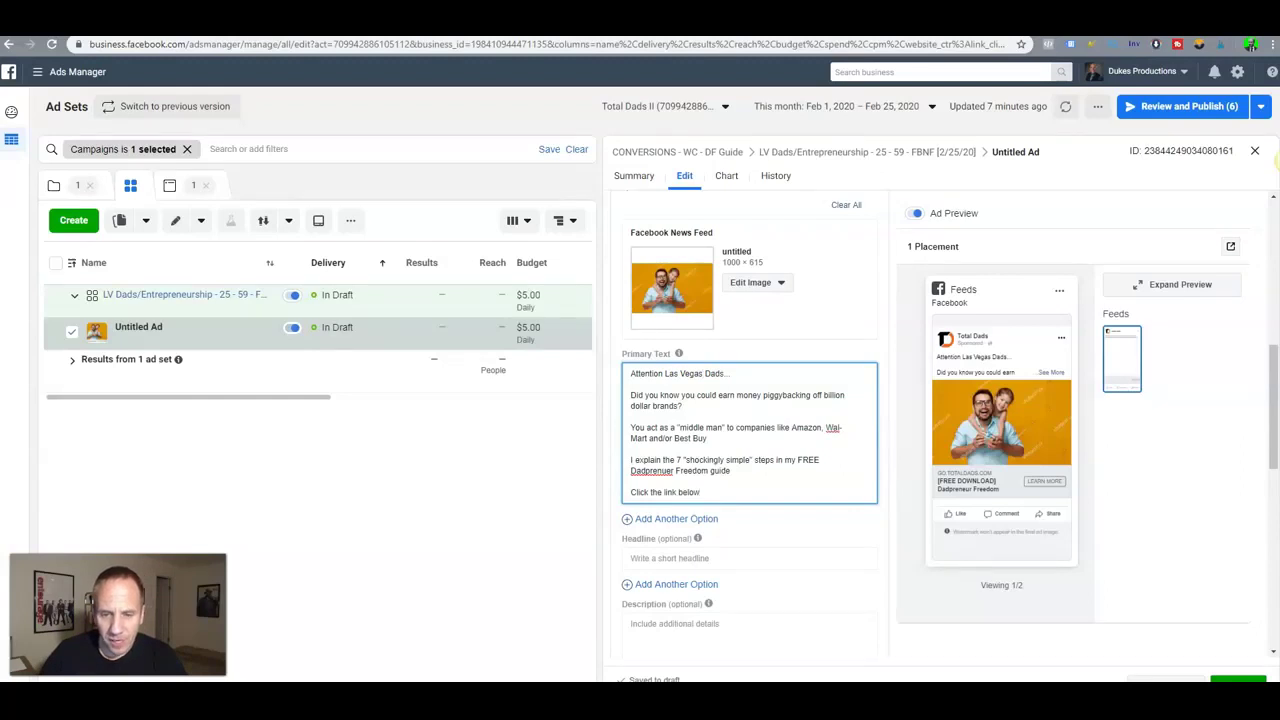
pyautogui.hotkey('alt', 'Tab')
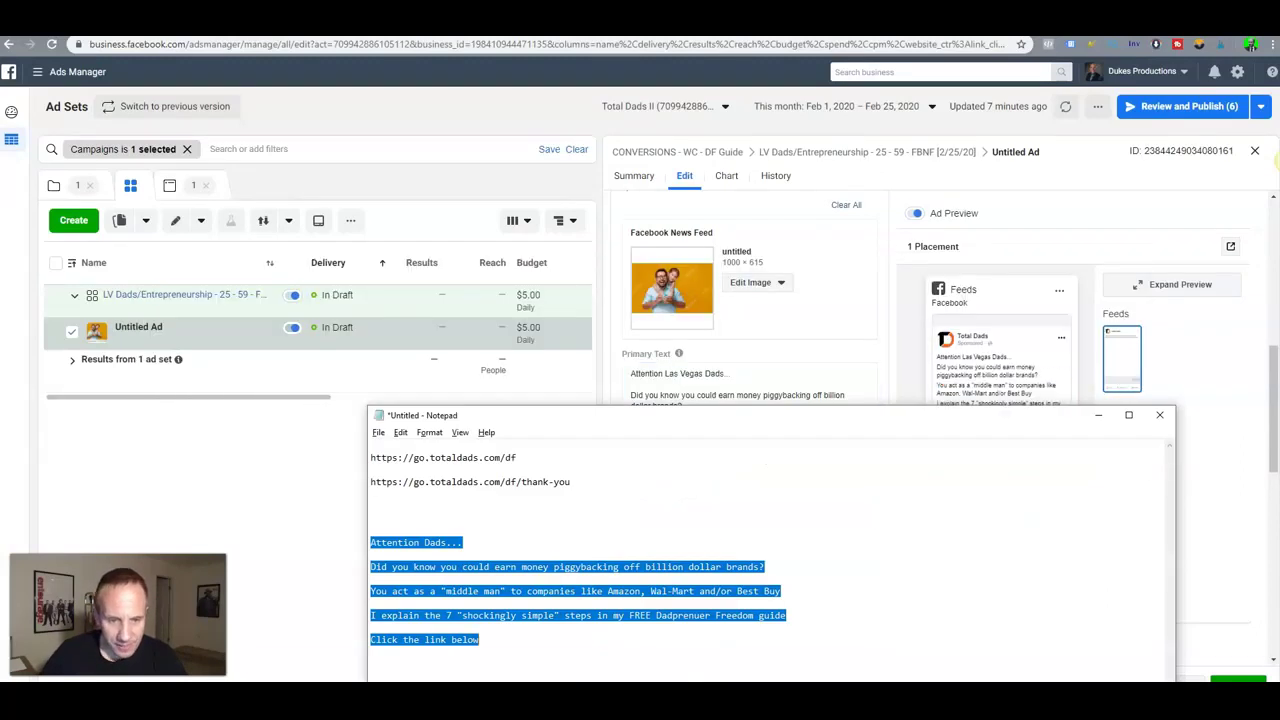
pyautogui.moveTo(517, 457); pyautogui.dragTo(370, 457)
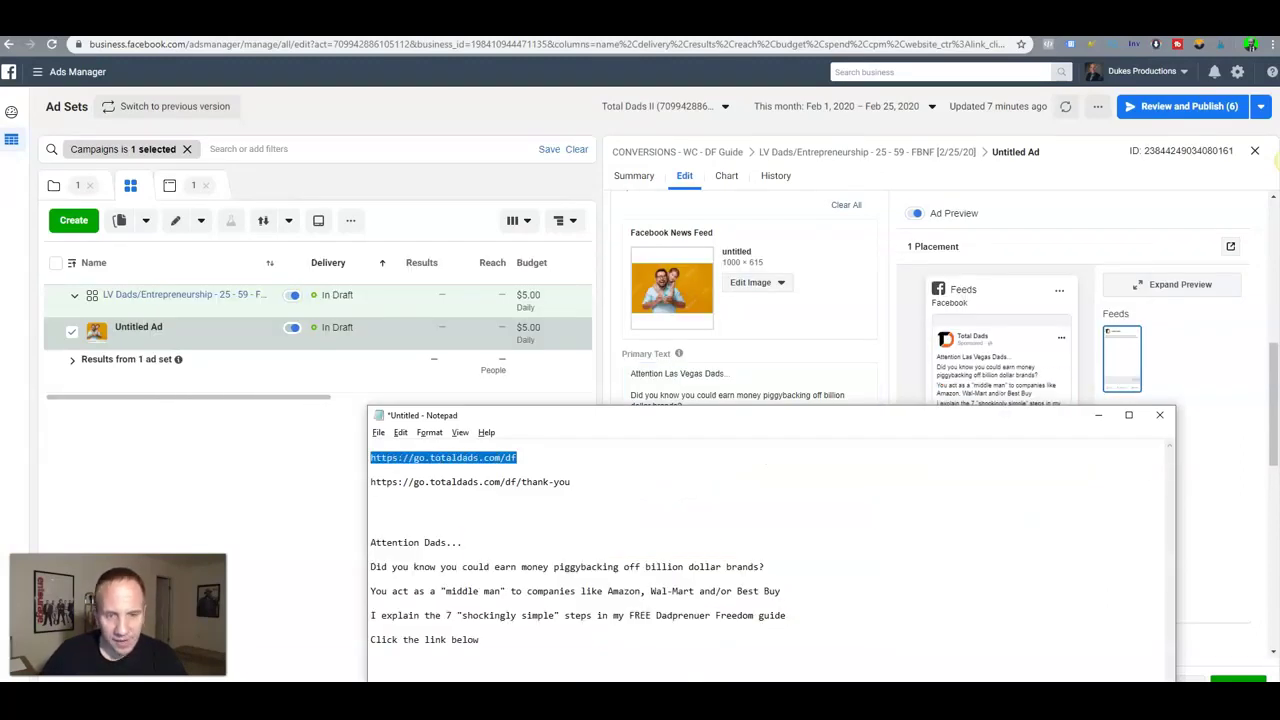
pyautogui.hotkey('ctrl', 'c')
pyautogui.hotkey('alt', 'Tab')
pyautogui.hotkey('ctrl', 'v')
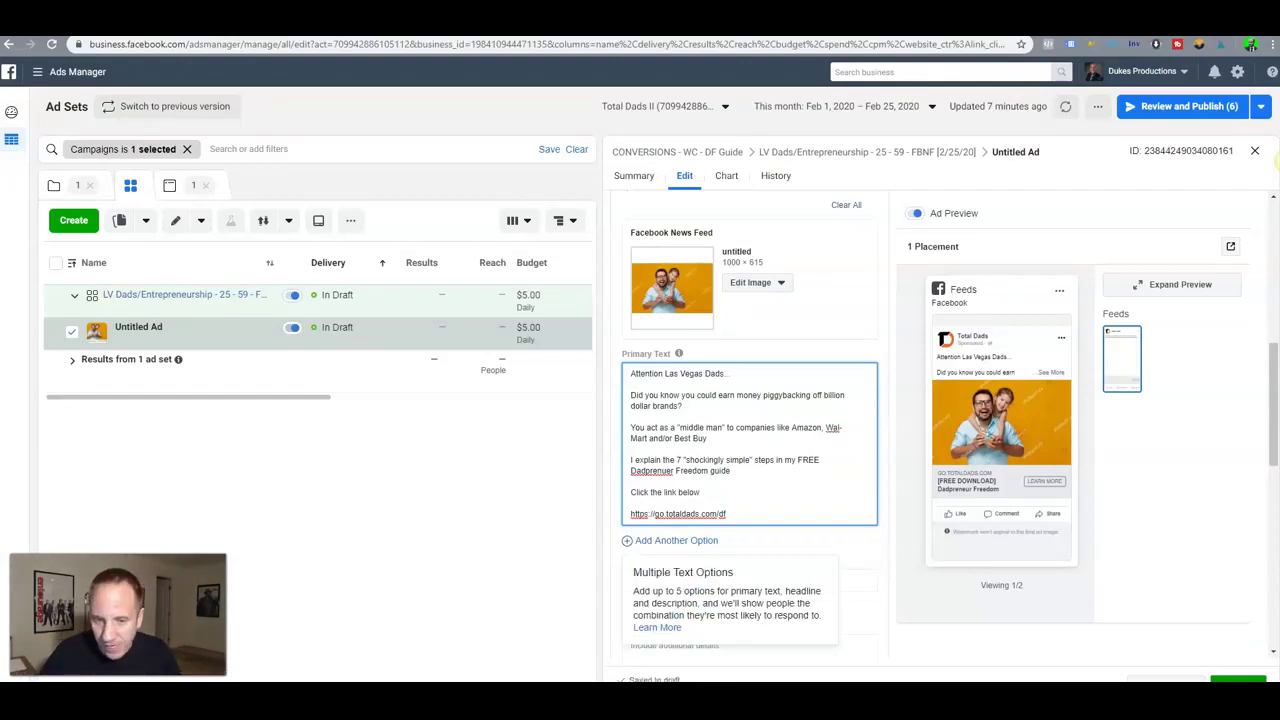
pyautogui.moveTo(655, 514); pyautogui.dragTo(675, 514)
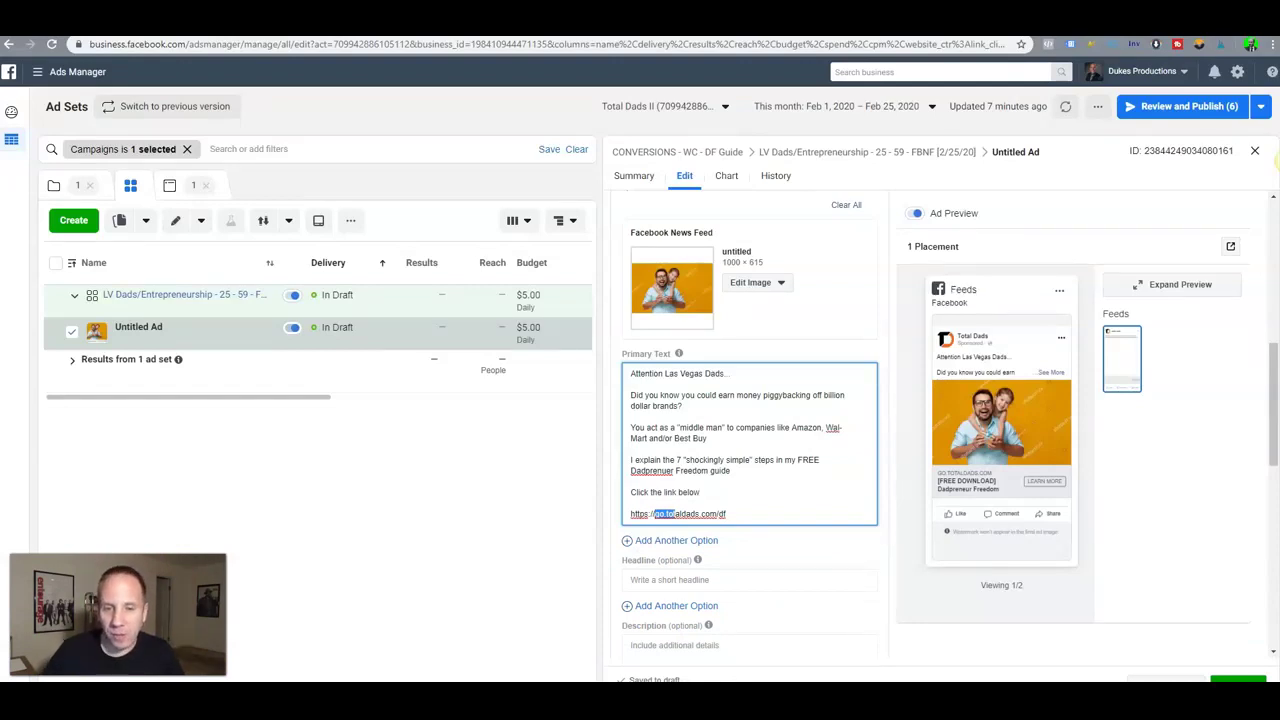
# Set the ad's headline to "[FREE DOWNLOAD] Dadprenuer Freedom Guide".
pyautogui.scroll(-1, 750, 420)
pyautogui.scroll(-1, 623, 425)
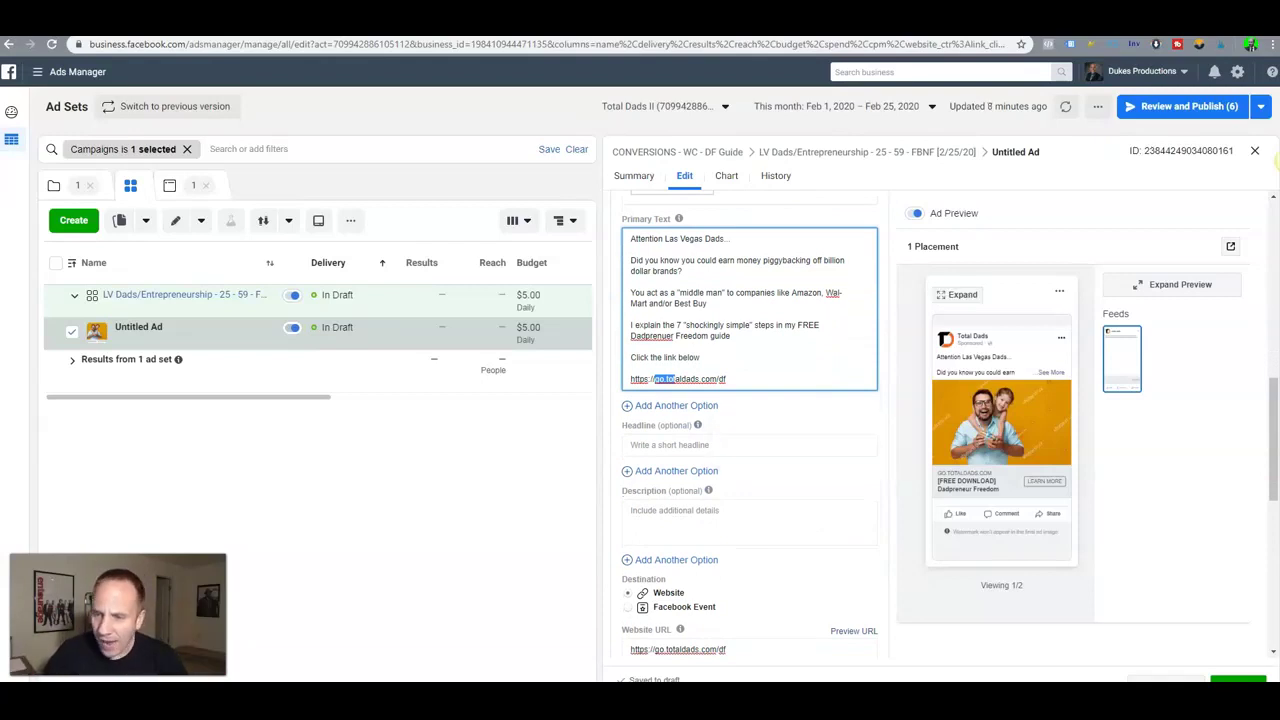
pyautogui.click(698, 445)
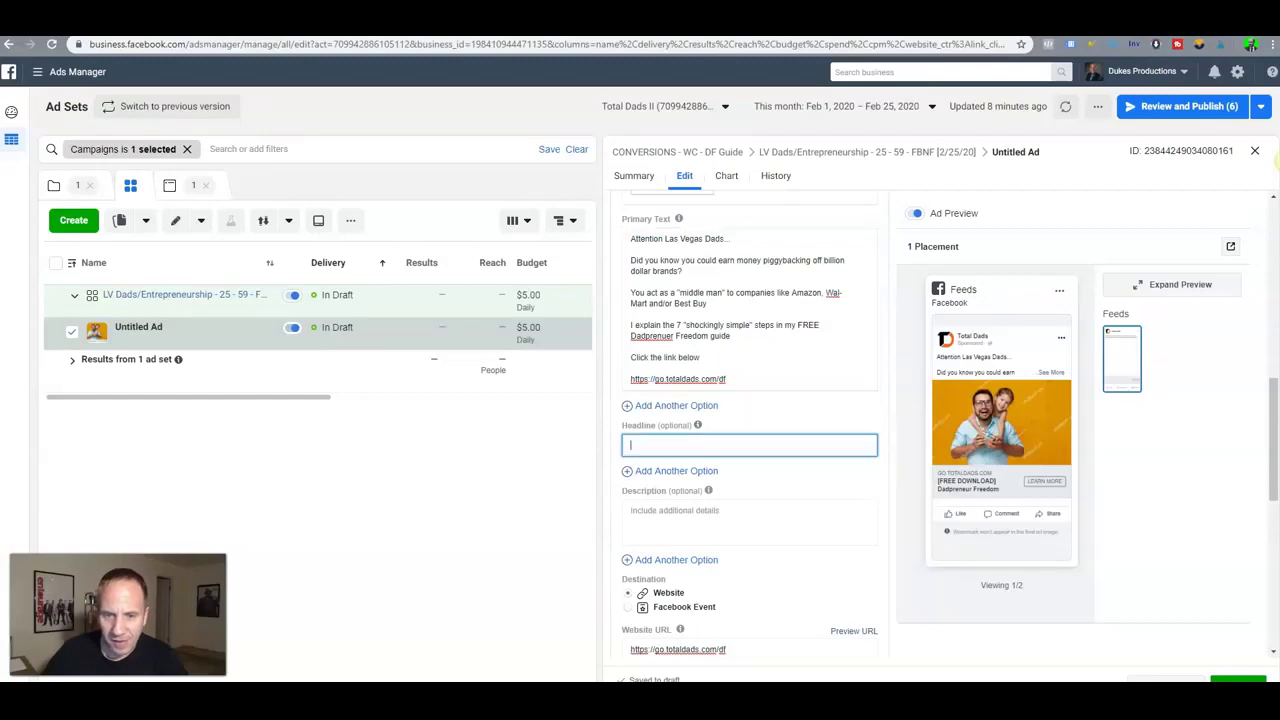
pyautogui.write('[FREE ')
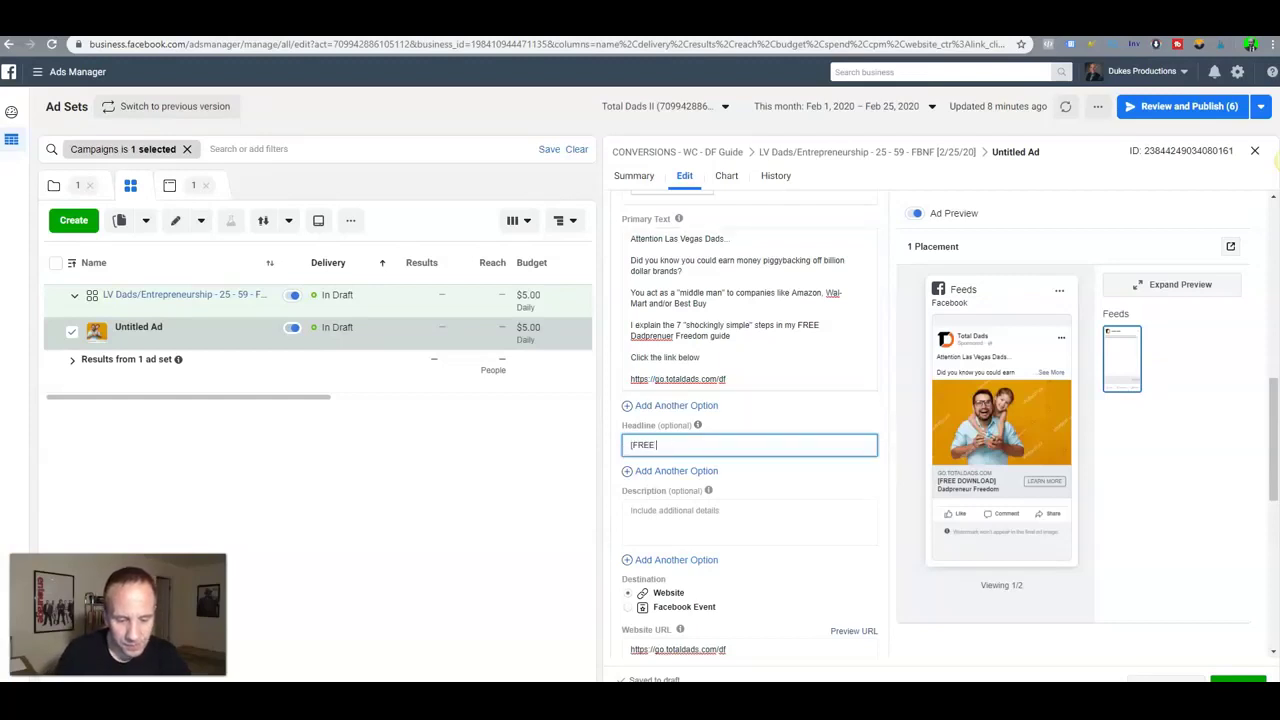
pyautogui.write('DOWNLOAD] D')
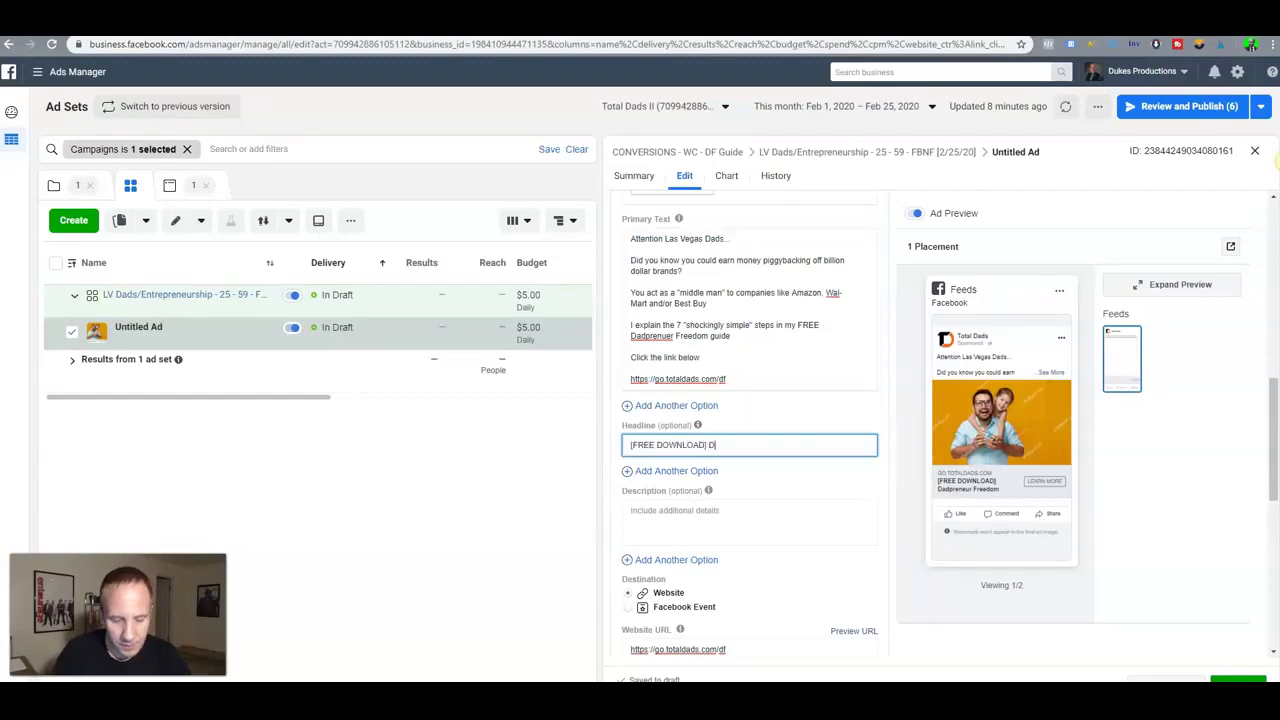
pyautogui.write('adprenuer Free')
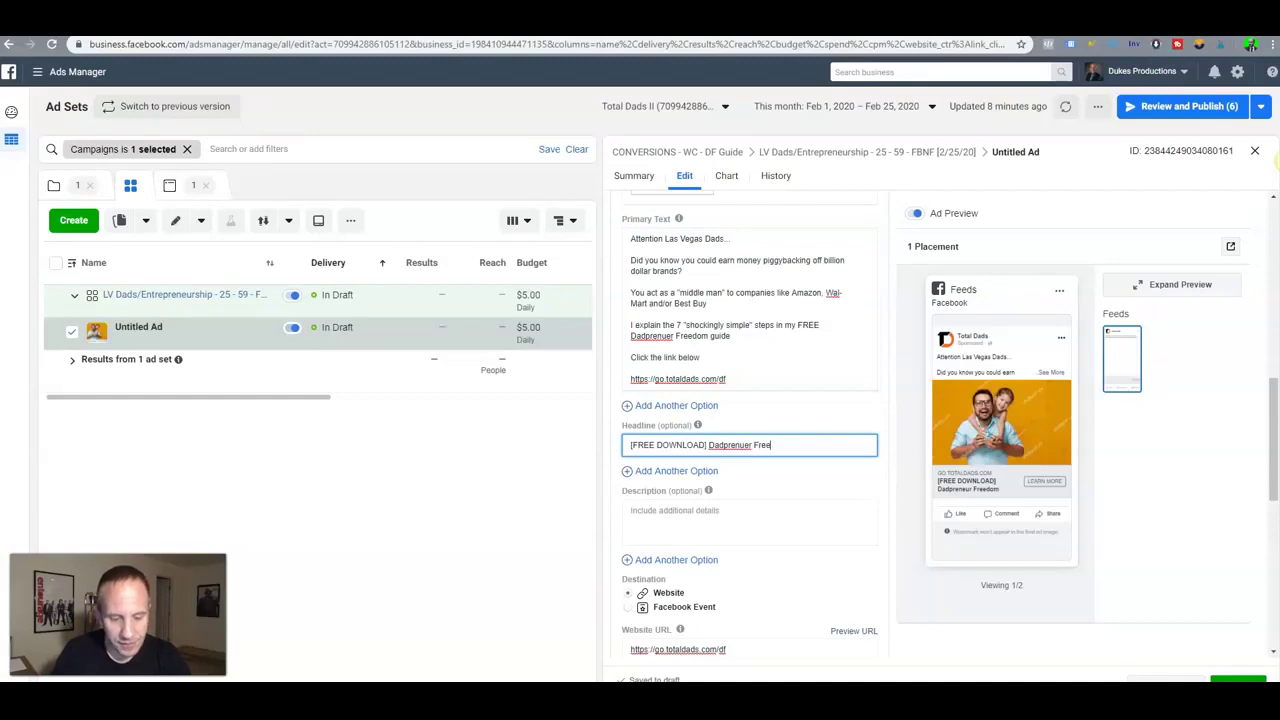
pyautogui.write('dom Guide')
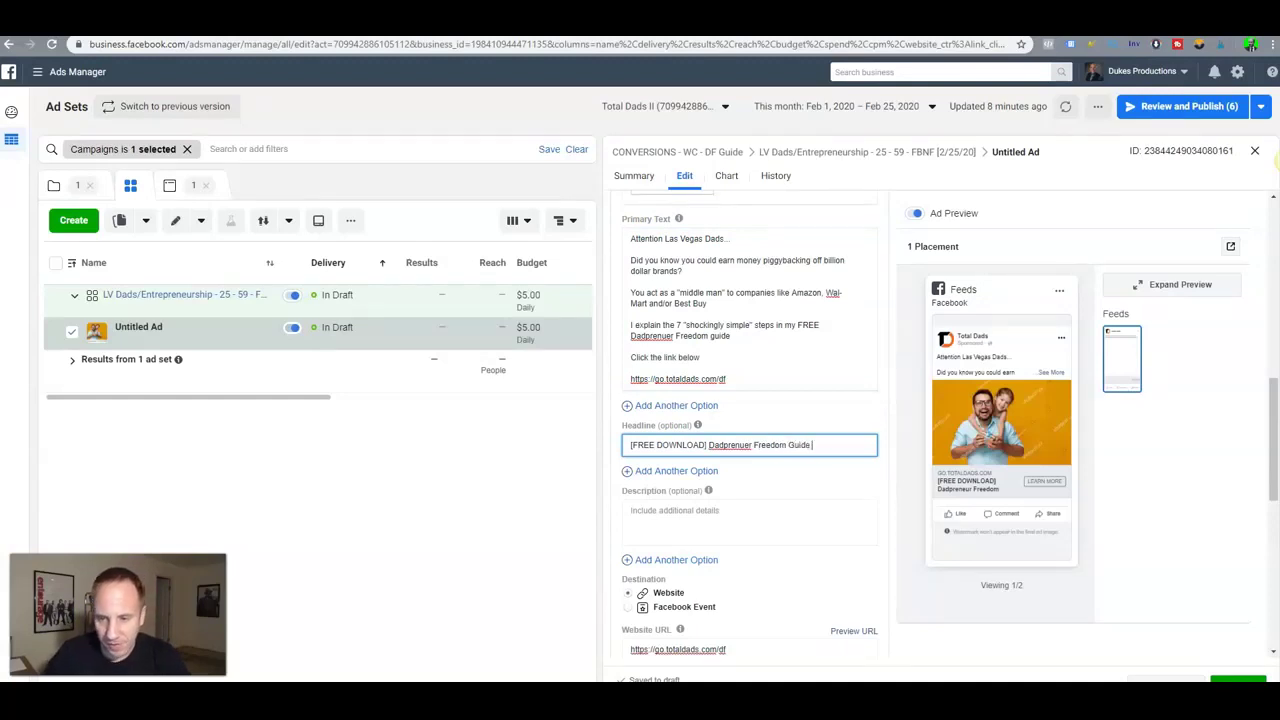
pyautogui.press('Tab')
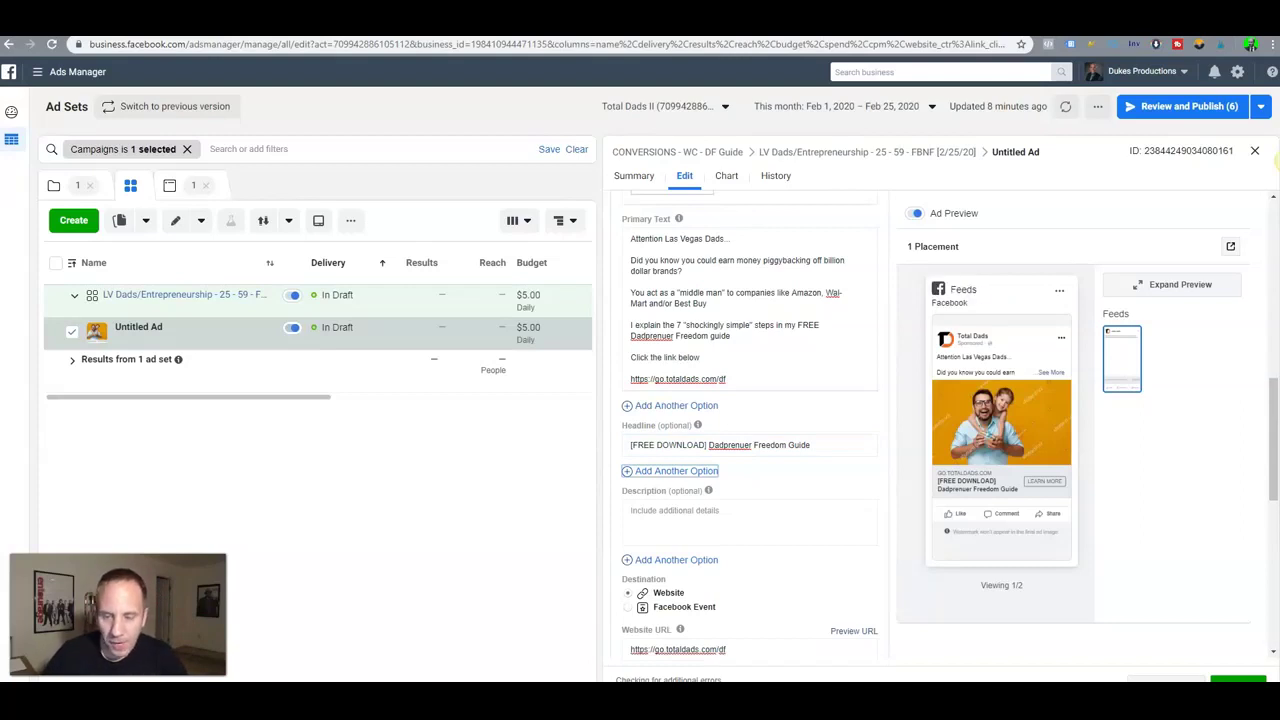
# Expand the ad preview and check the primary text and headline in the Mobile and Desktop News Feed.
pyautogui.scroll(-1, 750, 424)
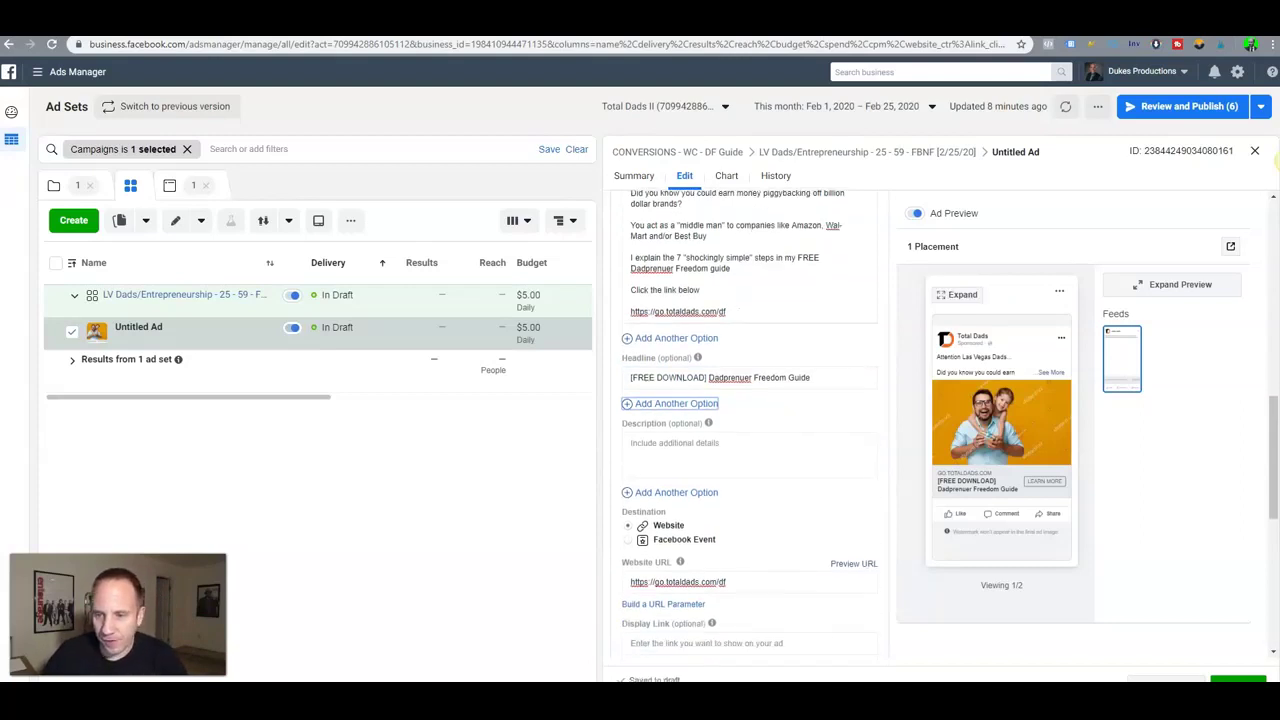
pyautogui.click(958, 294)
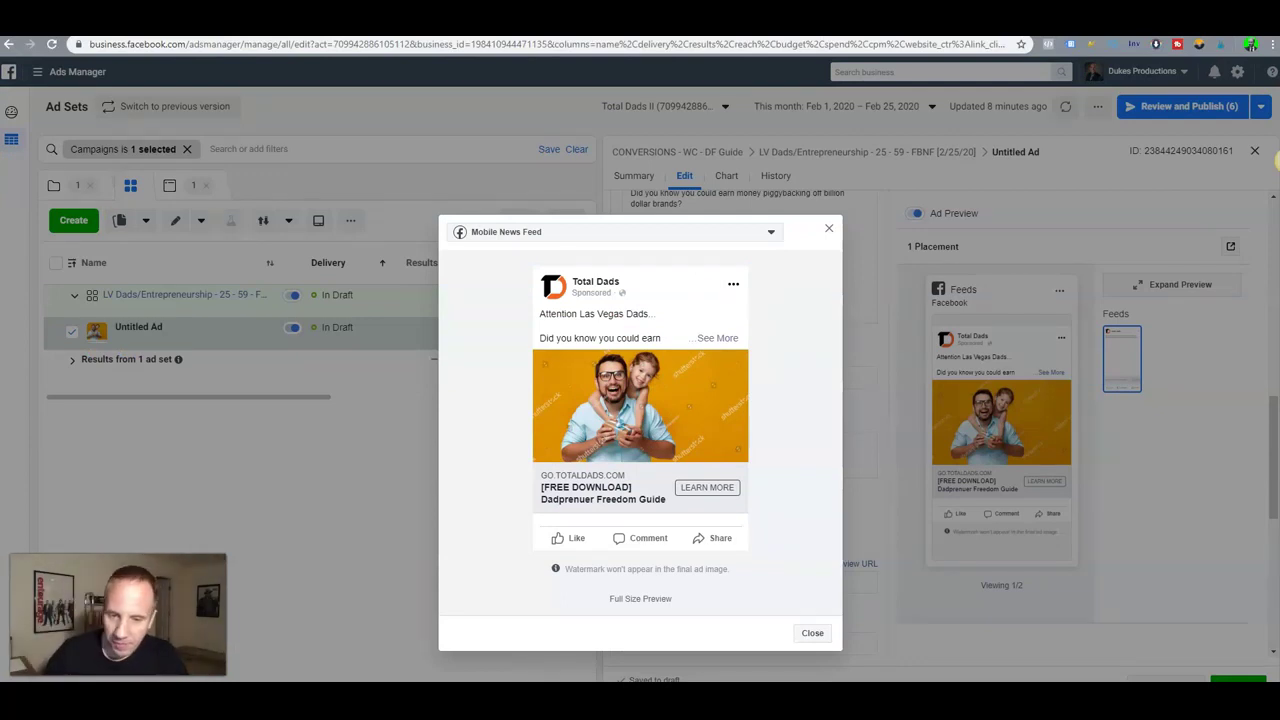
pyautogui.click(616, 232)
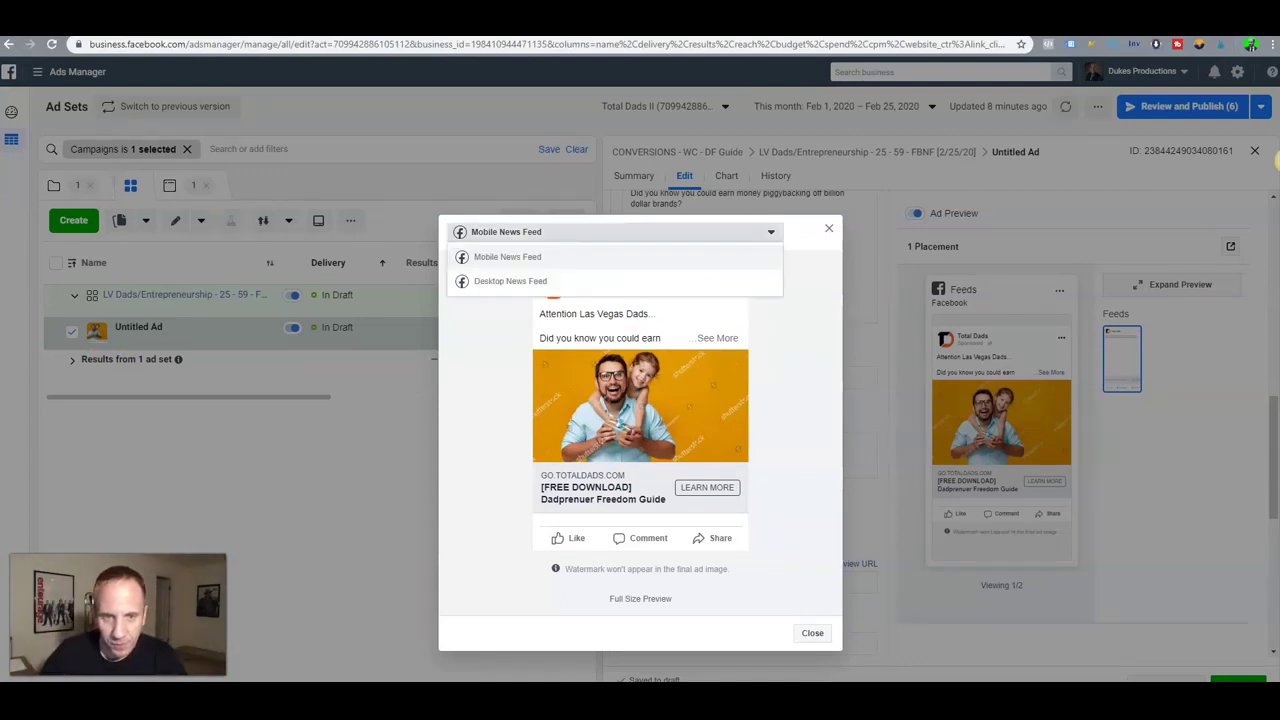
pyautogui.click(516, 281)
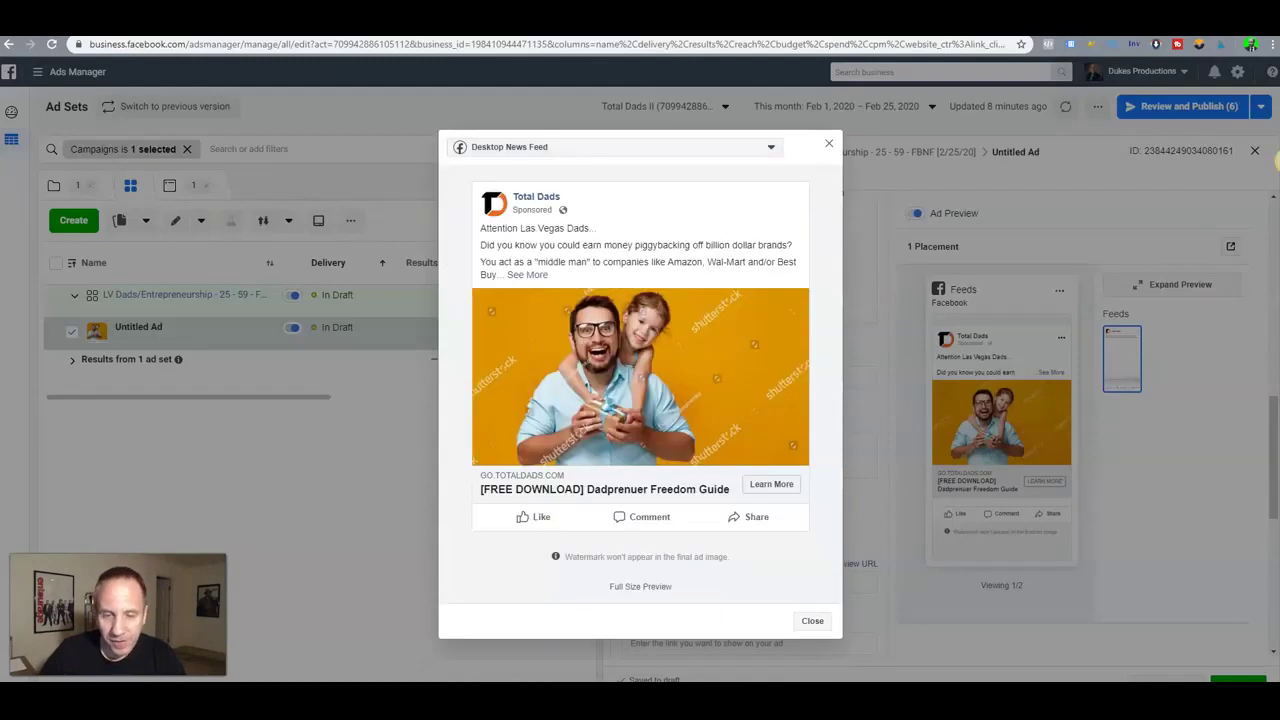
pyautogui.click(1279, 160)
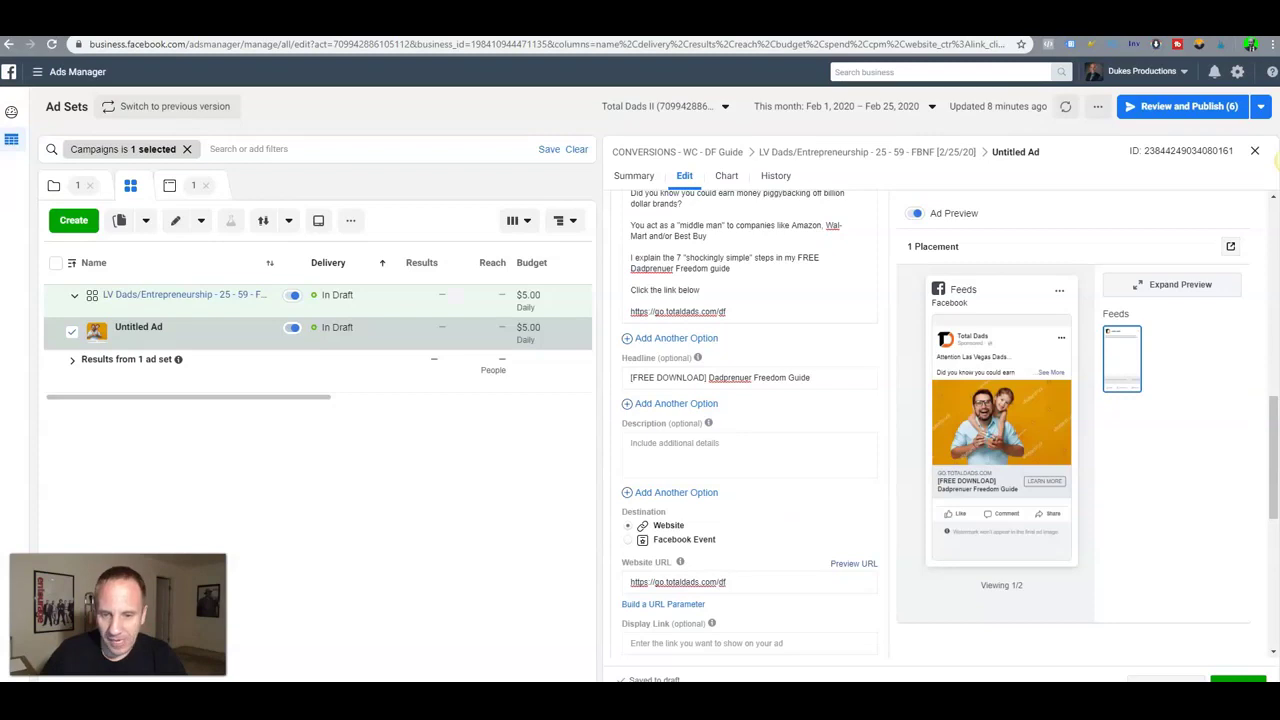
# Set the ad's description to "Learn how to piggyback off billion dollar brands".
pyautogui.click(722, 453)
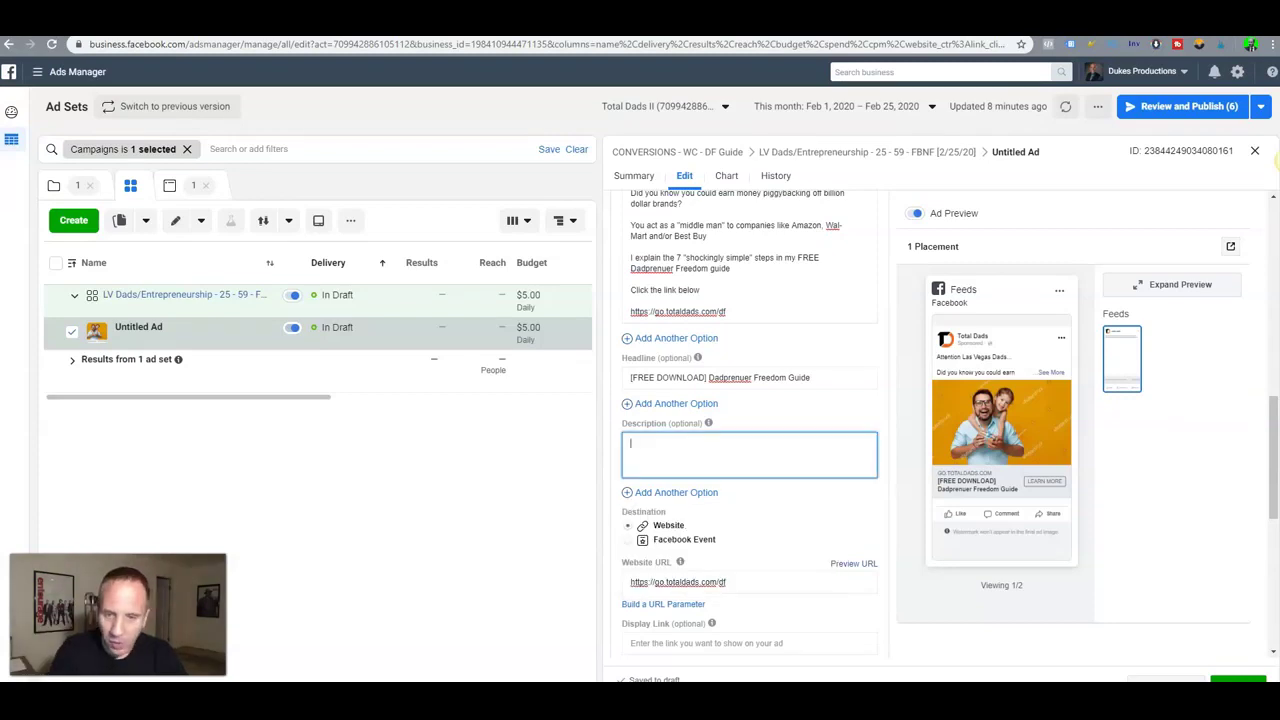
pyautogui.write('Down')
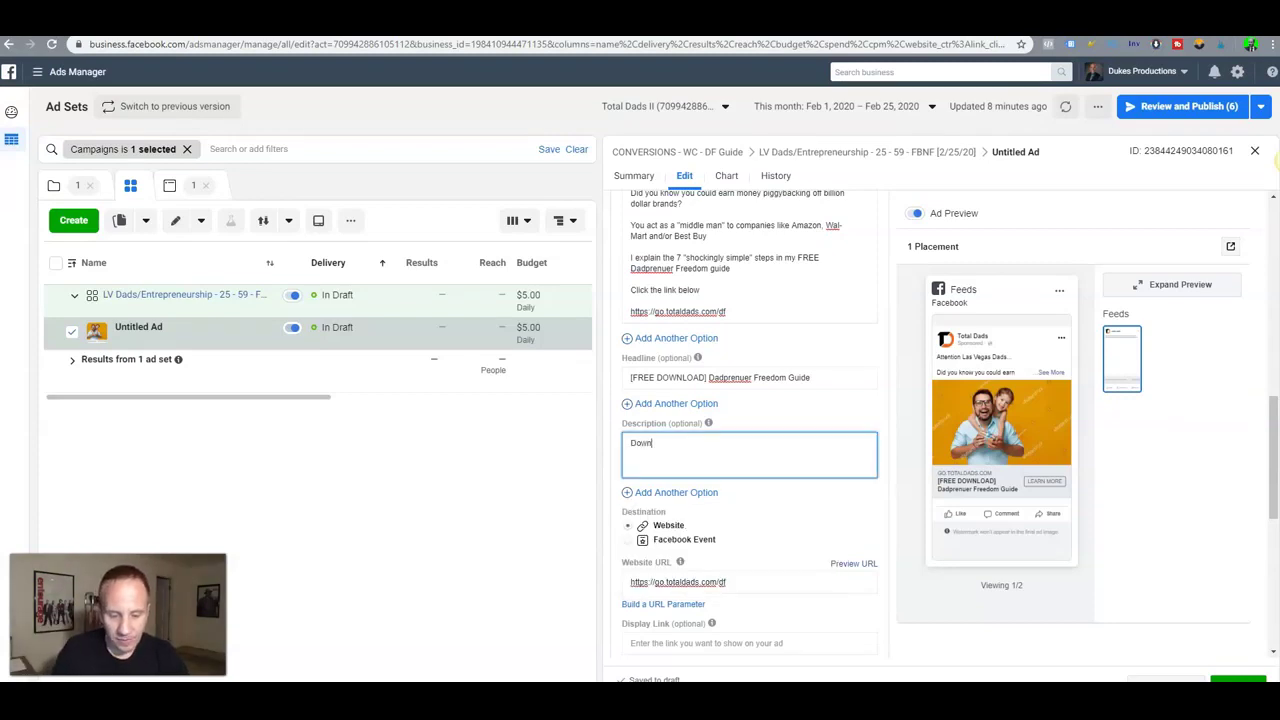
pyautogui.write('load my FR')
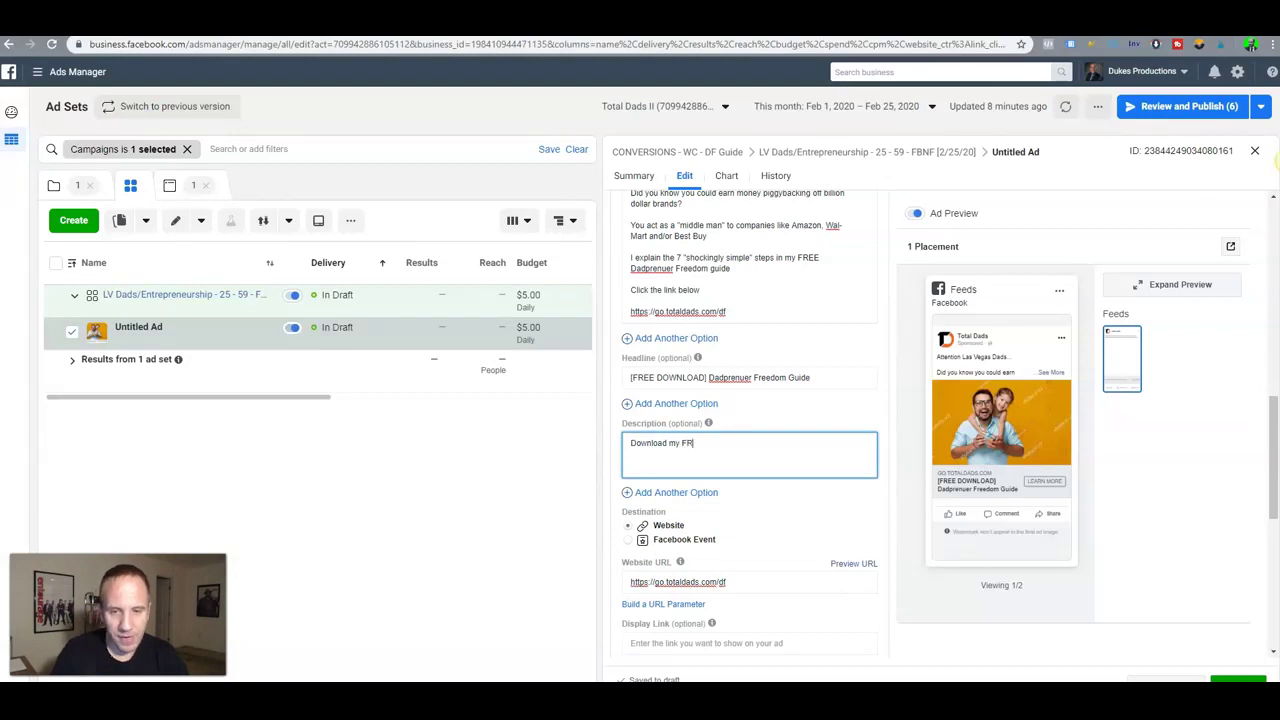
pyautogui.hotkey('ctrl', 'a')
pyautogui.write('Learn h')
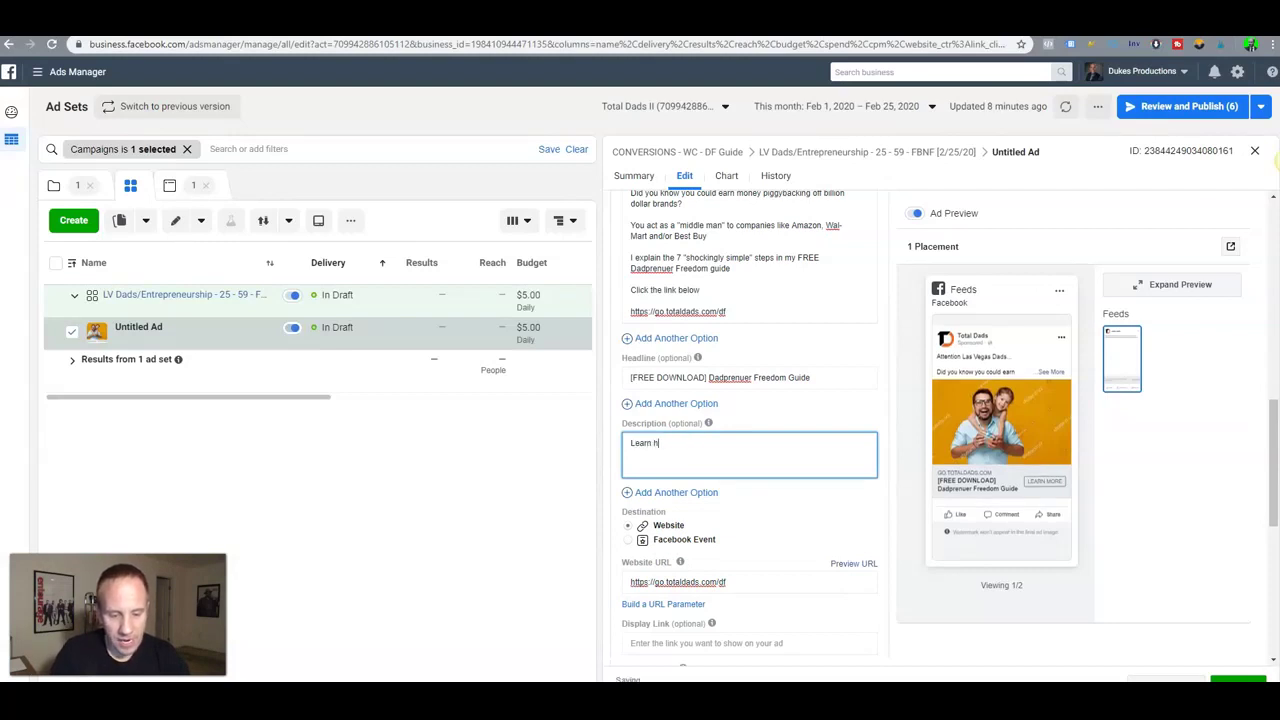
pyautogui.write('ow to piggyba')
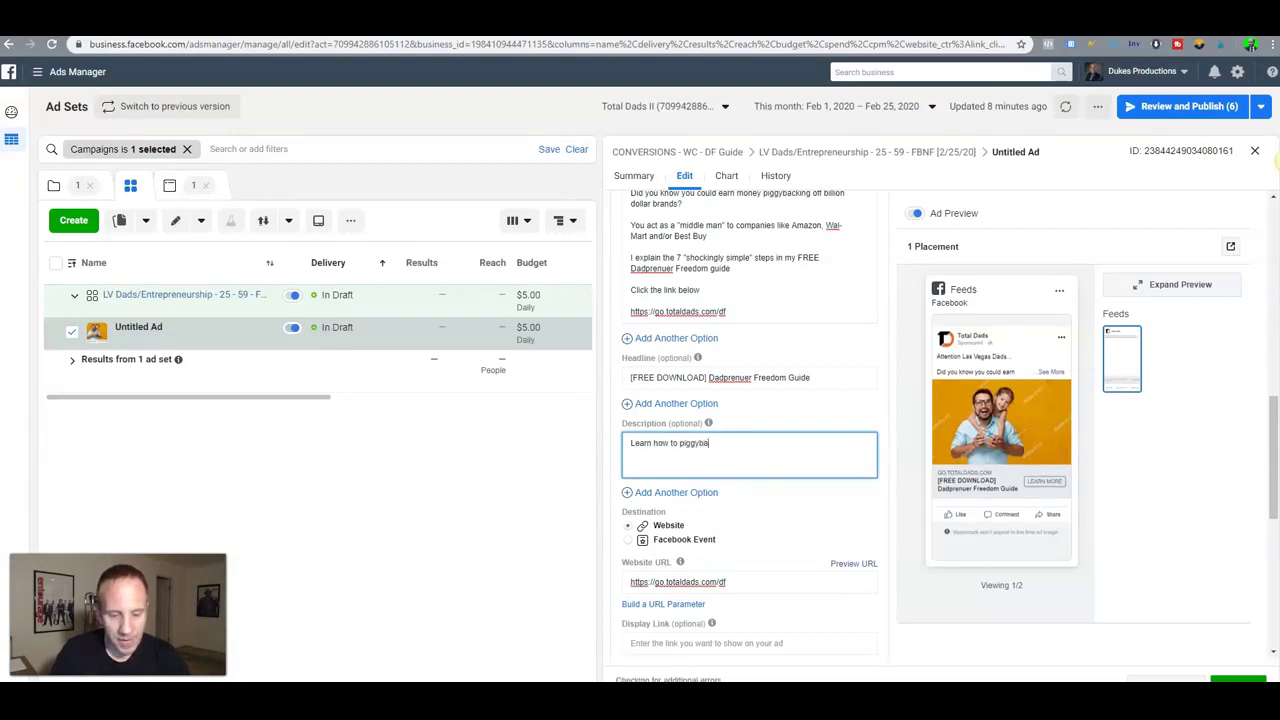
pyautogui.write('ck off bil')
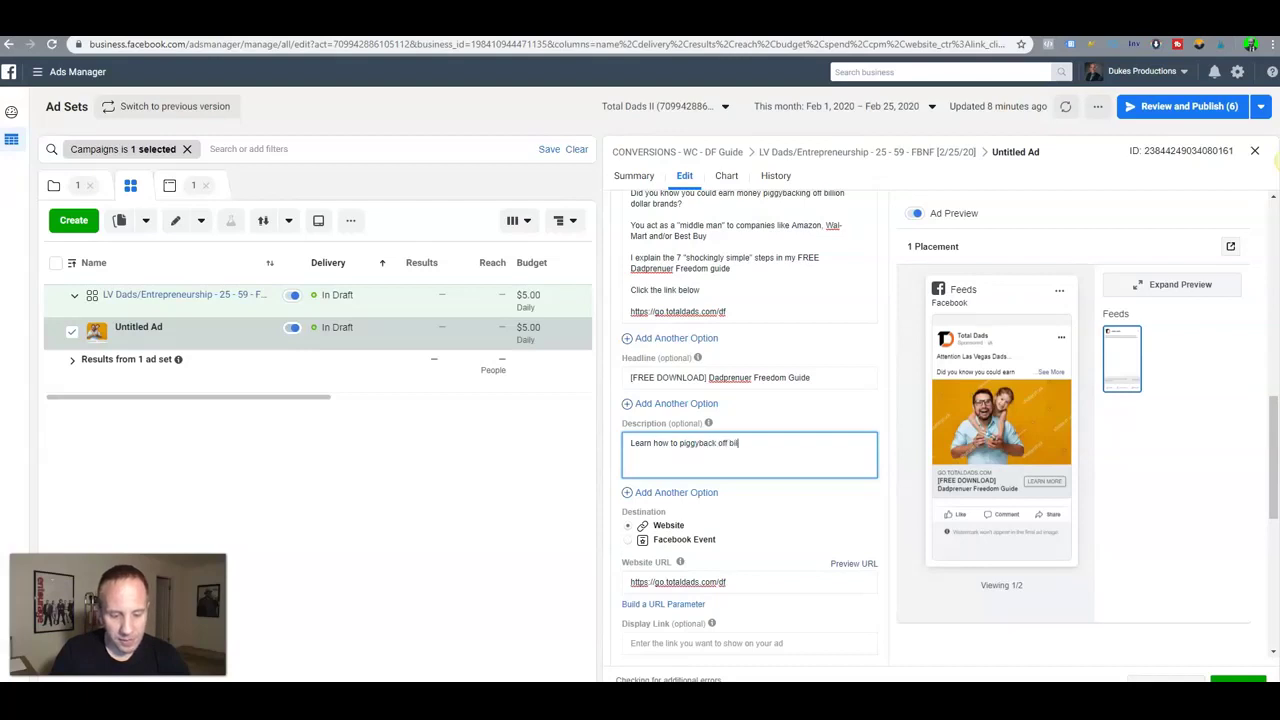
pyautogui.write('lion dollar brands')
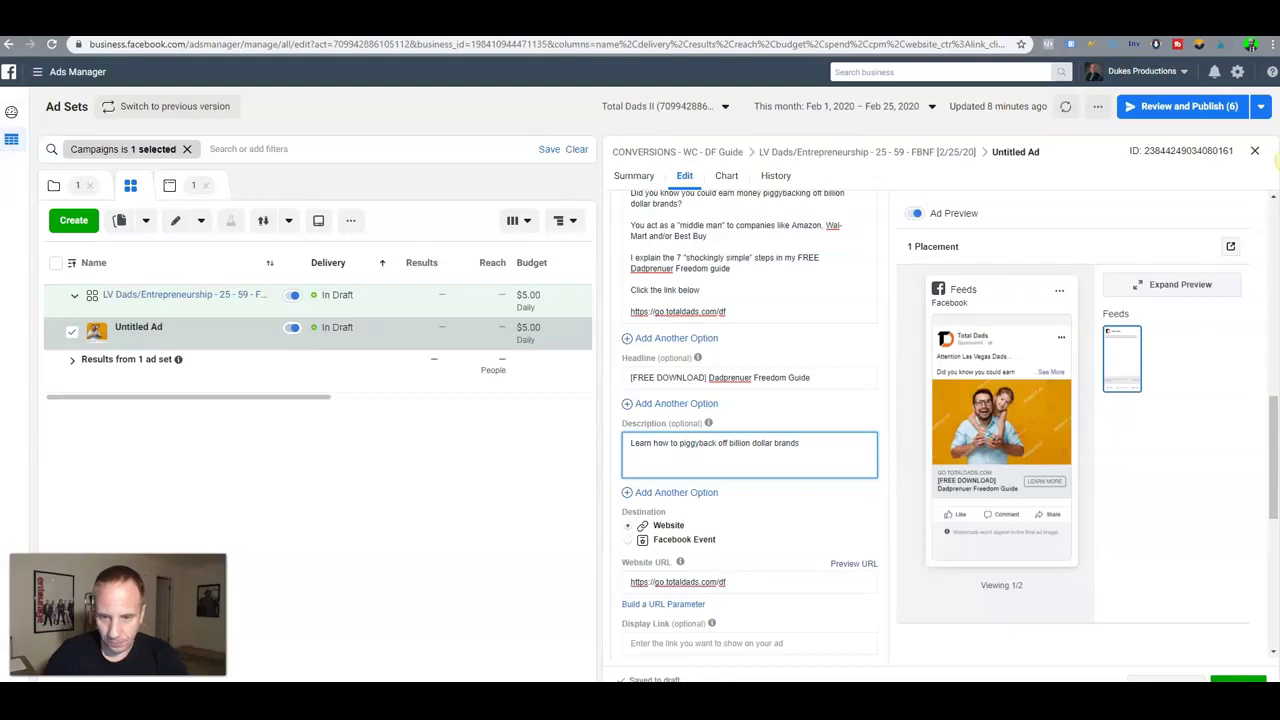
pyautogui.press('Tab')
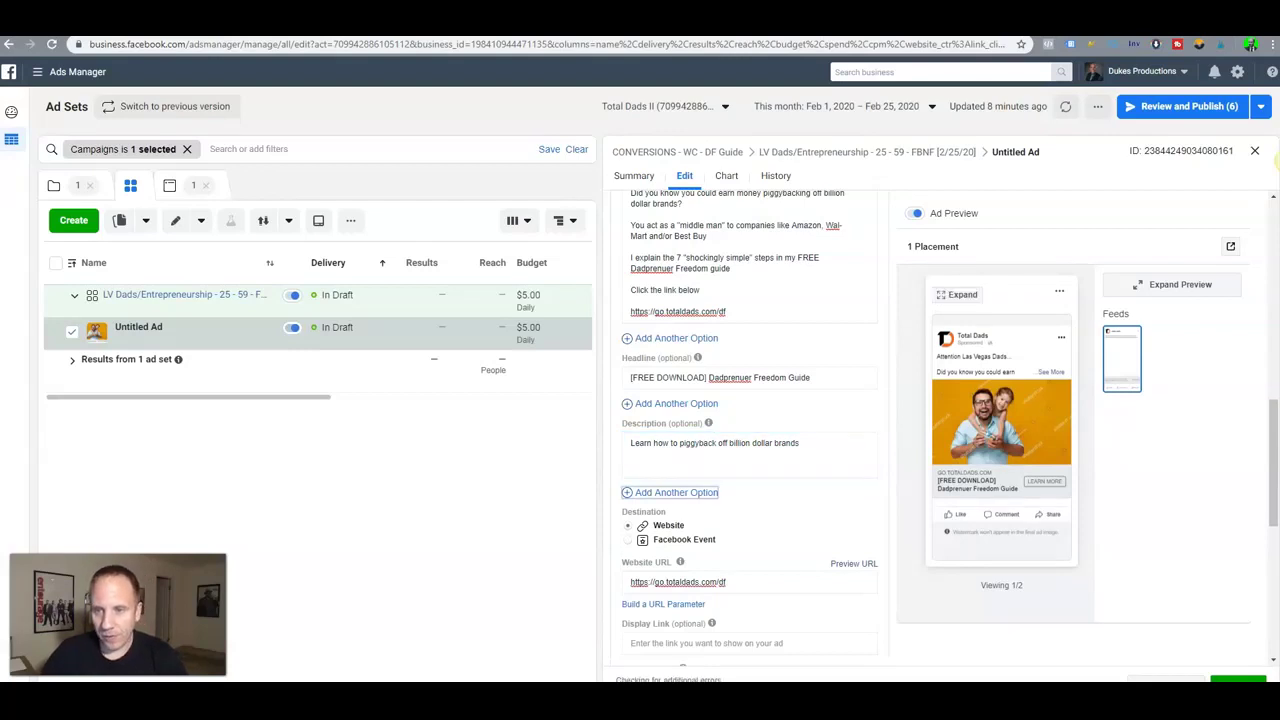
# Check the description in the expanded Mobile and Desktop News Feed previews and return to the ad's settings.
pyautogui.click(958, 295)
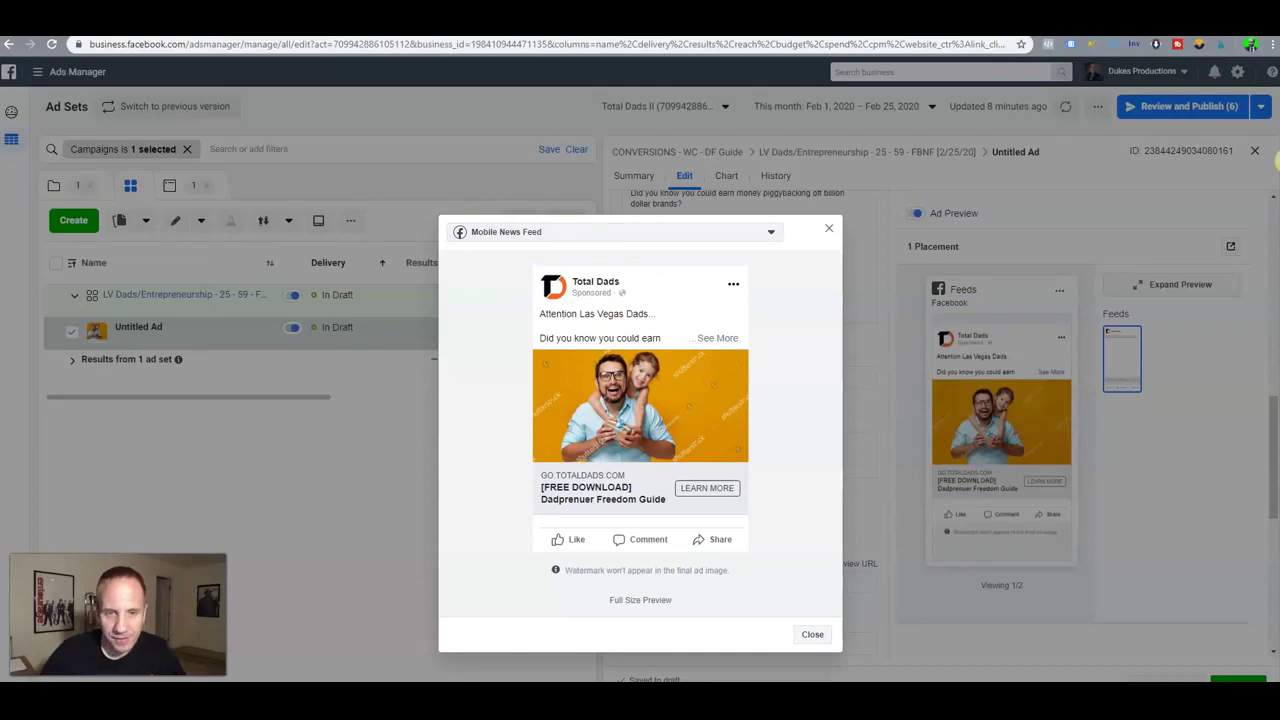
pyautogui.click(615, 232)
pyautogui.click(516, 281)
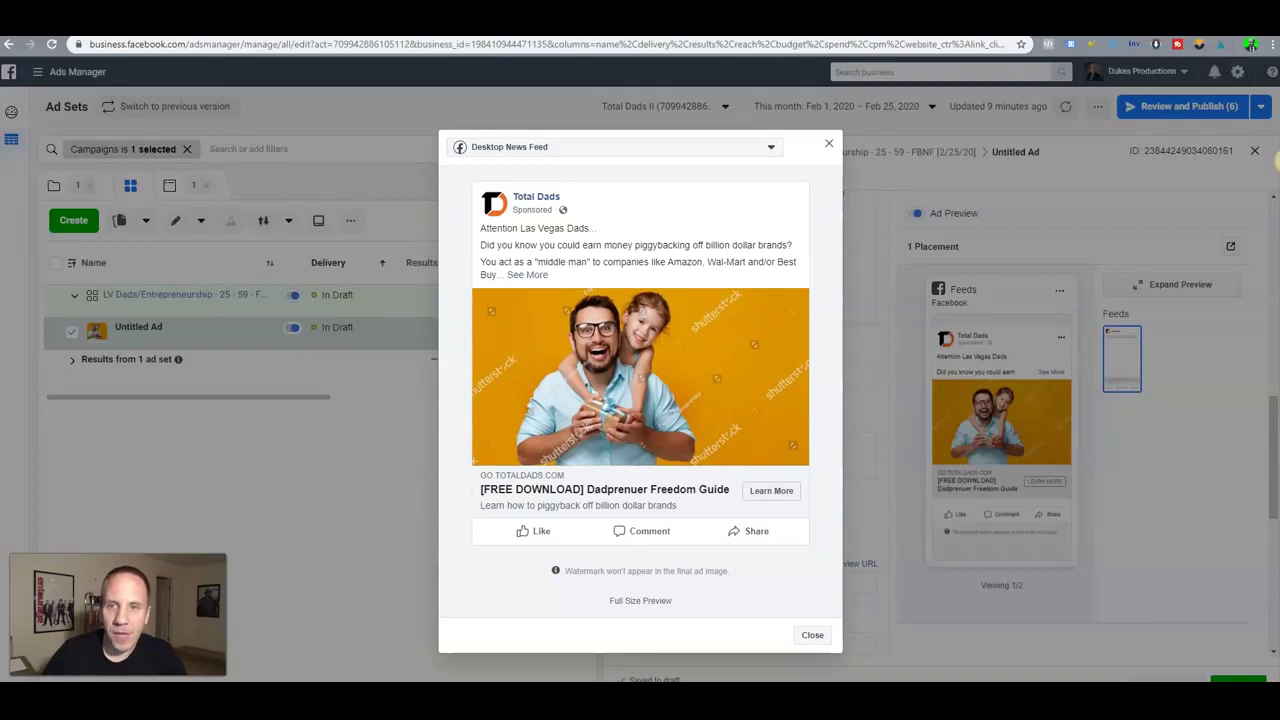
pyautogui.click(1279, 160)
pyautogui.scroll(10, 1279, 160)
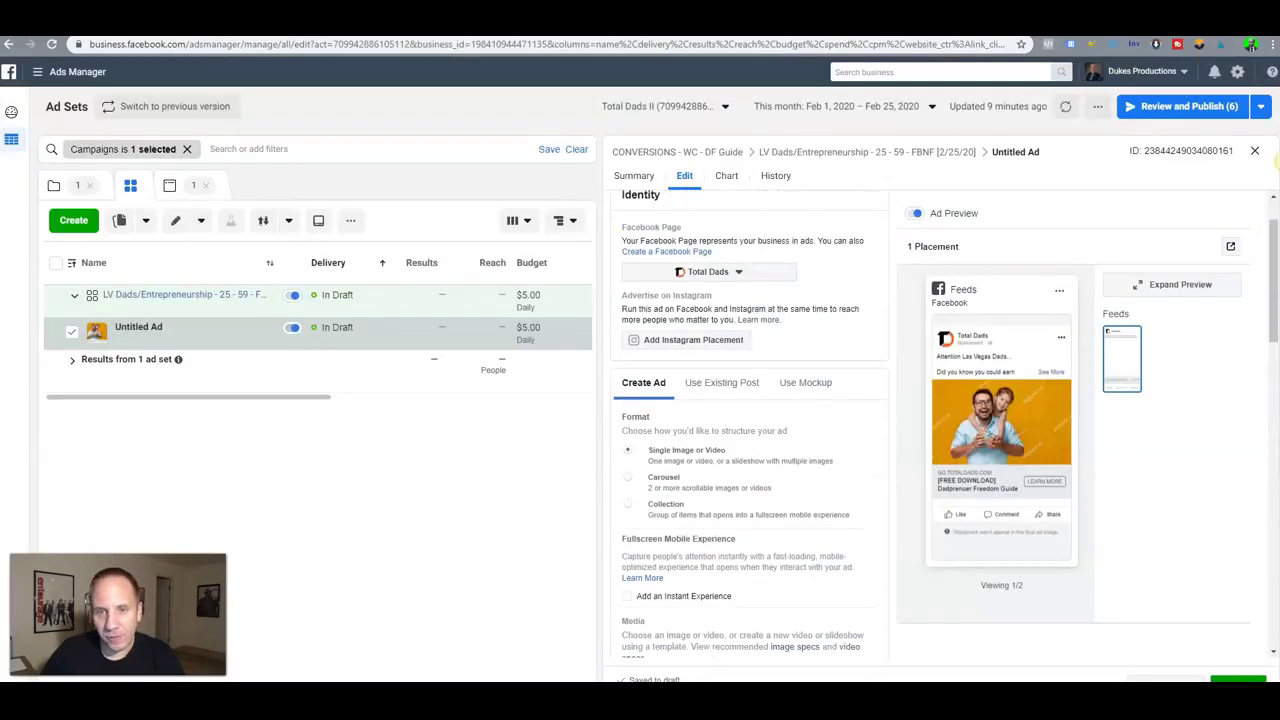
# Rename the ad "Smiling Dad - Yellow BG" and publish it with its campaign and ad set.
pyautogui.tripleClick(711, 219)
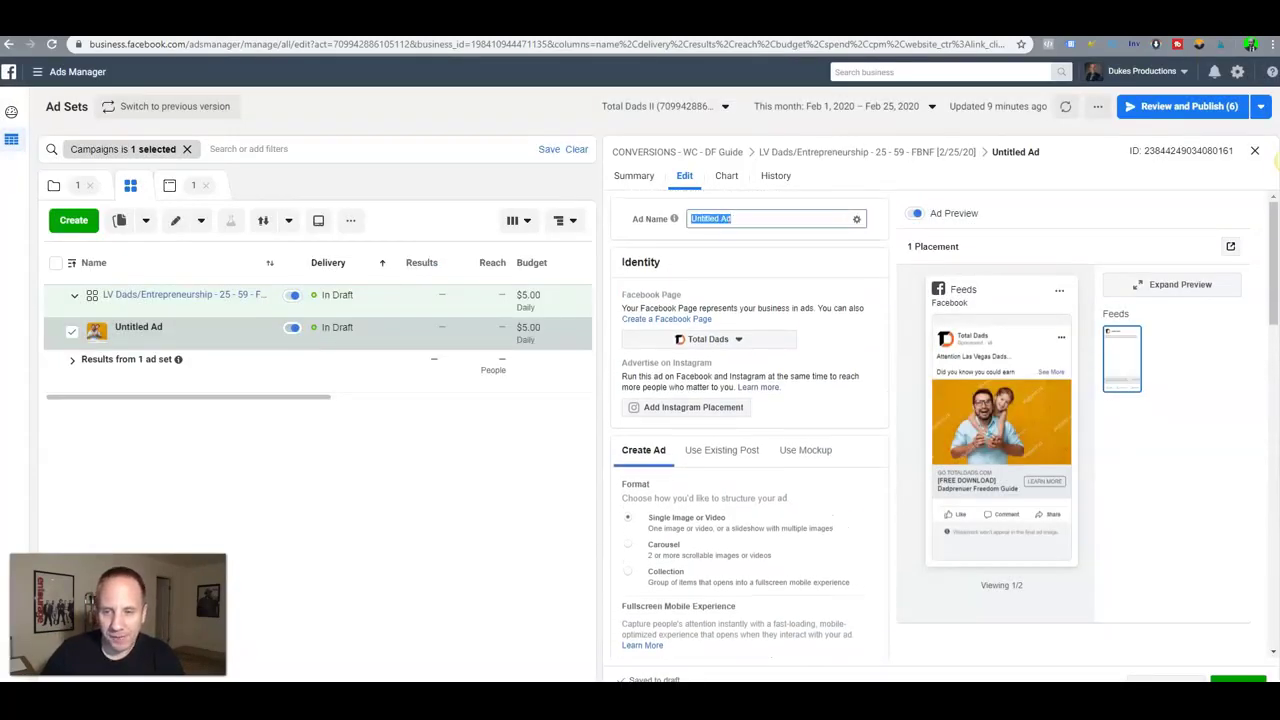
pyautogui.write('S')
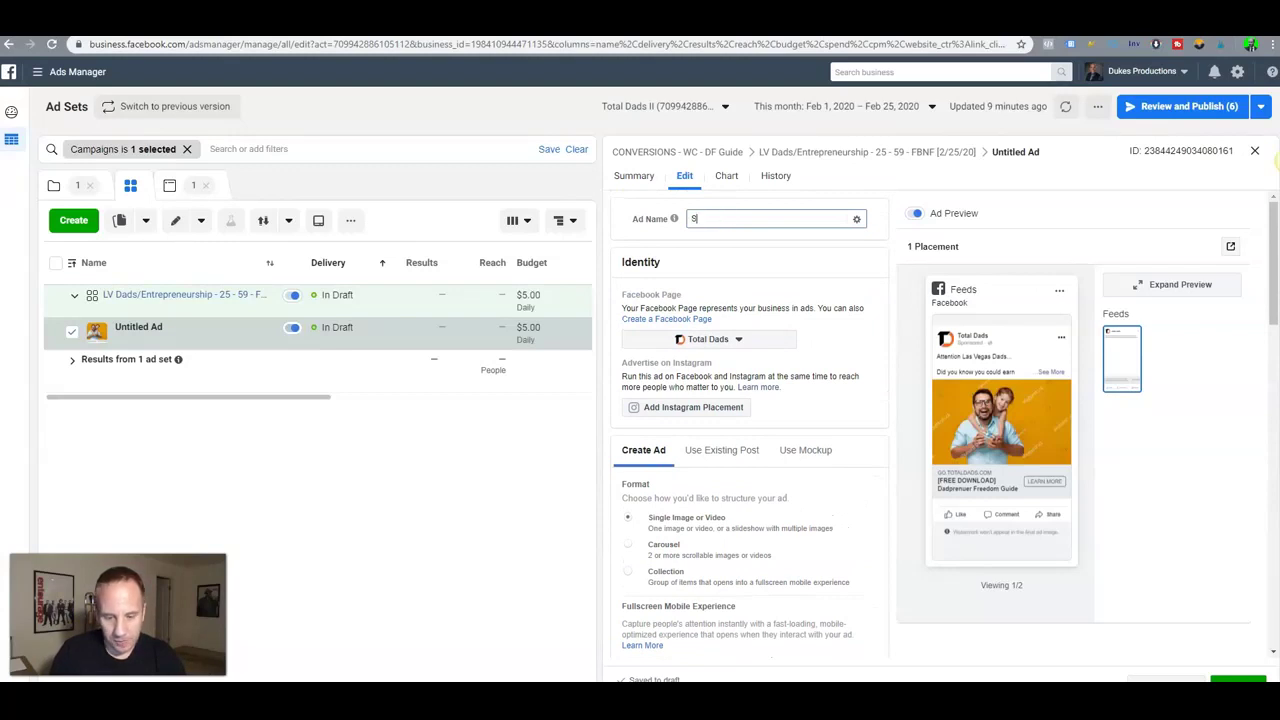
pyautogui.write('miling Dad -')
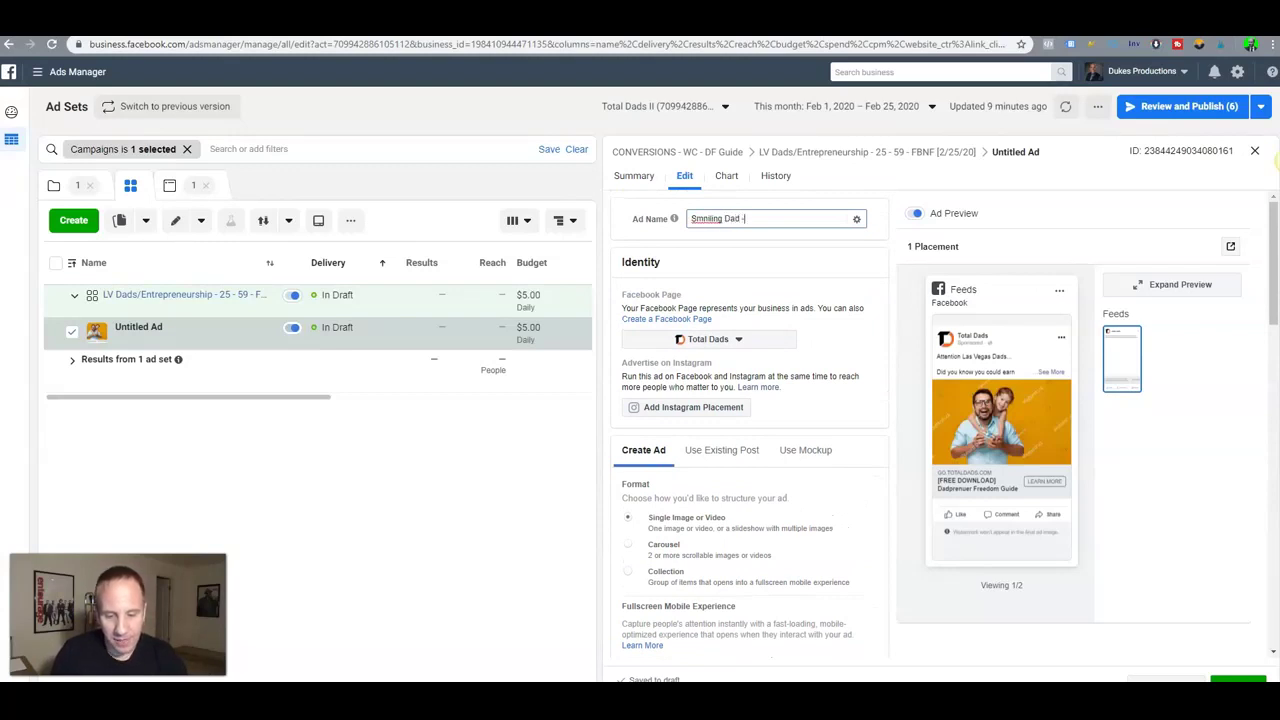
pyautogui.write(' Yellow BG')
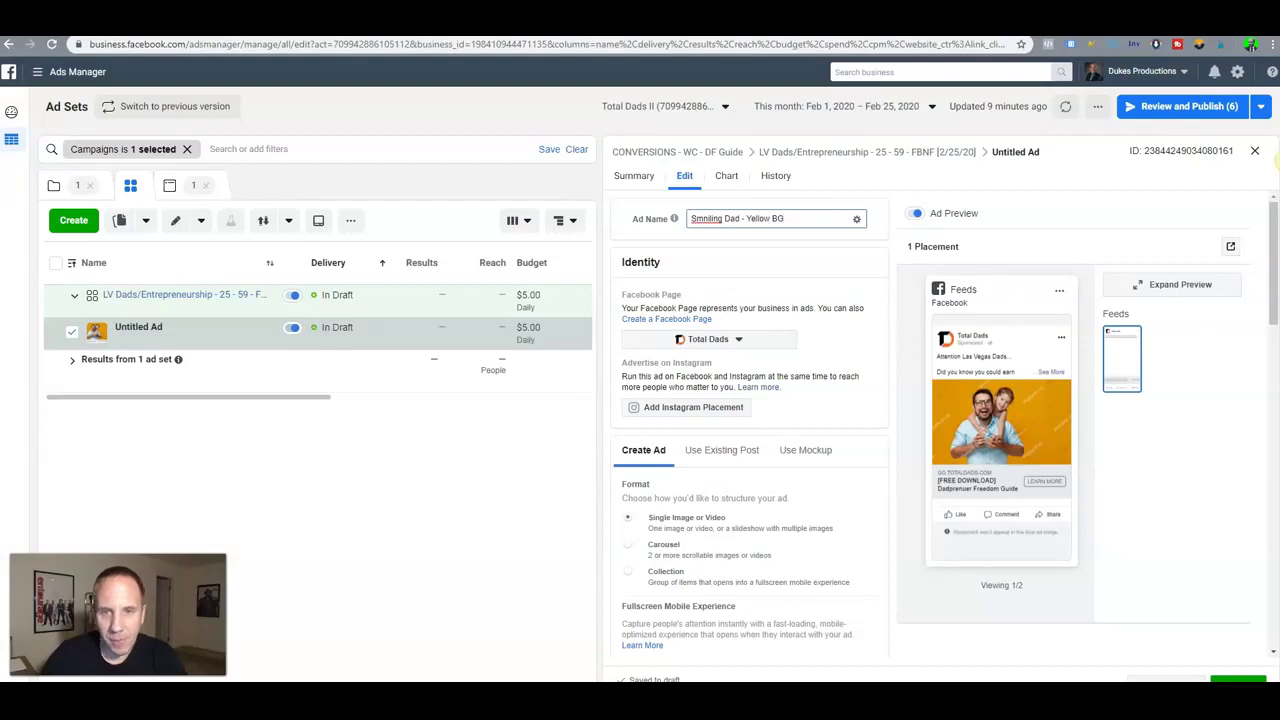
pyautogui.rightClick(712, 221)
pyautogui.click(722, 219)
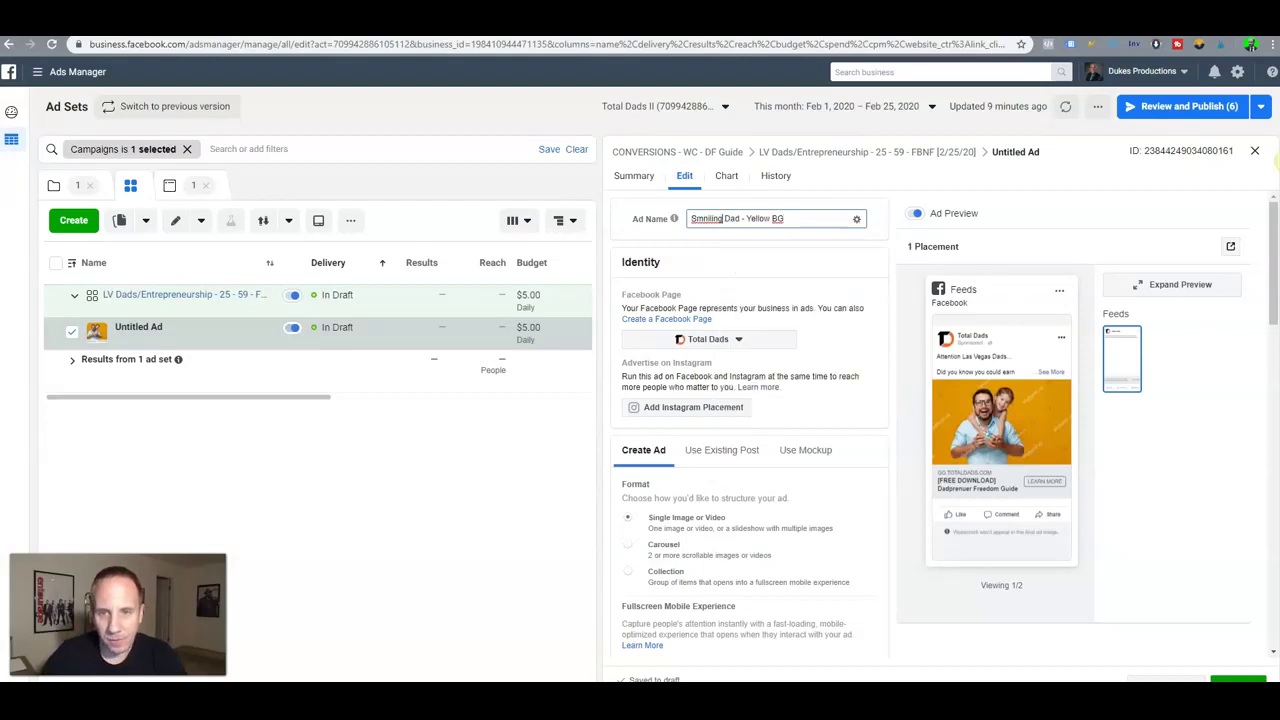
pyautogui.rightClick(712, 220)
pyautogui.click(735, 231)
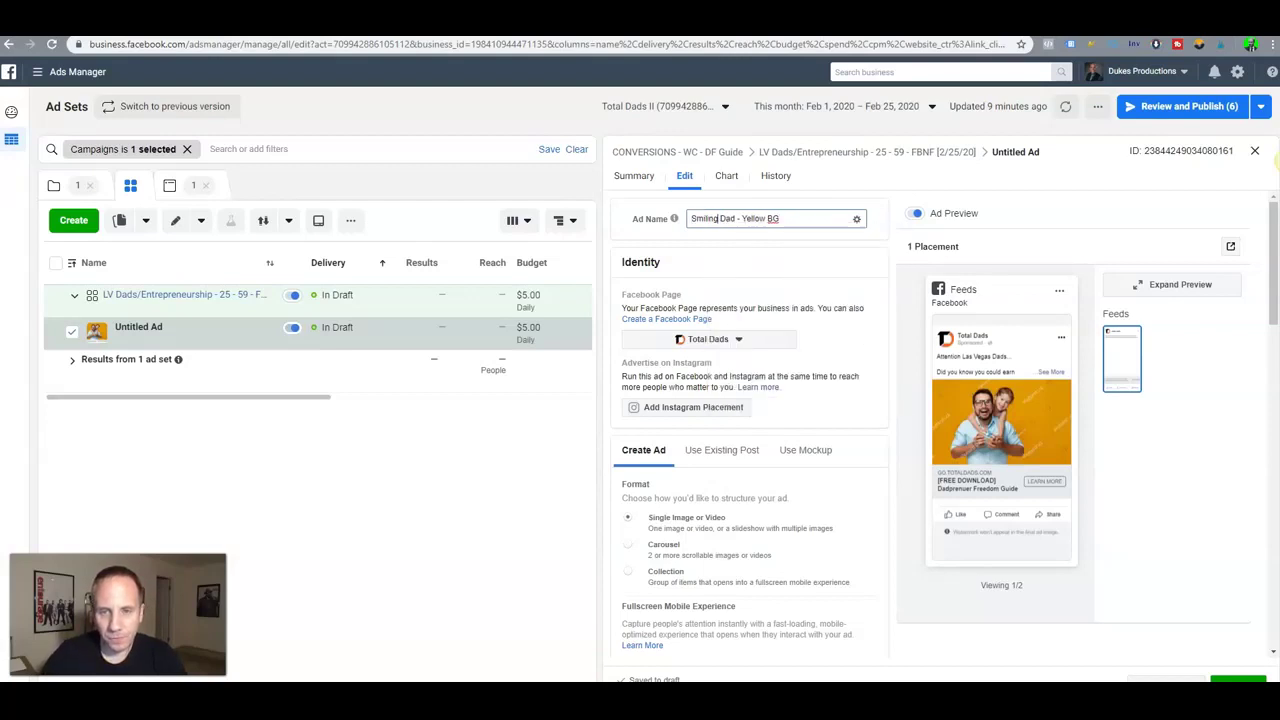
pyautogui.press('Tab')
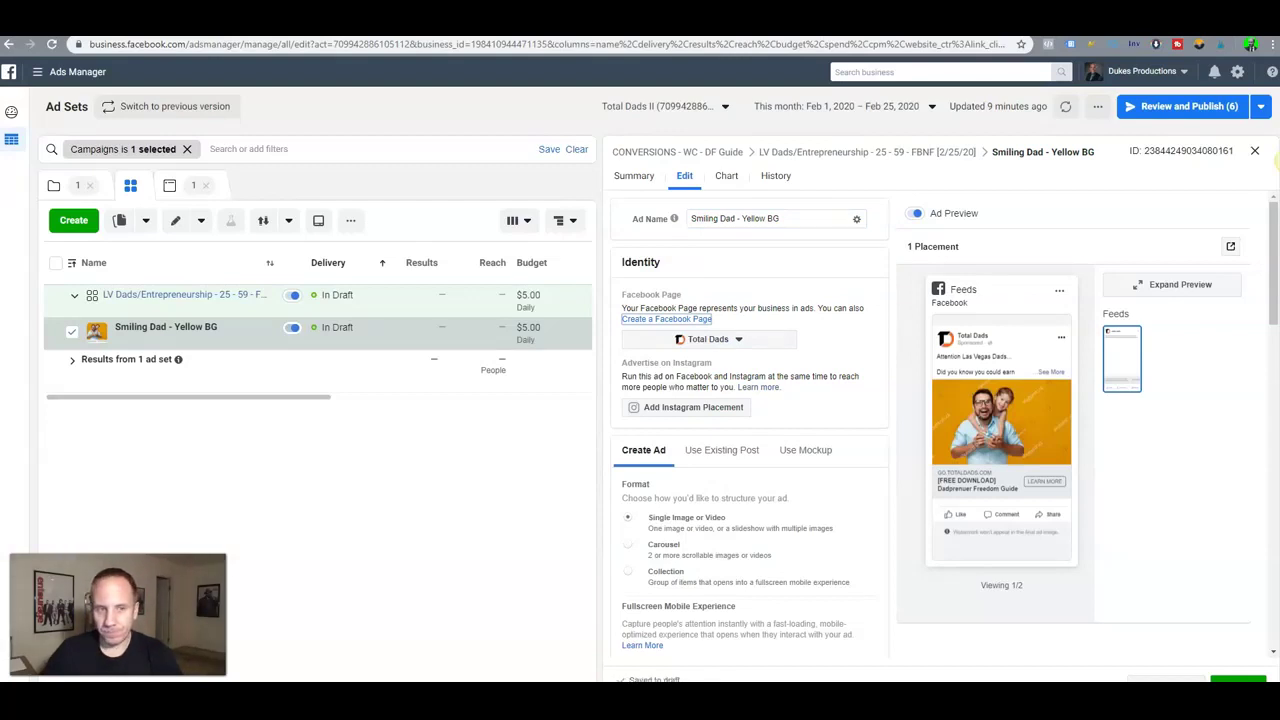
pyautogui.click(1237, 680)
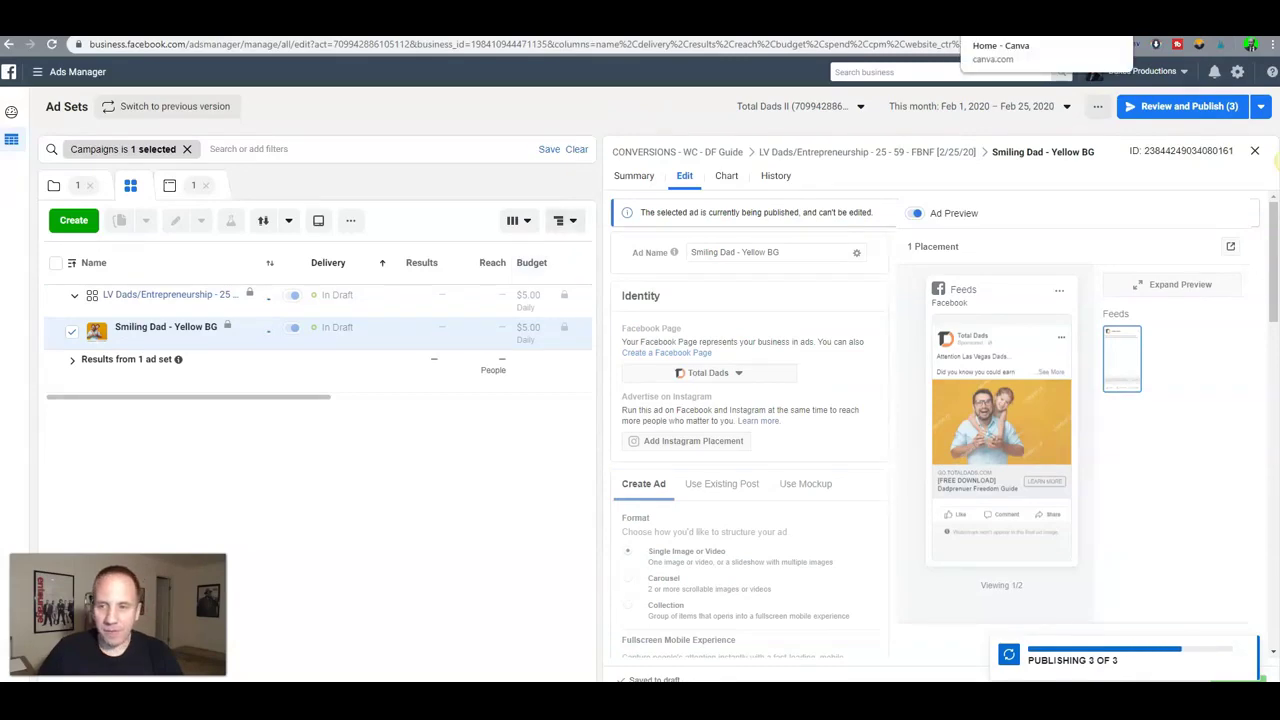
# Switch to Canva and search for the "Facebook Ad" design type to list its templates.
pyautogui.click(1005, 18)
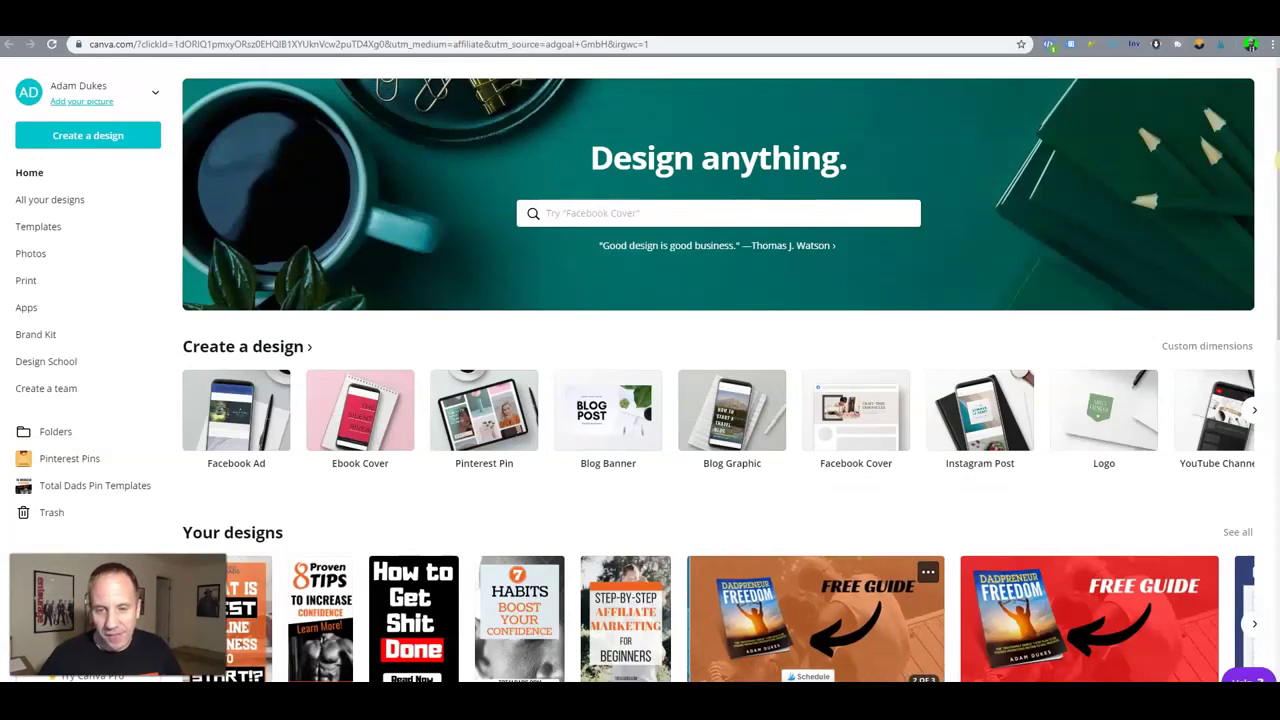
pyautogui.click(700, 213)
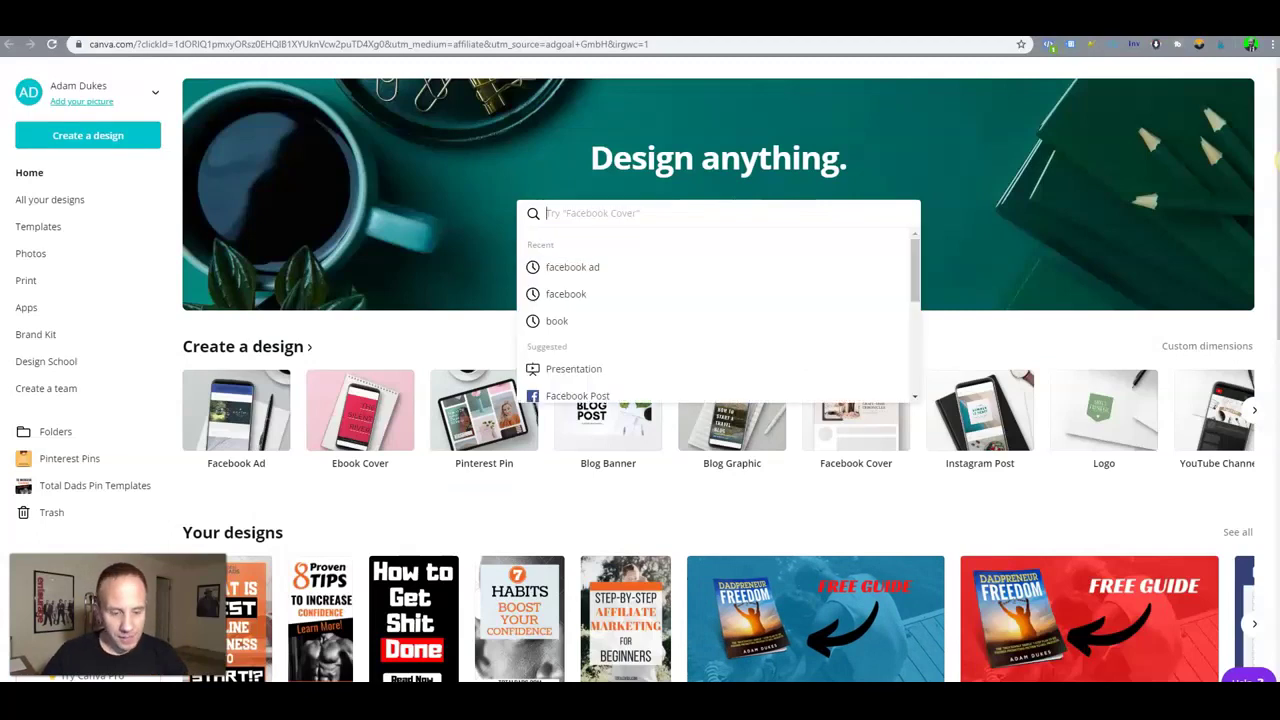
pyautogui.write('facebook ad')
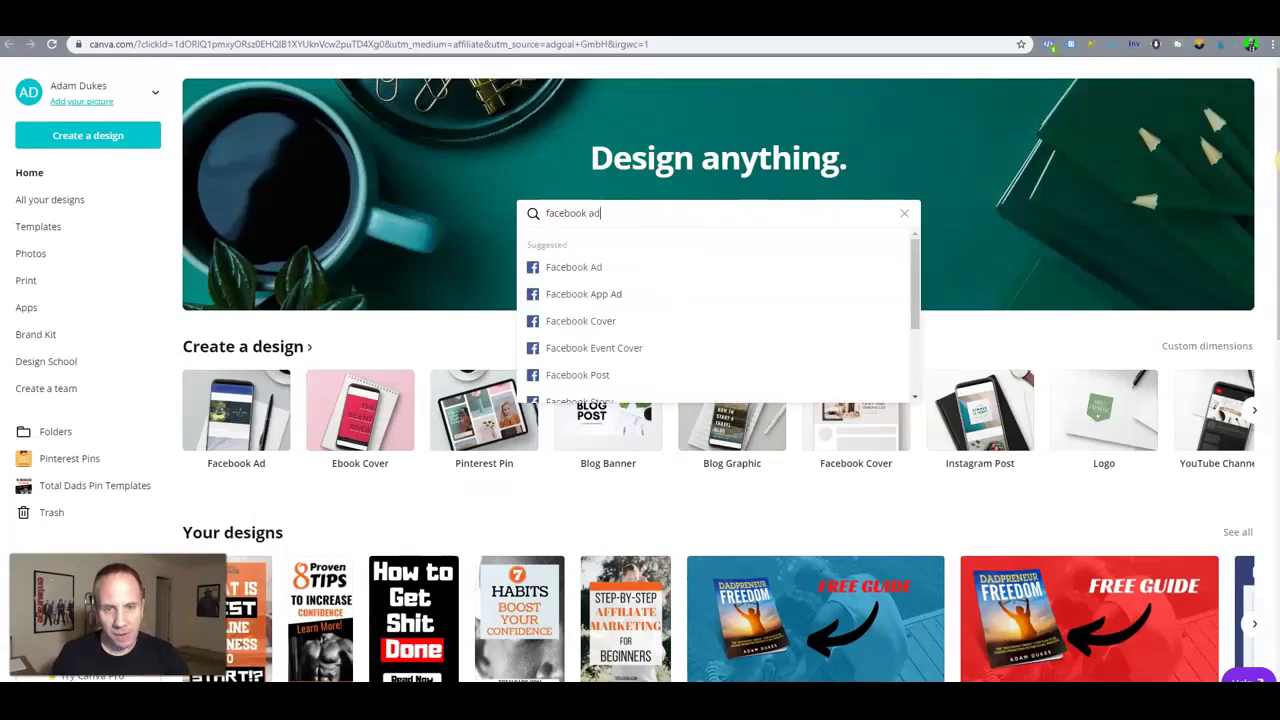
pyautogui.click(600, 267)
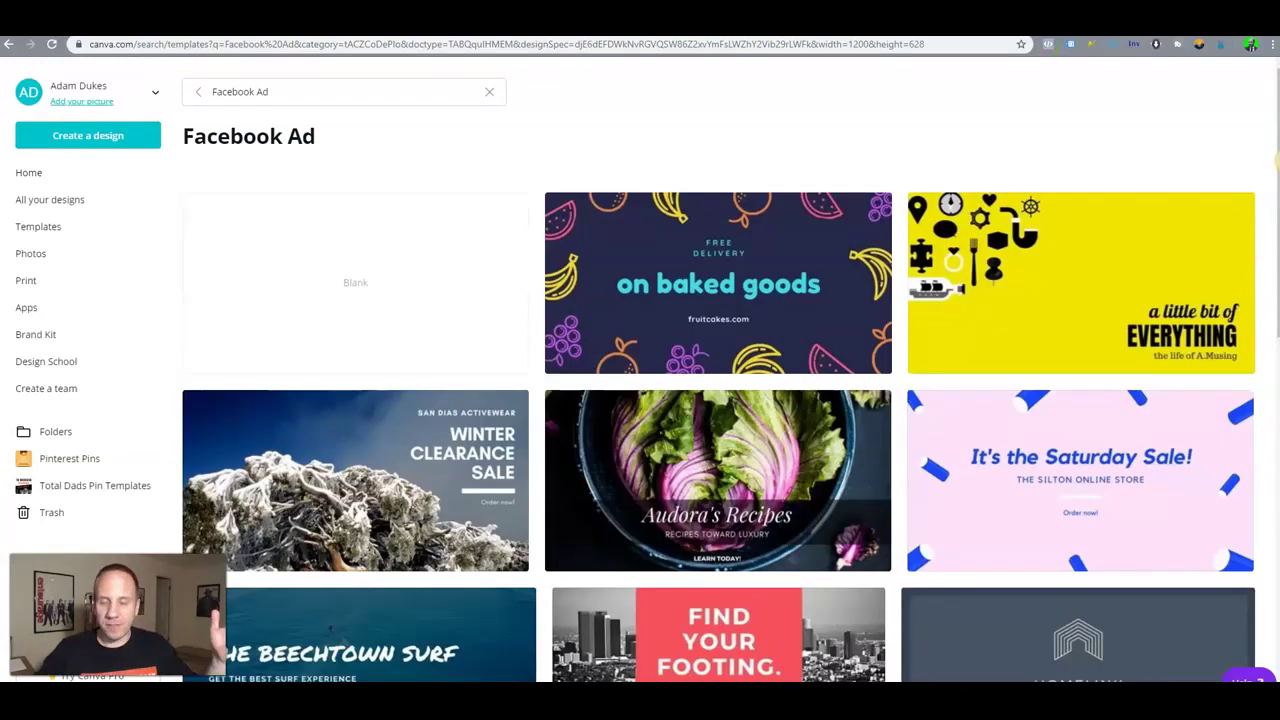
# Browse the Facebook Ad templates and open the blue "Water Sport Performance Gear" template for editing.
pyautogui.scroll(-1, 1080, 250)
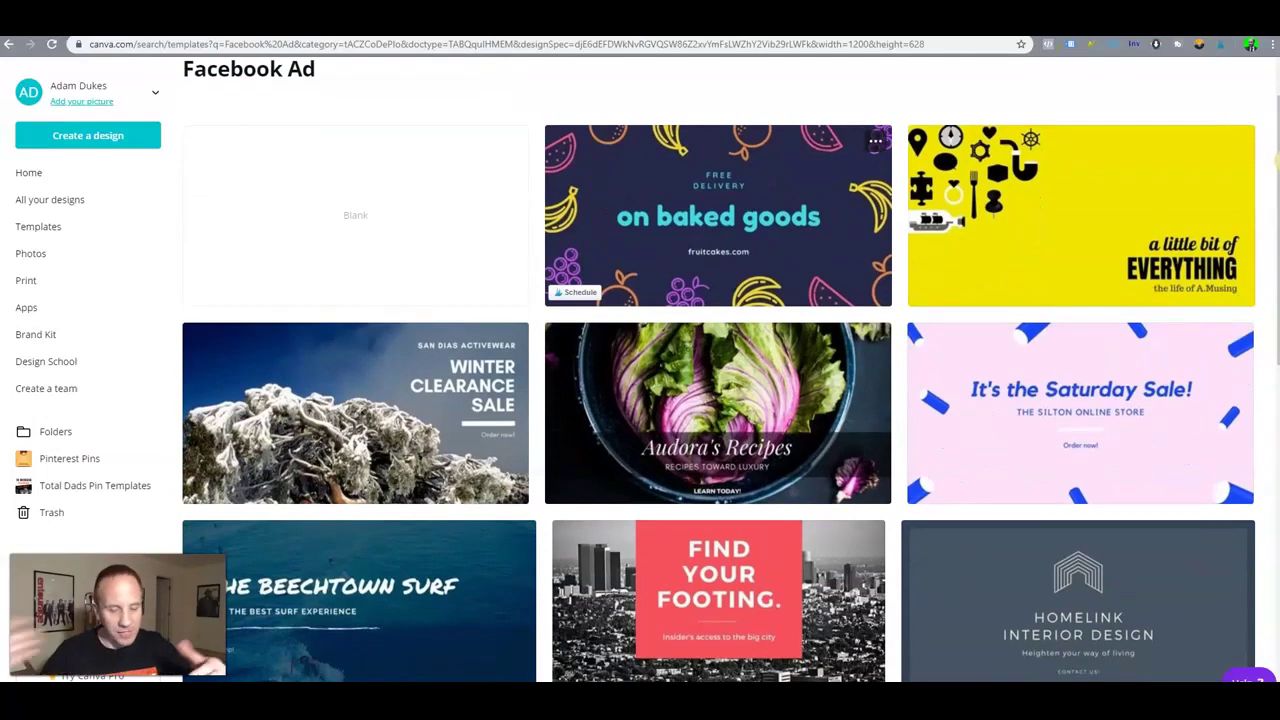
pyautogui.scroll(-2, 718, 470)
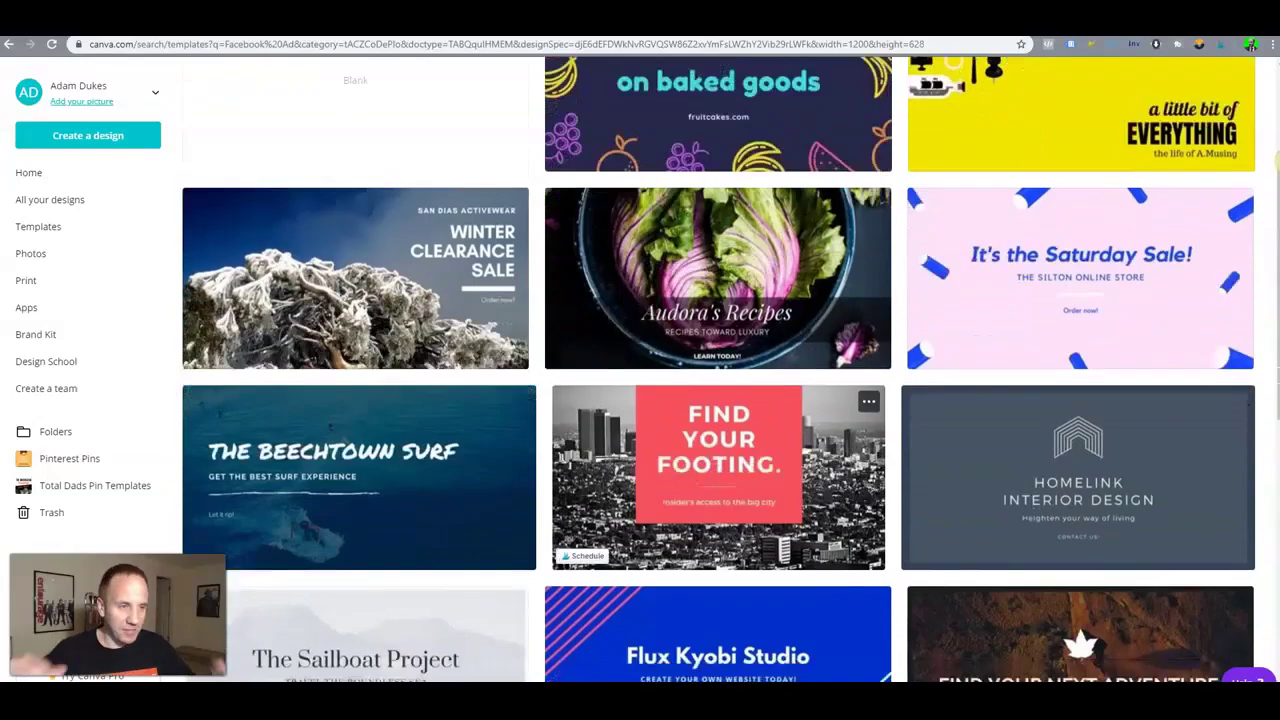
pyautogui.scroll(-3, 718, 400)
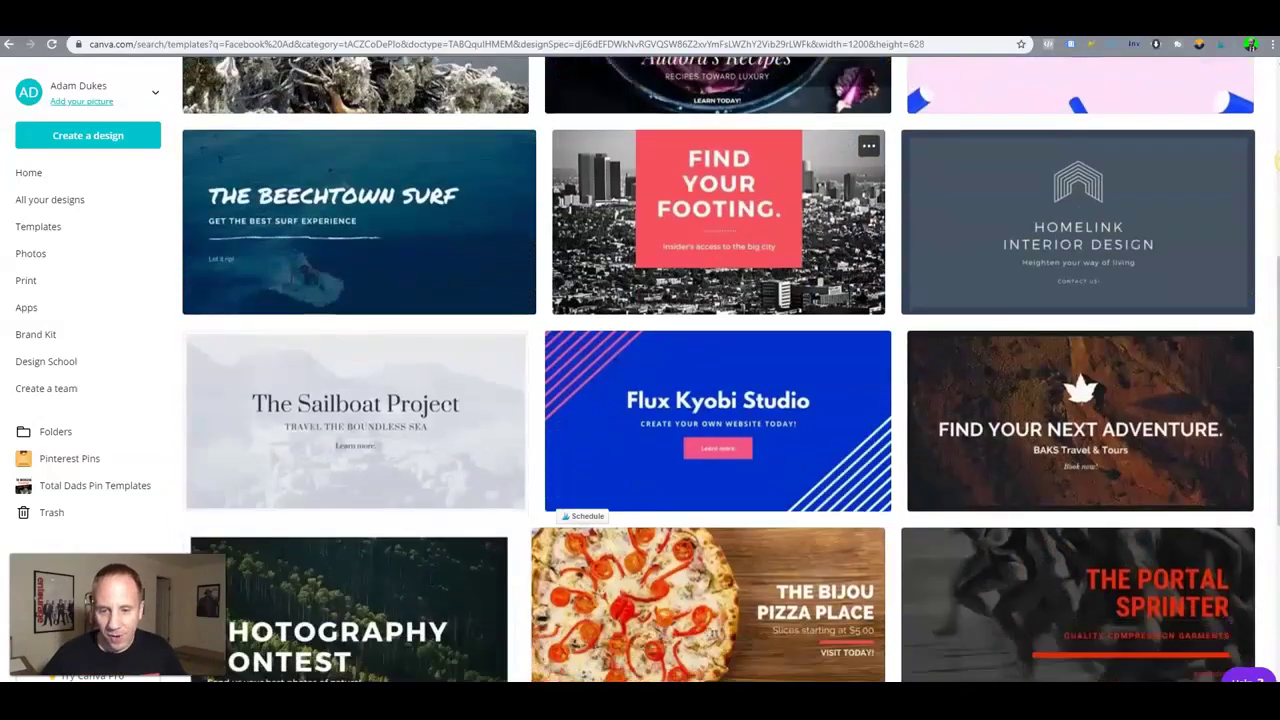
pyautogui.scroll(-10, 718, 400)
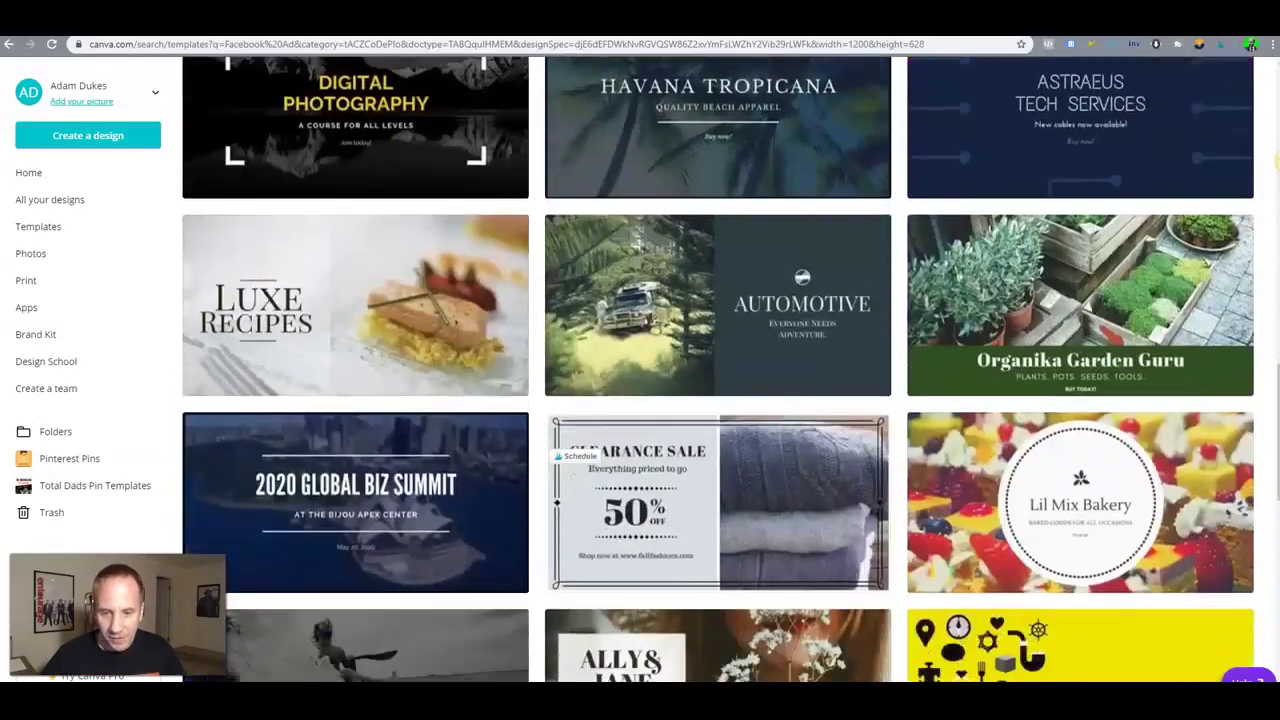
pyautogui.scroll(-8, 718, 500)
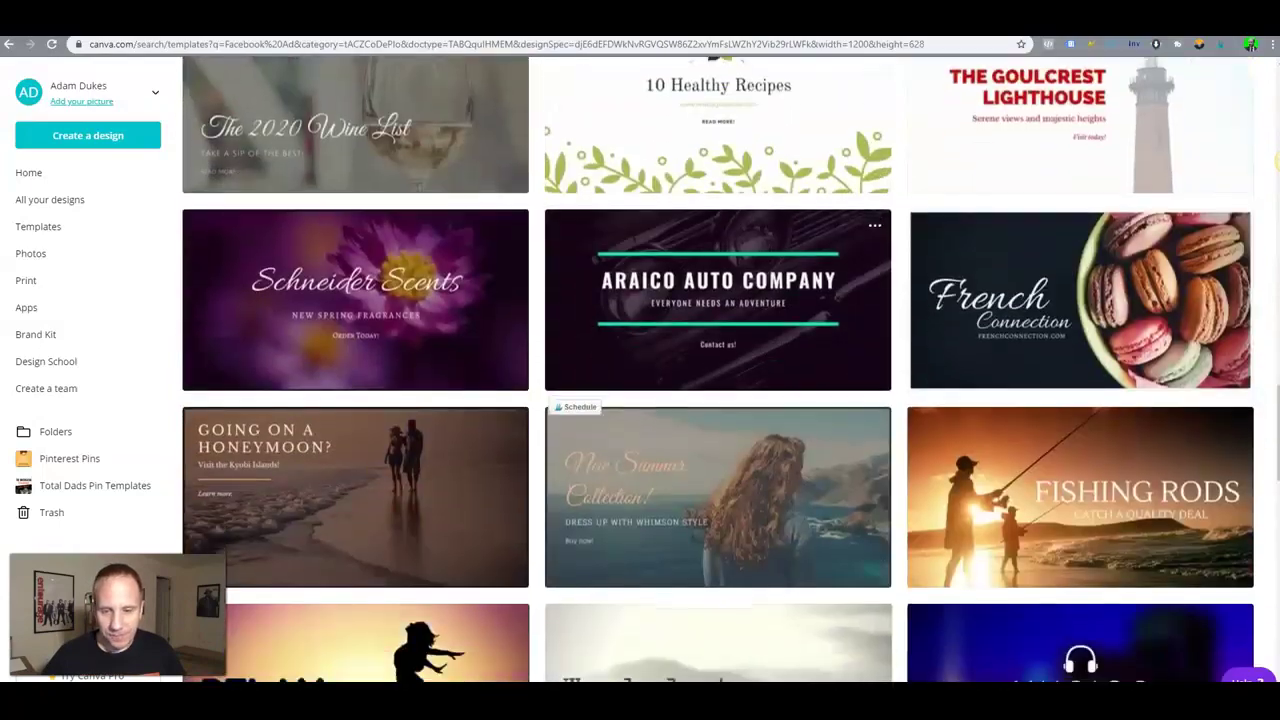
pyautogui.scroll(-6, 718, 400)
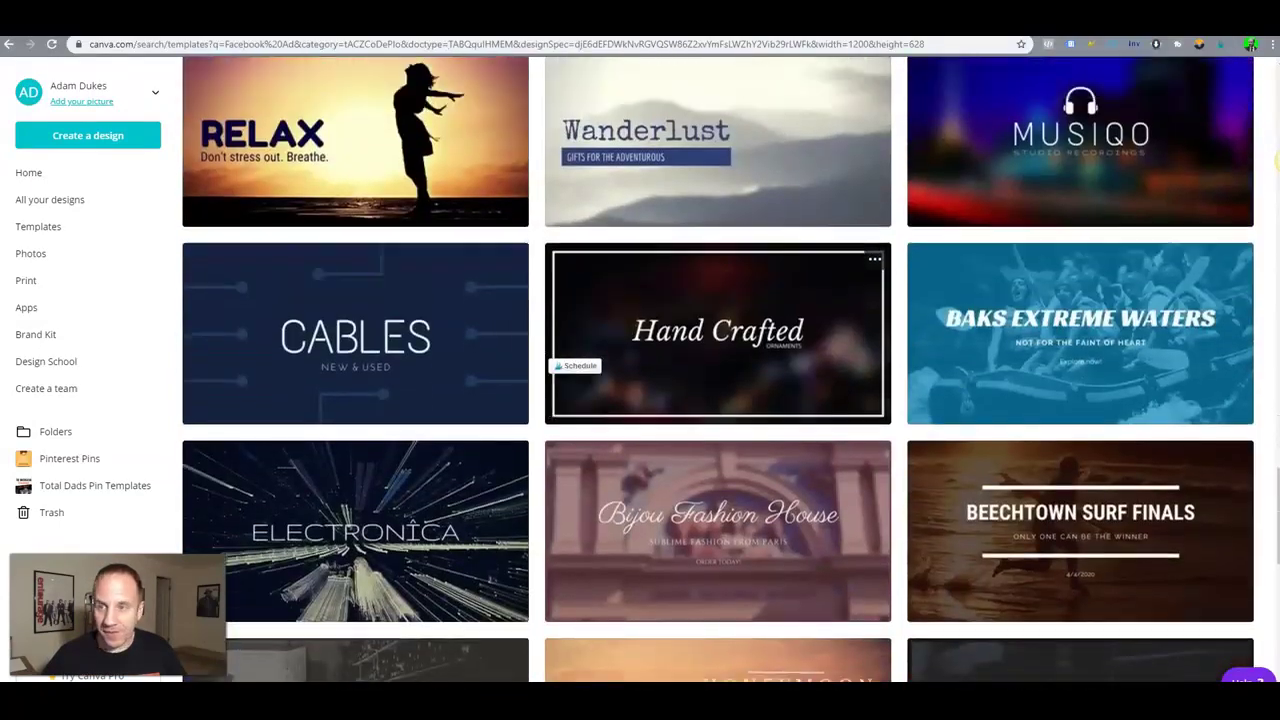
pyautogui.scroll(2, 718, 333)
pyautogui.scroll(-11, 718, 333)
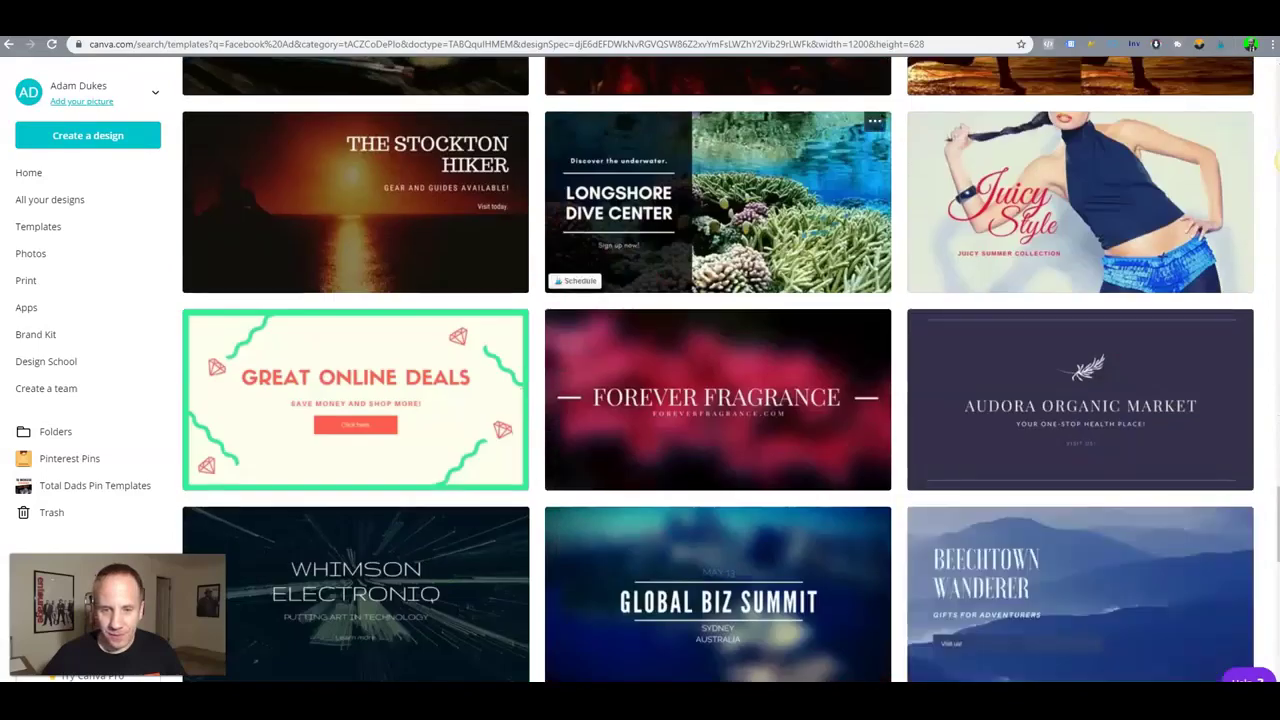
pyautogui.scroll(-12, 718, 369)
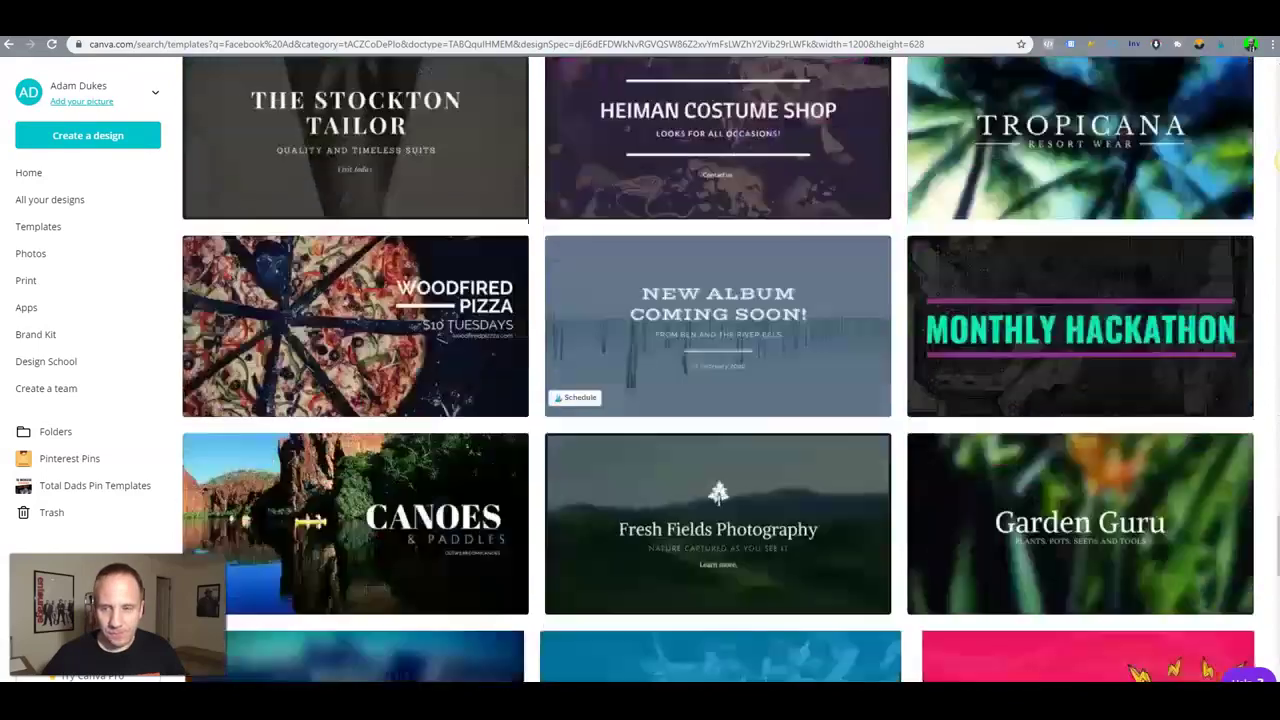
pyautogui.scroll(-5, 718, 330)
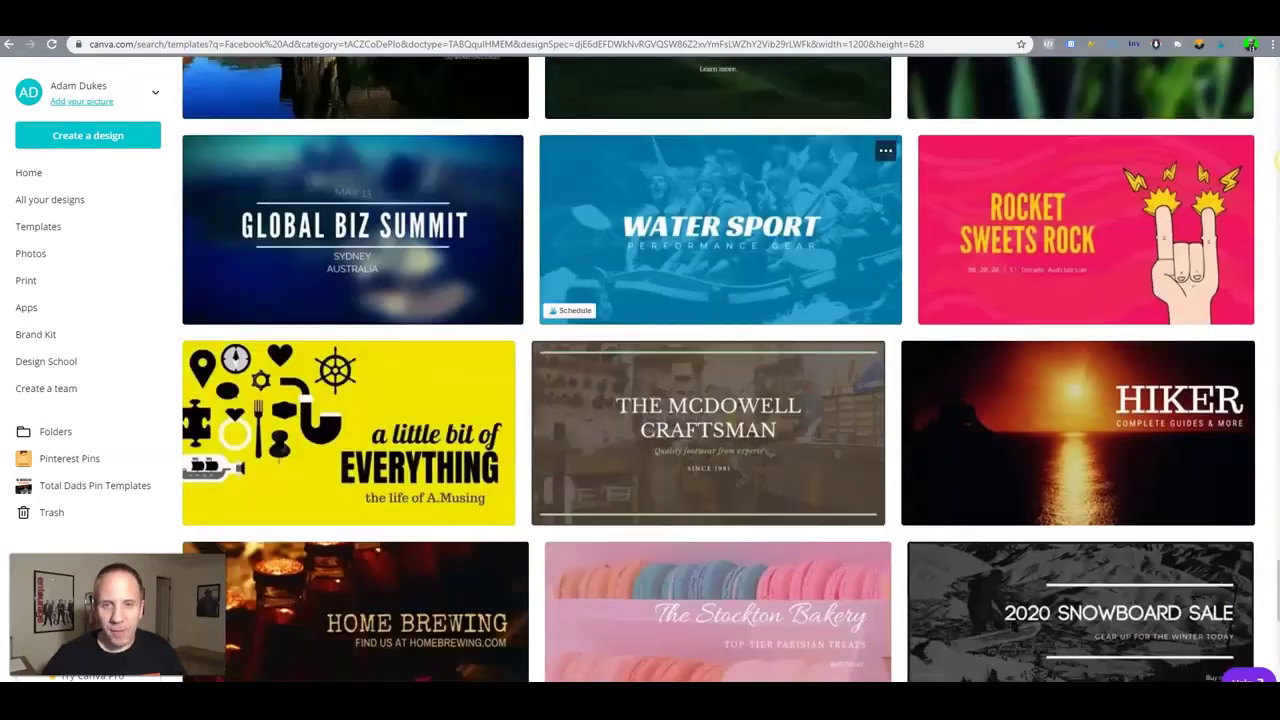
pyautogui.click(720, 230)
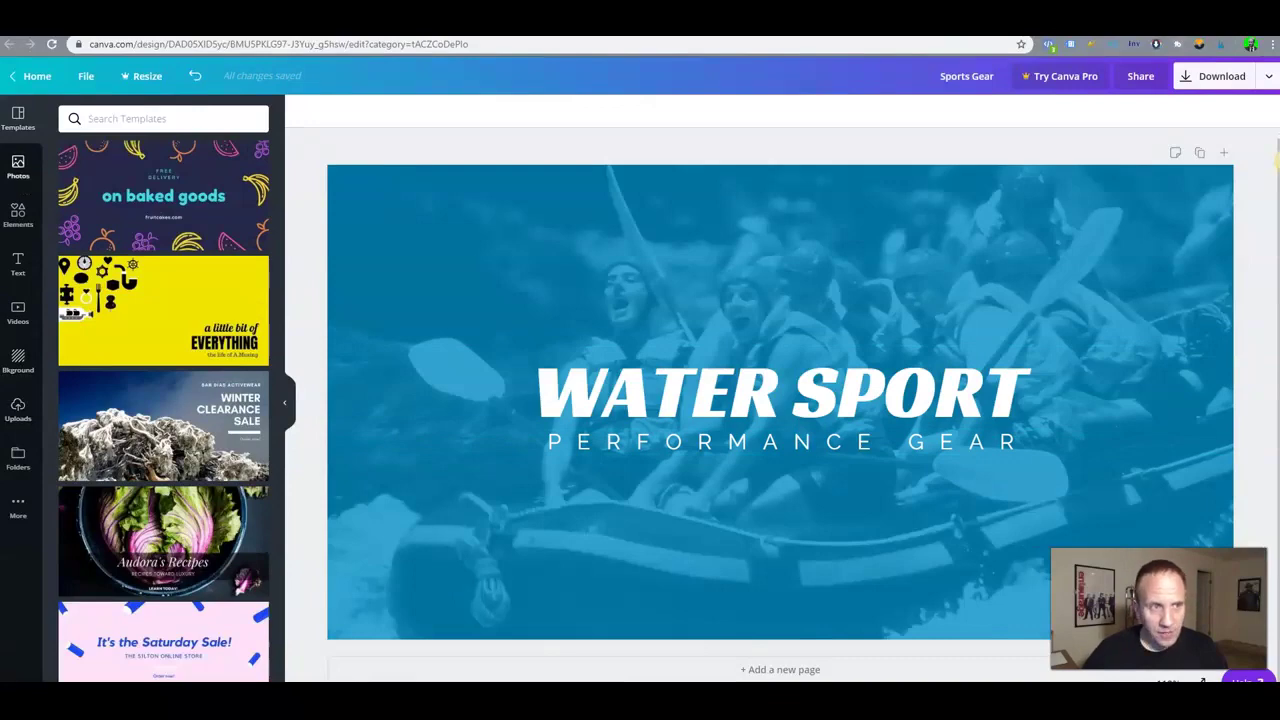
# Search the photo library for "happy dad" and look through the pictures.
pyautogui.click(18, 167)
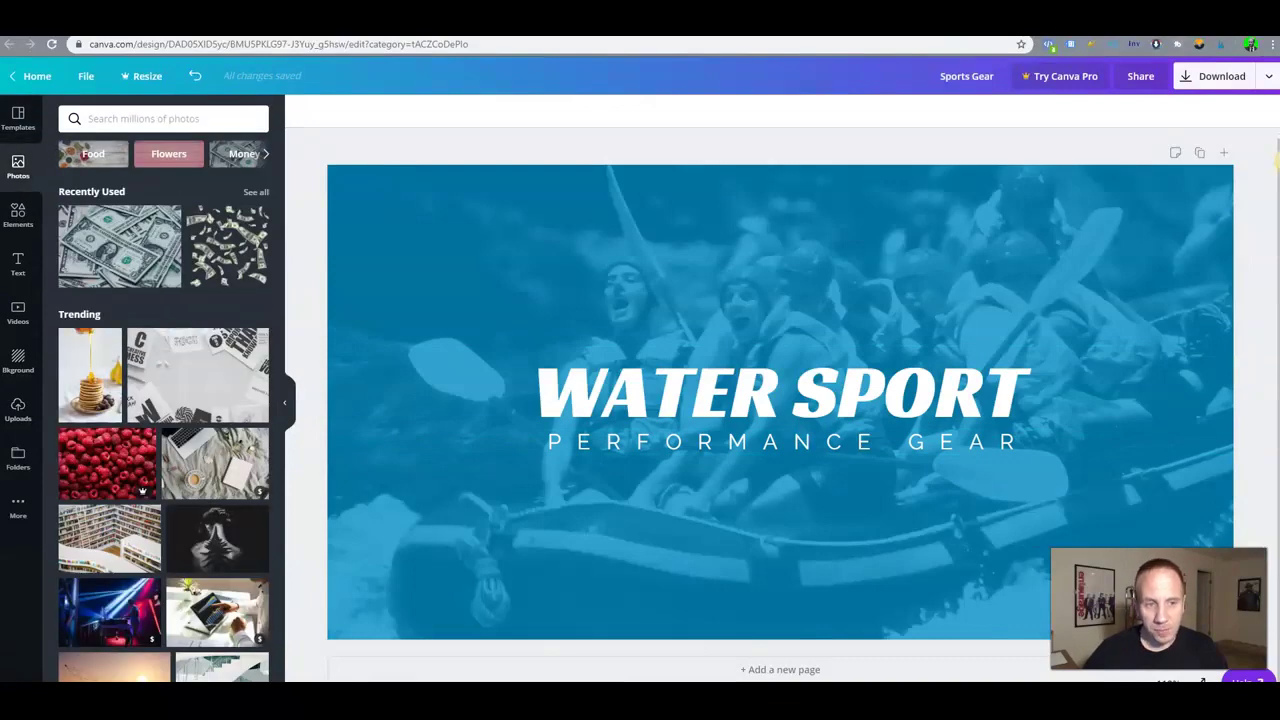
pyautogui.click(150, 118)
pyautogui.write('h')
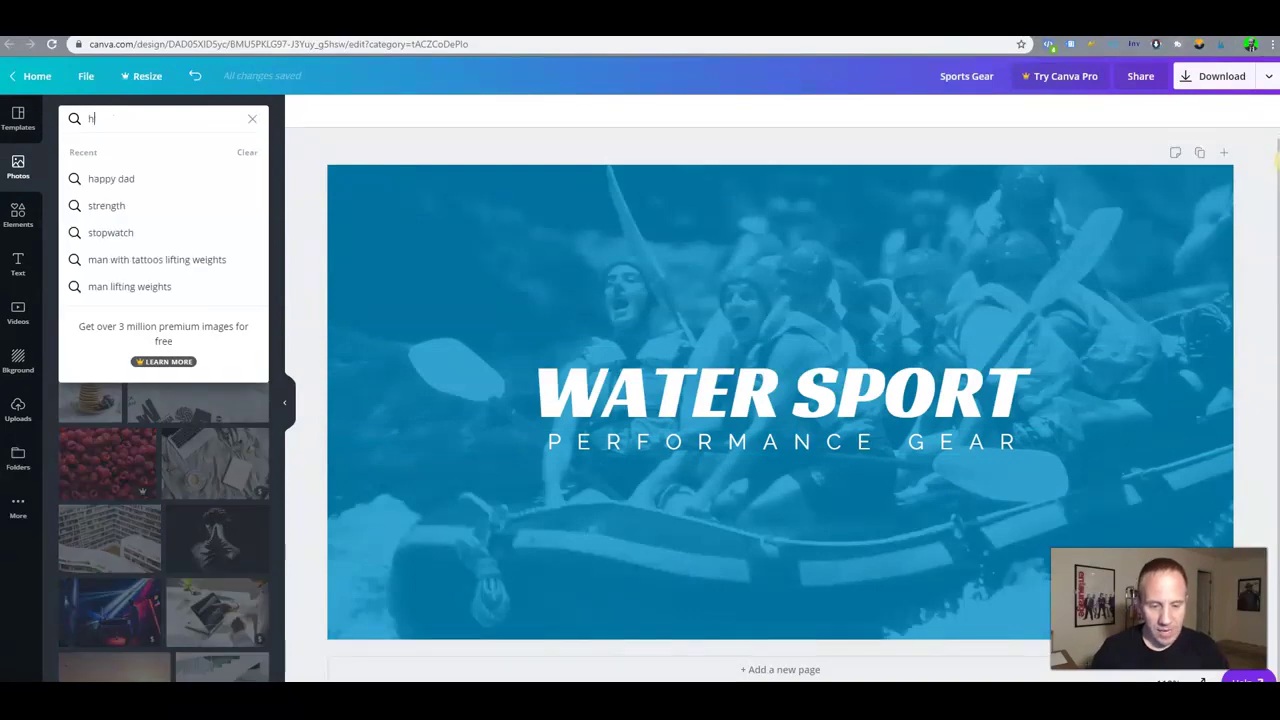
pyautogui.write('appy da')
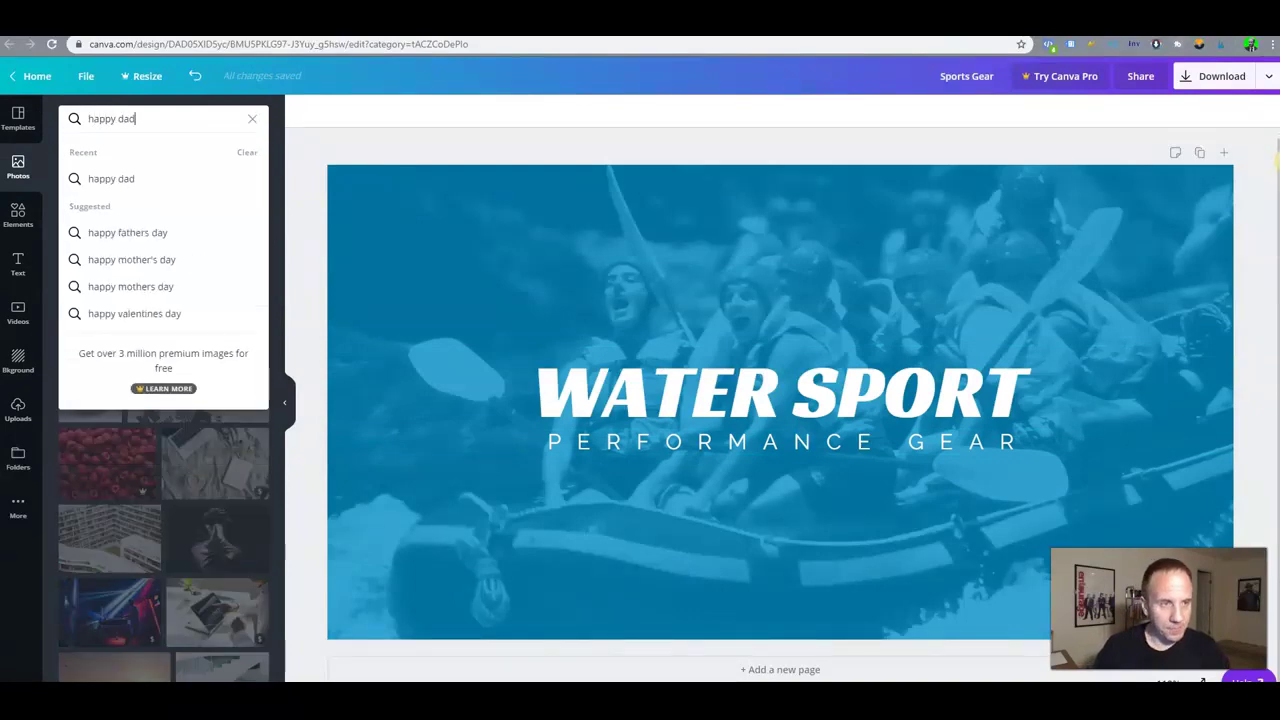
pyautogui.write('d')
pyautogui.press('Return')
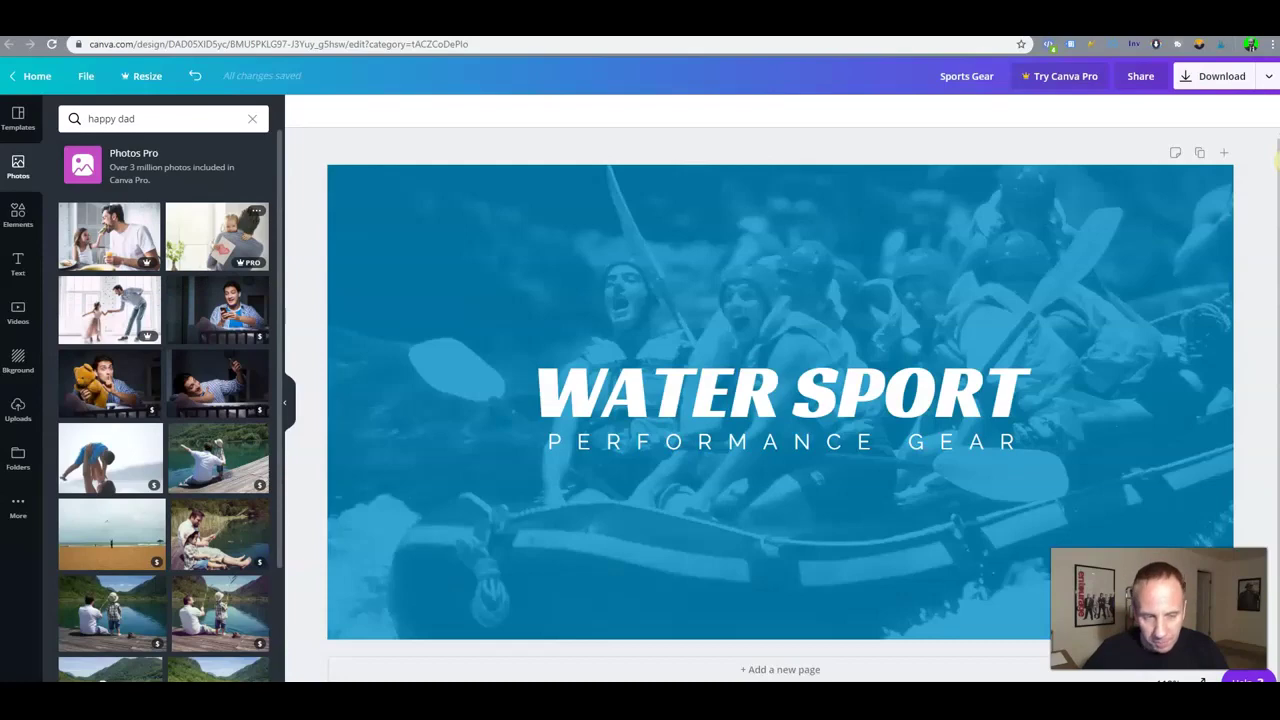
pyautogui.scroll(-5, 163, 400)
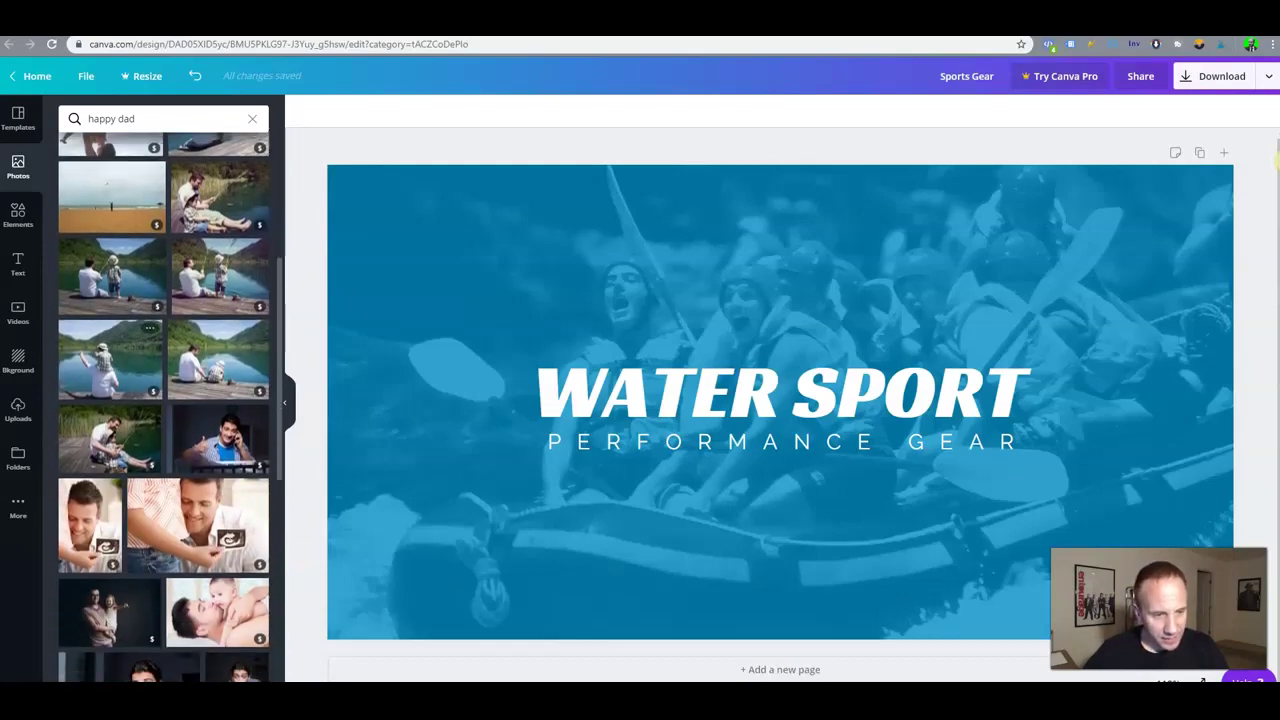
pyautogui.scroll(-3, 163, 400)
pyautogui.scroll(-3, 163, 400)
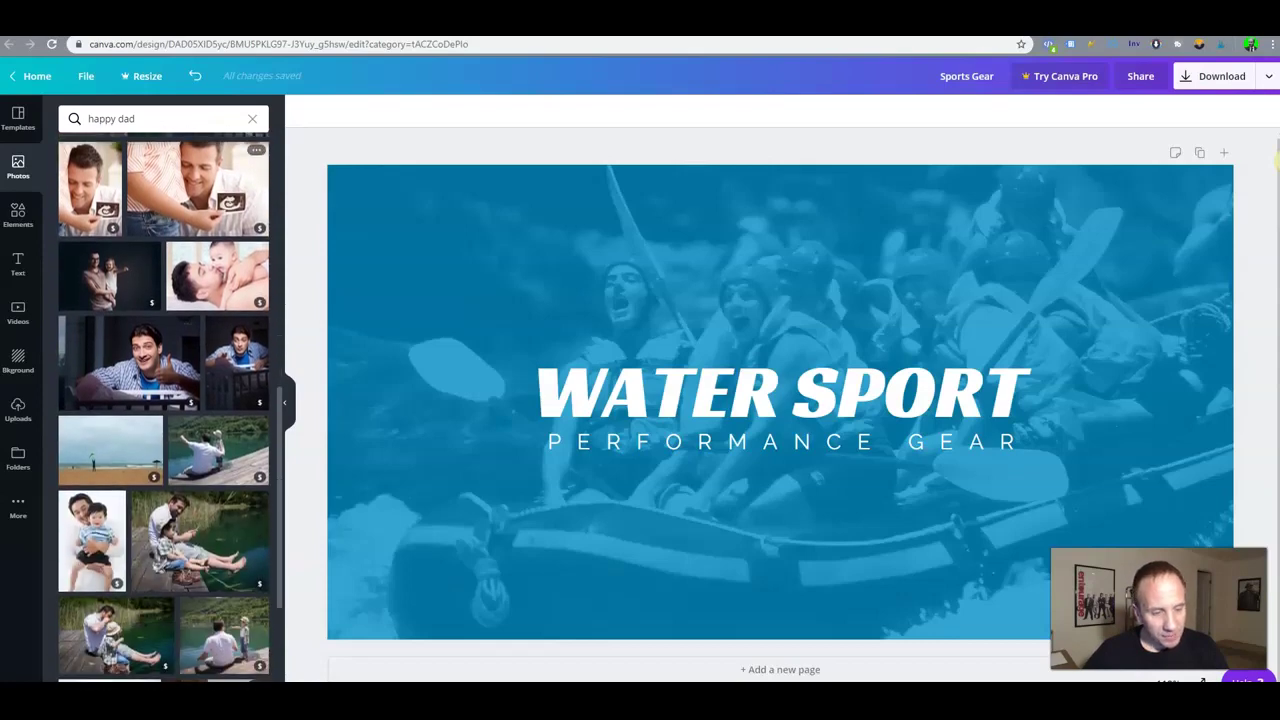
pyautogui.scroll(8, 163, 400)
# Search the photo library for "dad" instead.
pyautogui.click(110, 118)
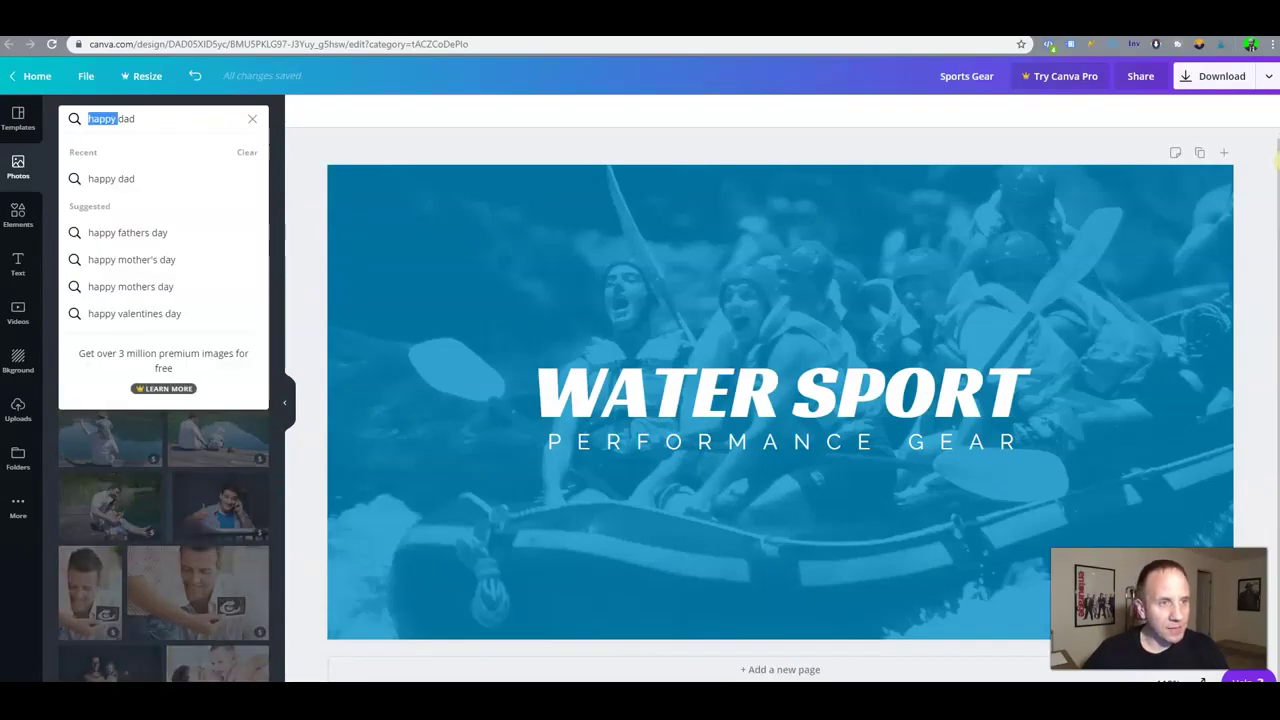
pyautogui.write('dad')
pyautogui.press('Return')
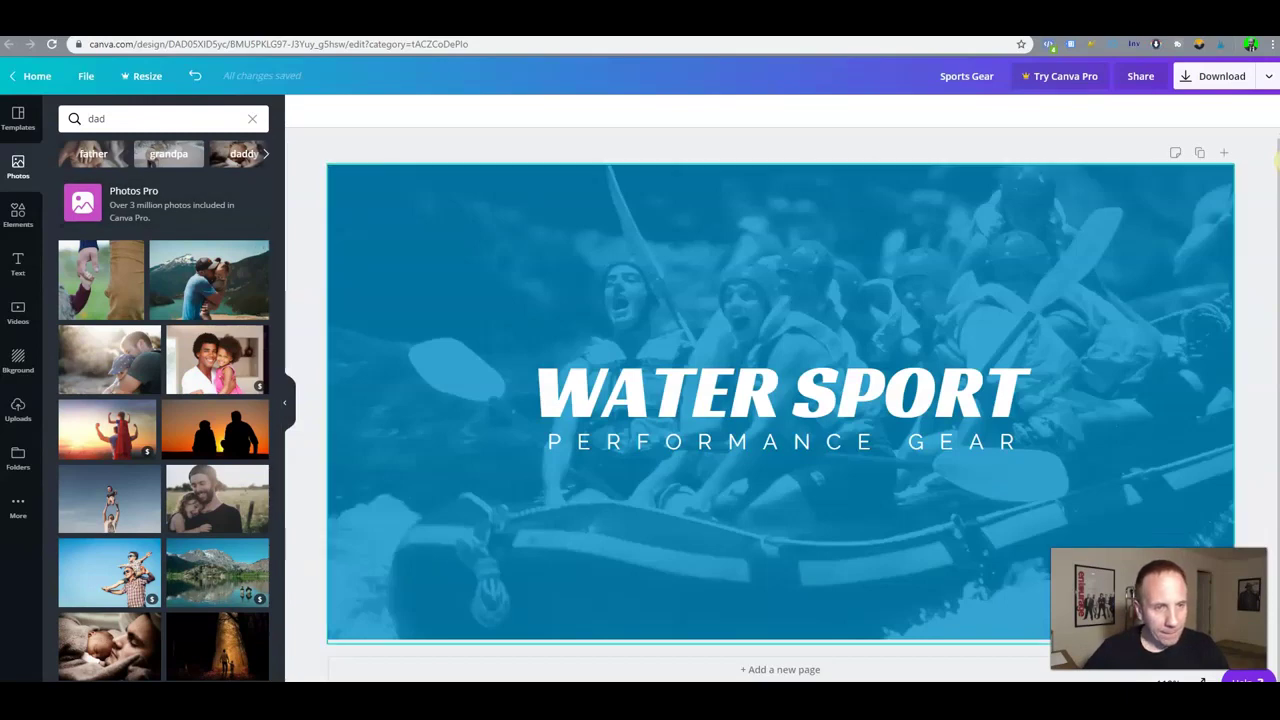
# Shift the blue overlay aside, replace the background with the photo of a dad holding his child by the mountains, and restore the overlay over it.
pyautogui.click(330, 401)
pyautogui.moveTo(328, 401); pyautogui.dragTo(519, 401)
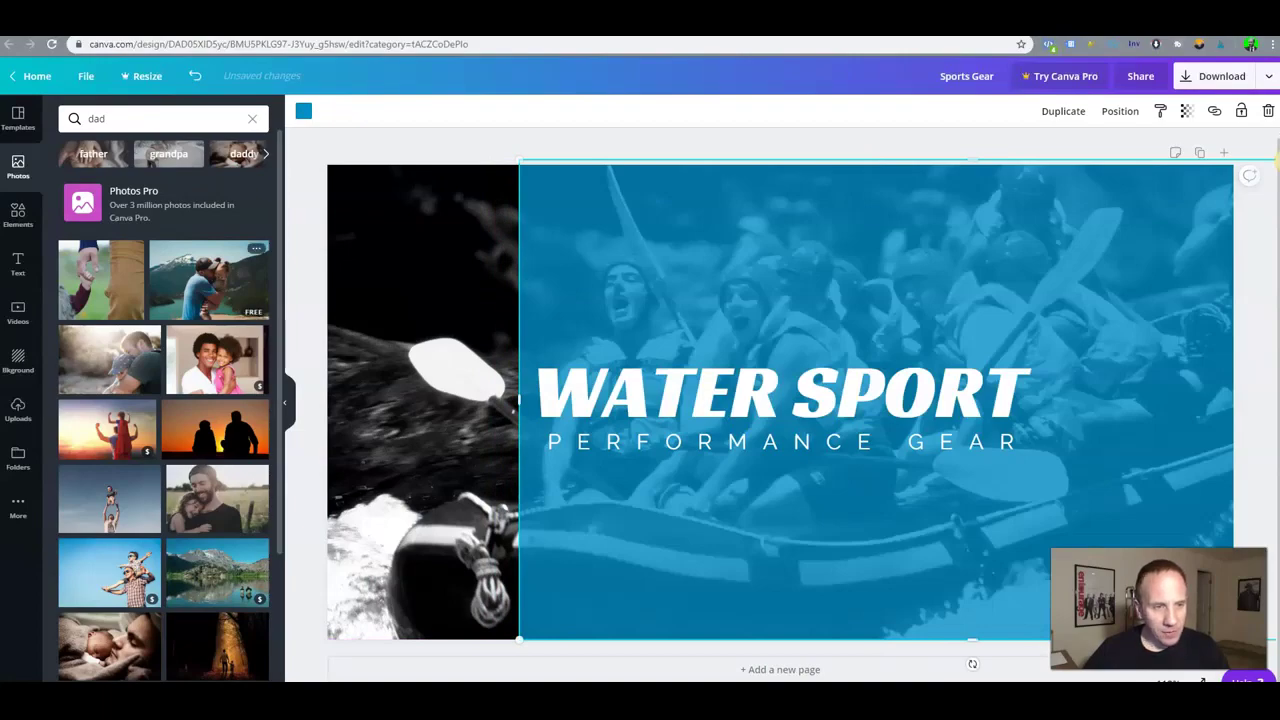
pyautogui.moveTo(208, 280); pyautogui.dragTo(617, 422)
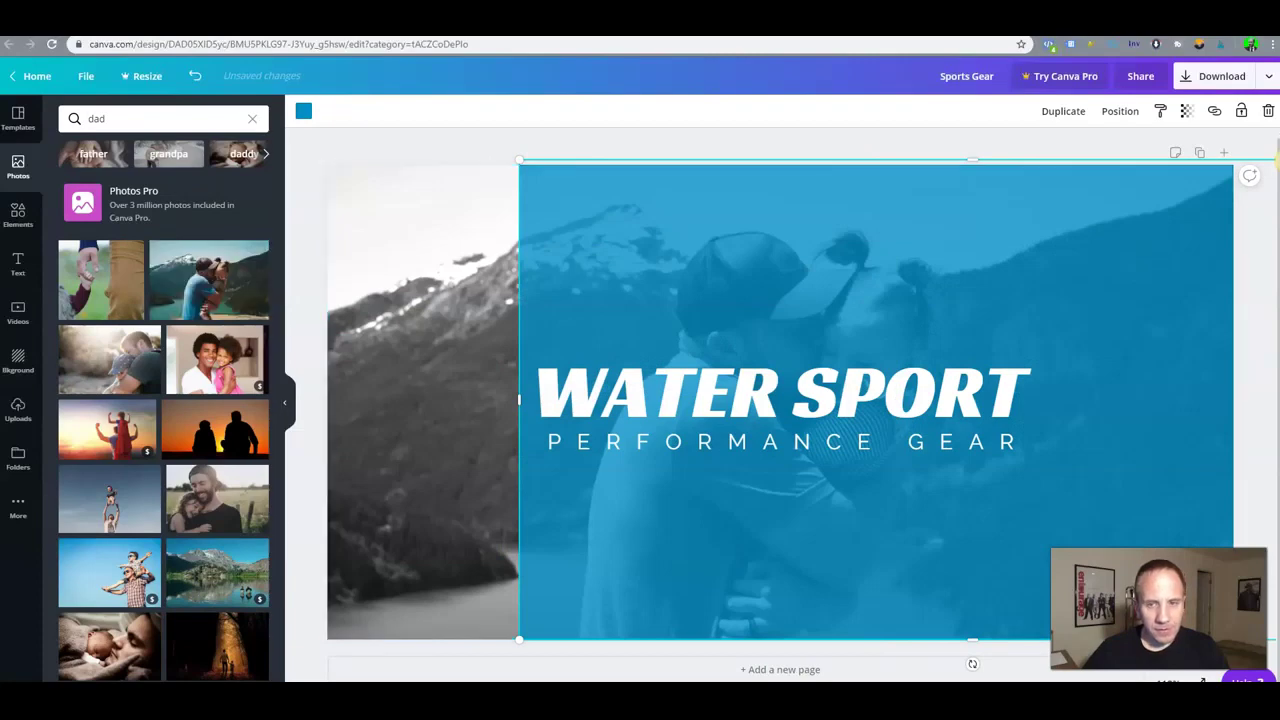
pyautogui.moveTo(900, 310); pyautogui.dragTo(709, 302)
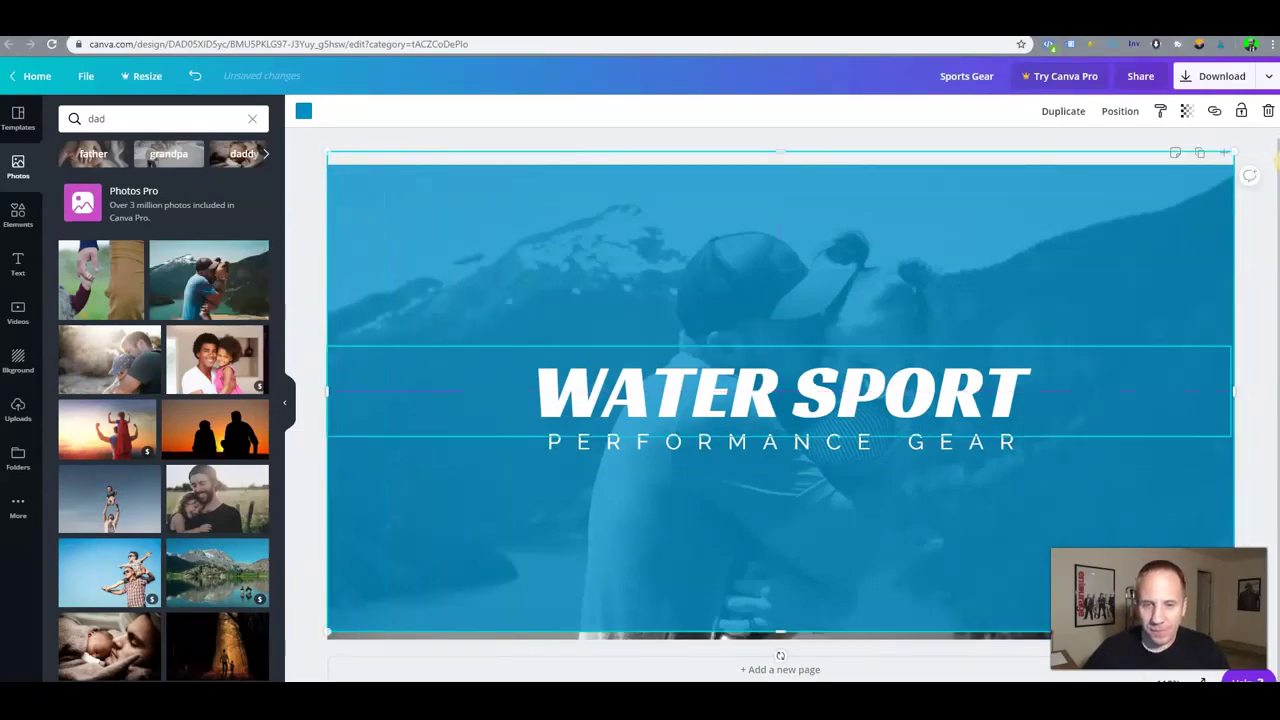
# Move the "WATER SPORT" title and "PERFORMANCE GEAR" subtitle up and to the right within the design.
pyautogui.moveTo(720, 392); pyautogui.dragTo(872, 293)
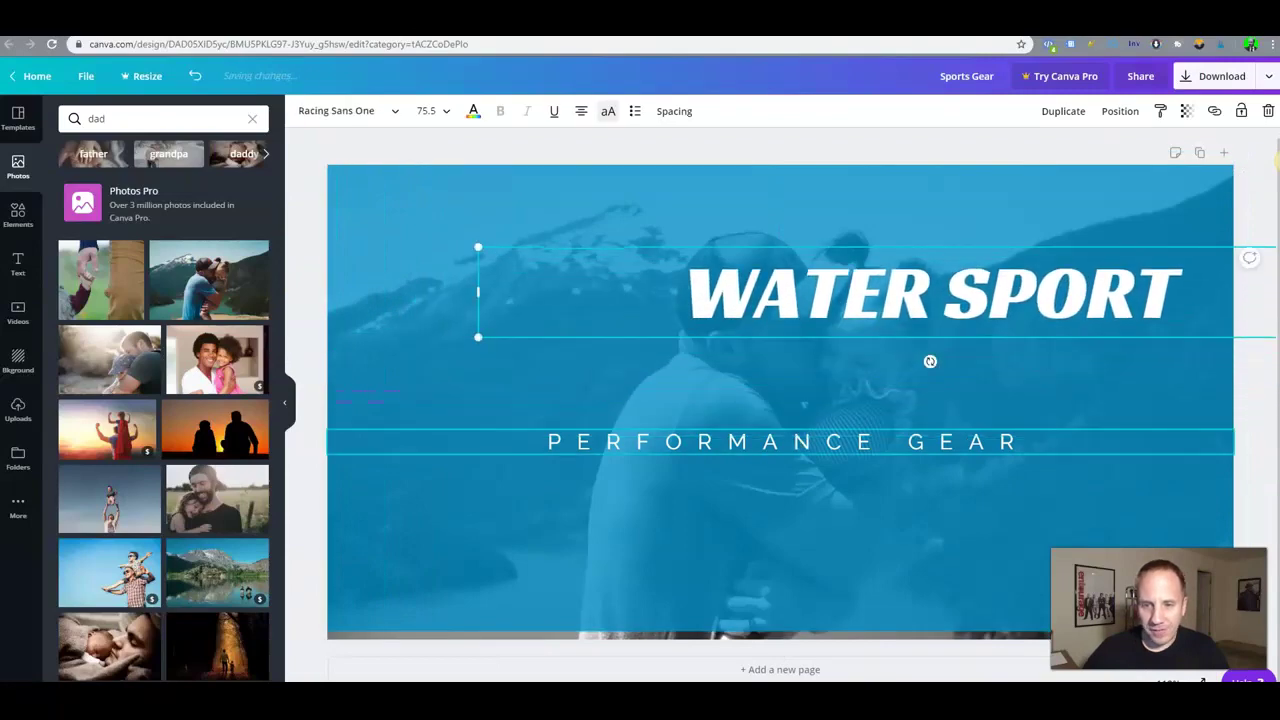
pyautogui.moveTo(840, 442); pyautogui.dragTo(956, 379)
pyautogui.click(925, 480)
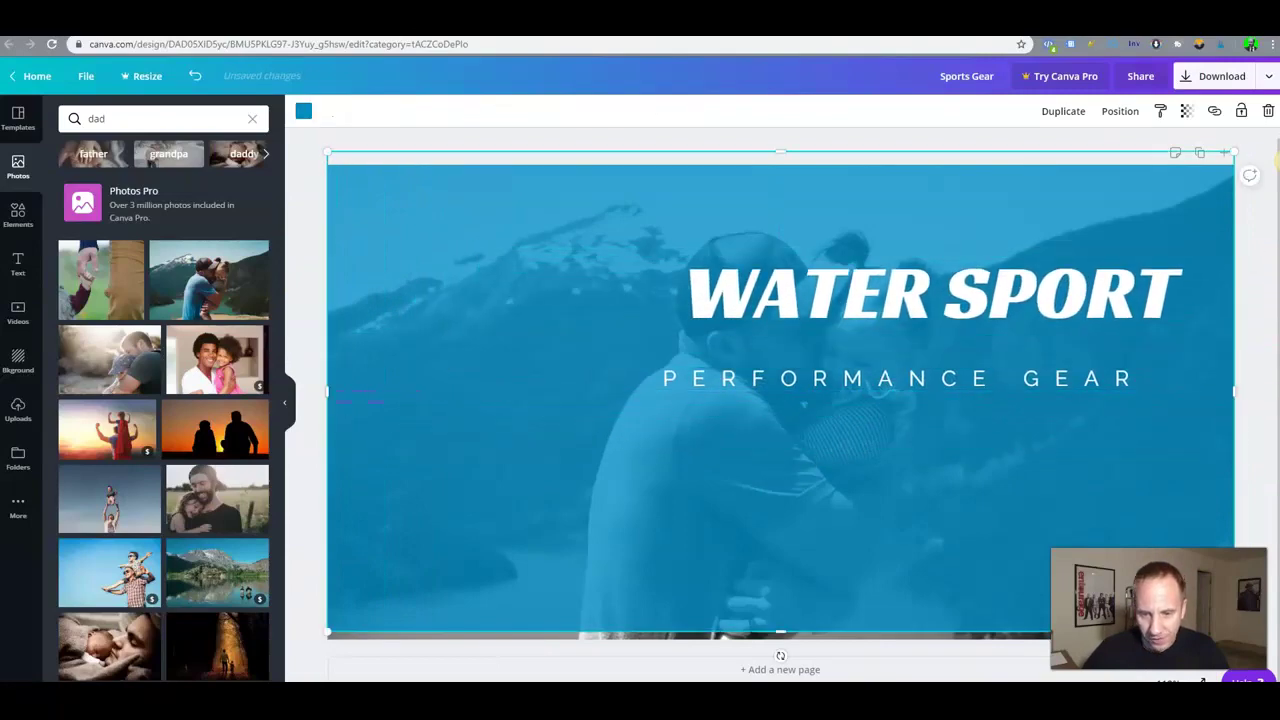
# Realign the blue overlay with the canvas, then add the uploaded blue Dadpreneur Freedom book cover, scaled down slightly, on the design's left side.
pyautogui.moveTo(925, 480); pyautogui.dragTo(924, 488)
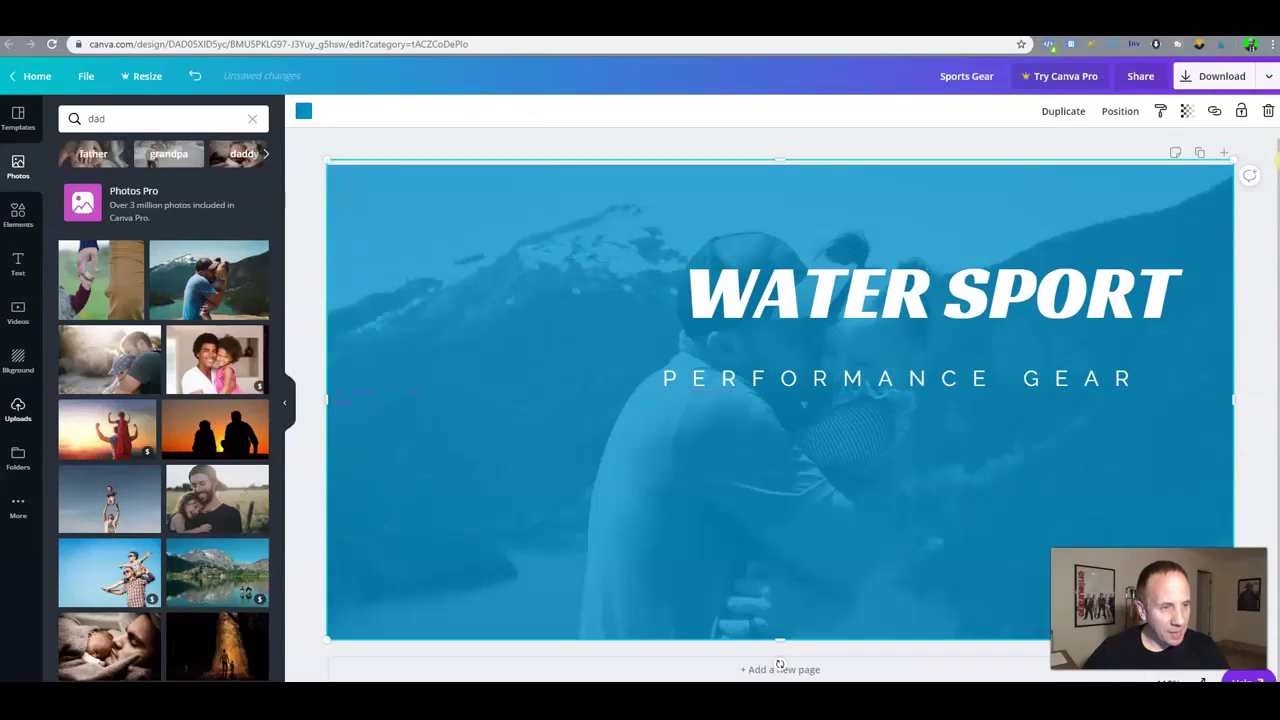
pyautogui.click(18, 410)
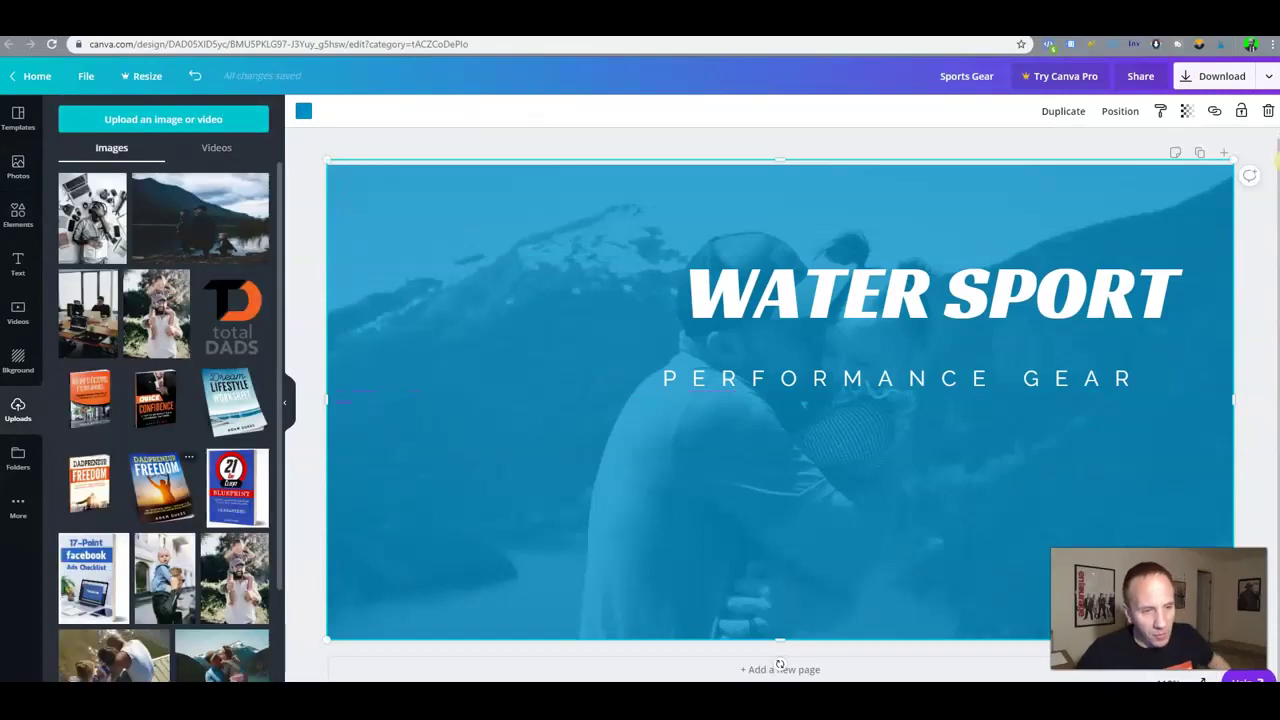
pyautogui.click(160, 487)
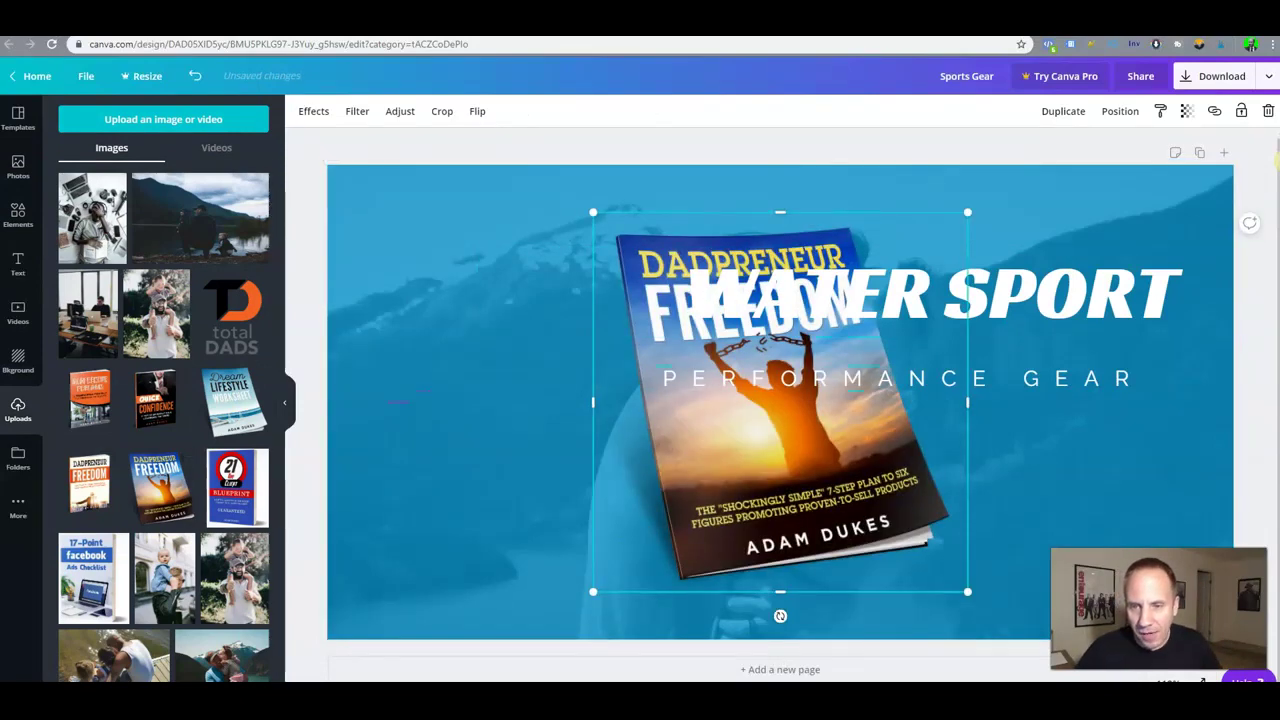
pyautogui.moveTo(967, 212); pyautogui.dragTo(919, 264)
pyautogui.moveTo(756, 428); pyautogui.dragTo(537, 391)
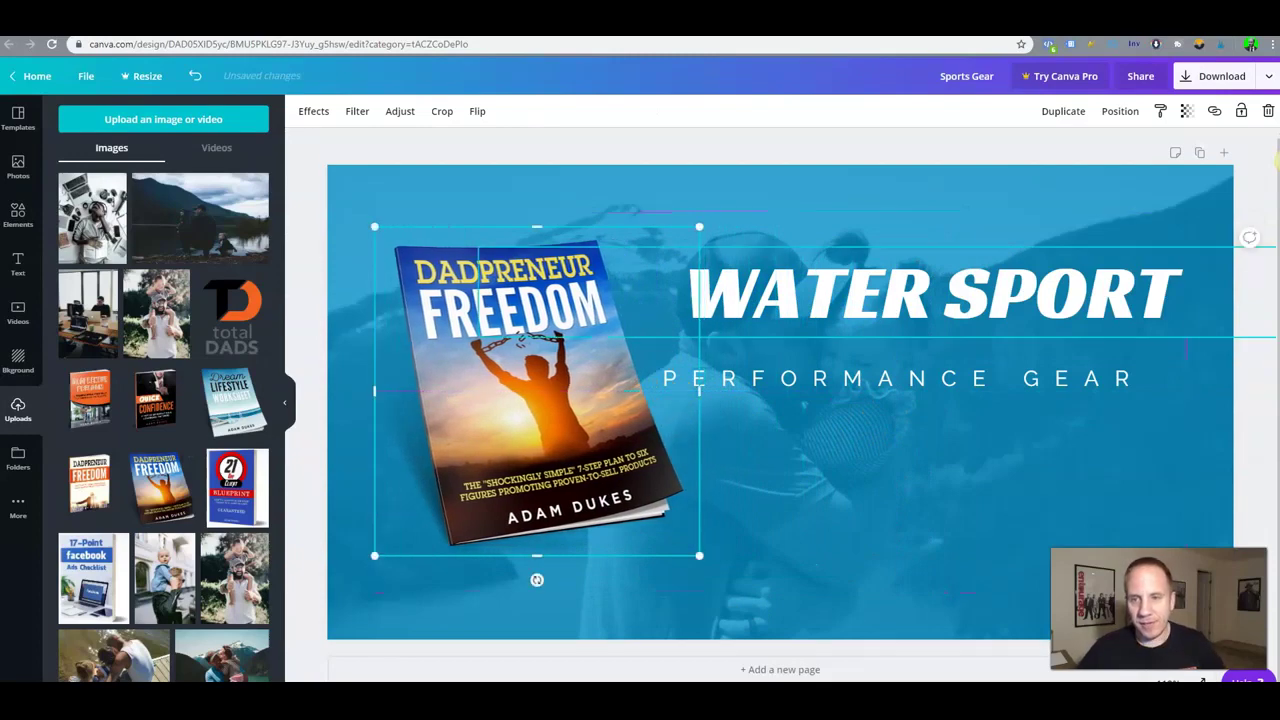
# Replace the "WATER SPORT" title with "DOWNLOAD NOW" and set its font size to 56.
pyautogui.doubleClick(930, 300)
pyautogui.write('DOWNLOAD NOW')
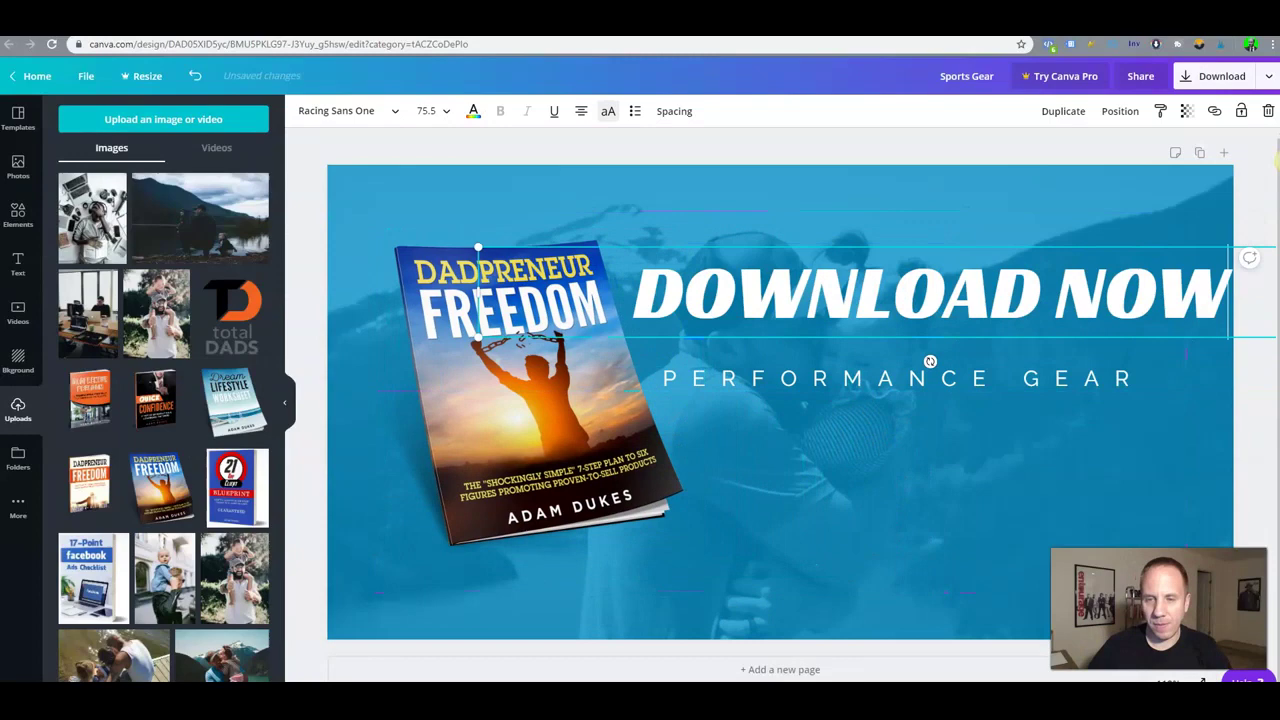
pyautogui.hotkey('ctrl', 'a')
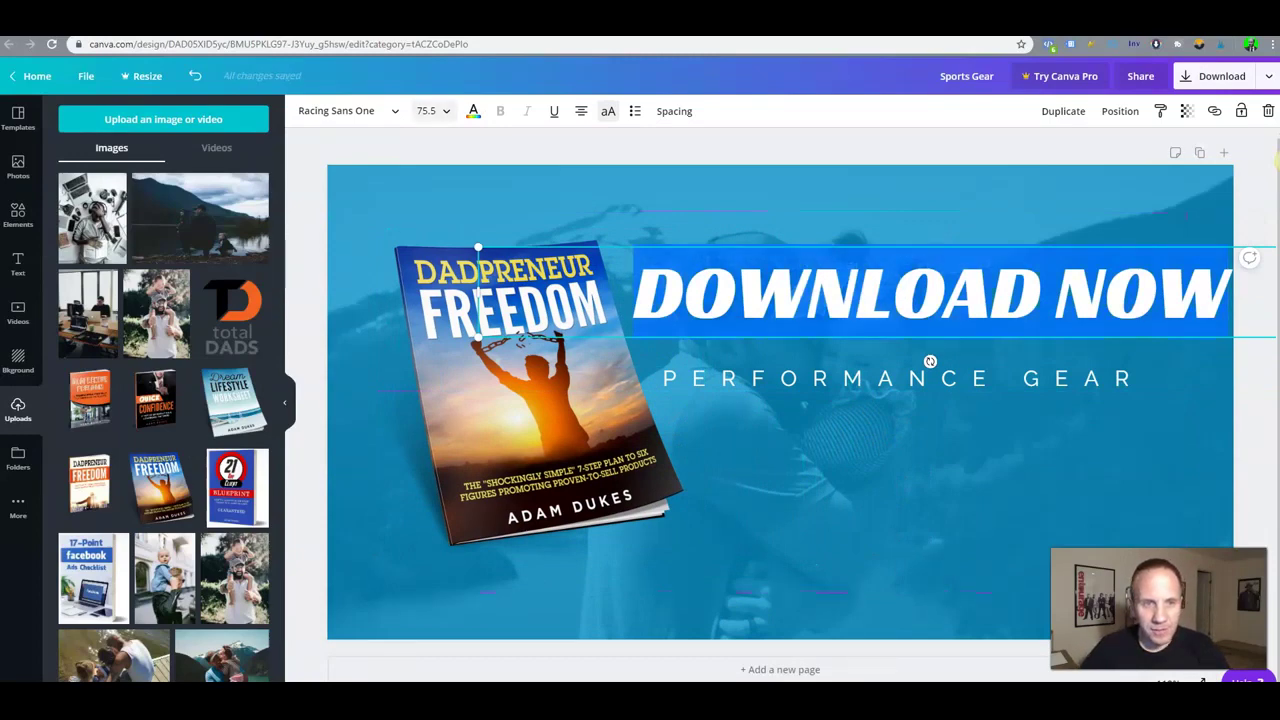
pyautogui.click(446, 111)
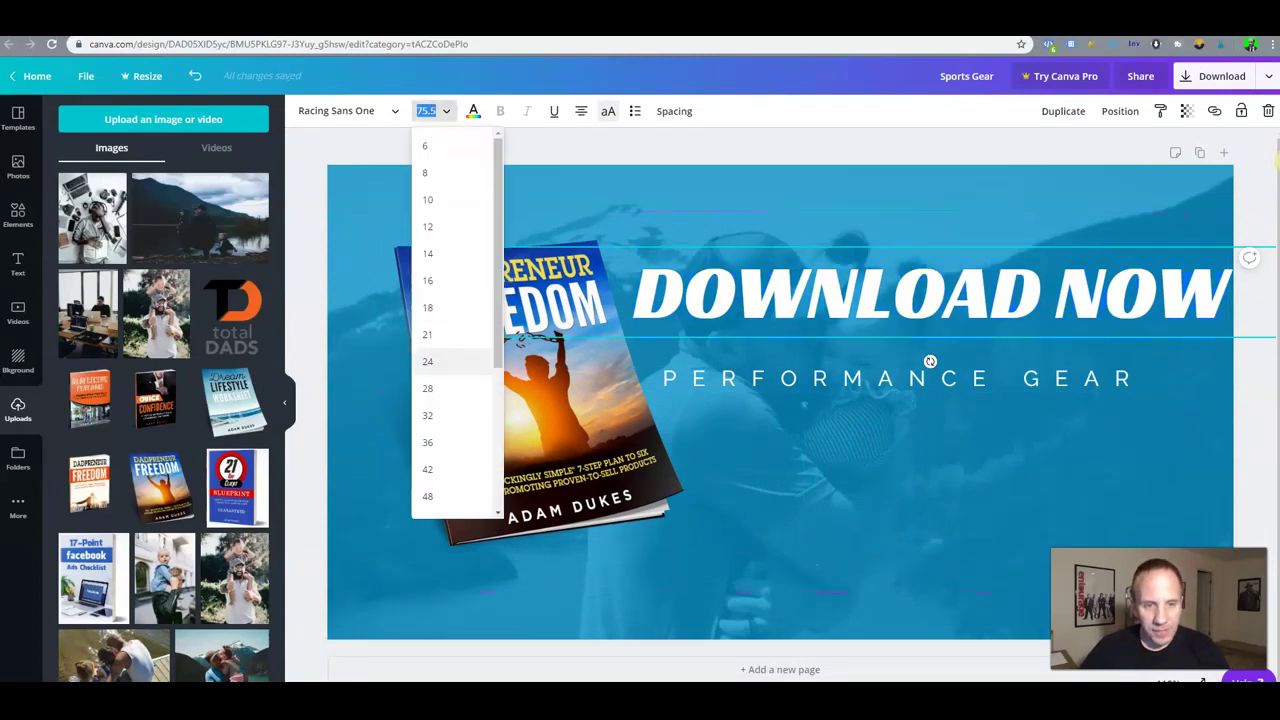
pyautogui.scroll(-1, 452, 450)
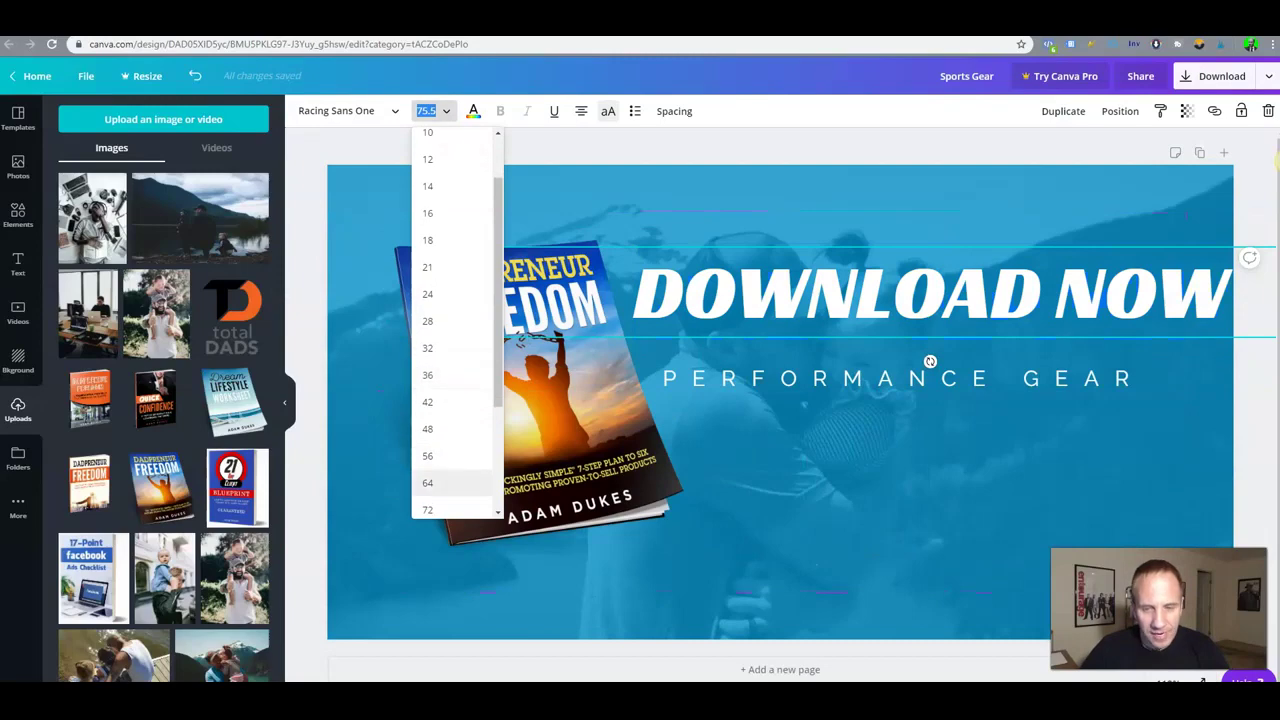
pyautogui.click(430, 483)
pyautogui.click(428, 111)
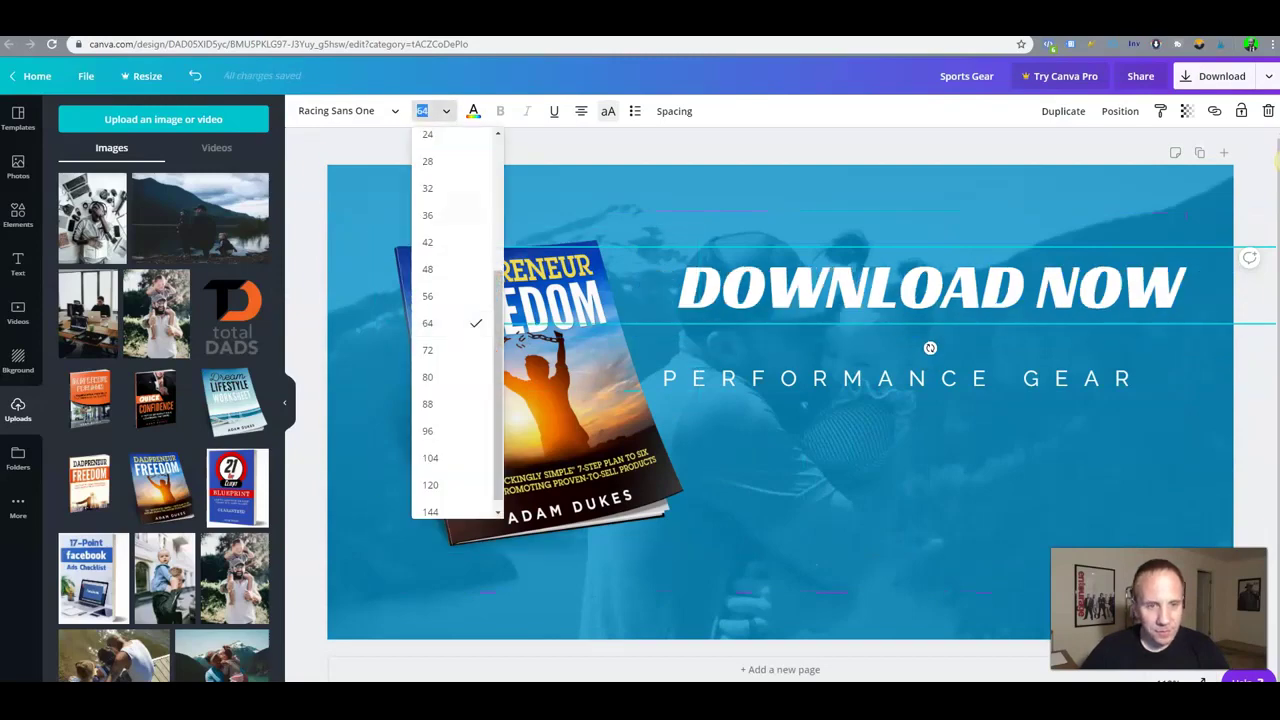
pyautogui.click(450, 298)
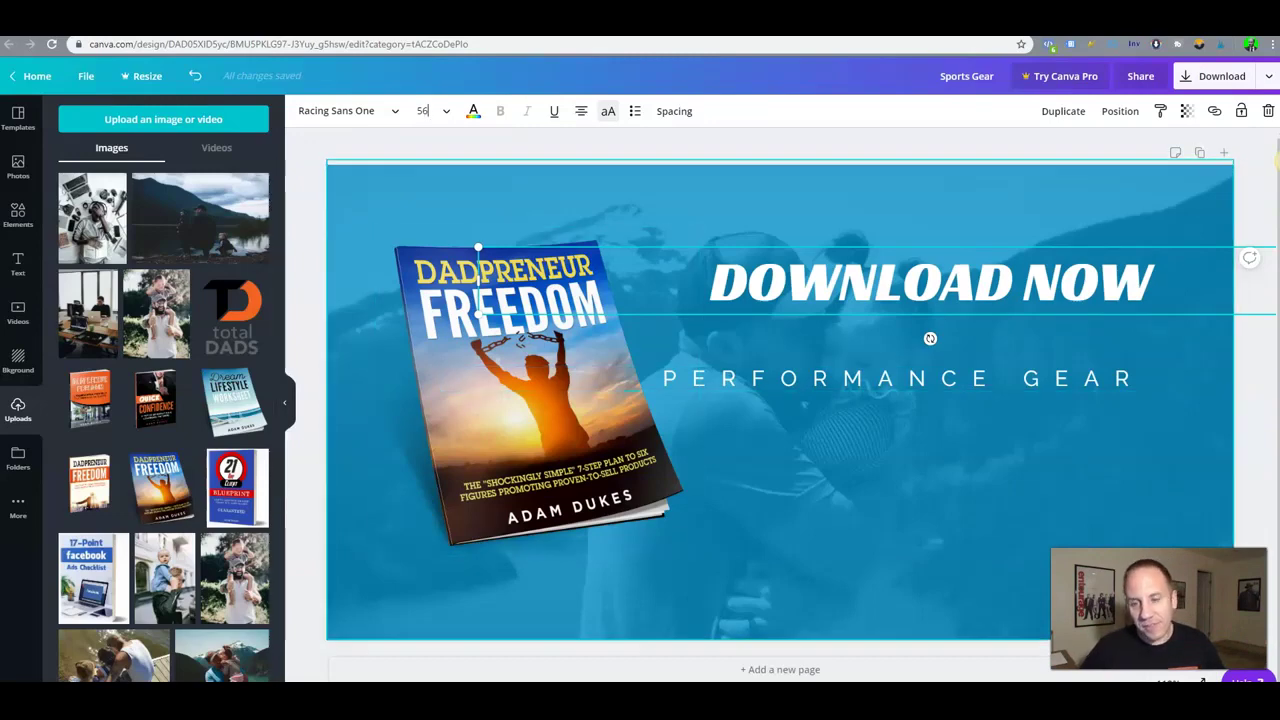
# Shift the subtitle slightly up and right, break the "DOWNLOAD NOW" title into two lines, and move the title above the subtitle.
pyautogui.moveTo(900, 378); pyautogui.dragTo(941, 362)
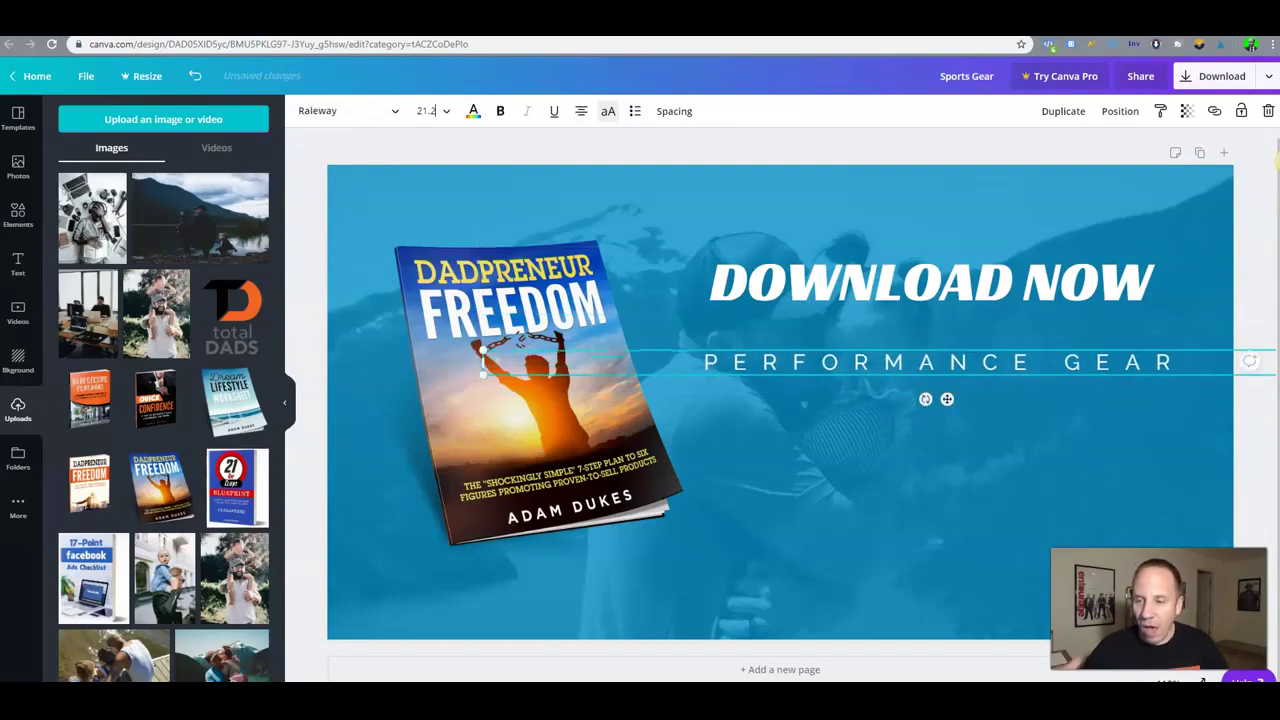
pyautogui.click(932, 284)
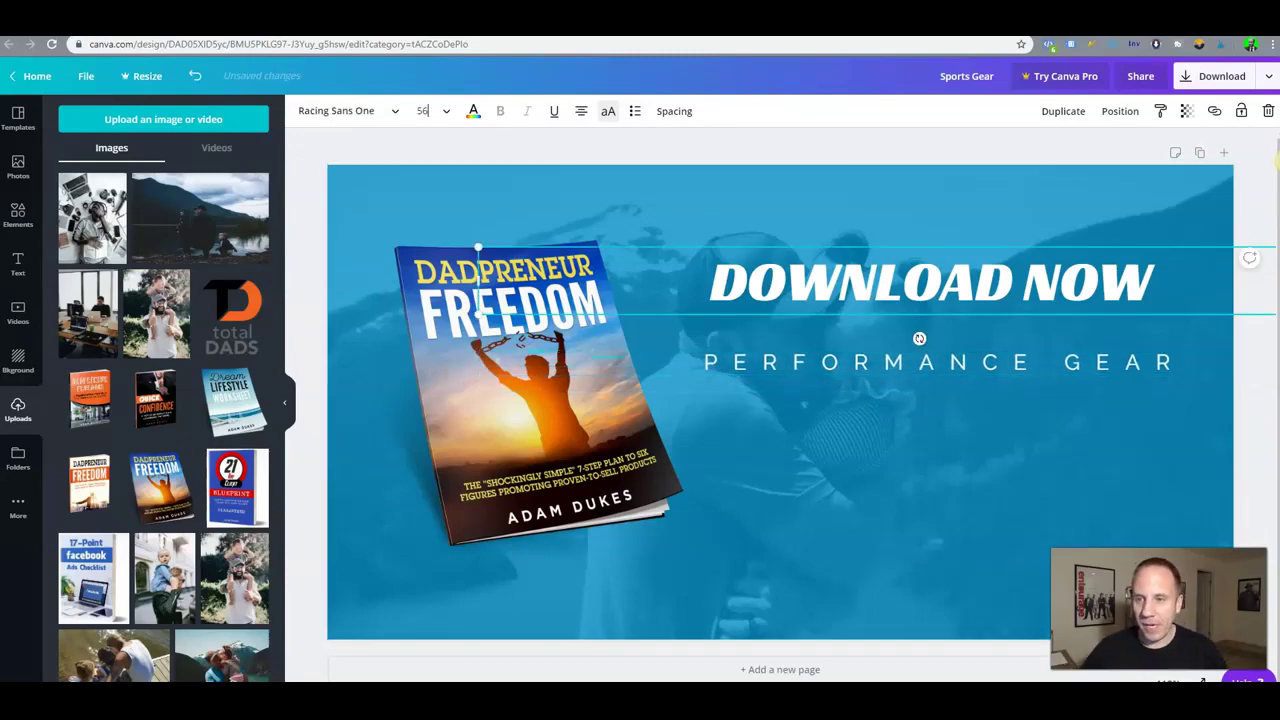
pyautogui.press('Return')
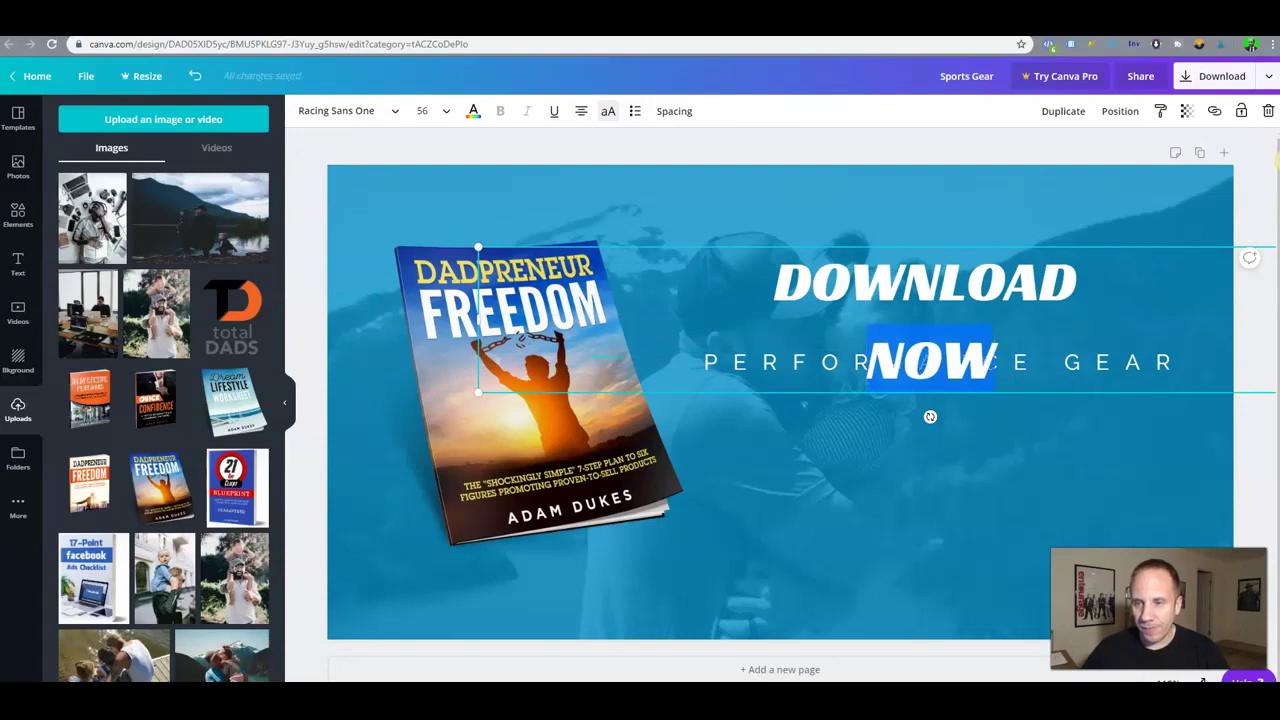
pyautogui.click(939, 295)
pyautogui.click(930, 480)
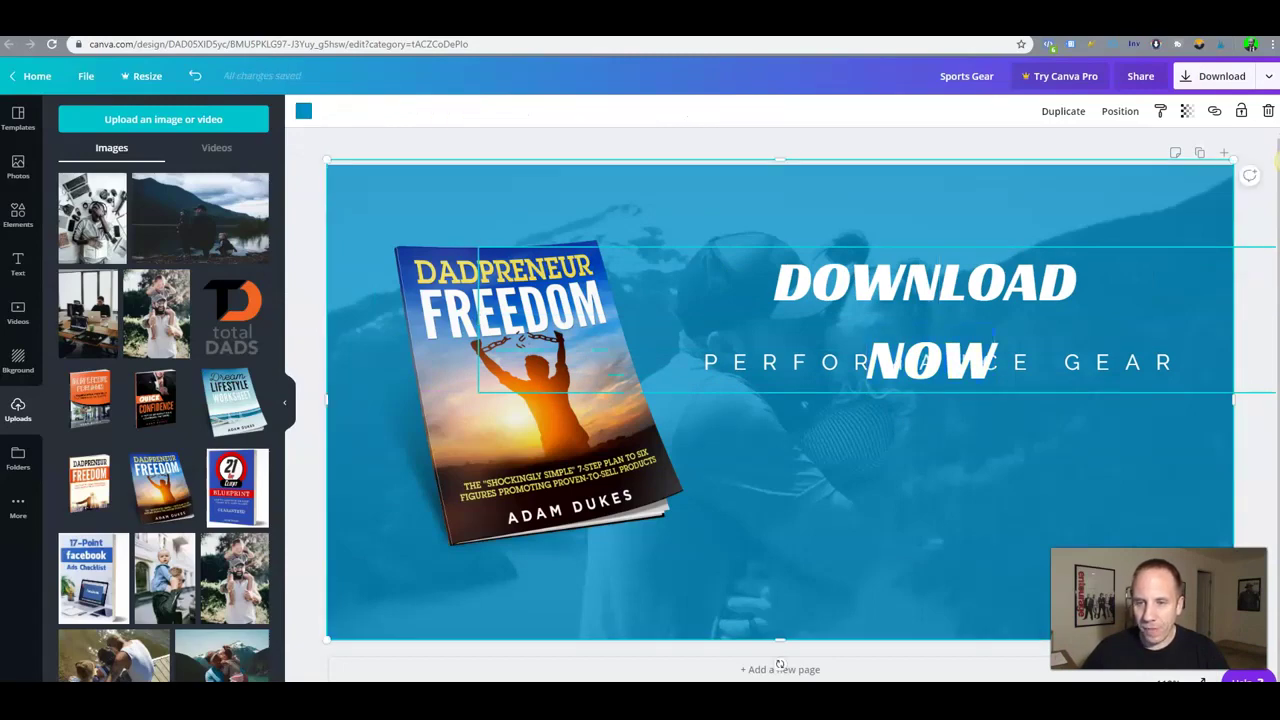
pyautogui.moveTo(932, 320); pyautogui.dragTo(931, 267)
# Delete the "PERFORMANCE GEAR" subtitle and reposition the two-line title, in a narrower text box, in the space beside the book cover.
pyautogui.click(927, 363)
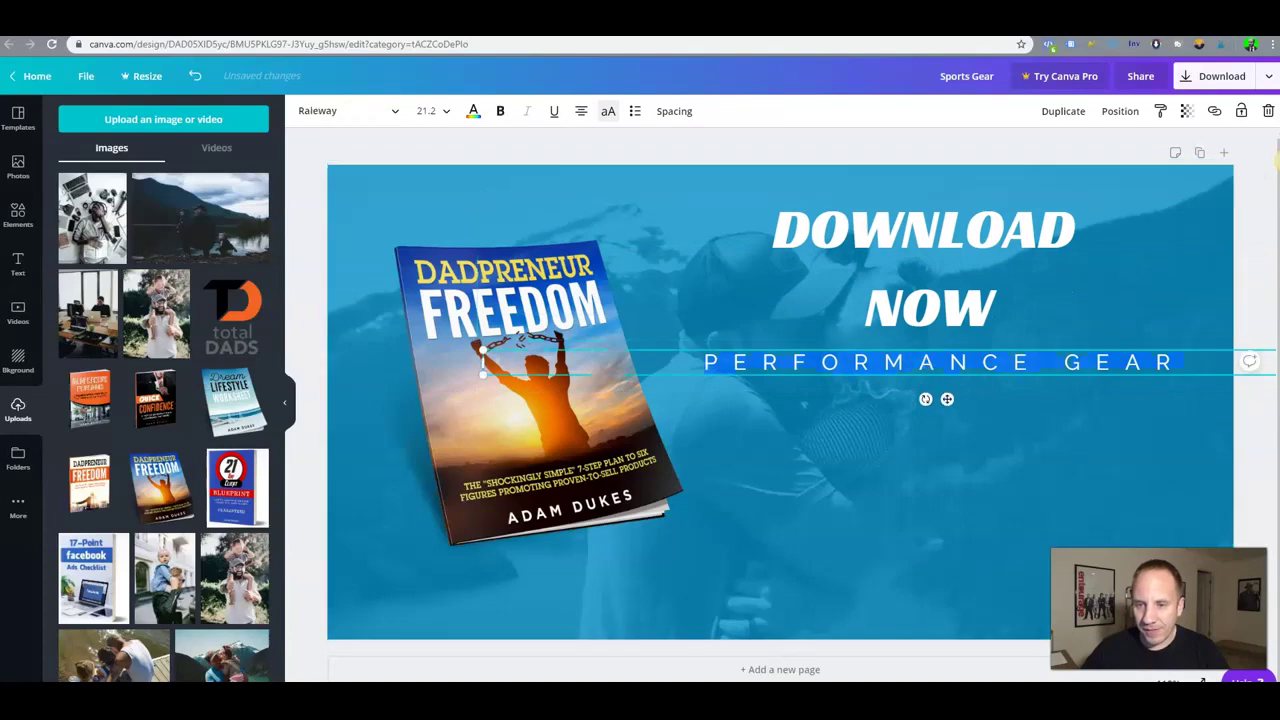
pyautogui.press('BackSpace')
pyautogui.click(780, 660)
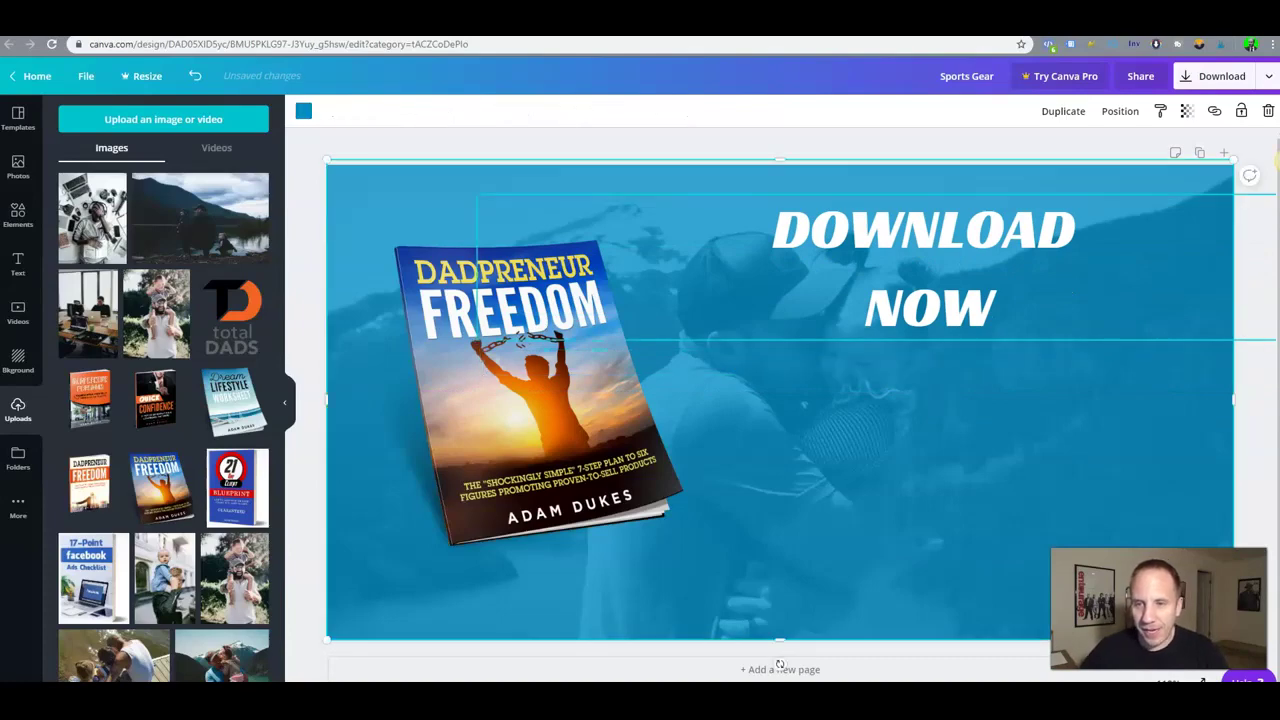
pyautogui.moveTo(930, 310); pyautogui.dragTo(973, 380)
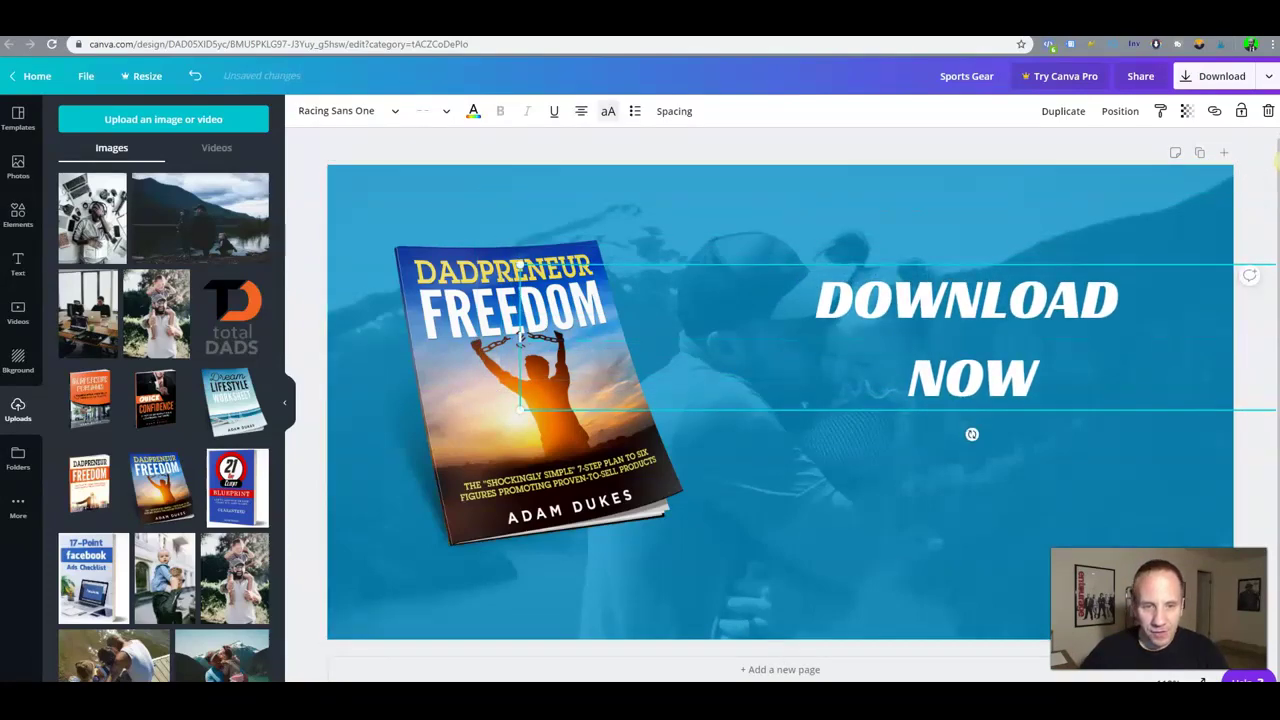
pyautogui.moveTo(972, 434); pyautogui.dragTo(927, 430)
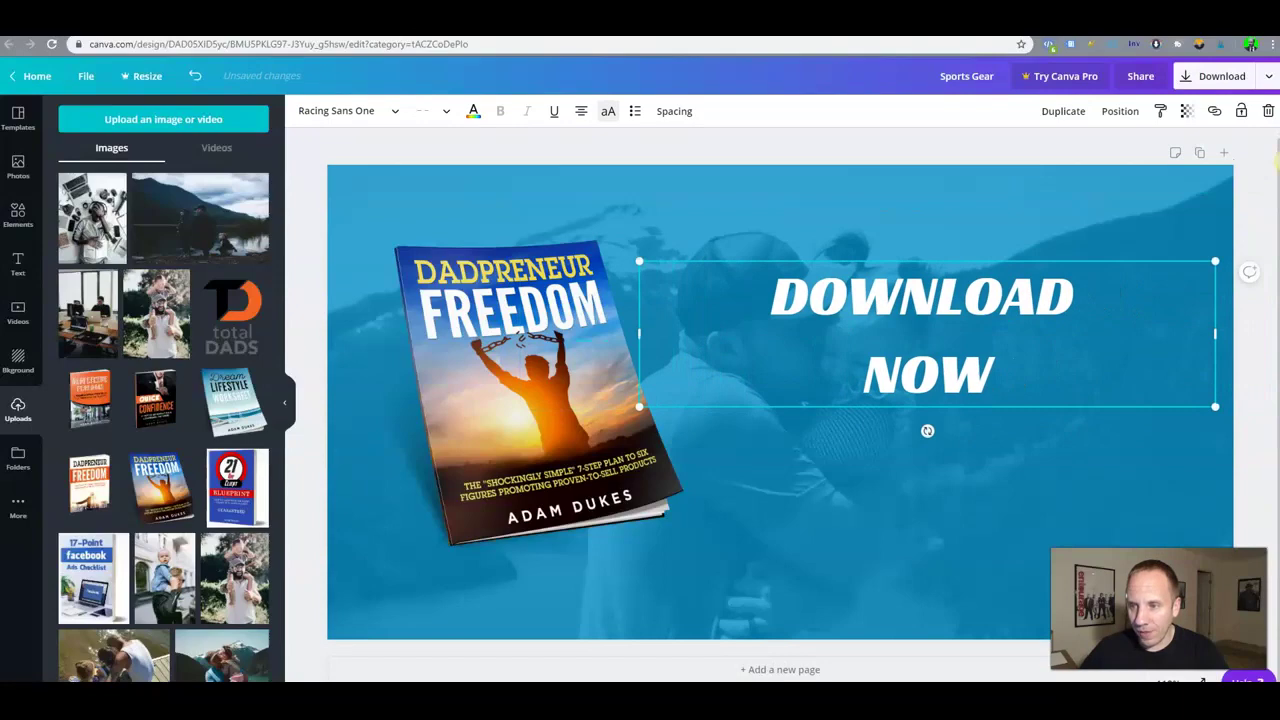
# Narrow the DOWNLOAD NOW text box, place it to the right of the book cover, and color its text red.
pyautogui.moveTo(1215, 333); pyautogui.dragTo(965, 374)
pyautogui.moveTo(860, 340); pyautogui.dragTo(1059, 318)
pyautogui.click(976, 286)
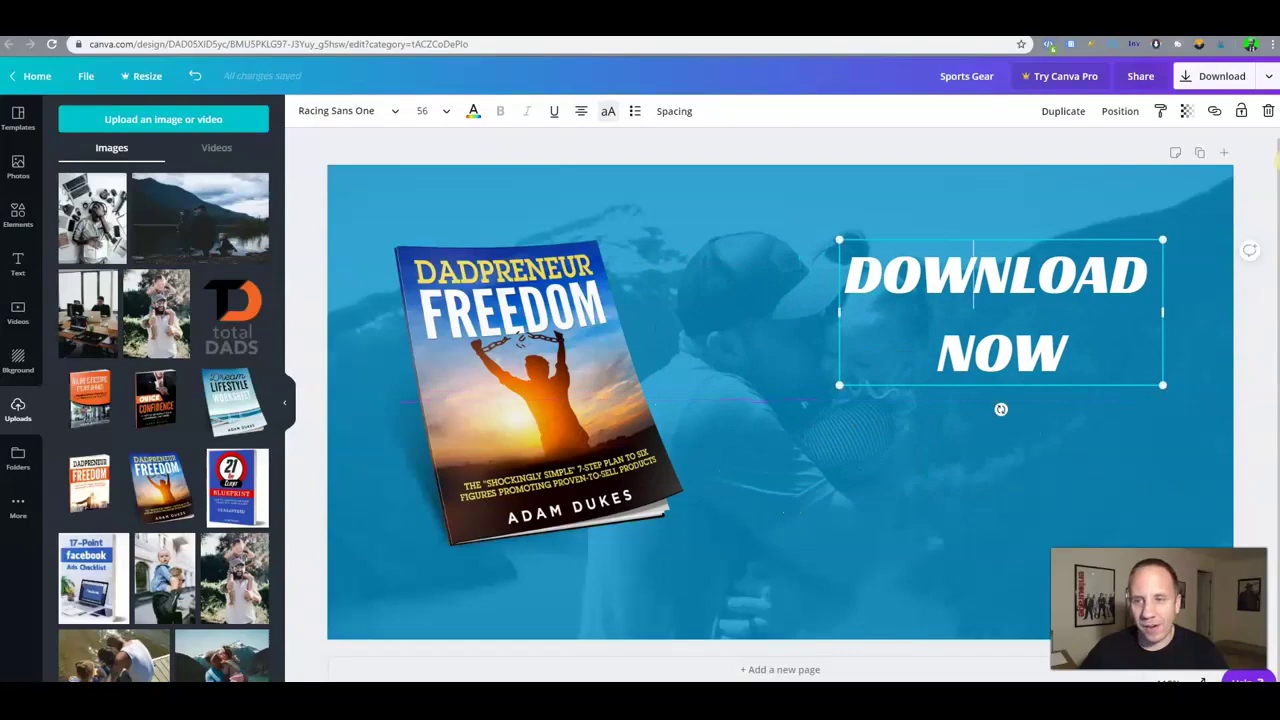
pyautogui.hotkey('ctrl', 'a')
pyautogui.click(473, 111)
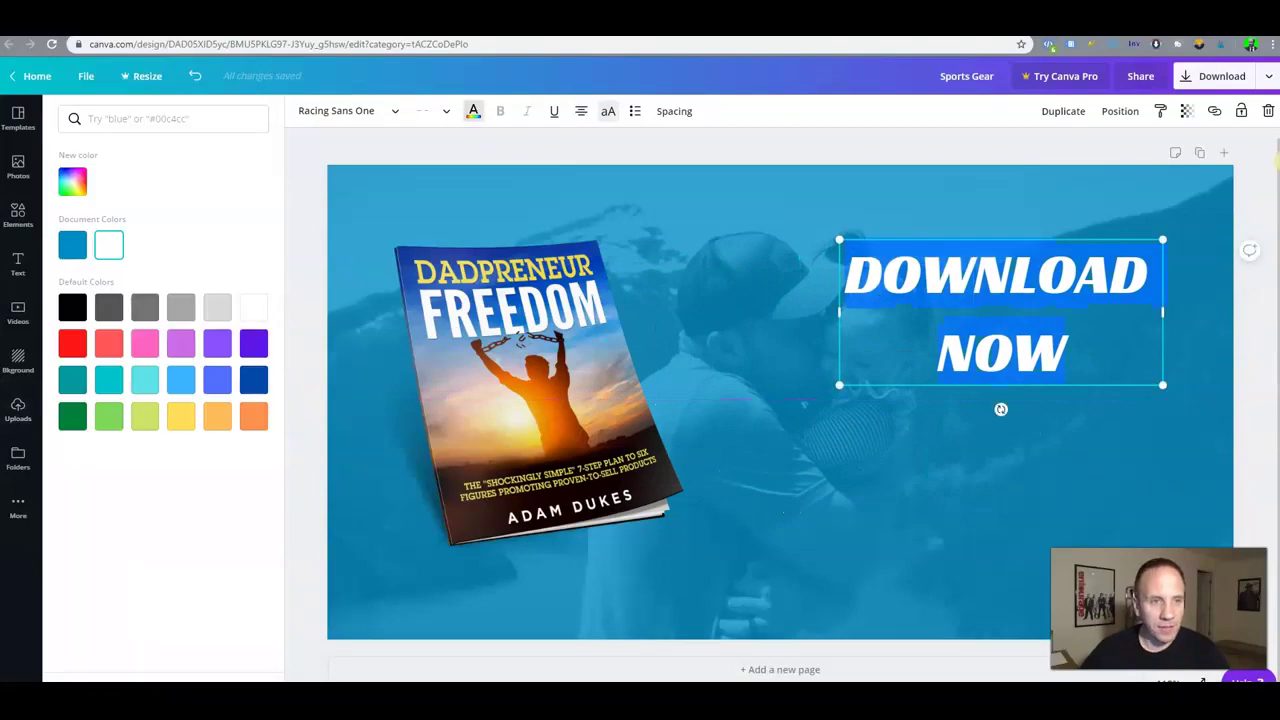
pyautogui.click(73, 344)
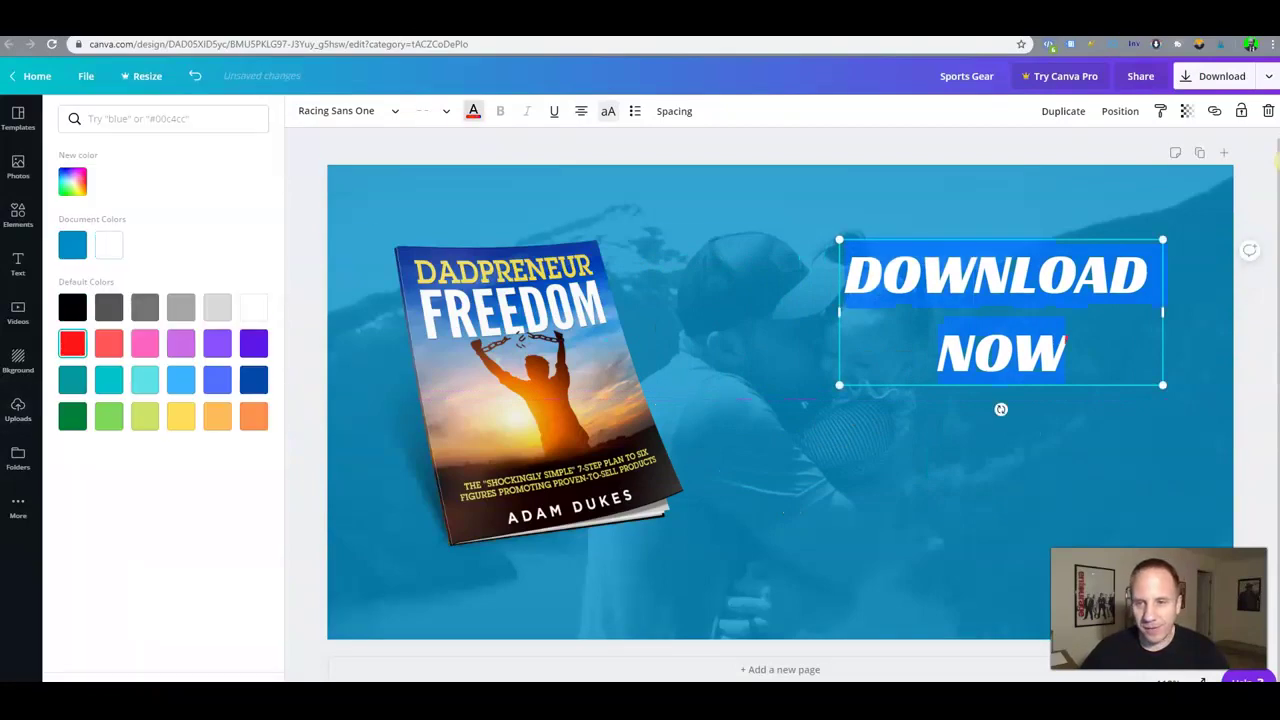
pyautogui.click(900, 470)
pyautogui.moveTo(1000, 312)
pyautogui.mouseDown()
pyautogui.moveTo(1004, 327)
pyautogui.moveTo(1009, 318)
pyautogui.mouseUp()
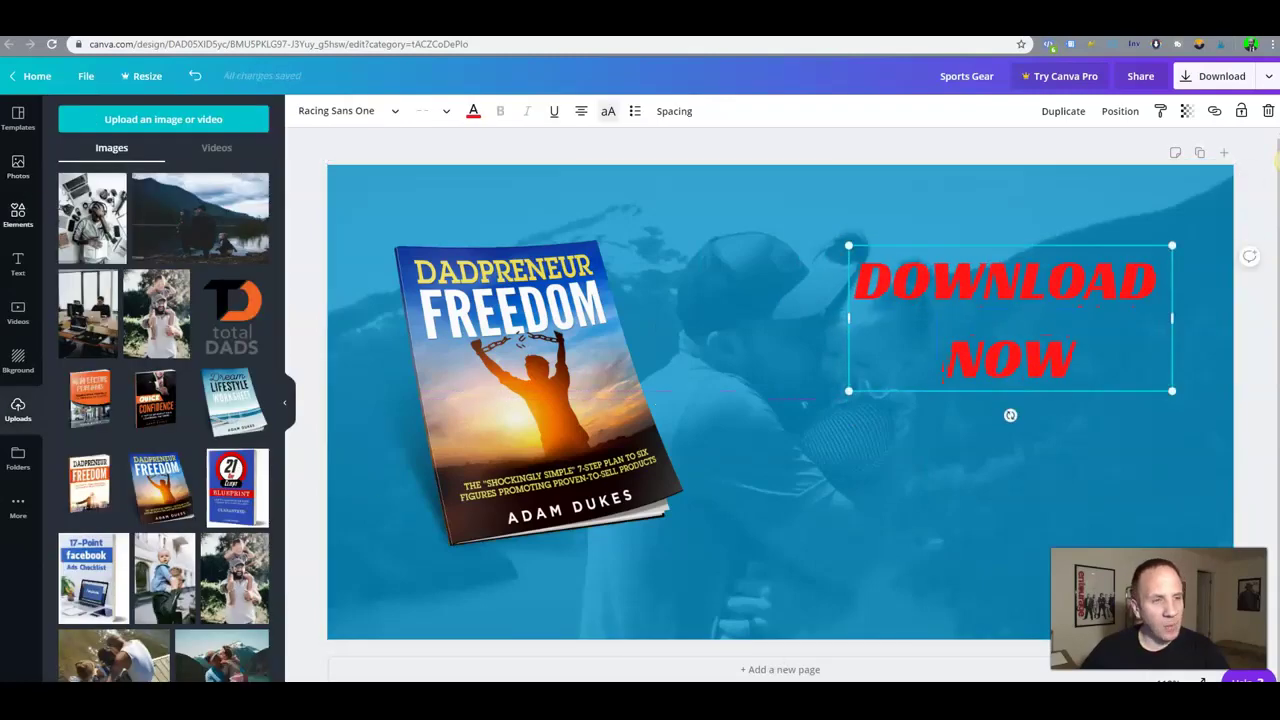
# Search the elements for "arrow" and add the solid white curved arrow that points right to the design.
pyautogui.click(18, 215)
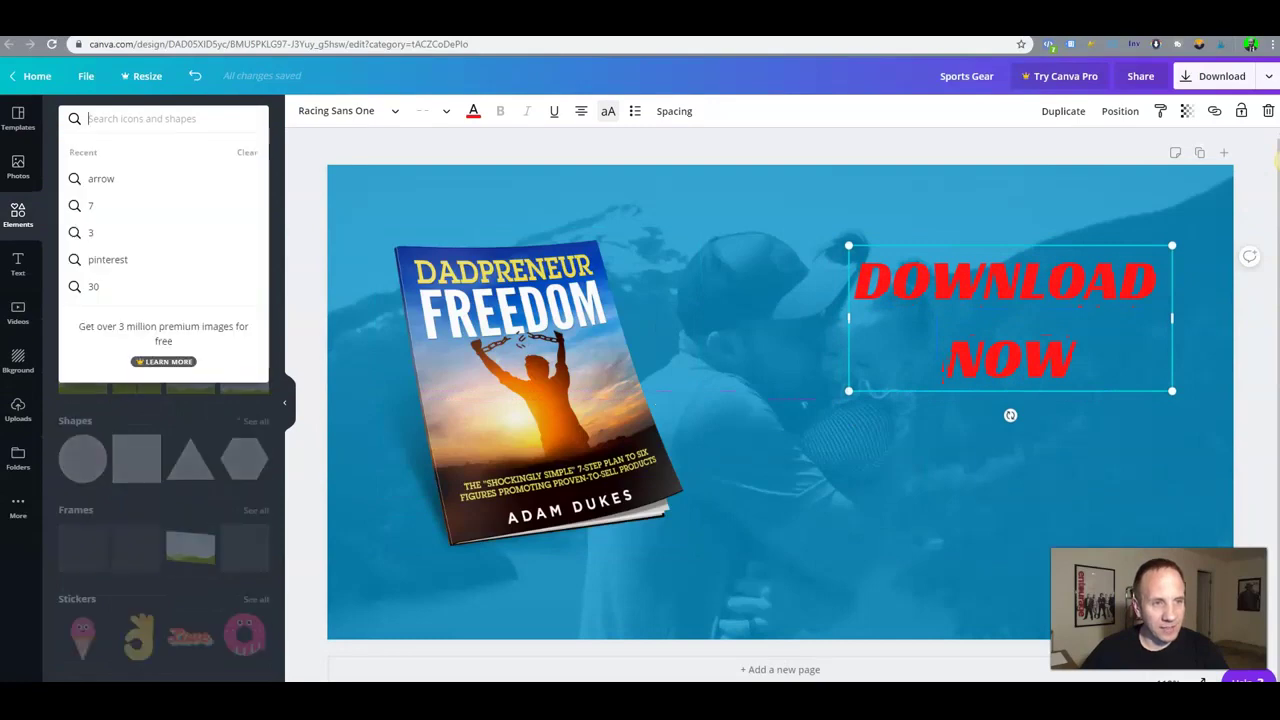
pyautogui.write('arrow')
pyautogui.press('Return')
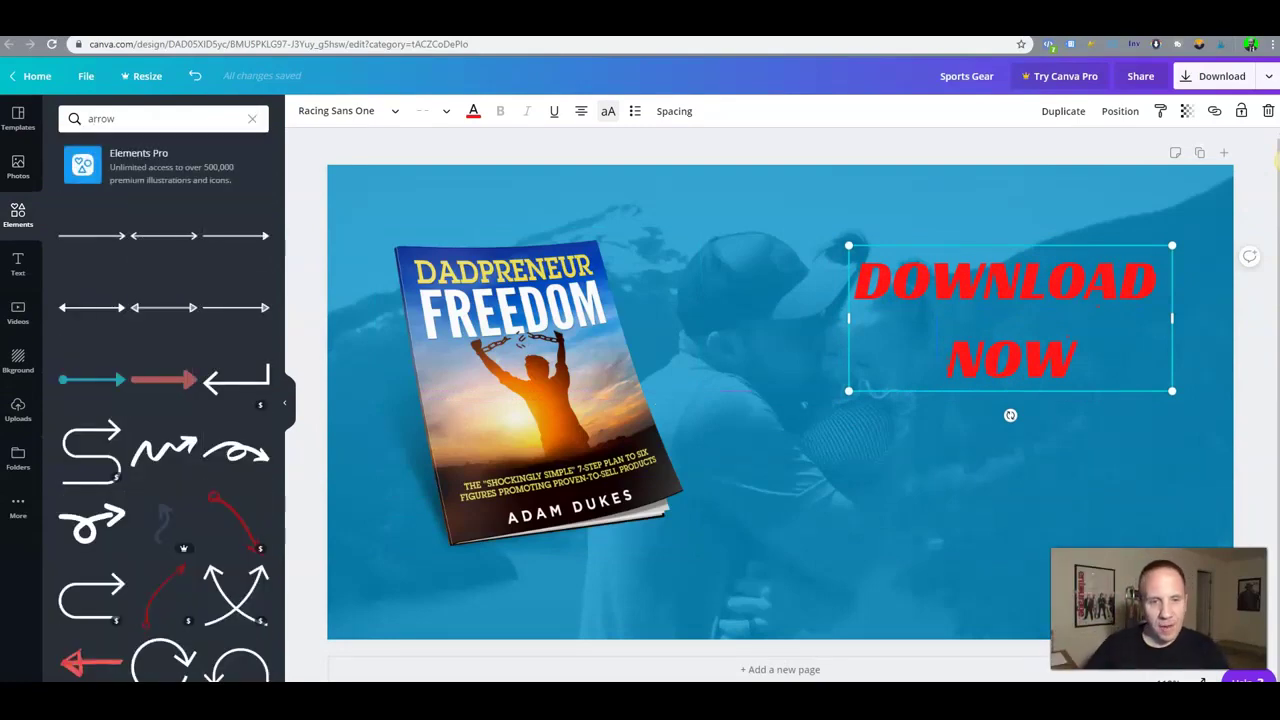
pyautogui.scroll(-2, 165, 420)
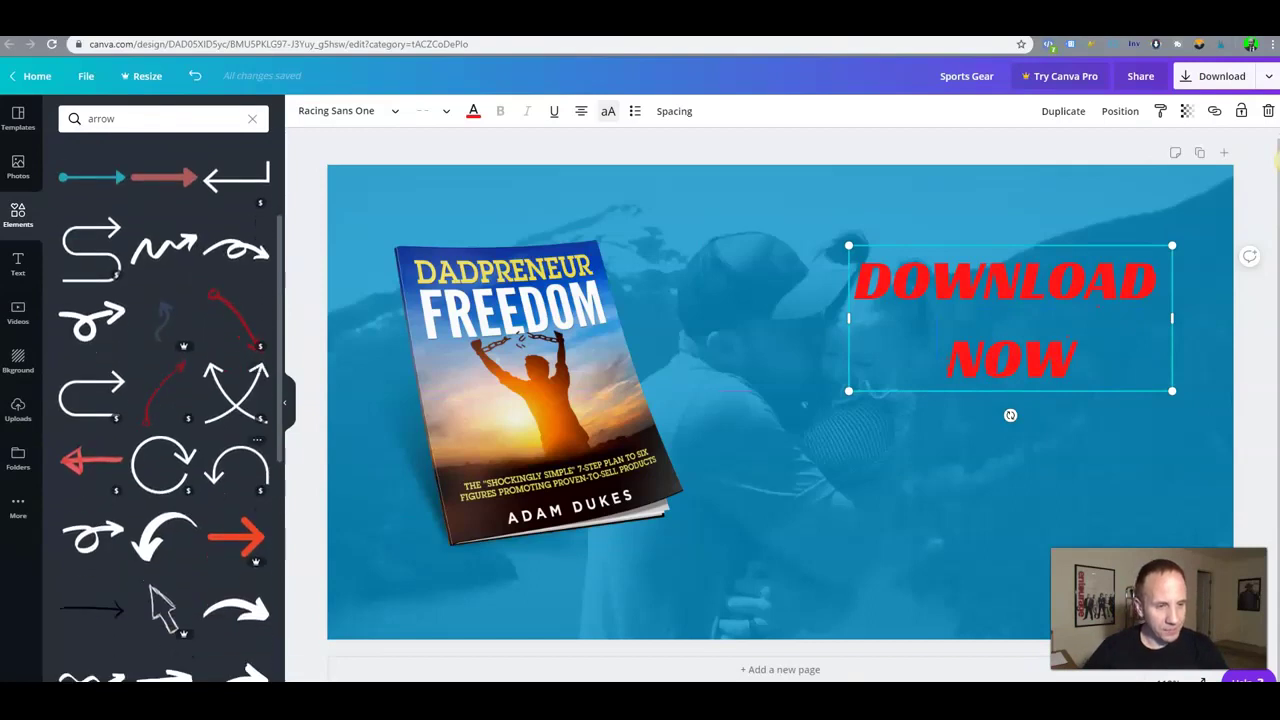
pyautogui.scroll(-1, 200, 460)
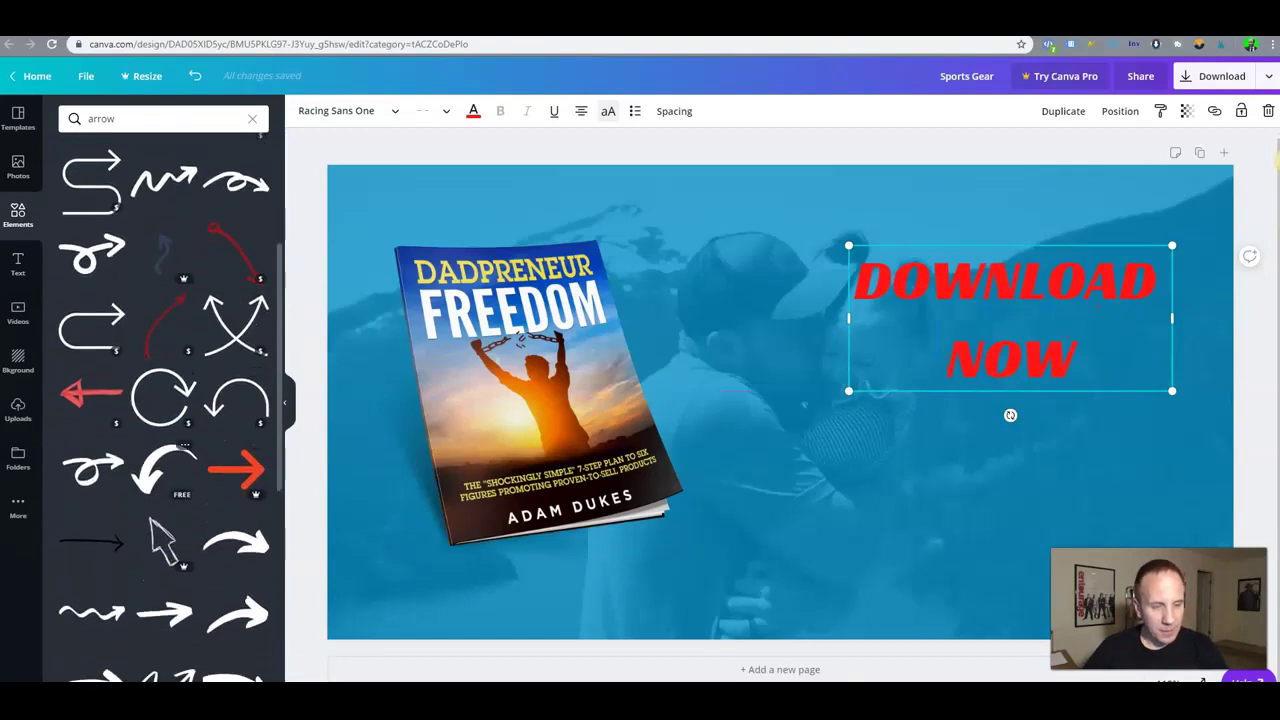
pyautogui.moveTo(237, 543); pyautogui.dragTo(888, 419)
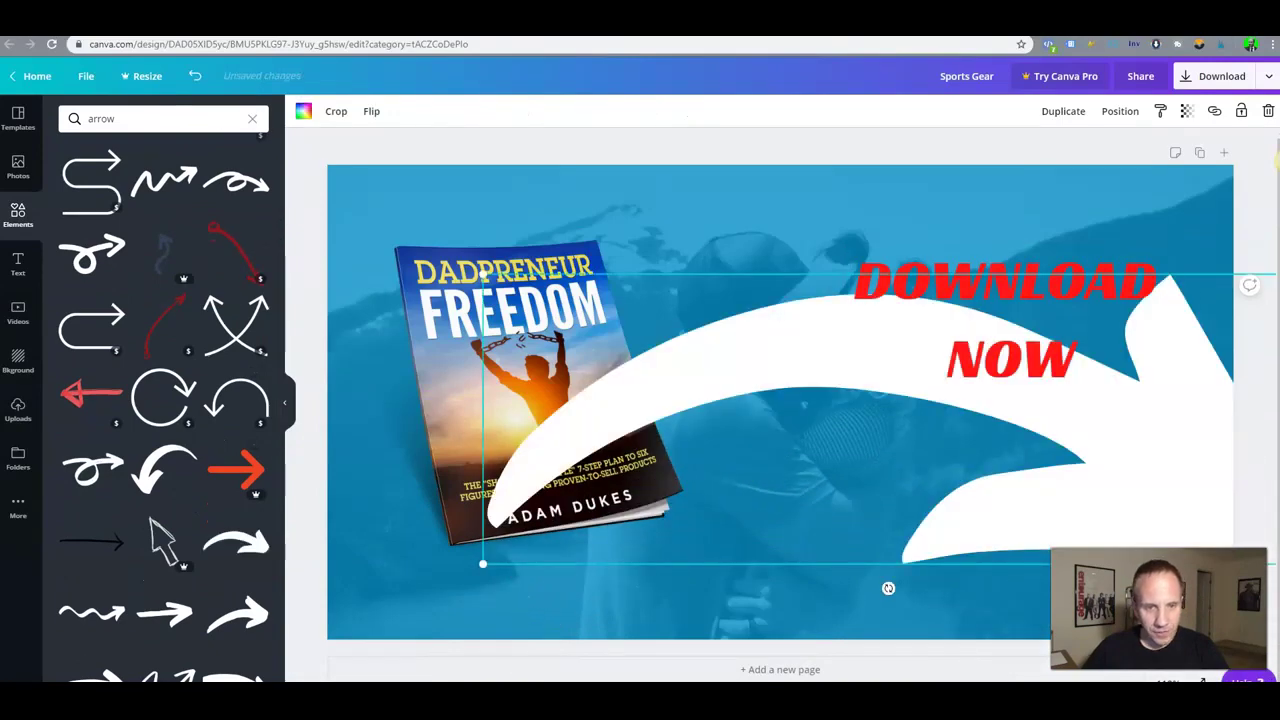
# Shrink and rotate the arrow so it points from beneath the slightly raised DOWNLOAD NOW text toward the book cover.
pyautogui.moveTo(483, 272); pyautogui.dragTo(901, 424)
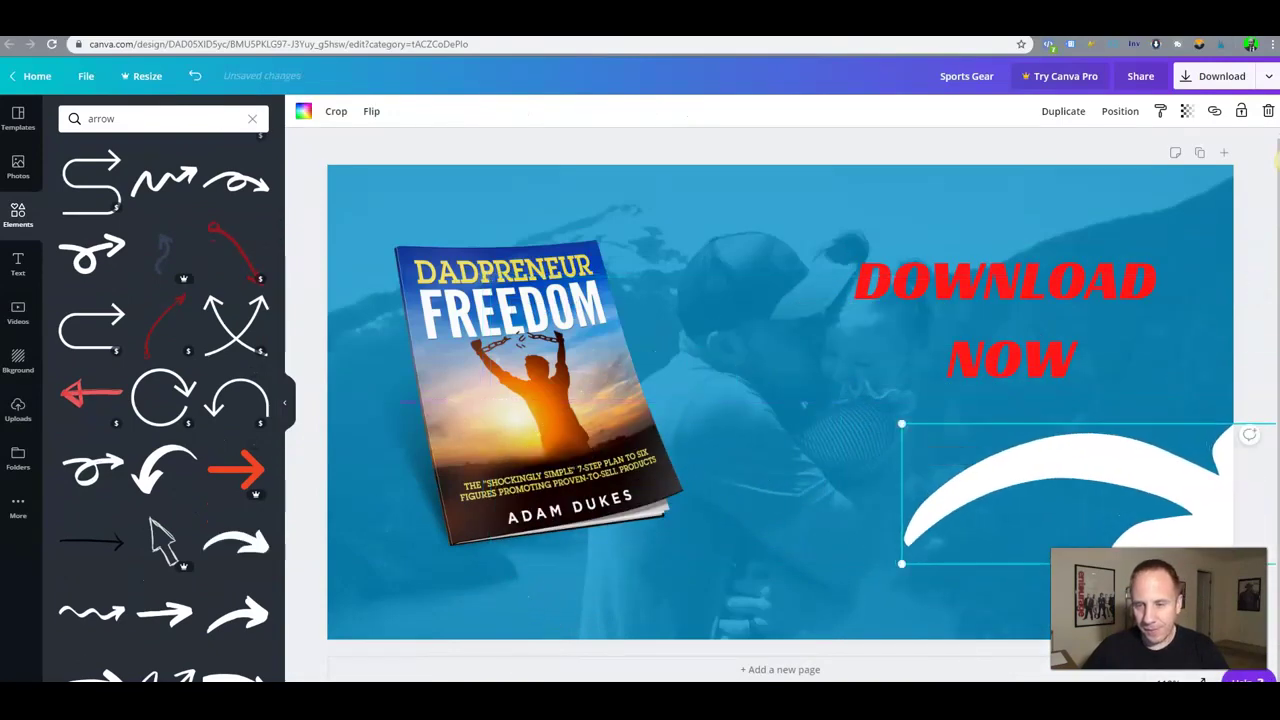
pyautogui.moveTo(1060, 470); pyautogui.dragTo(787, 348)
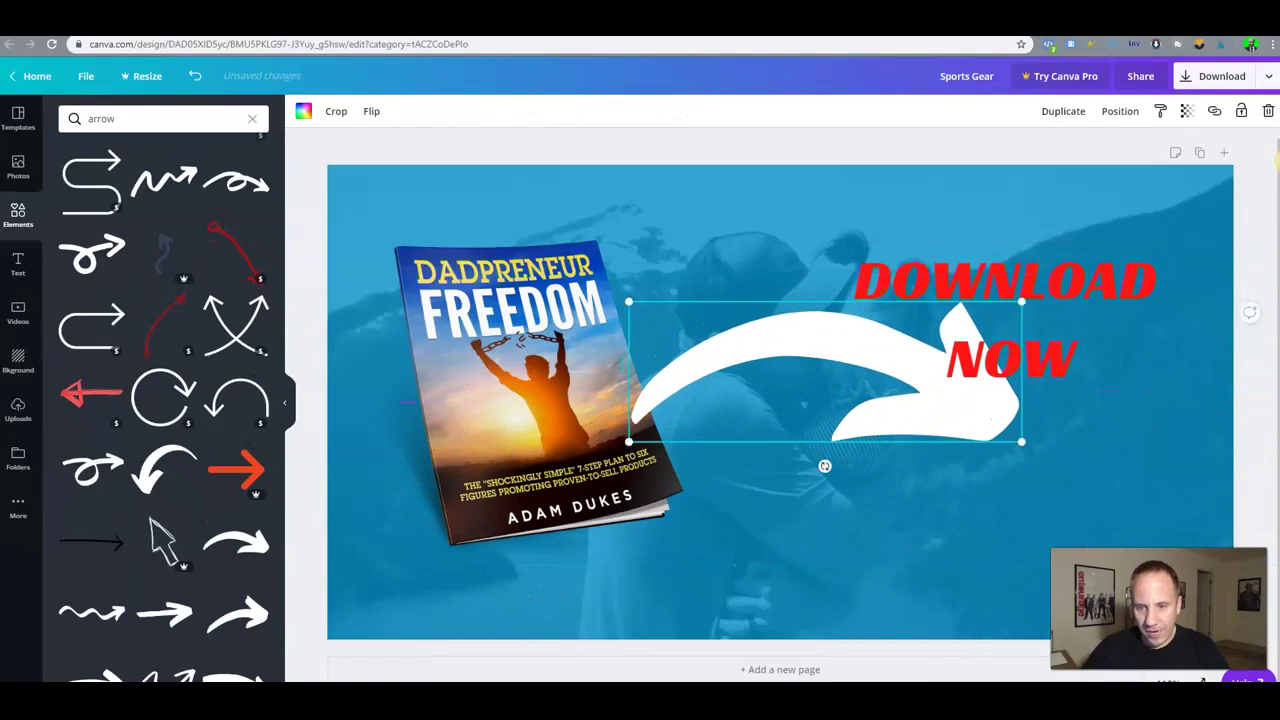
pyautogui.moveTo(824, 466); pyautogui.dragTo(795, 282)
pyautogui.moveTo(975, 345); pyautogui.dragTo(972, 317)
pyautogui.moveTo(850, 405); pyautogui.dragTo(922, 514)
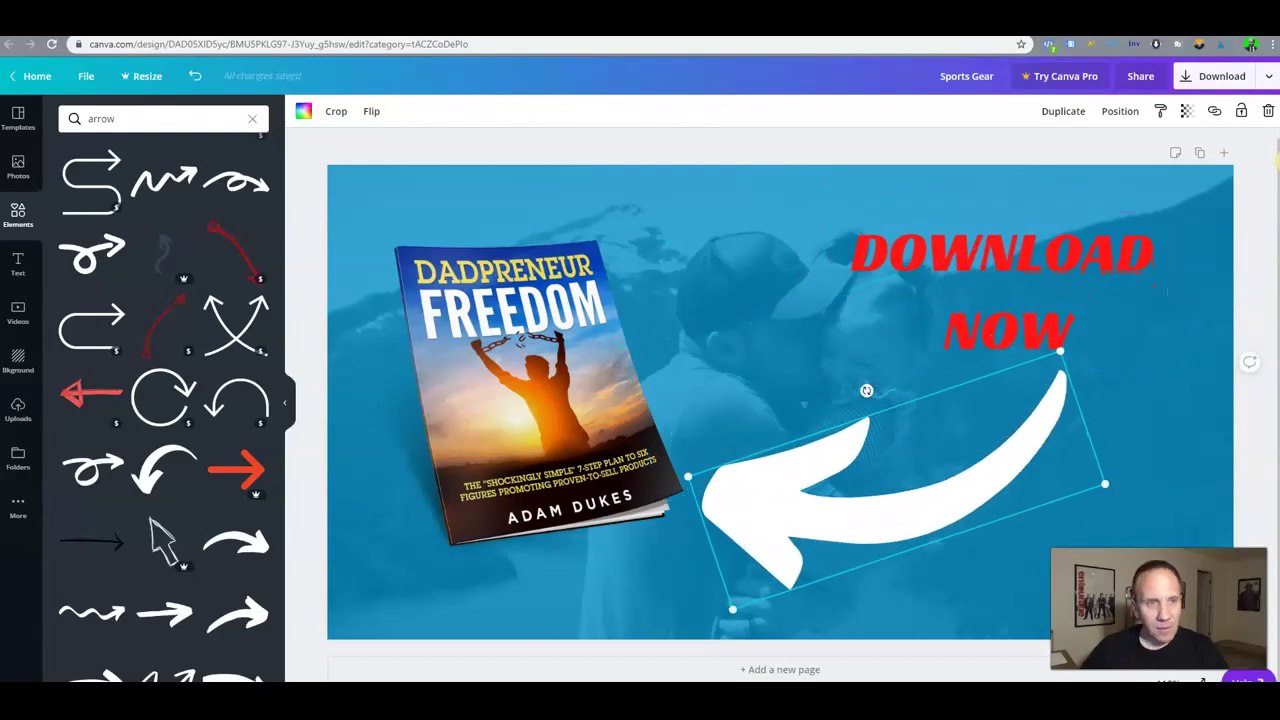
# Color the arrow black, then scale it down and fit it between the DOWNLOAD NOW text and the book cover.
pyautogui.click(303, 111)
pyautogui.click(72, 307)
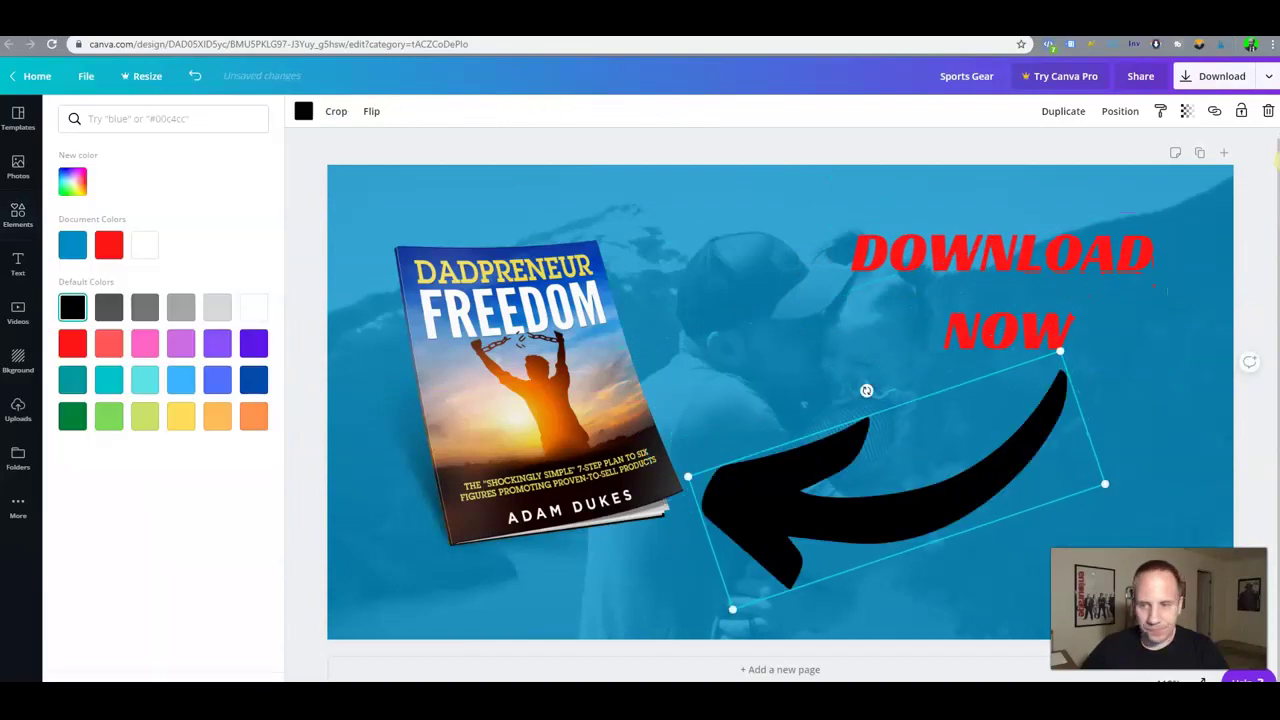
pyautogui.moveTo(1060, 352); pyautogui.dragTo(979, 417)
pyautogui.moveTo(860, 538); pyautogui.dragTo(880, 475)
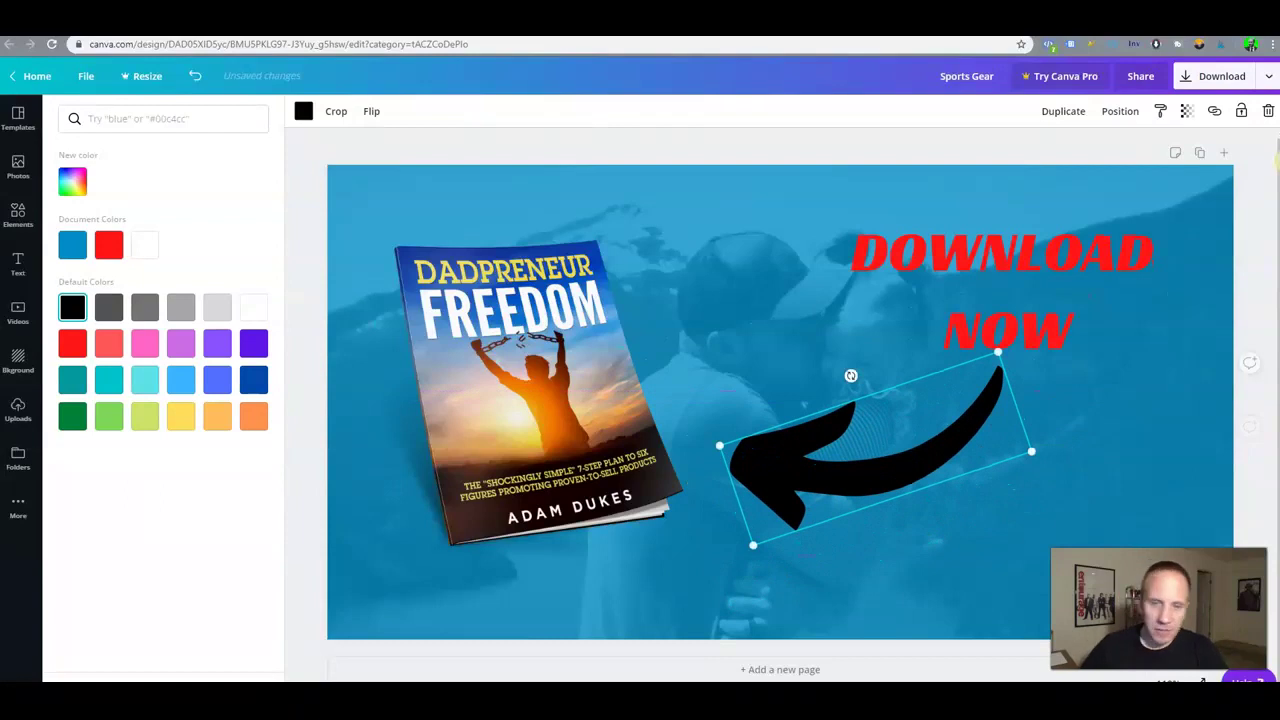
pyautogui.click(600, 595)
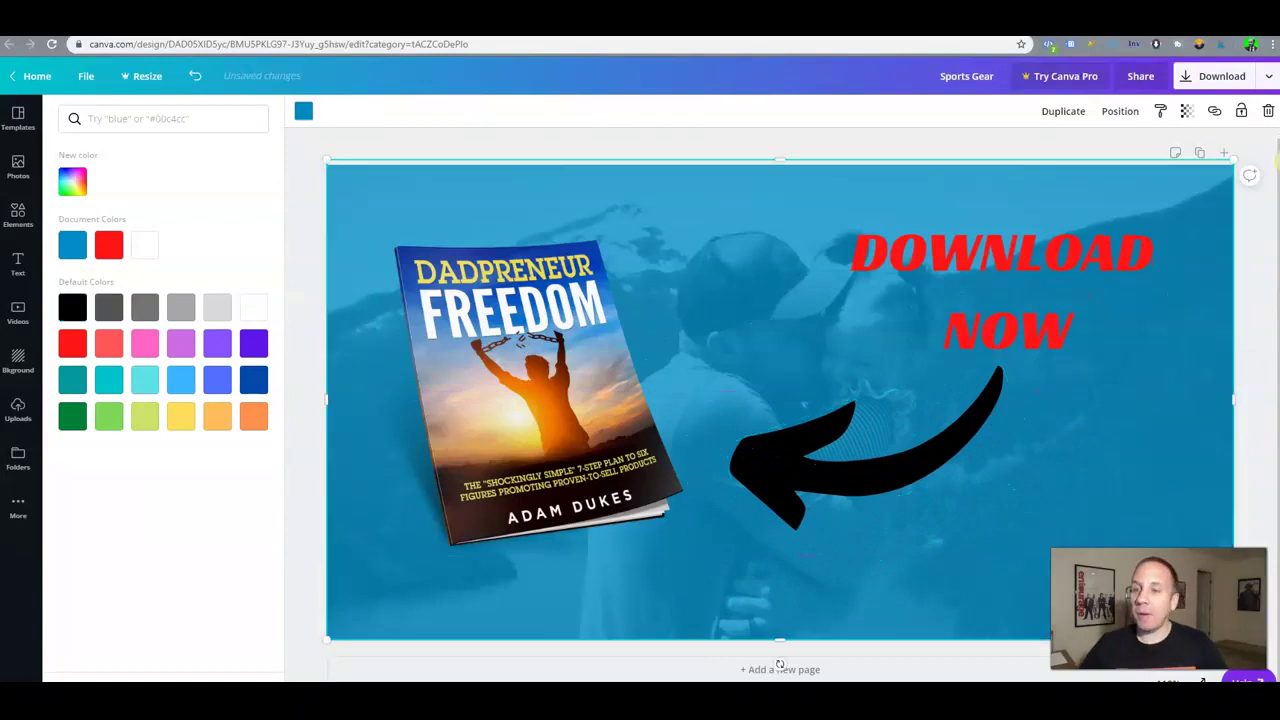
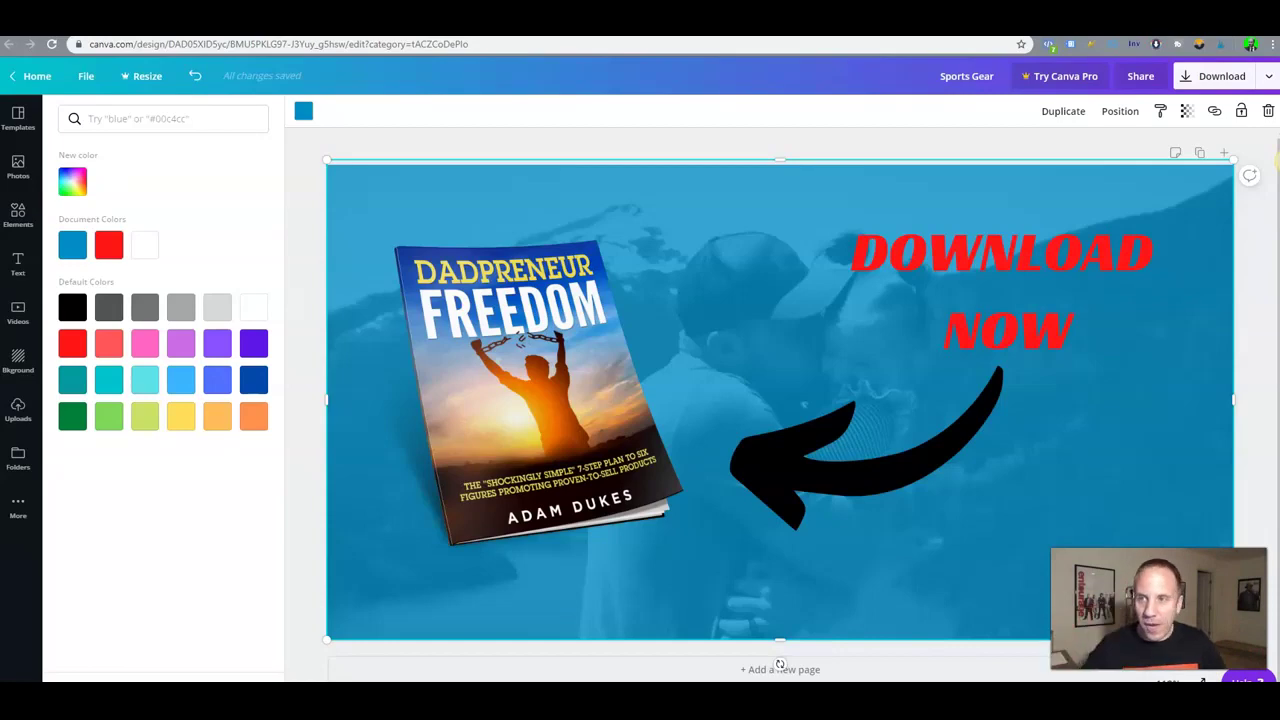
pyautogui.click(780, 664)
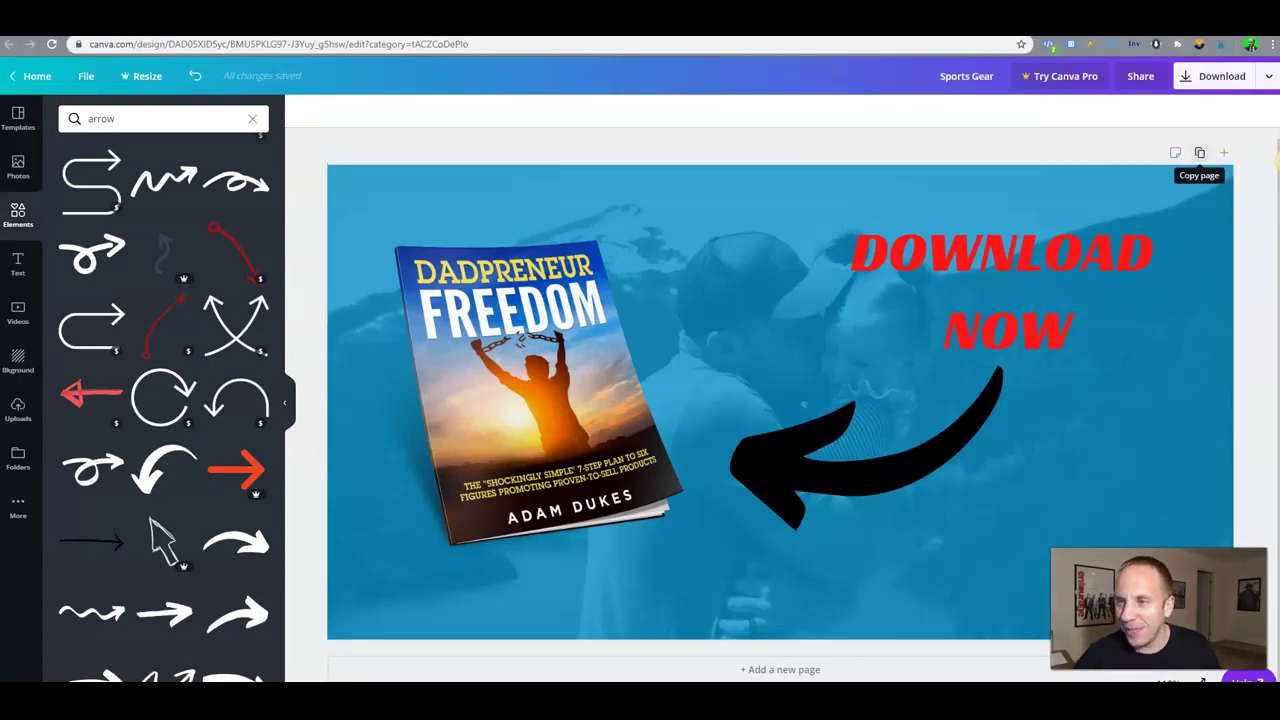
# Duplicate the page and change the blue overlay on the copy to black.
pyautogui.click(1199, 152)
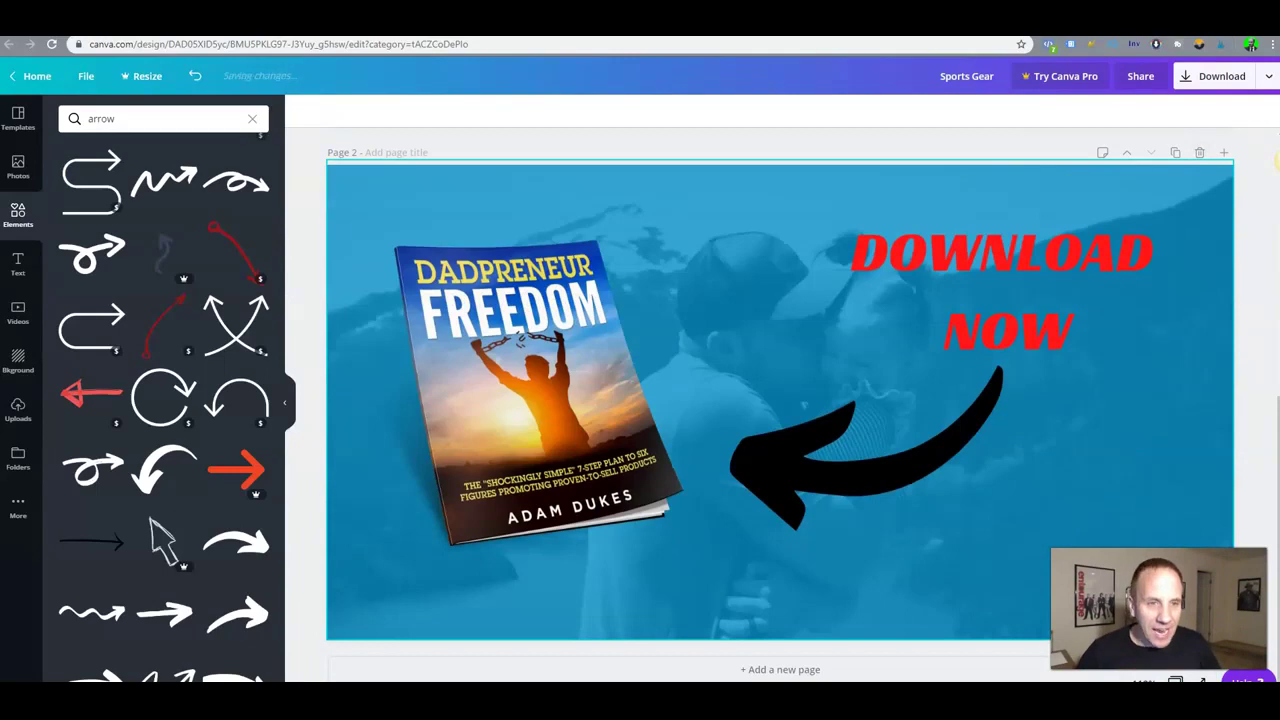
pyautogui.click(1200, 183)
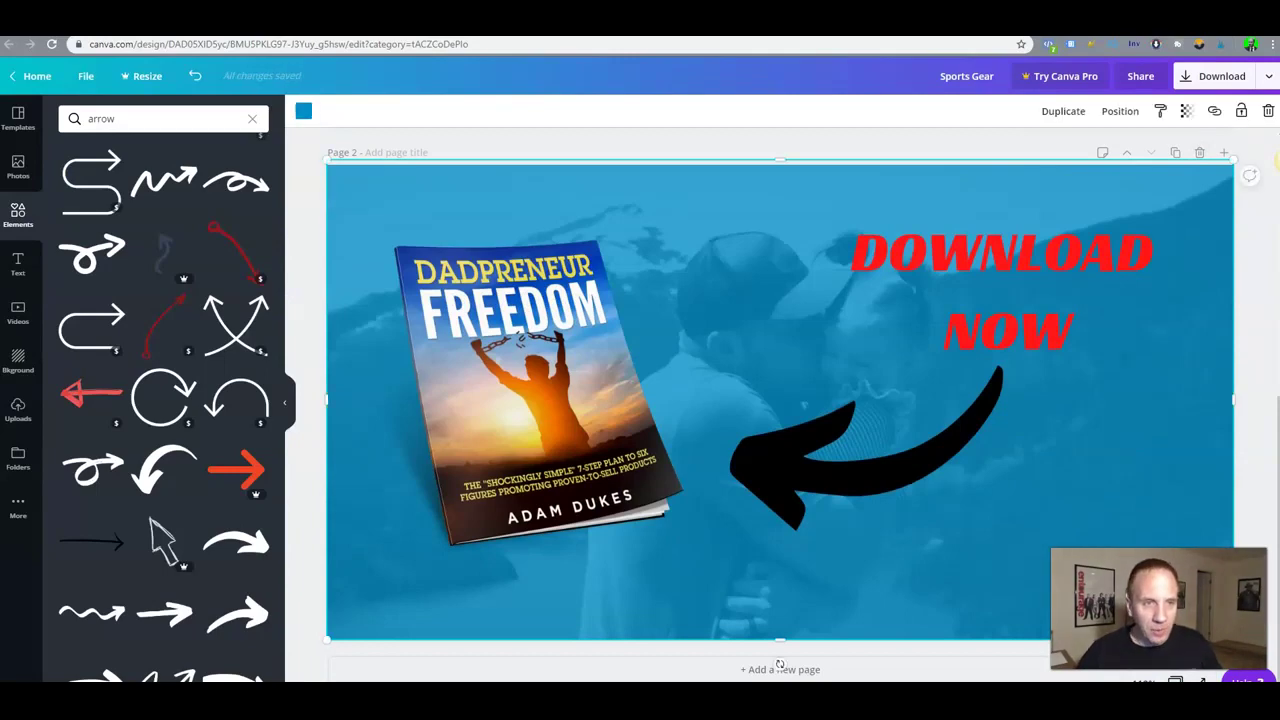
pyautogui.click(303, 111)
pyautogui.click(72, 245)
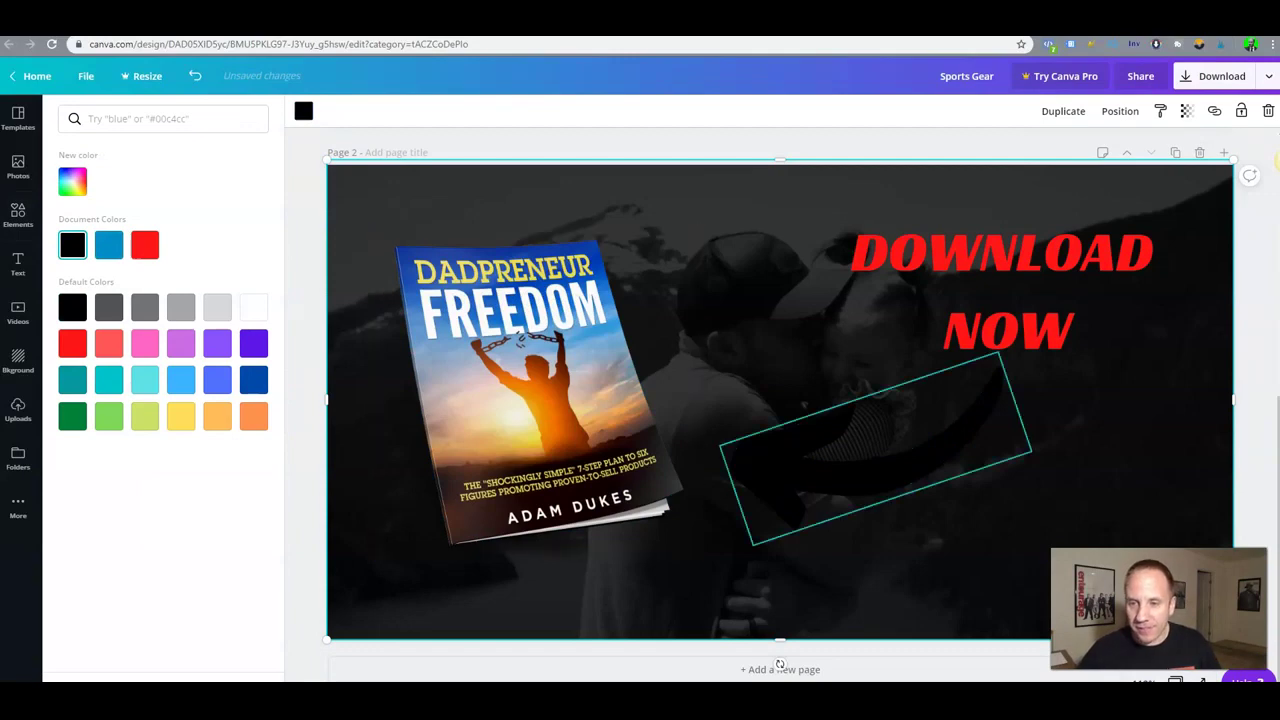
# Recolor the arrow on page 2 white.
pyautogui.click(852, 400)
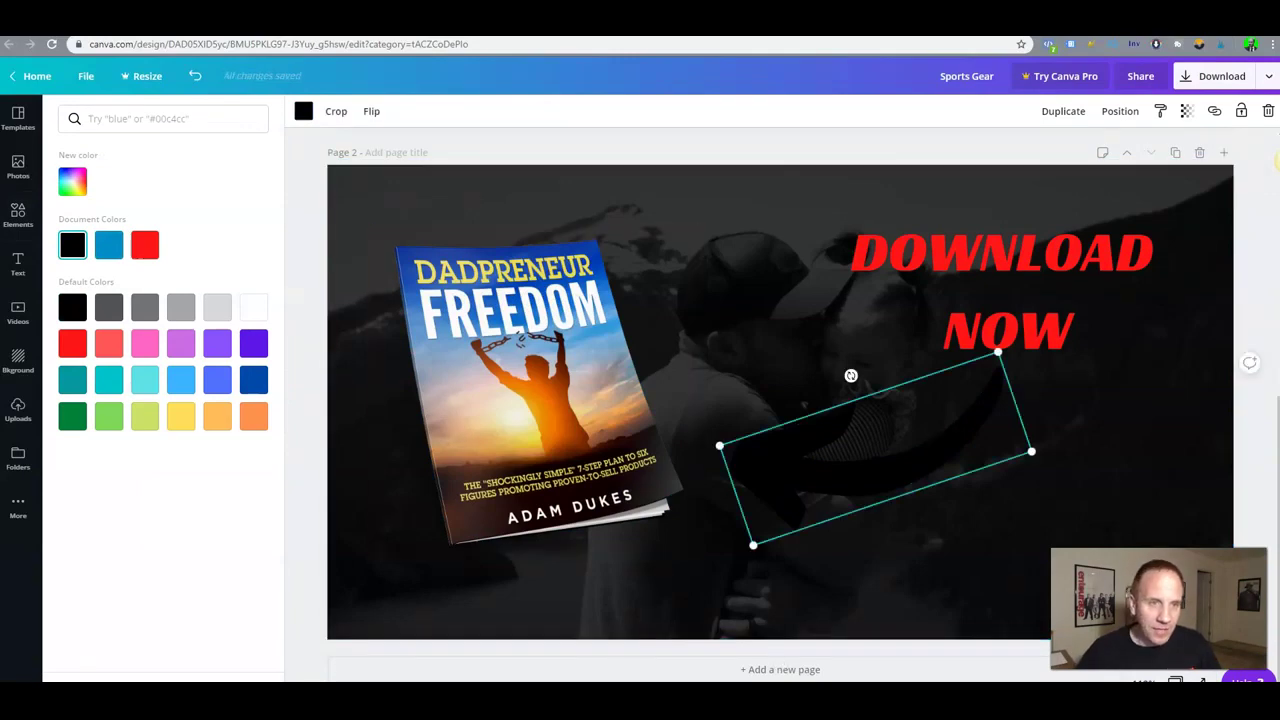
pyautogui.click(303, 111)
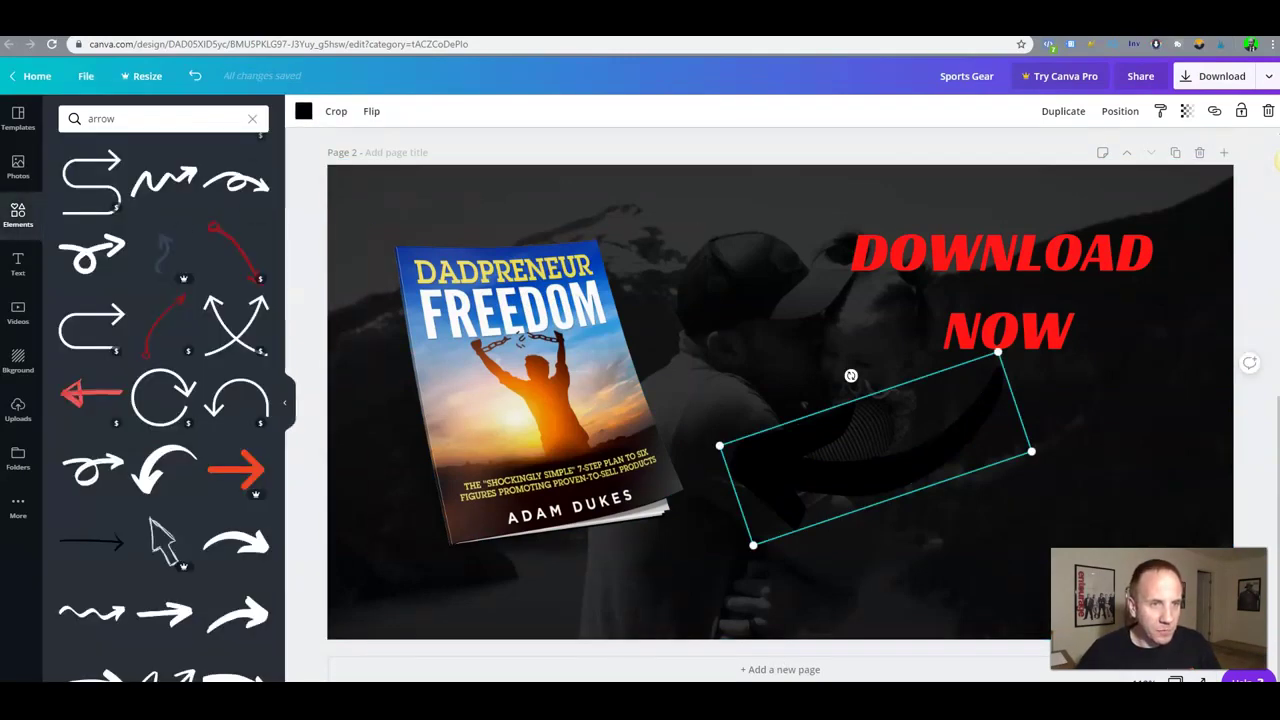
pyautogui.click(303, 111)
pyautogui.click(253, 307)
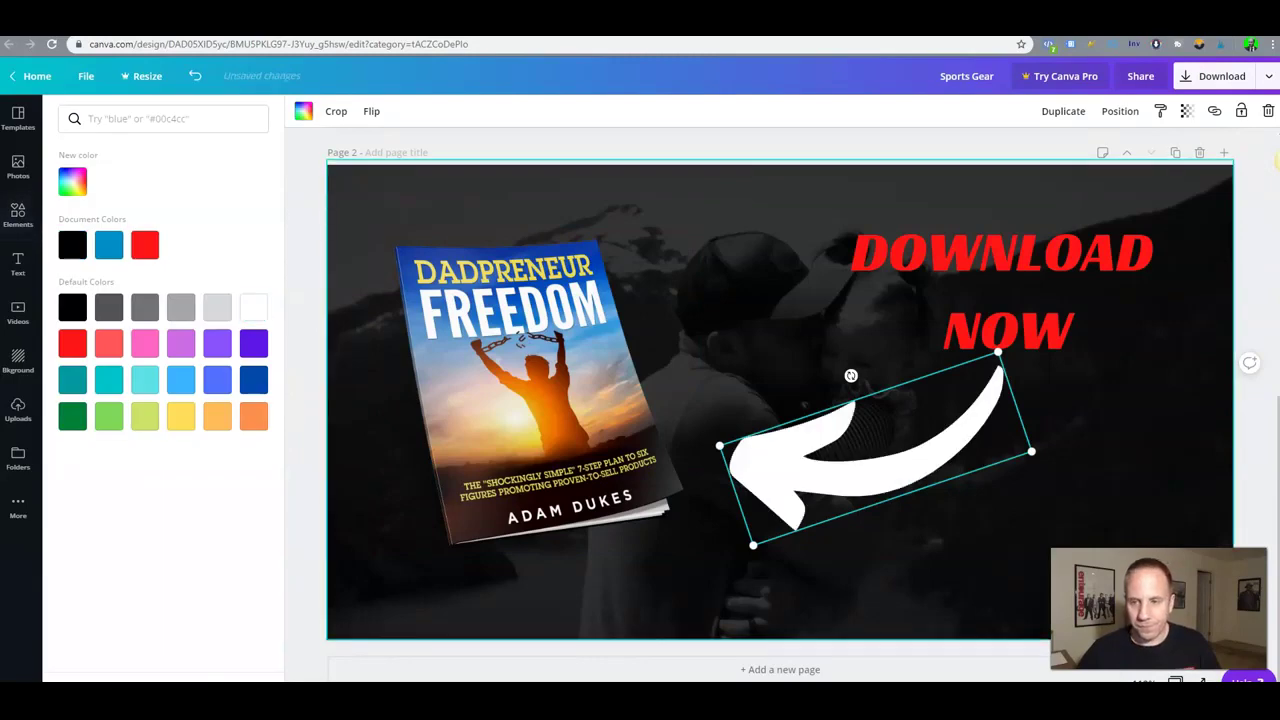
# Shrink the white arrow on page 2 slightly and fine-tune the positions of the arrow, book cover and DOWNLOAD NOW text.
pyautogui.moveTo(880, 477); pyautogui.dragTo(891, 480)
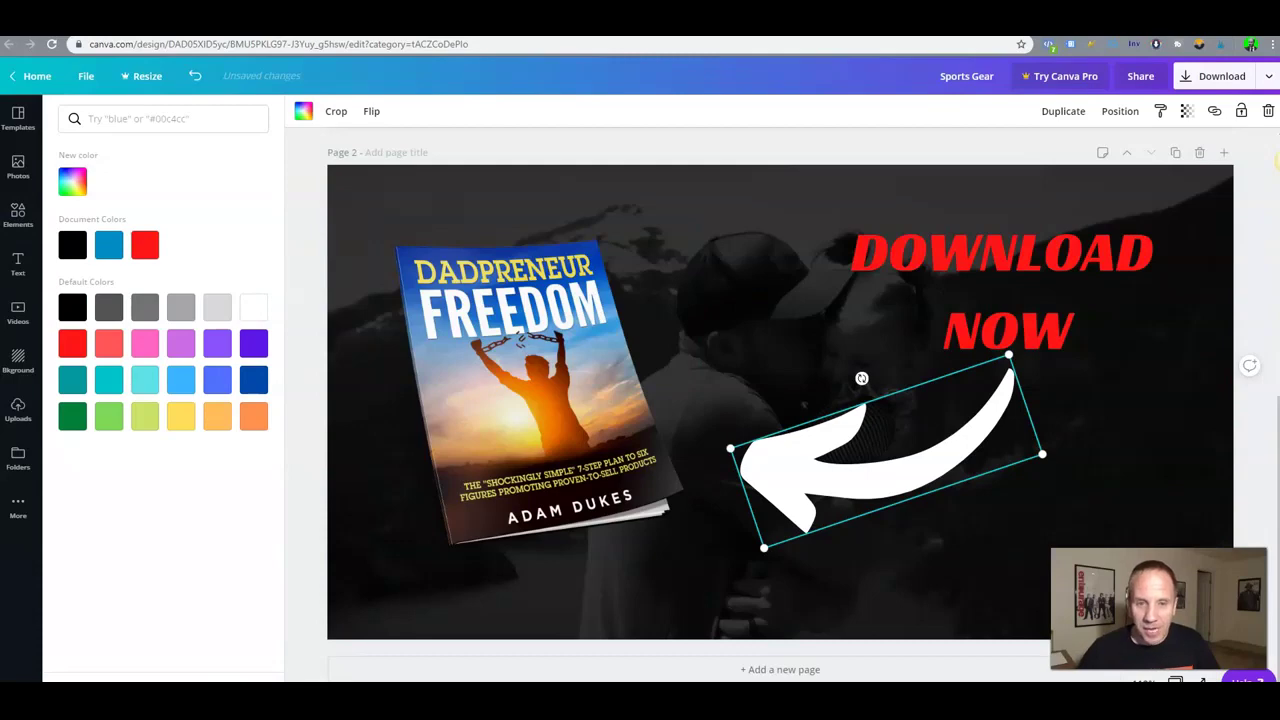
pyautogui.moveTo(730, 448); pyautogui.dragTo(769, 449)
pyautogui.moveTo(545, 400); pyautogui.dragTo(534, 390)
pyautogui.moveTo(1006, 292); pyautogui.dragTo(988, 296)
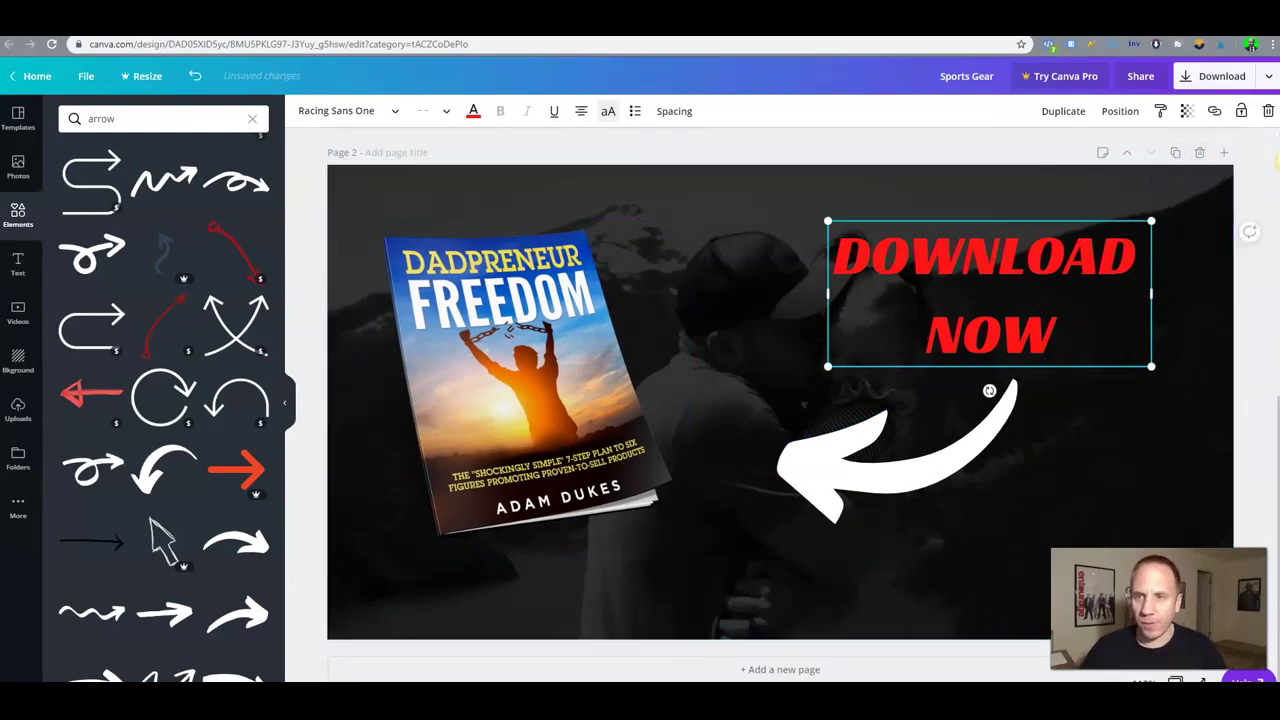
pyautogui.click(1279, 161)
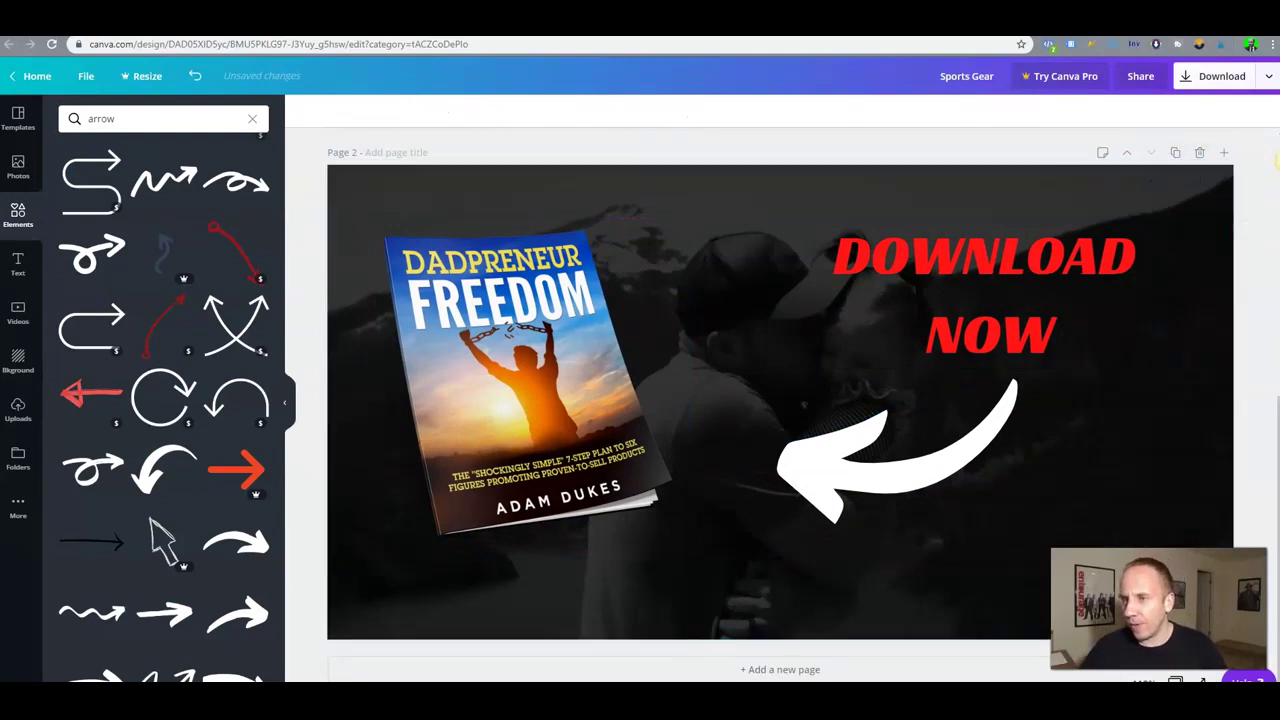
# Download all pages (1–2) of the design as PNG and dismiss the Canva Pro upgrade offer.
pyautogui.click(1214, 76)
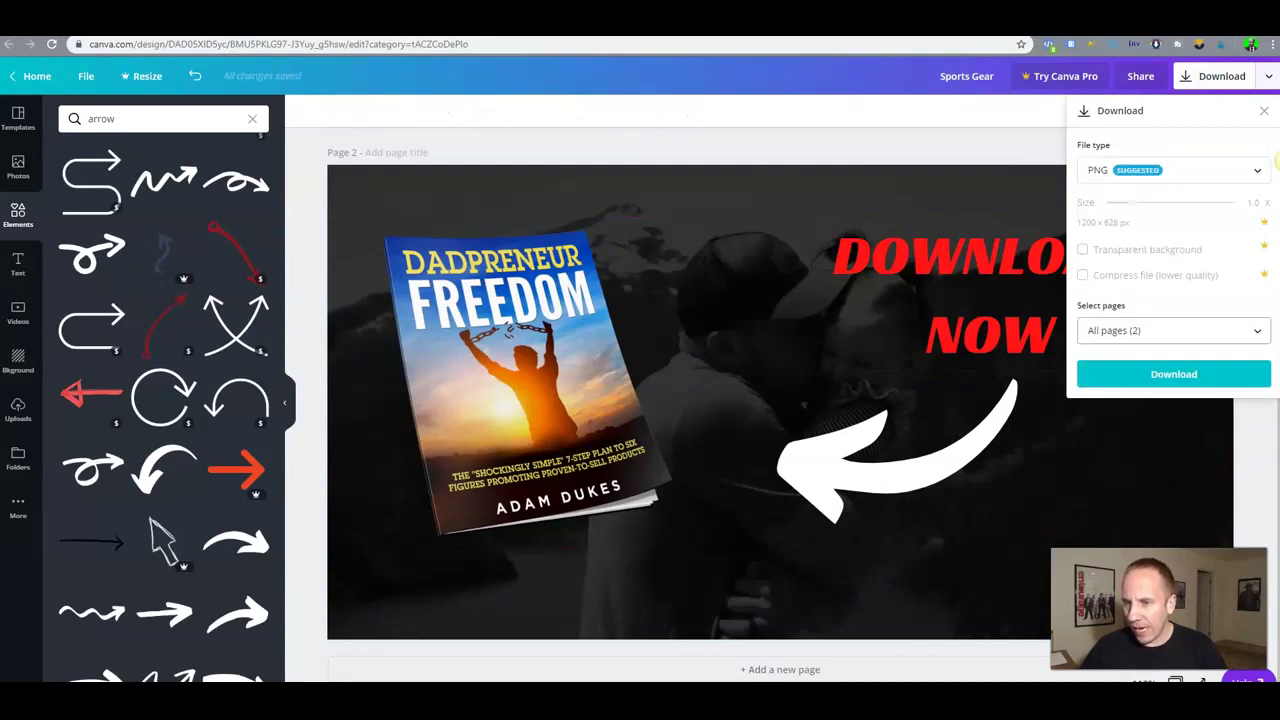
pyautogui.click(1174, 331)
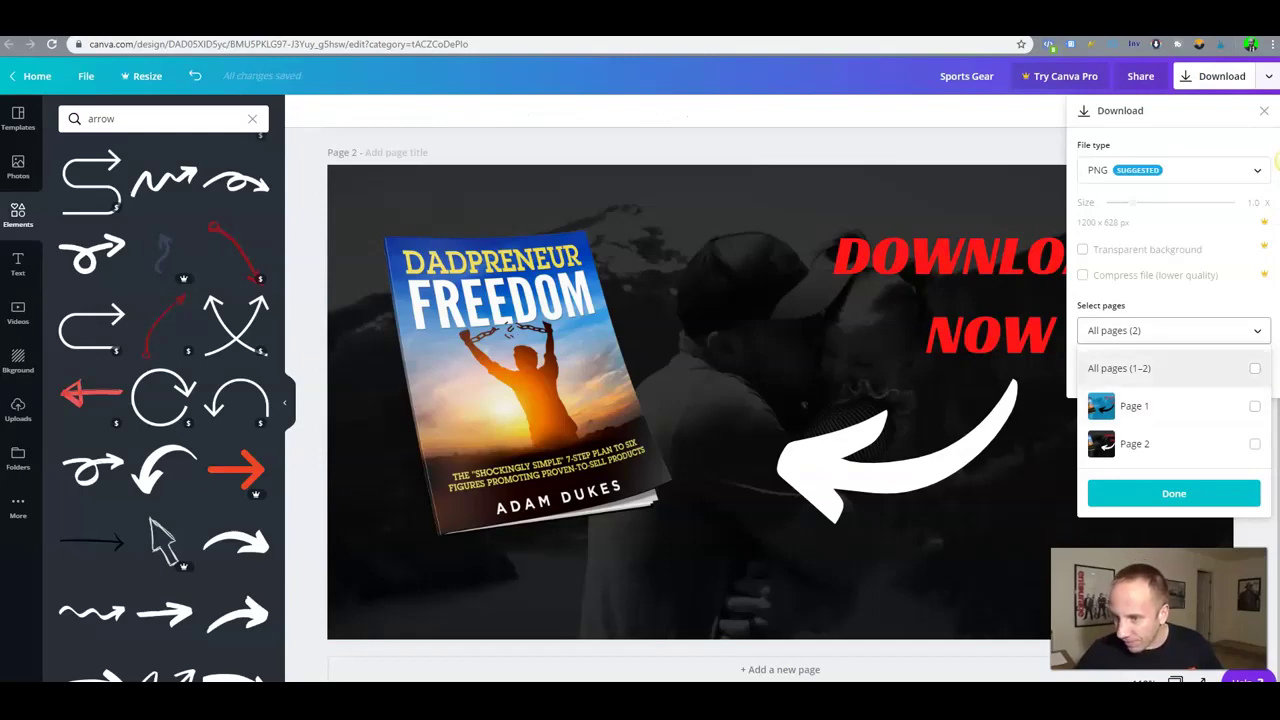
pyautogui.click(1170, 368)
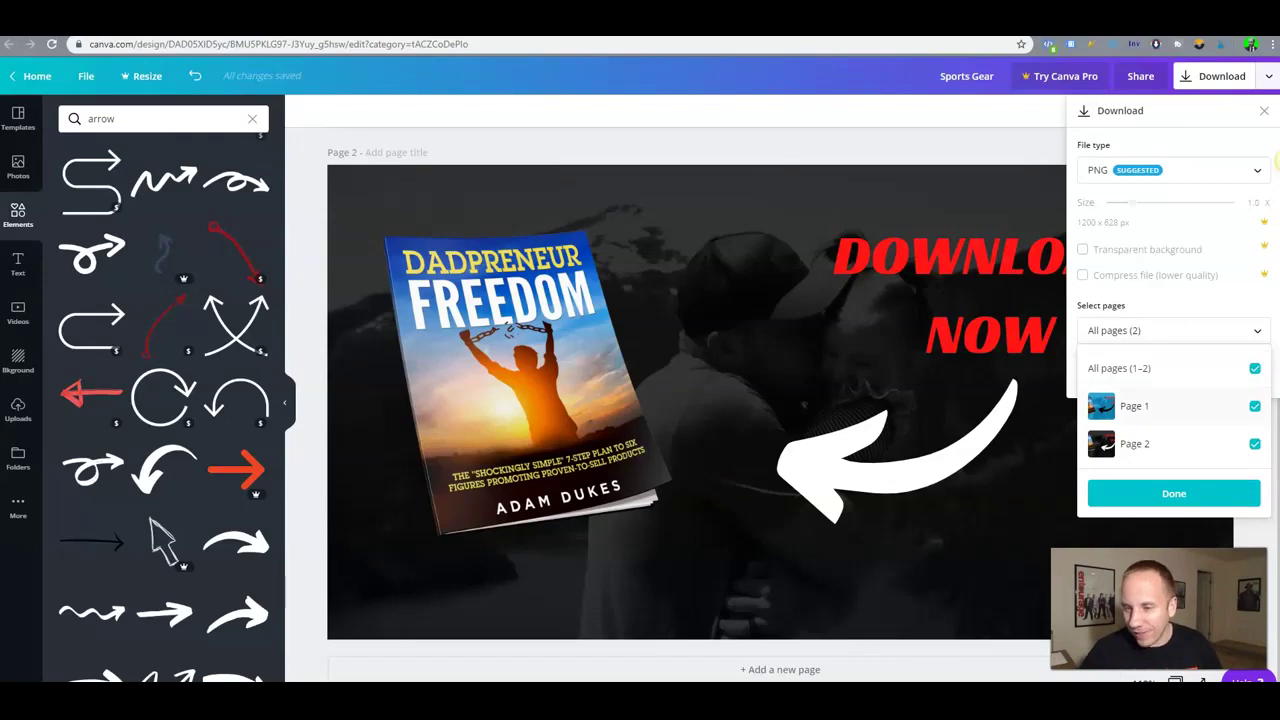
pyautogui.click(1174, 493)
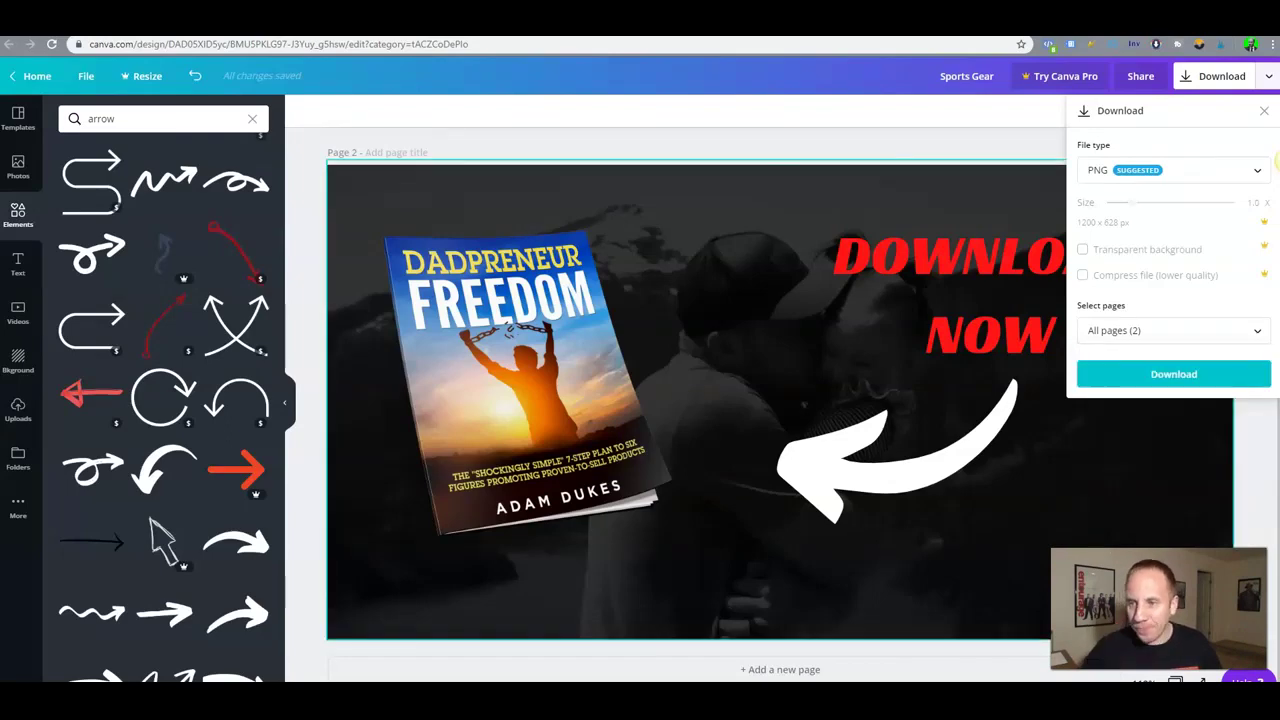
pyautogui.click(1174, 374)
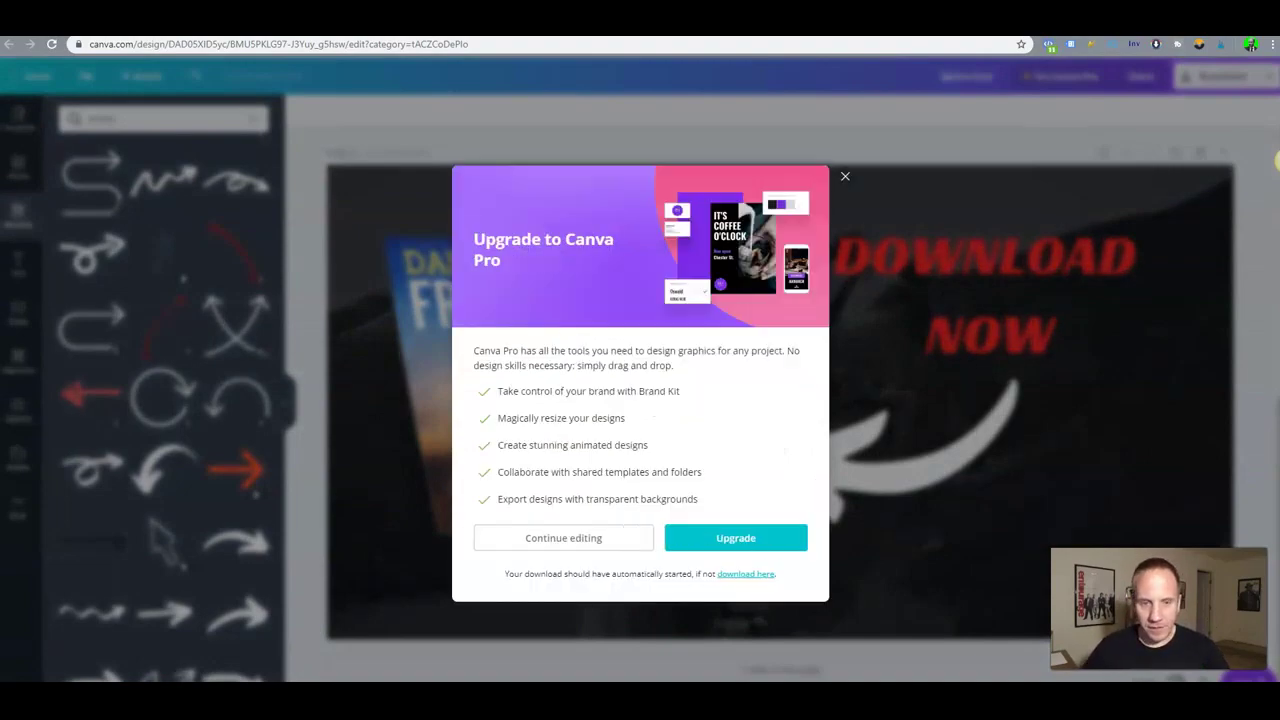
pyautogui.click(625, 530)
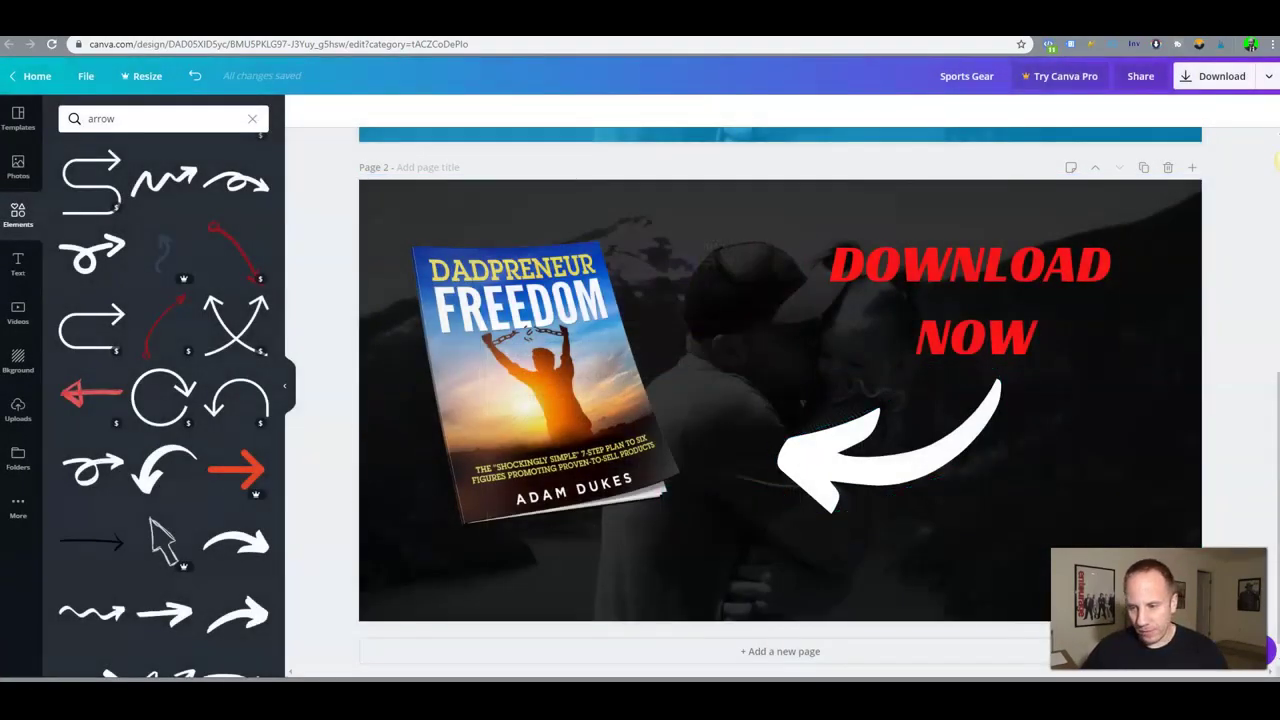
# Show the downloaded Sports Gear.zip in its folder from the browser's downloads list, and close the folder window.
pyautogui.hotkey('ctrl', 'j')
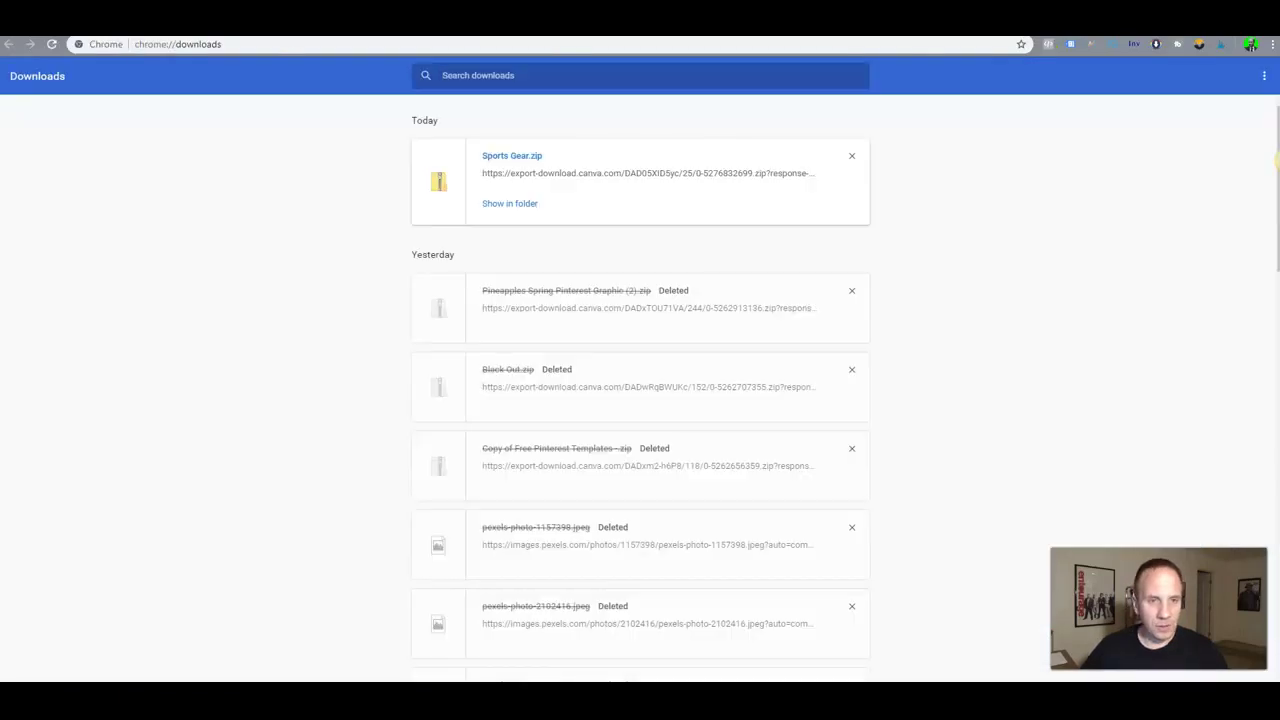
pyautogui.click(510, 204)
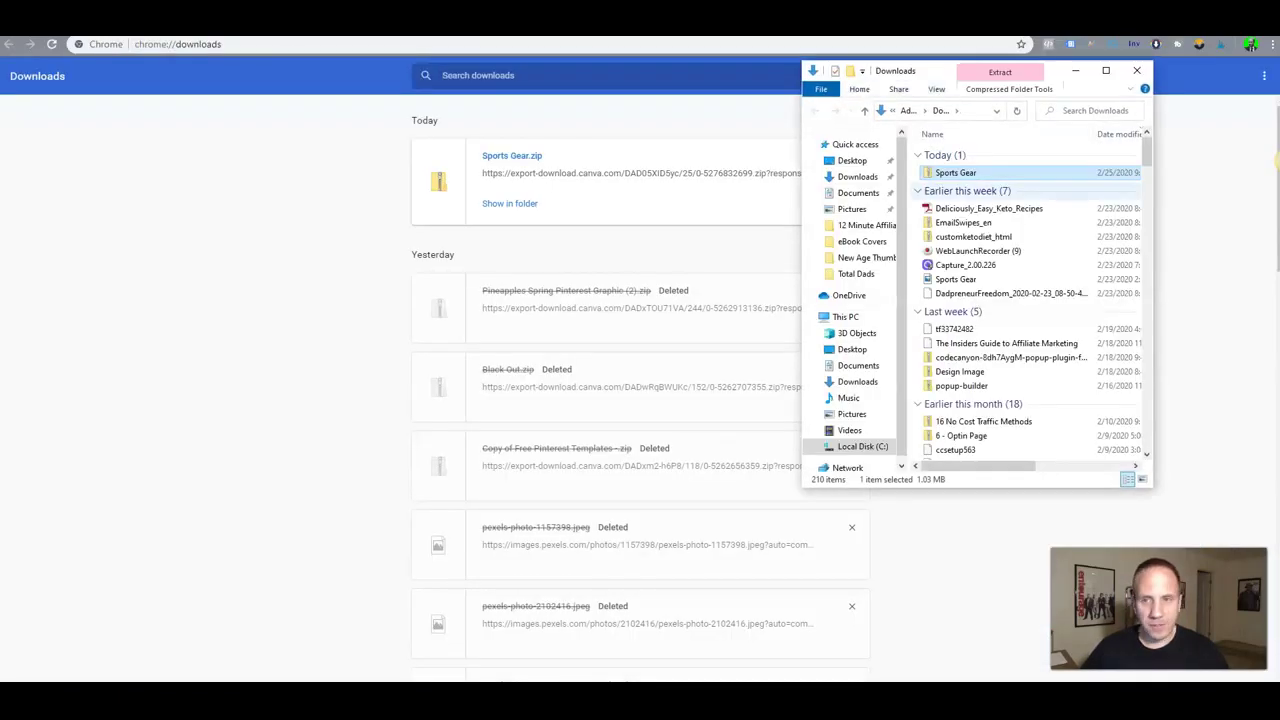
pyautogui.click(1137, 70)
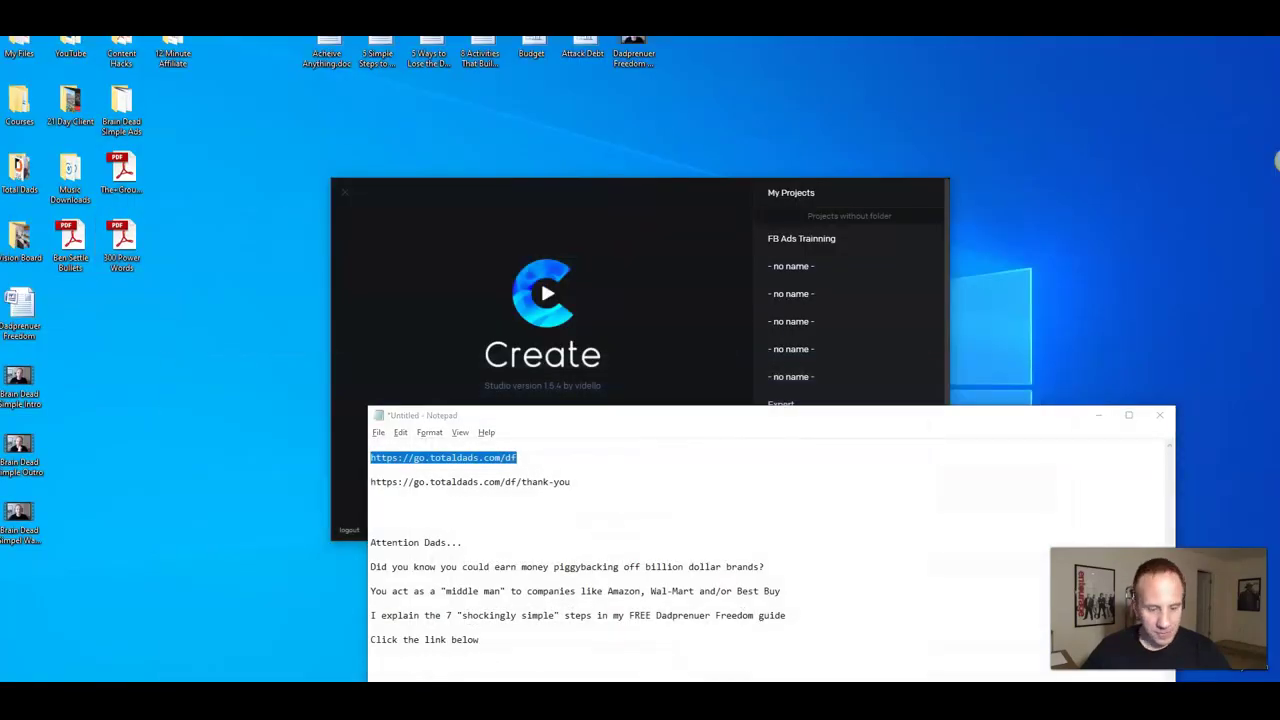
# Open the Sports Gear zip on the desktop and copy both PNG files, 1 and 2, out onto the desktop.
pyautogui.doubleClick(20, 578)
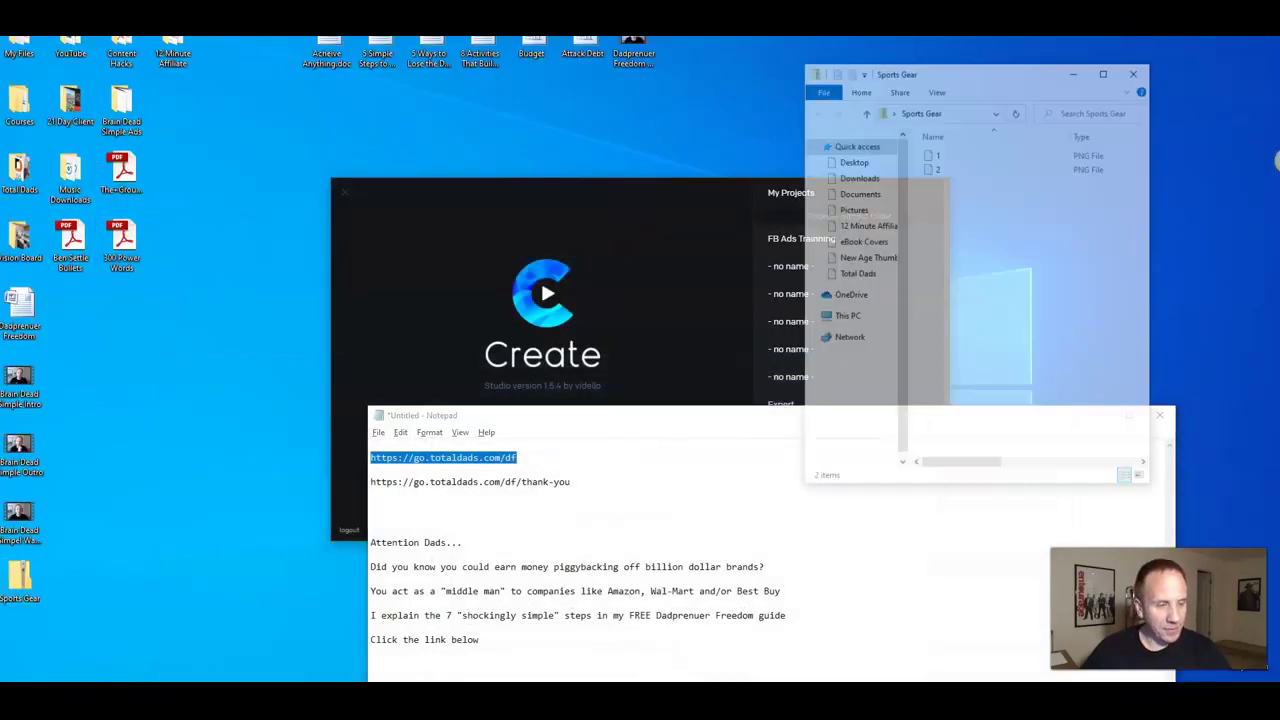
pyautogui.keyDown('shift'); pyautogui.click(937, 168); pyautogui.keyUp('shift')
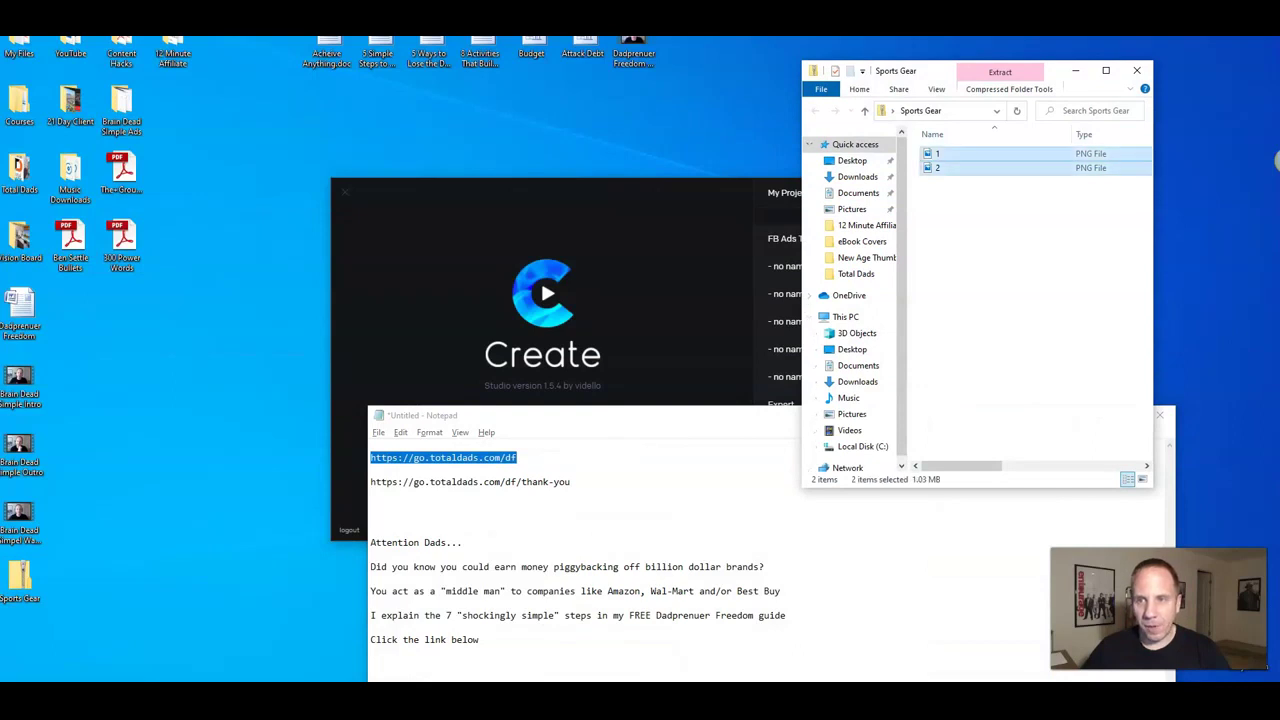
pyautogui.moveTo(937, 168); pyautogui.dragTo(210, 388)
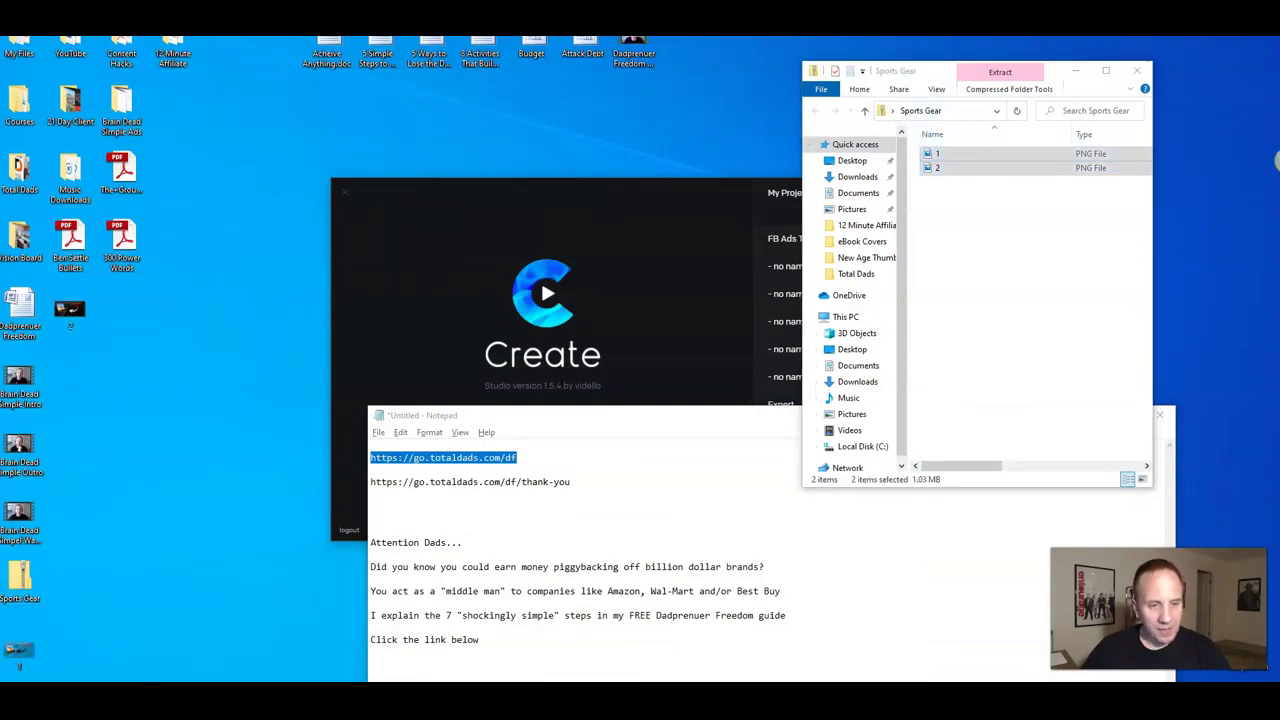
# Switch to Facebook Ads Manager and duplicate the Smiling Dad - Yellow BG ad into the original campaign as two copies.
pyautogui.hotkey('alt', 'Tab')
pyautogui.hotkey('ctrl', 'Tab')
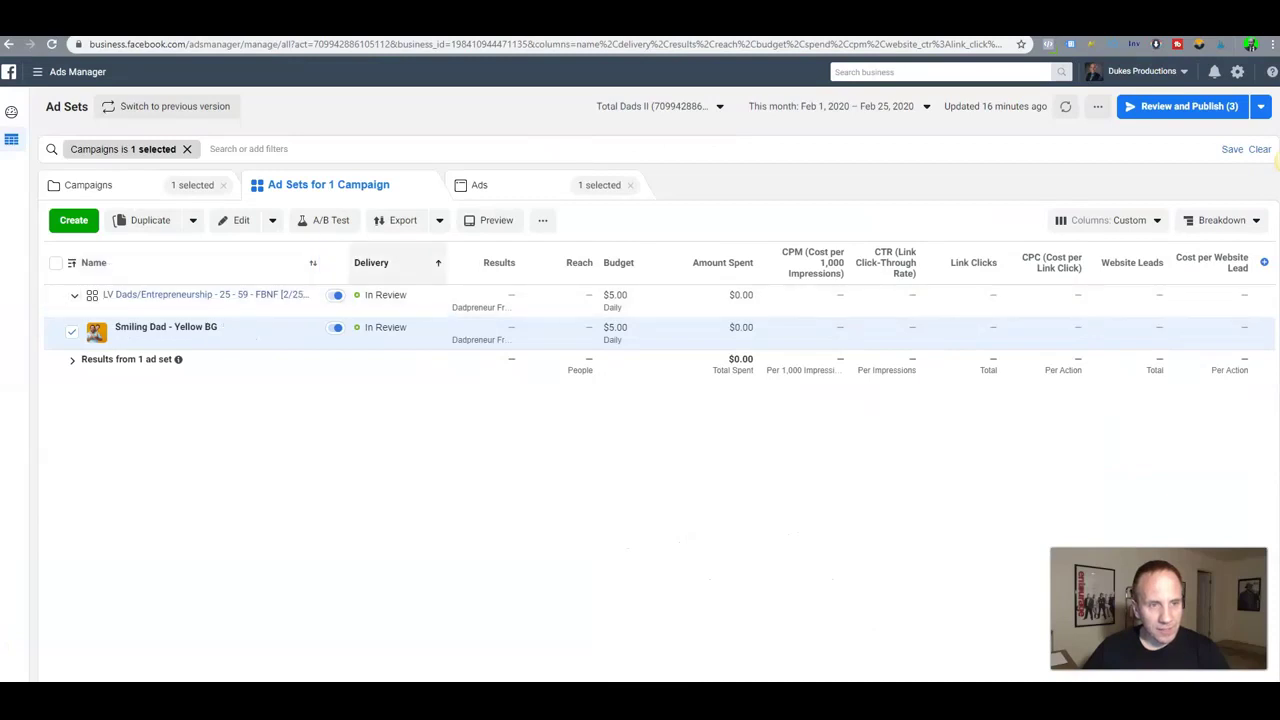
pyautogui.click(140, 221)
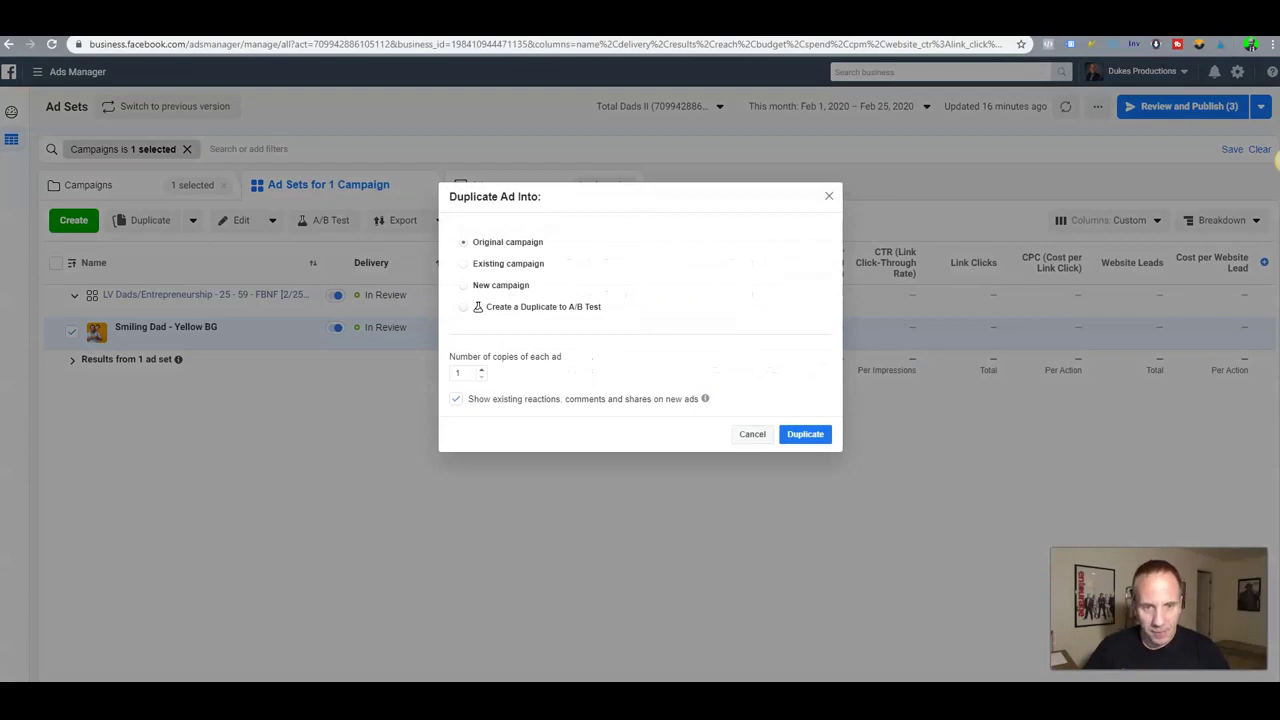
pyautogui.click(805, 434)
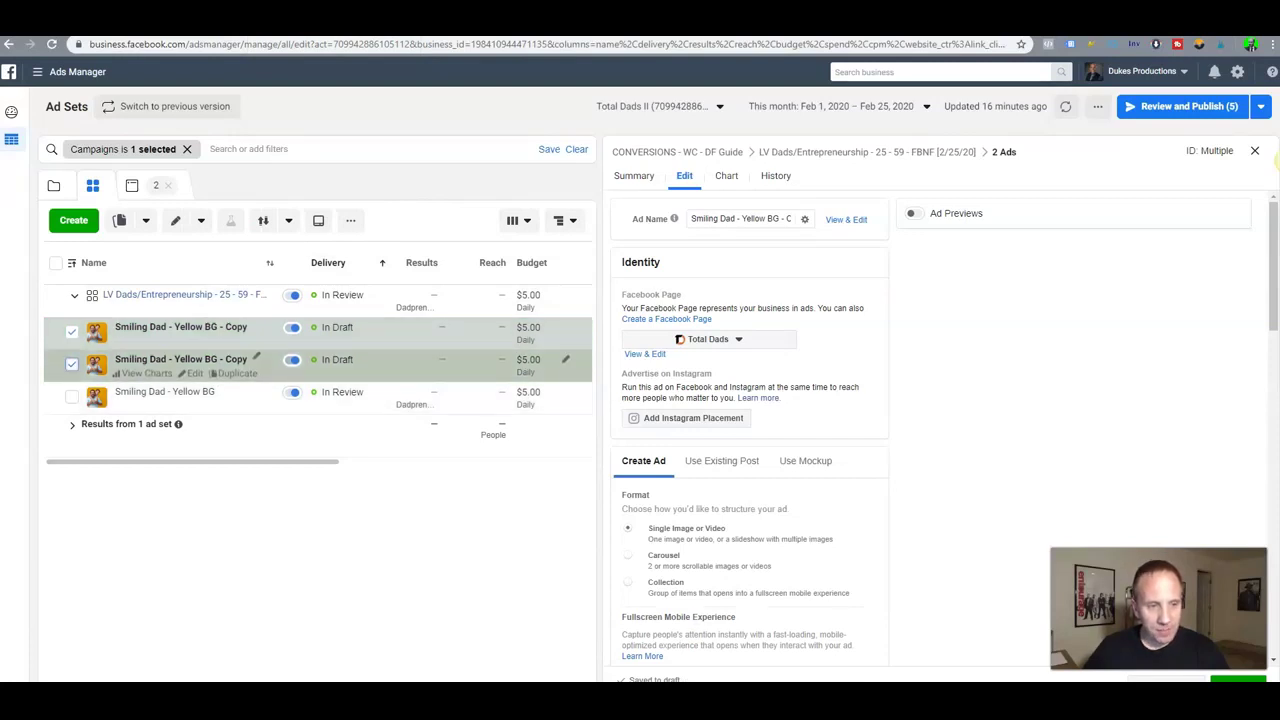
# Replace the image of the first Smiling Dad - Yellow BG copy alone with 1.png uploaded from the Desktop.
pyautogui.click(71, 364)
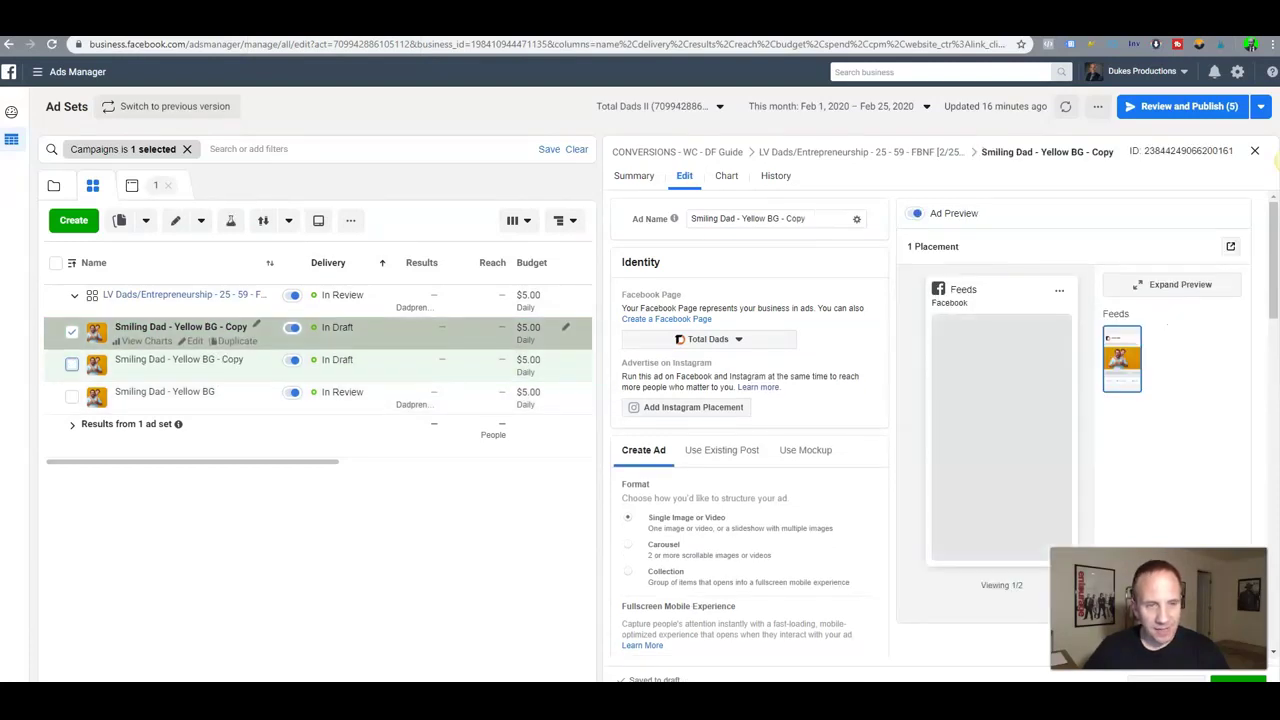
pyautogui.scroll(-3, 748, 430)
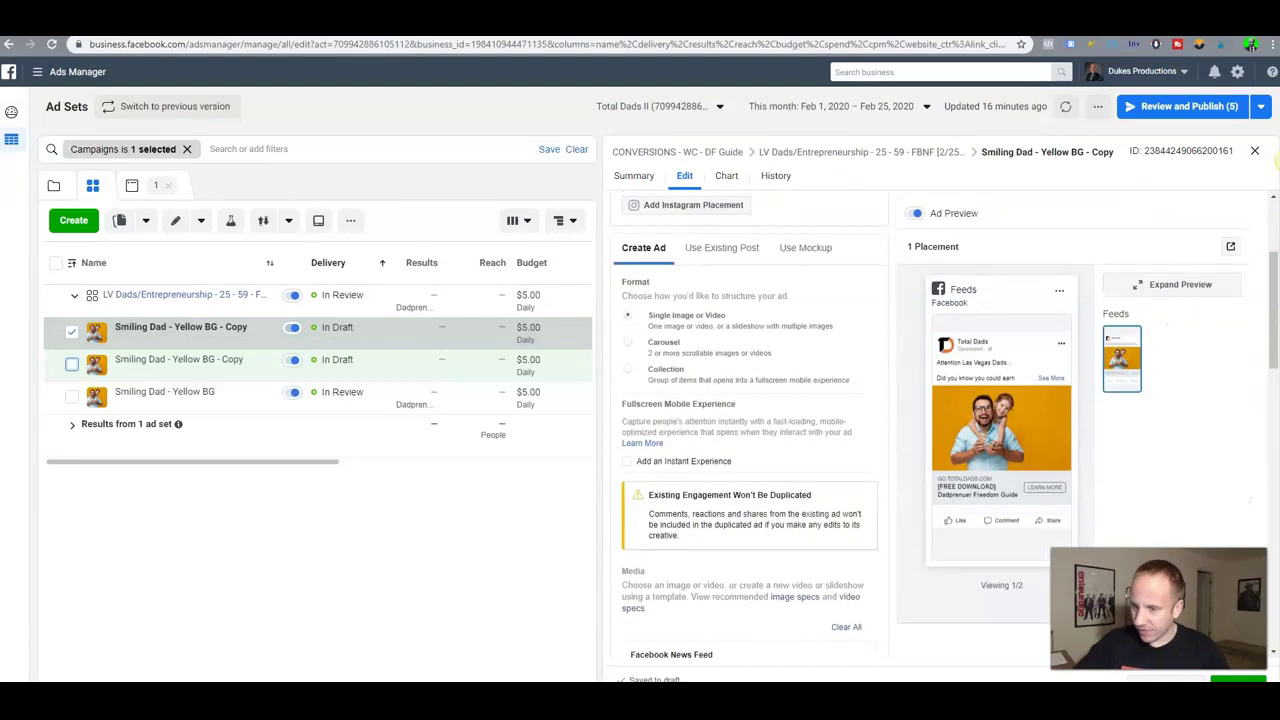
pyautogui.scroll(-3, 748, 430)
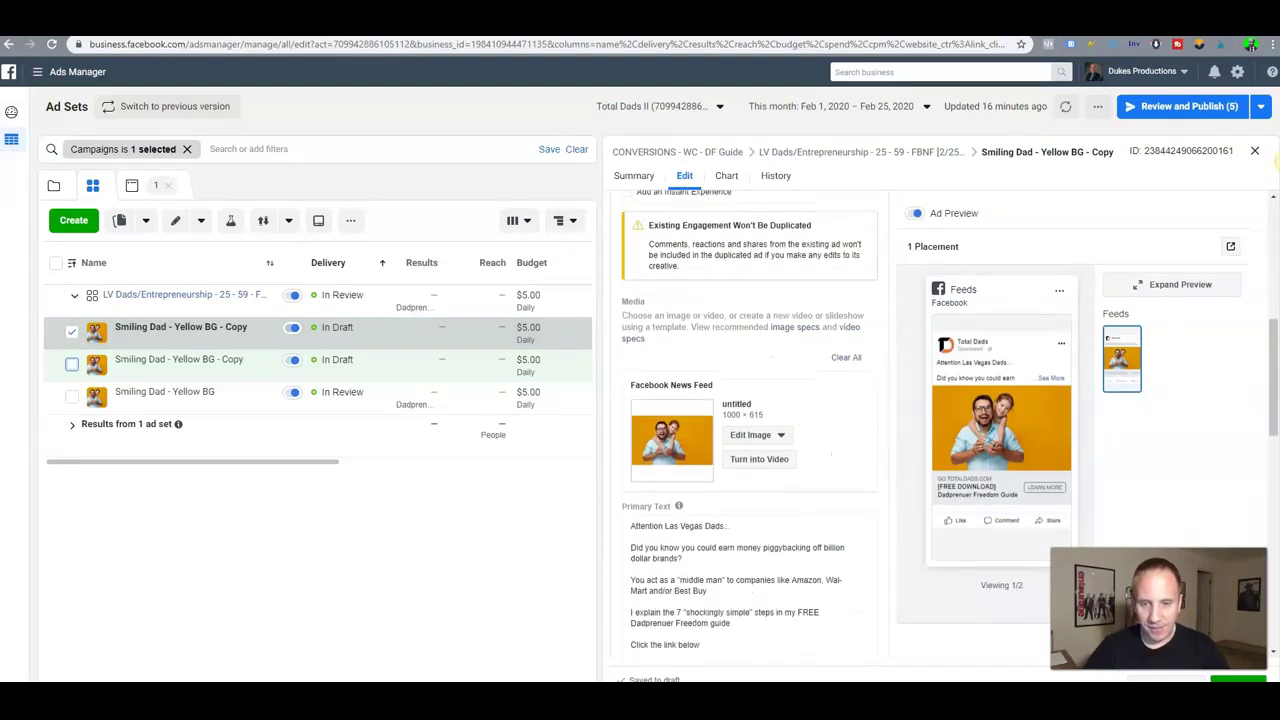
pyautogui.click(757, 434)
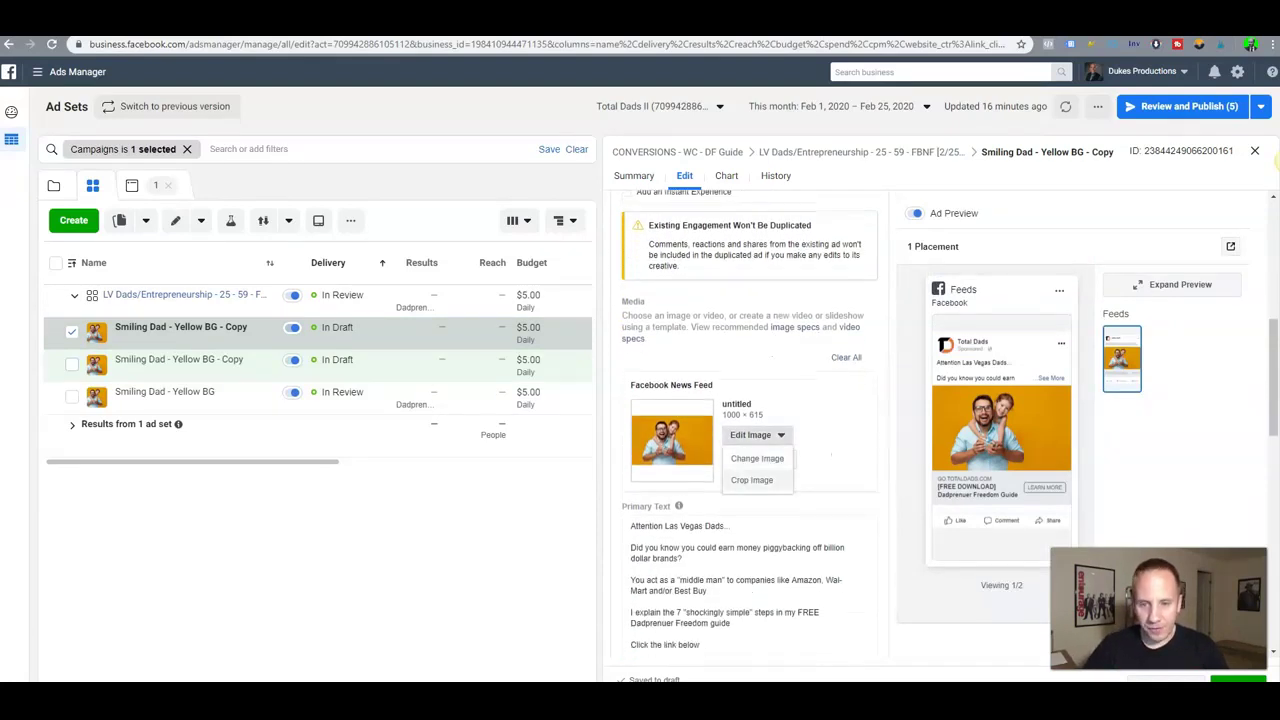
pyautogui.click(757, 458)
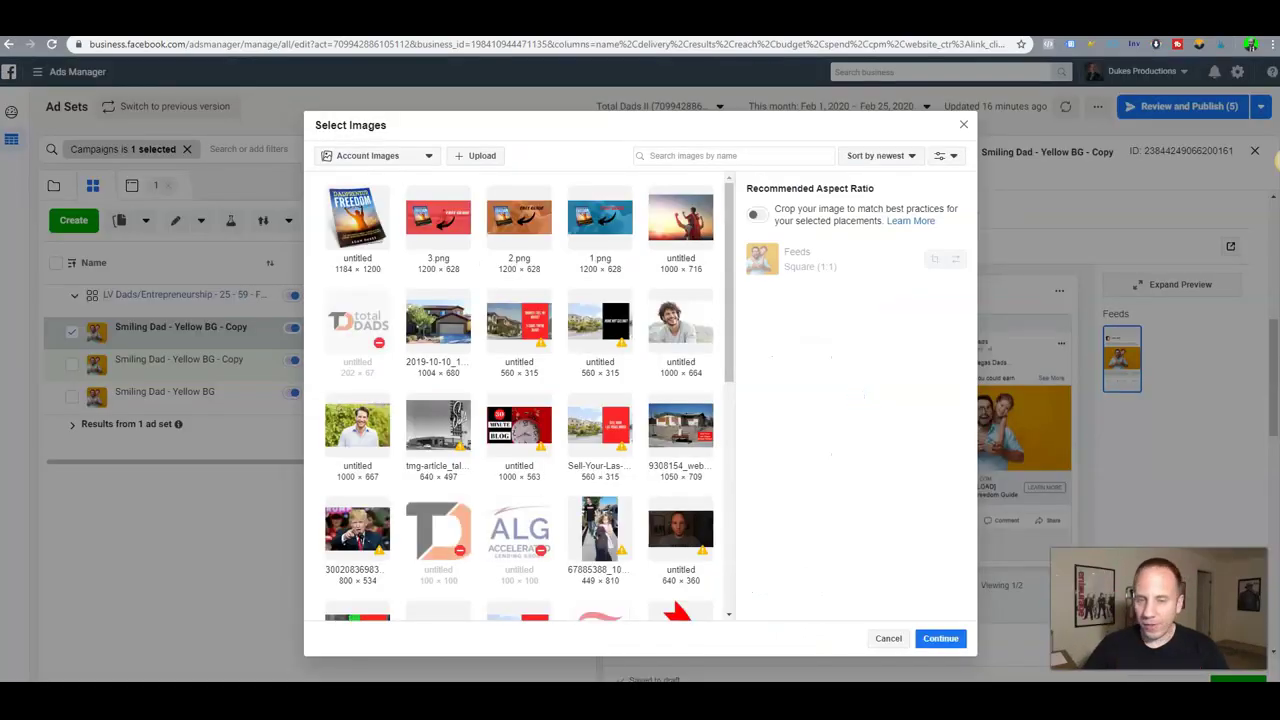
pyautogui.click(476, 156)
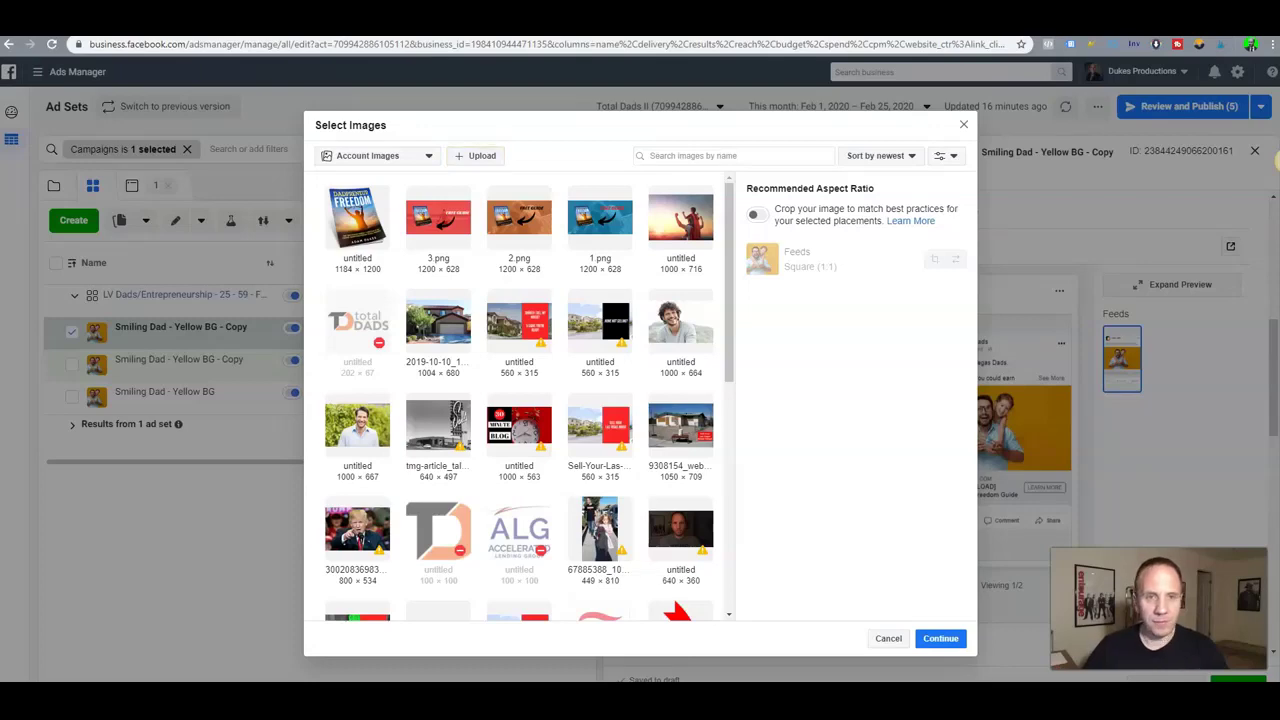
pyautogui.click(50, 115)
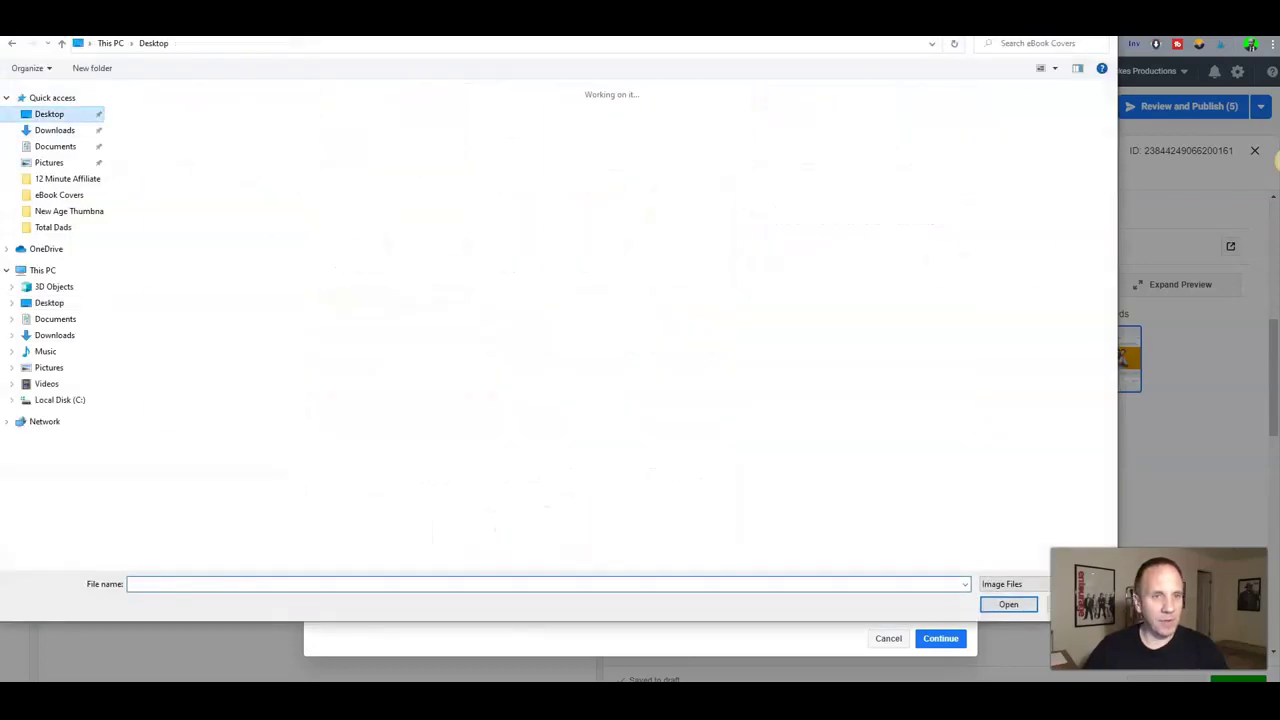
pyautogui.scroll(-2, 603, 330)
pyautogui.click(207, 508)
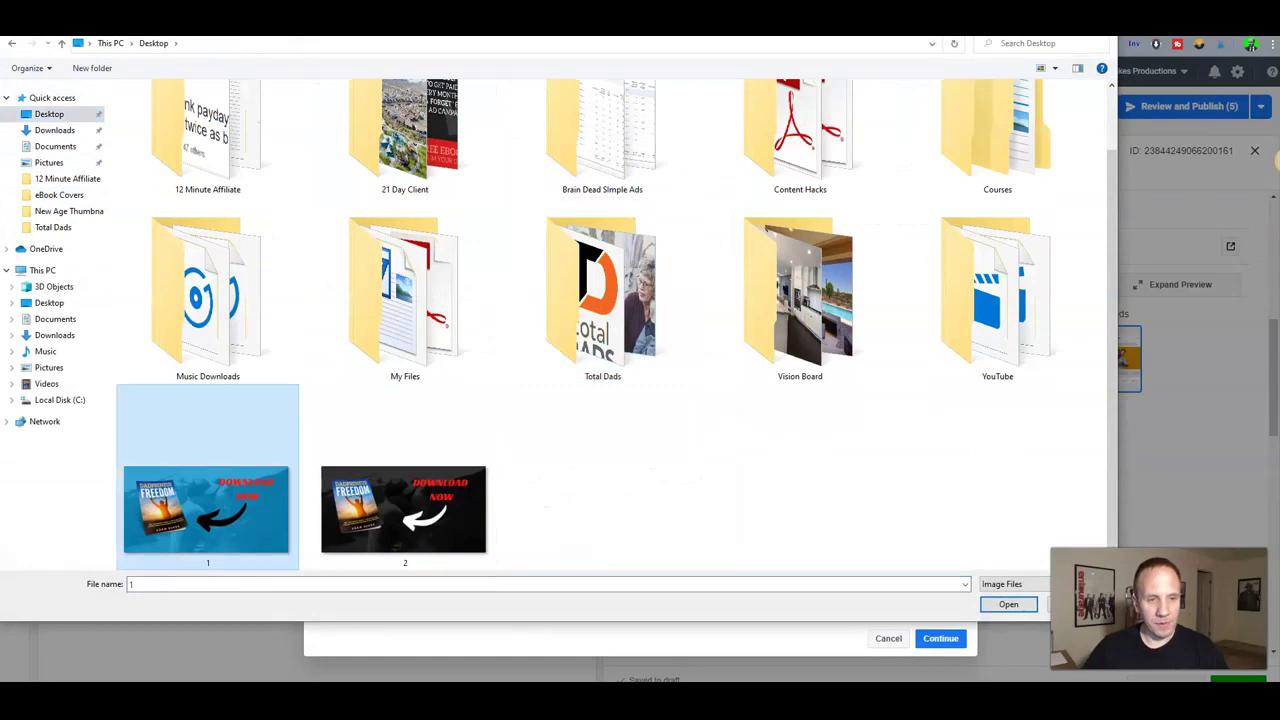
pyautogui.click(1008, 604)
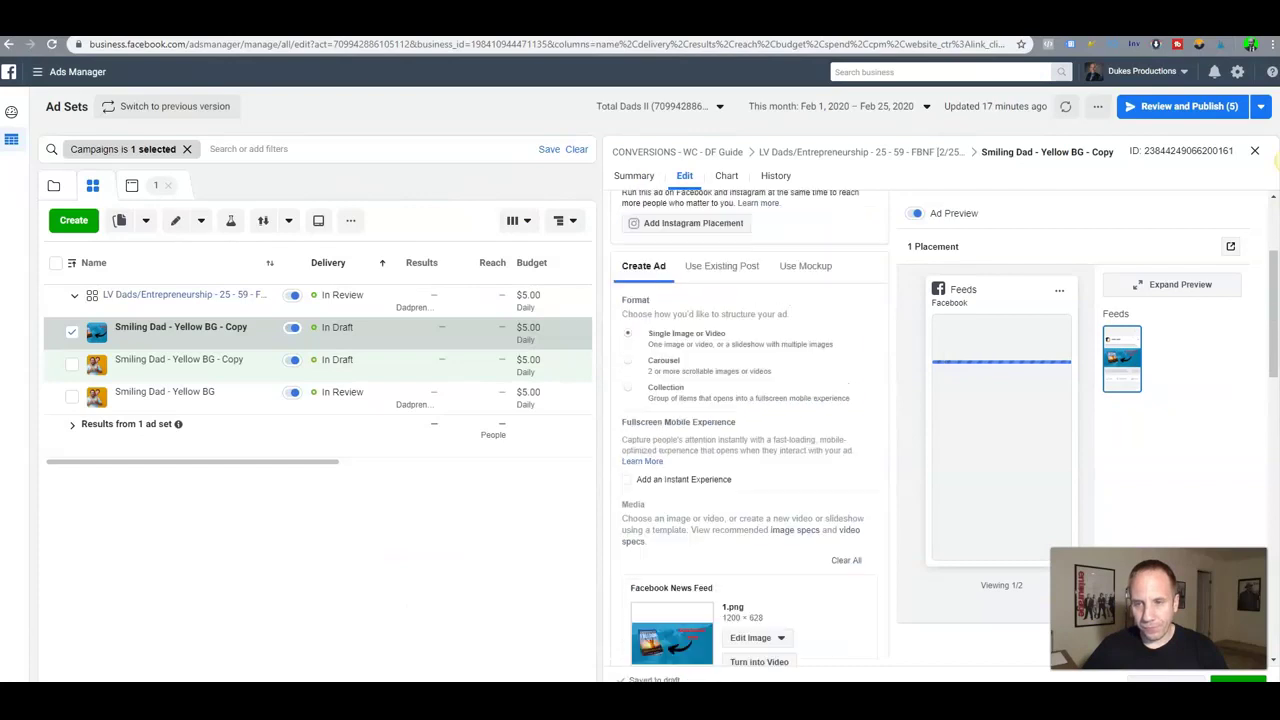
# Rename the ad copy with the blue image as "DF Guide - Blue BG".
pyautogui.tripleClick(775, 219)
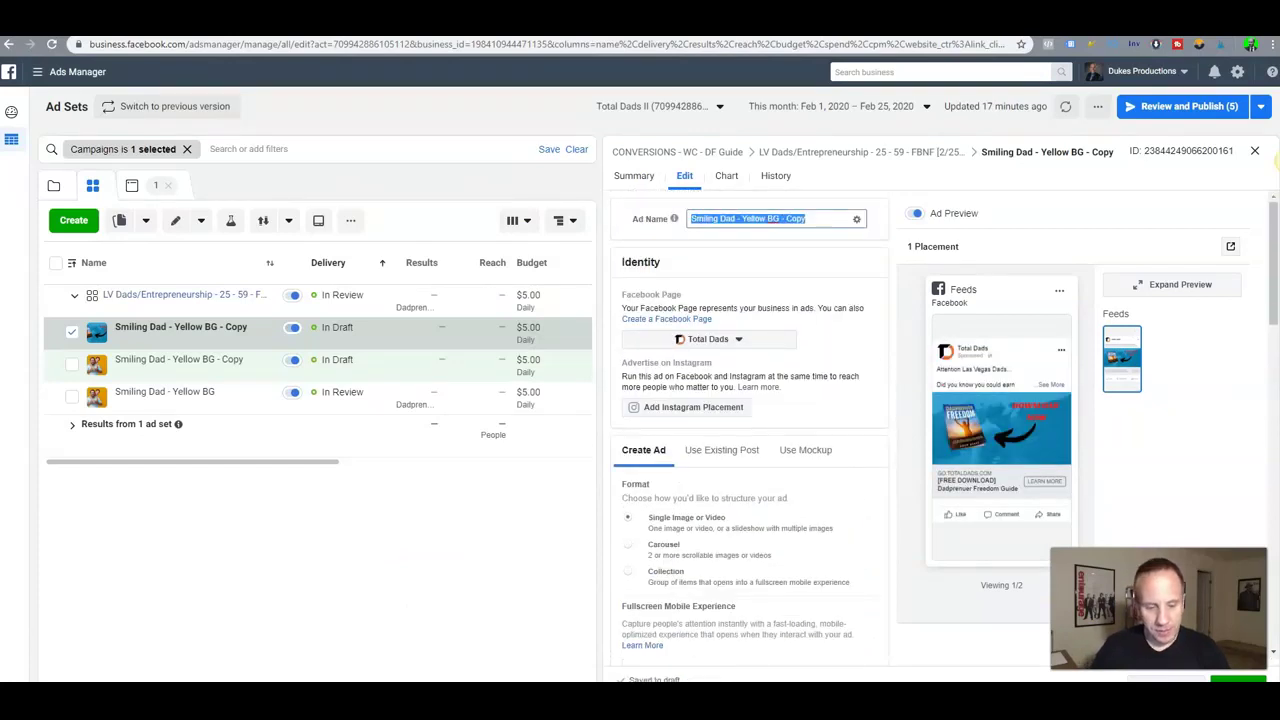
pyautogui.write('DF Guide - ')
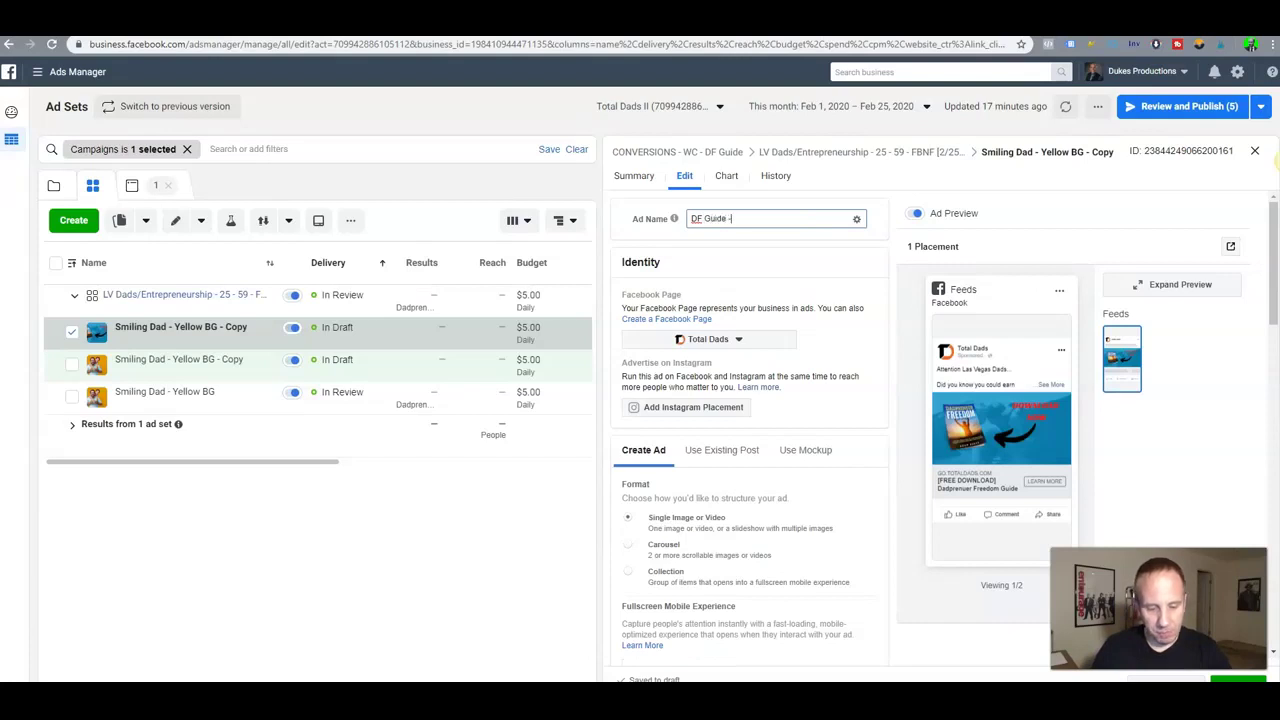
pyautogui.write('Blue BG')
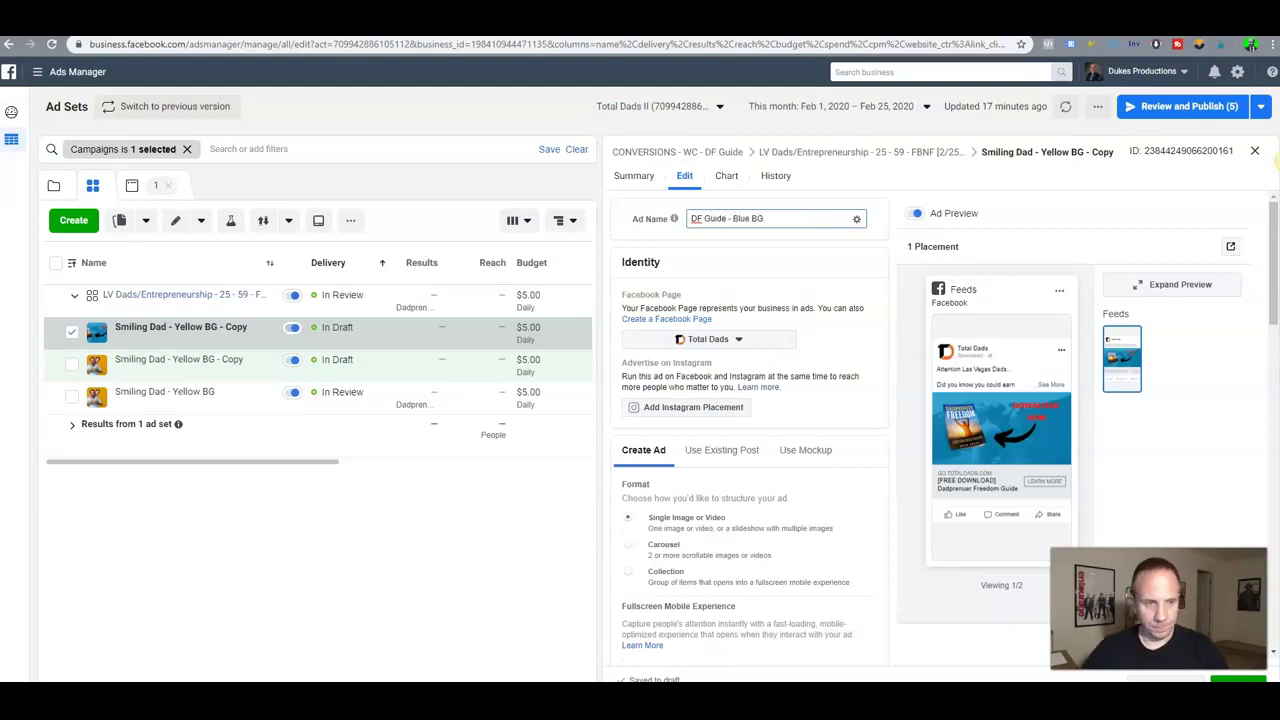
pyautogui.press('Tab')
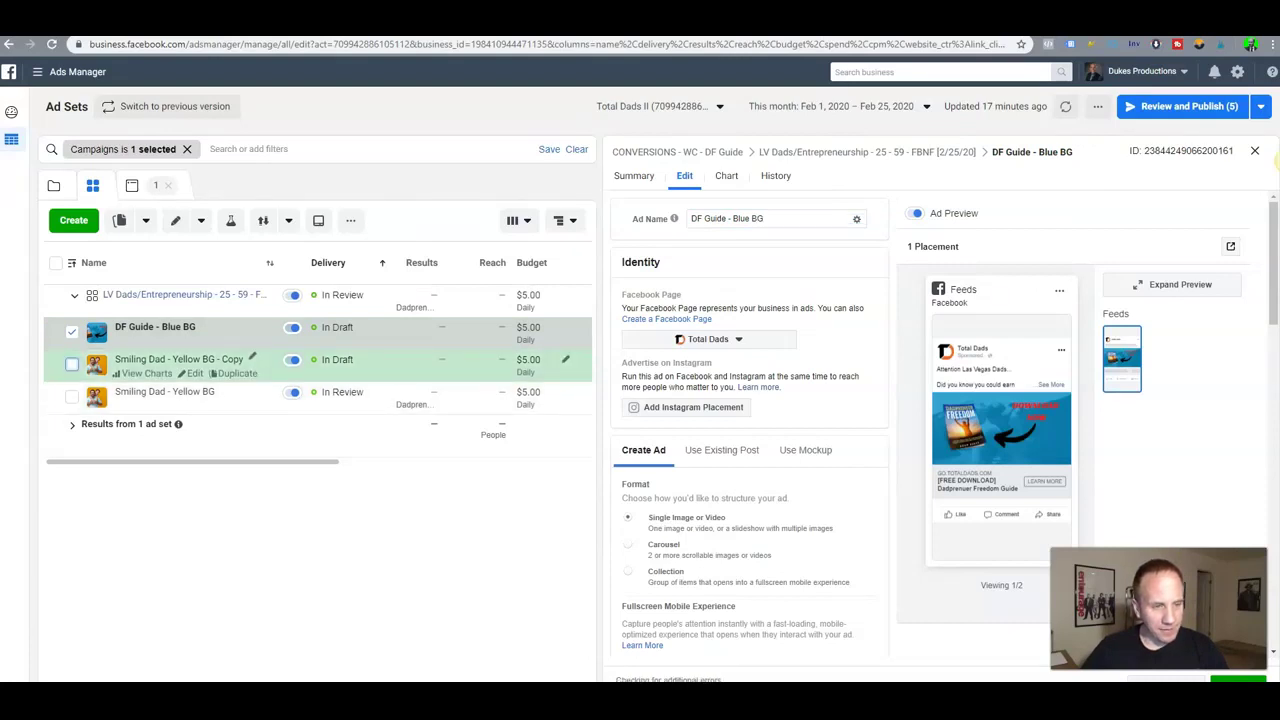
# Replace the image of the remaining Smiling Dad - Yellow BG - Copy ad with 2.png uploaded from the Desktop.
pyautogui.click(180, 360)
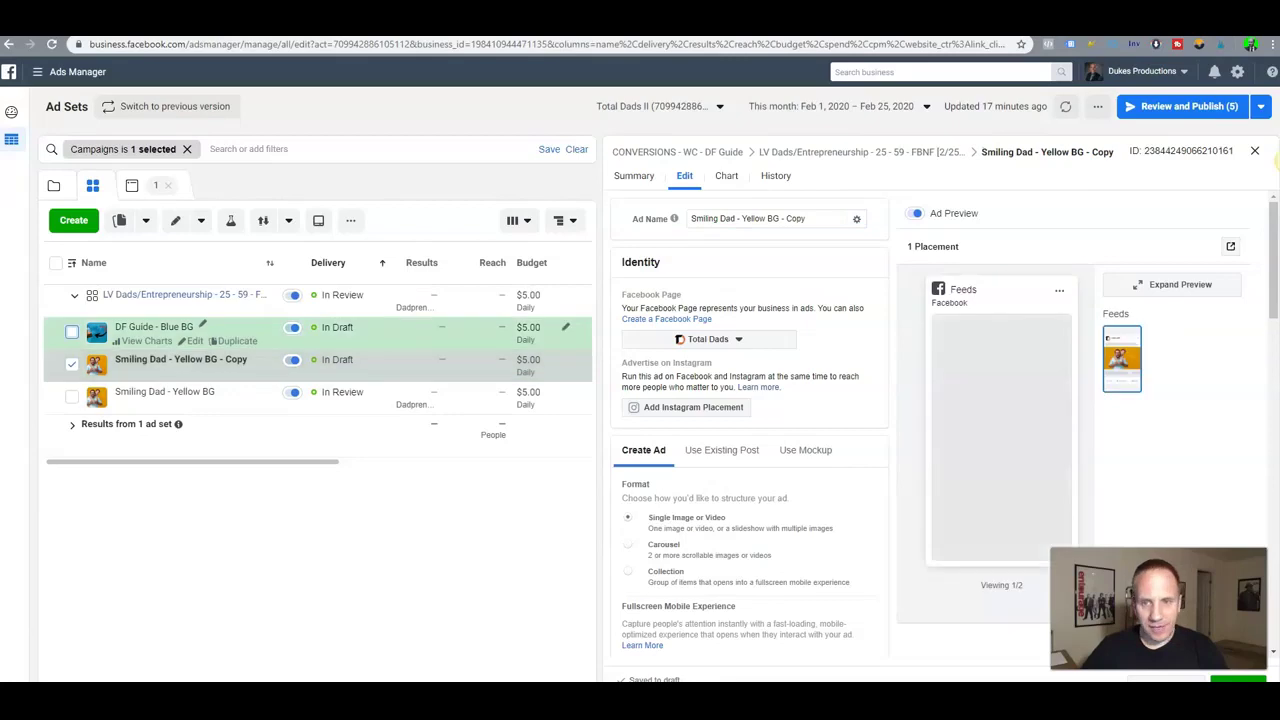
pyautogui.scroll(-1, 748, 430)
pyautogui.scroll(-6, 748, 430)
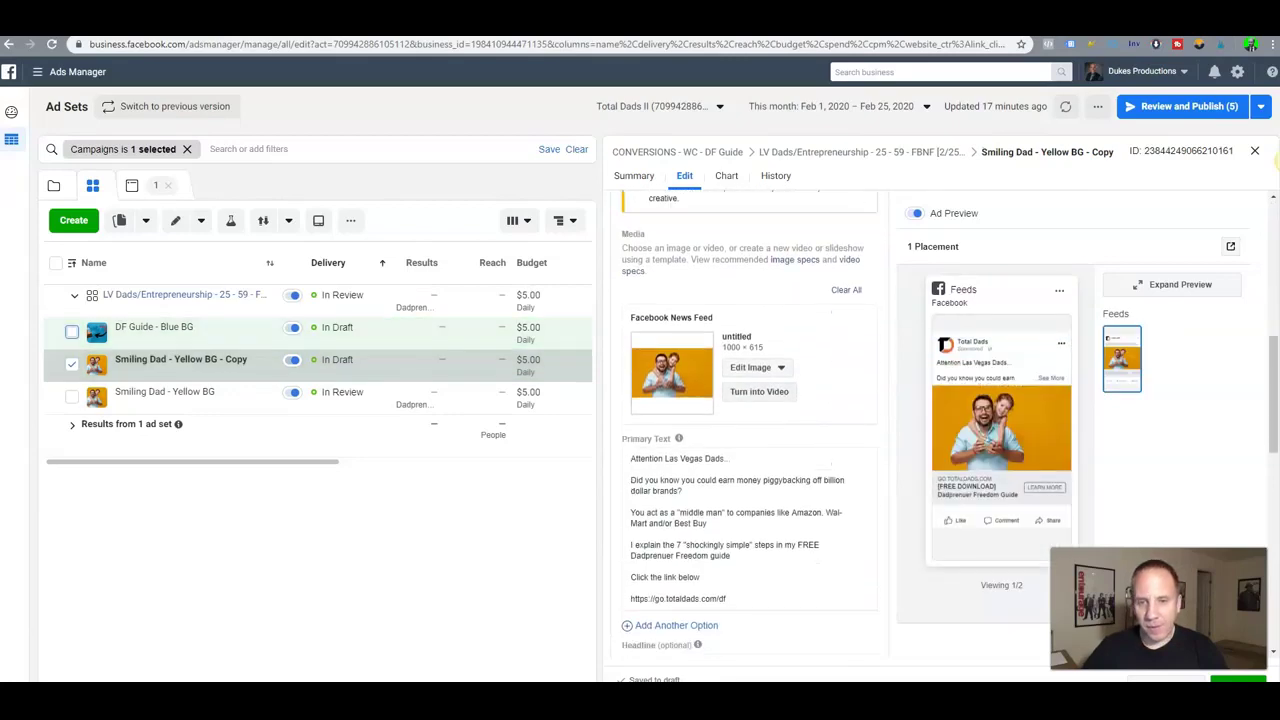
pyautogui.click(757, 367)
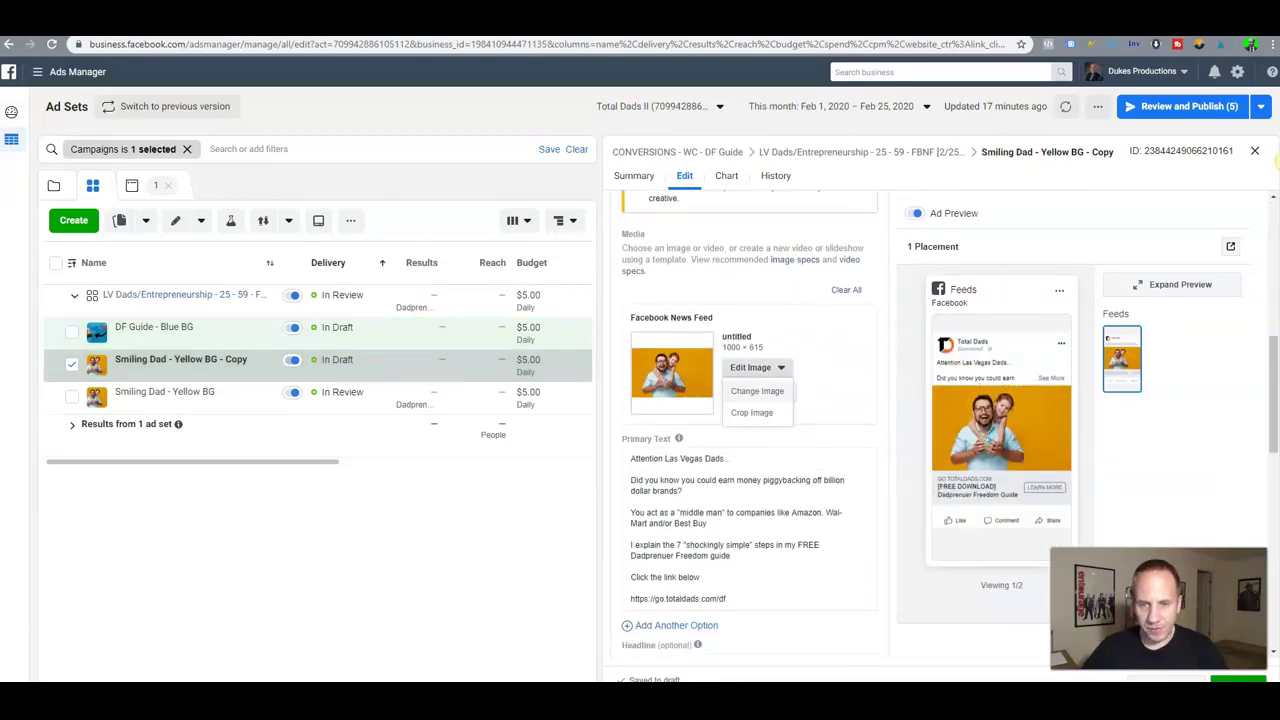
pyautogui.click(757, 391)
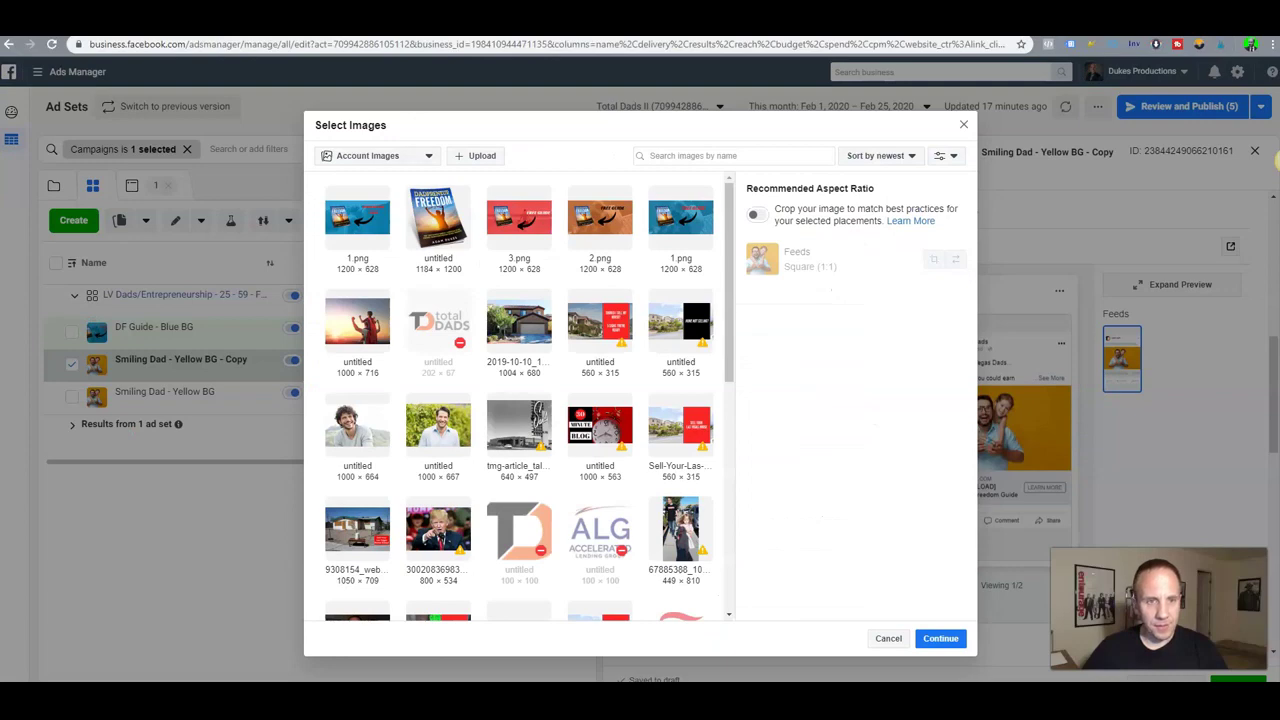
pyautogui.click(475, 155)
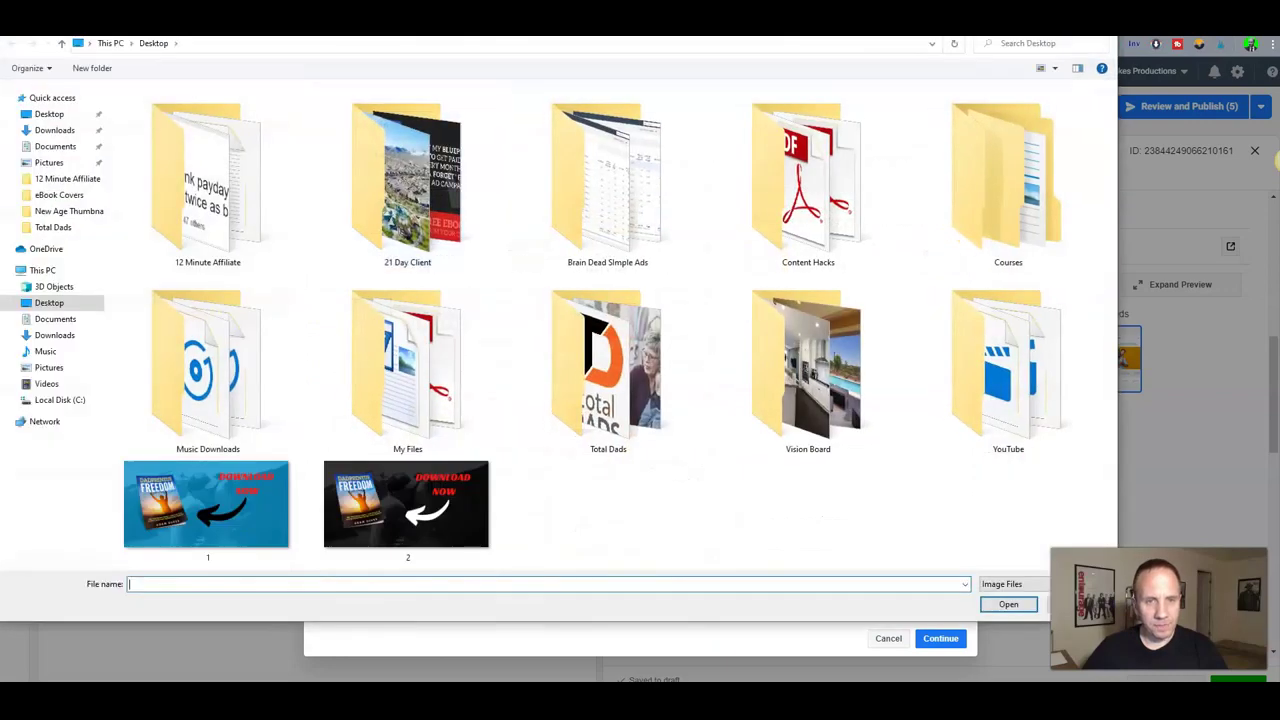
pyautogui.click(407, 505)
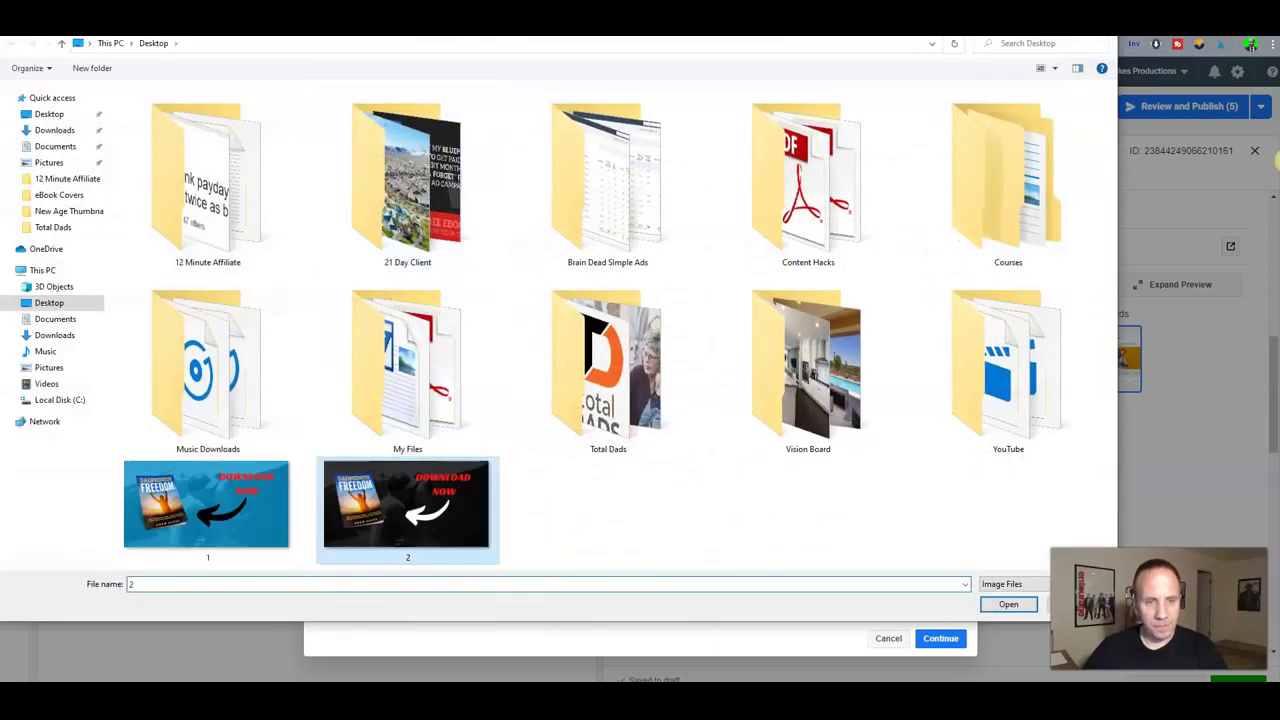
pyautogui.click(1008, 604)
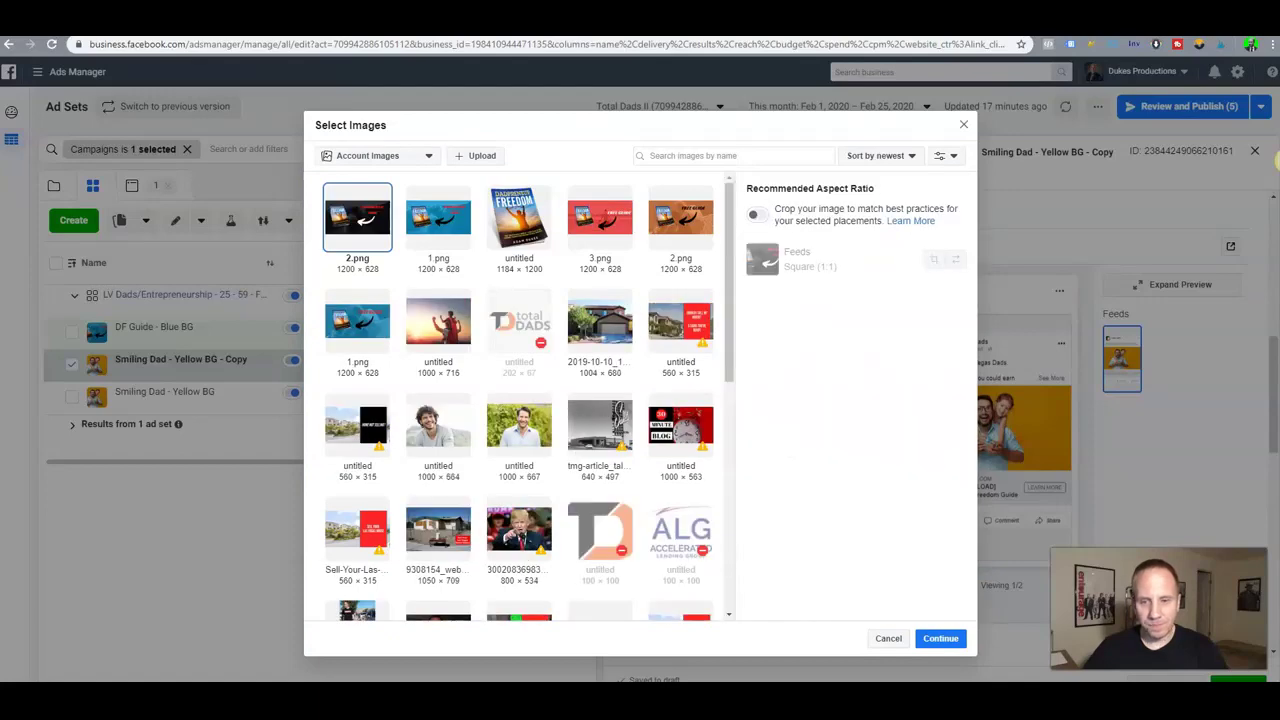
pyautogui.click(940, 638)
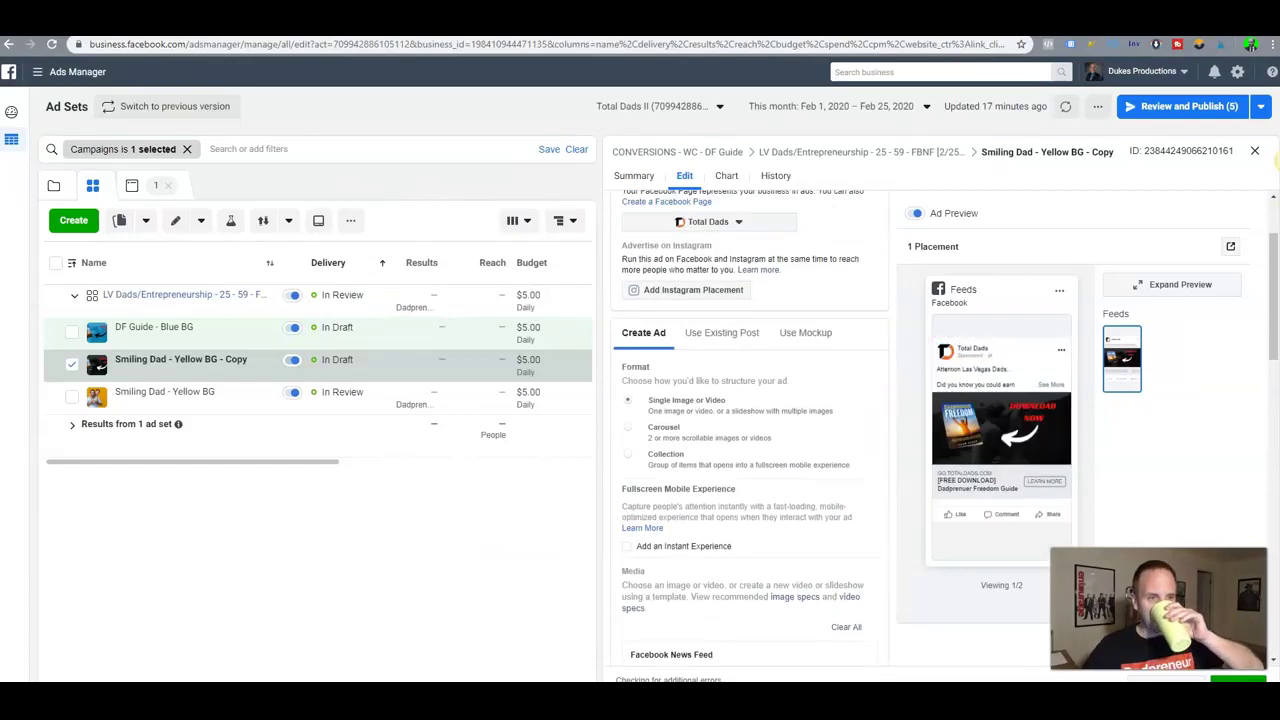
# Rename the ad copy with the black image as "DF Guide - Black BG".
pyautogui.tripleClick(748, 219)
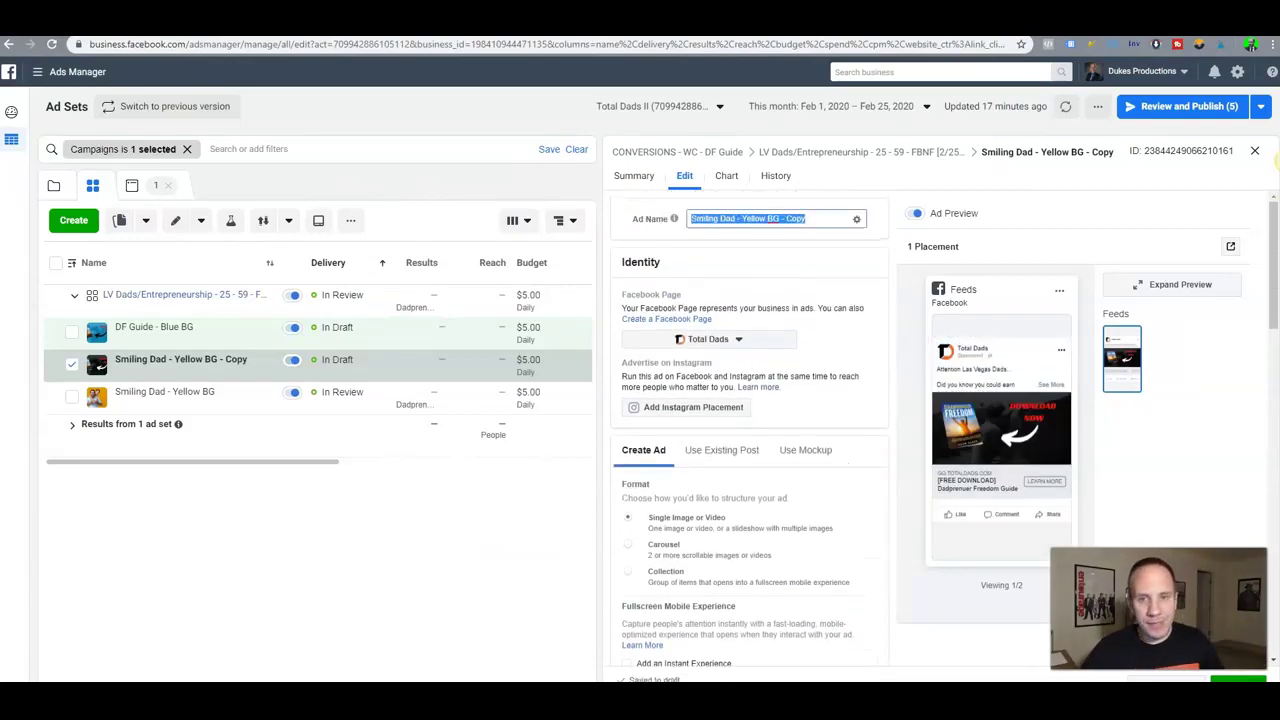
pyautogui.write('DF Guide -')
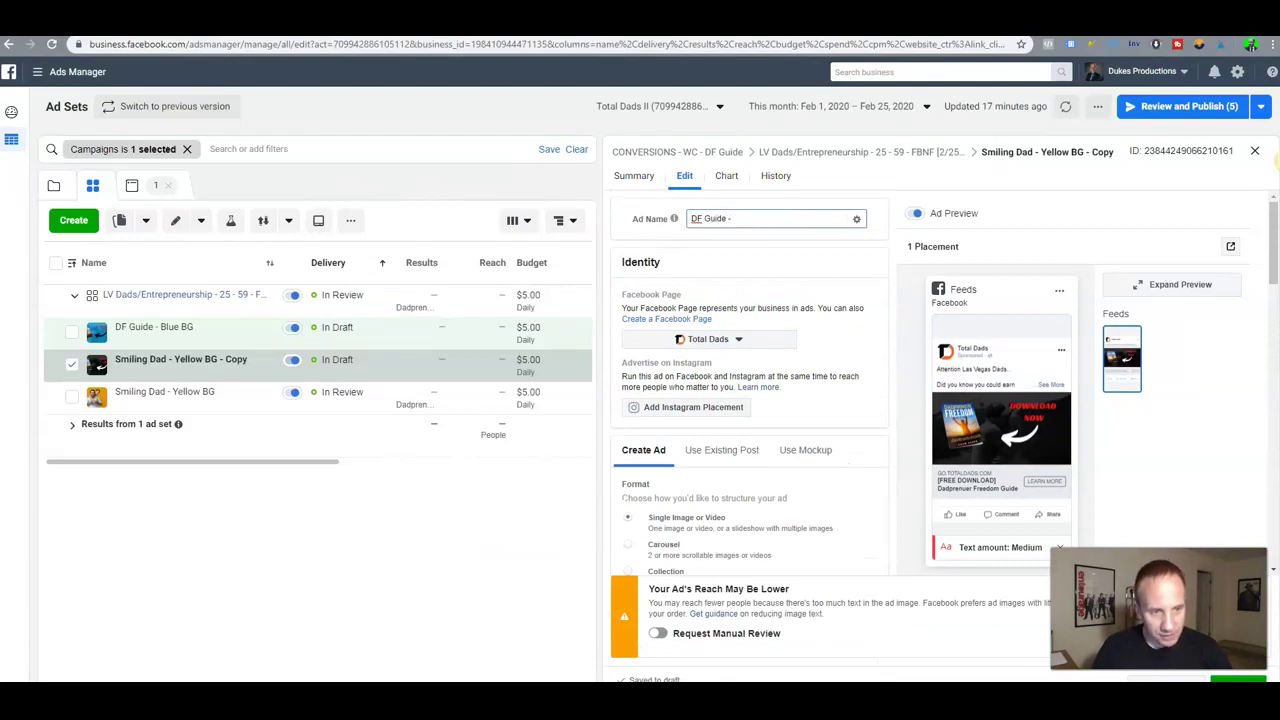
pyautogui.write(' Black ')
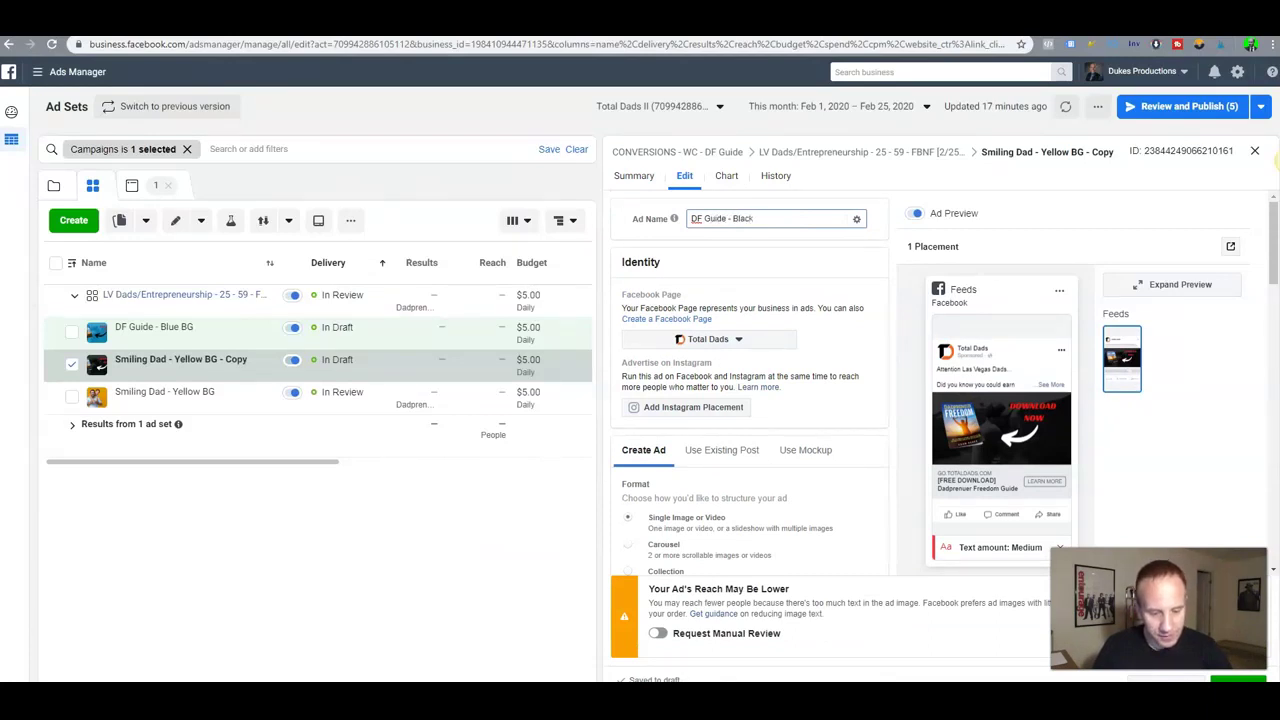
pyautogui.write('BG')
pyautogui.press('Return')
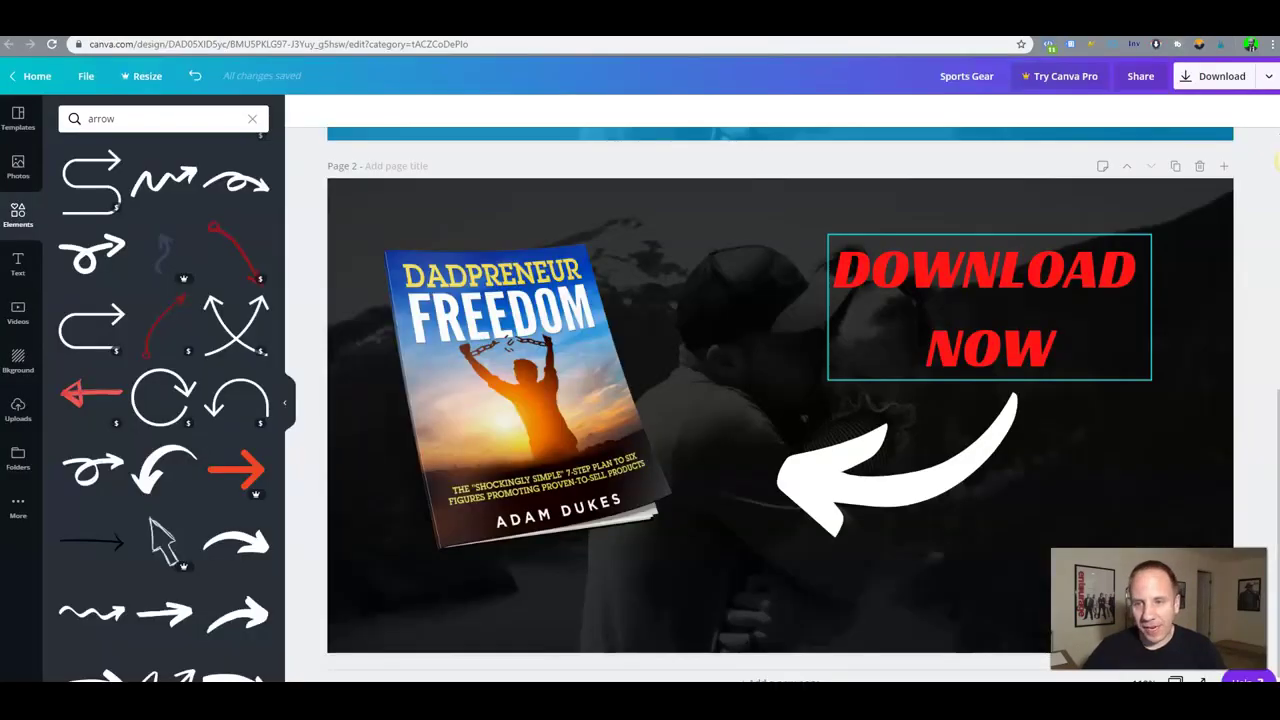
# In the Canva design, shrink the DOWNLOAD NOW text on page 2 and place it above the arrow's tail.
pyautogui.click(989, 370)
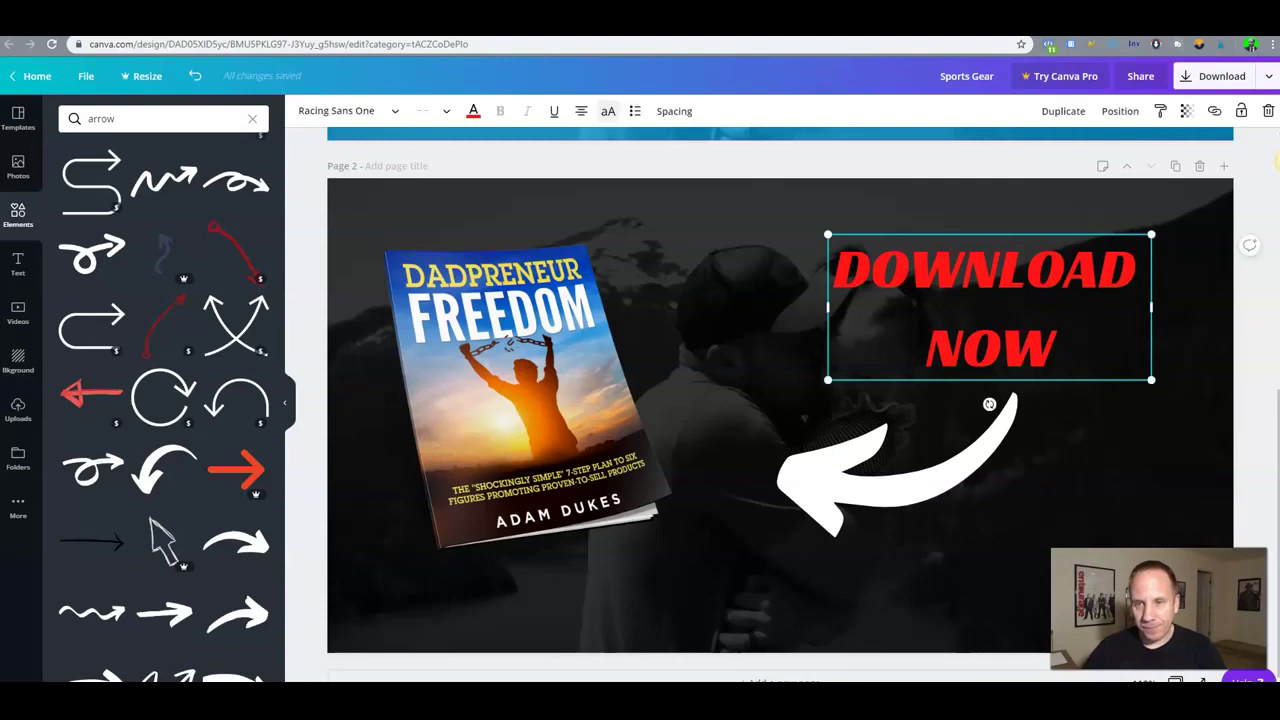
pyautogui.moveTo(828, 234); pyautogui.dragTo(915, 273)
pyautogui.moveTo(1032, 325); pyautogui.dragTo(997, 287)
pyautogui.moveTo(880, 236); pyautogui.dragTo(909, 248)
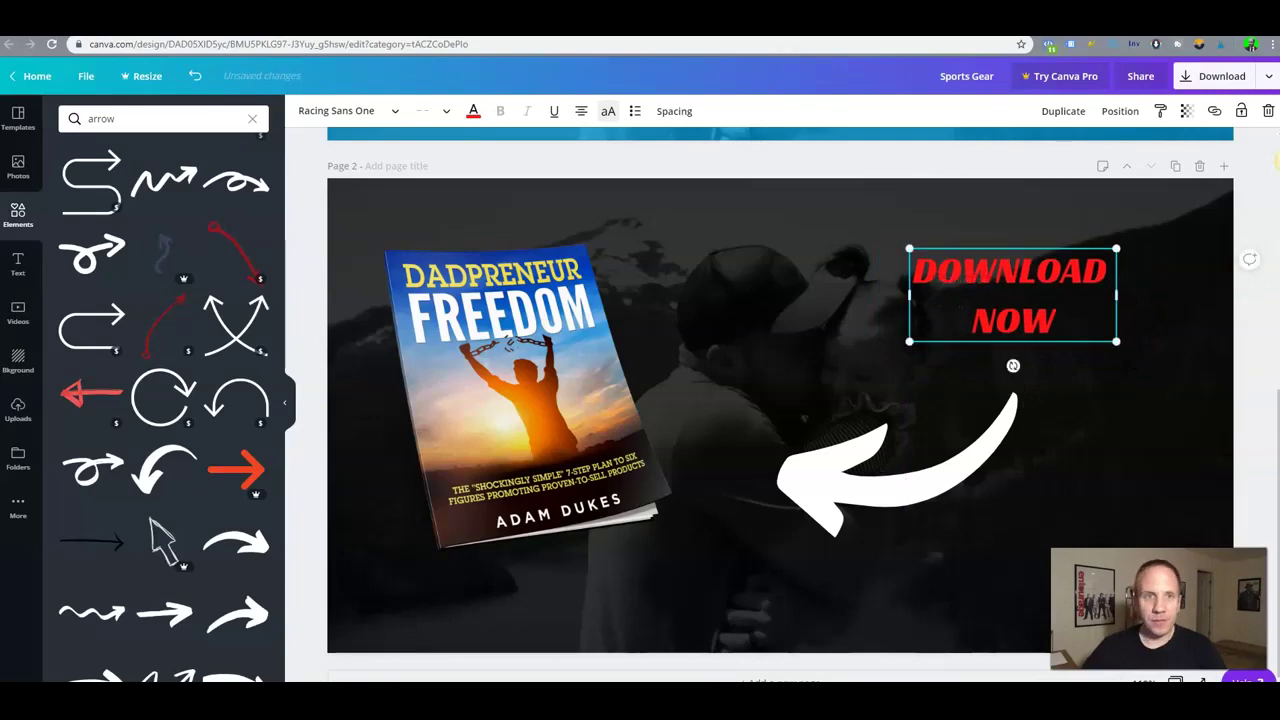
# Search Google in a new browser tab for "facebook ad text overlay" and open Facebook's Text Overlay Tool.
pyautogui.hotkey('ctrl', 't')
pyautogui.write('facebook a')
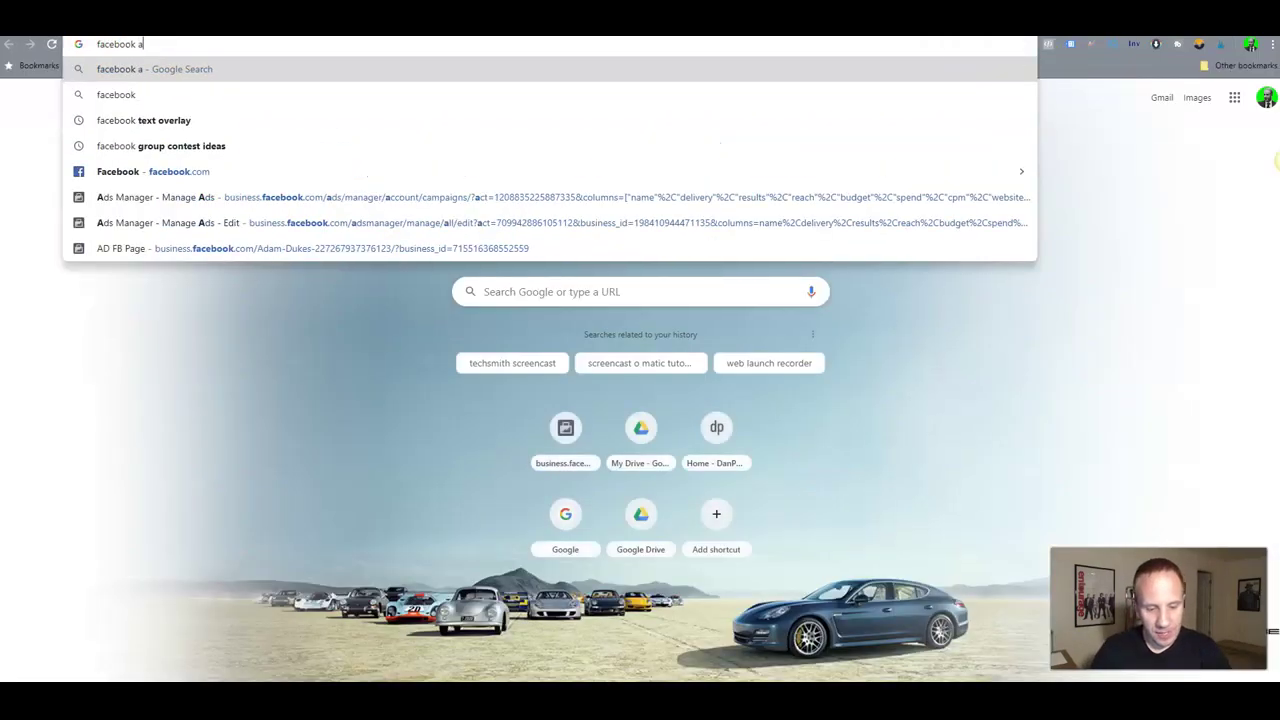
pyautogui.write('d text ')
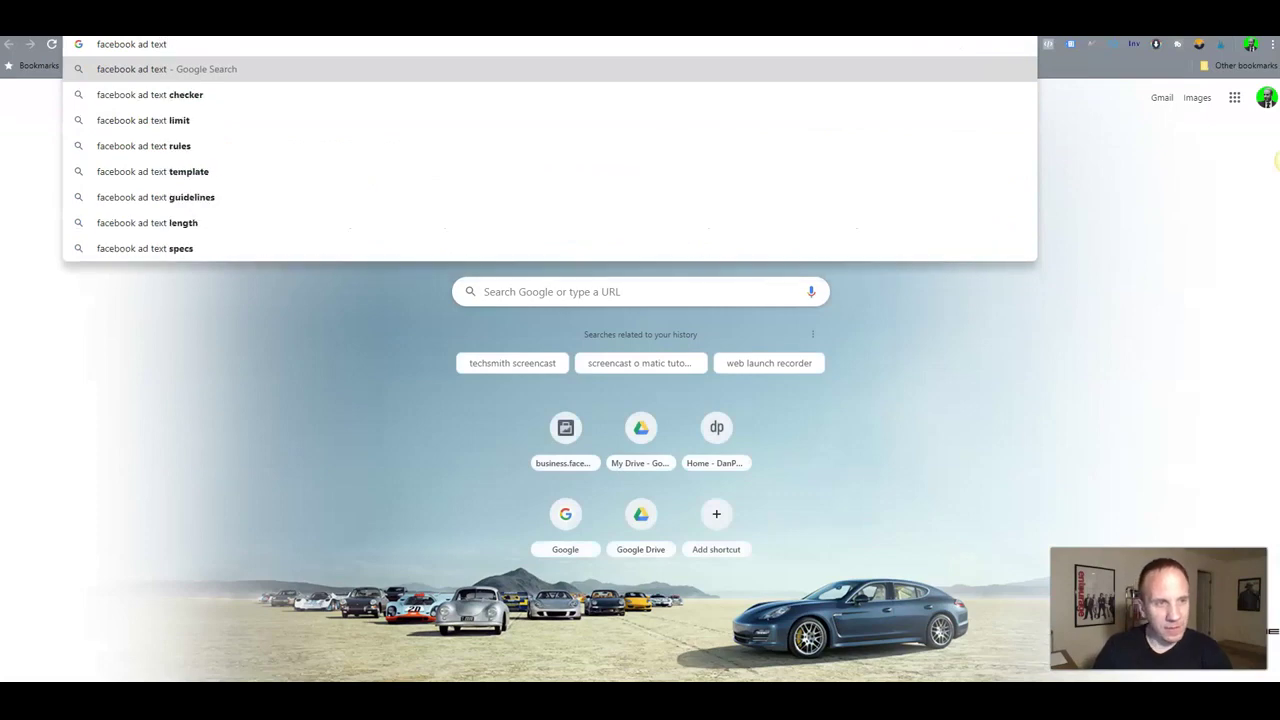
pyautogui.write('overlay')
pyautogui.press('Return')
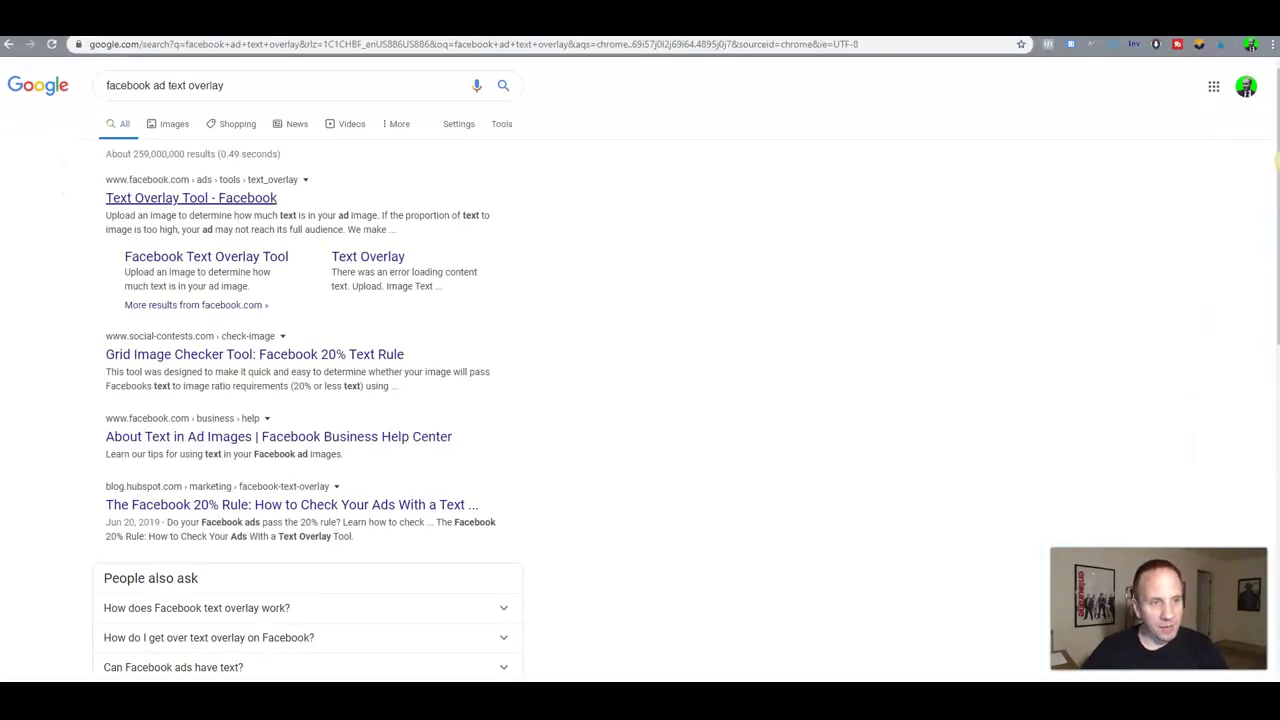
pyautogui.click(191, 197)
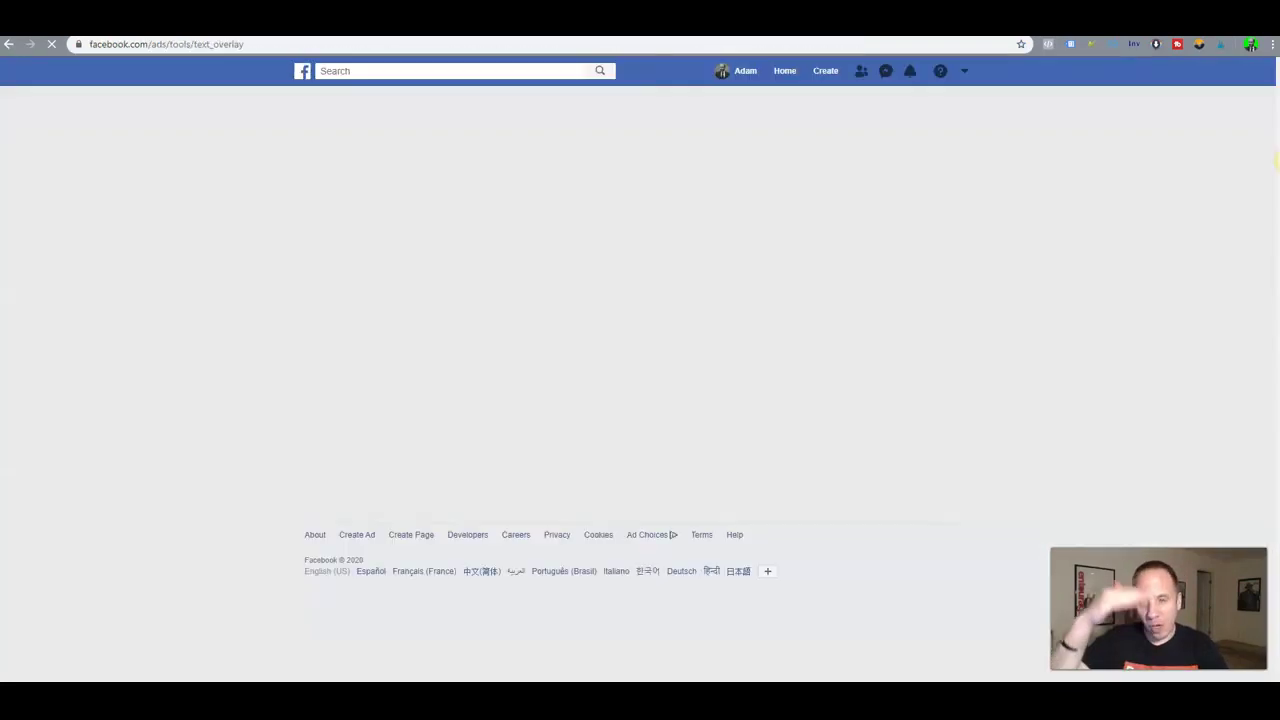
# Upload the black-background DOWNLOAD NOW image to the Image Text Check.
pyautogui.click(344, 197)
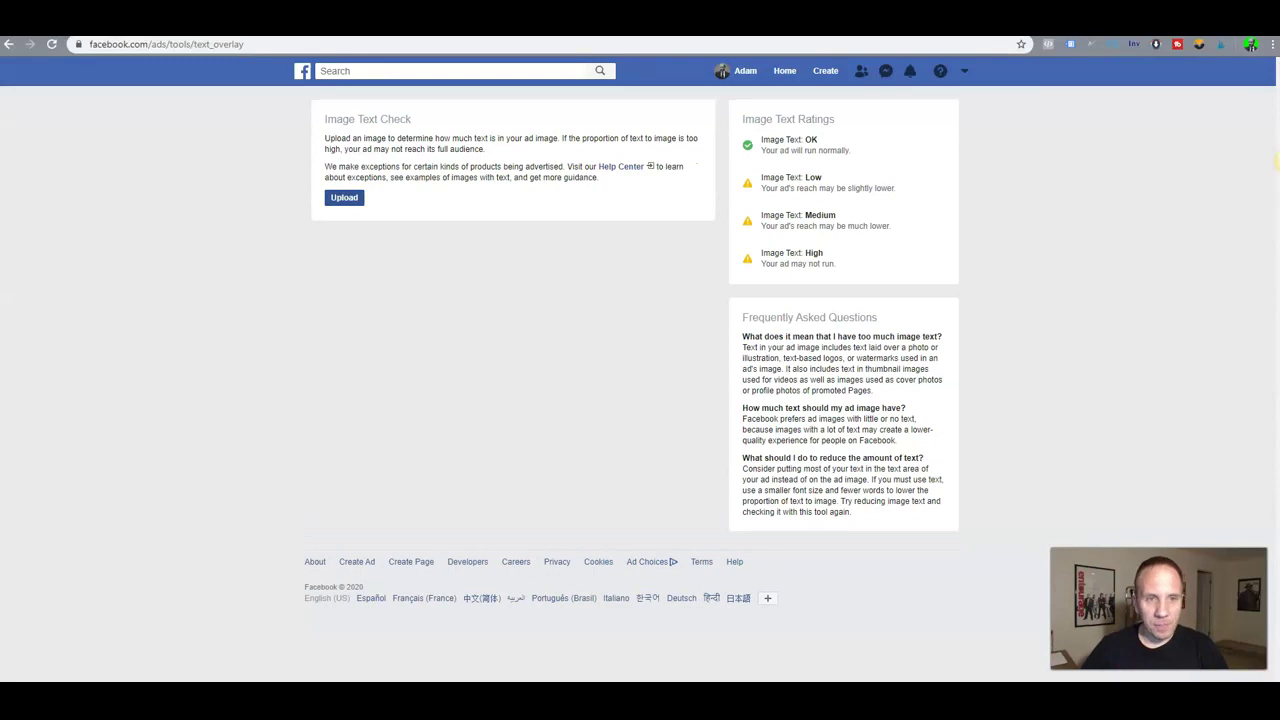
pyautogui.scroll(-1, 405, 470)
pyautogui.doubleClick(405, 508)
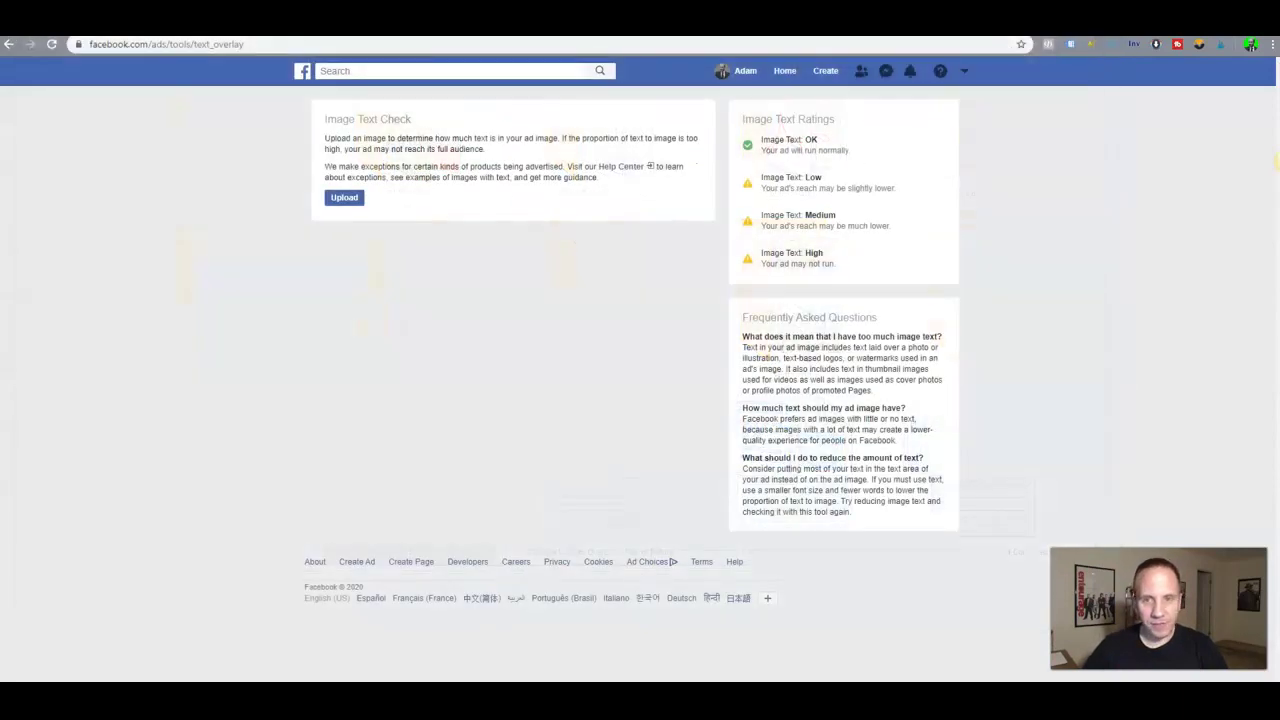
# Check the uploaded image's text rating and explanation against the rating scale and the DF Guide - Black BG ad in Ads Manager.
pyautogui.moveTo(770, 177); pyautogui.dragTo(822, 177)
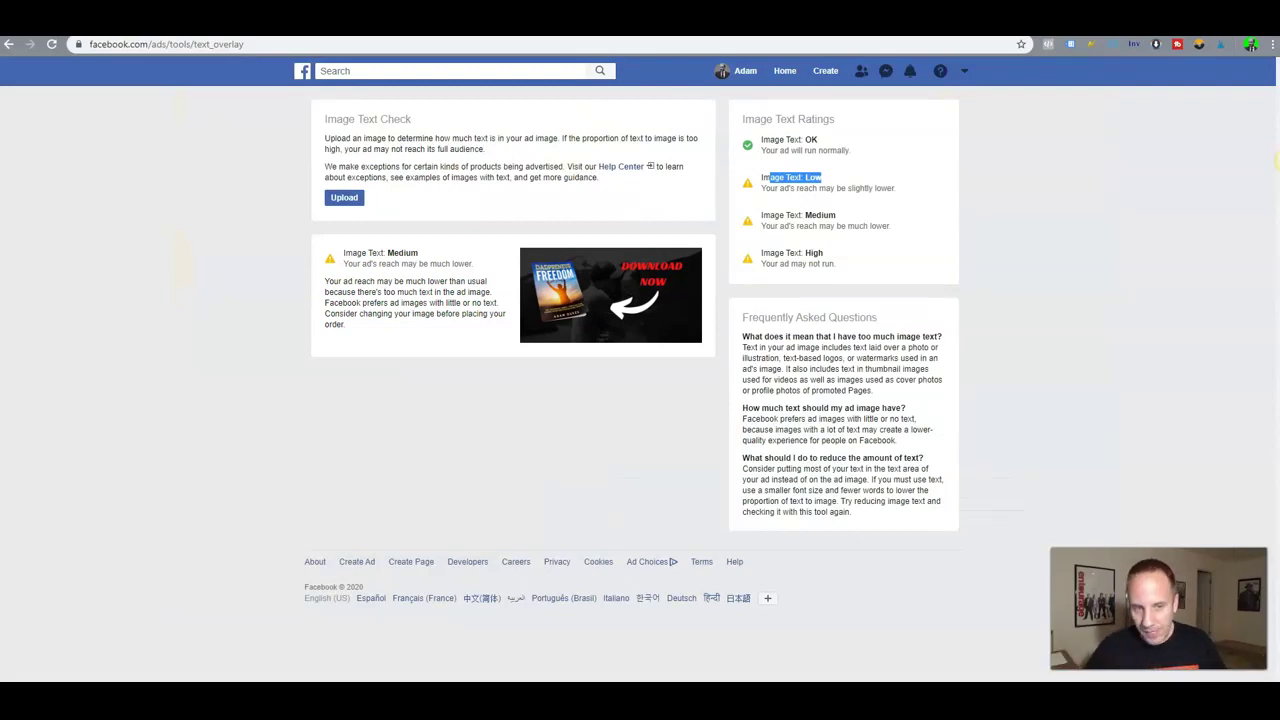
pyautogui.moveTo(377, 253); pyautogui.dragTo(407, 253)
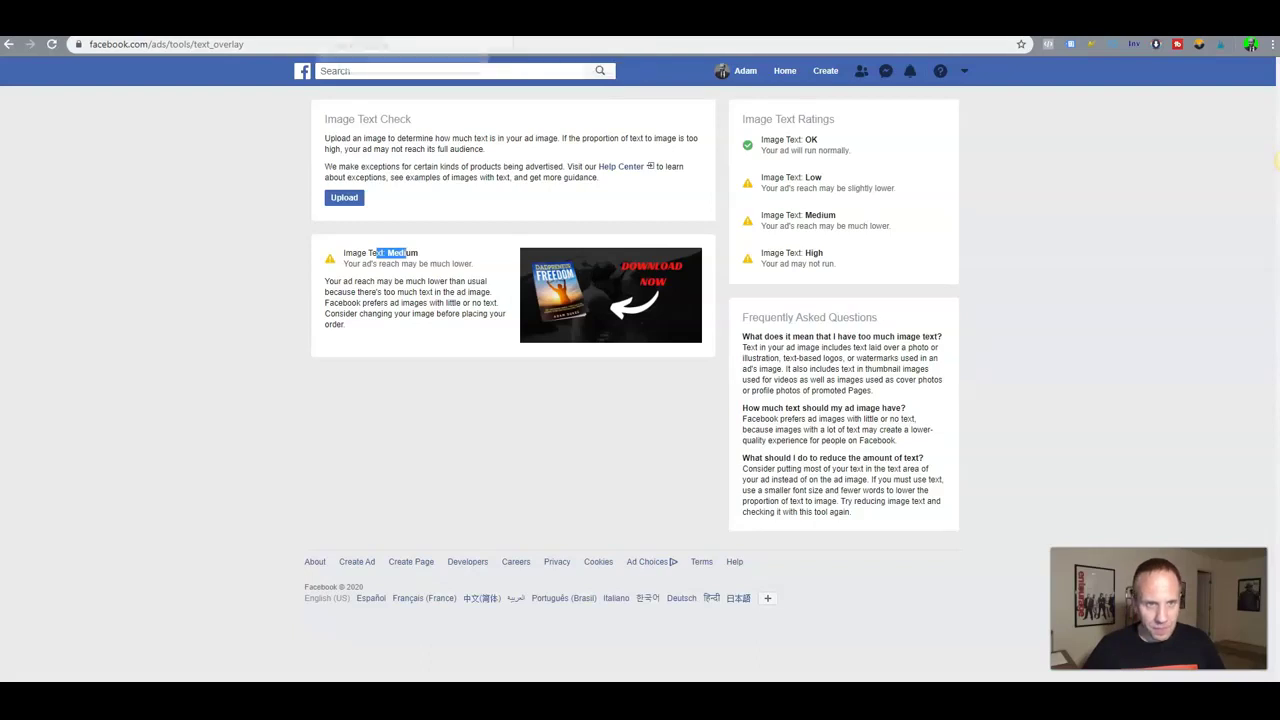
pyautogui.click(80, 24)
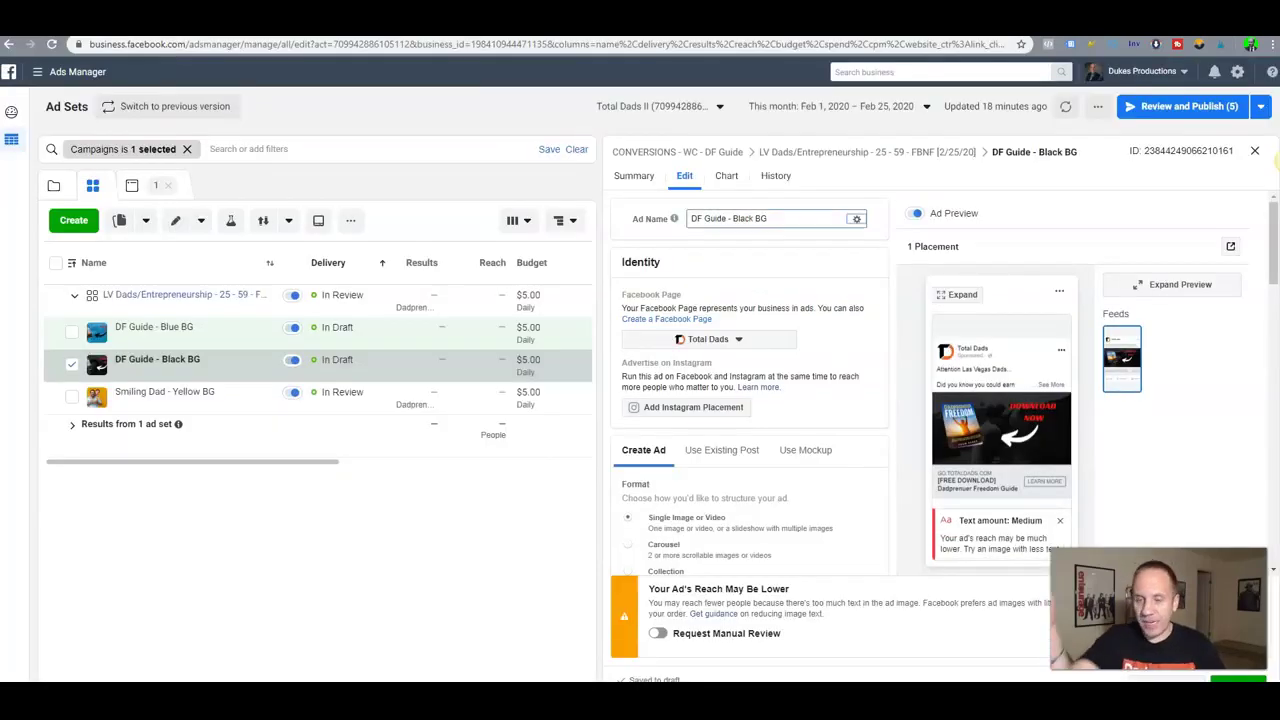
pyautogui.hotkey('ctrl', 'Tab')
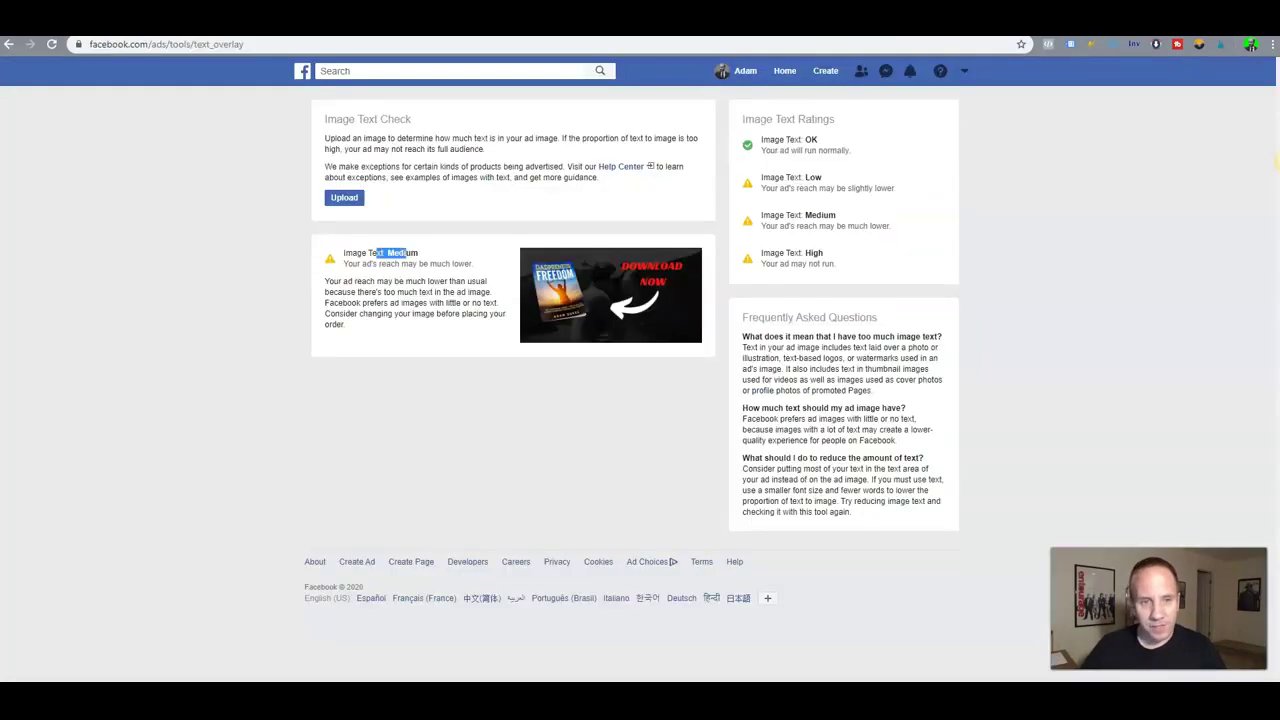
pyautogui.moveTo(408, 292); pyautogui.dragTo(427, 303)
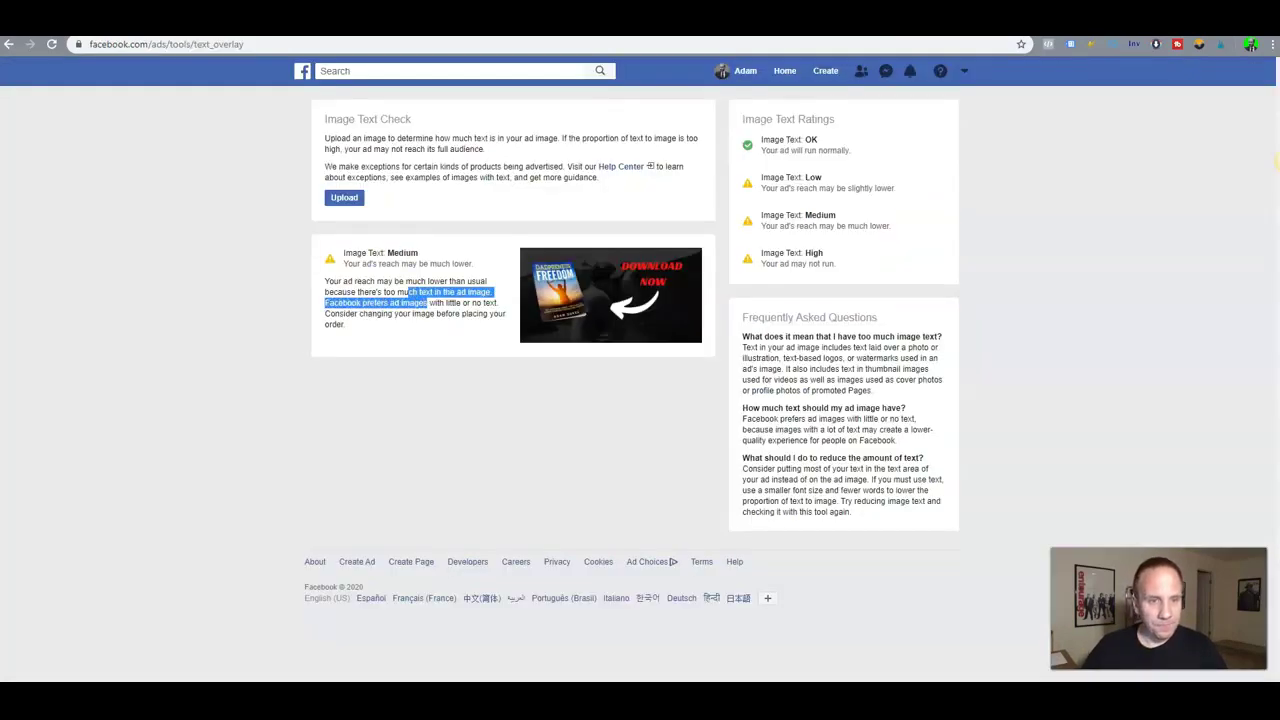
# Switch to Ads Manager, close the ad editor and open the column customization for the ad sets table.
pyautogui.hotkey('ctrl', 'Tab')
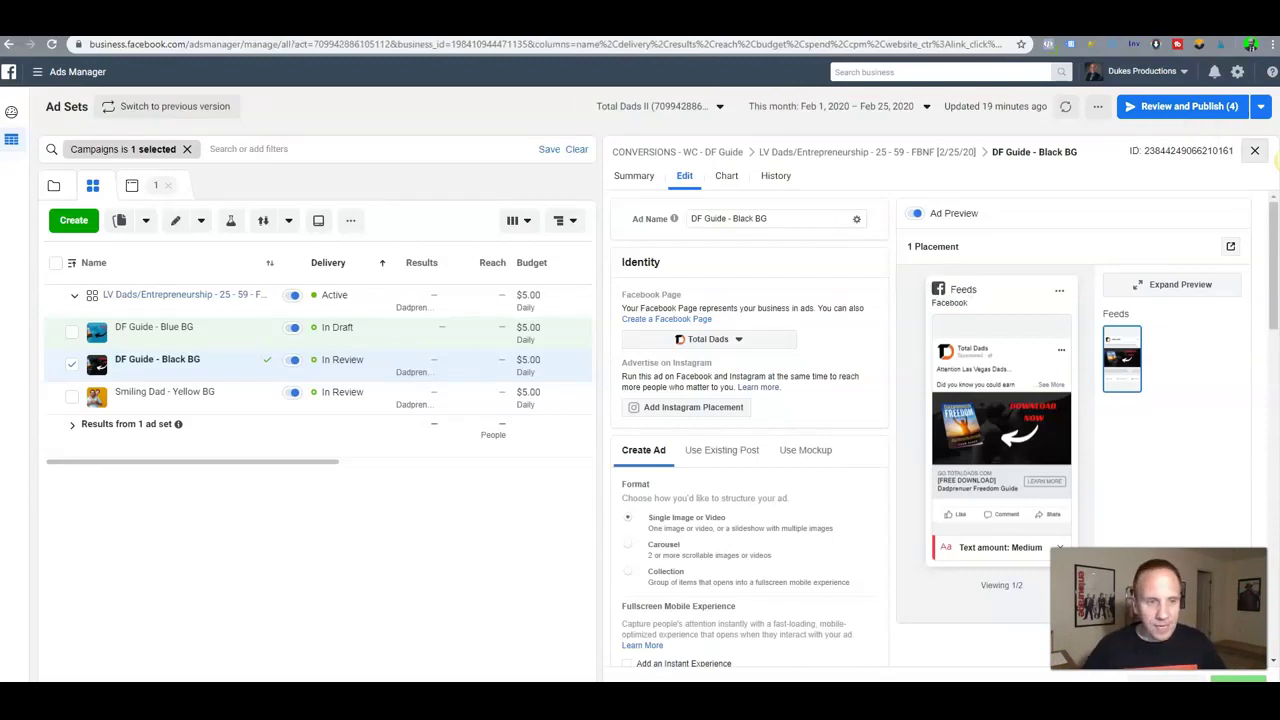
pyautogui.click(1254, 151)
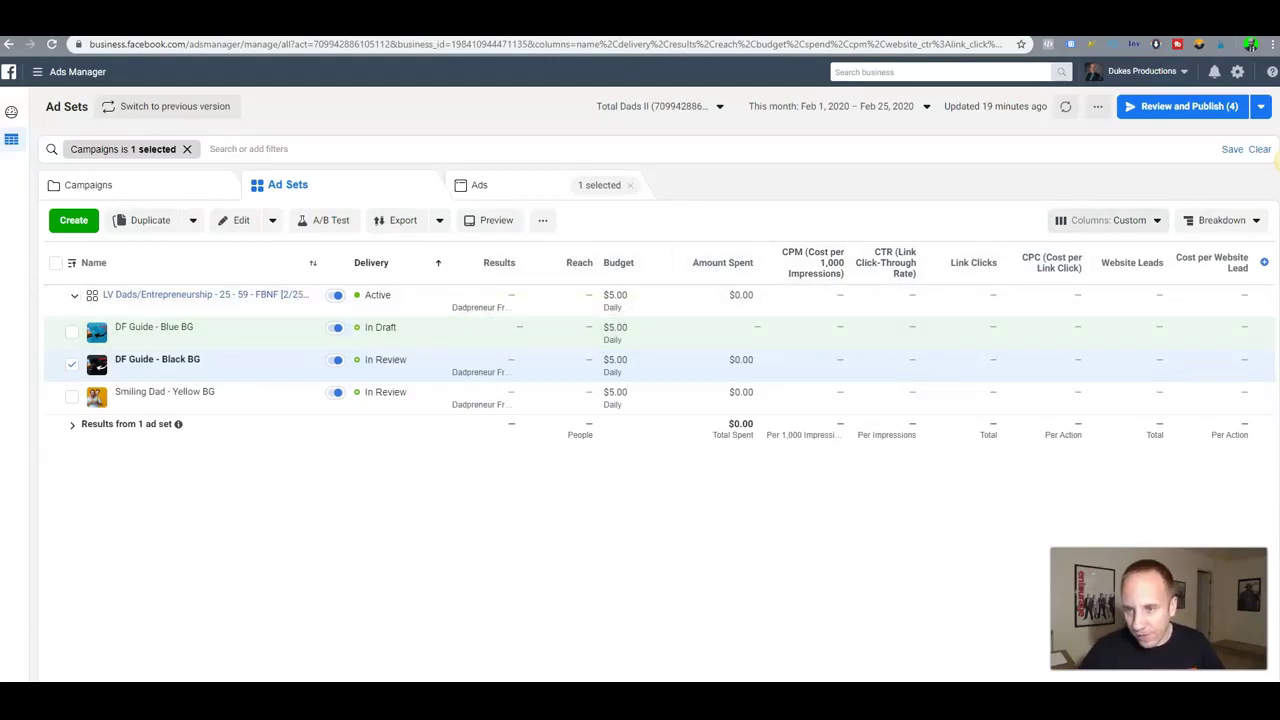
pyautogui.click(1108, 220)
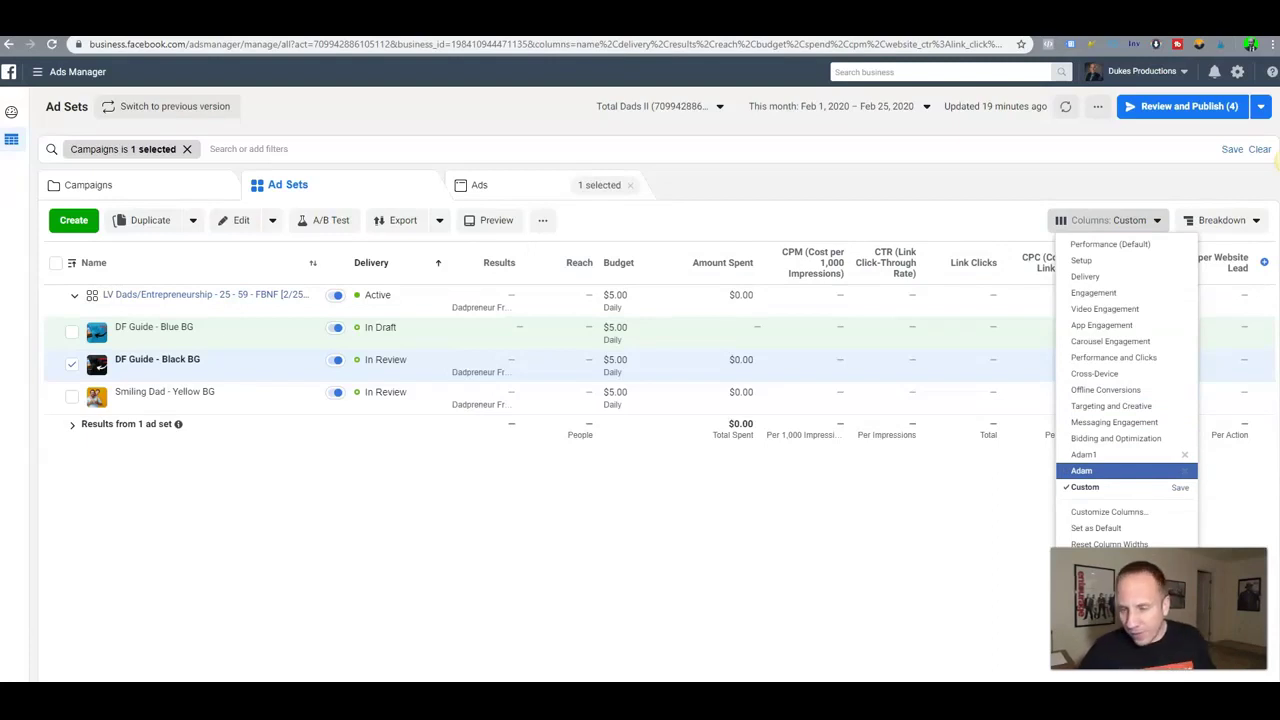
pyautogui.click(1108, 511)
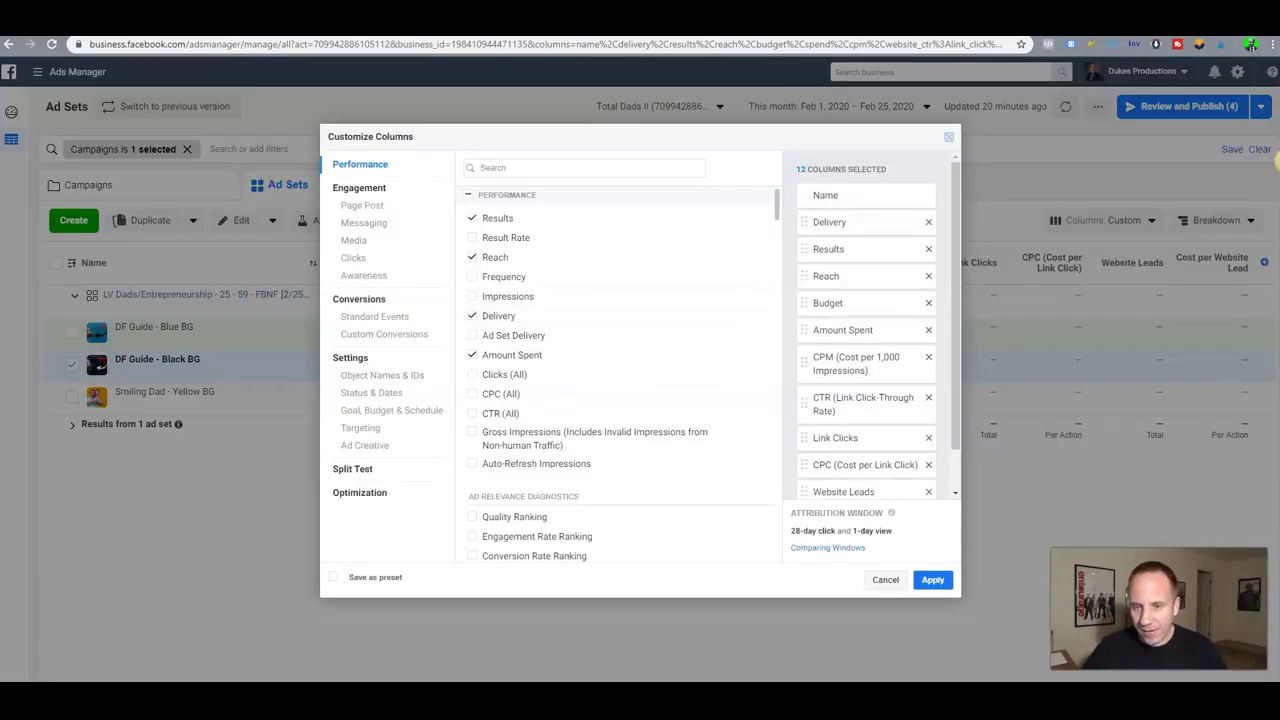
pyautogui.scroll(-2, 866, 325)
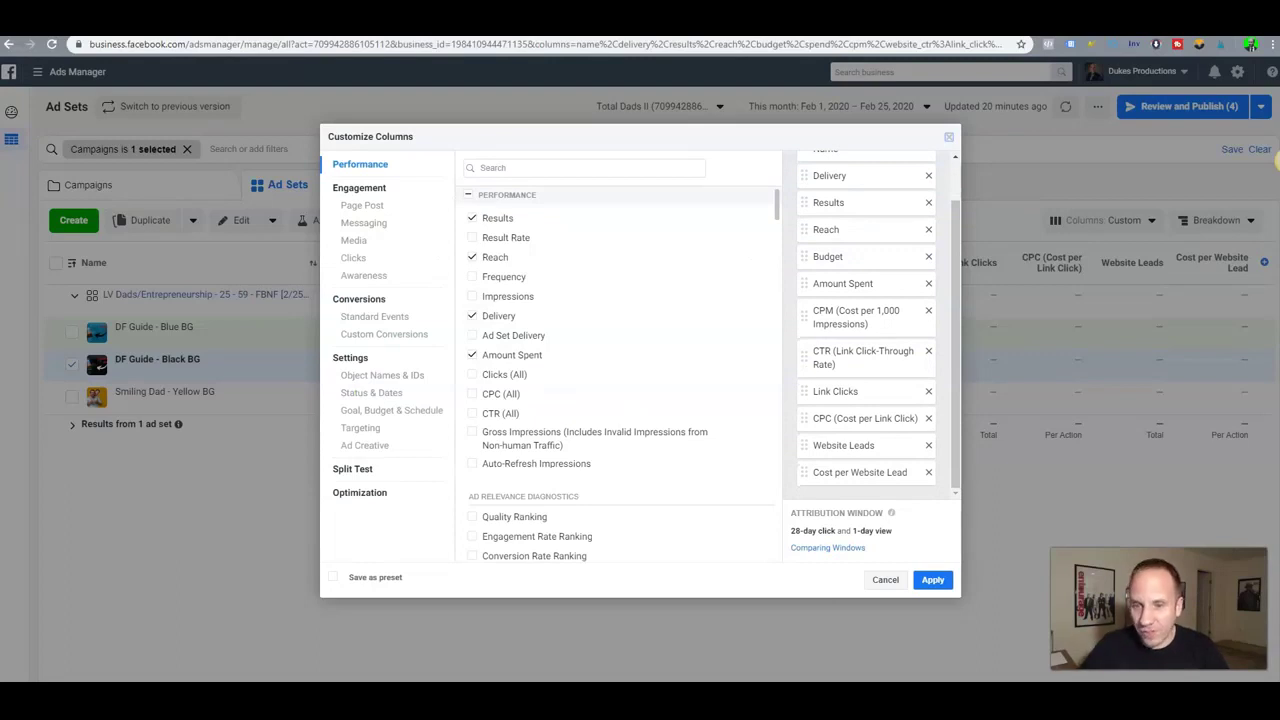
# Find the Dadpreneur Freedom Guide Lead conversion by searching "dad" and include its Total and Cost metrics as columns.
pyautogui.click(540, 168)
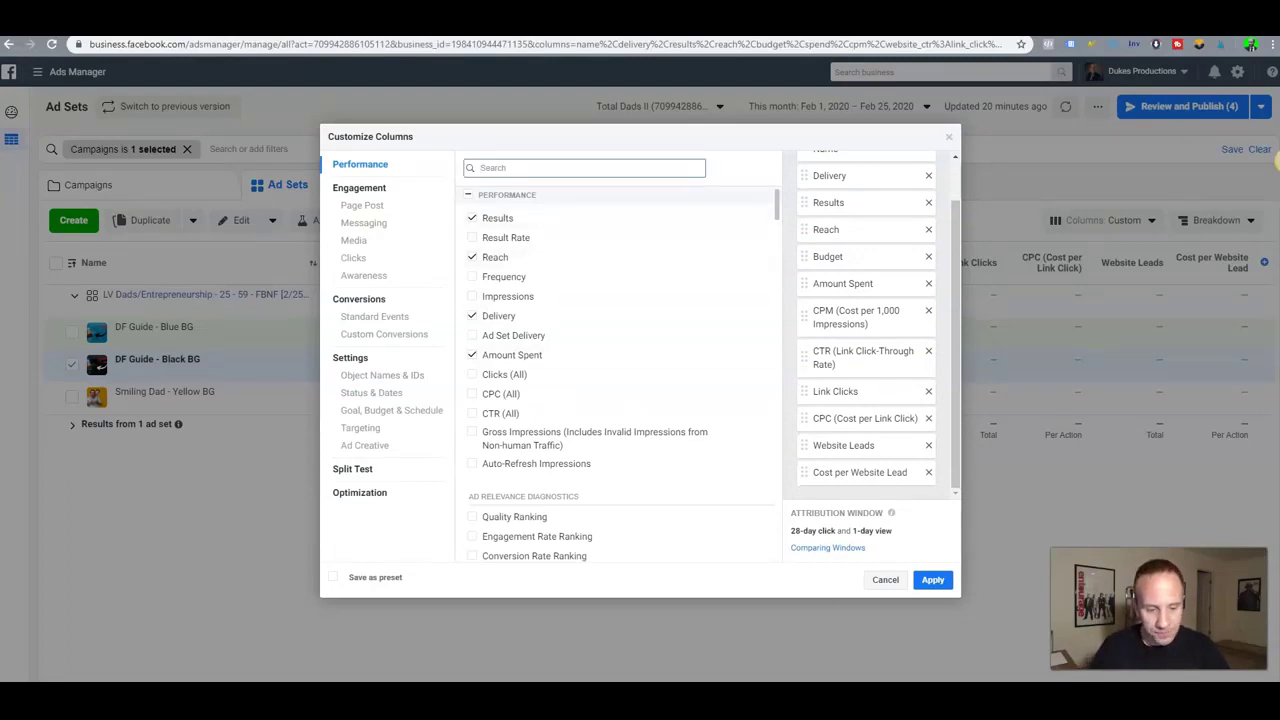
pyautogui.write('dad')
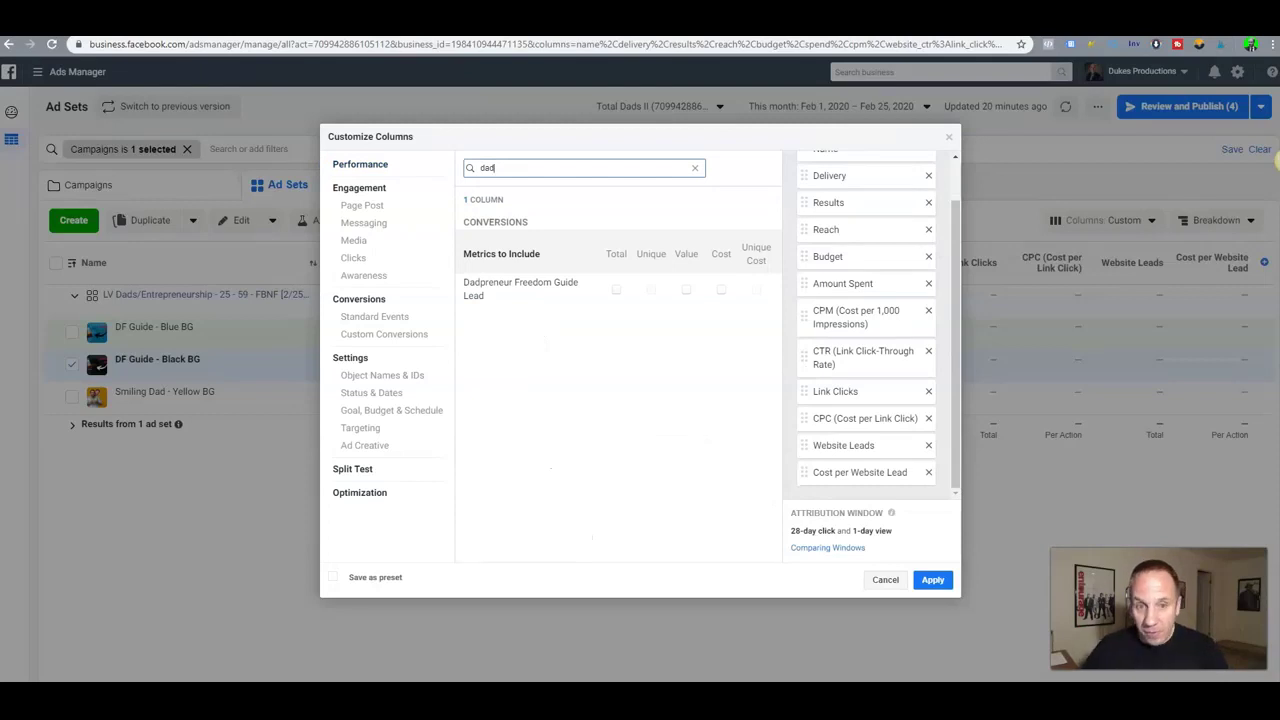
pyautogui.click(616, 289)
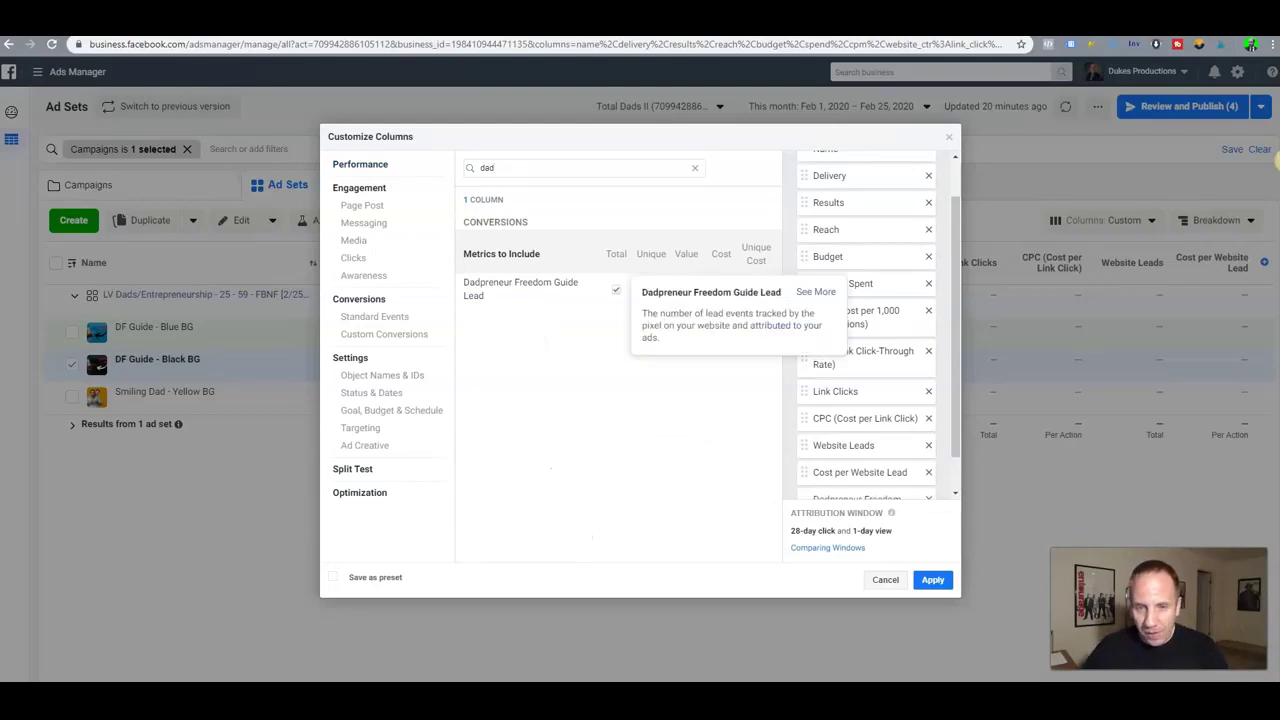
pyautogui.click(721, 290)
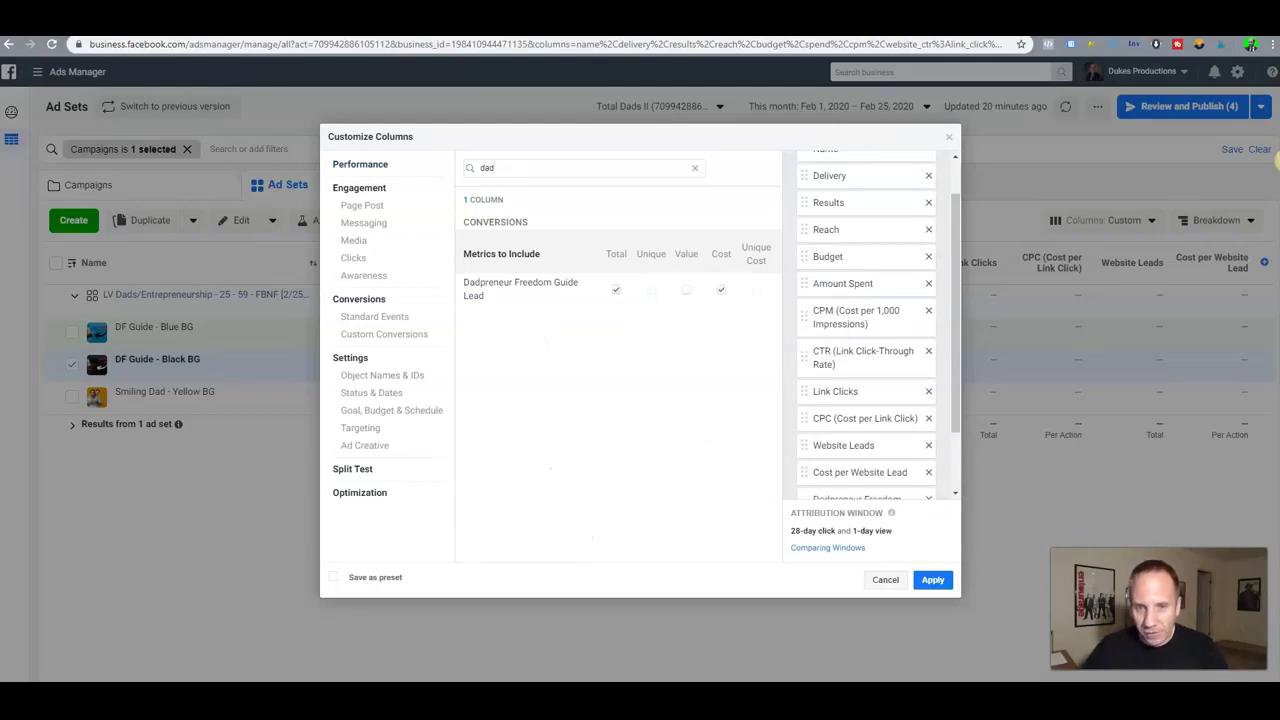
pyautogui.moveTo(712, 254); pyautogui.dragTo(728, 254)
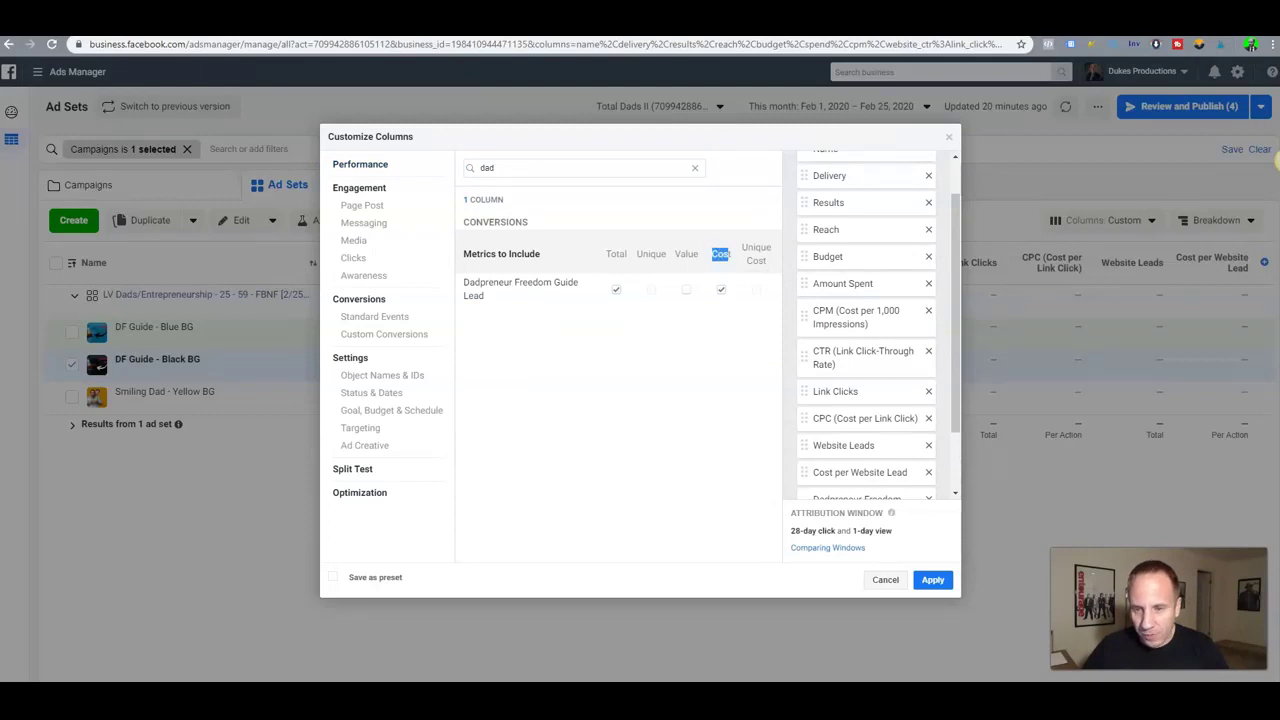
# Remove Website Leads and Cost per Website Lead from the selected columns.
pyautogui.scroll(-2, 866, 325)
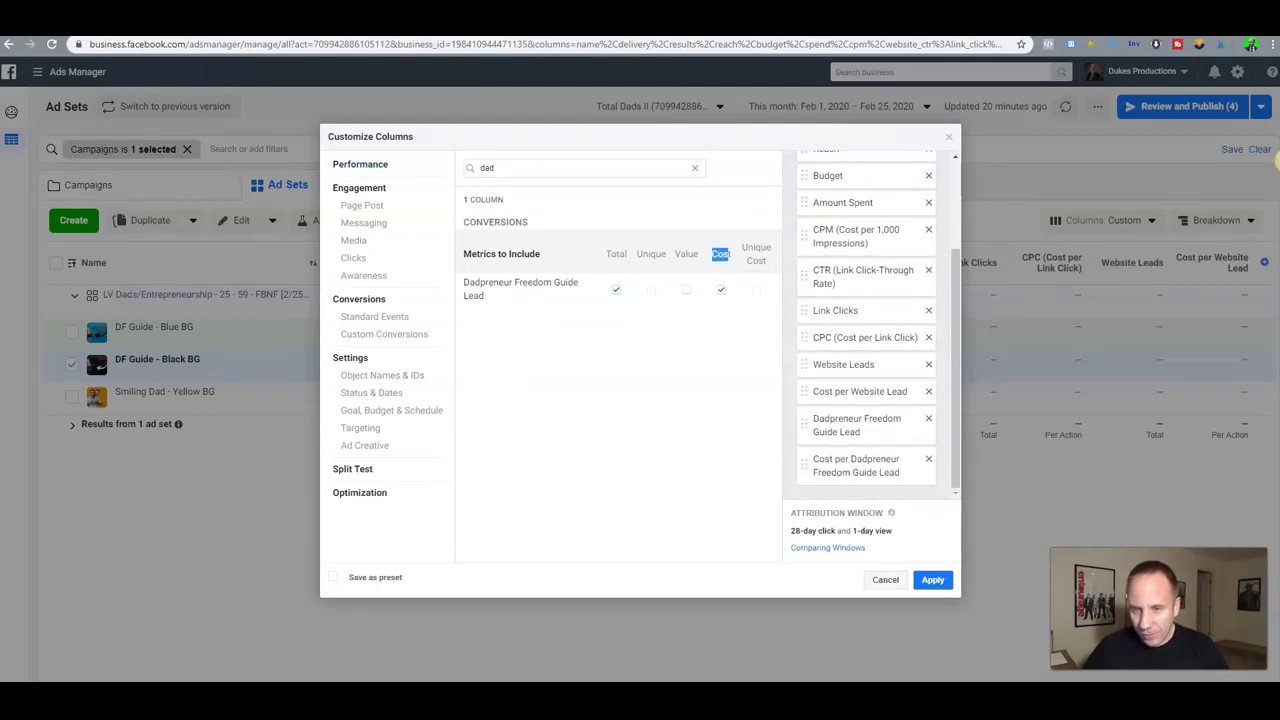
pyautogui.click(928, 365)
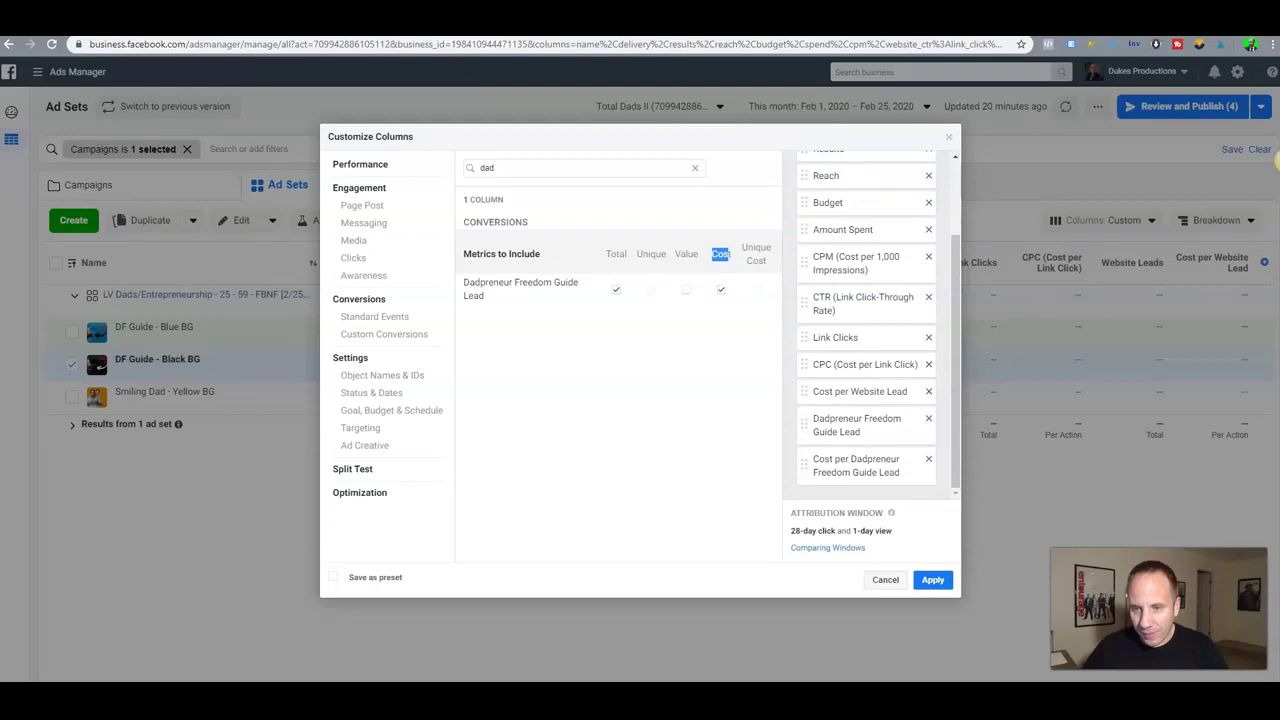
pyautogui.click(928, 391)
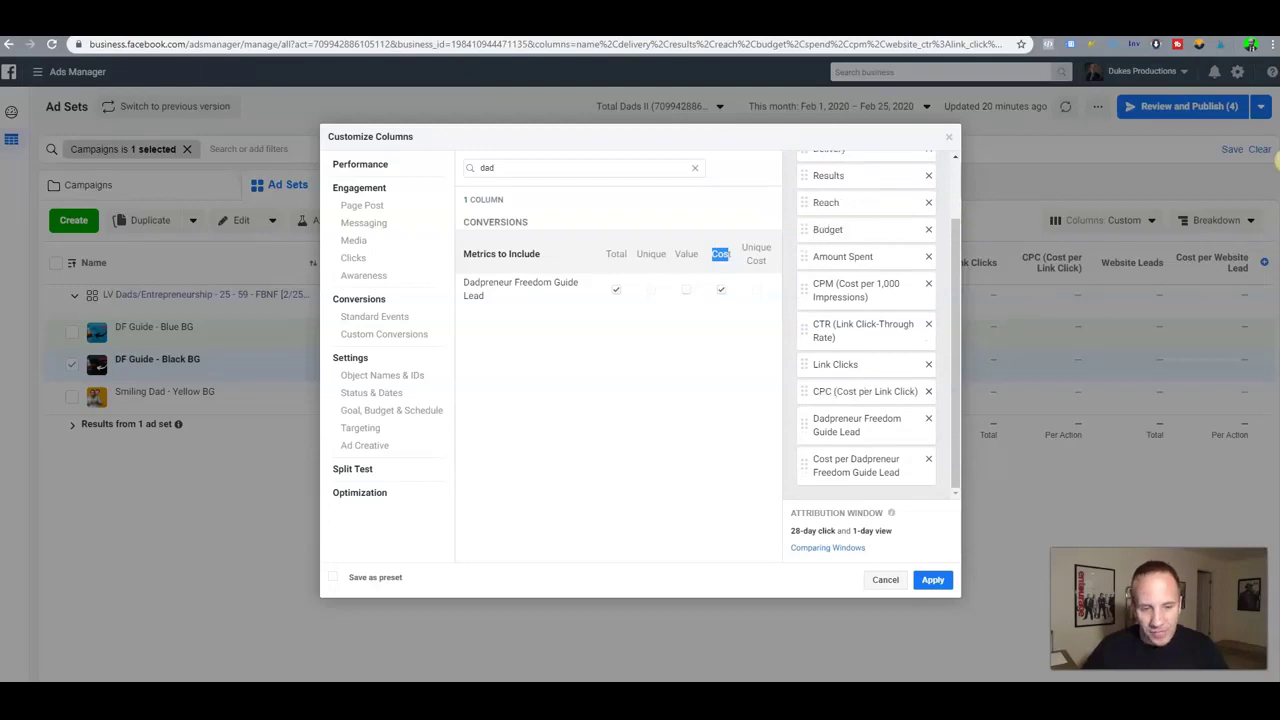
# Save the column selection as a preset named "DF Guide" and apply it to the table.
pyautogui.click(333, 577)
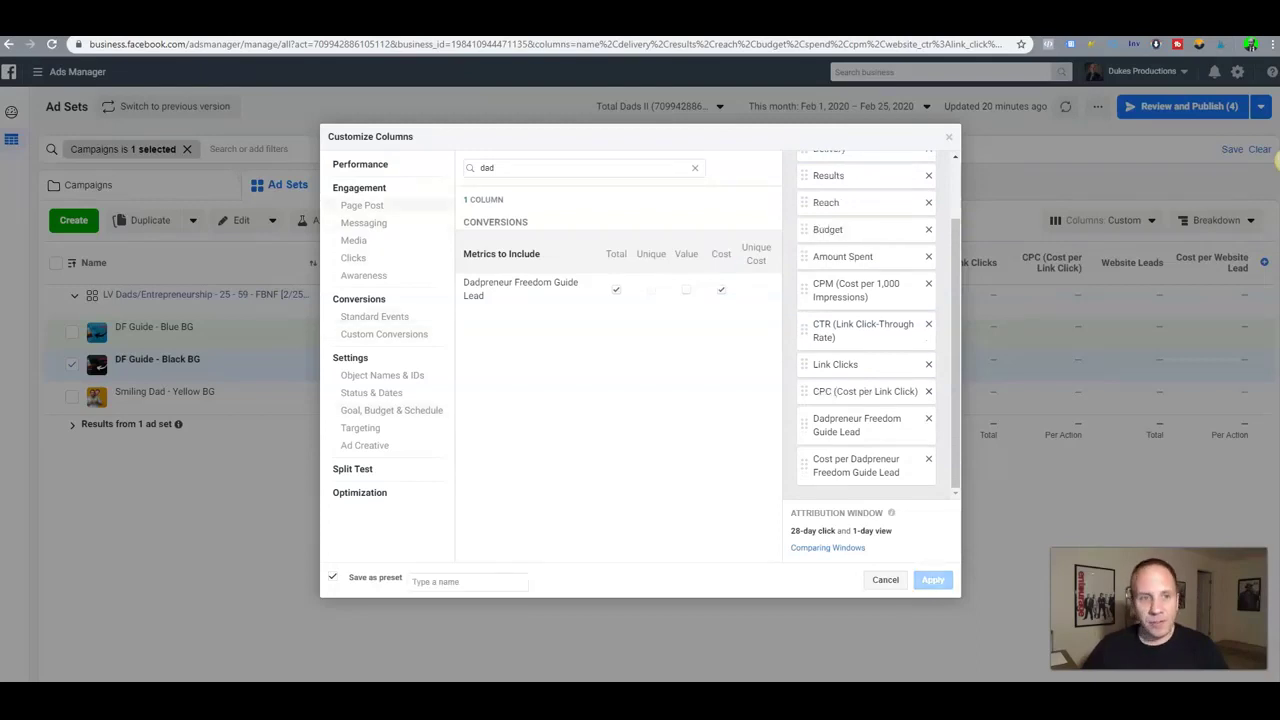
pyautogui.click(362, 205)
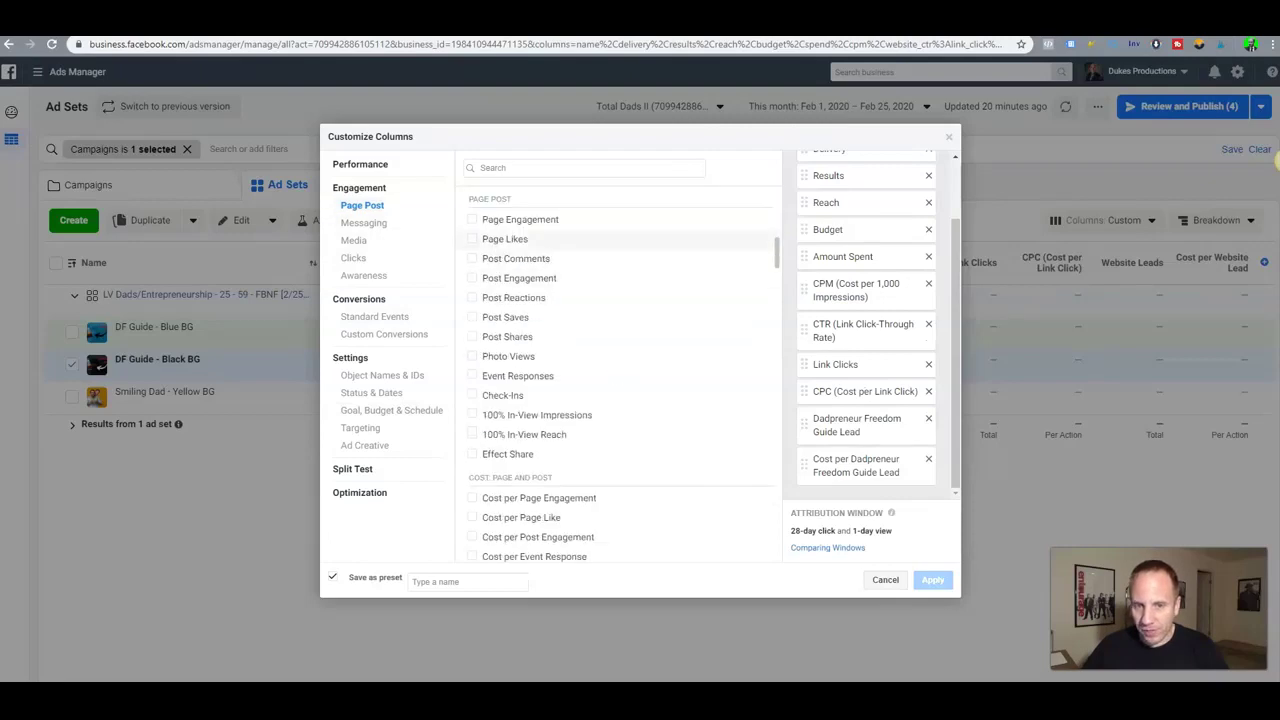
pyautogui.scroll(-3, 618, 370)
pyautogui.scroll(-12, 618, 370)
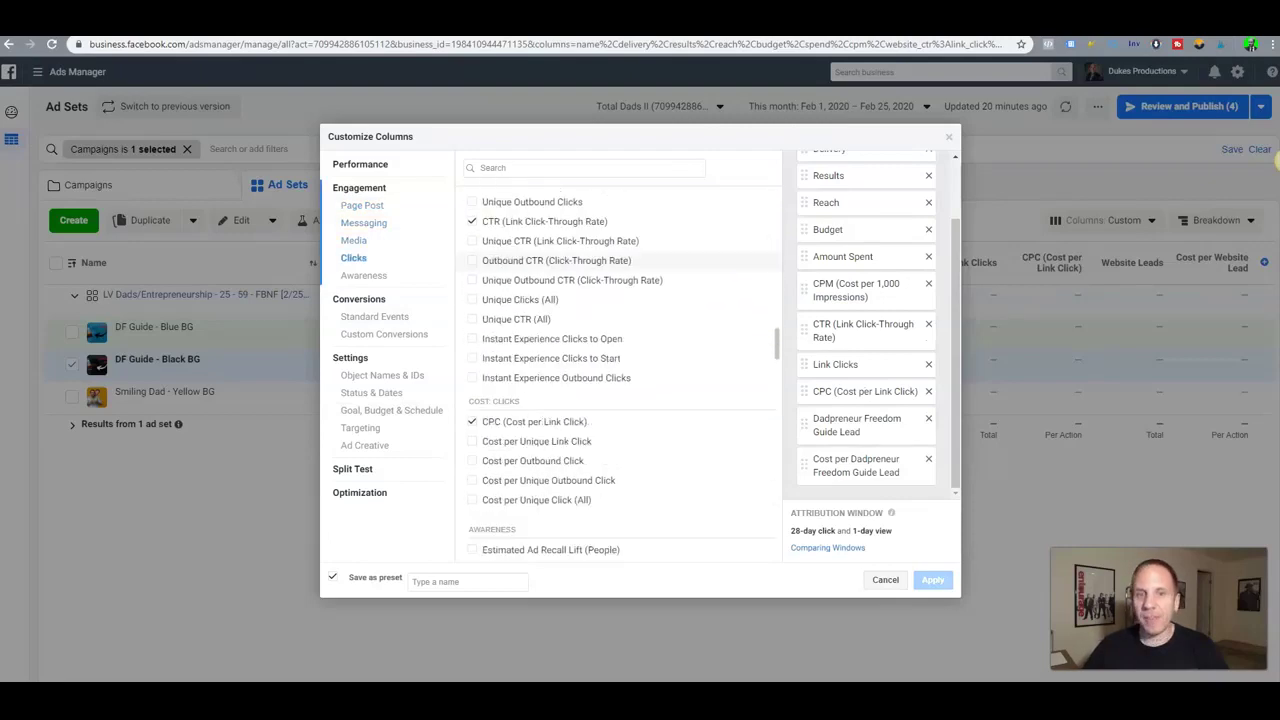
pyautogui.scroll(-4, 618, 370)
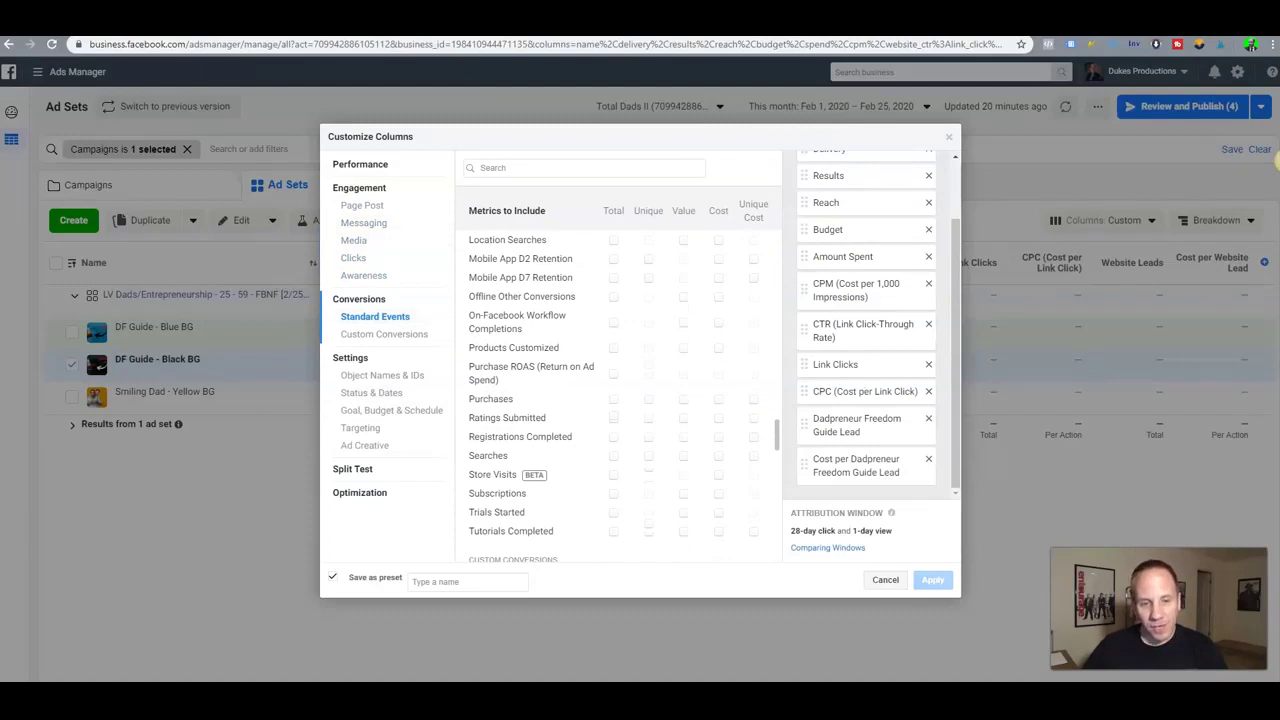
pyautogui.click(467, 582)
pyautogui.write('DF Guide')
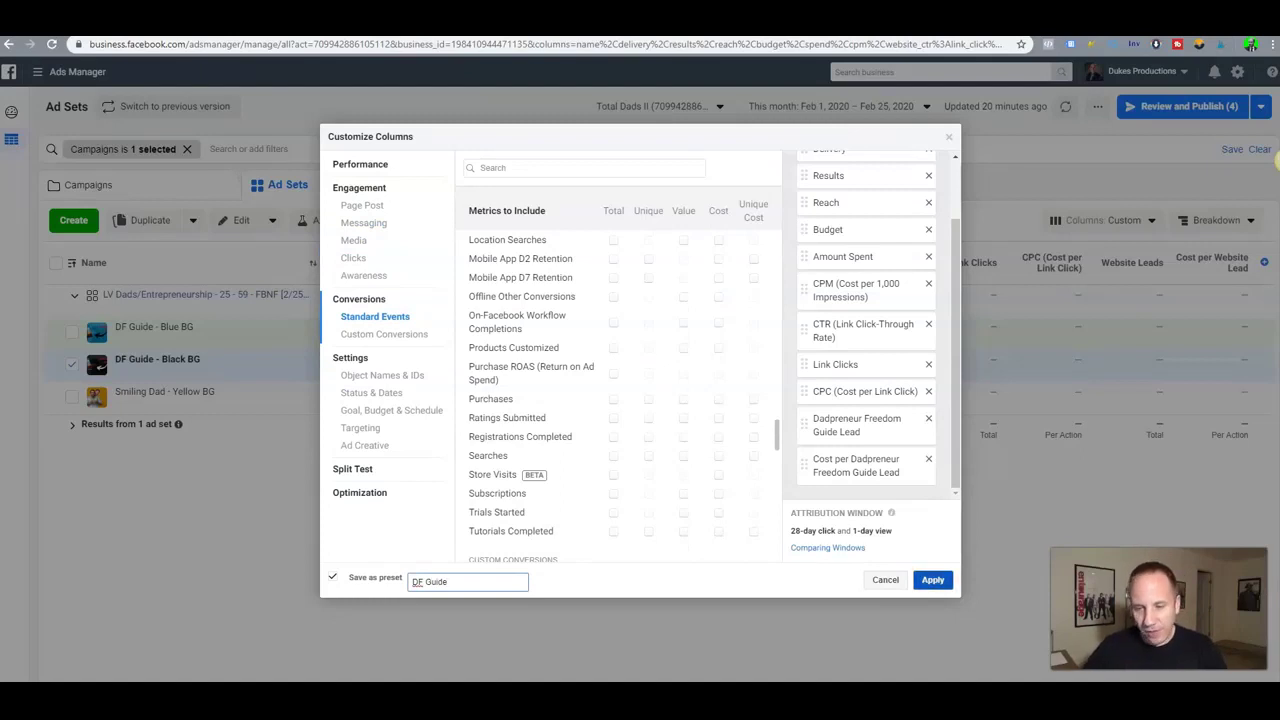
pyautogui.click(933, 580)
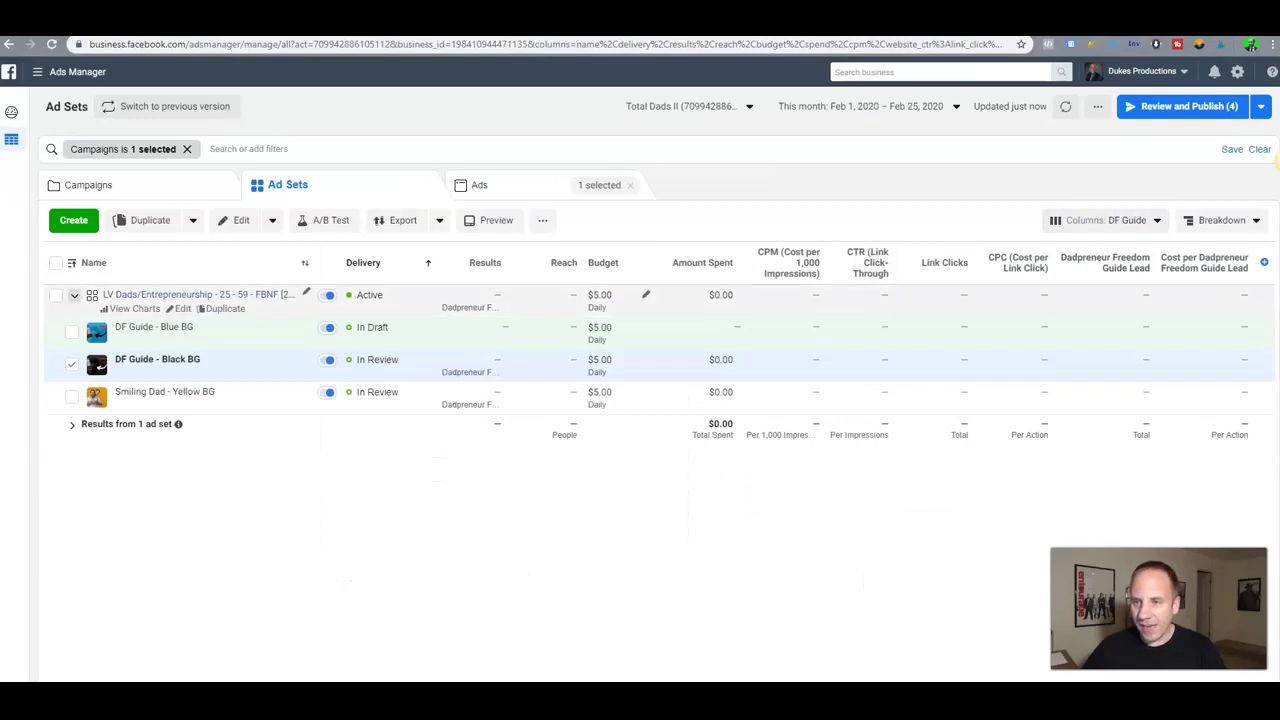
# Review the available column presets and the breakdown options by time and by delivery.
pyautogui.moveTo(1105, 263)
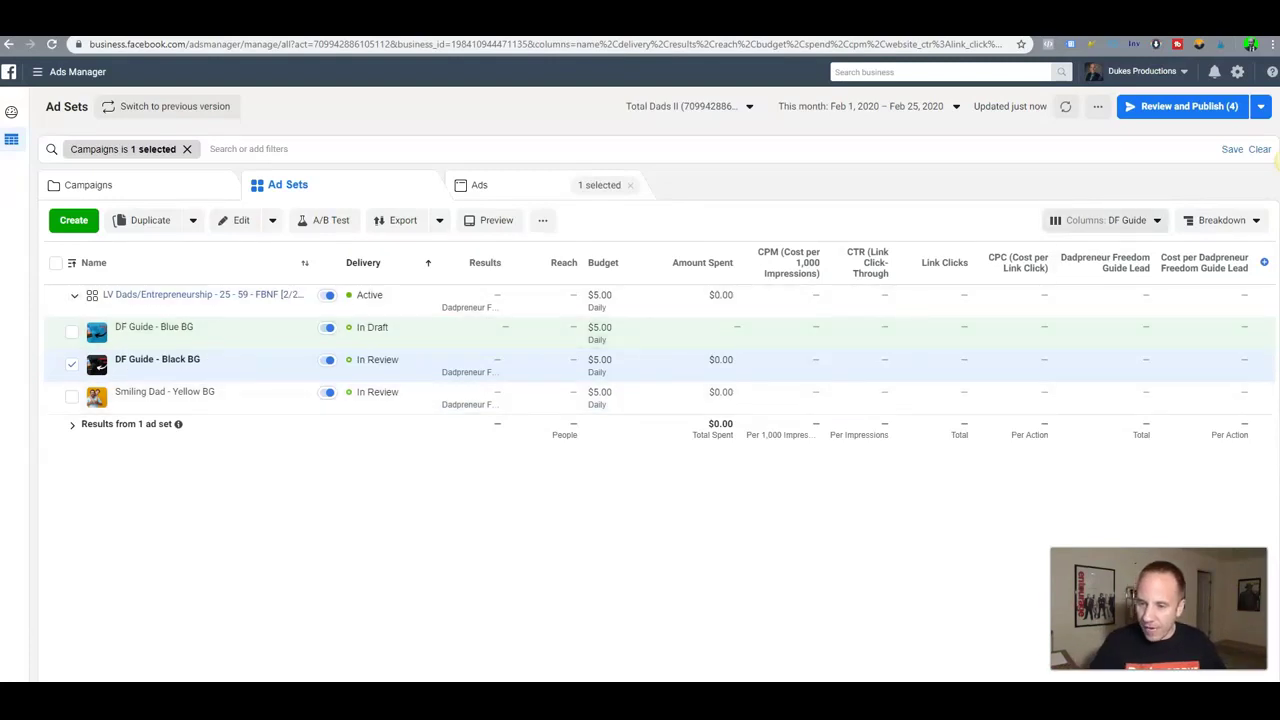
pyautogui.click(1105, 220)
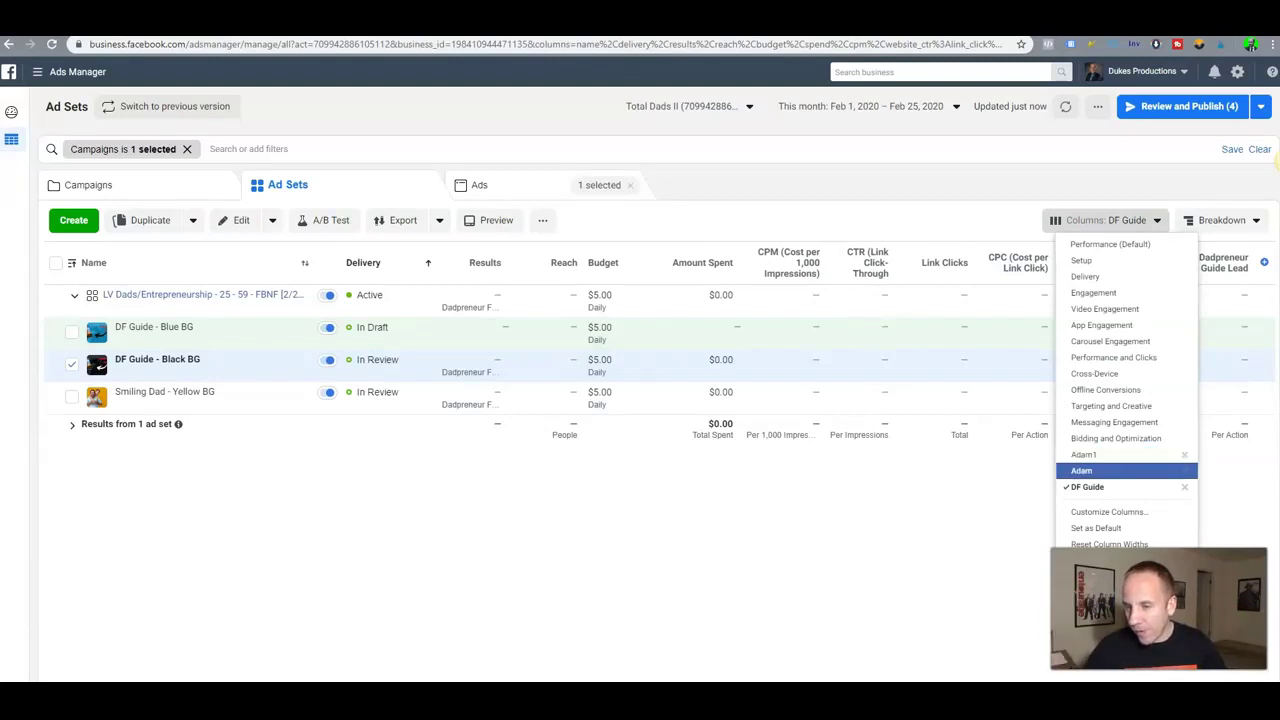
pyautogui.click(1278, 162)
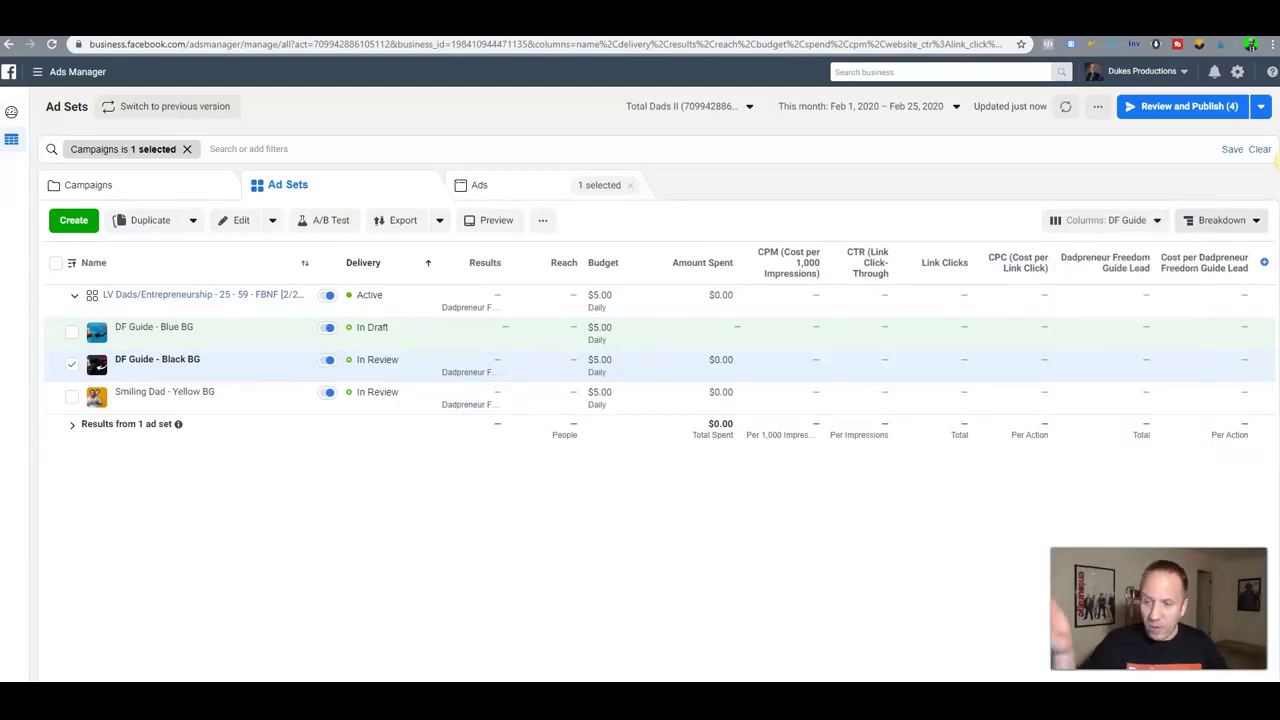
pyautogui.click(1221, 220)
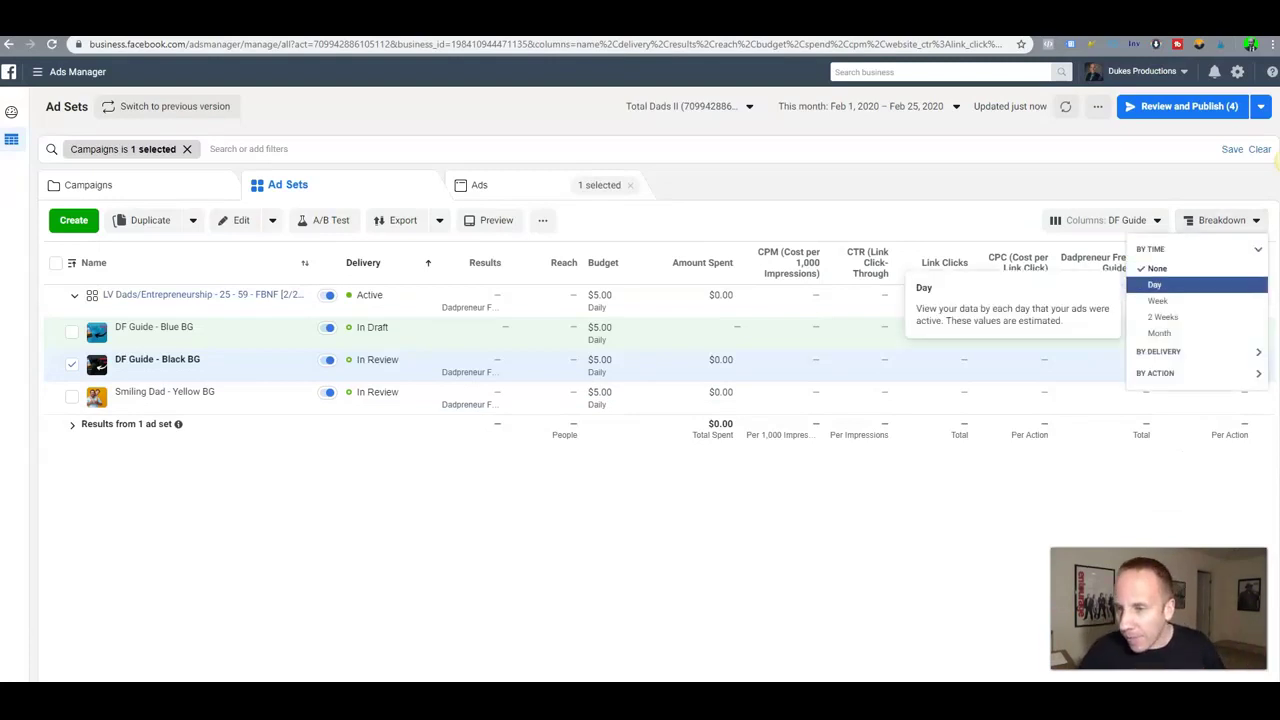
pyautogui.click(1158, 351)
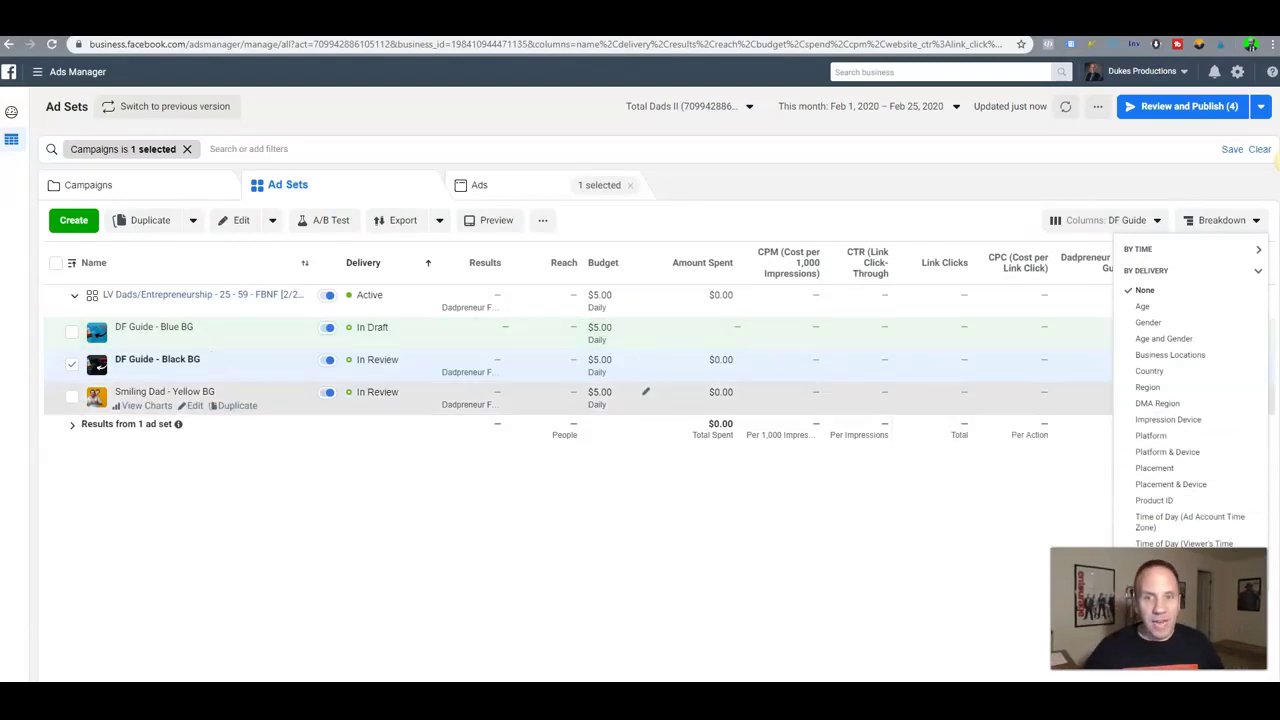
# Duplicate the LV Dads/Entrepreneurship ad set once into its original campaign, keeping existing reactions, comments and shares on the new ads.
pyautogui.click(1278, 162)
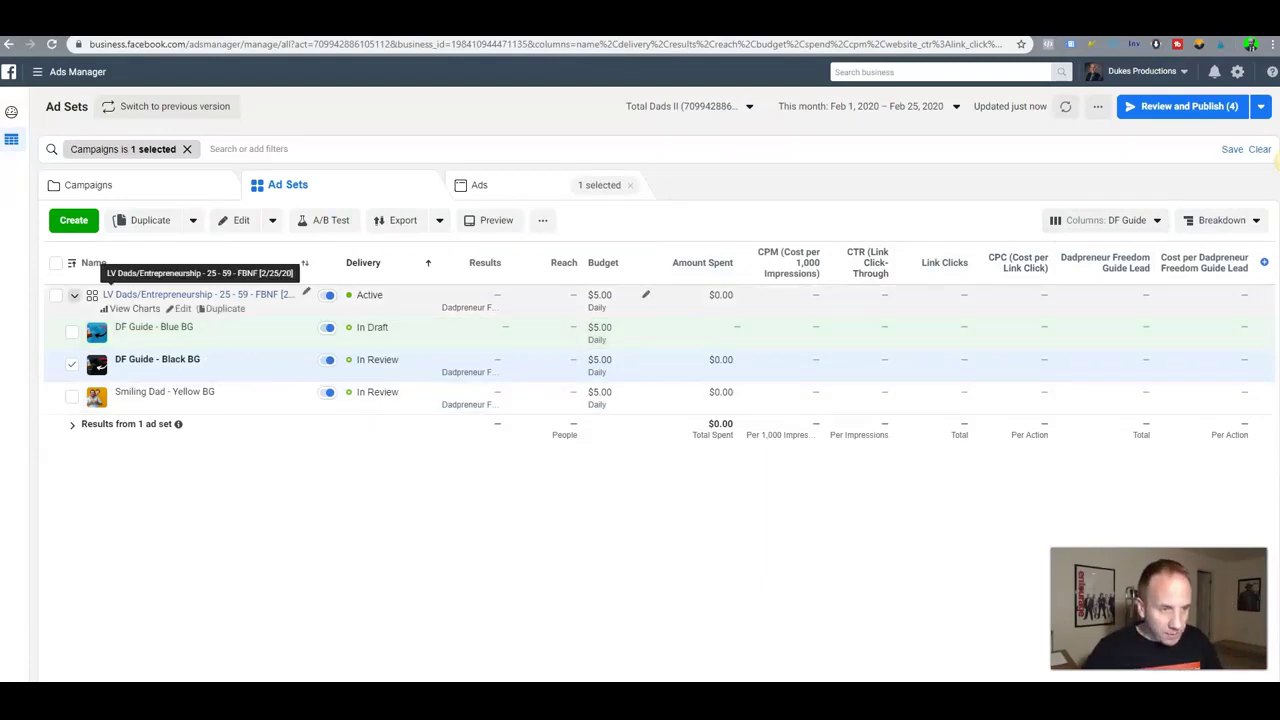
pyautogui.click(74, 295)
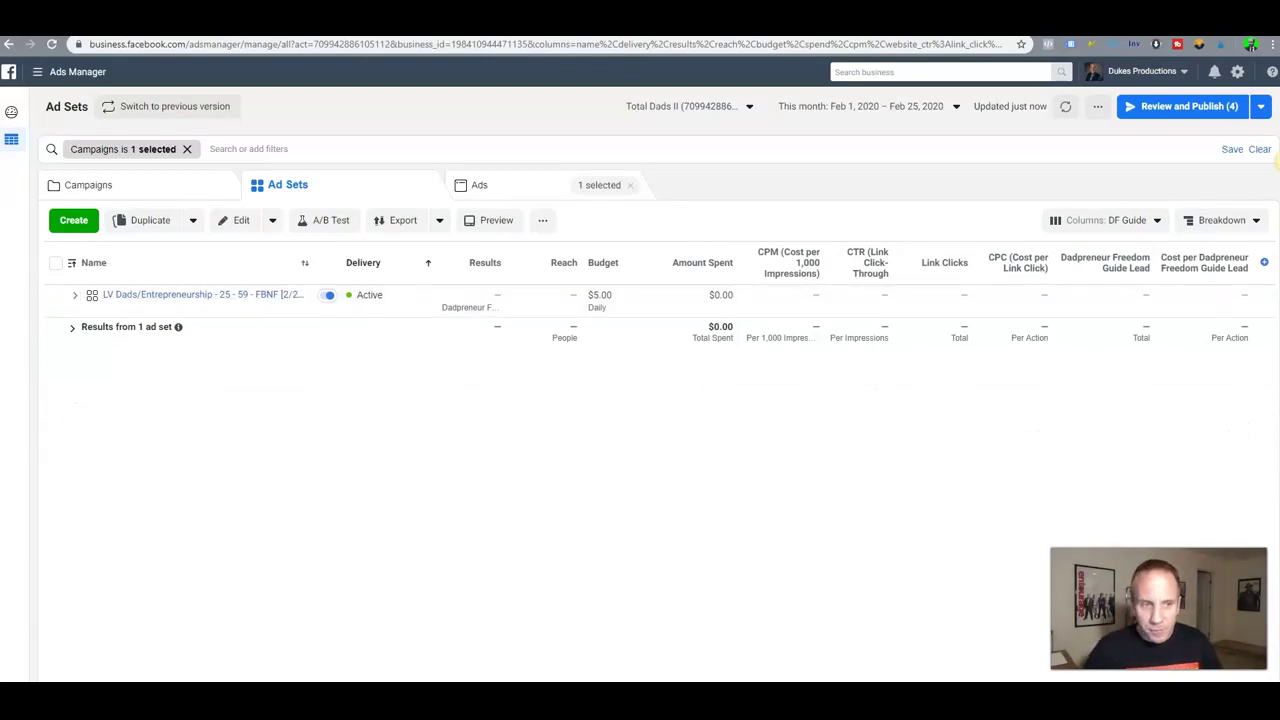
pyautogui.click(56, 294)
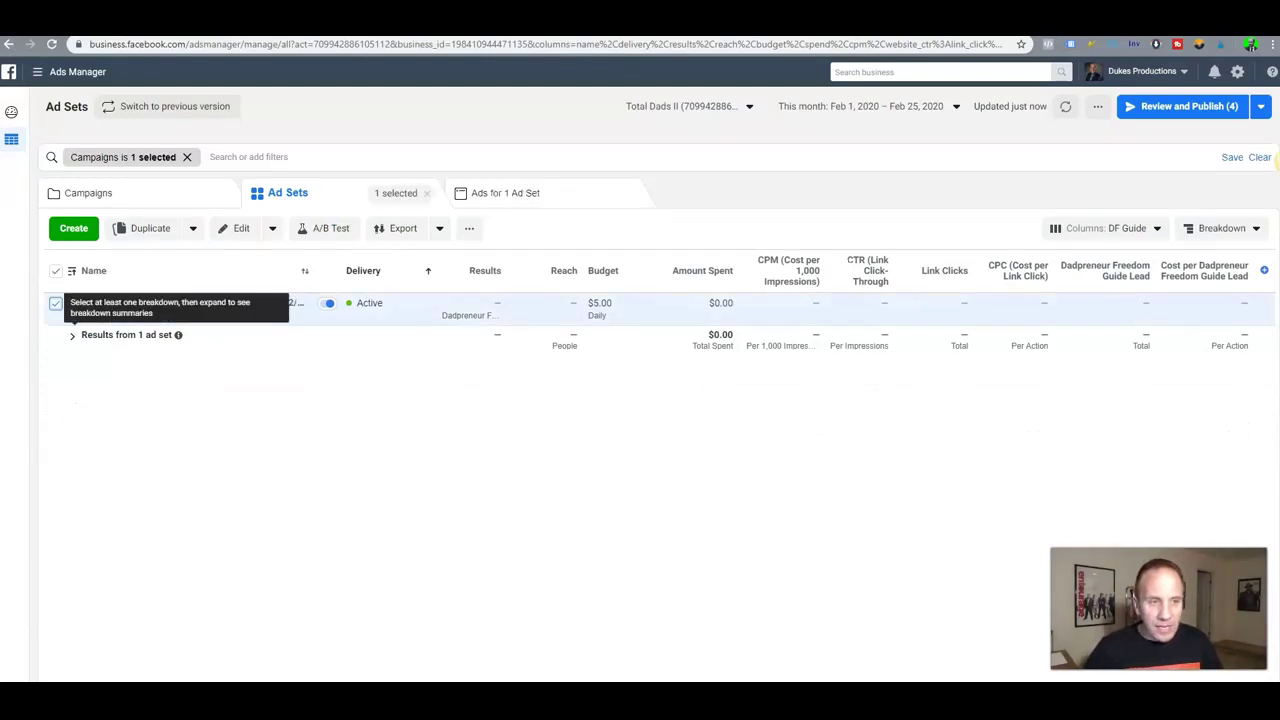
pyautogui.click(128, 228)
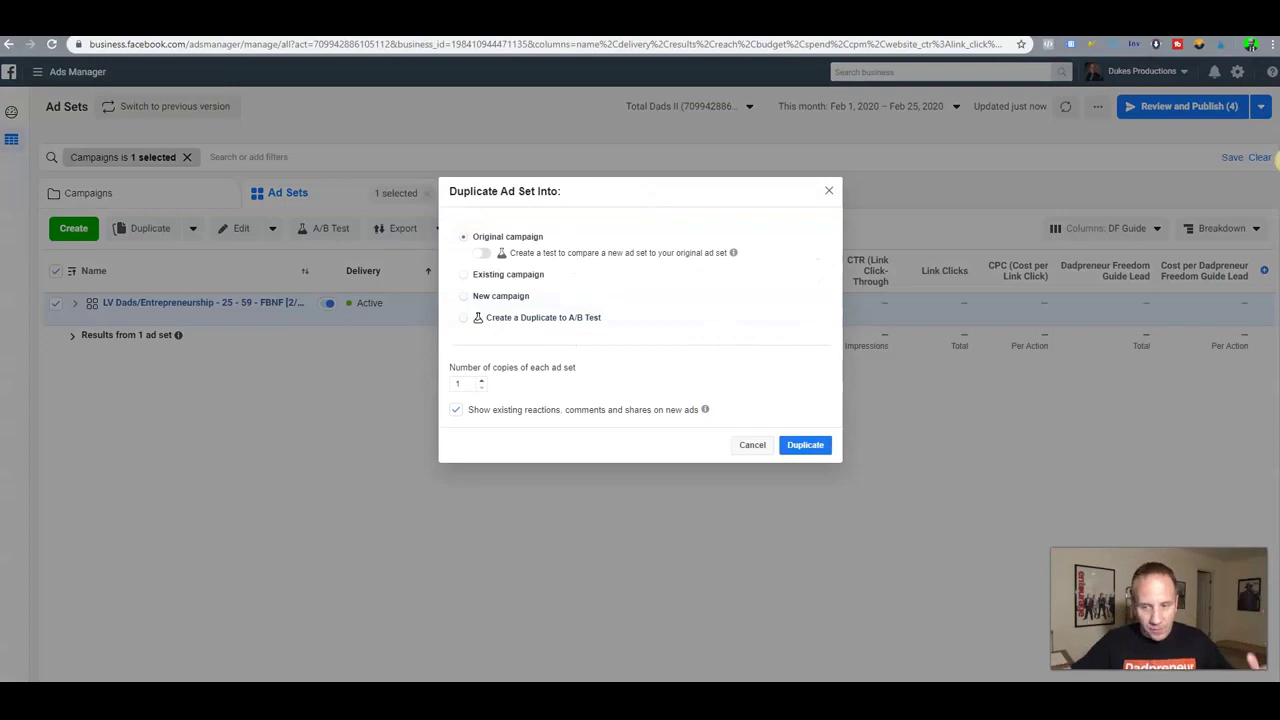
pyautogui.moveTo(704, 409)
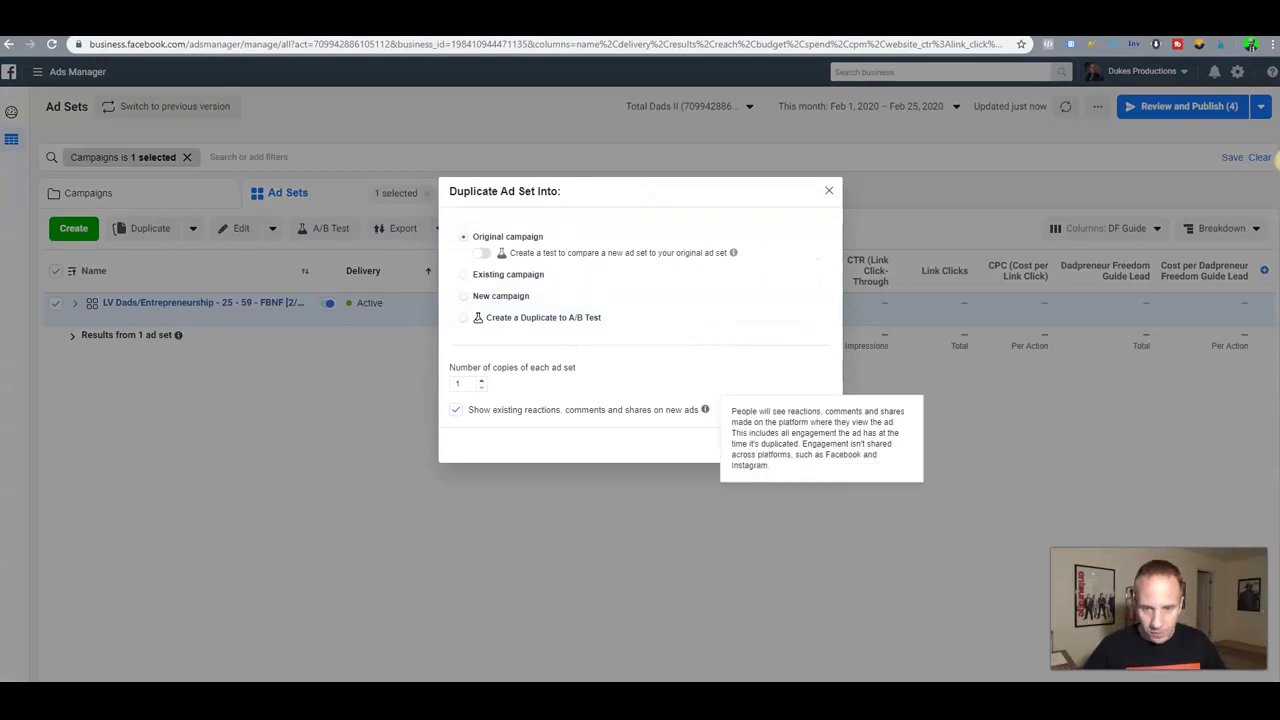
pyautogui.click(805, 444)
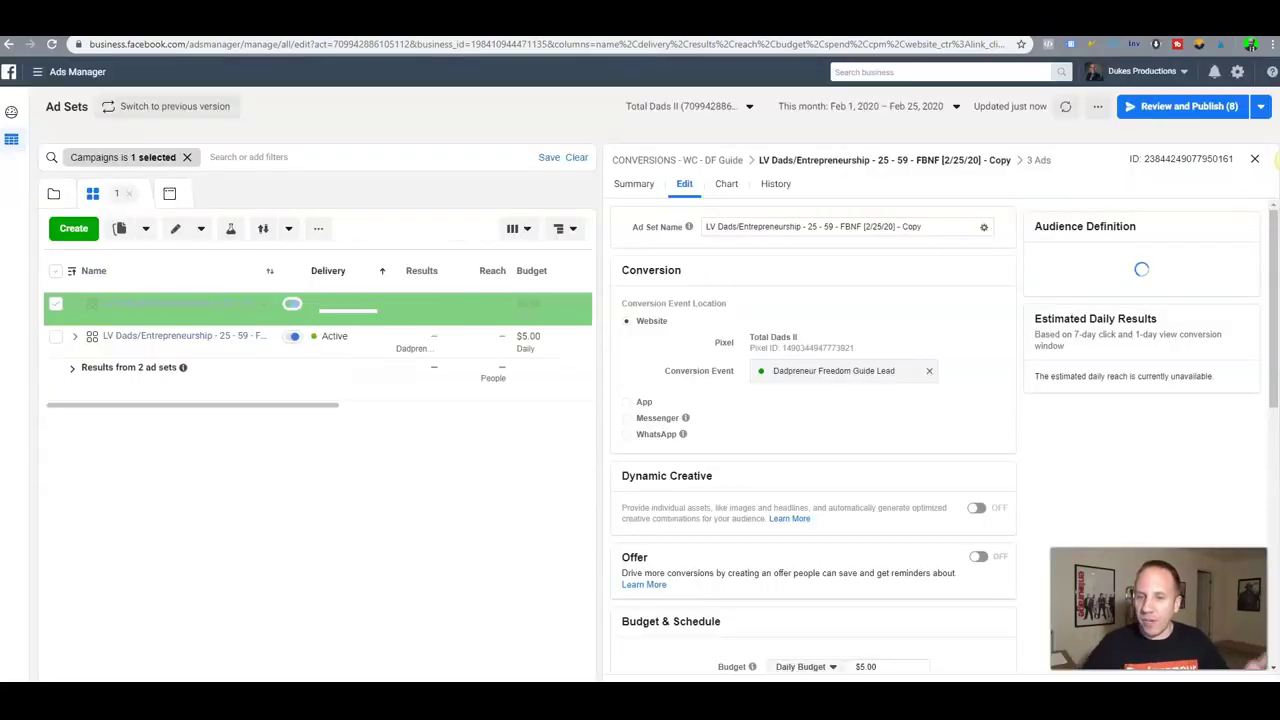
# In the copied ad set's narrowed detailed targeting, replace the Entrepreneurship interest with Gary Vaynerchuk.
pyautogui.scroll(-3, 812, 430)
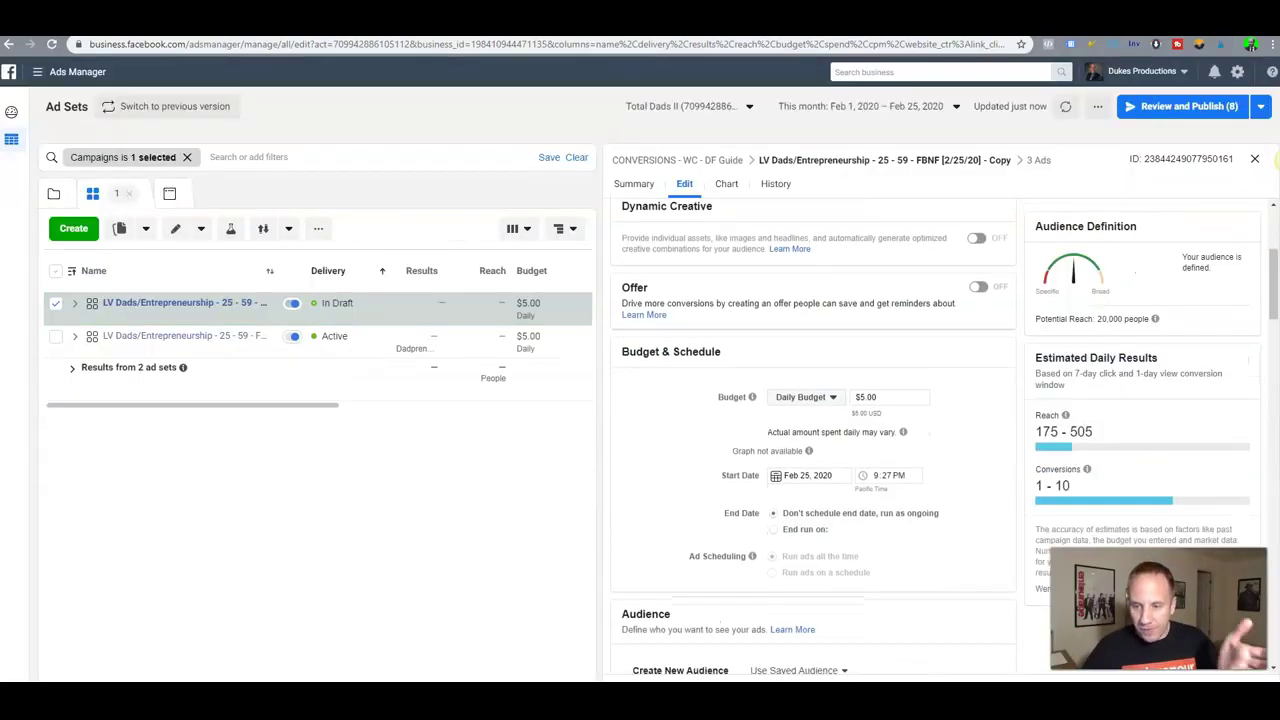
pyautogui.scroll(-8, 812, 430)
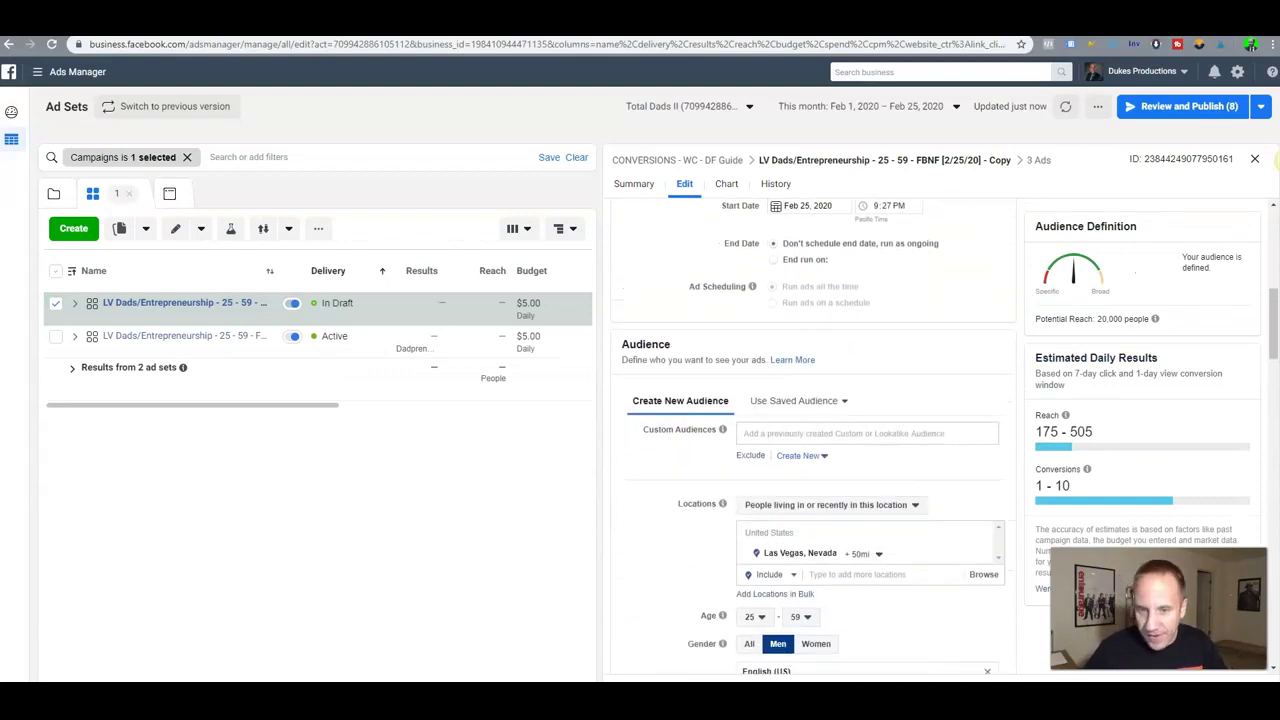
pyautogui.scroll(-2, 860, 478)
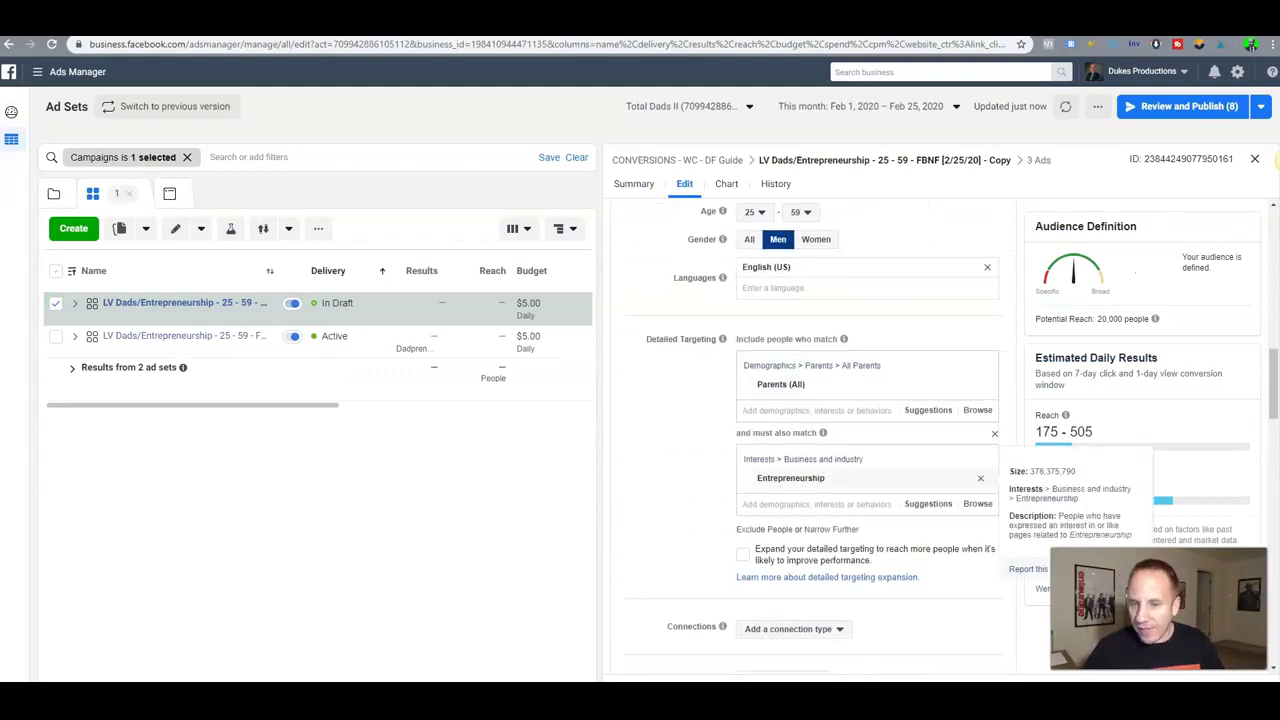
pyautogui.click(980, 478)
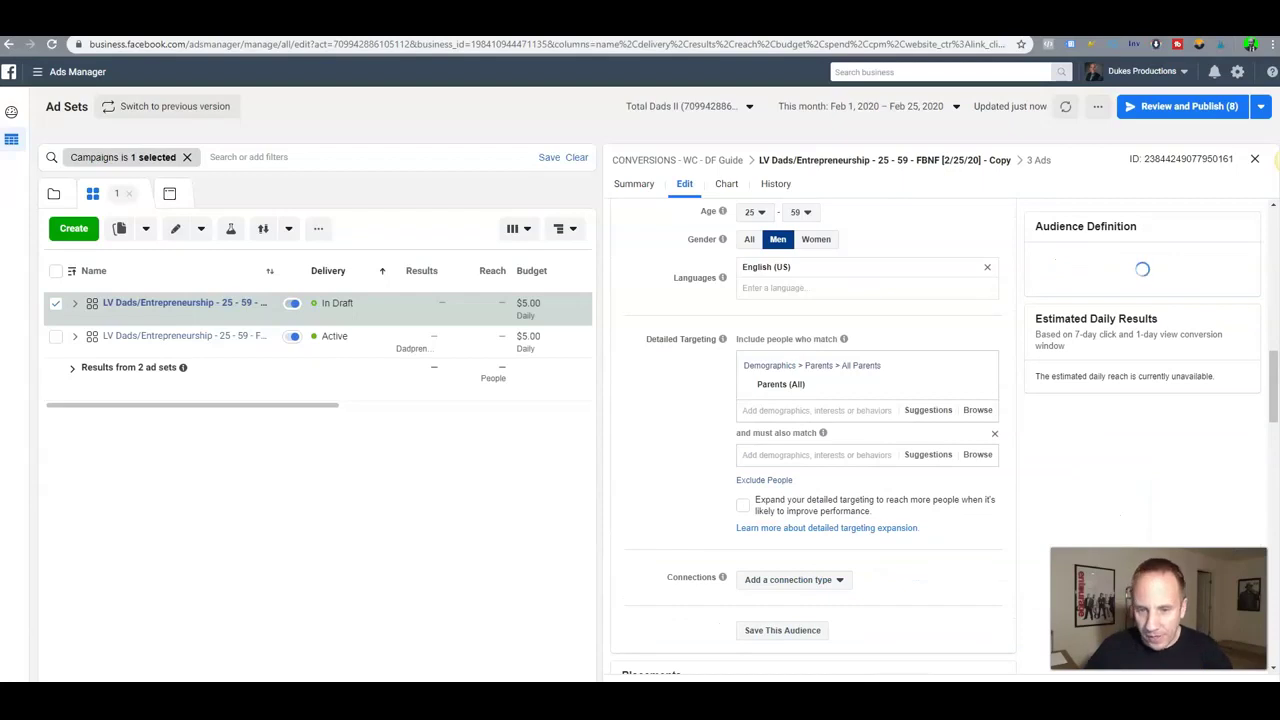
pyautogui.write('gary vay')
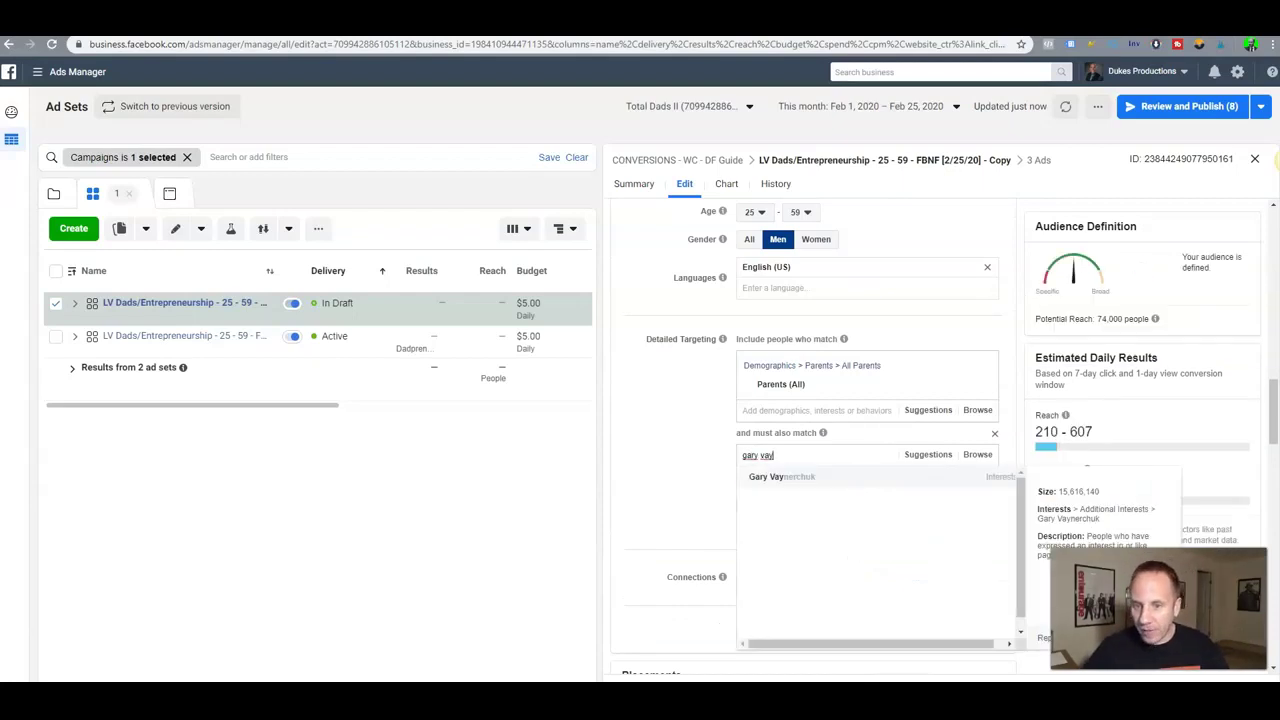
pyautogui.press('Return')
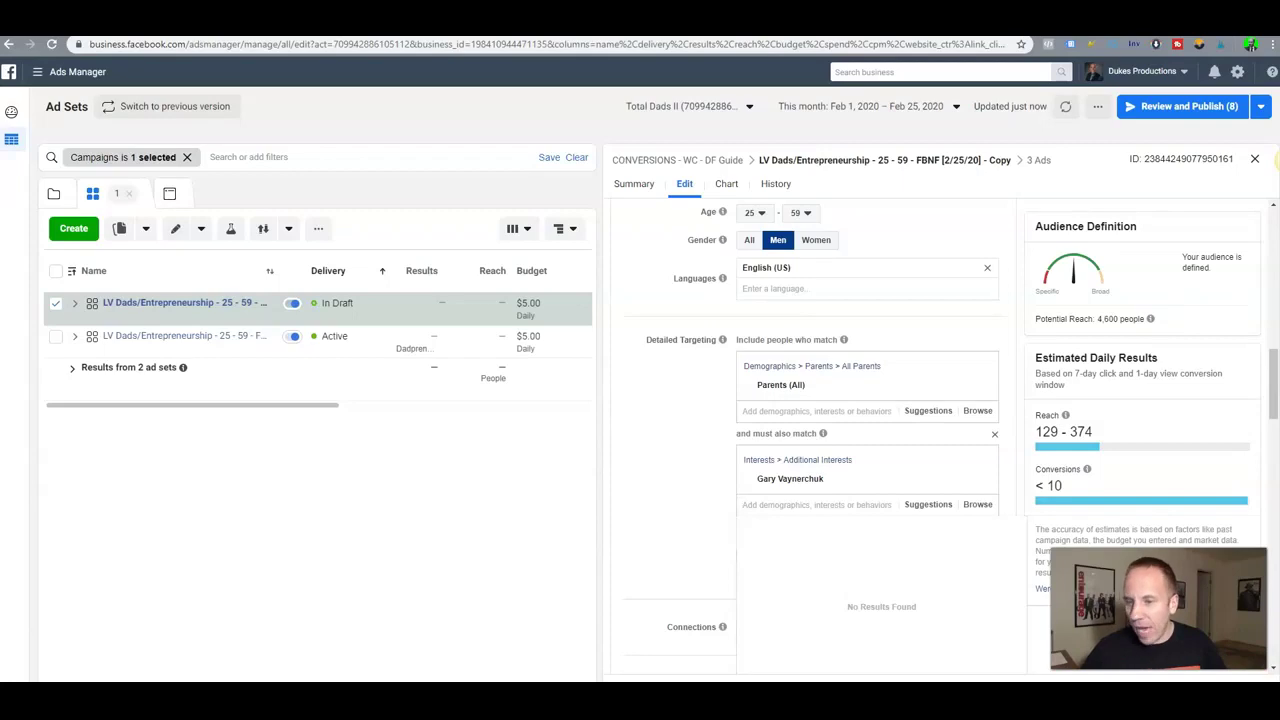
# Rename the copied ad set "LV Dads/Gary V - 25 - 59 - FBNF [2/25/20]" and close its editor.
pyautogui.scroll(15, 810, 430)
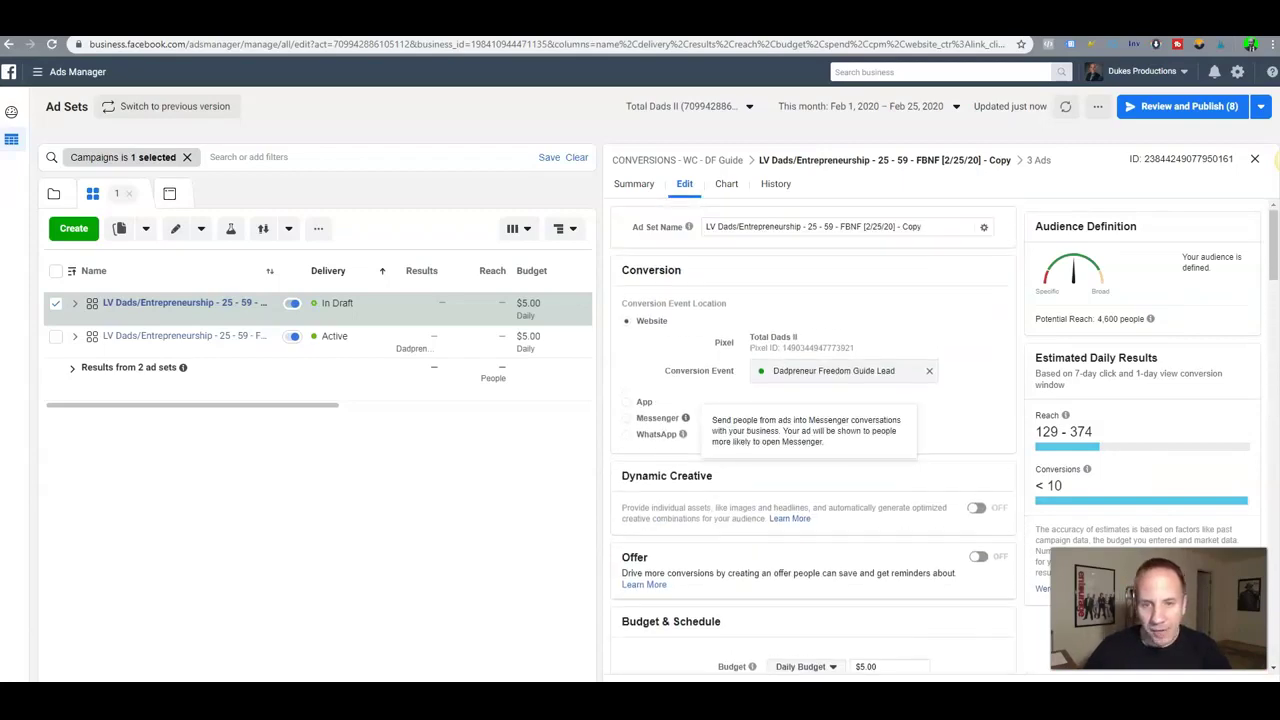
pyautogui.doubleClick(770, 227)
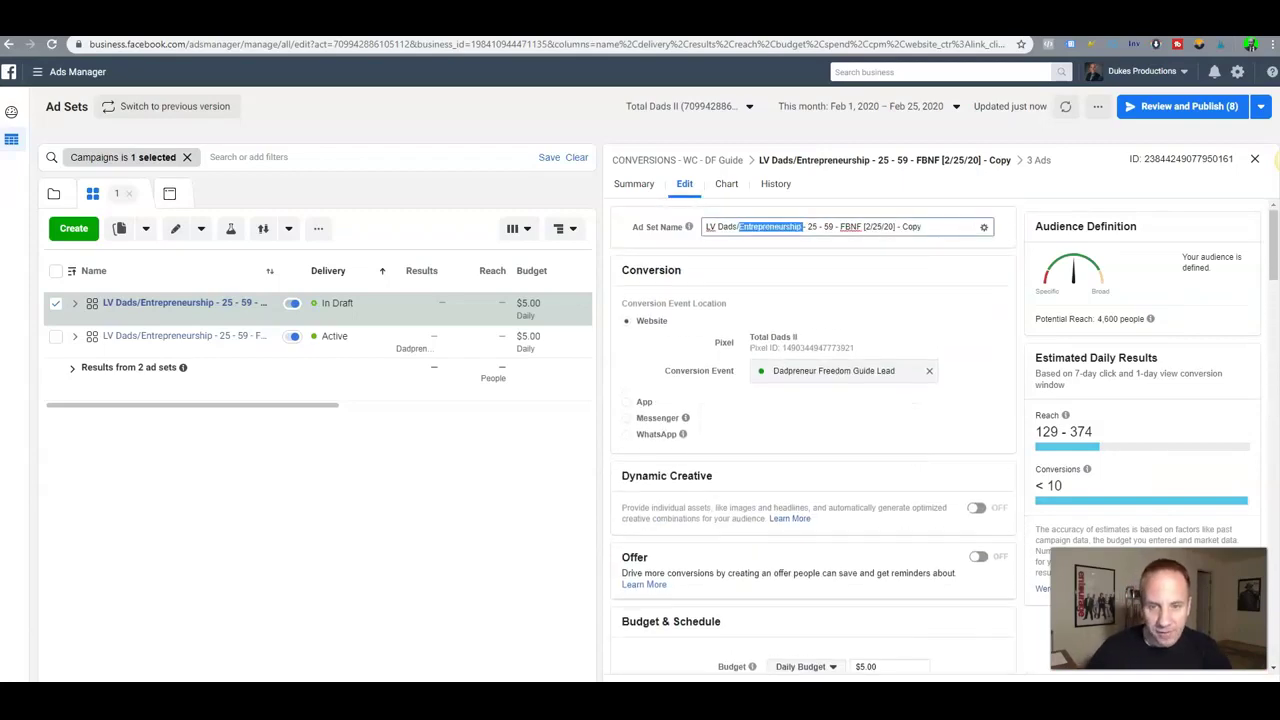
pyautogui.write('Gary V')
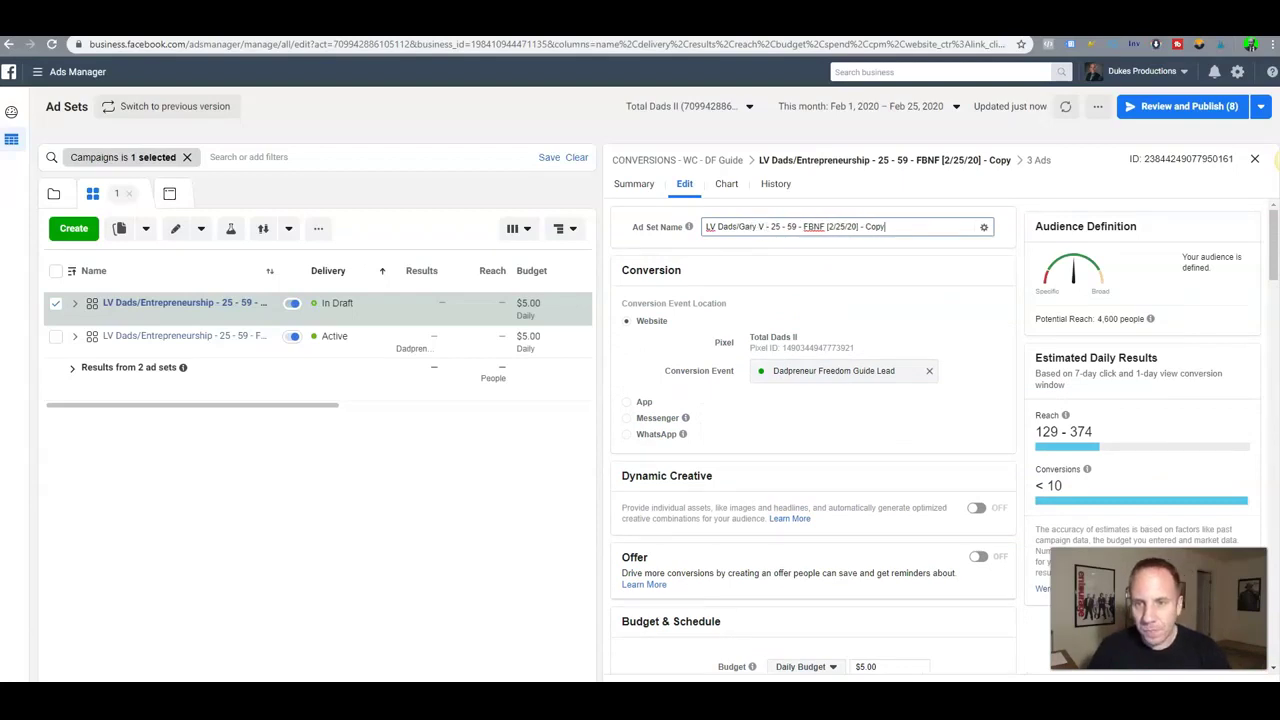
pyautogui.press('BackSpace')
pyautogui.press('BackSpace')
pyautogui.press('BackSpace')
pyautogui.press('BackSpace')
pyautogui.press('BackSpace')
pyautogui.press('BackSpace')
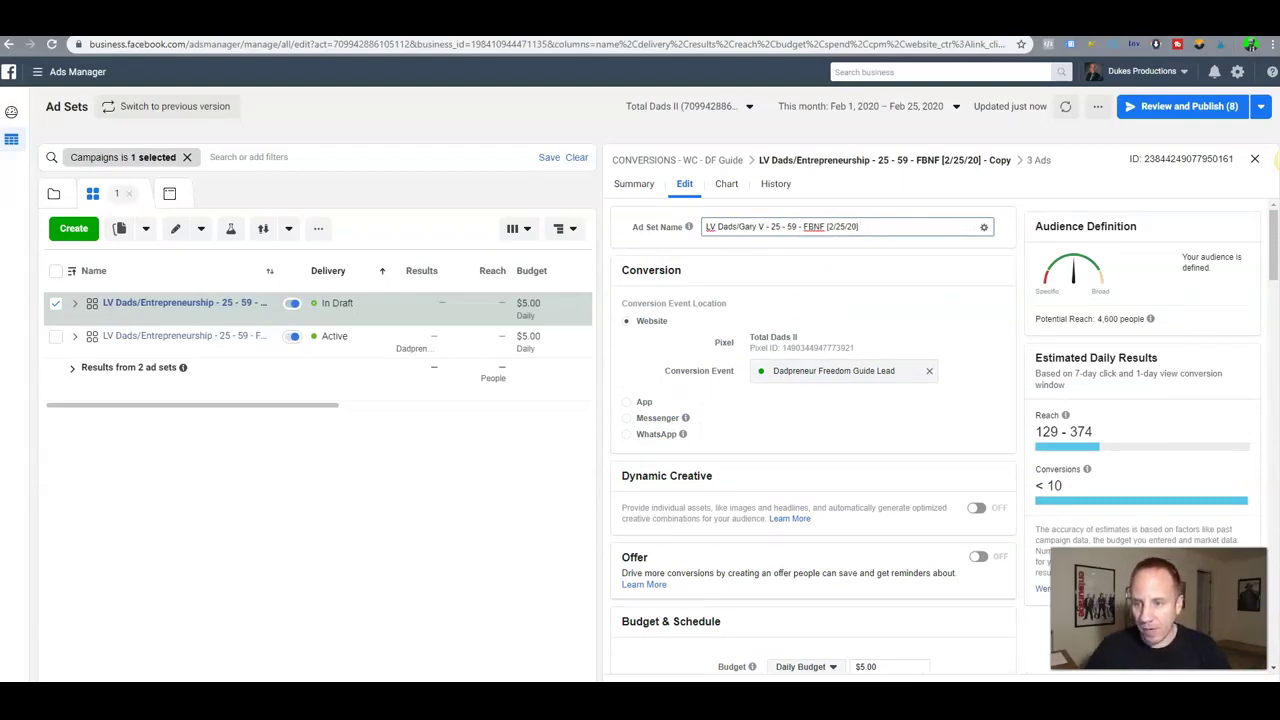
pyautogui.press('Tab')
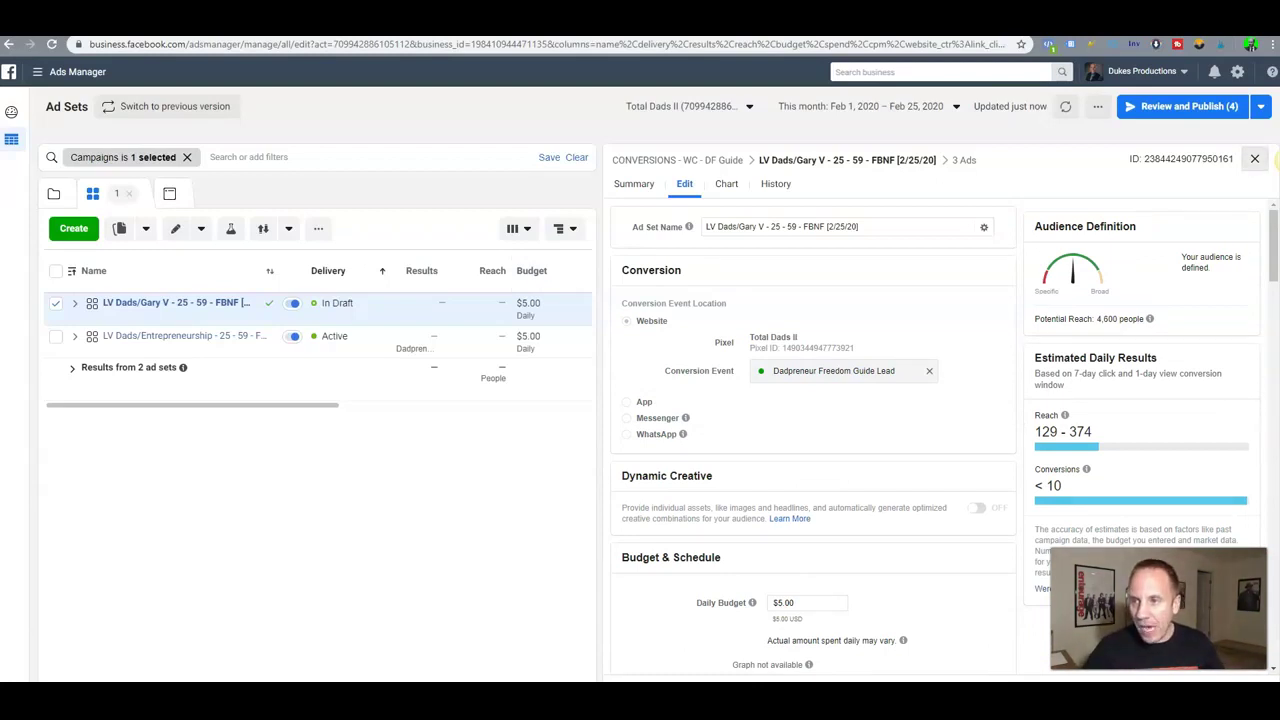
pyautogui.click(1254, 158)
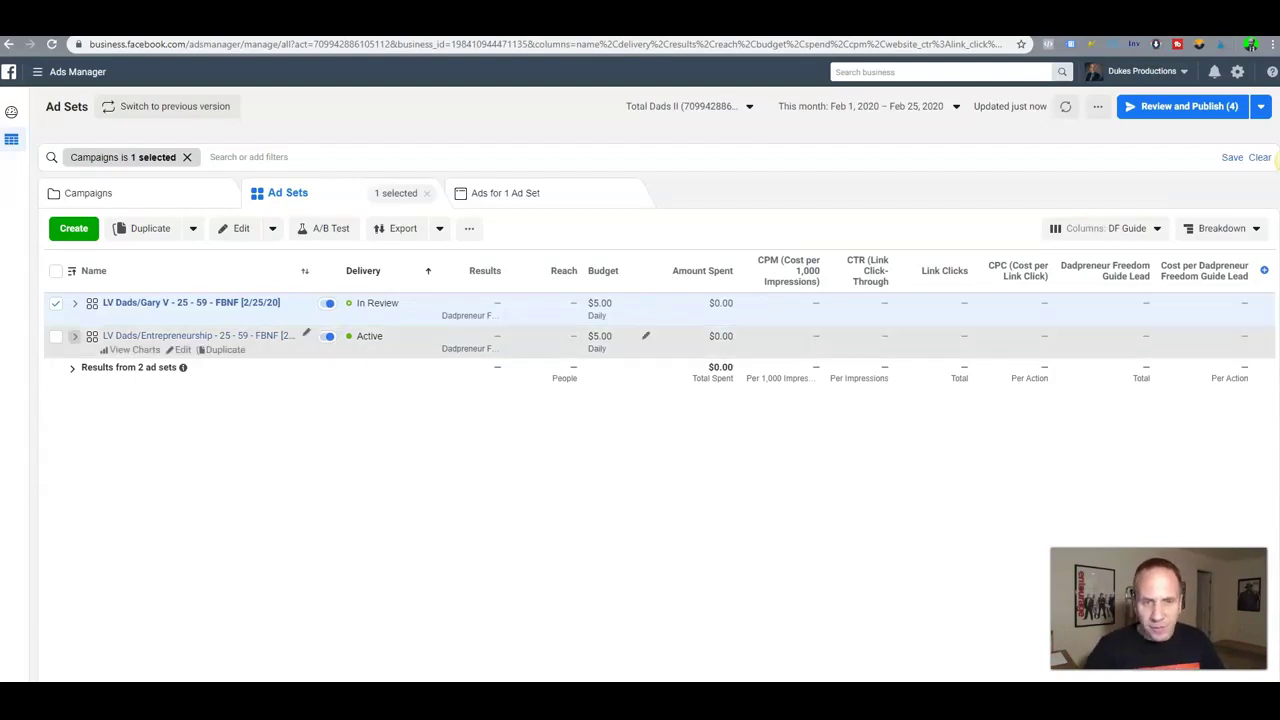
# Go to the campaign list and open the ads inside the LV Dads/Gary V ad set.
pyautogui.moveTo(593, 303); pyautogui.dragTo(612, 303)
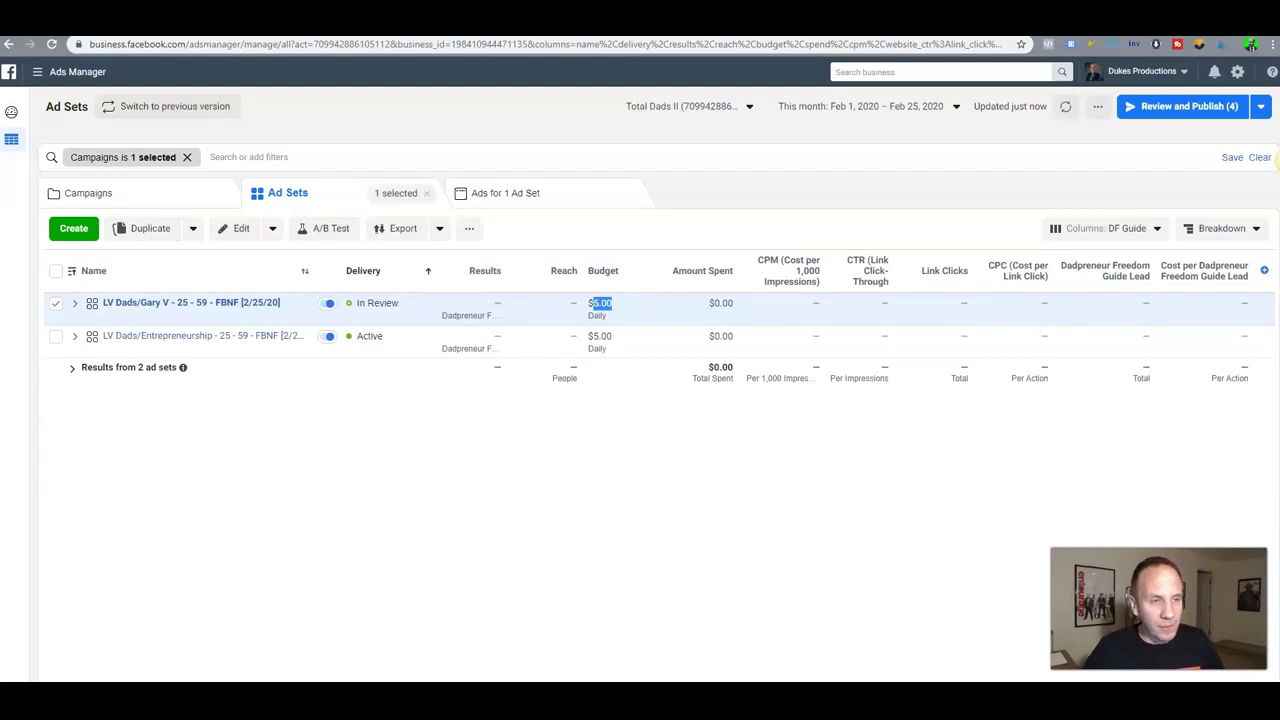
pyautogui.click(90, 193)
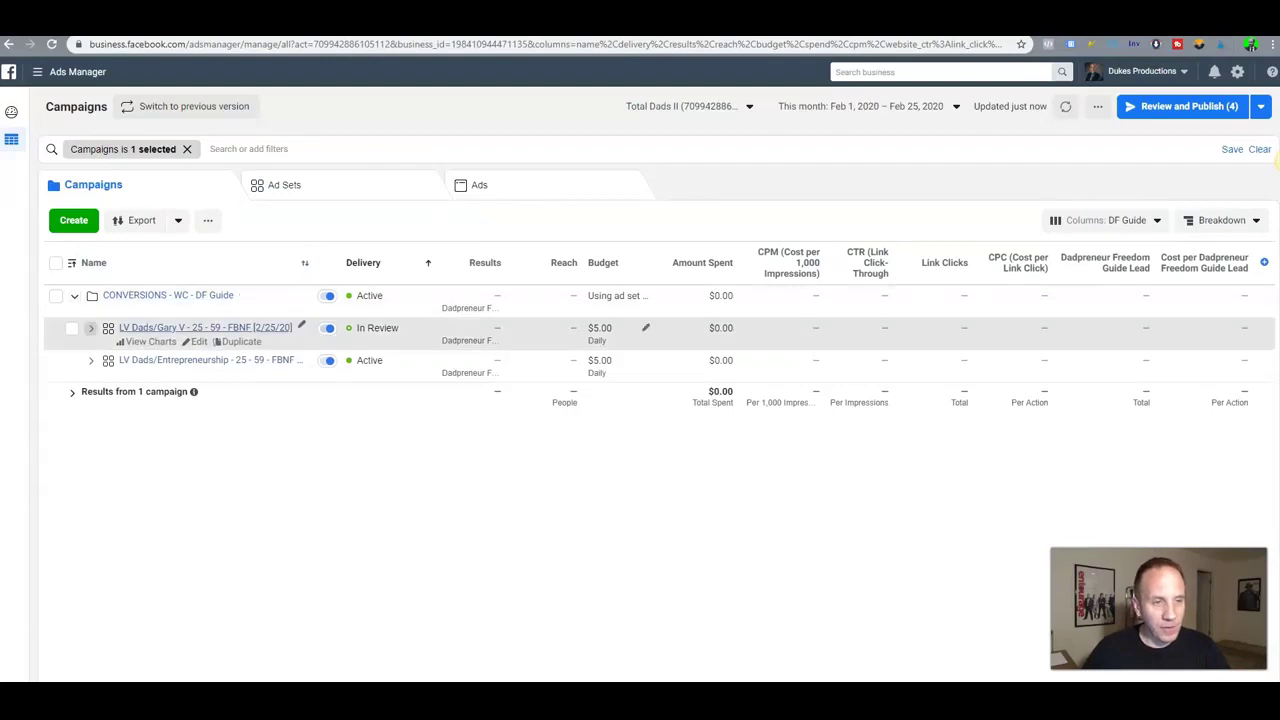
pyautogui.click(205, 327)
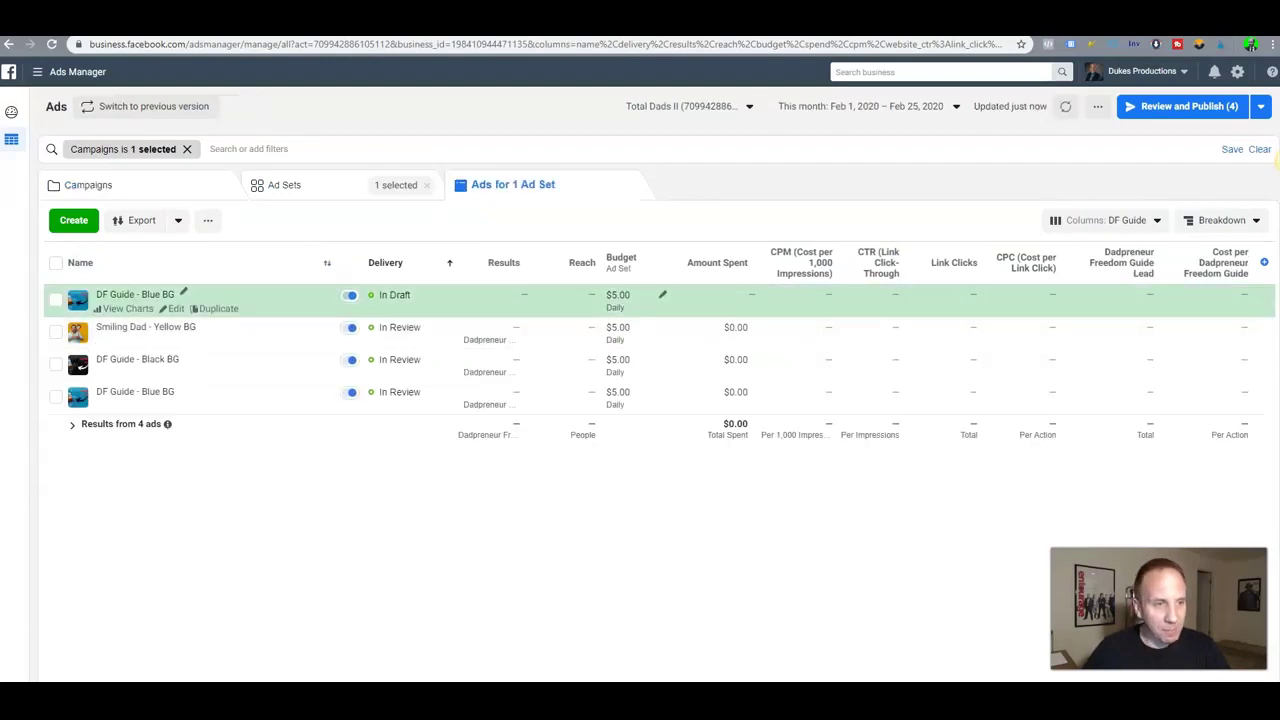
pyautogui.click(56, 299)
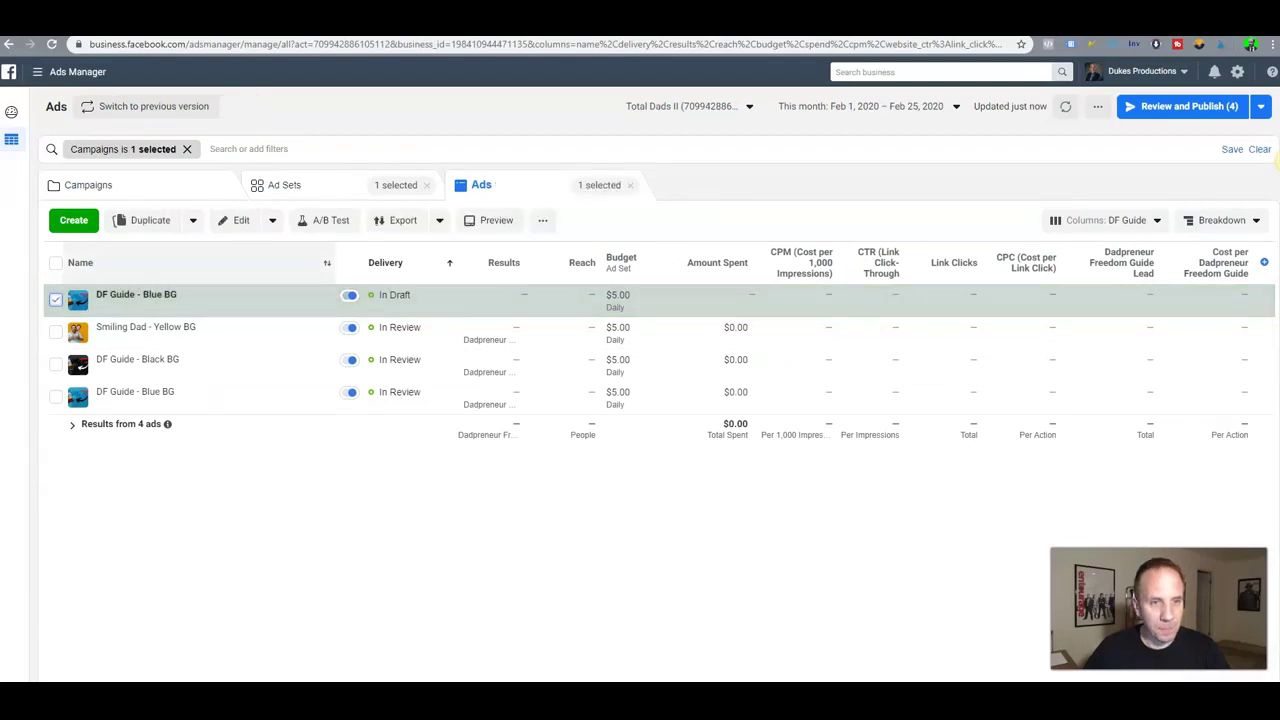
pyautogui.click(56, 299)
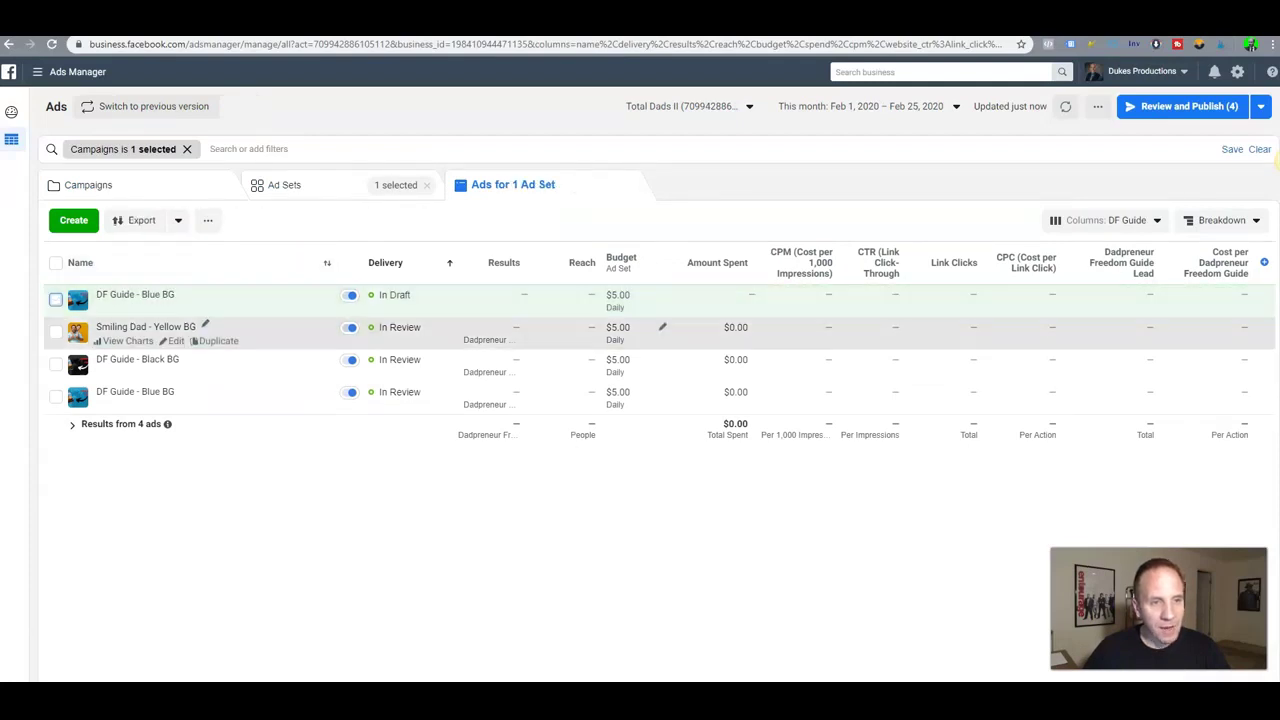
# Open the Facebook post with comments from the Smiling Dad - Yellow BG ad's preview and copy the post ID from its URL.
pyautogui.click(56, 331)
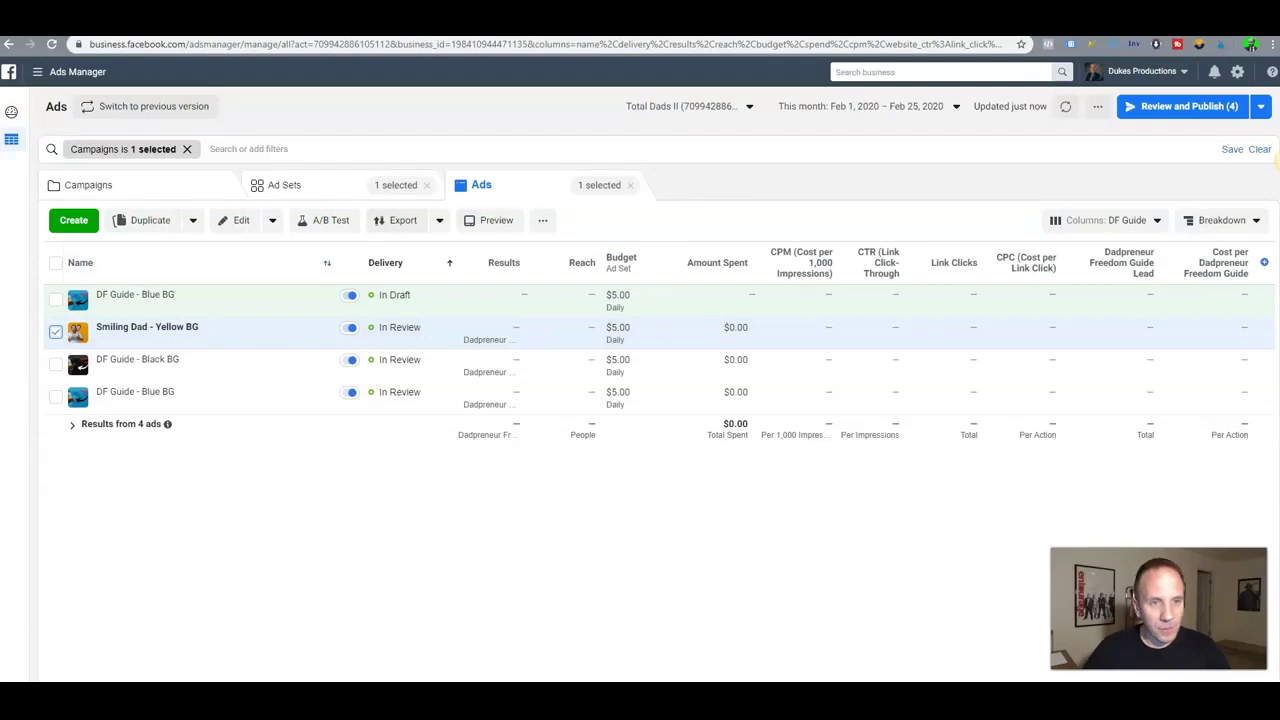
pyautogui.click(490, 220)
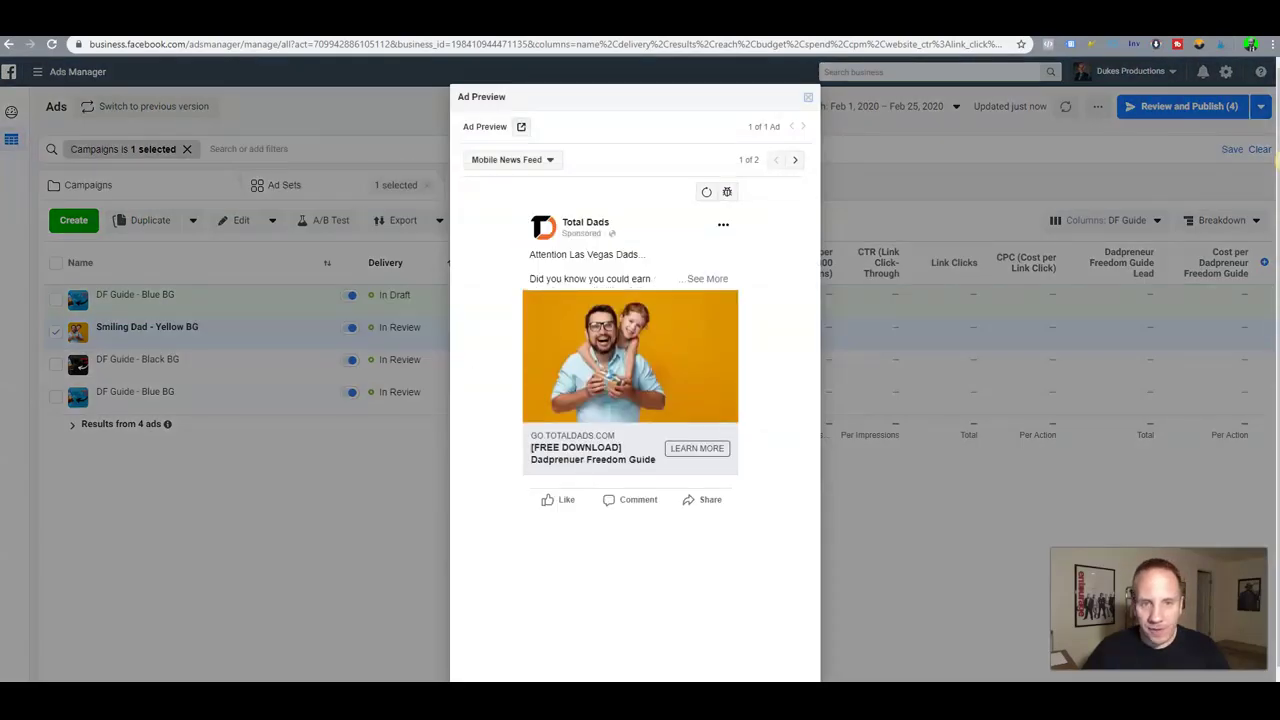
pyautogui.click(521, 126)
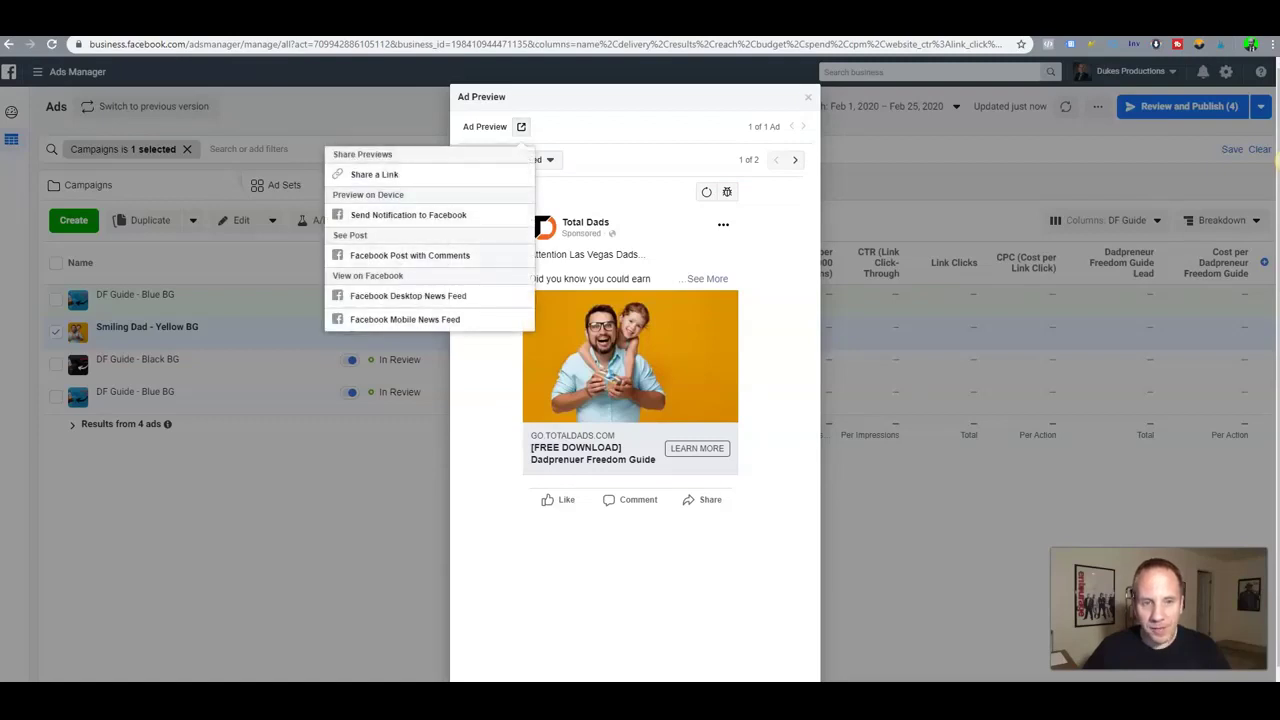
pyautogui.click(410, 256)
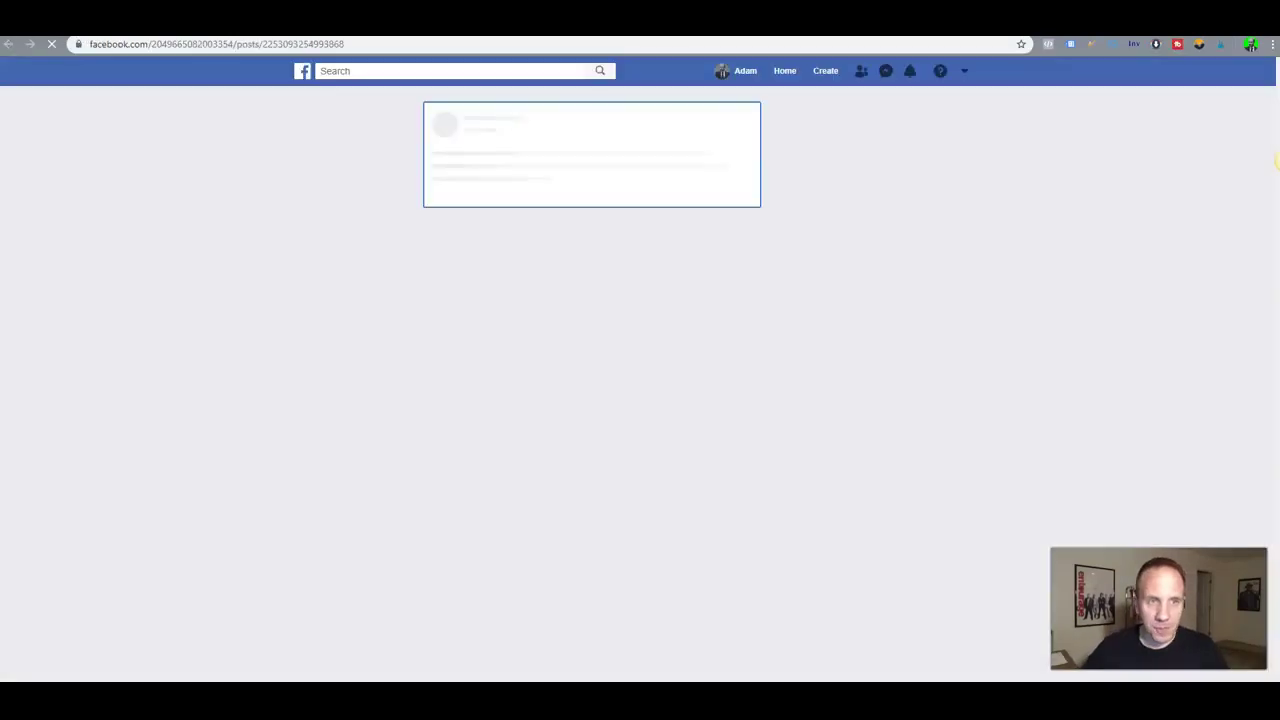
pyautogui.hotkey('ctrl', 'l')
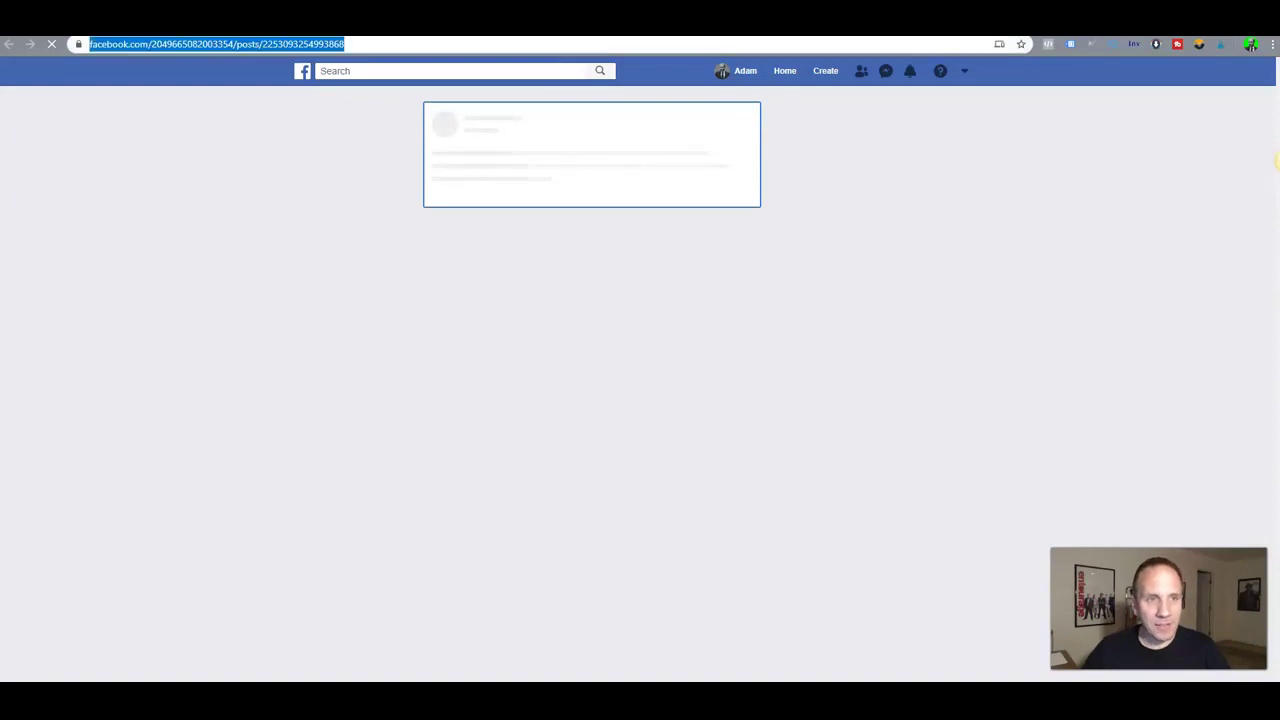
pyautogui.doubleClick(302, 44)
pyautogui.hotkey('ctrl', 'c')
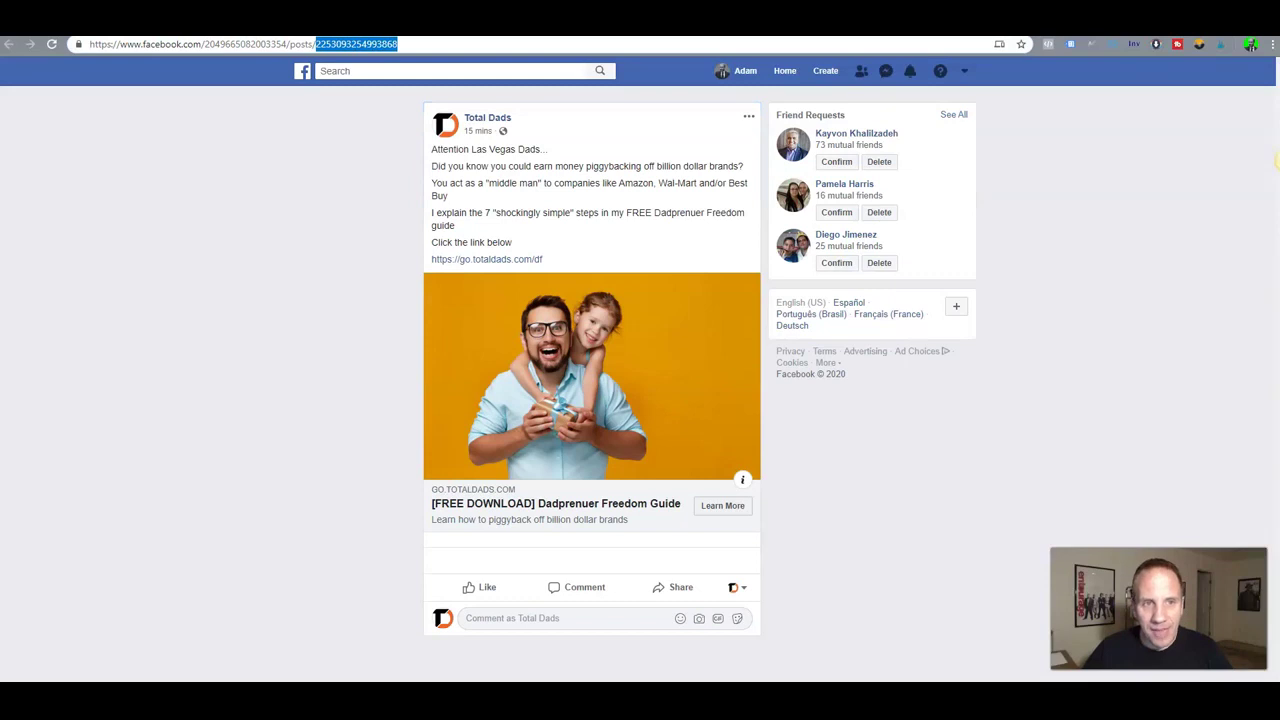
# Switch to Notepad and paste the post ID on a new line below the thank-you URL, labelled "- Yellow BG".
pyautogui.hotkey('alt', 'Tab')
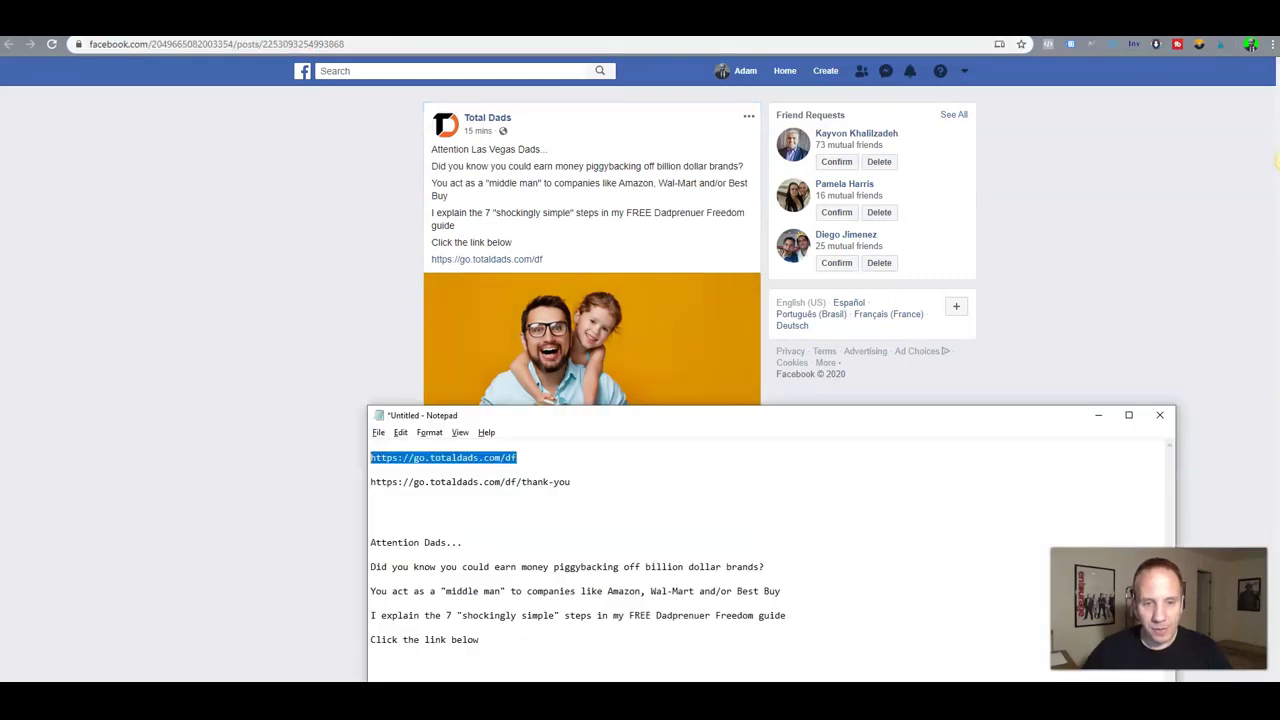
pyautogui.press('Down')
pyautogui.press('Down')
pyautogui.press('Down')
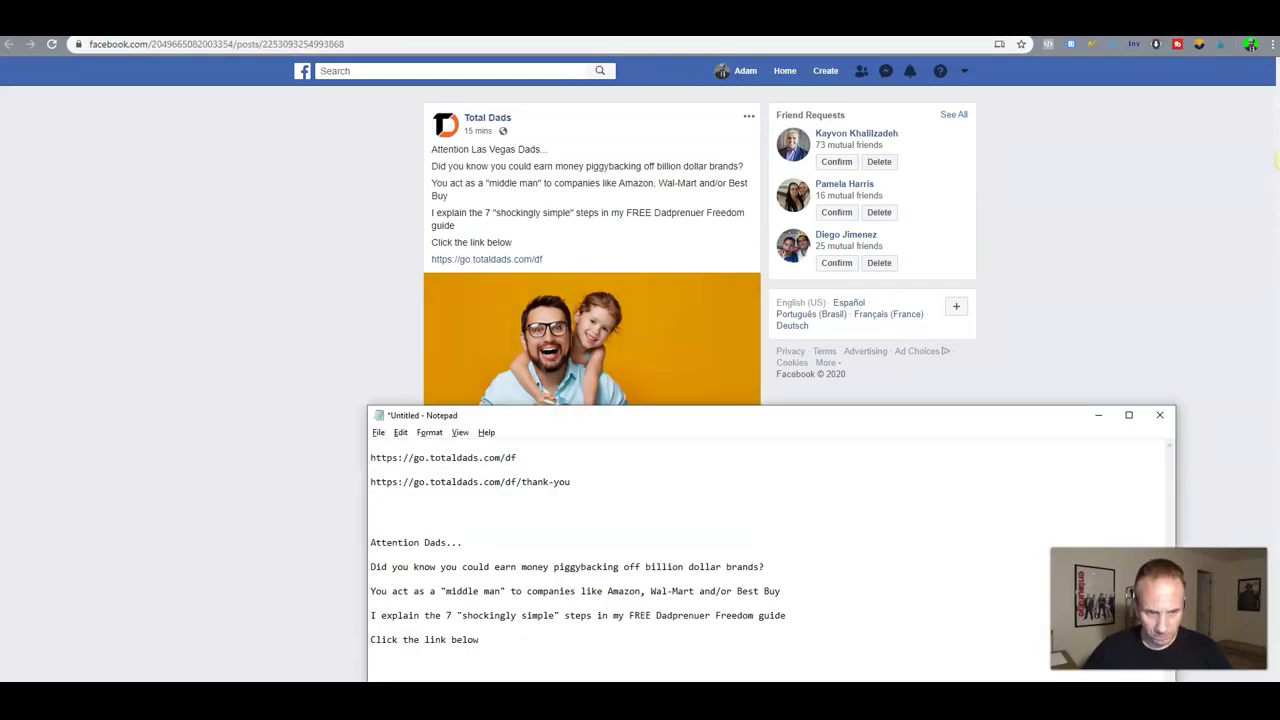
pyautogui.press('Return')
pyautogui.press('Return')
pyautogui.press('Return')
pyautogui.hotkey('ctrl', 'v')
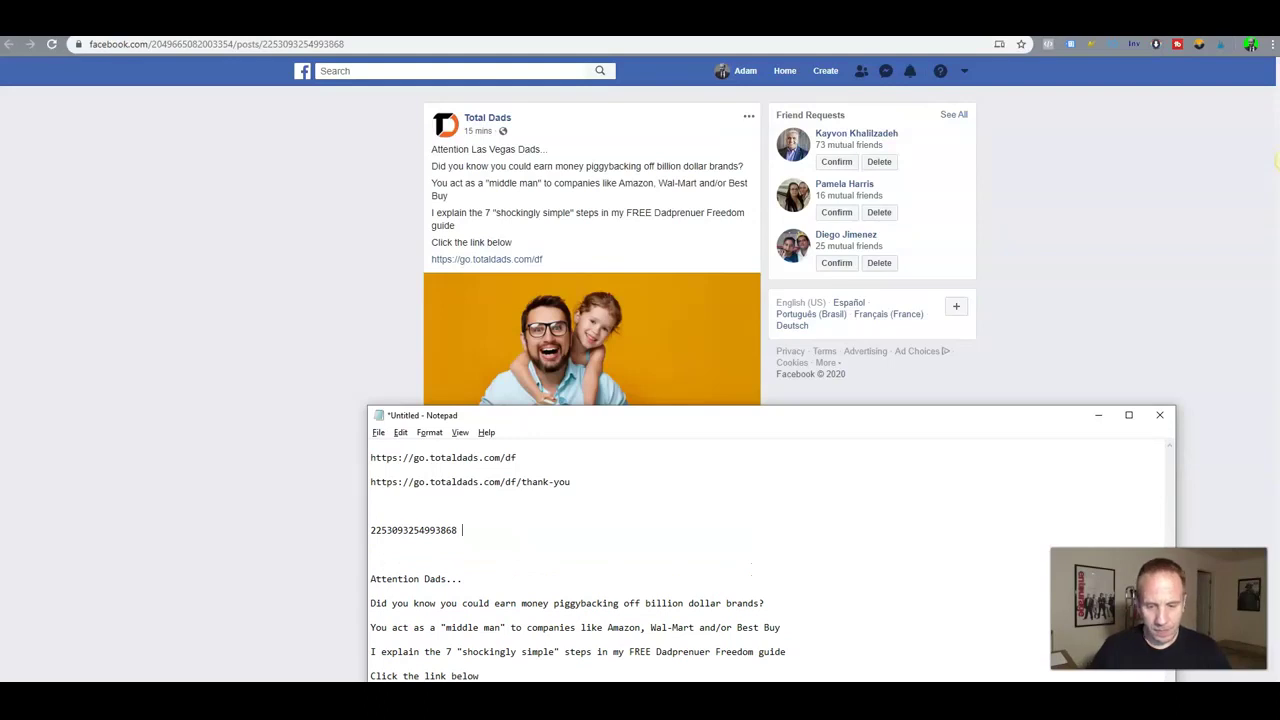
pyautogui.write('- Yellow ')
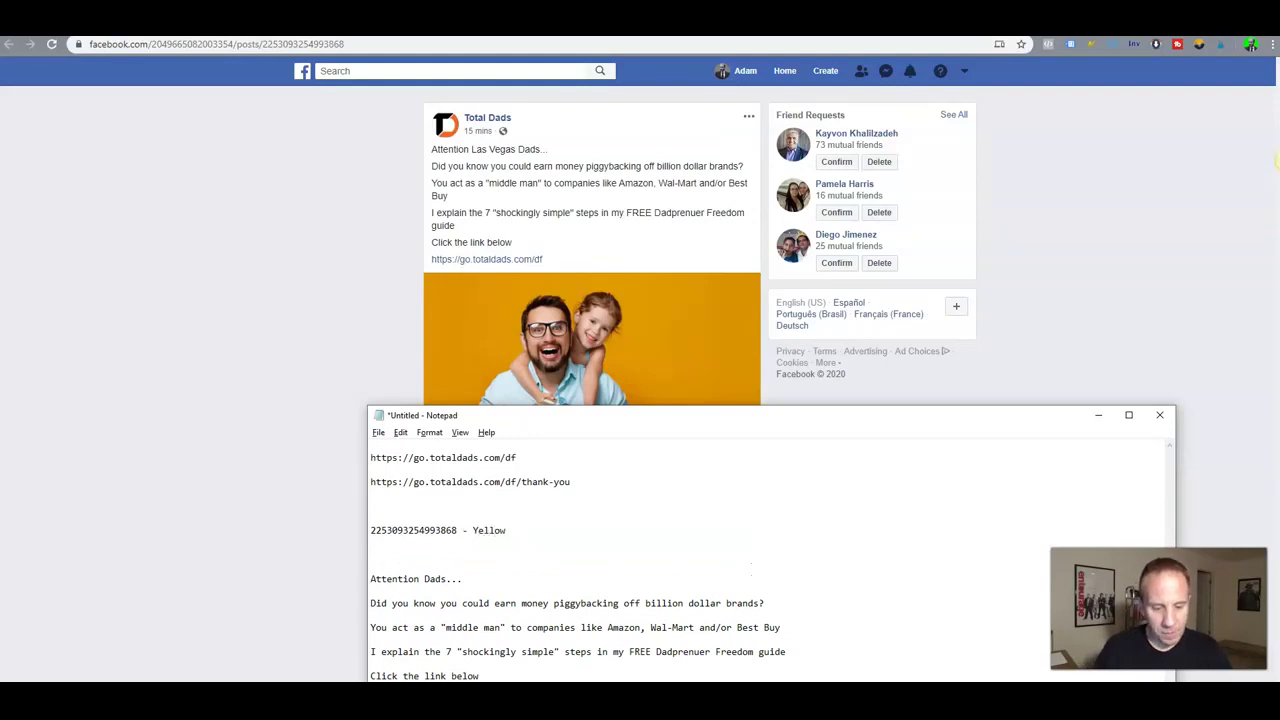
pyautogui.write('BG')
# Close the Facebook post page and return to Ads Manager, closing the ad preview.
pyautogui.hotkey('alt', 'Tab')
pyautogui.hotkey('ctrl', 'w')
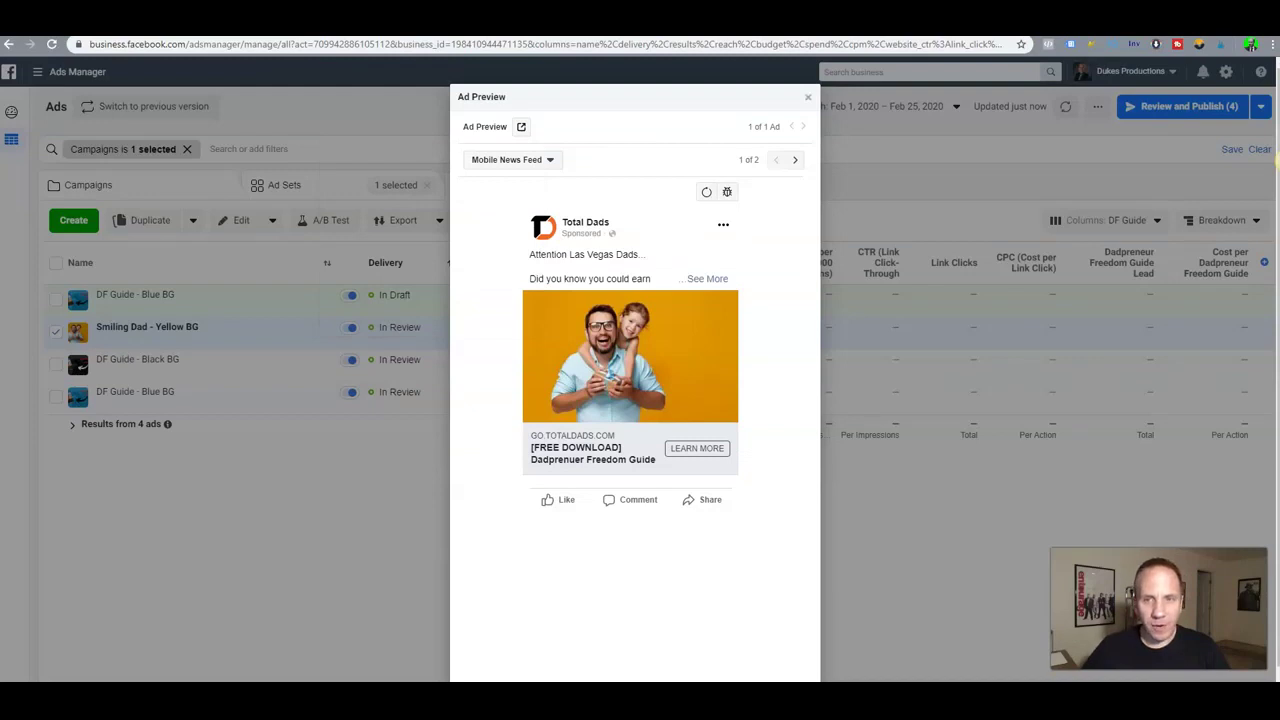
pyautogui.click(808, 97)
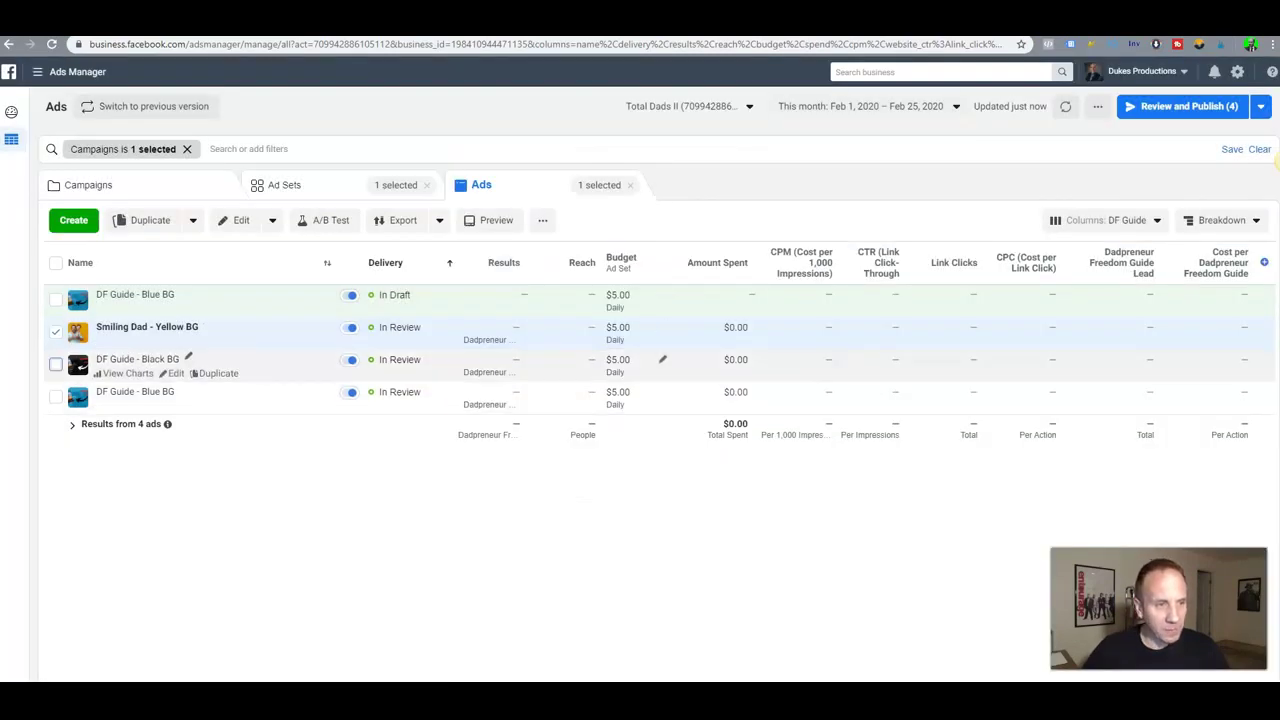
# Open the Facebook post with comments from the DF Guide - Black BG ad's preview and copy the post ID from its URL.
pyautogui.click(56, 364)
pyautogui.click(56, 331)
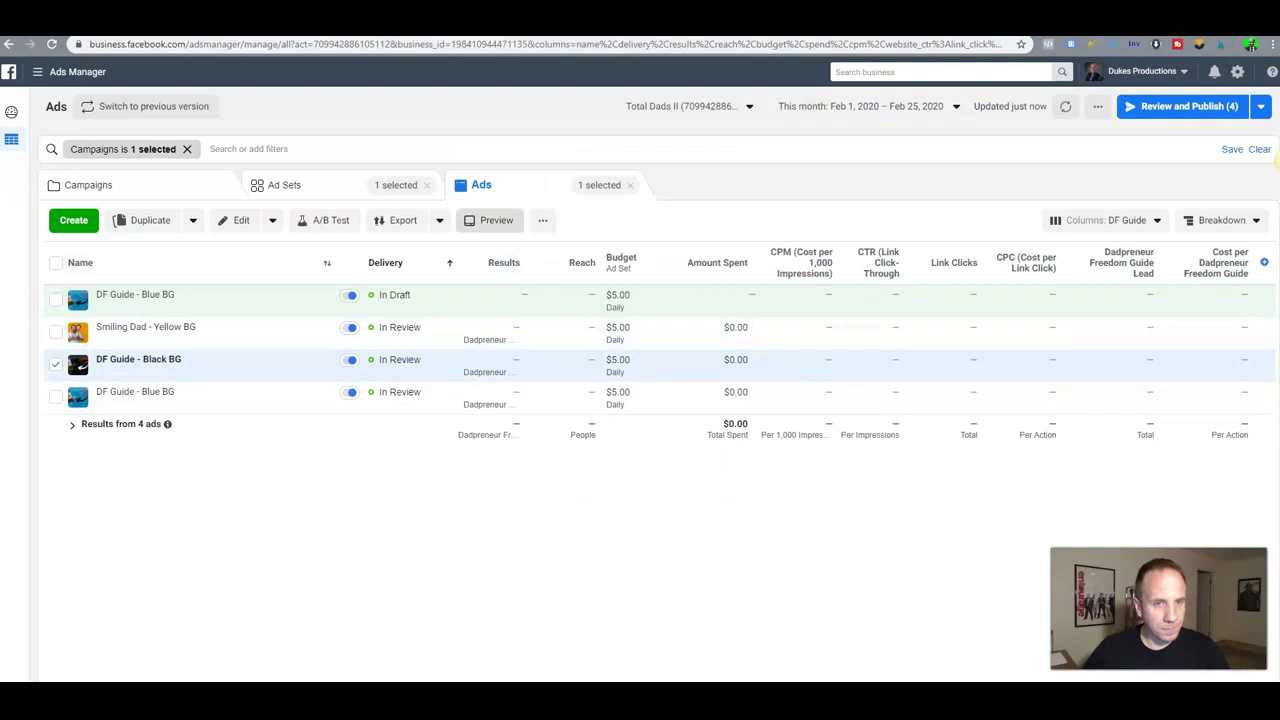
pyautogui.click(490, 220)
pyautogui.click(521, 126)
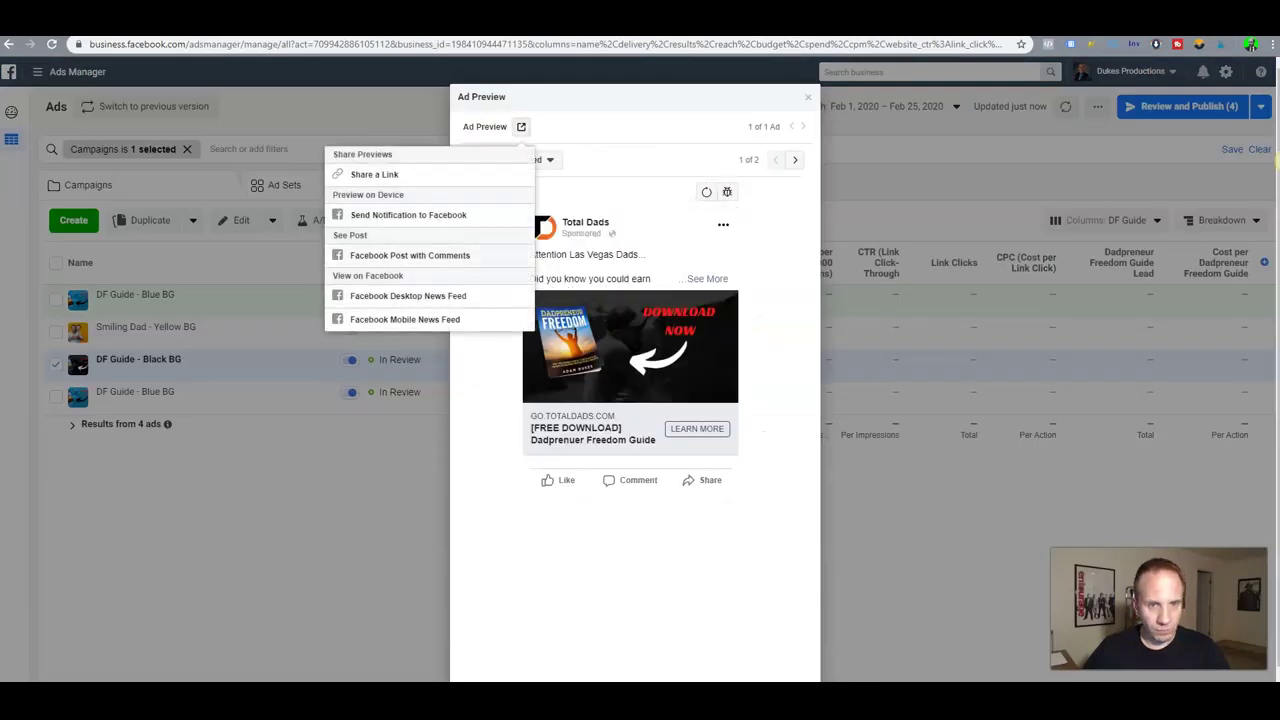
pyautogui.click(420, 256)
pyautogui.doubleClick(326, 44)
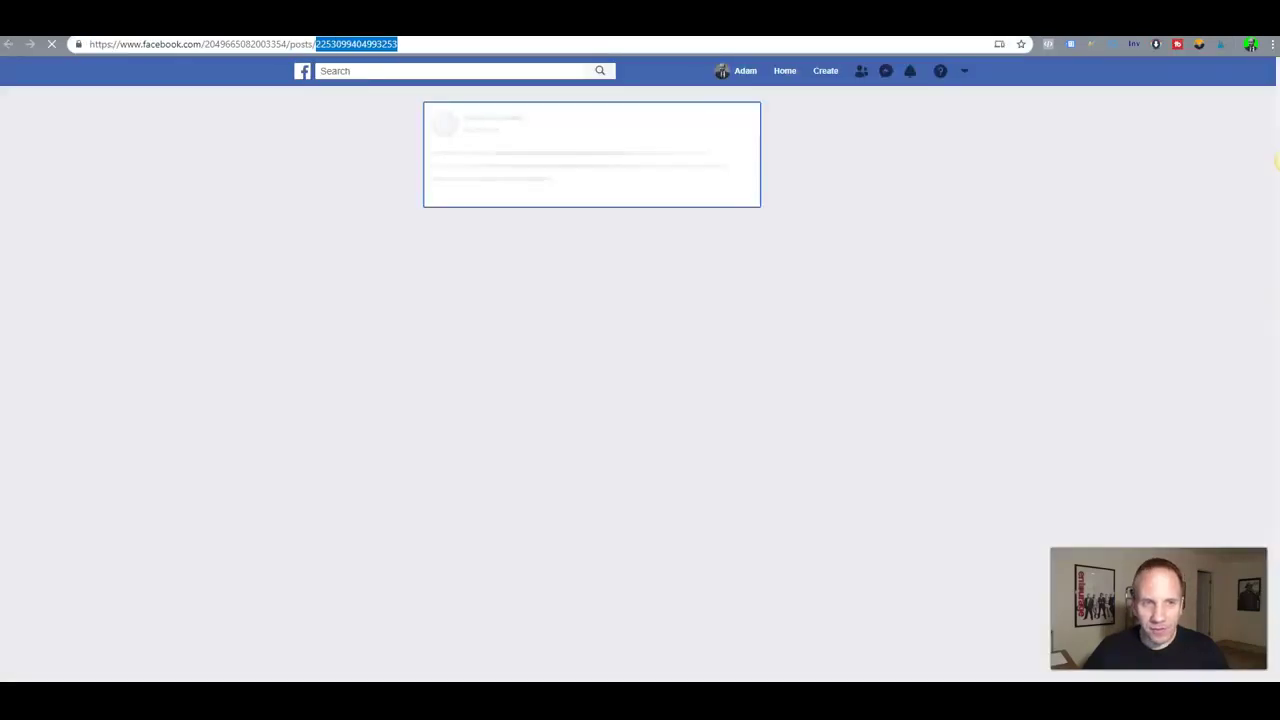
pyautogui.hotkey('ctrl', 'c')
# Switch to Notepad, paste the post ID below the Yellow BG line labelled "- Black BG", and add blank lines beneath it.
pyautogui.hotkey('alt', 'Tab')
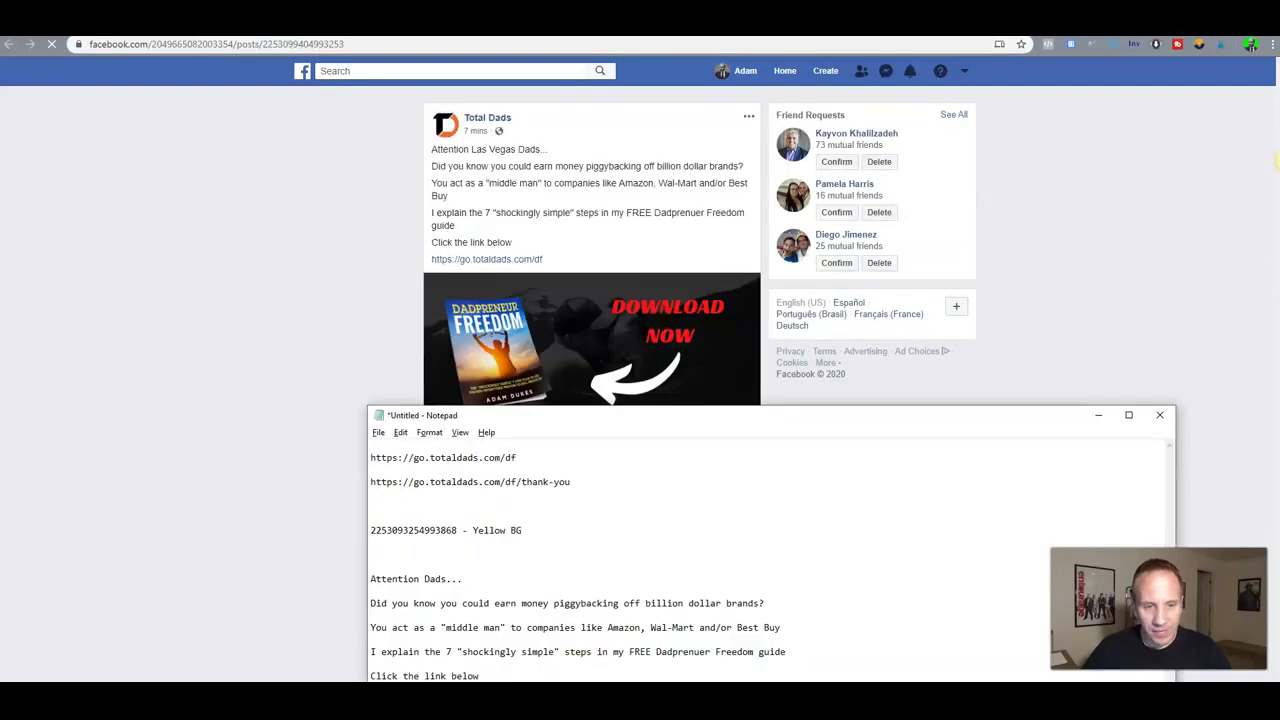
pyautogui.hotkey('ctrl', 'v')
pyautogui.write('- ')
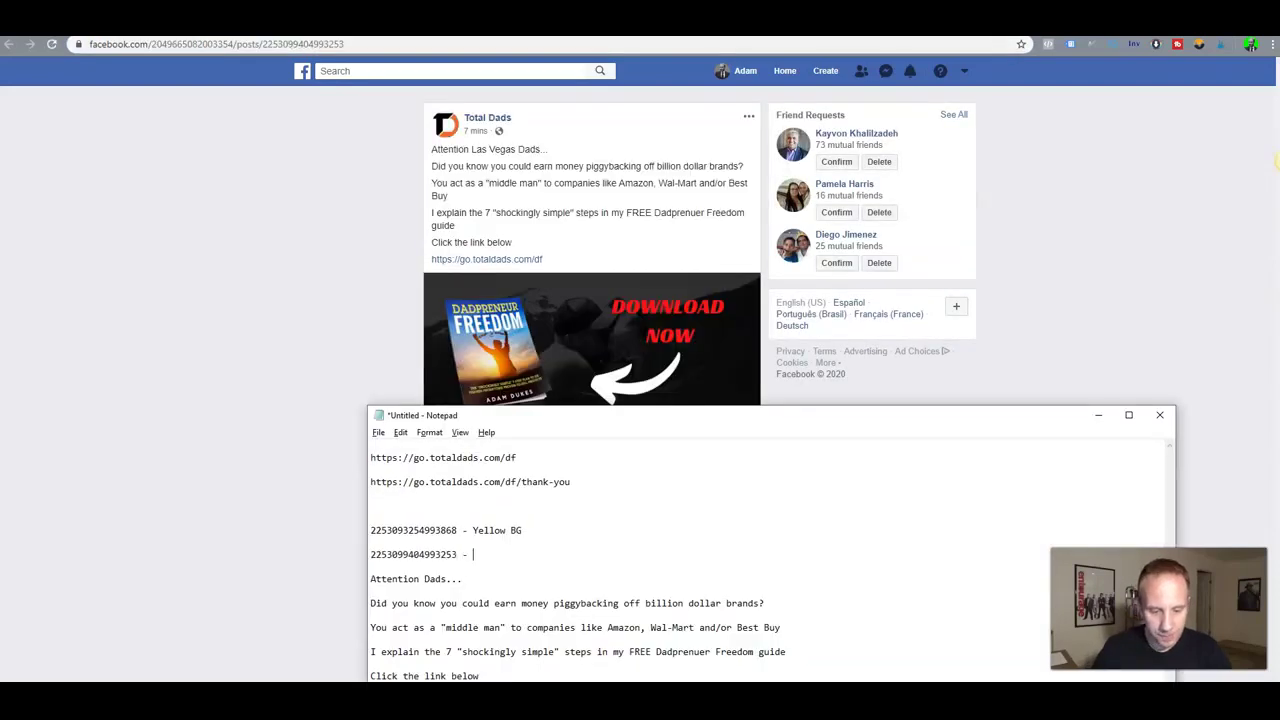
pyautogui.write('Black BG')
pyautogui.press('Return')
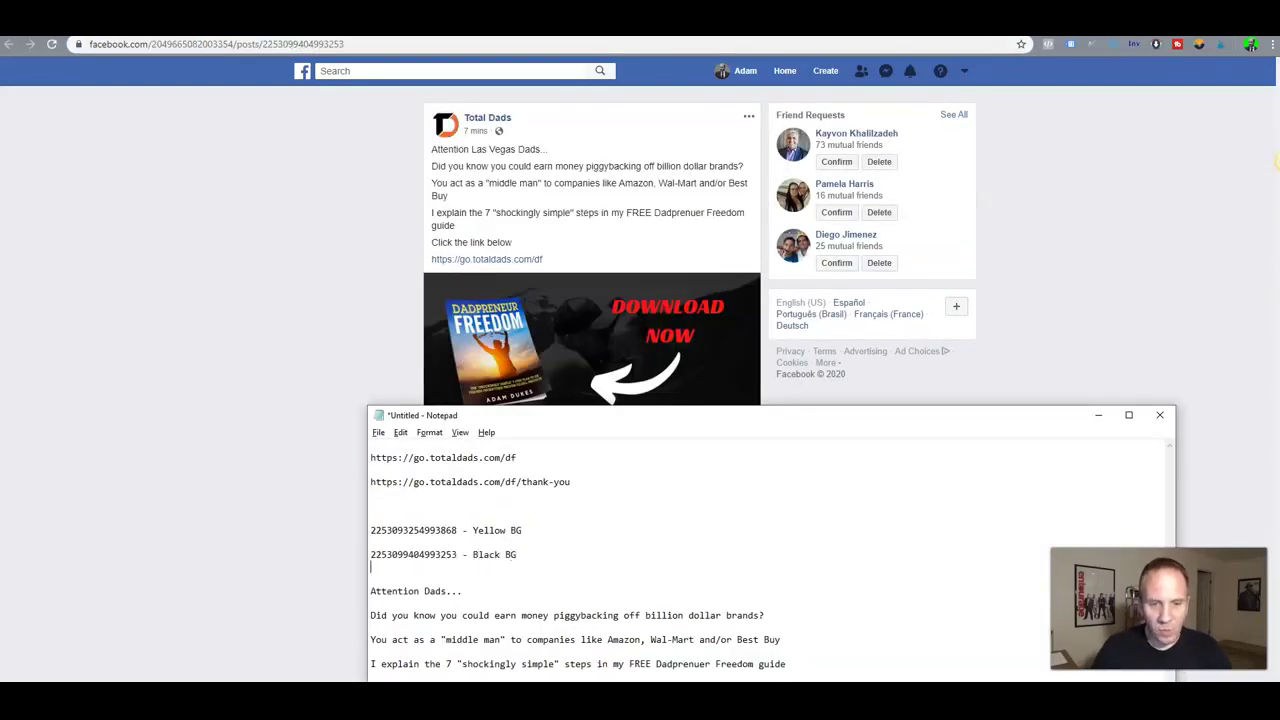
pyautogui.press('Return')
pyautogui.press('Return')
pyautogui.press('Up')
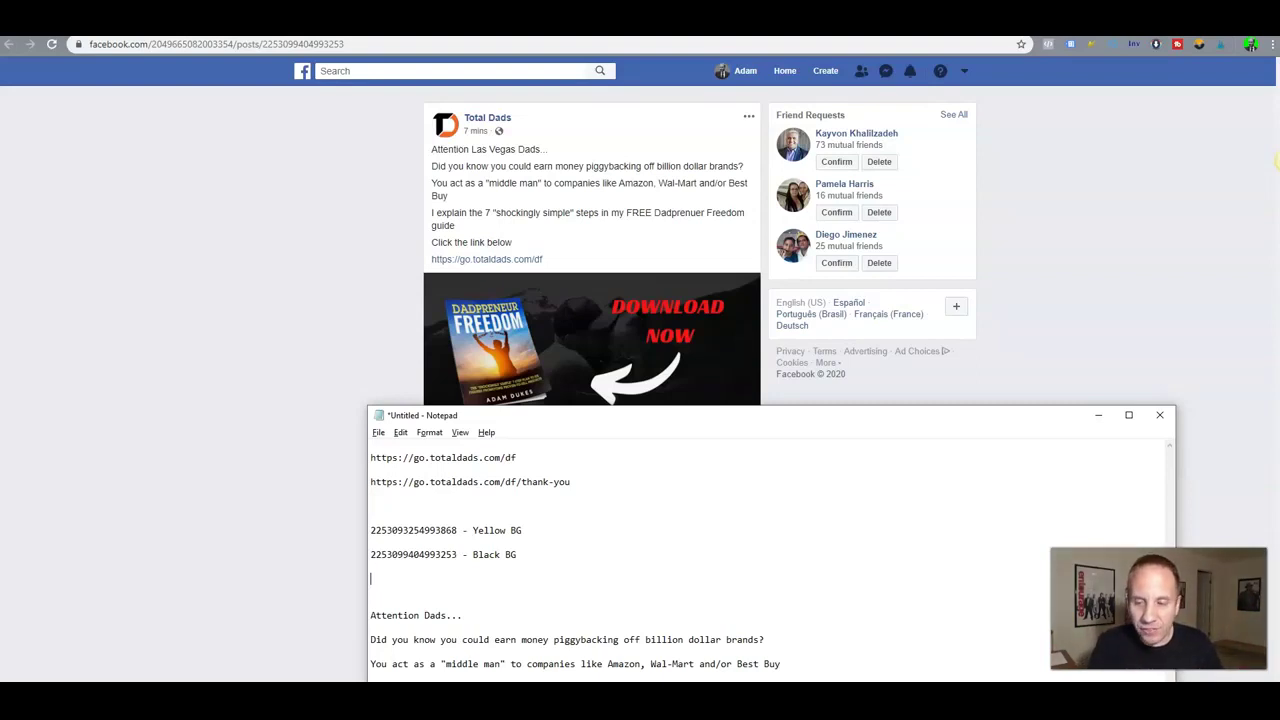
# Return to the browser, close the Black BG post page and its ad preview, and deselect the DF Guide - Black BG ad.
pyautogui.hotkey('alt', 'Tab')
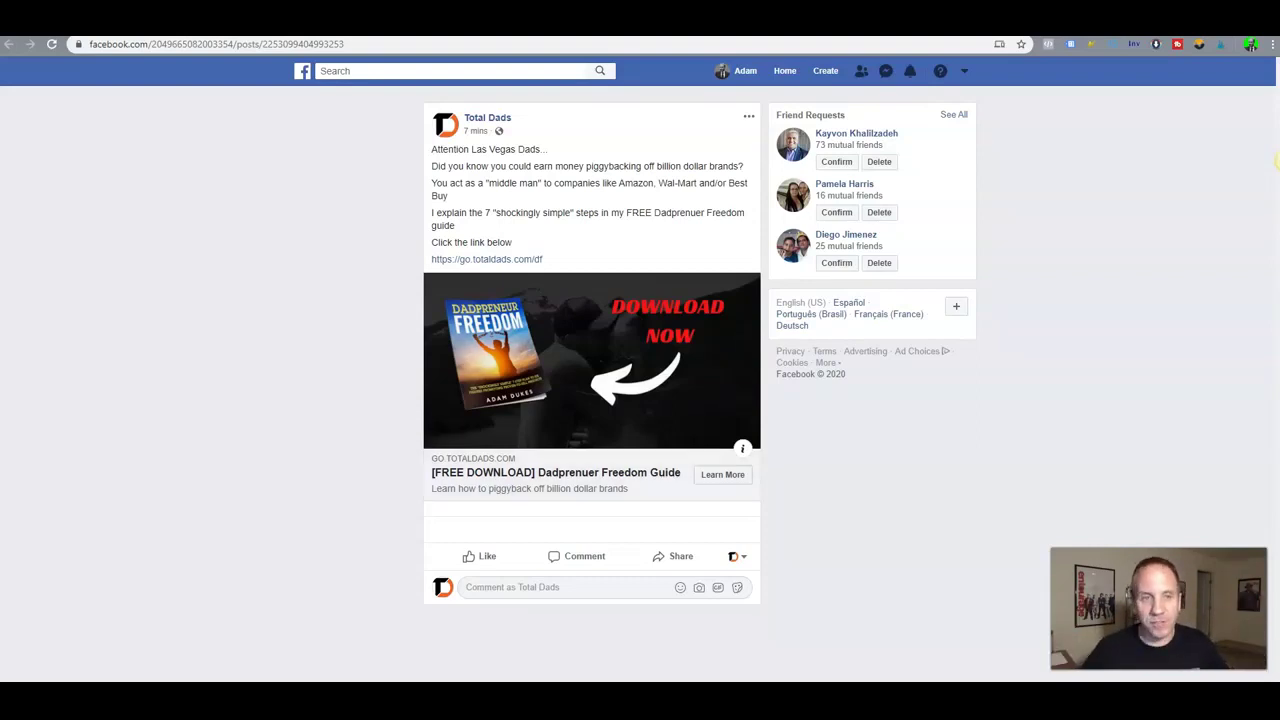
pyautogui.hotkey('ctrl', 'w')
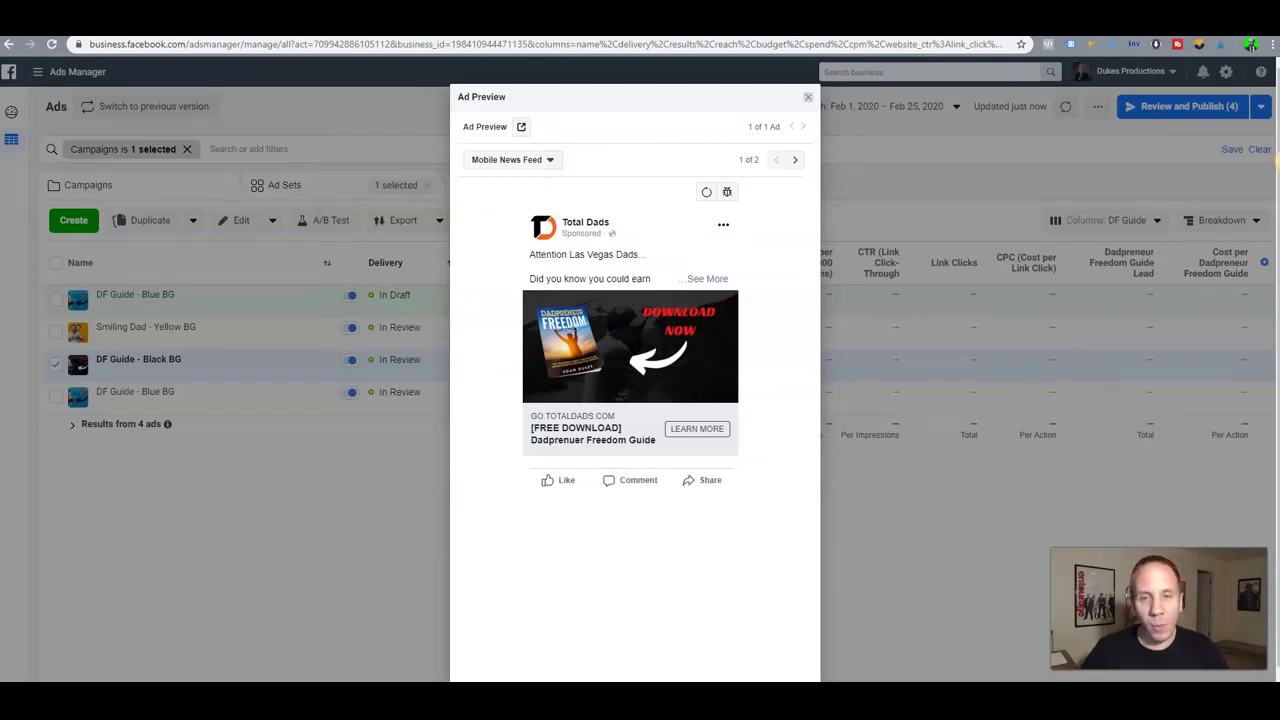
pyautogui.click(808, 97)
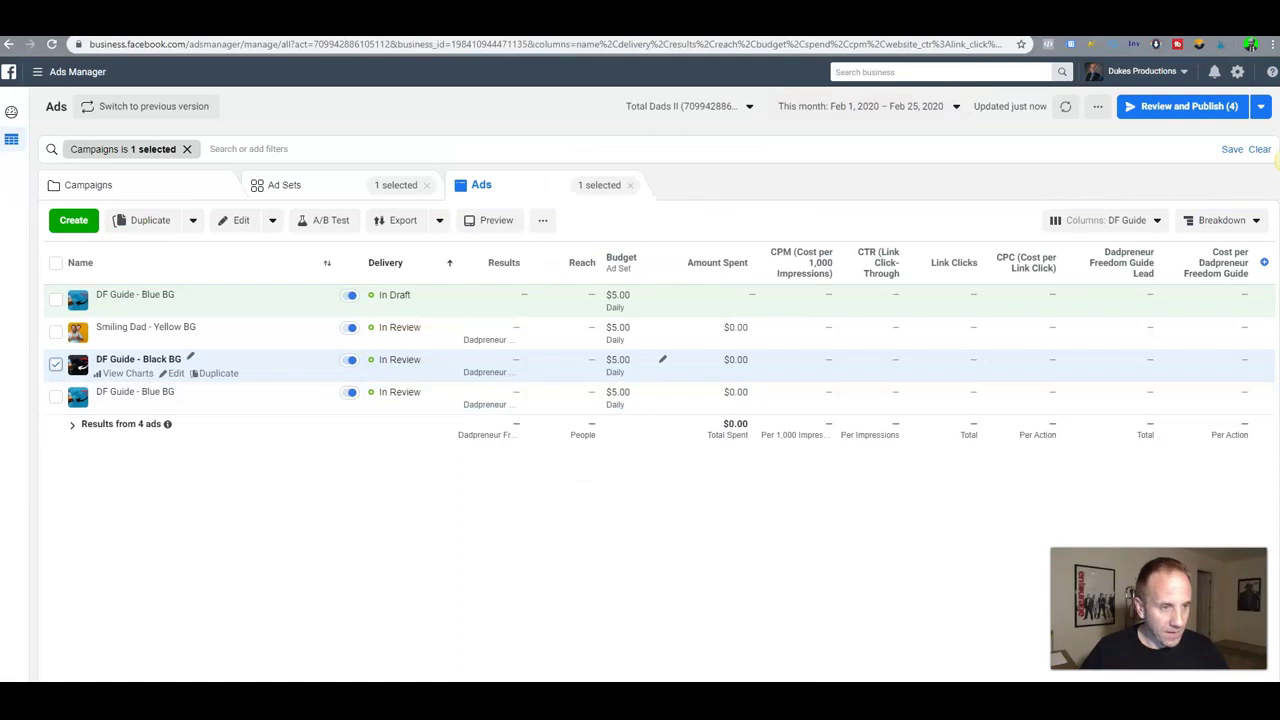
pyautogui.click(55, 364)
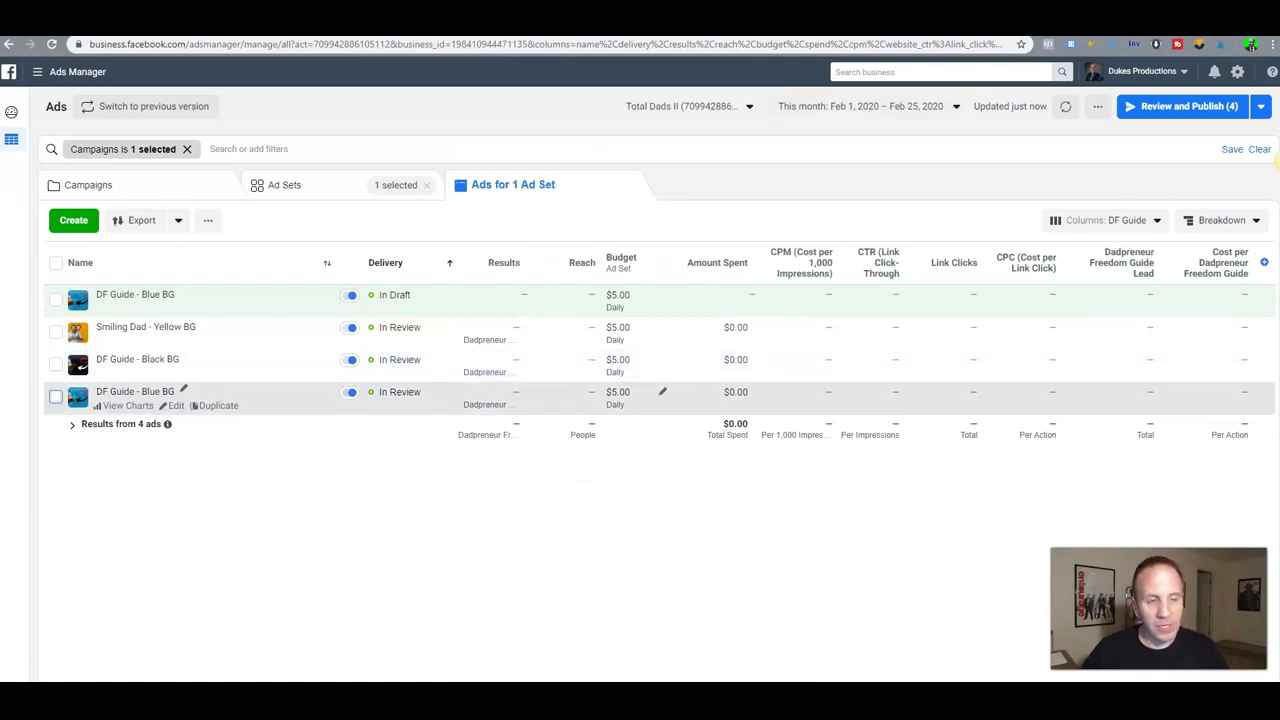
# Open the Facebook post with comments from the In Review DF Guide - Blue BG ad's preview and copy the post ID from its URL.
pyautogui.click(55, 396)
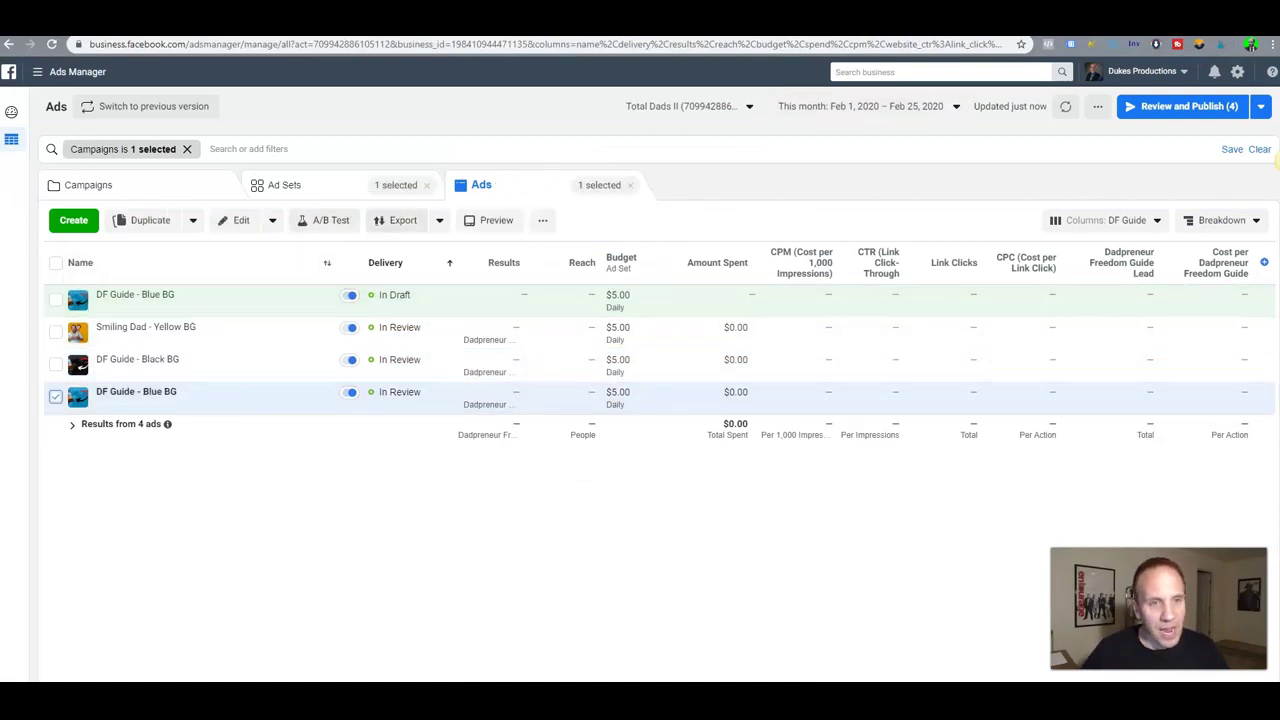
pyautogui.click(492, 220)
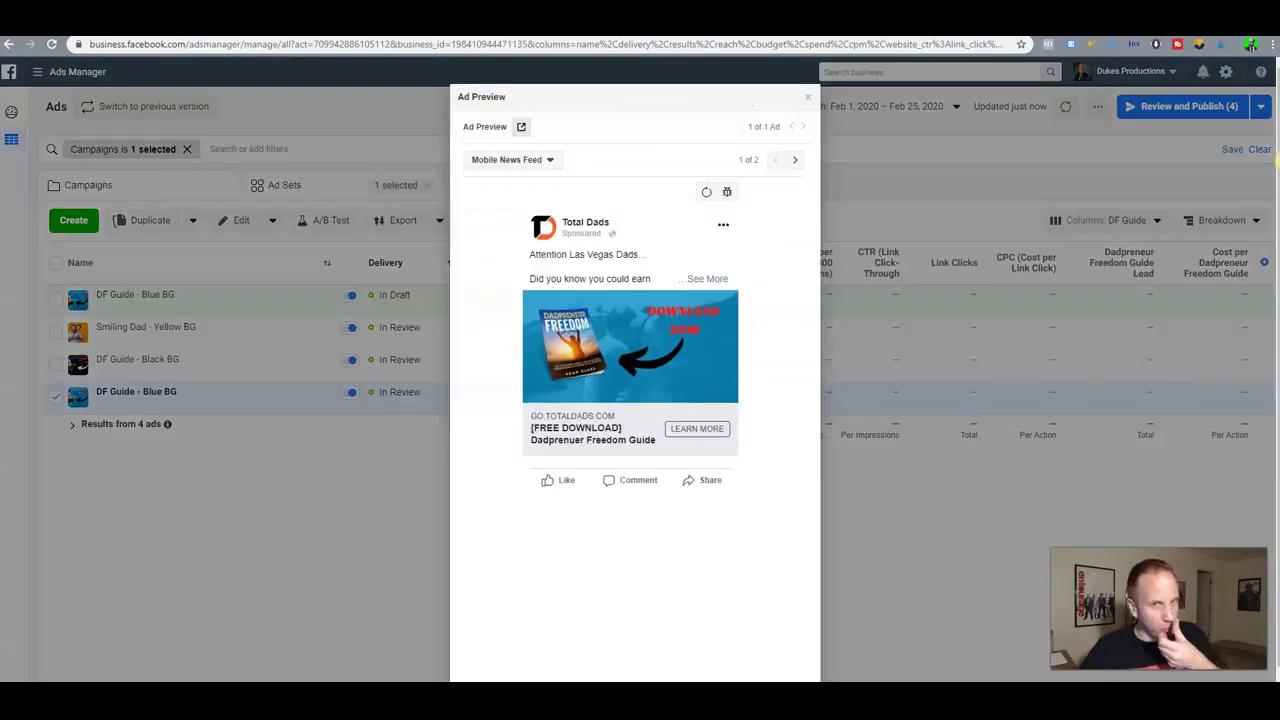
pyautogui.click(521, 126)
pyautogui.click(470, 257)
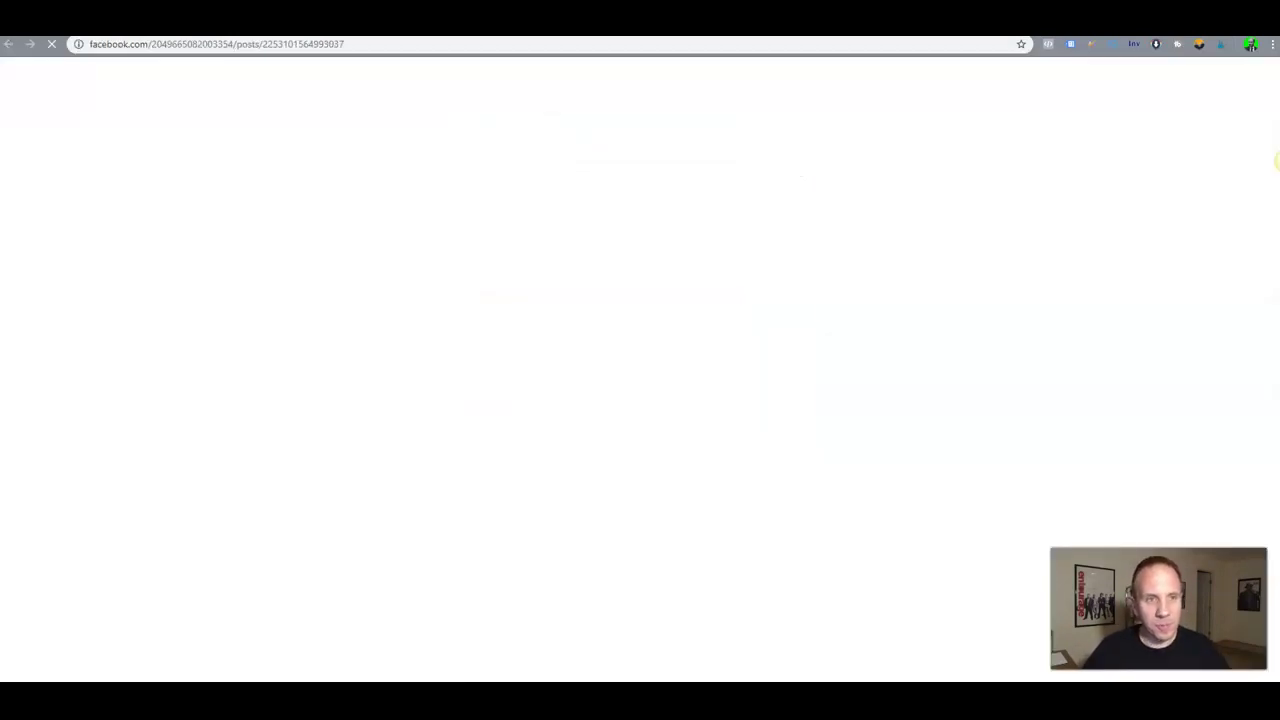
pyautogui.doubleClick(325, 44)
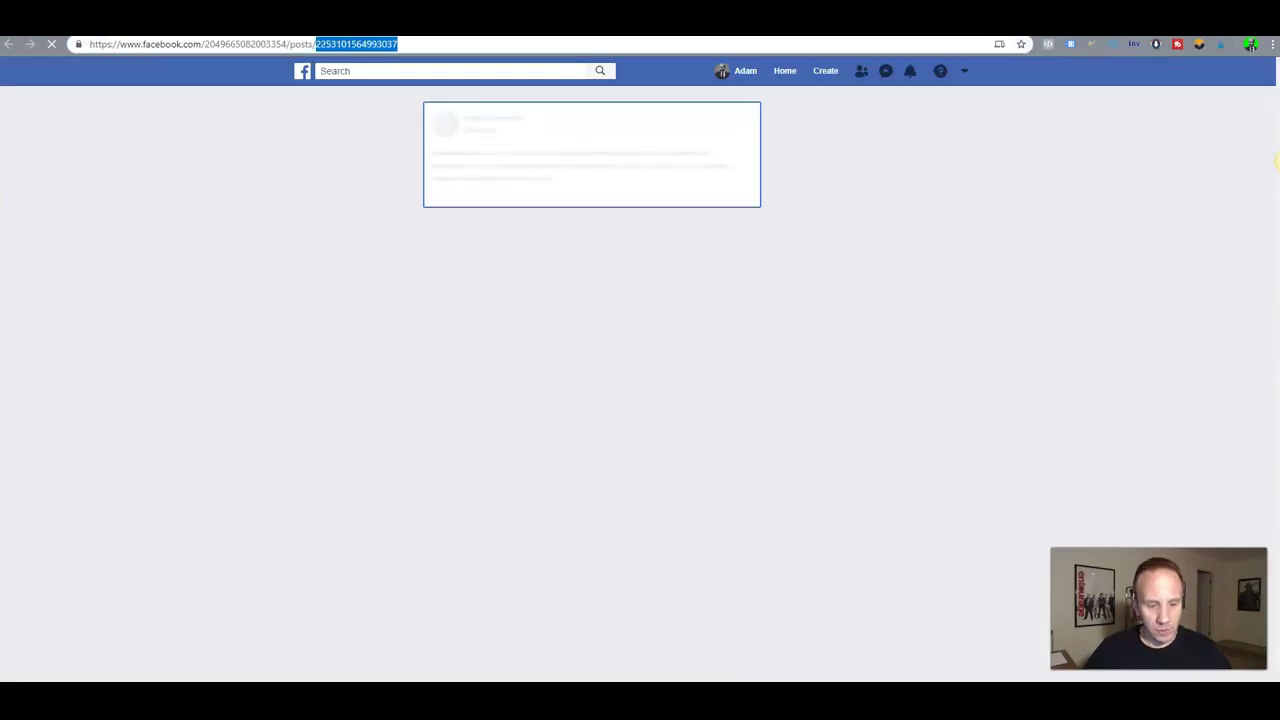
pyautogui.hotkey('ctrl', 'c')
# Switch to Notepad and paste the post ID below the Black BG line, labelled "- Blue BG".
pyautogui.hotkey('alt', 'Tab')
pyautogui.hotkey('ctrl', 'v')
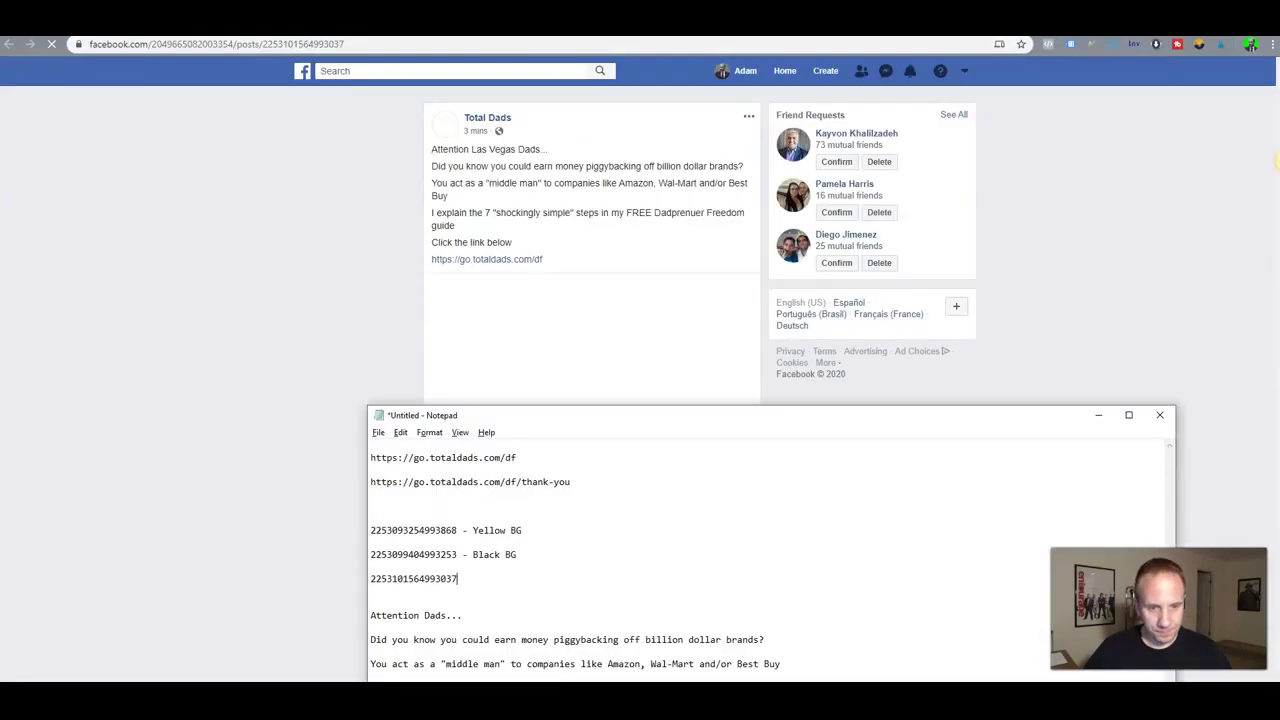
pyautogui.write('-  Blue ')
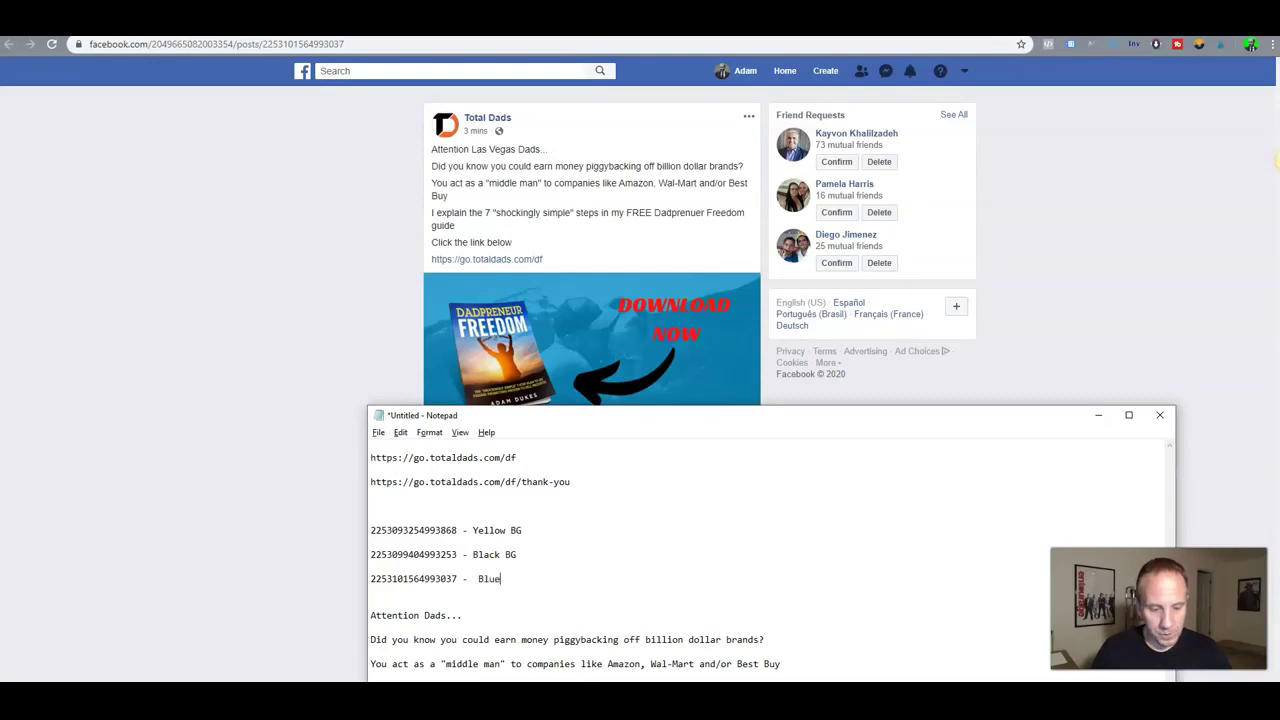
pyautogui.write('BG')
# Close the Blue BG post page and its ad preview in the browser and return to the campaign list in Ads Manager.
pyautogui.hotkey('alt', 'Tab')
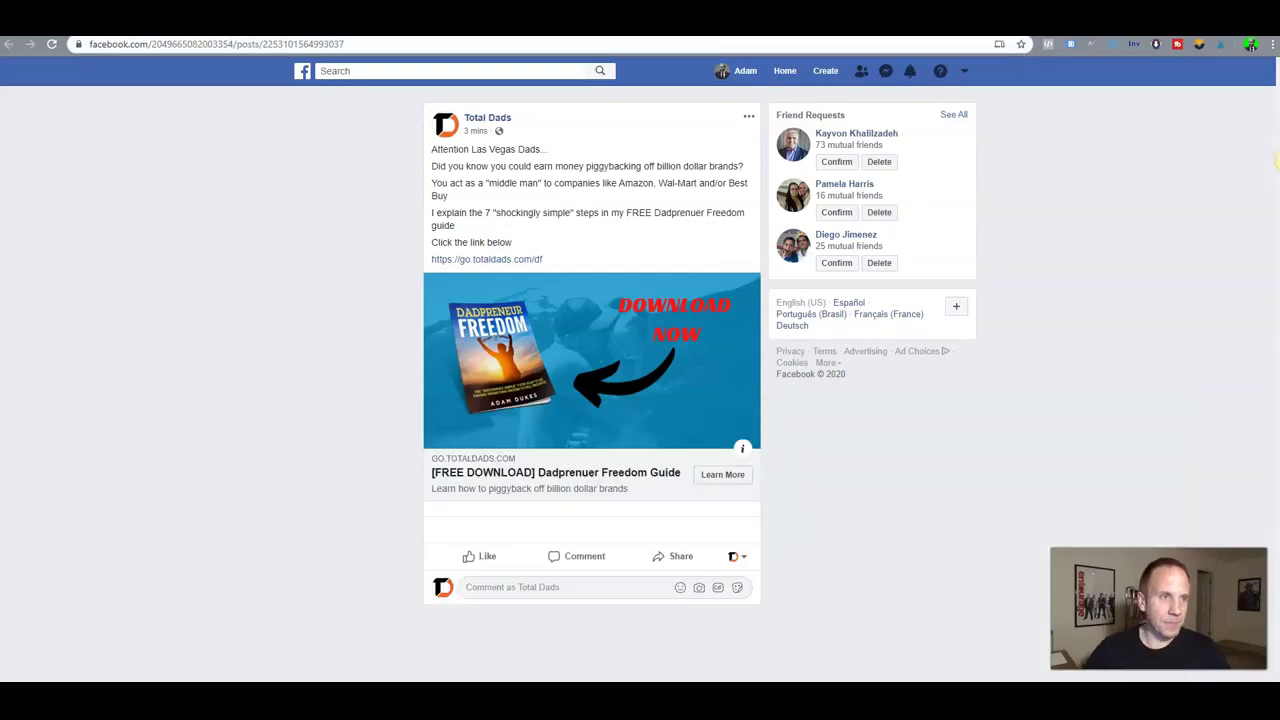
pyautogui.hotkey('ctrl', 'w')
pyautogui.press('Escape')
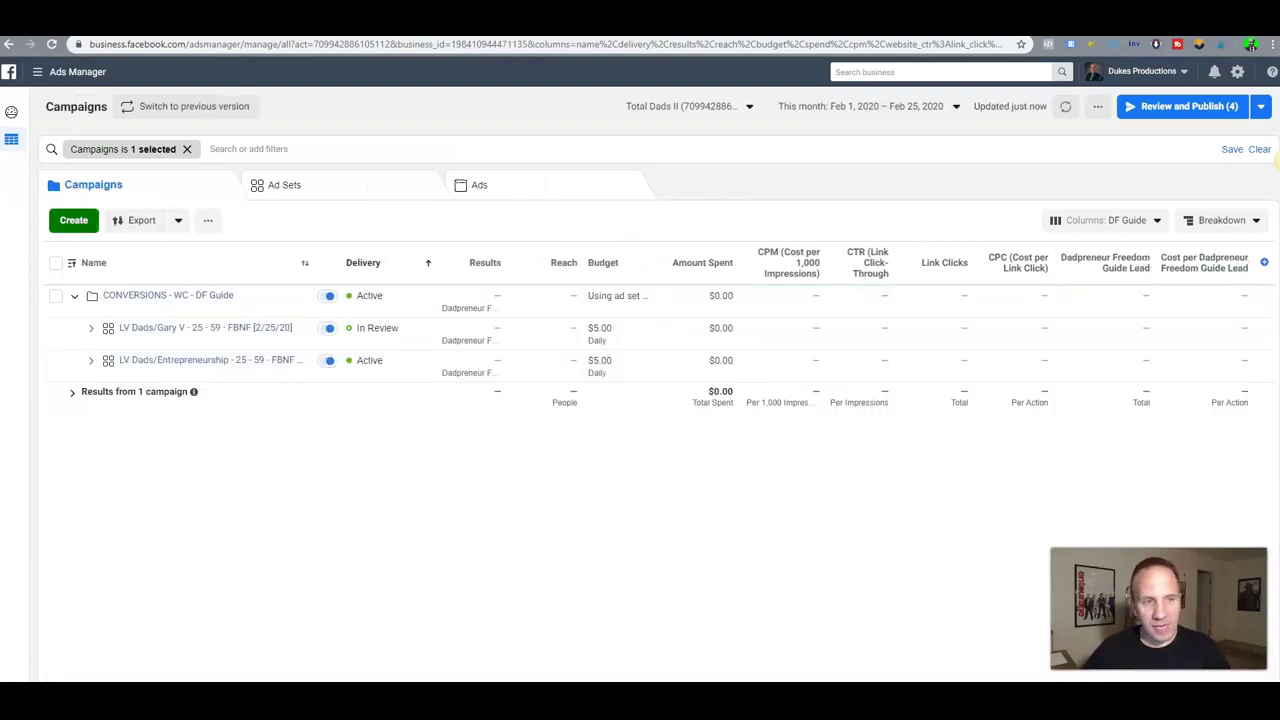
# Start creating a new campaign and name it "ENGAGEMENT - PPE - DF Guide".
pyautogui.click(74, 220)
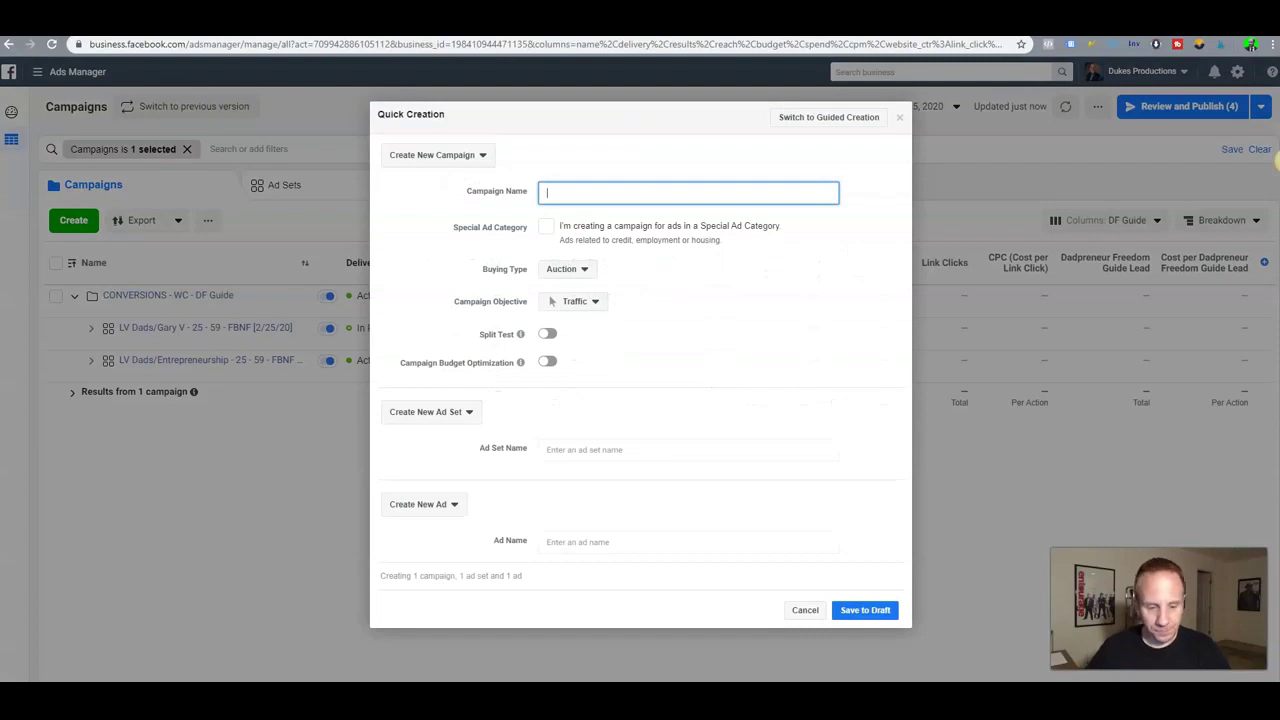
pyautogui.write('EN')
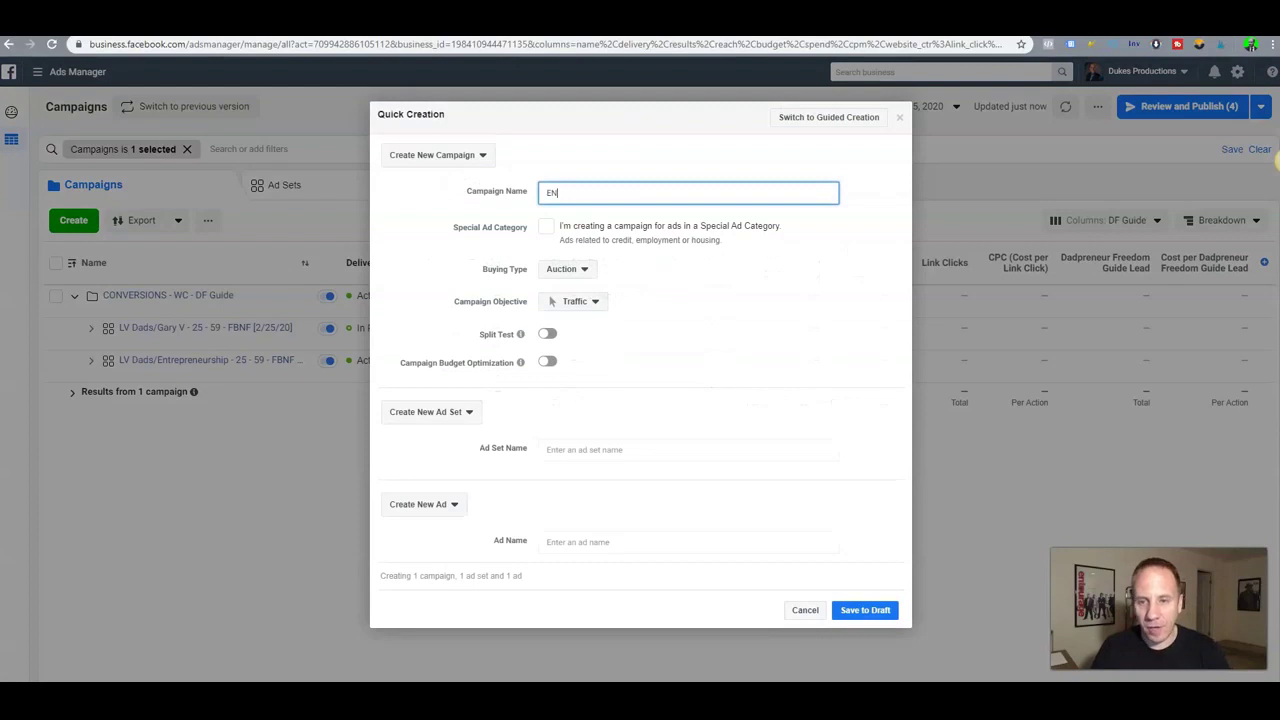
pyautogui.write('GAGEMENT - PPE ')
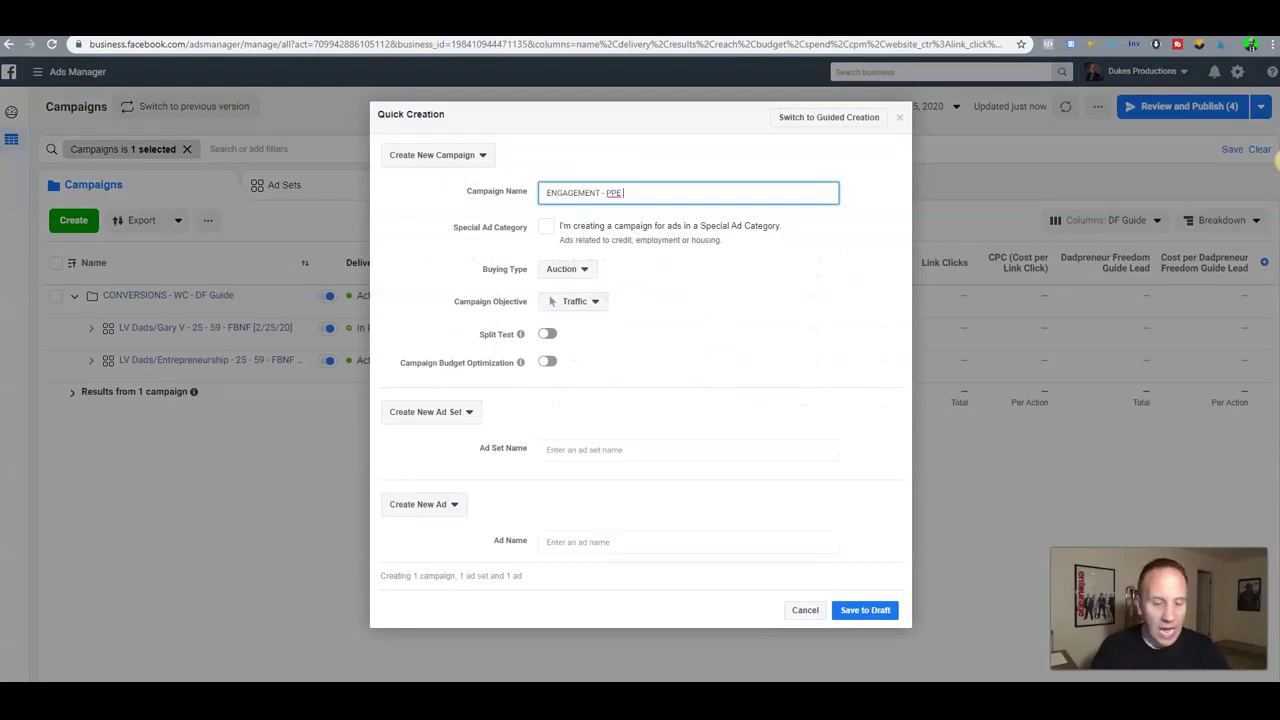
pyautogui.write('- DF ')
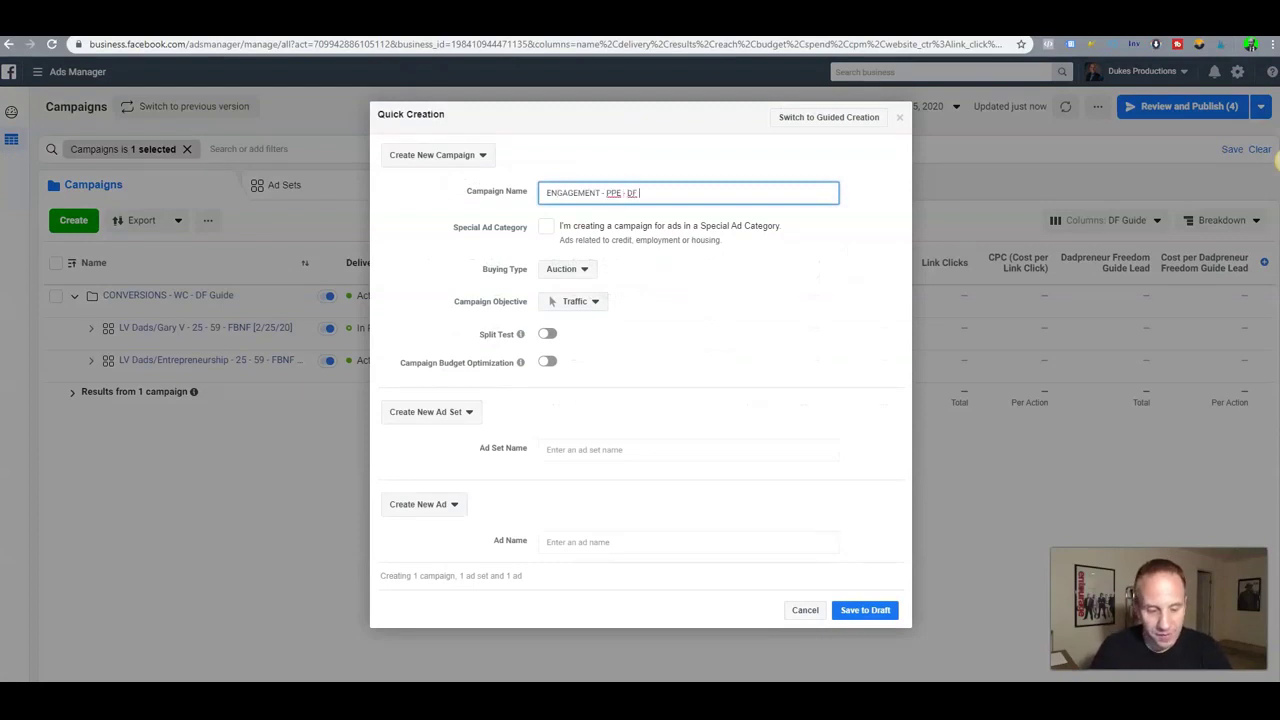
pyautogui.write('Guide')
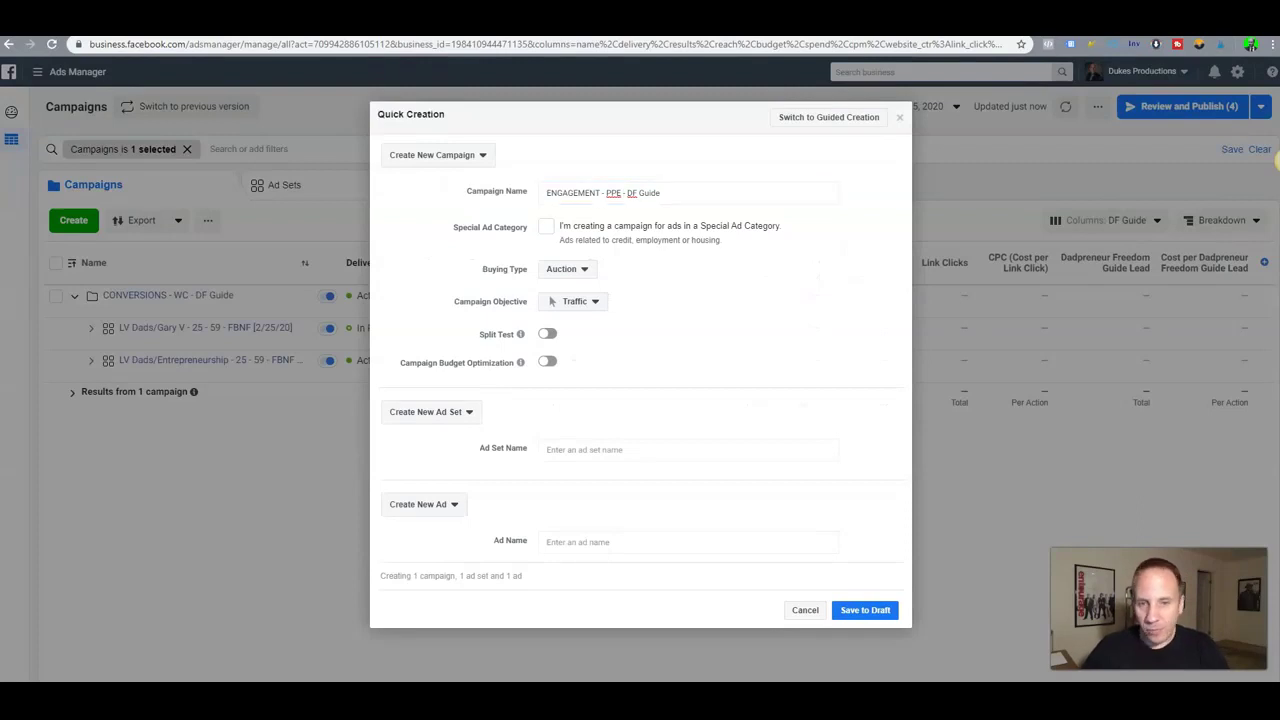
# Set the new campaign's objective to Post engagement and save the campaign to draft.
pyautogui.click(574, 301)
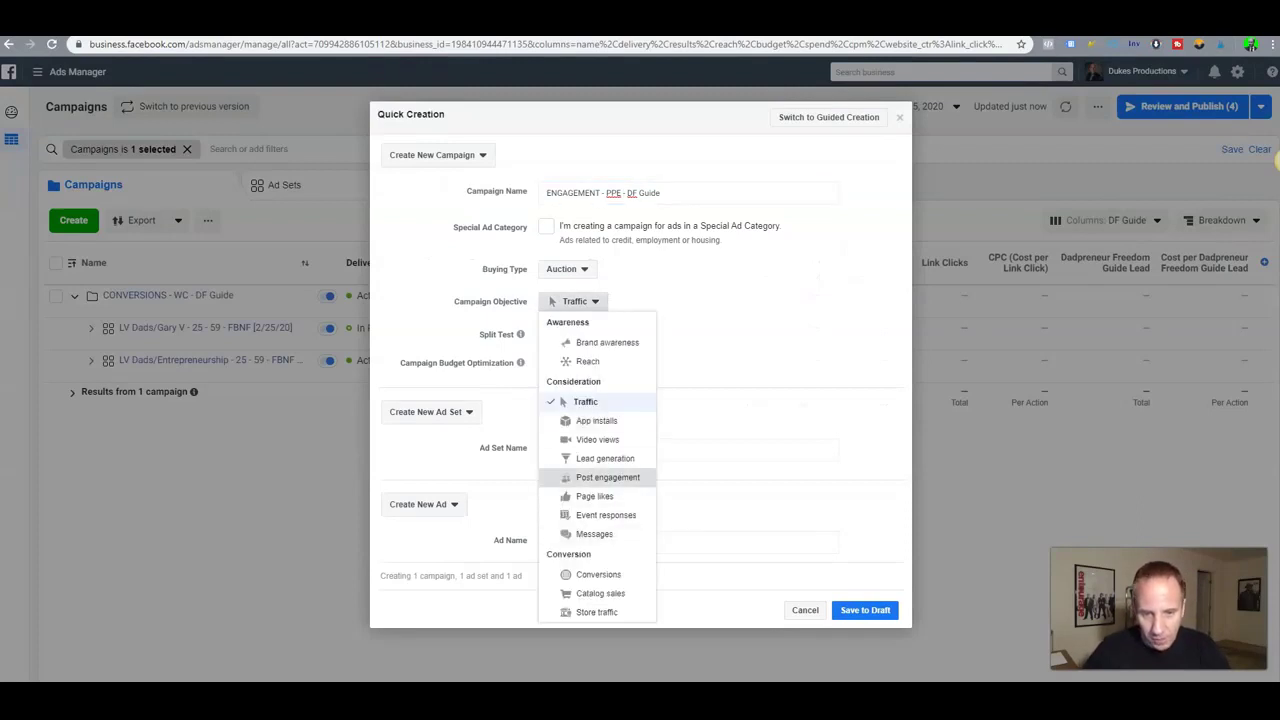
pyautogui.click(607, 477)
pyautogui.click(597, 301)
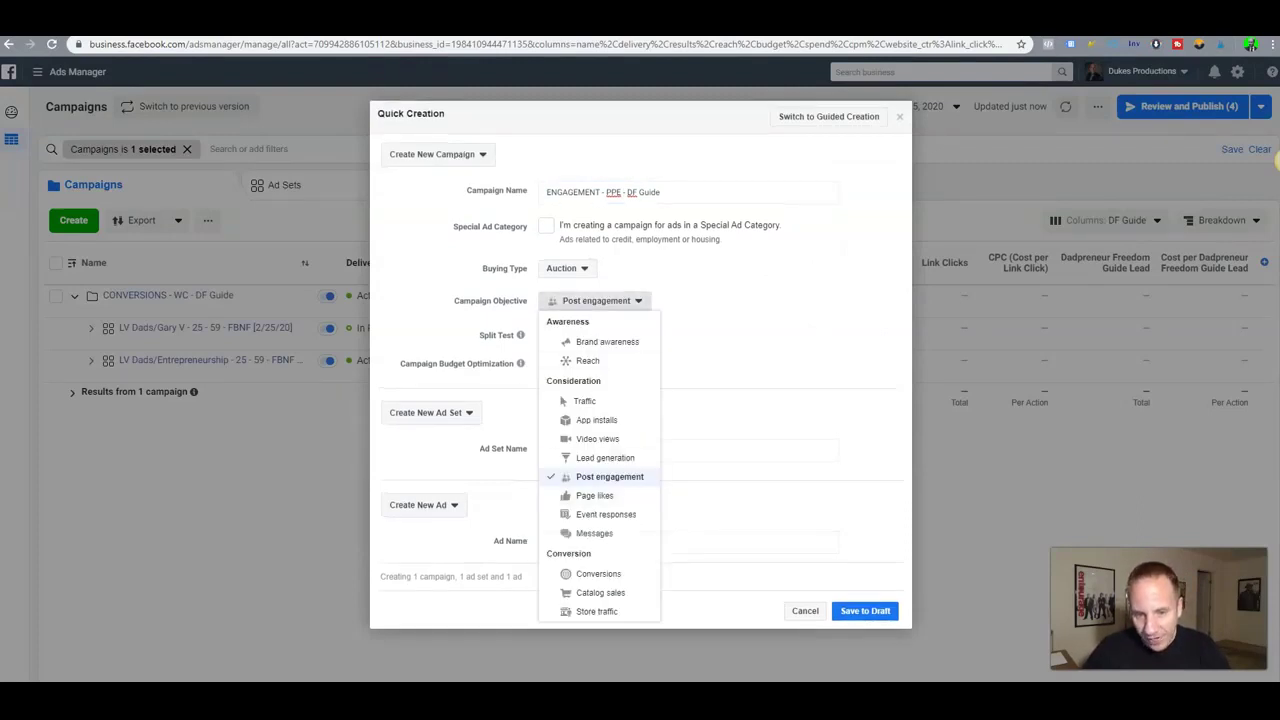
pyautogui.click(609, 477)
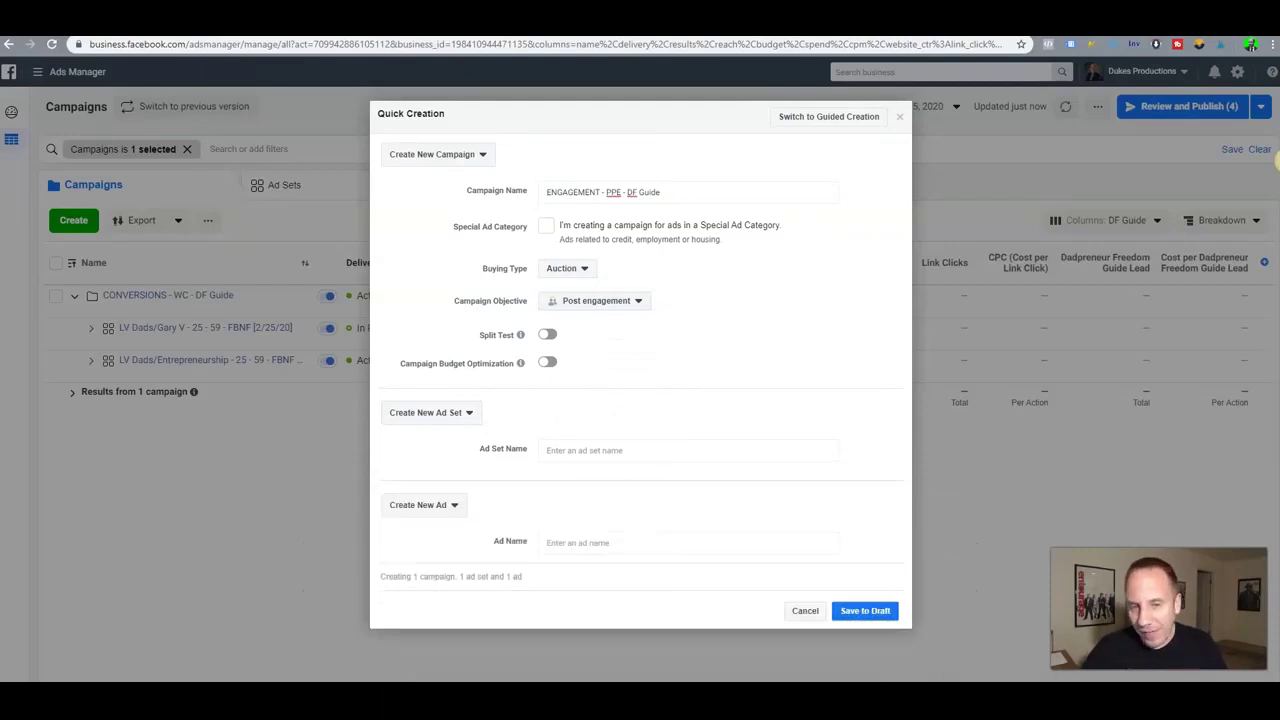
pyautogui.click(865, 610)
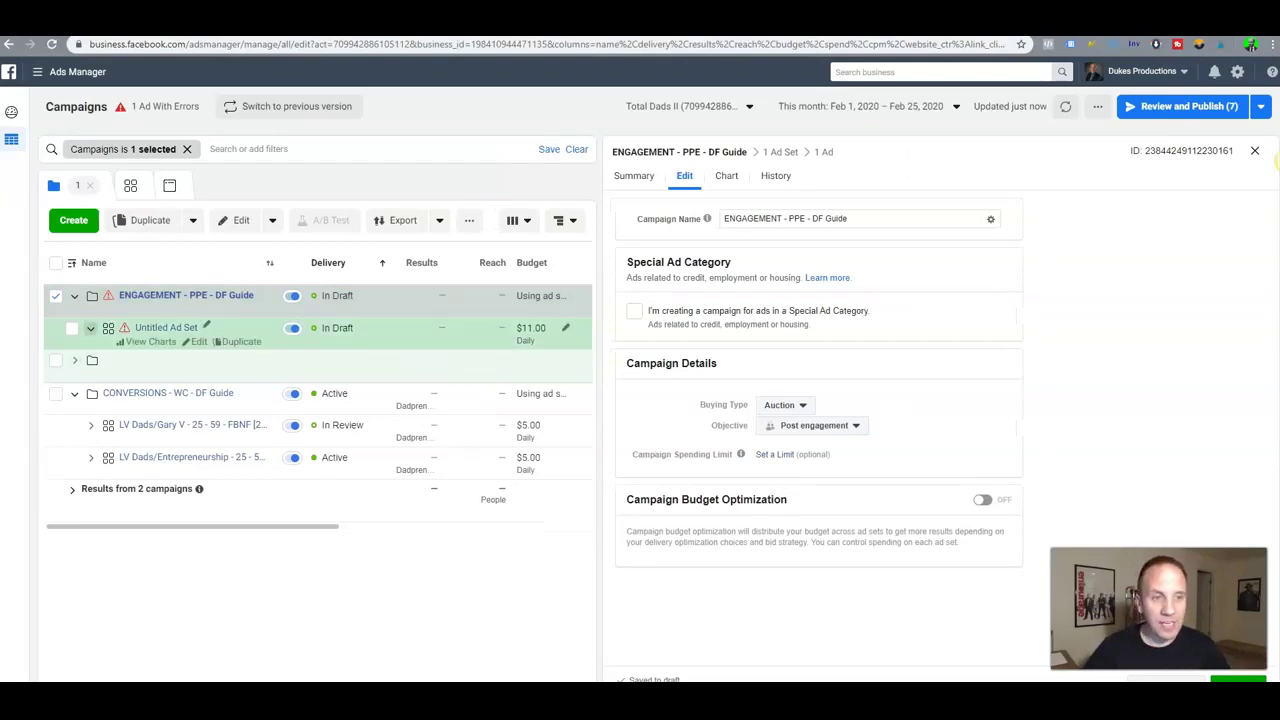
# Open the untitled ad set in the ENGAGEMENT - PPE - DF Guide campaign and set its daily budget to $2.50.
pyautogui.click(166, 328)
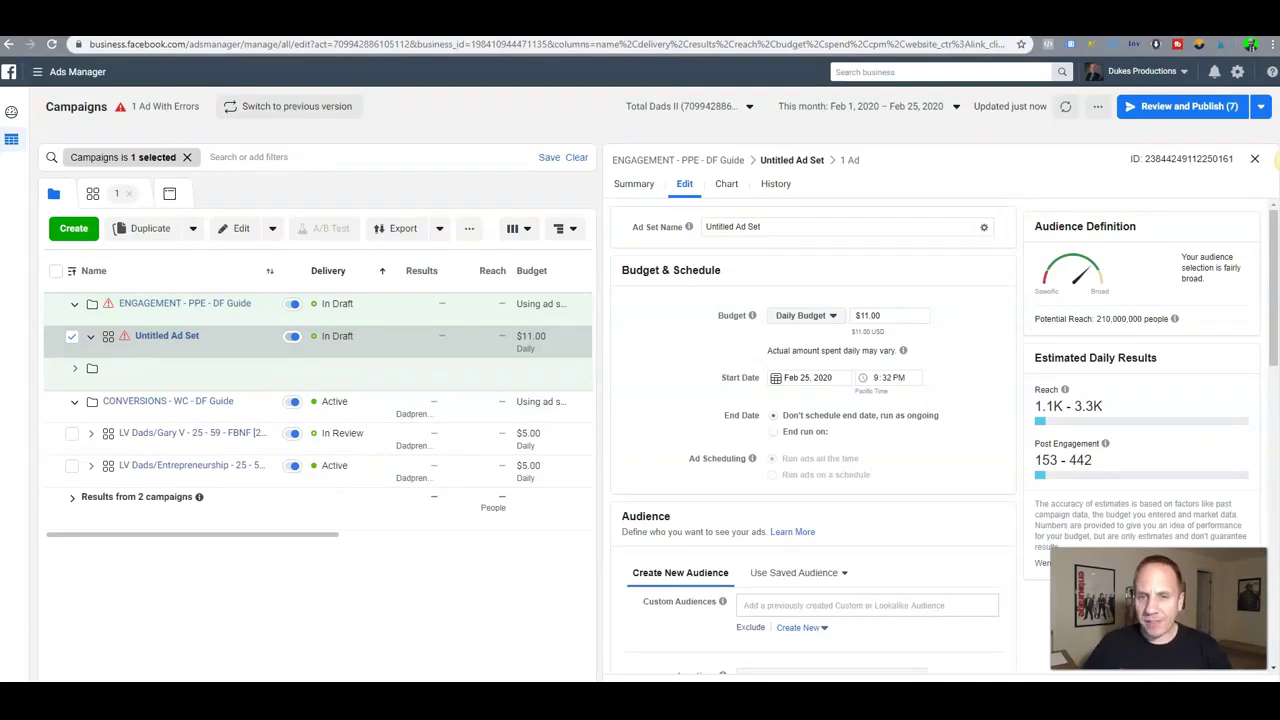
pyautogui.click(780, 227)
pyautogui.moveTo(780, 227); pyautogui.dragTo(692, 227)
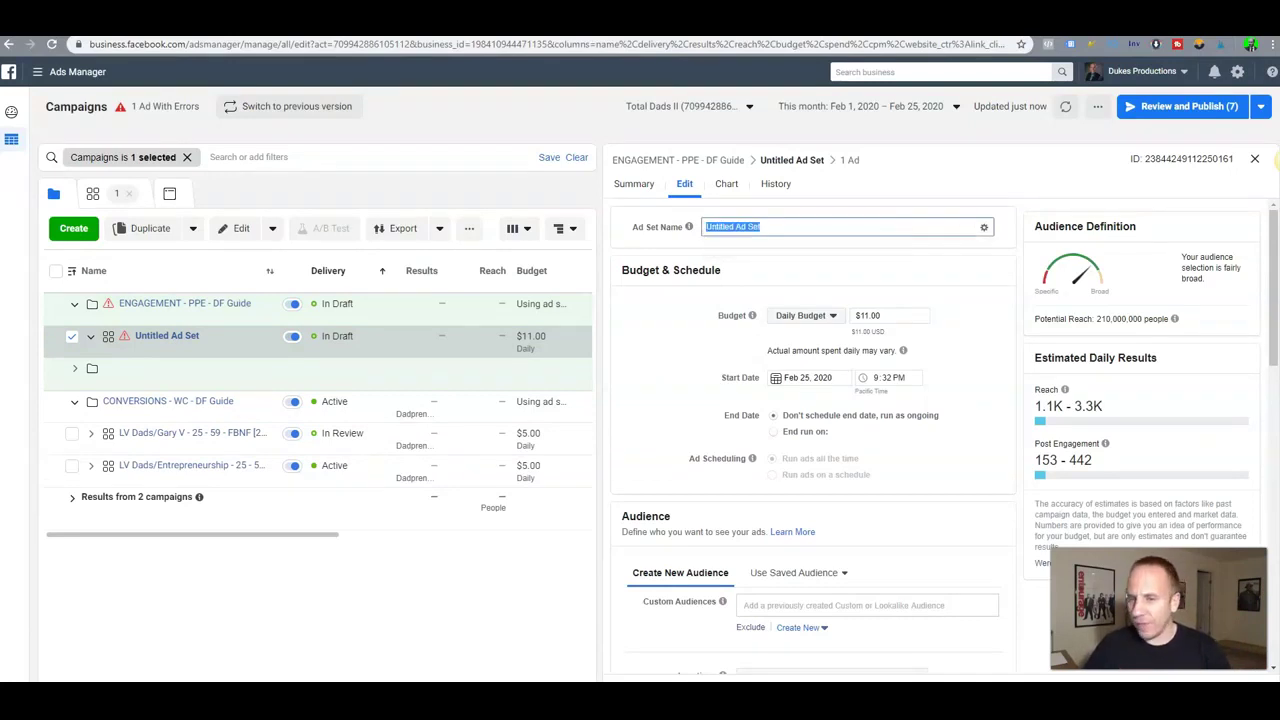
pyautogui.click(880, 316)
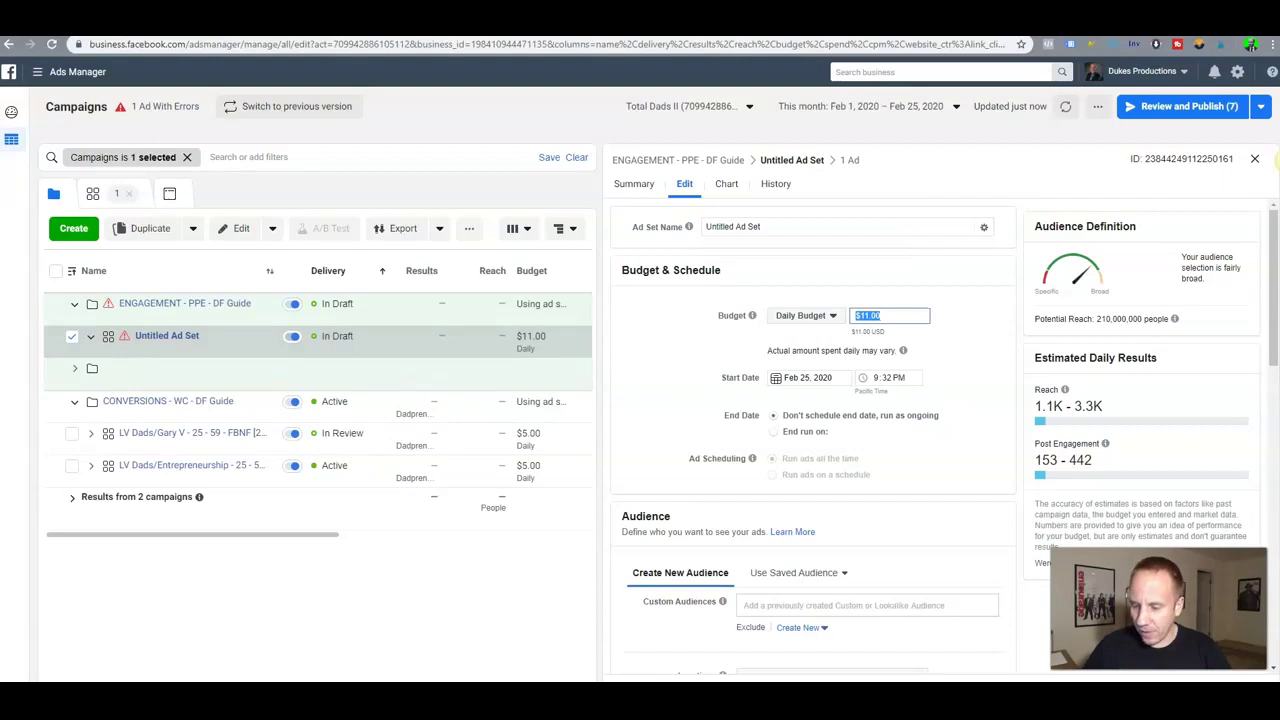
pyautogui.write('2.5')
pyautogui.press('Tab')
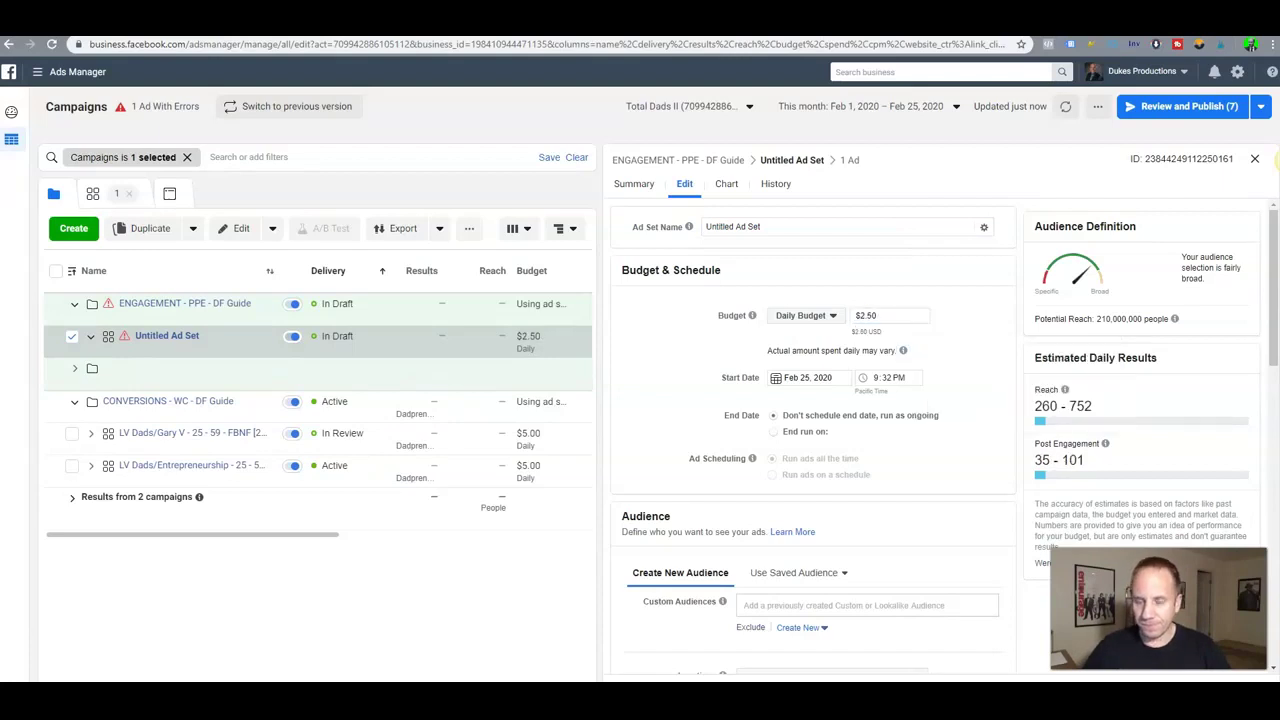
# Set the minimum age of the untitled ad set's audience to 25.
pyautogui.scroll(-4, 810, 440)
pyautogui.scroll(-1, 810, 440)
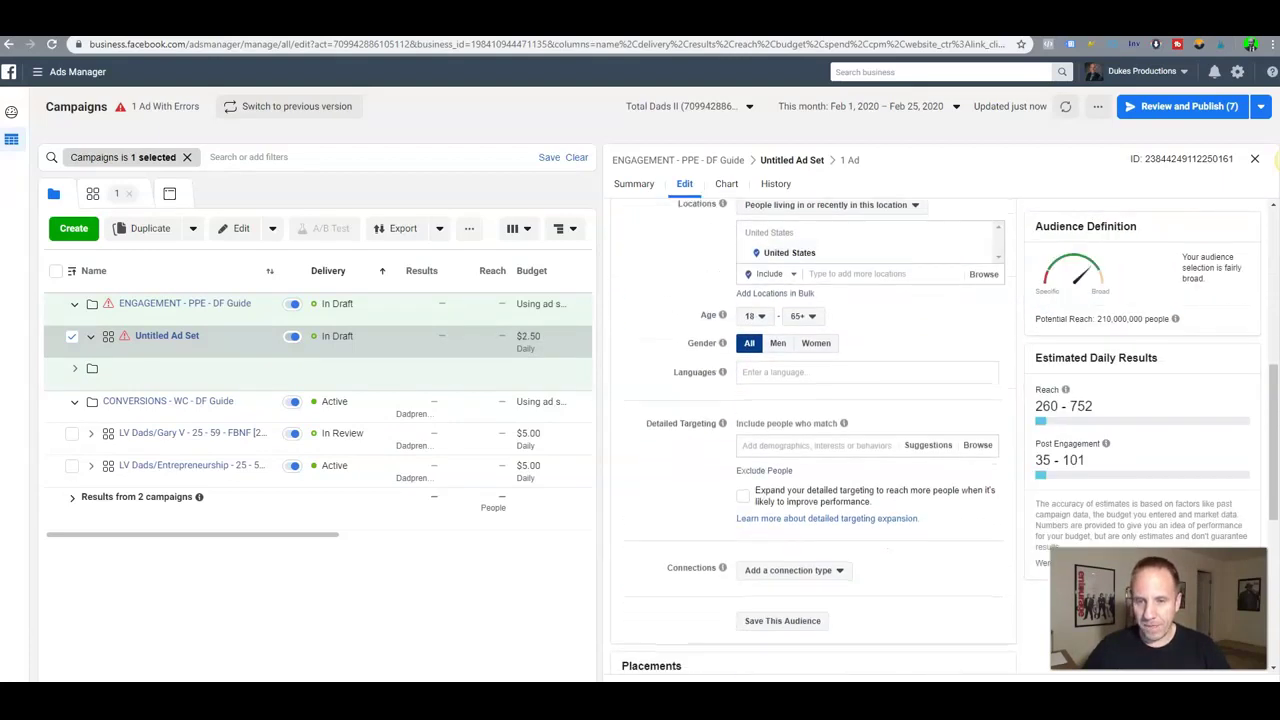
pyautogui.scroll(-2, 810, 440)
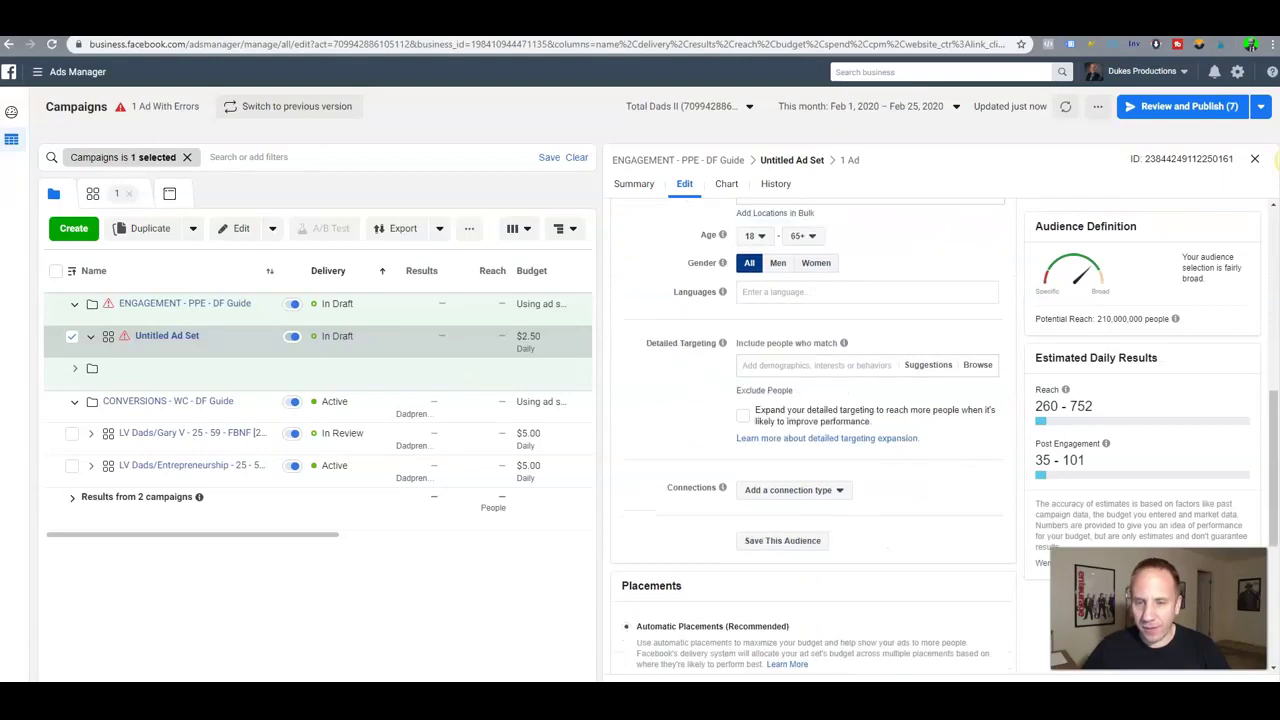
pyautogui.scroll(3, 810, 440)
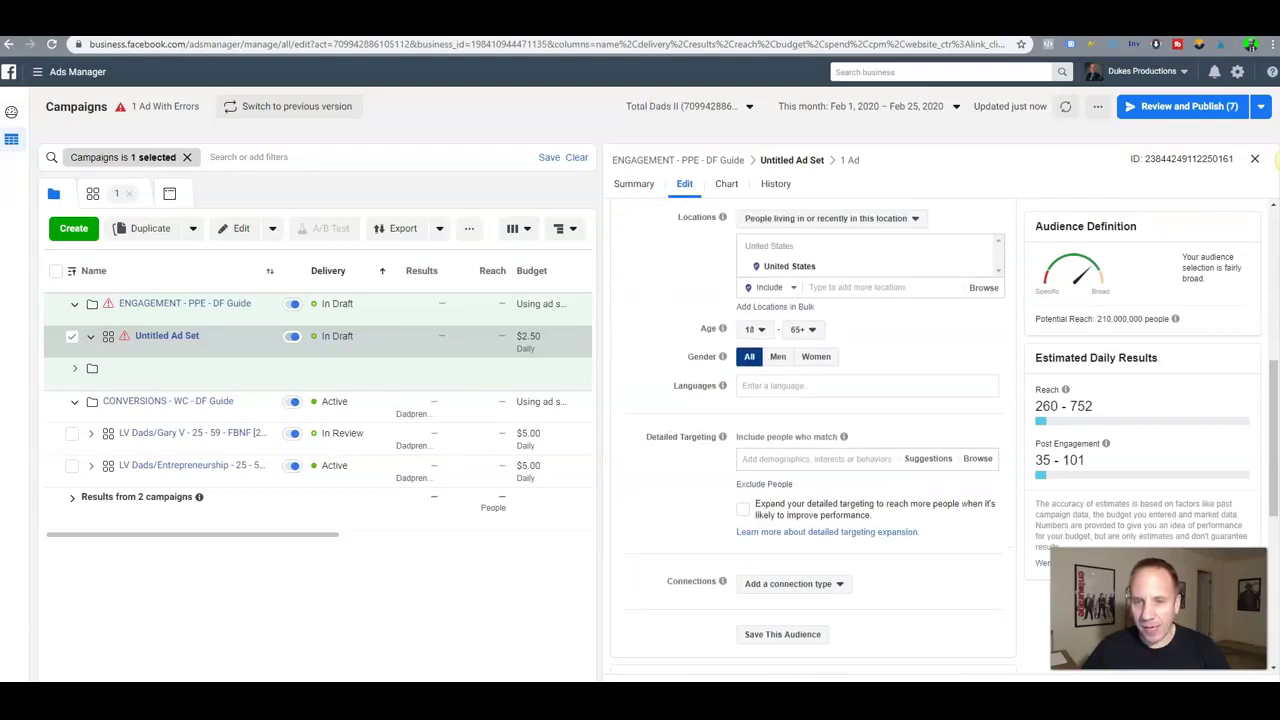
pyautogui.click(755, 383)
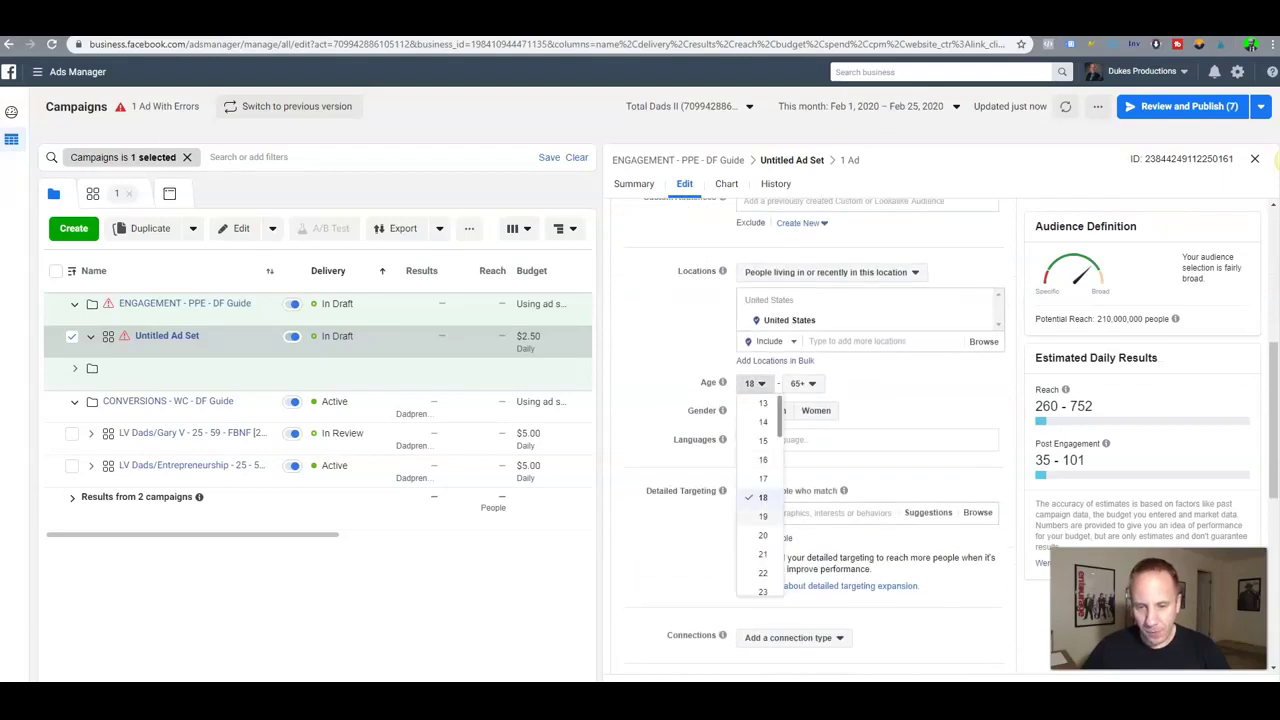
pyautogui.click(763, 562)
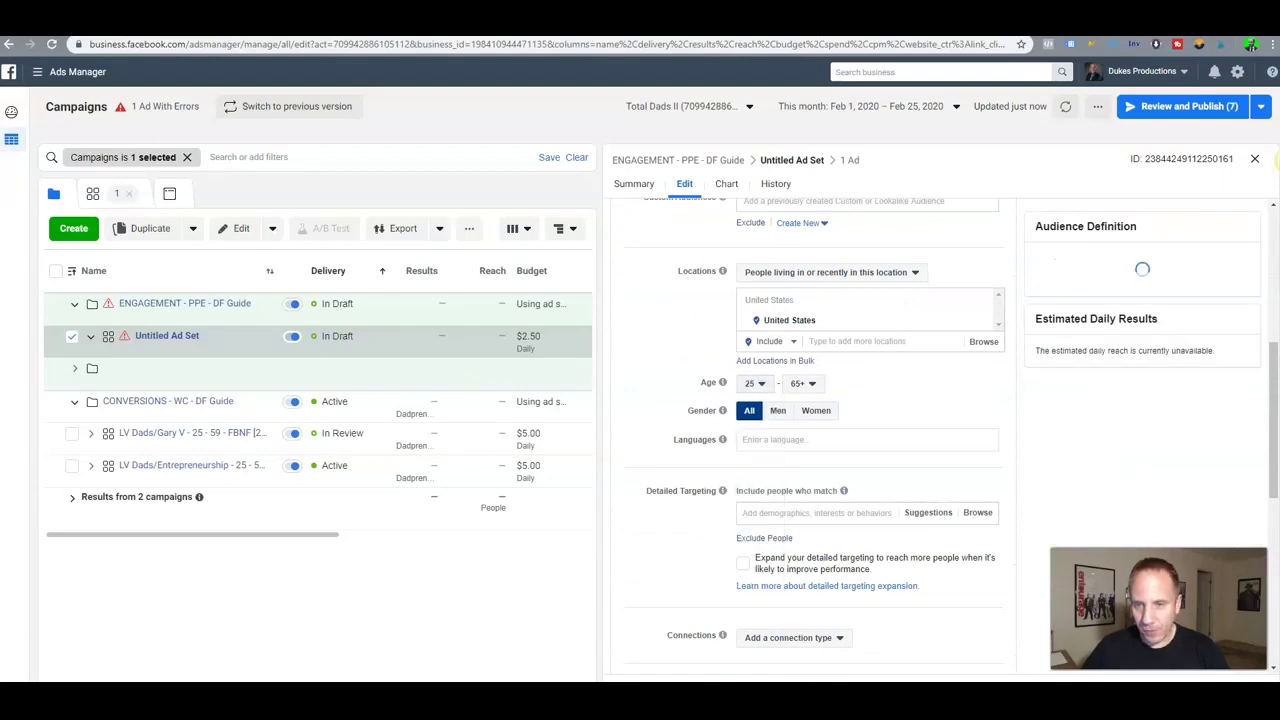
# Set the audience location to the city of Las Vegas, Nevada, United States.
pyautogui.click(857, 341)
pyautogui.write('las vegas')
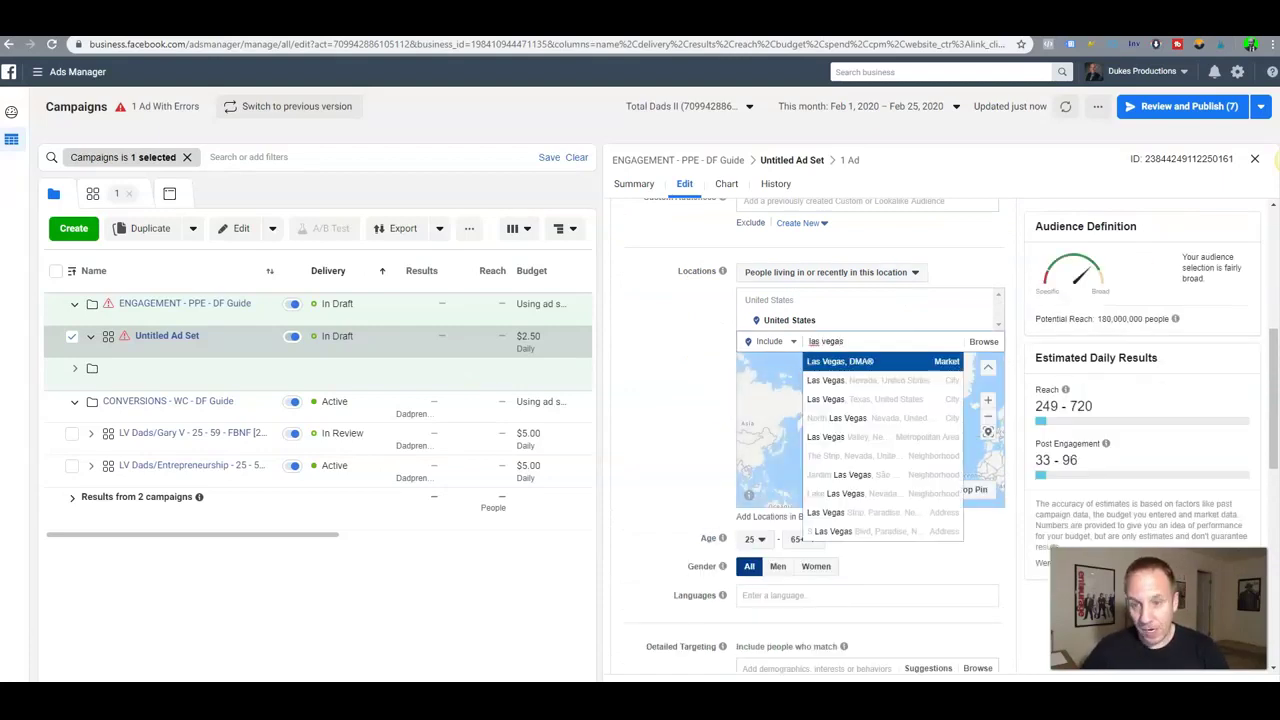
pyautogui.press('Down')
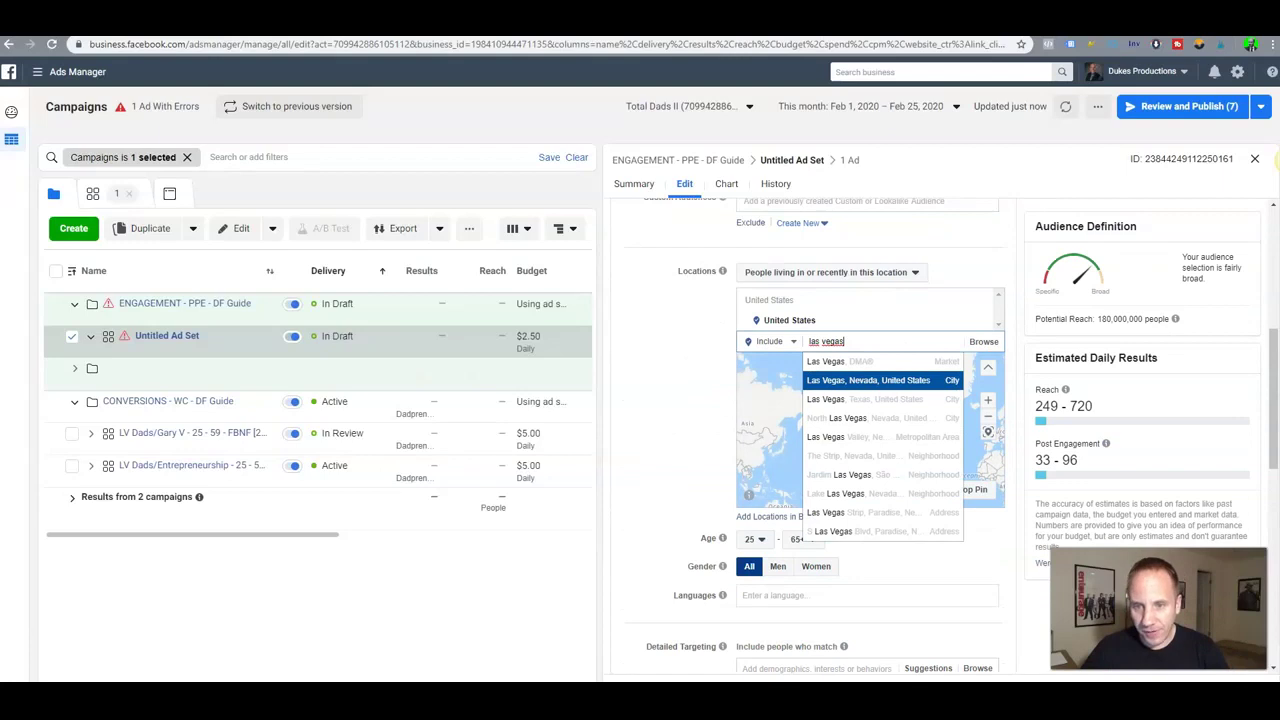
pyautogui.press('Return')
# Set the audience's maximum age to 59 and limit the gender to Men.
pyautogui.scroll(-1, 810, 430)
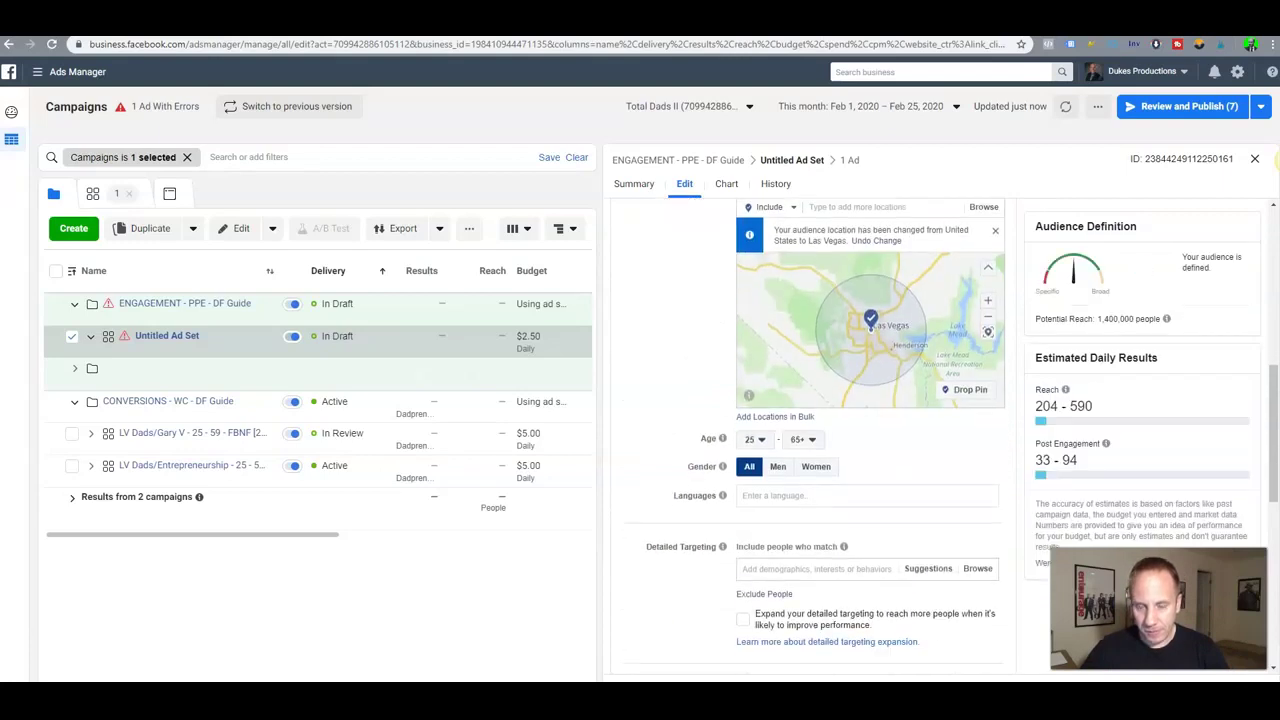
pyautogui.click(802, 439)
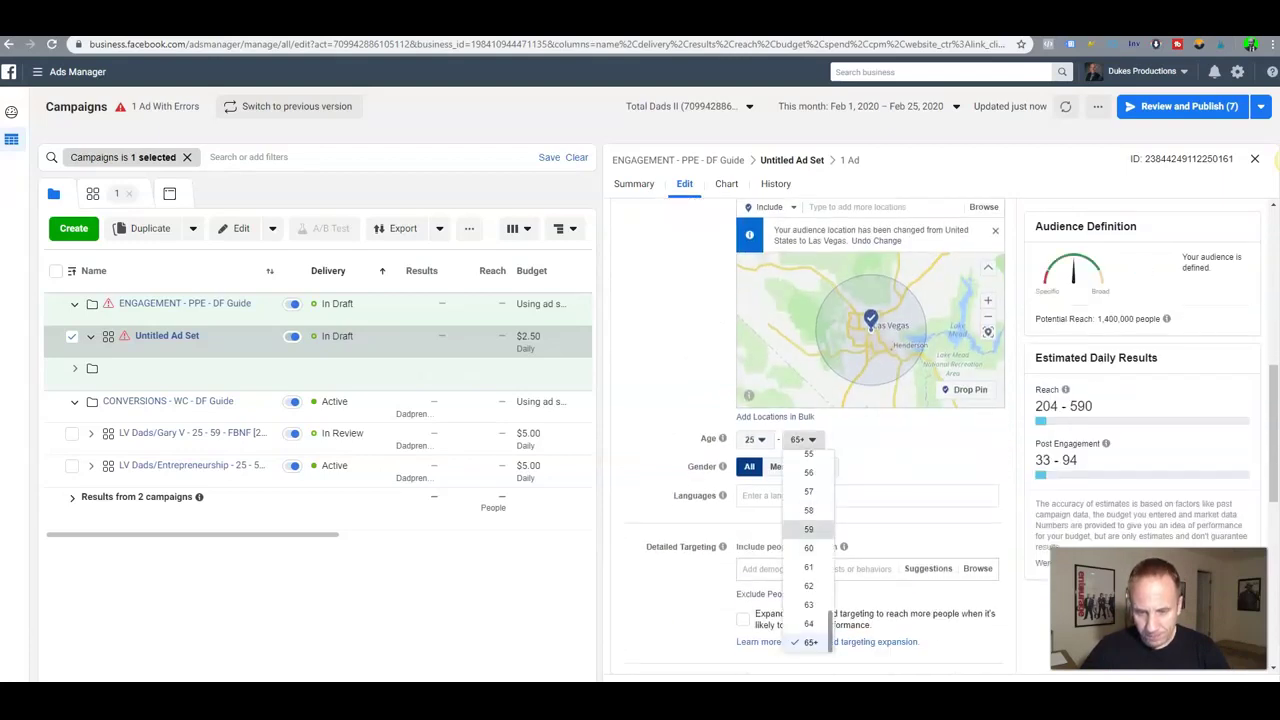
pyautogui.click(808, 529)
pyautogui.click(778, 466)
# Add English (US) as the audience language.
pyautogui.click(800, 496)
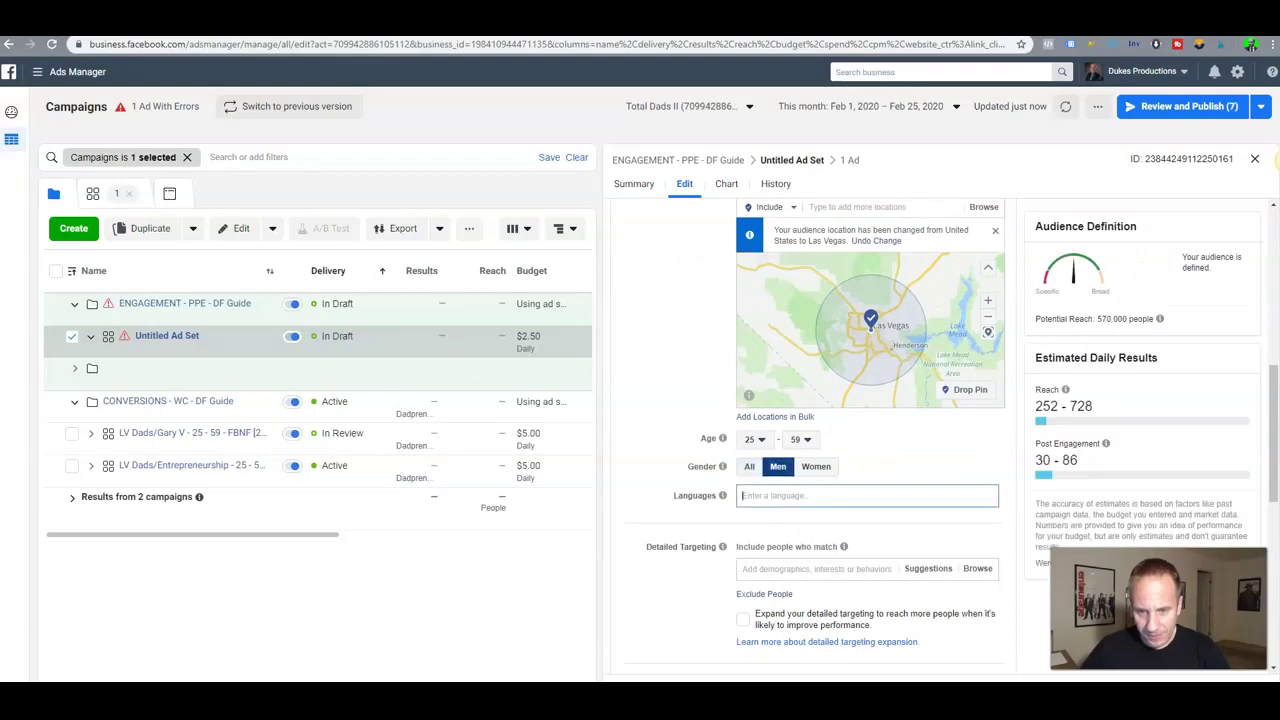
pyautogui.write('english')
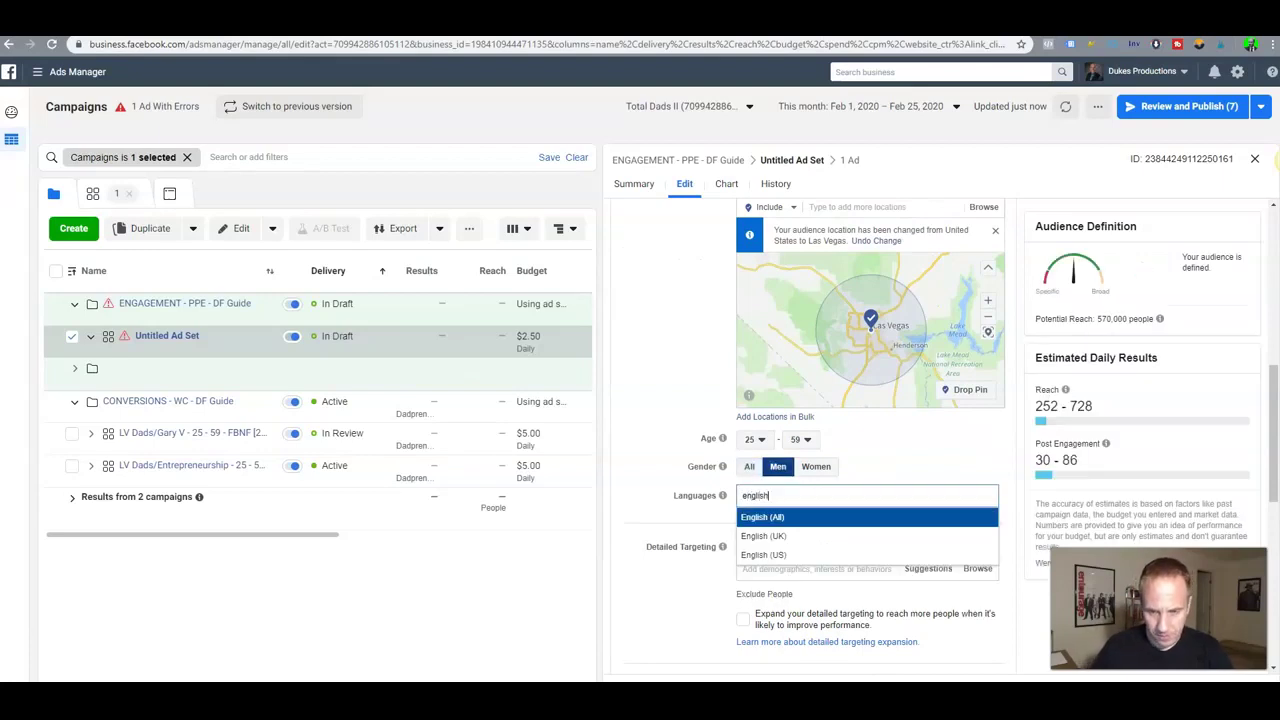
pyautogui.press('Down')
pyautogui.press('Down')
pyautogui.press('Return')
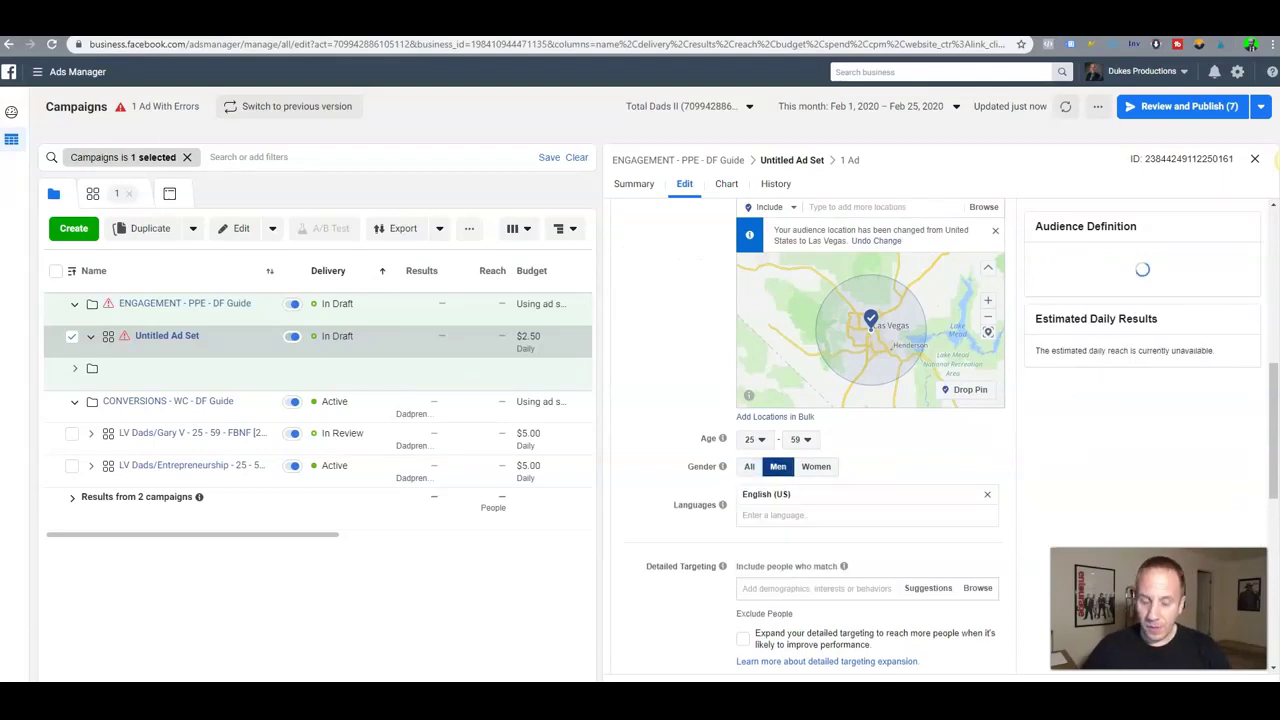
# Search detailed targeting for "all parents" and include the Parents (All) demographic.
pyautogui.scroll(-1, 810, 430)
pyautogui.write('a')
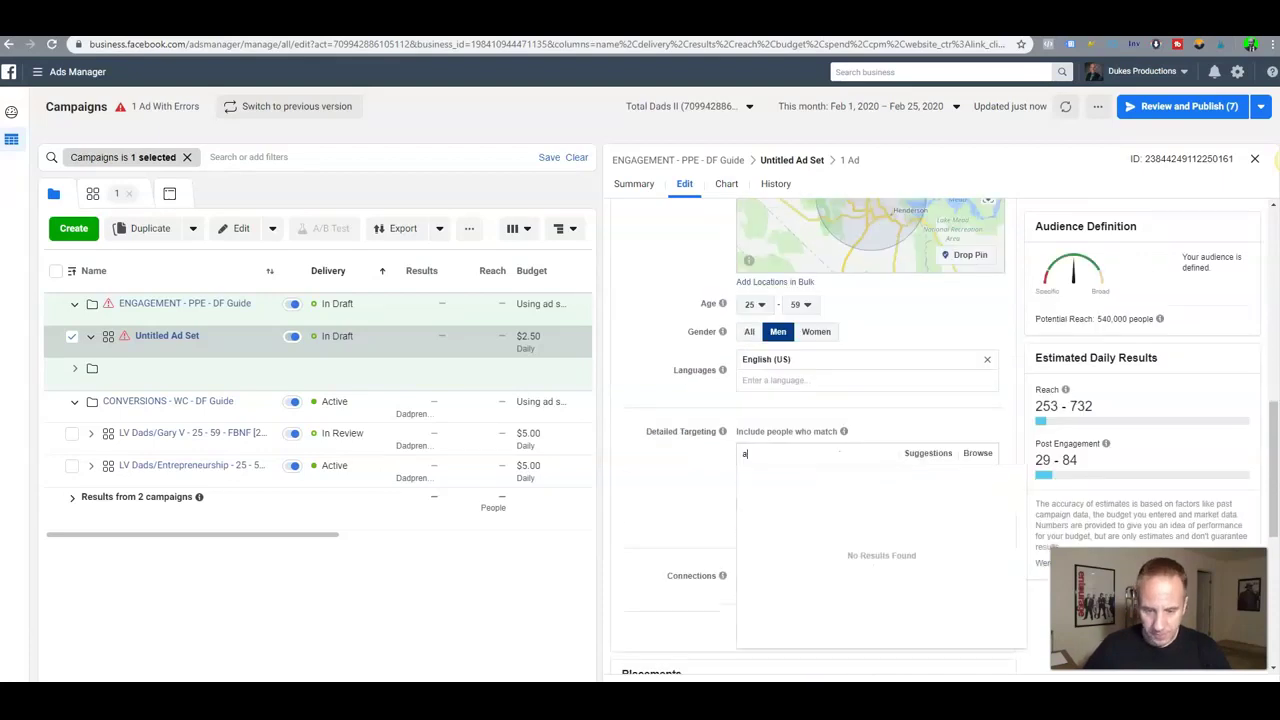
pyautogui.write('ll parents')
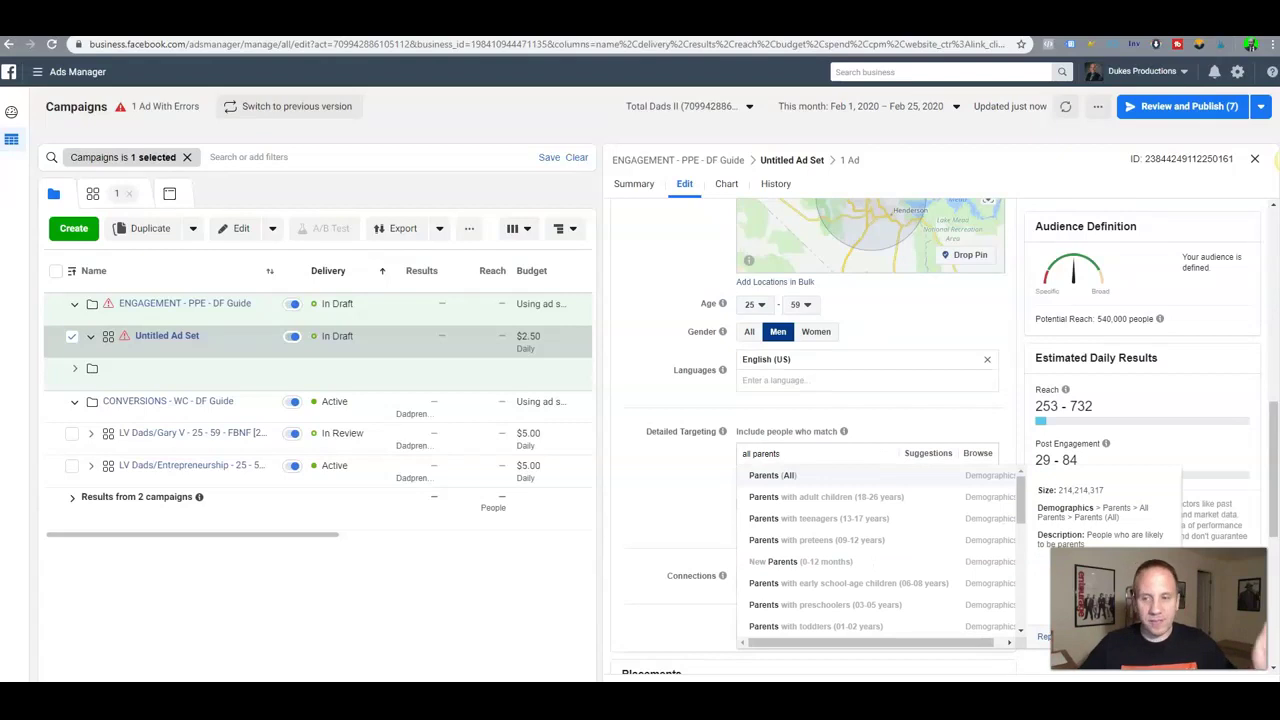
pyautogui.press('Return')
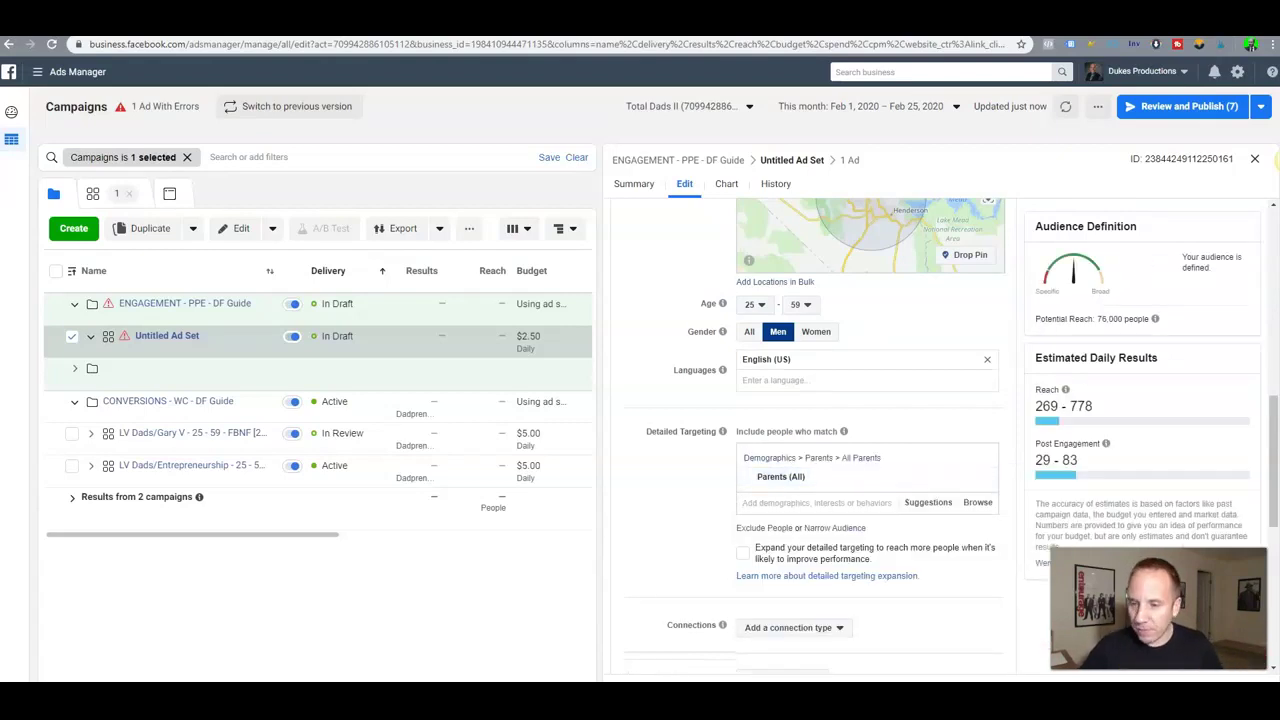
# Switch the ad set to manual placements and exclude the Instagram and Audience Network platforms.
pyautogui.scroll(-2, 810, 430)
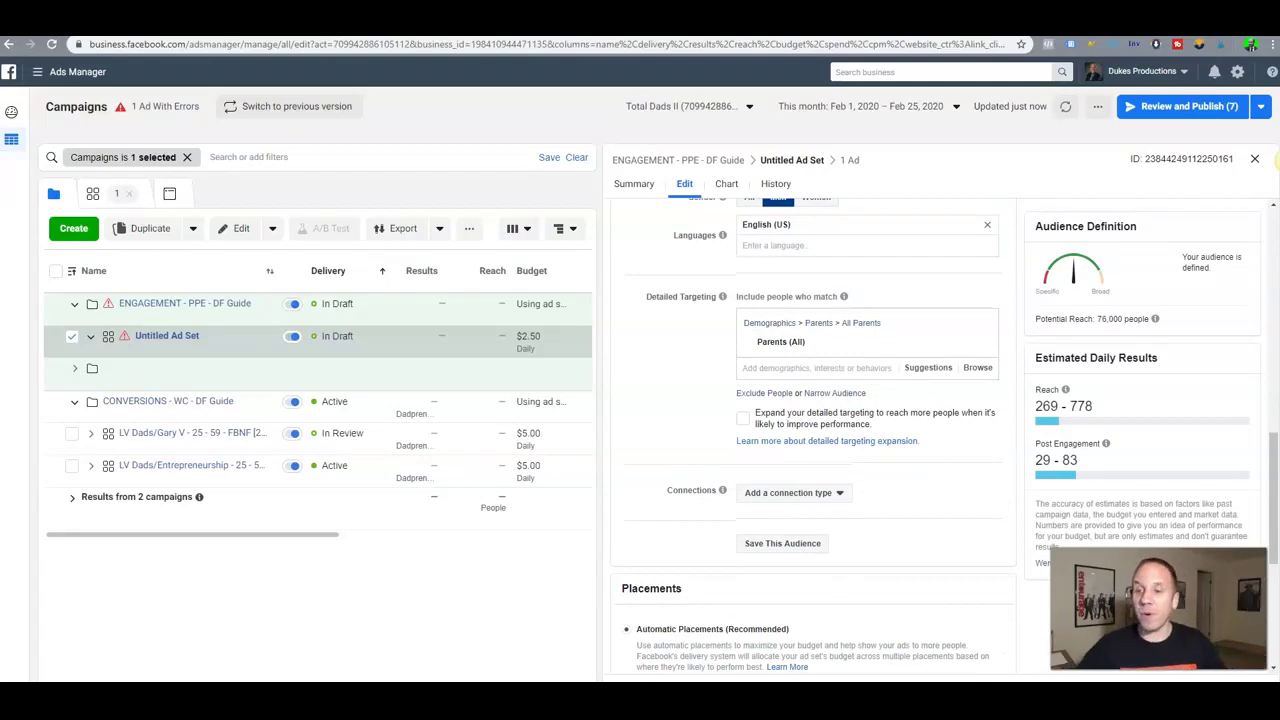
pyautogui.scroll(-1, 810, 430)
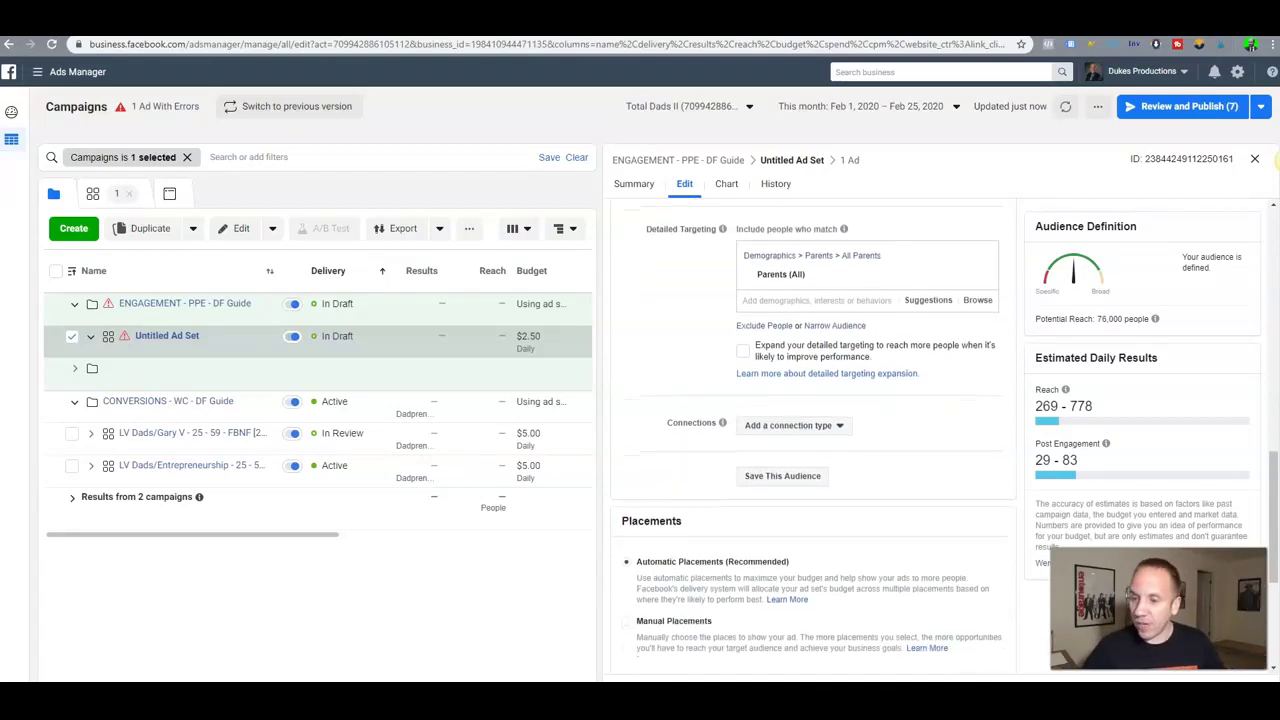
pyautogui.scroll(-2, 812, 439)
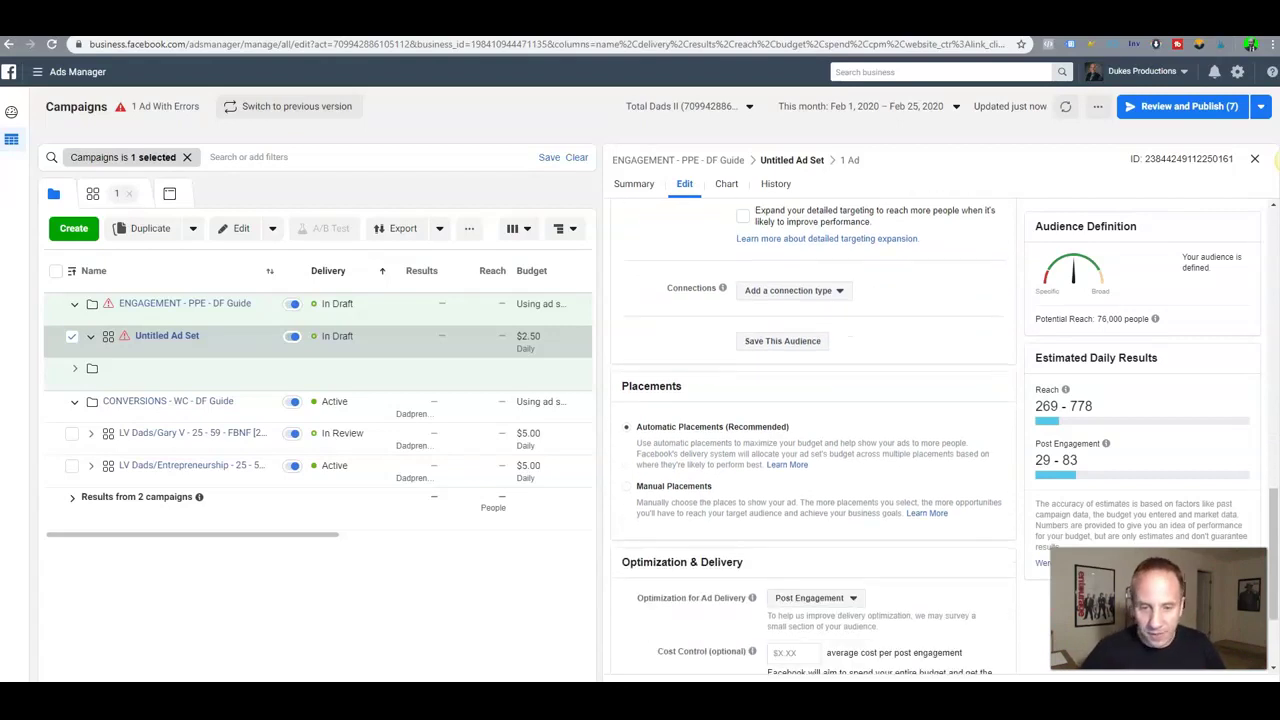
pyautogui.click(627, 487)
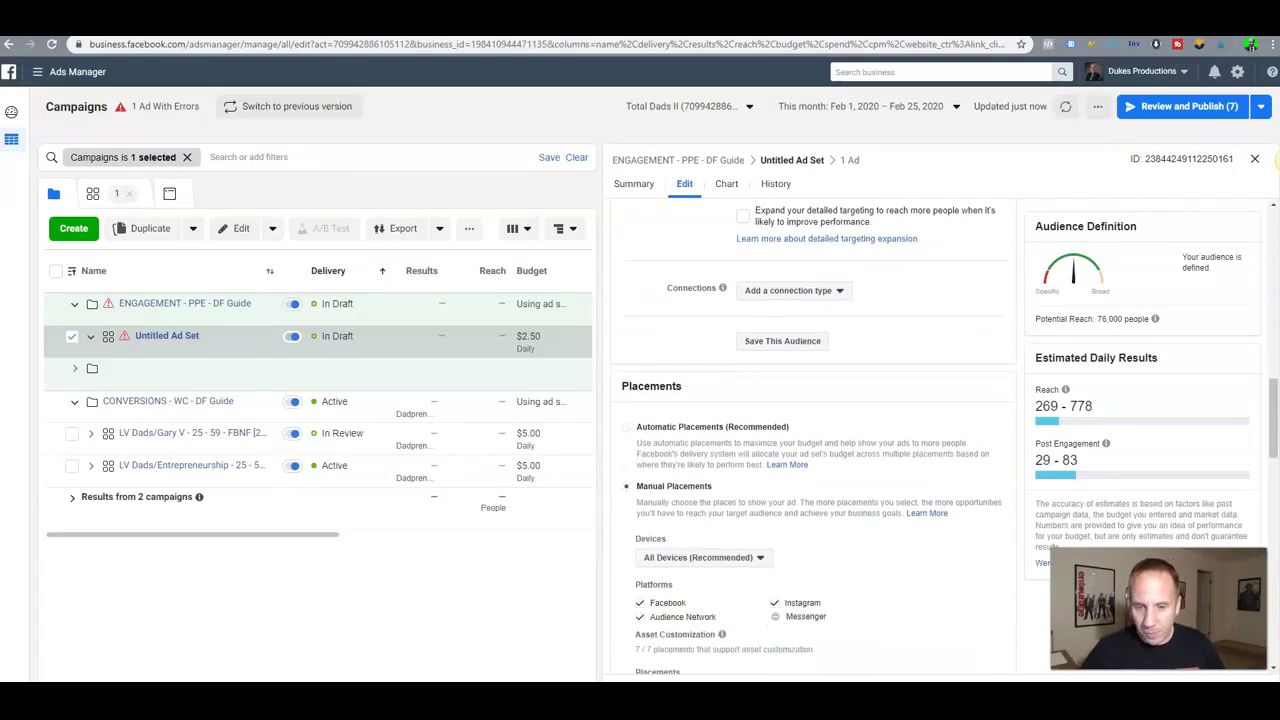
pyautogui.scroll(-3, 627, 487)
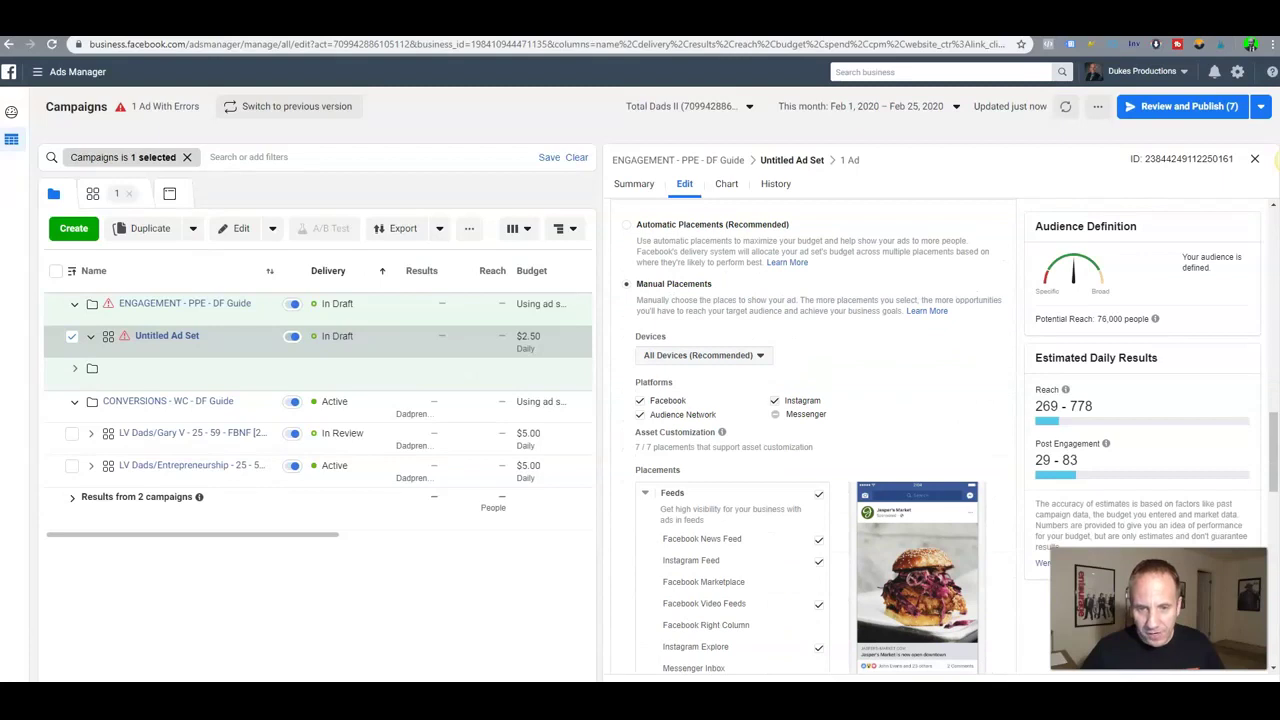
pyautogui.click(775, 401)
pyautogui.click(640, 415)
# Exclude the Facebook Video Feeds, In-Stream and In-Article placements, leaving only Facebook News Feed selected.
pyautogui.scroll(-3, 640, 415)
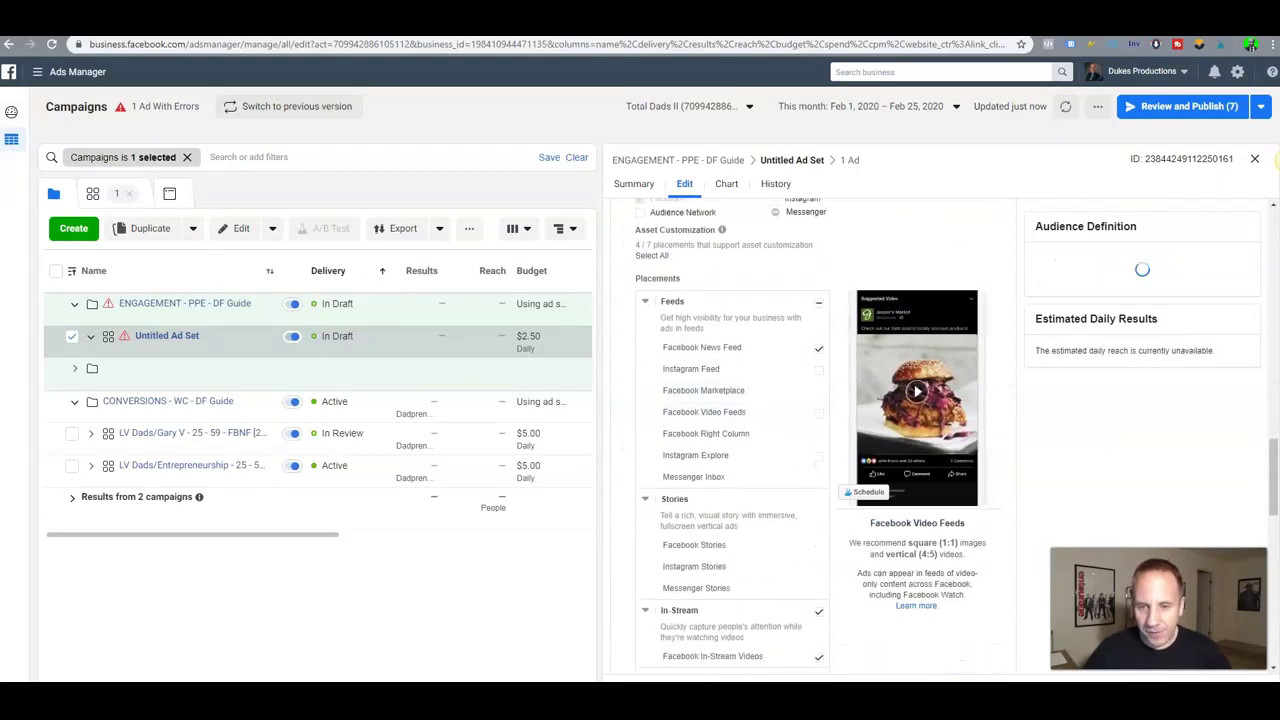
pyautogui.scroll(-3, 730, 410)
pyautogui.click(819, 409)
pyautogui.scroll(-3, 819, 409)
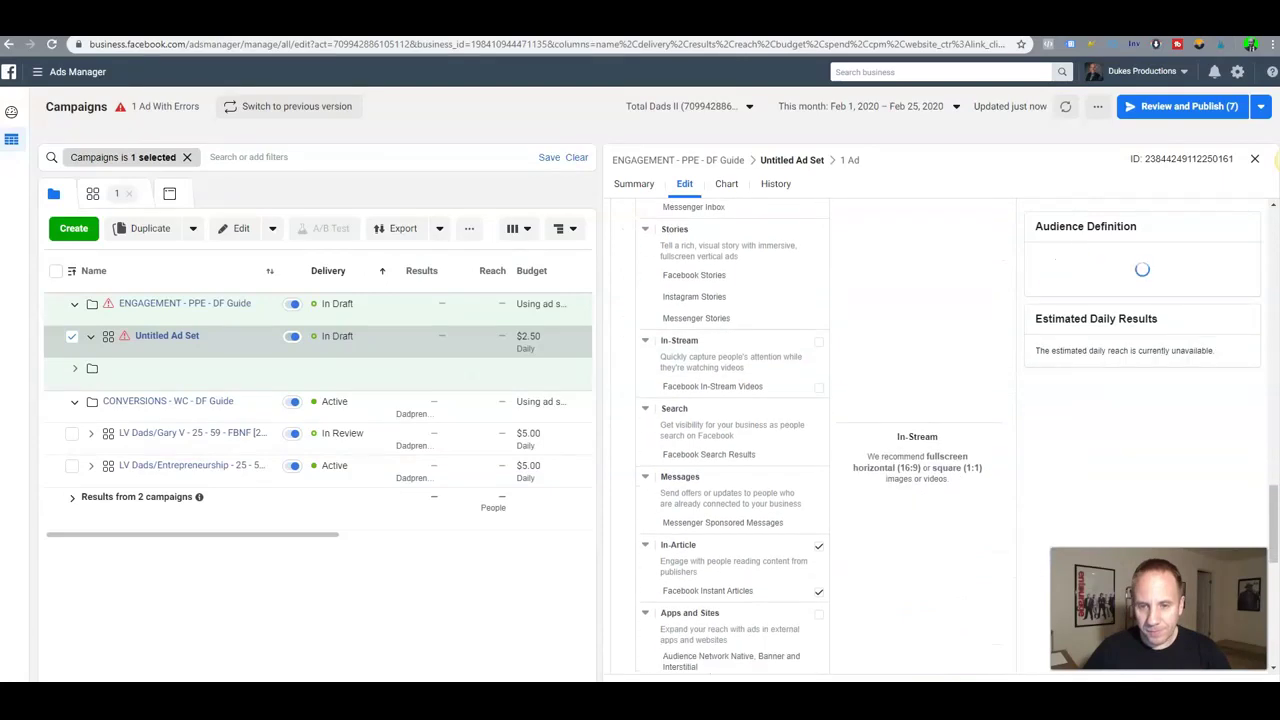
pyautogui.click(819, 411)
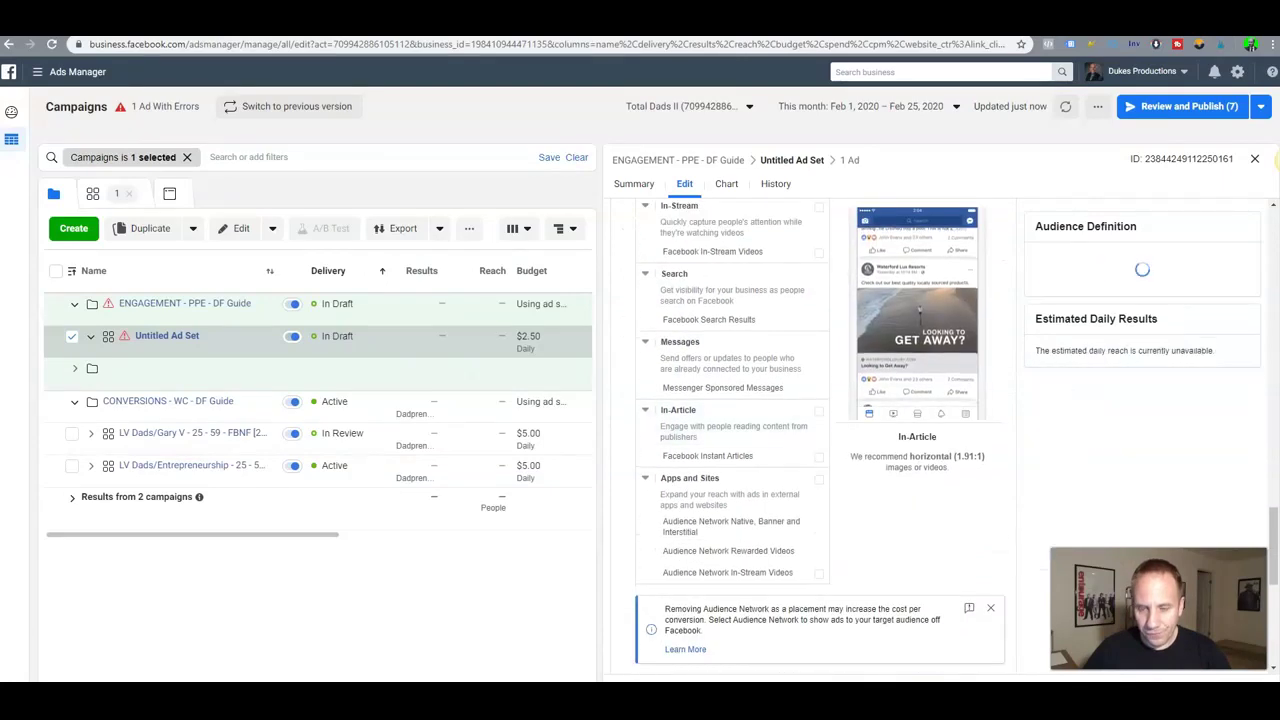
pyautogui.scroll(-7, 819, 411)
# Rename the ad set to "LV Dads - 25 - 59 - FBNF [2/25/20]".
pyautogui.scroll(8, 819, 411)
pyautogui.scroll(15, 810, 440)
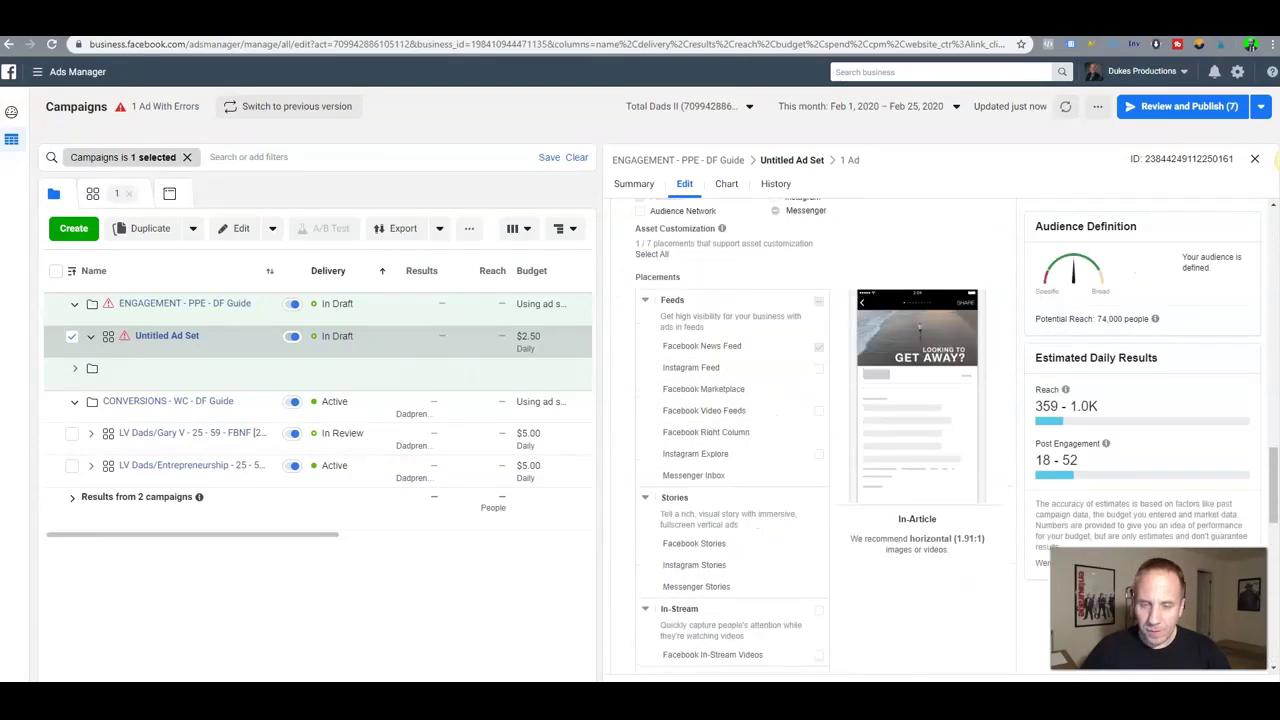
pyautogui.tripleClick(734, 227)
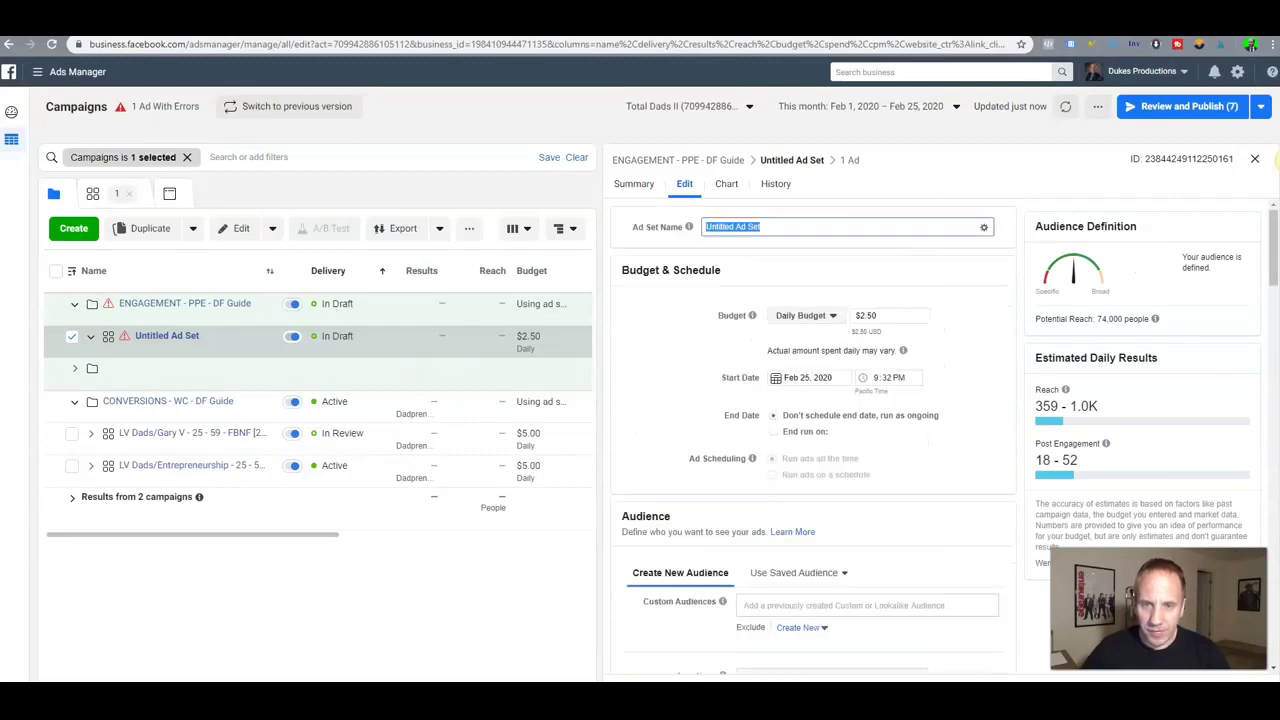
pyautogui.write('LV Da')
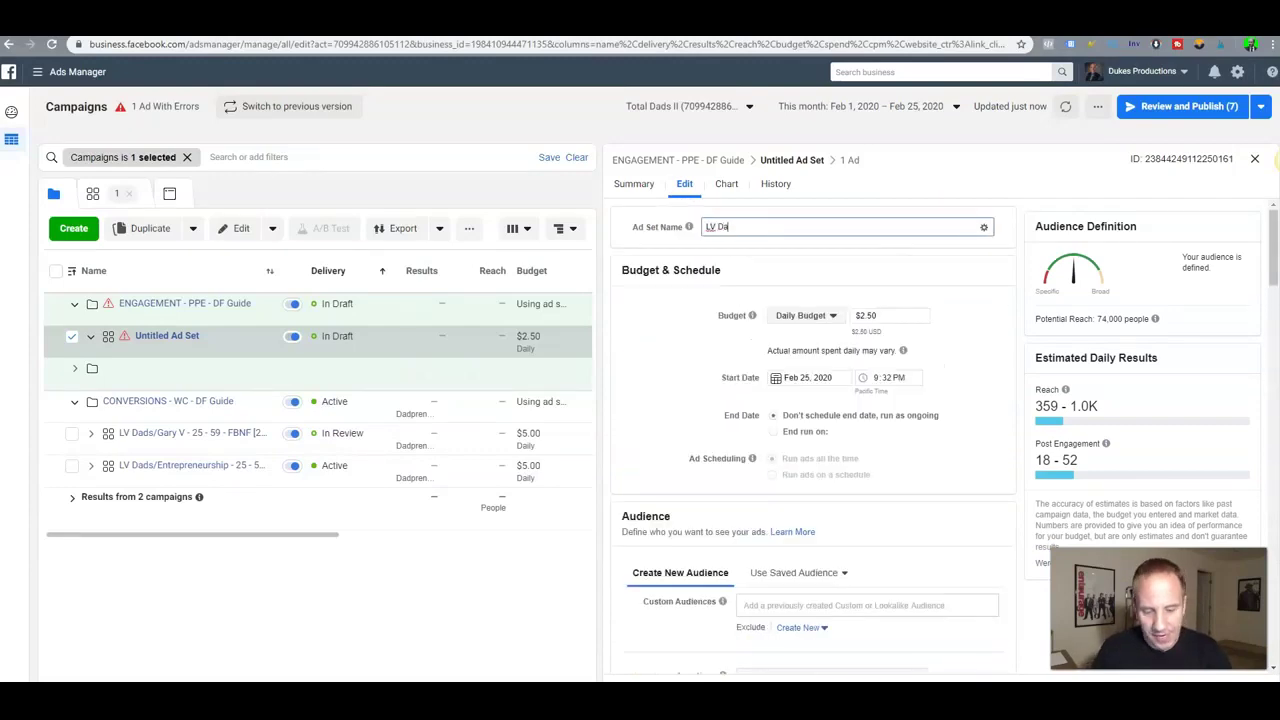
pyautogui.write('ds - 25 ')
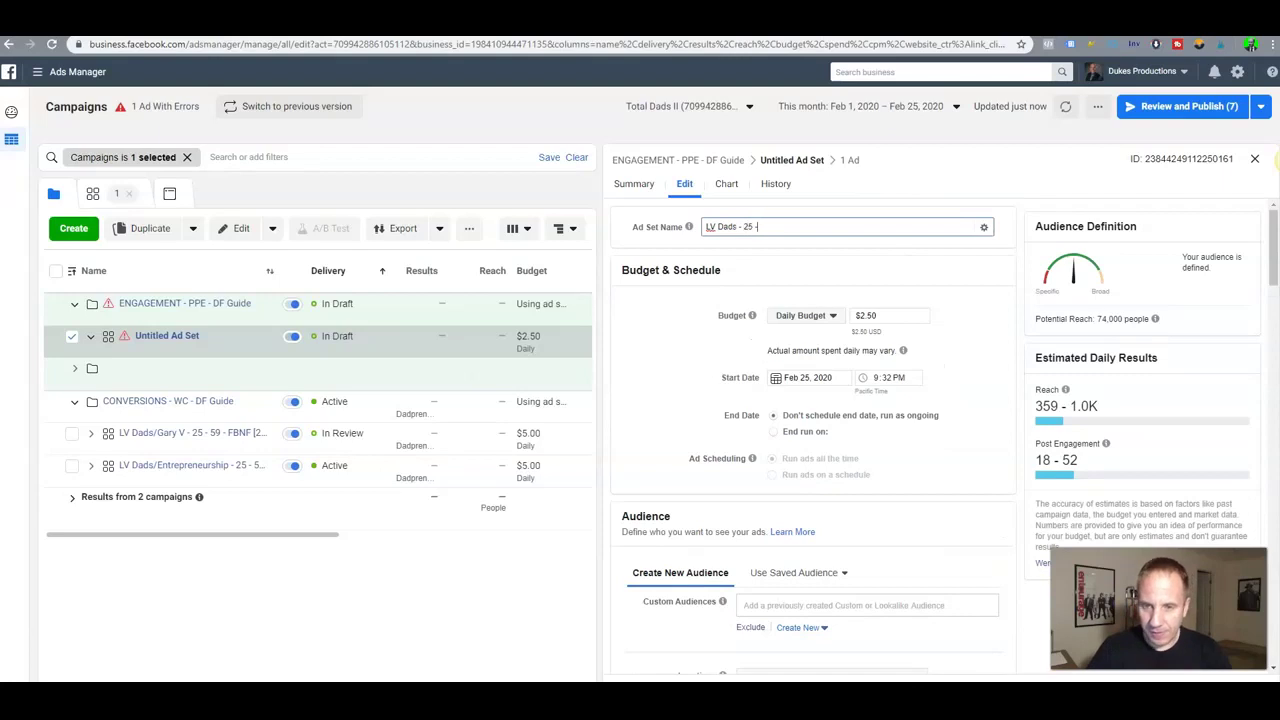
pyautogui.write('- 59 - ')
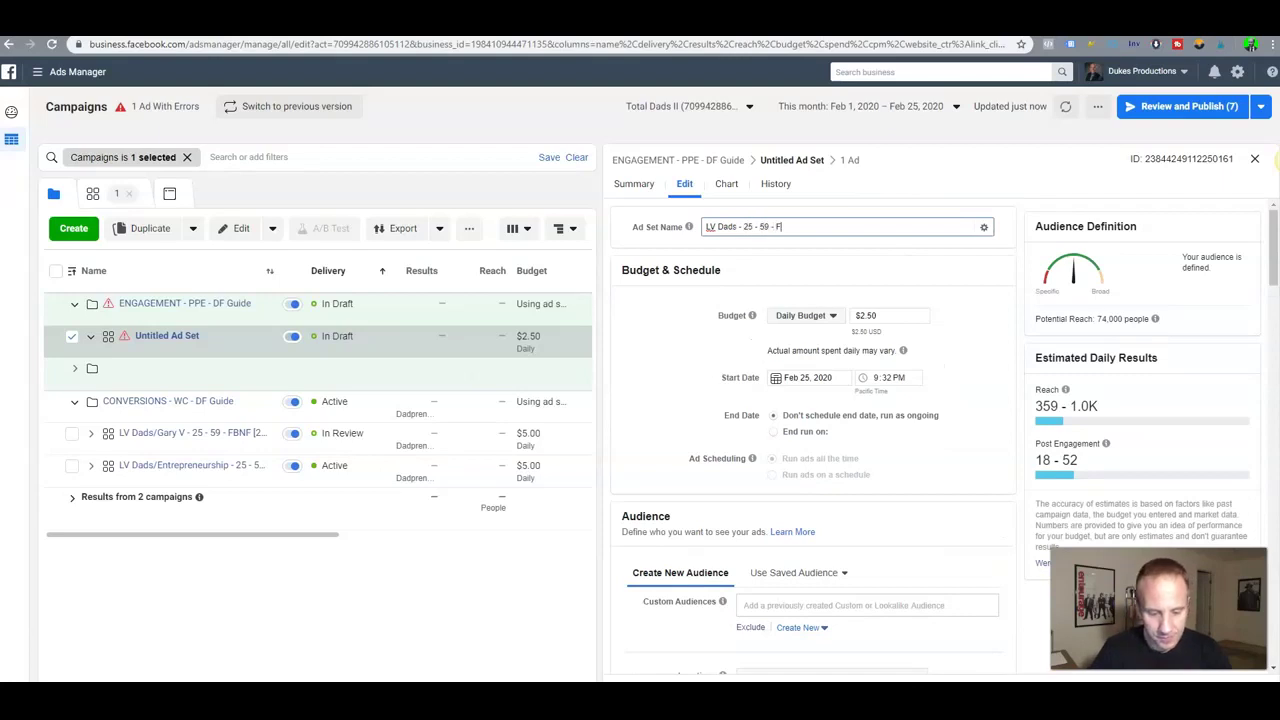
pyautogui.write('FBNF')
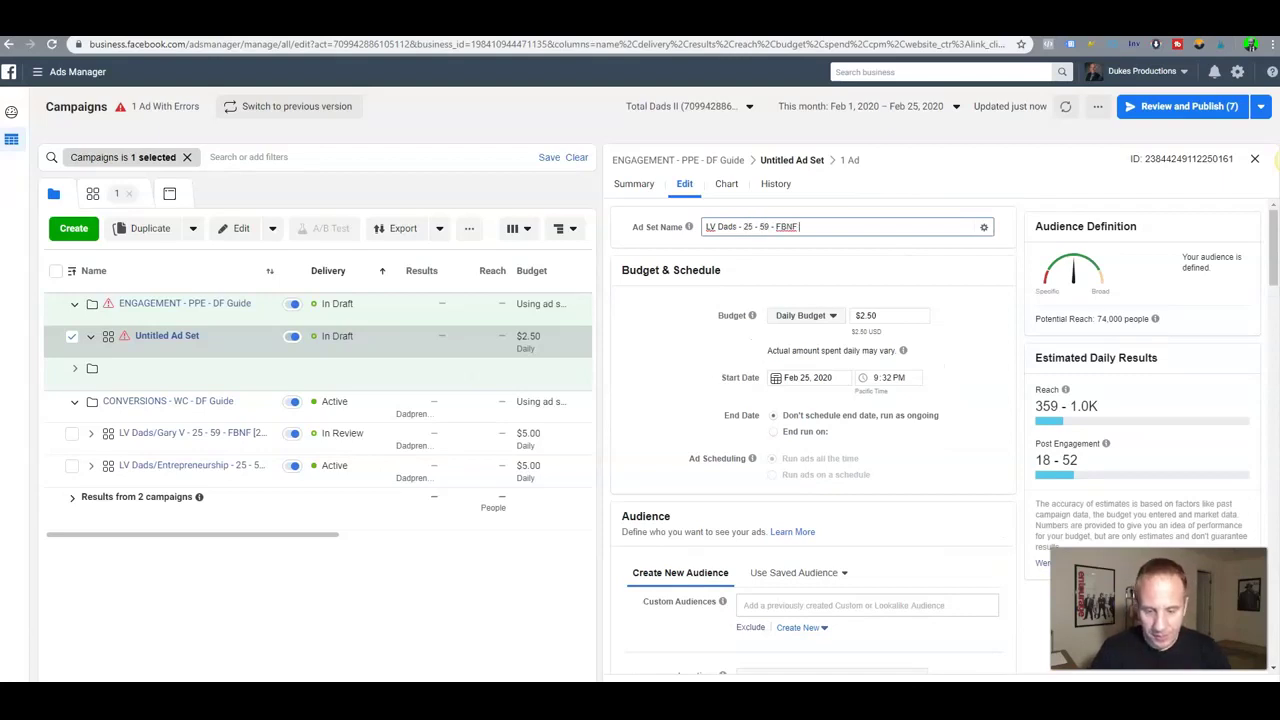
pyautogui.write(' (2/25/')
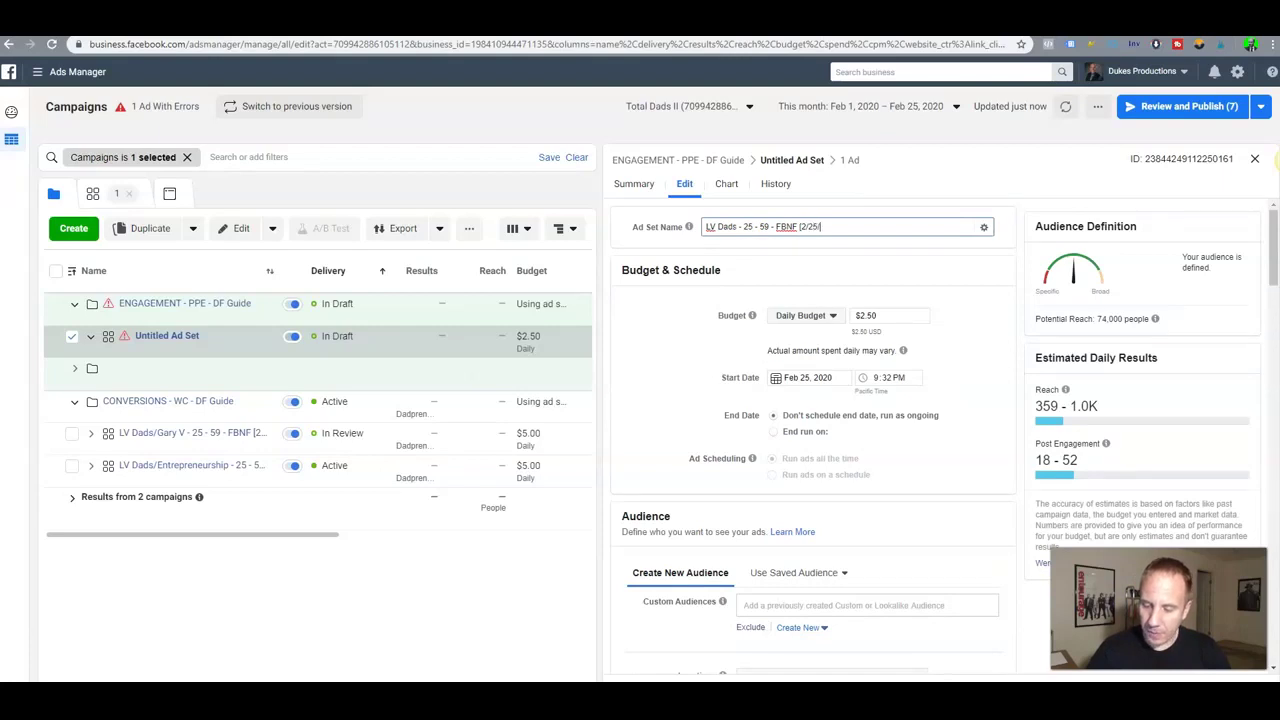
pyautogui.write('20]')
pyautogui.press('Tab')
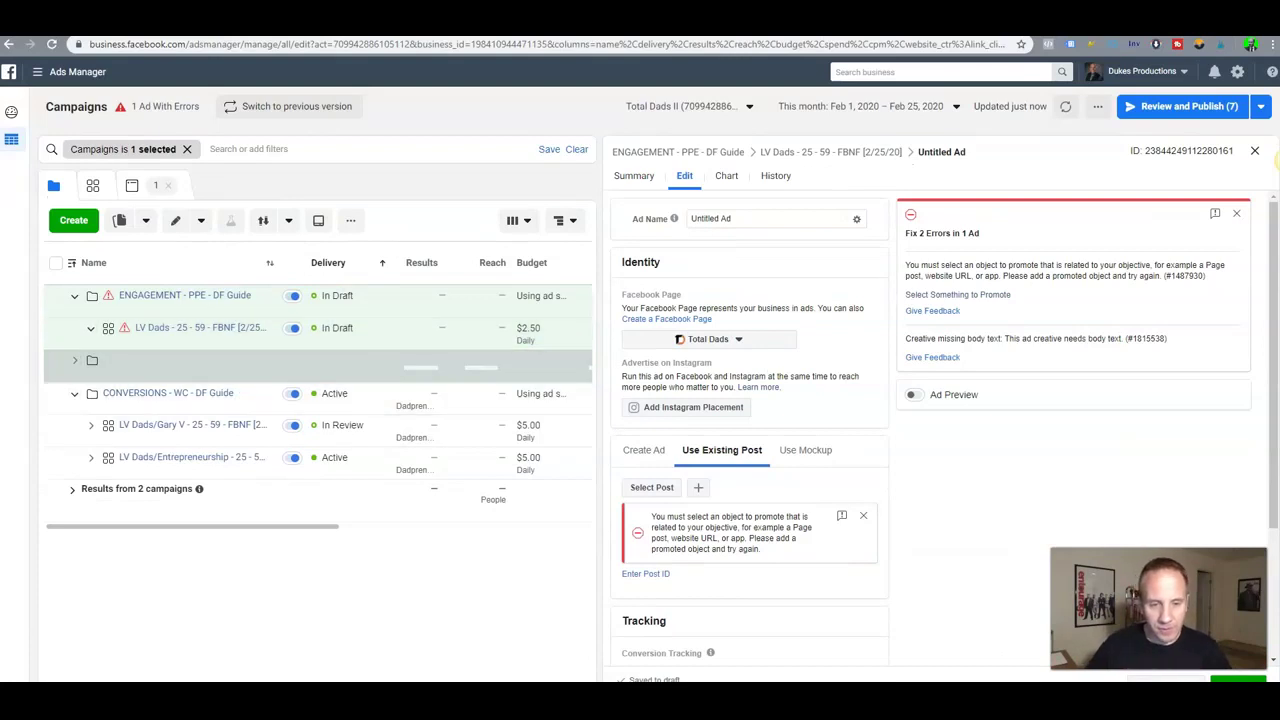
# Switch to Notepad and copy the whole Yellow BG line, including its post ID.
pyautogui.hotkey('alt', 'Tab')
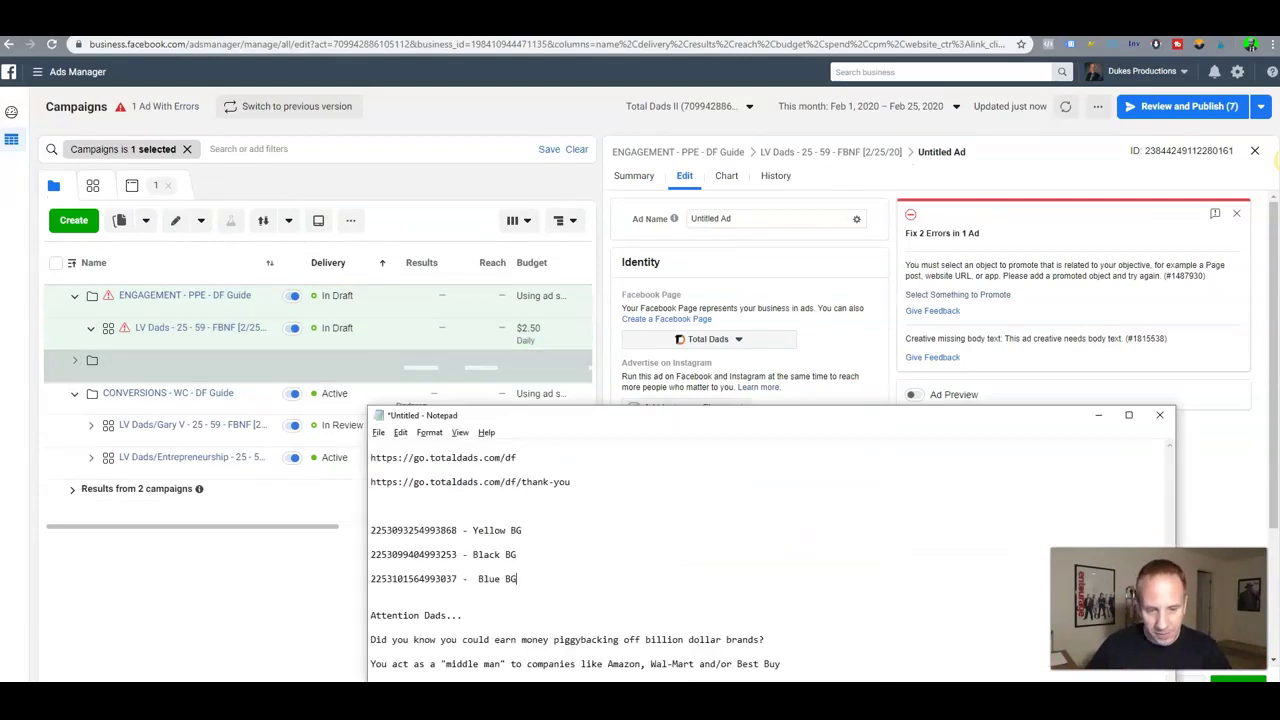
pyautogui.hotkey('shift', 'Left')
pyautogui.hotkey('shift', 'Left')
pyautogui.hotkey('shift', 'Left')
pyautogui.hotkey('shift', 'Left')
pyautogui.hotkey('shift', 'Left')
pyautogui.hotkey('shift', 'Left')
pyautogui.hotkey('shift', 'Left')
pyautogui.hotkey('shift', 'Left')
pyautogui.hotkey('shift', 'Left')
pyautogui.hotkey('shift', 'Left')
pyautogui.hotkey('shift', 'Left')
pyautogui.hotkey('shift', 'Left')
pyautogui.hotkey('shift', 'Left')
pyautogui.hotkey('shift', 'Left')
pyautogui.hotkey('shift', 'Left')
pyautogui.hotkey('shift', 'Left')
pyautogui.hotkey('shift', 'Left')
pyautogui.hotkey('shift', 'Left')
pyautogui.hotkey('shift', 'Left')
pyautogui.hotkey('shift', 'Left')
pyautogui.hotkey('ctrl', 'c')
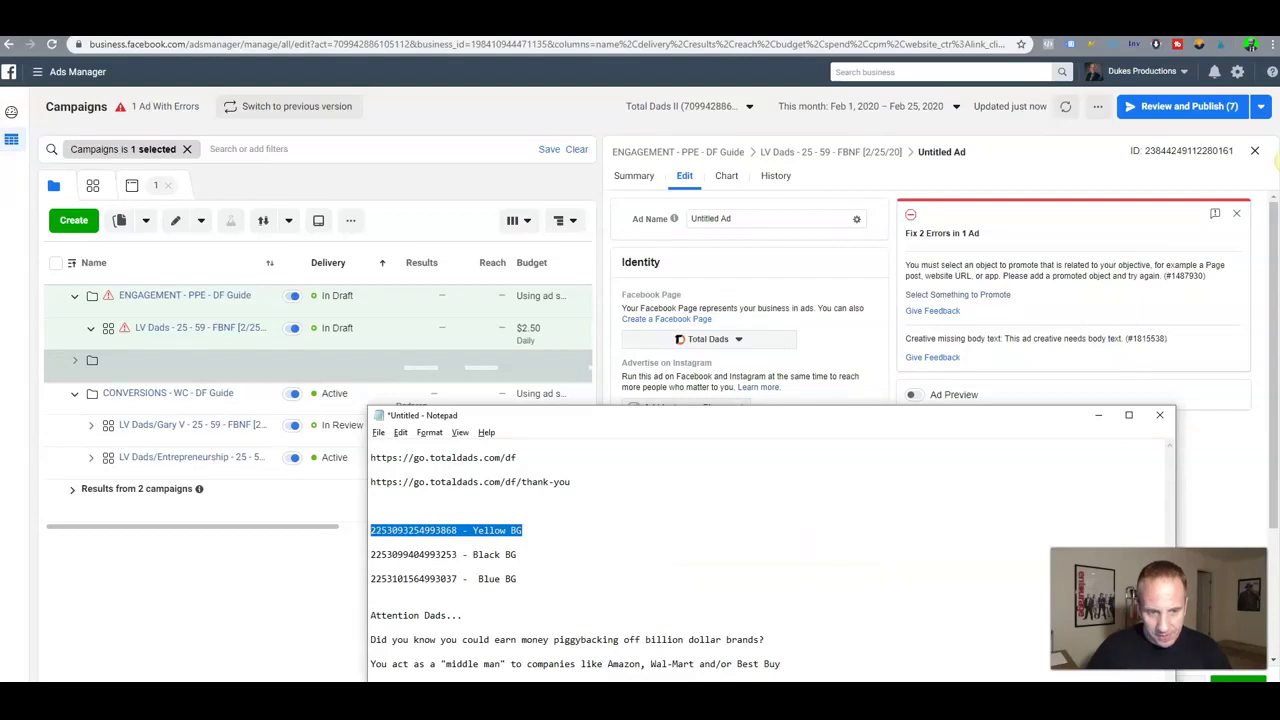
# Switch back to Ads Manager and replace the untitled ad's name with the copied post ID and Yellow BG label.
pyautogui.hotkey('alt', 'Tab')
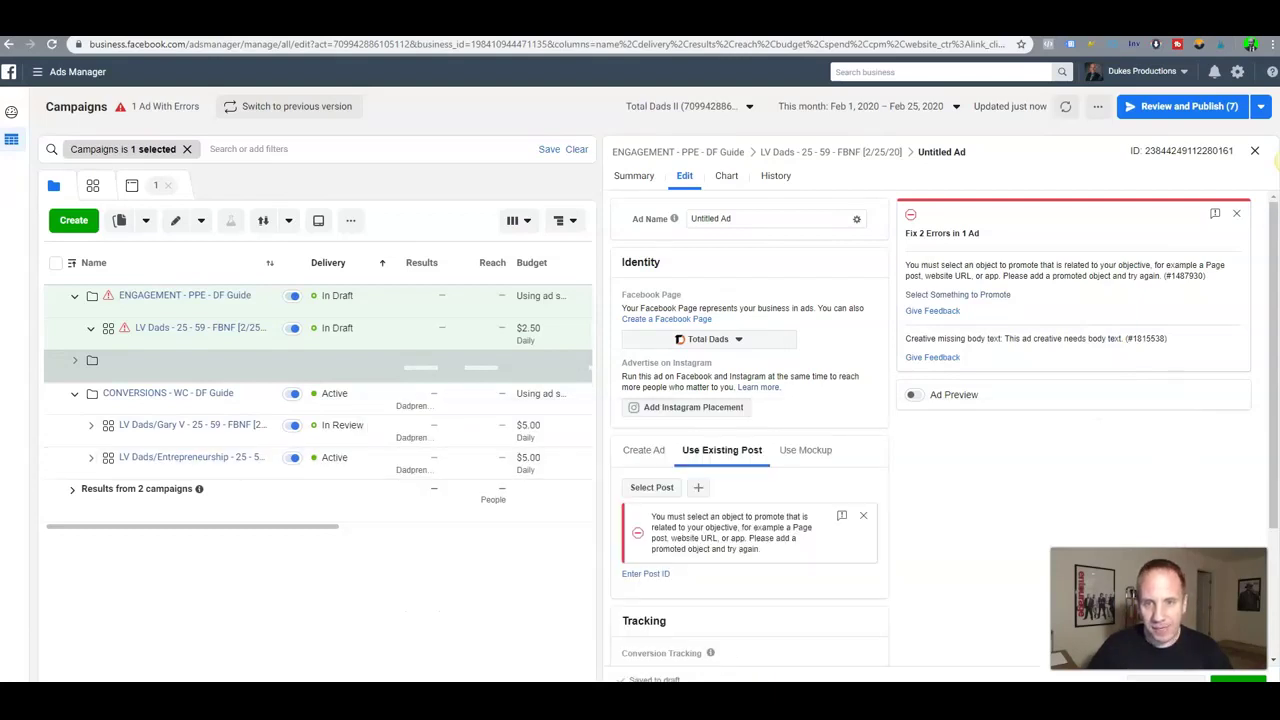
pyautogui.hotkey('ctrl', 'a')
pyautogui.hotkey('ctrl', 'v')
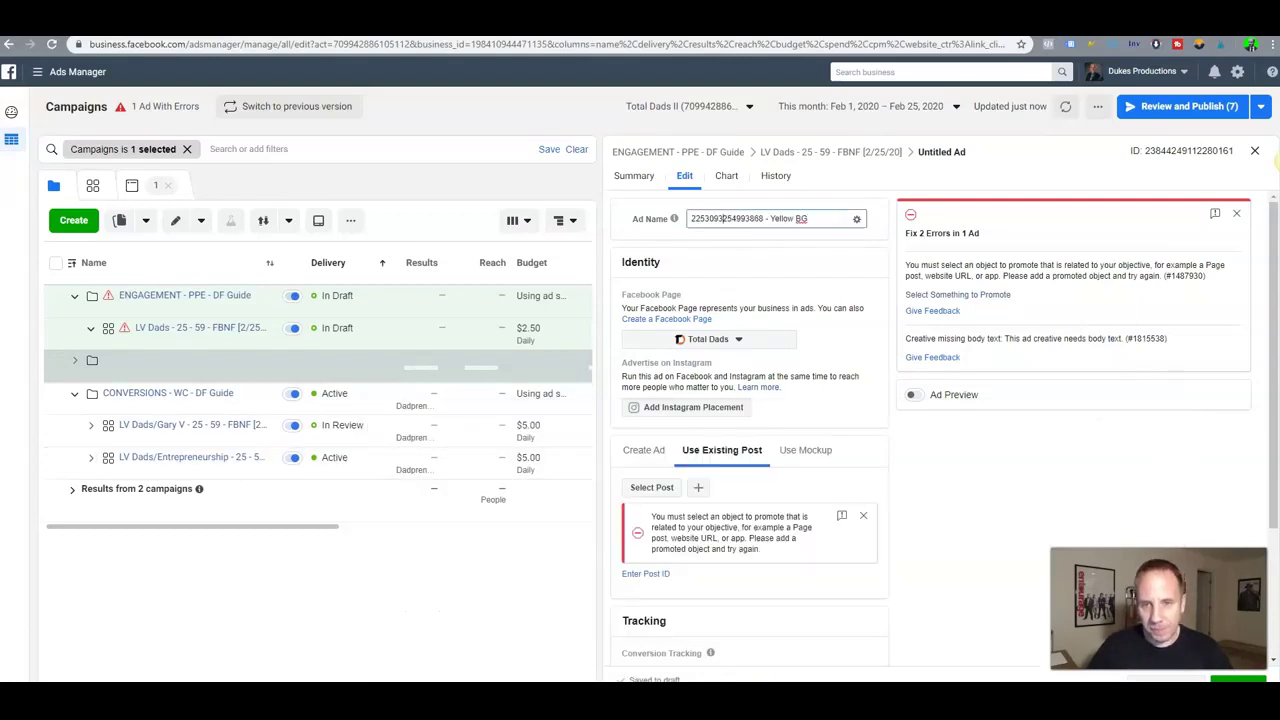
# Try to attach the Yellow BG post to the ad by submitting the post ID copied from the ad name.
pyautogui.doubleClick(723, 218)
pyautogui.hotkey('ctrl', 'c')
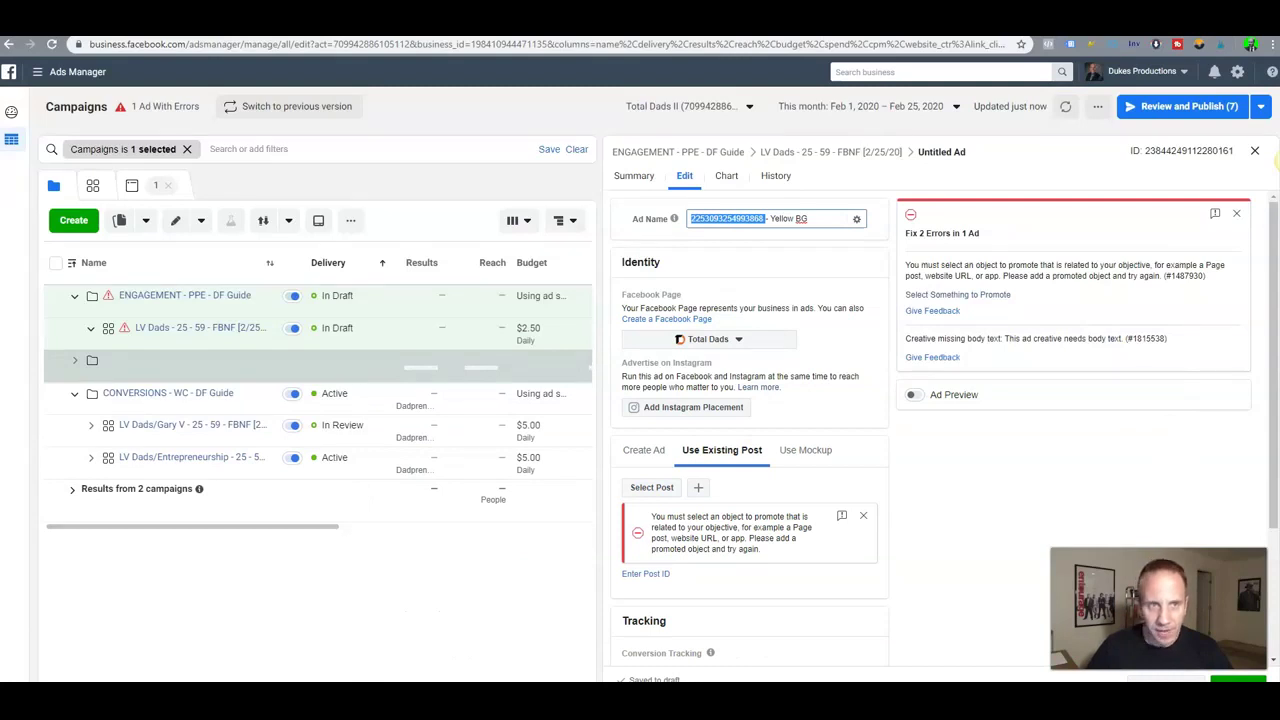
pyautogui.hotkey('ctrl', 'Tab')
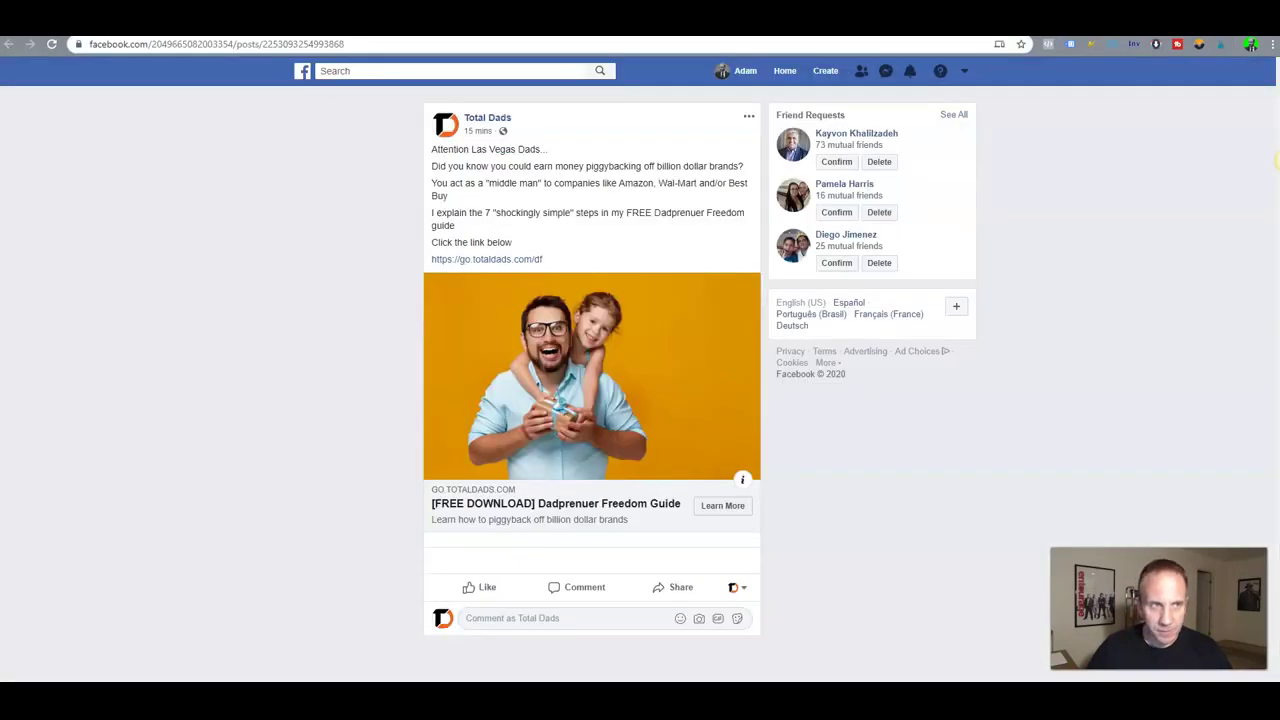
pyautogui.hotkey('ctrl', 'shift', 'Tab')
pyautogui.scroll(-2, 749, 430)
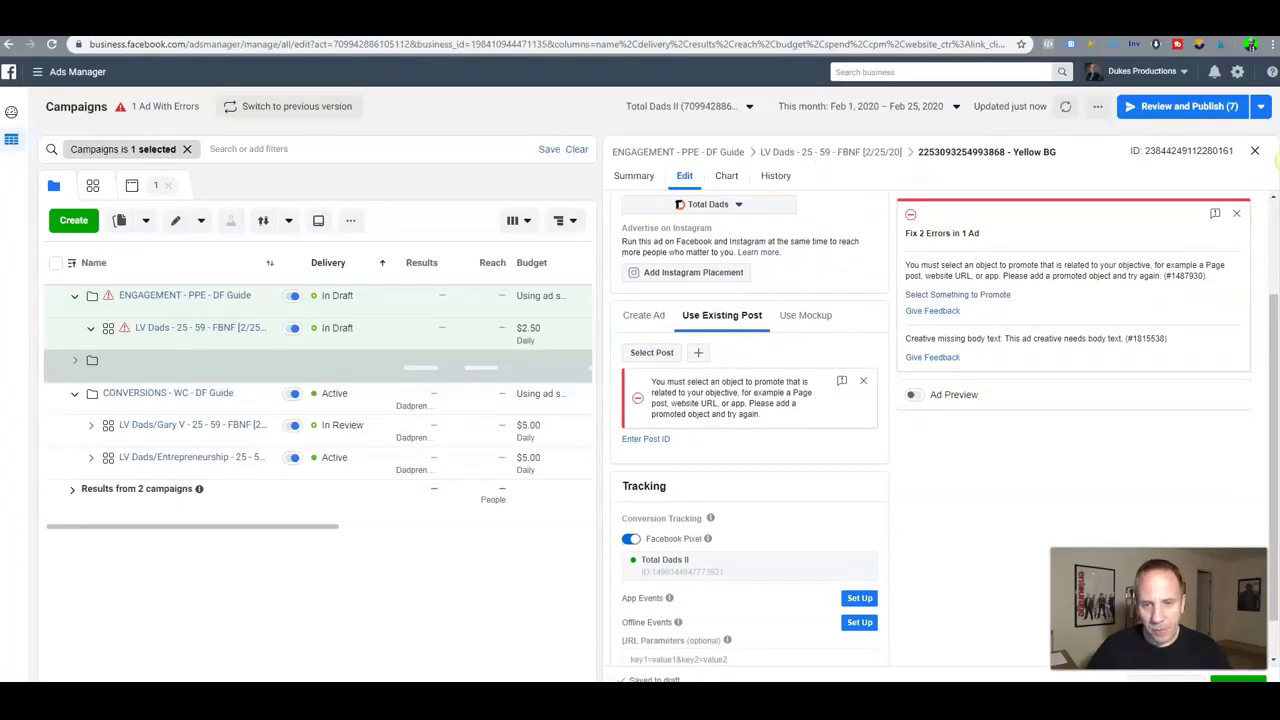
pyautogui.scroll(-1, 645, 390)
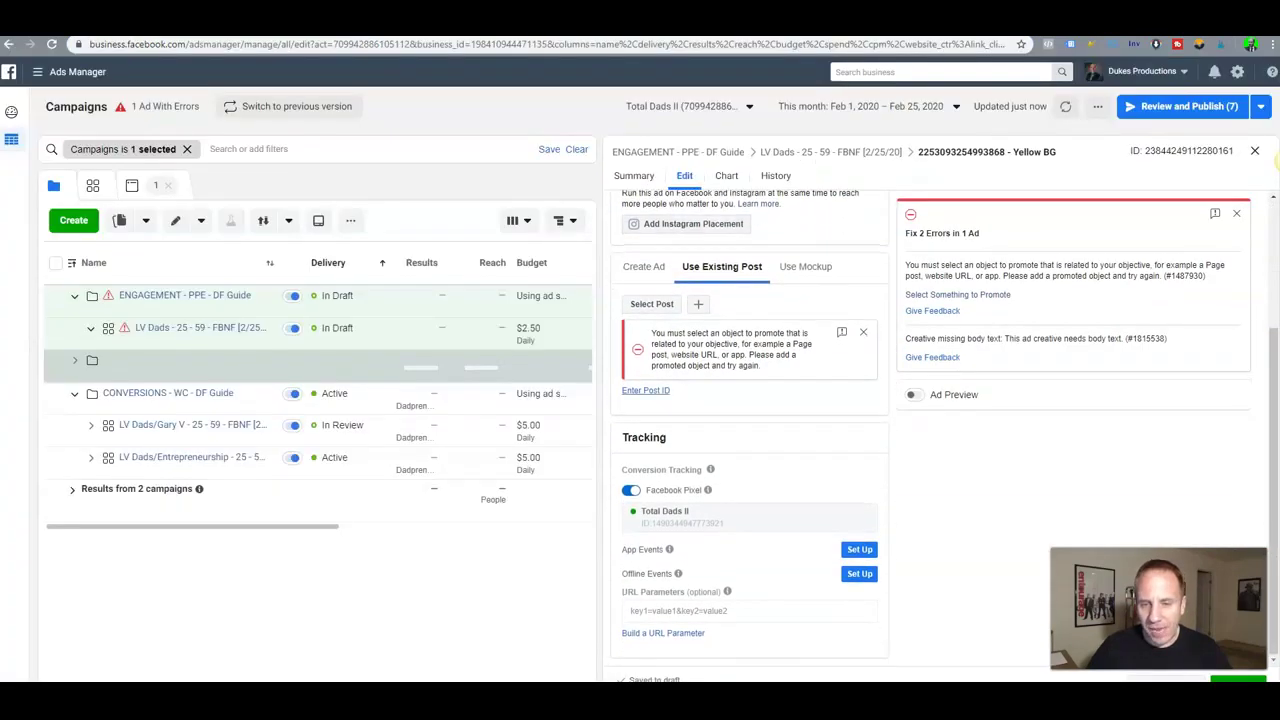
pyautogui.click(645, 390)
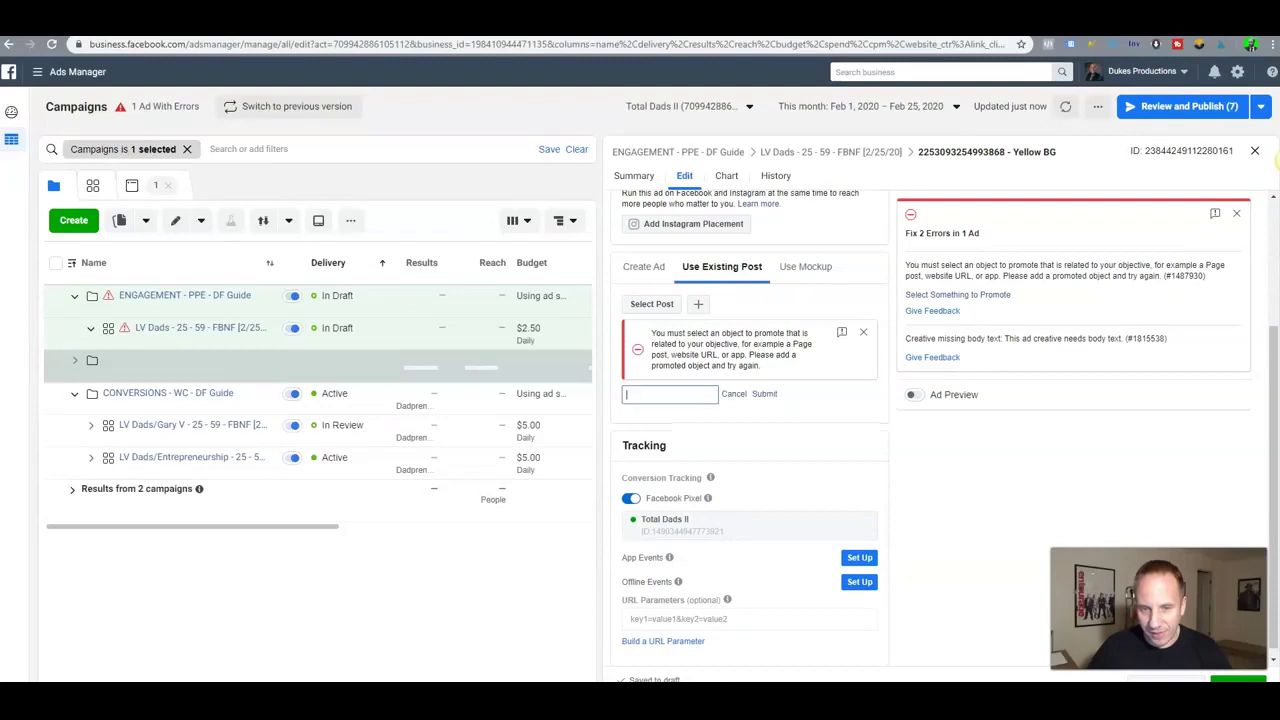
pyautogui.hotkey('ctrl', 'v')
pyautogui.press('Return')
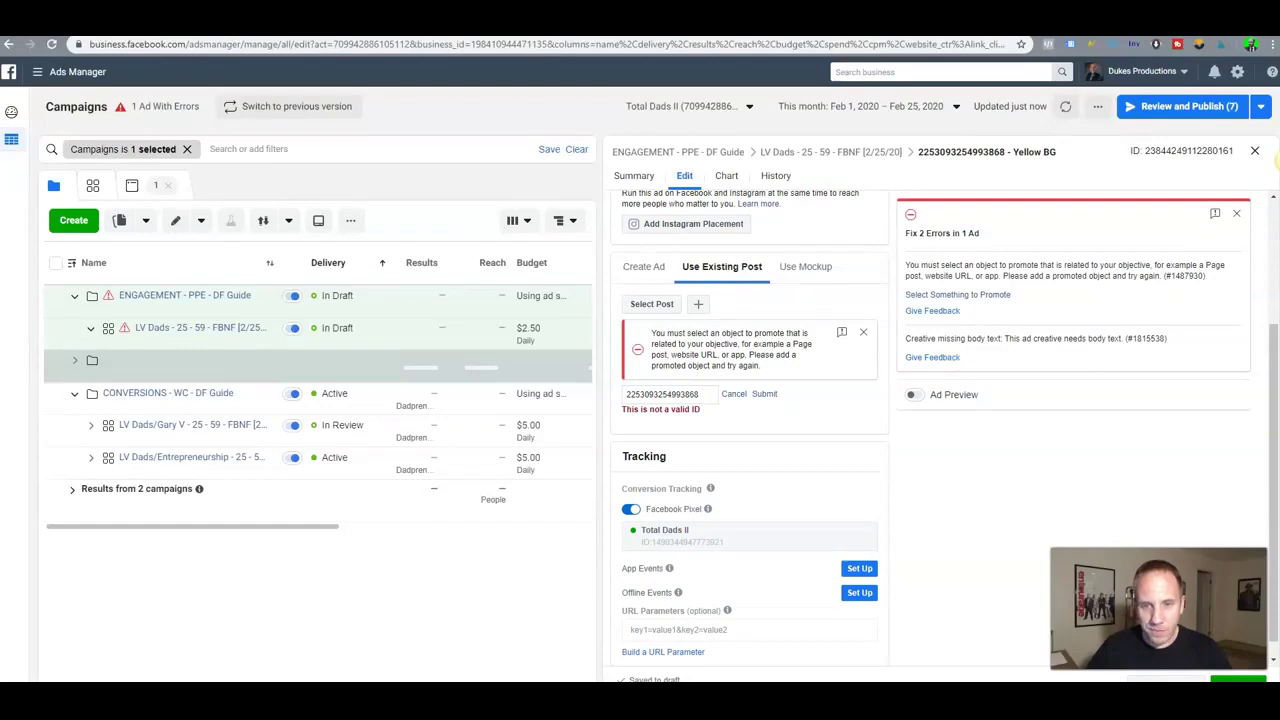
pyautogui.hotkey('ctrl', 'Tab')
pyautogui.doubleClick(293, 44)
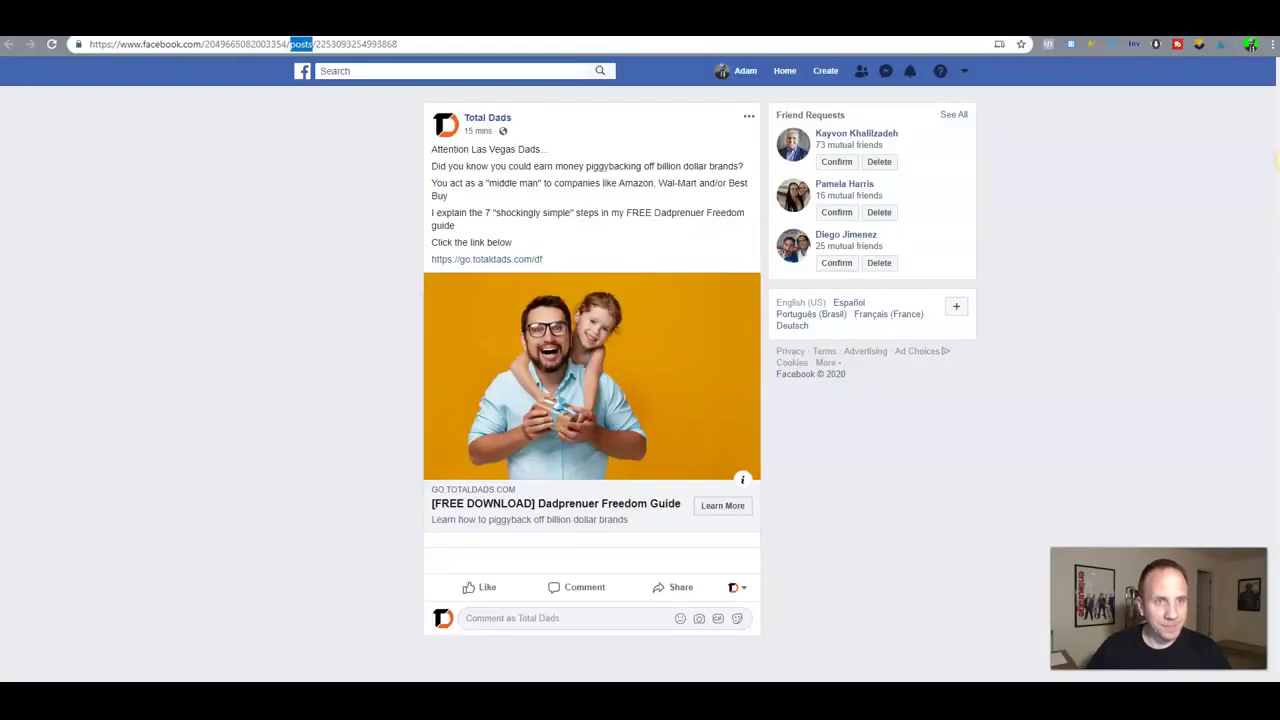
pyautogui.doubleClick(350, 44)
pyautogui.hotkey('ctrl', 'c')
pyautogui.hotkey('ctrl', 'shift', 'Tab')
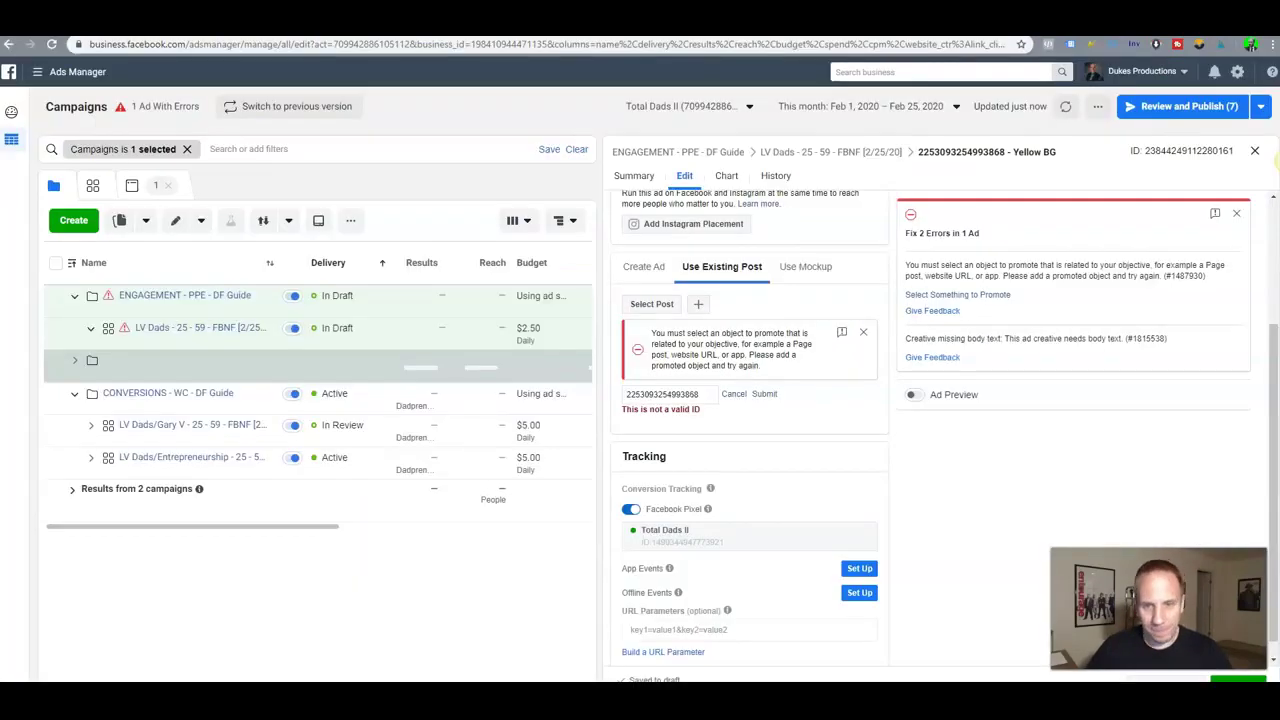
pyautogui.doubleClick(662, 394)
pyautogui.hotkey('ctrl', 'v')
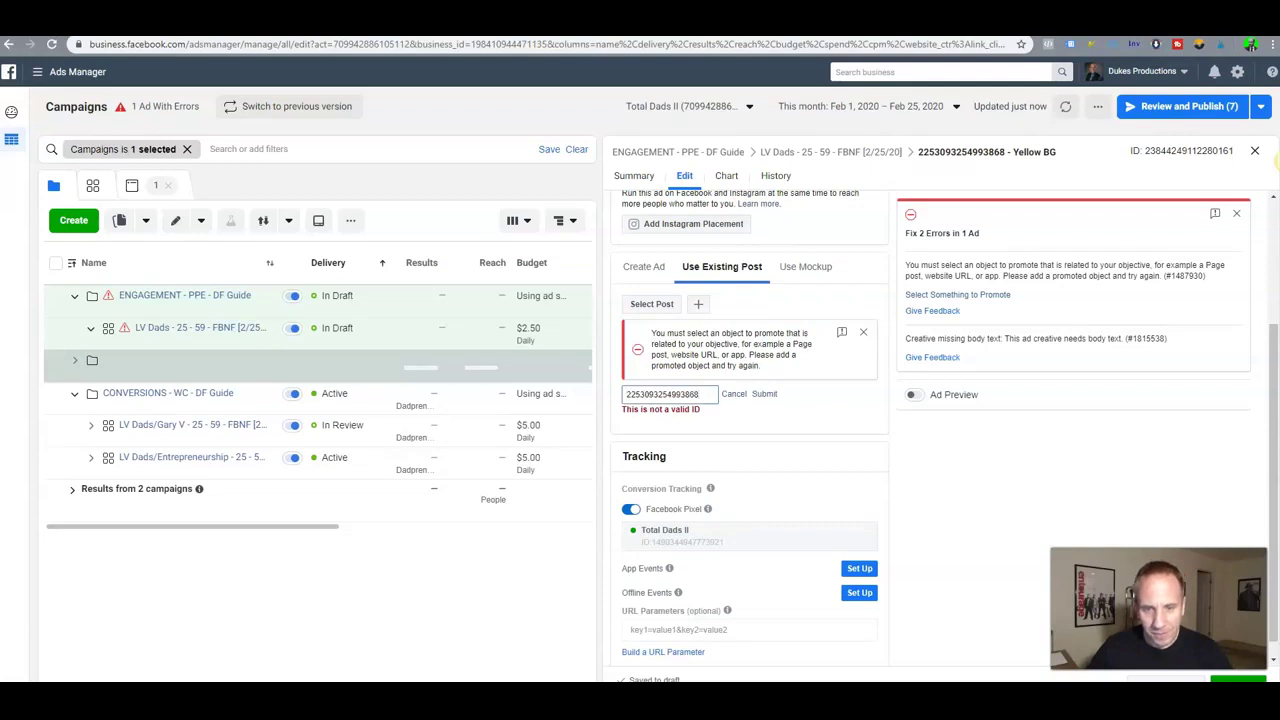
pyautogui.press('Return')
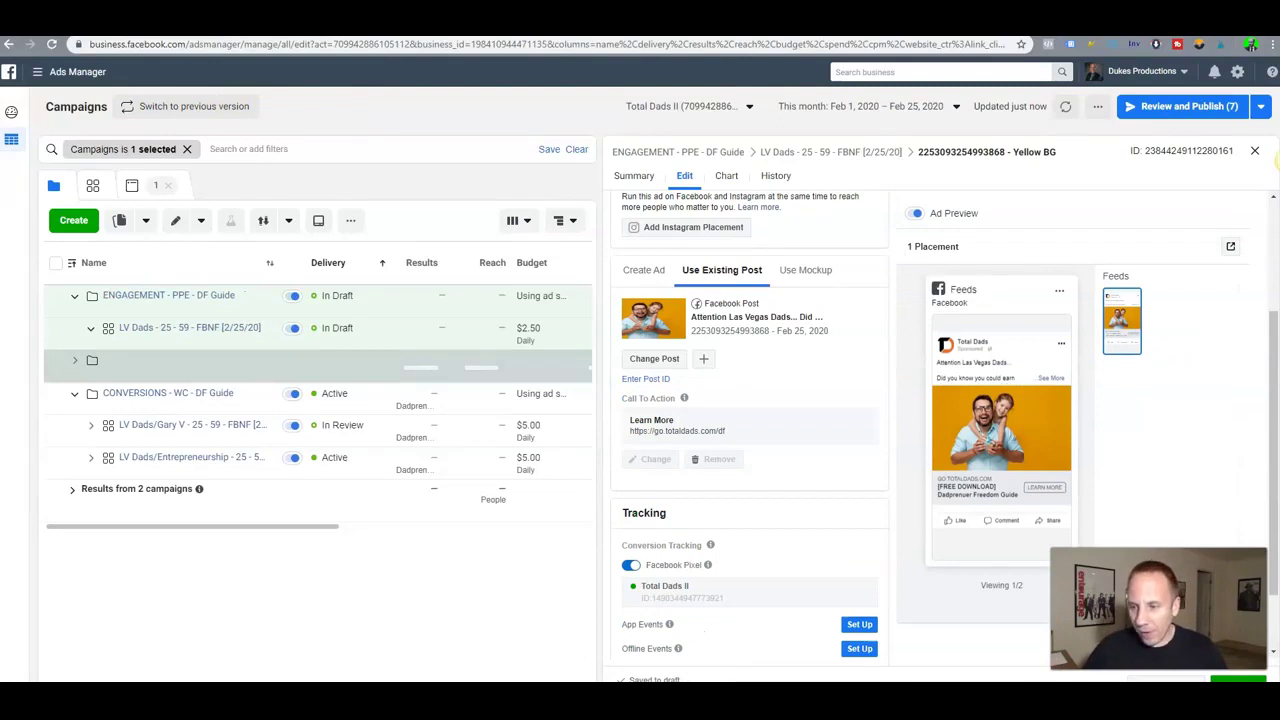
pyautogui.click(1254, 150)
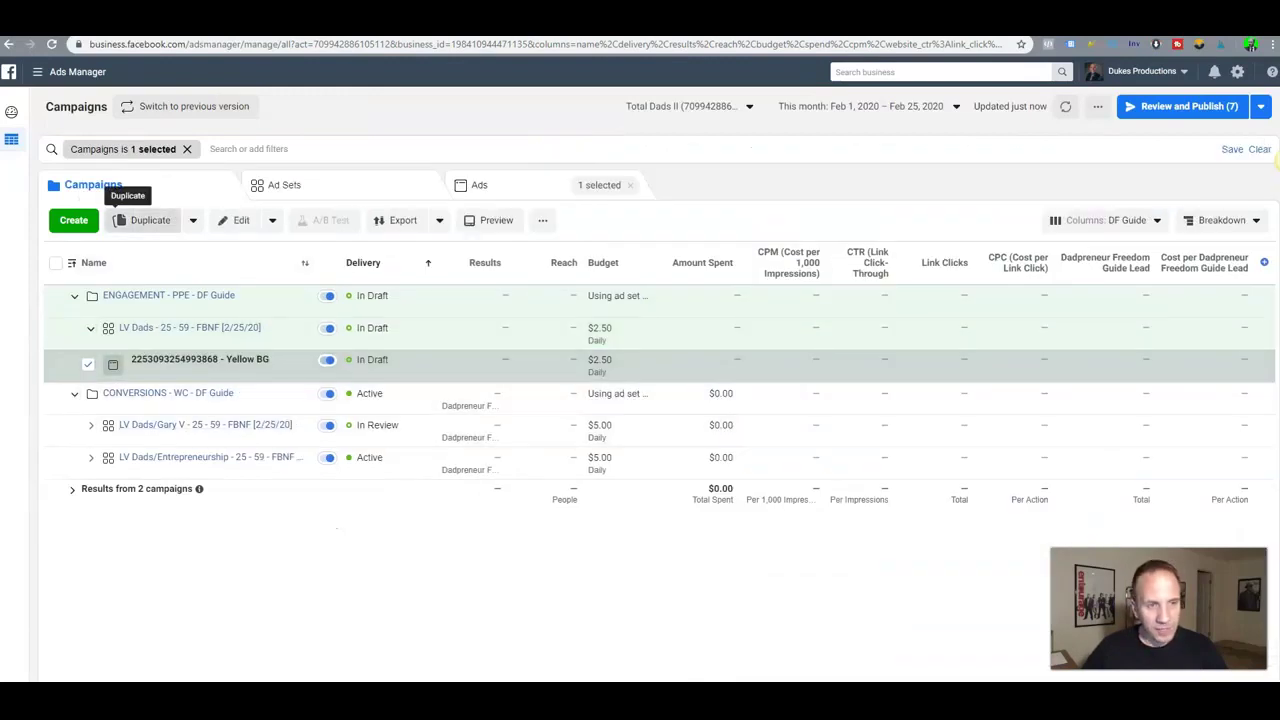
# Duplicate the Yellow BG ad twice within its original campaign.
pyautogui.click(150, 220)
pyautogui.click(481, 363)
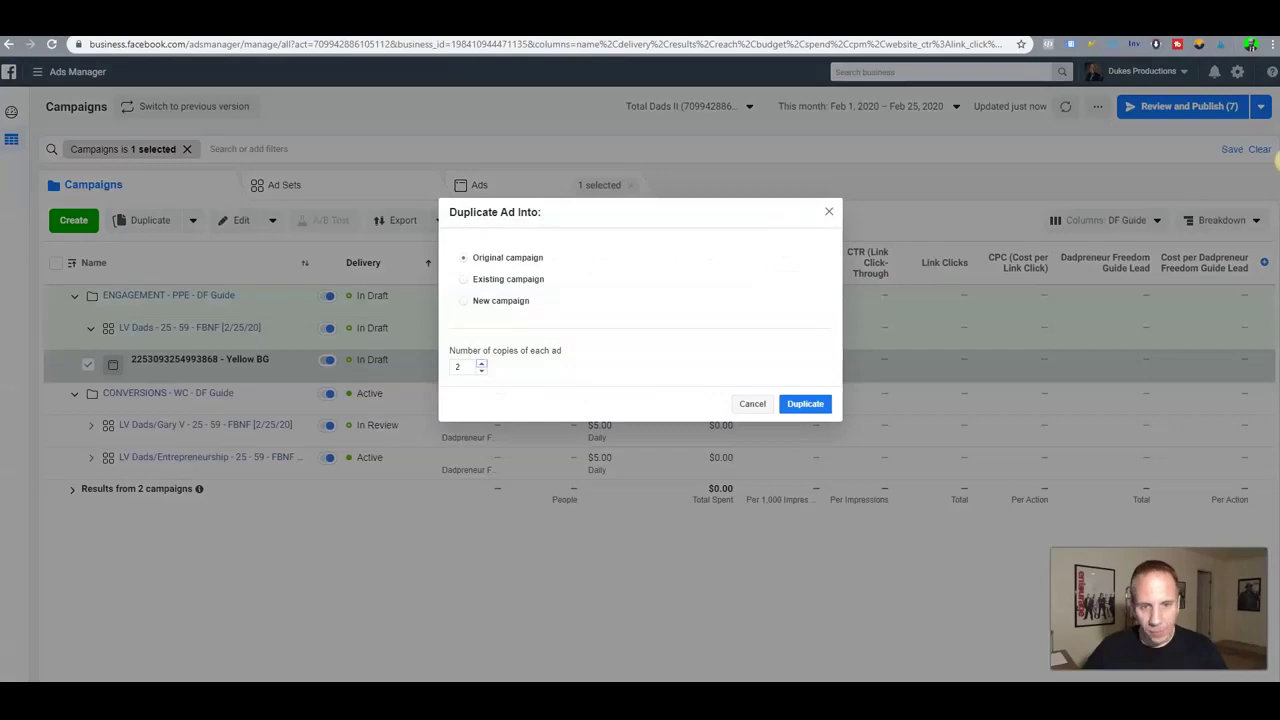
pyautogui.click(805, 403)
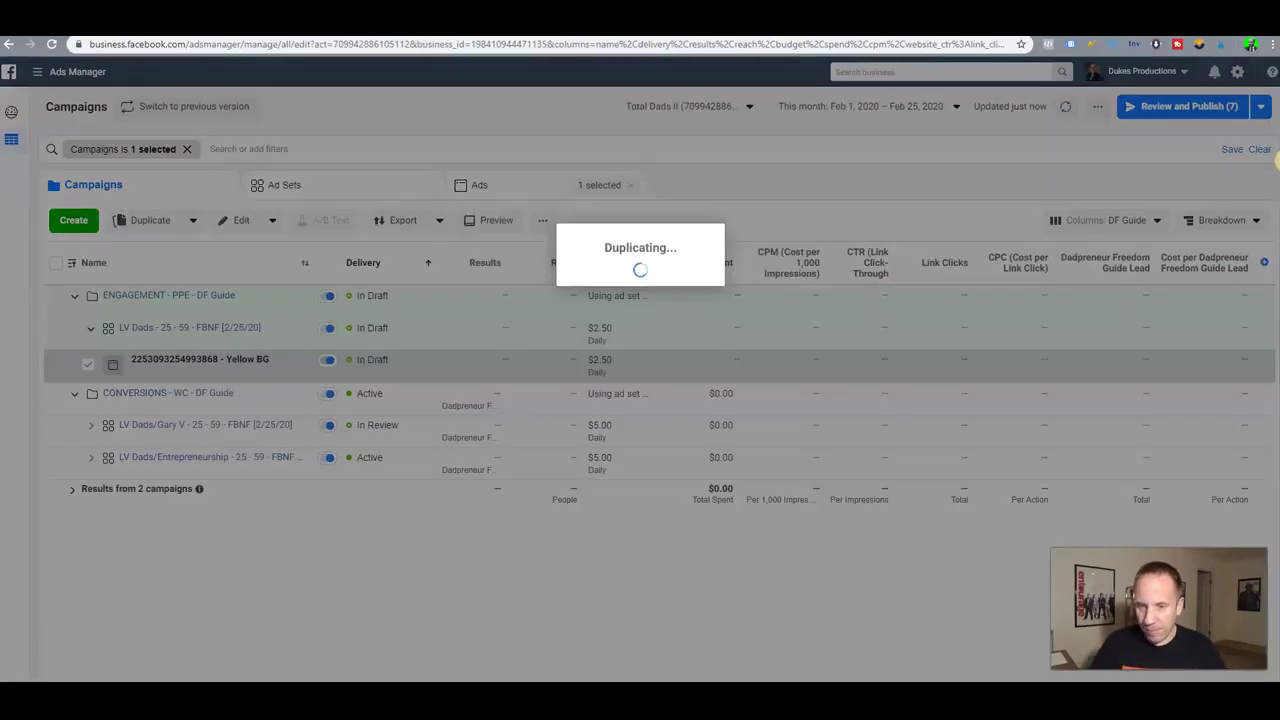
pyautogui.hotkey('alt', 'Tab')
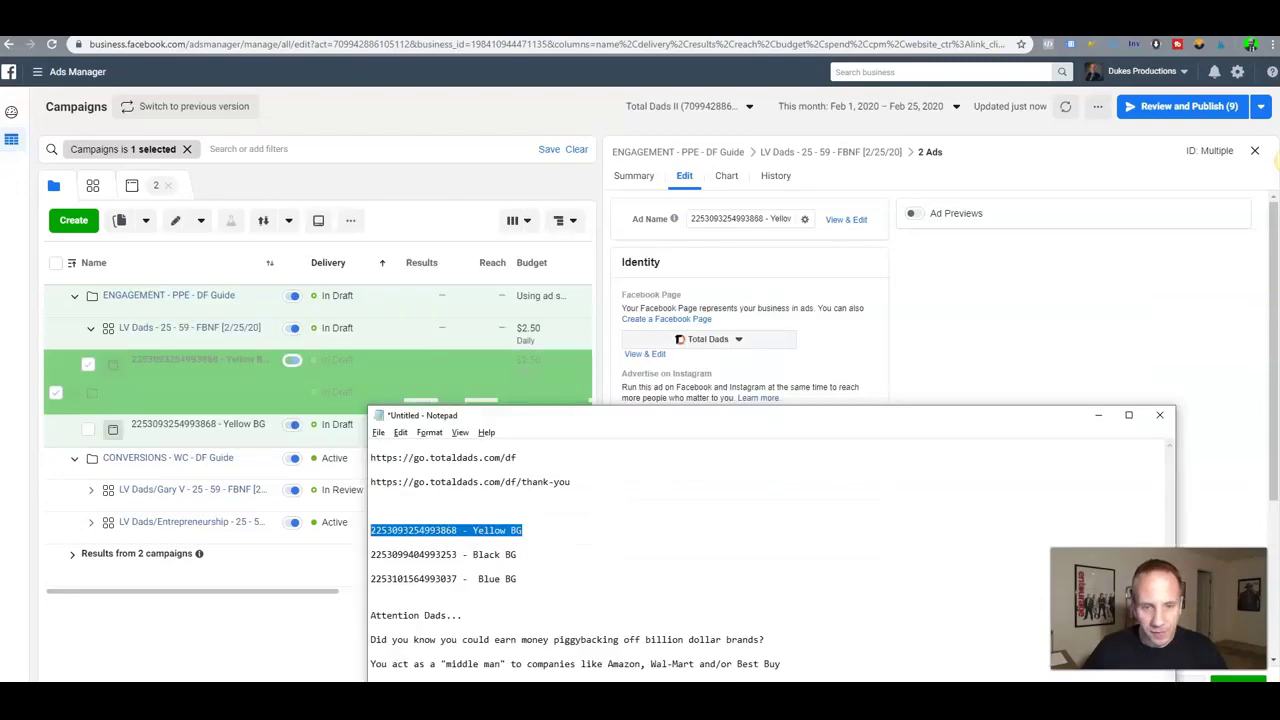
pyautogui.moveTo(517, 554); pyautogui.dragTo(370, 554)
pyautogui.hotkey('ctrl', 'c')
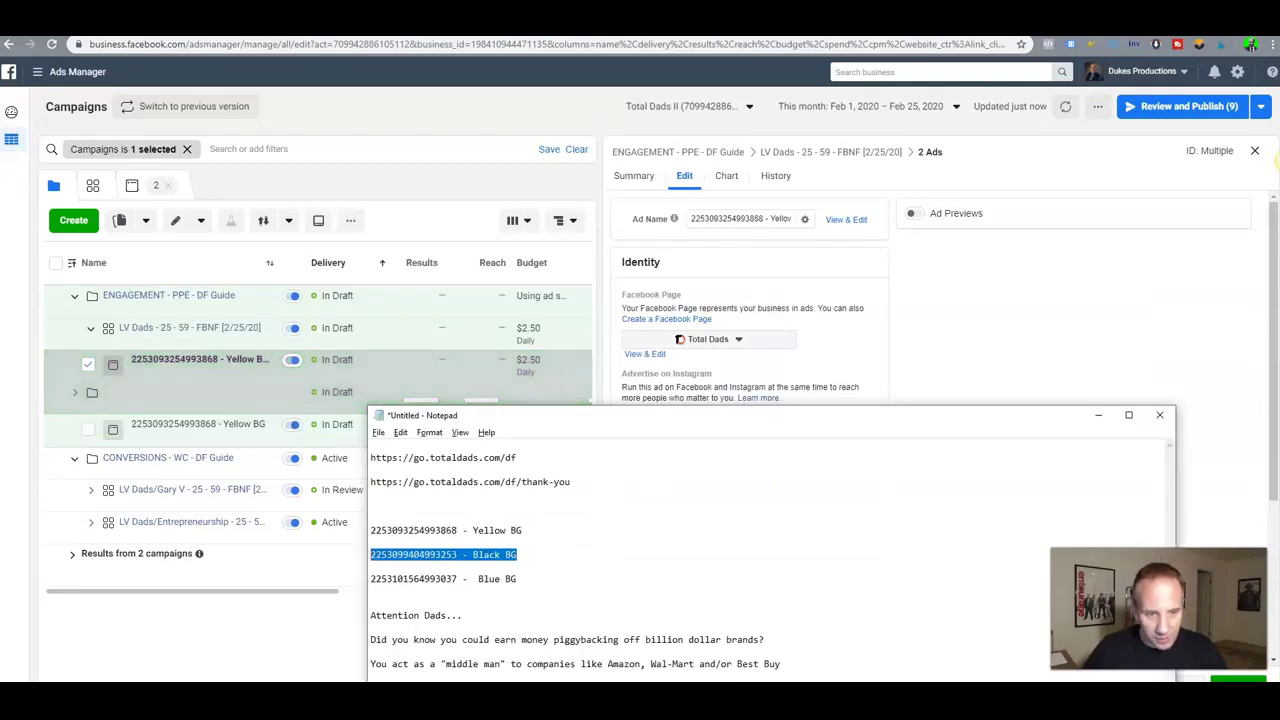
pyautogui.hotkey('alt', 'Tab')
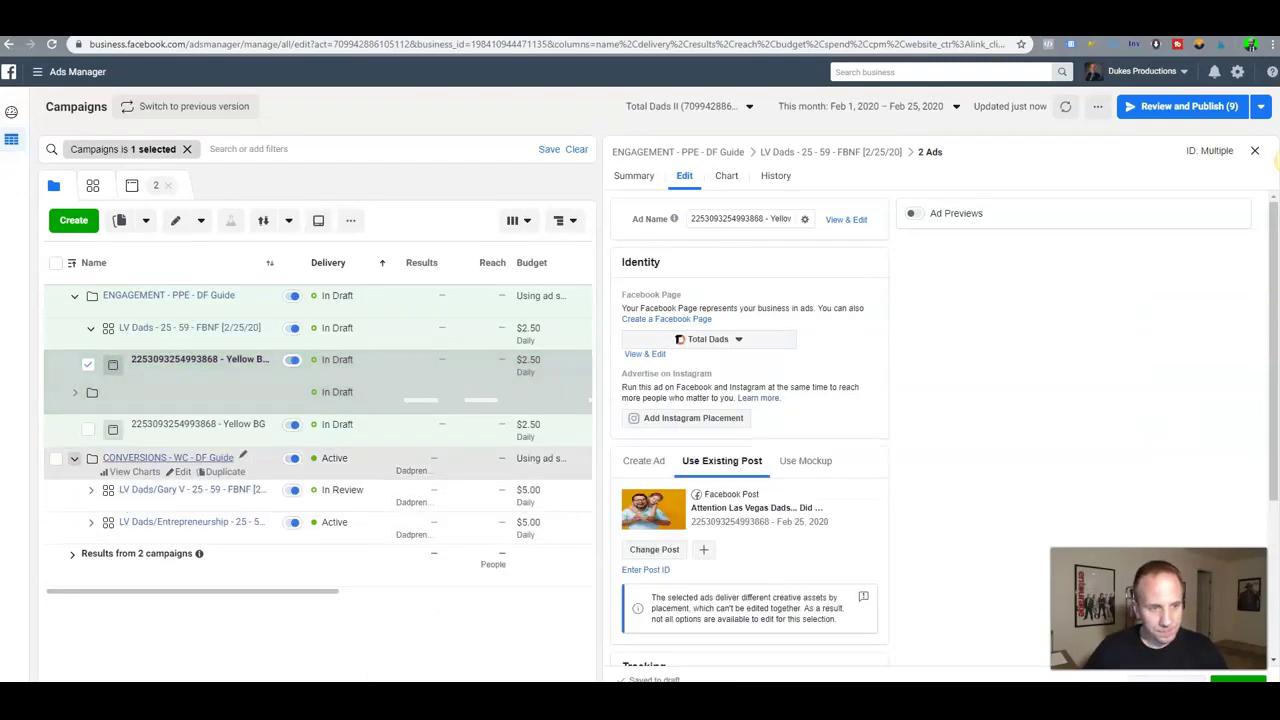
pyautogui.click(740, 219)
pyautogui.hotkey('ctrl', 'a')
pyautogui.hotkey('ctrl', 'v')
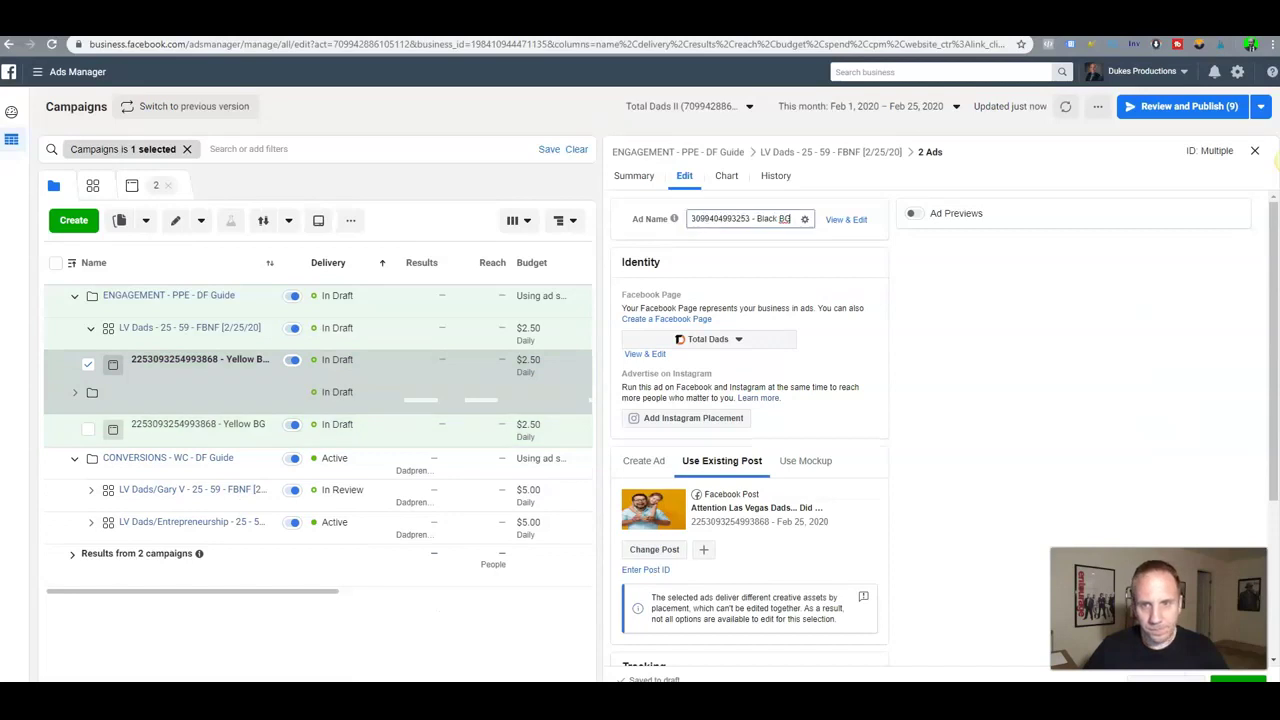
pyautogui.doubleClick(720, 218)
pyautogui.scroll(-2, 740, 400)
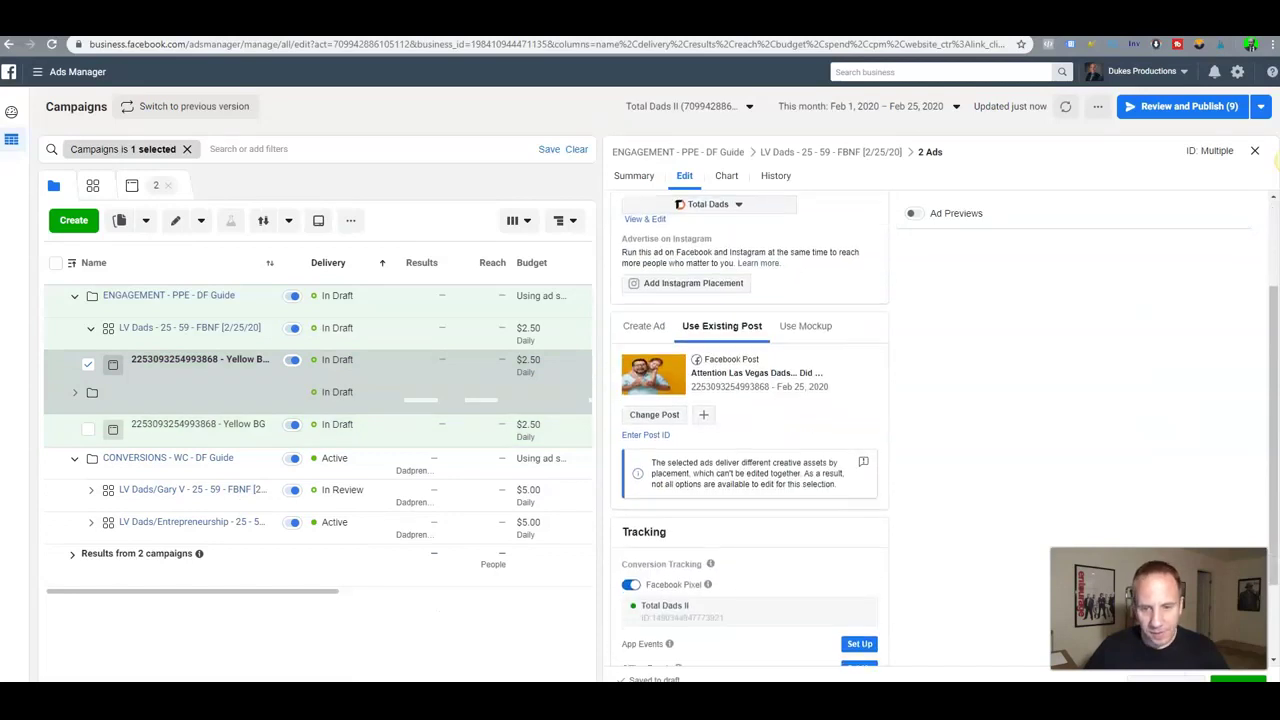
pyautogui.click(646, 435)
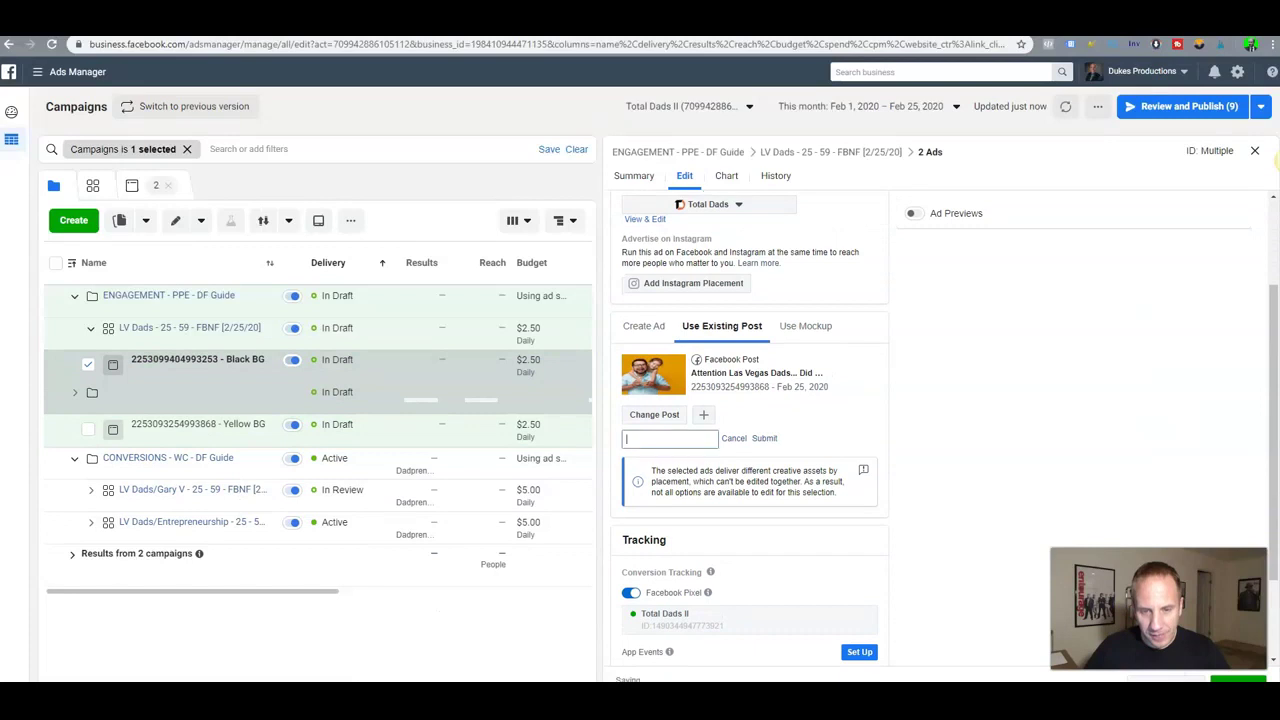
pyautogui.hotkey('ctrl', 'v')
pyautogui.press('Tab')
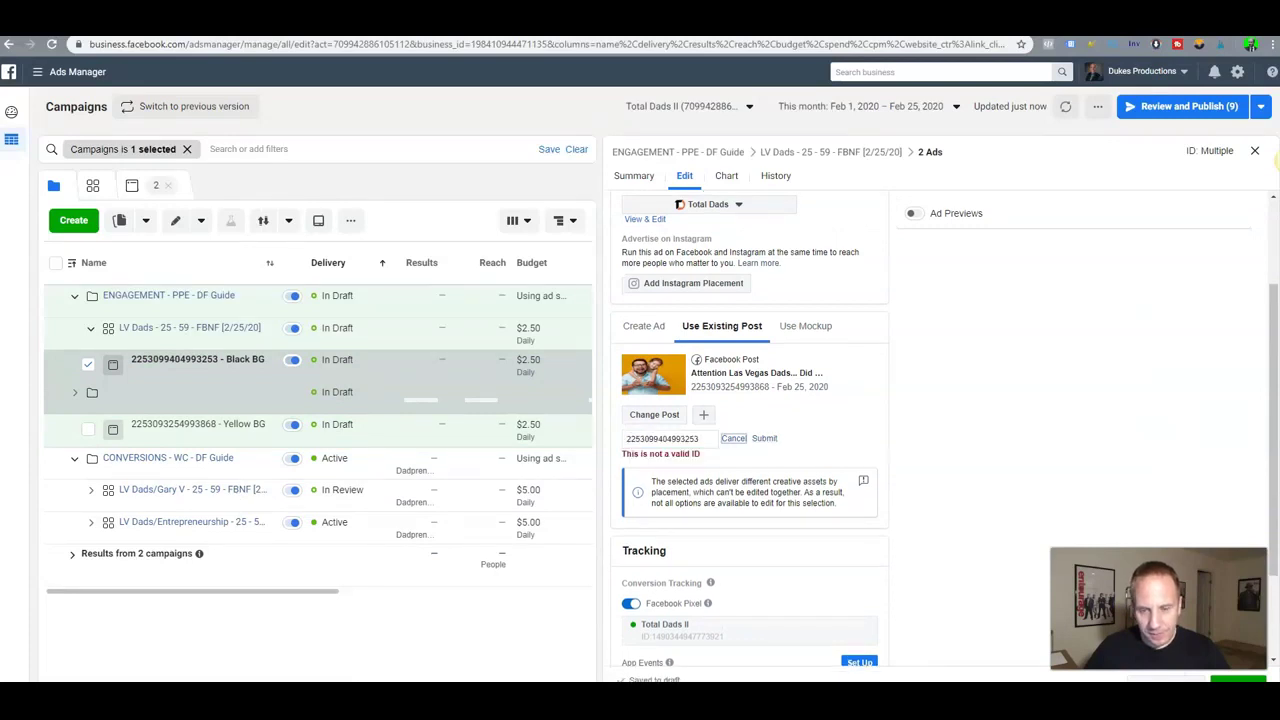
pyautogui.click(703, 439)
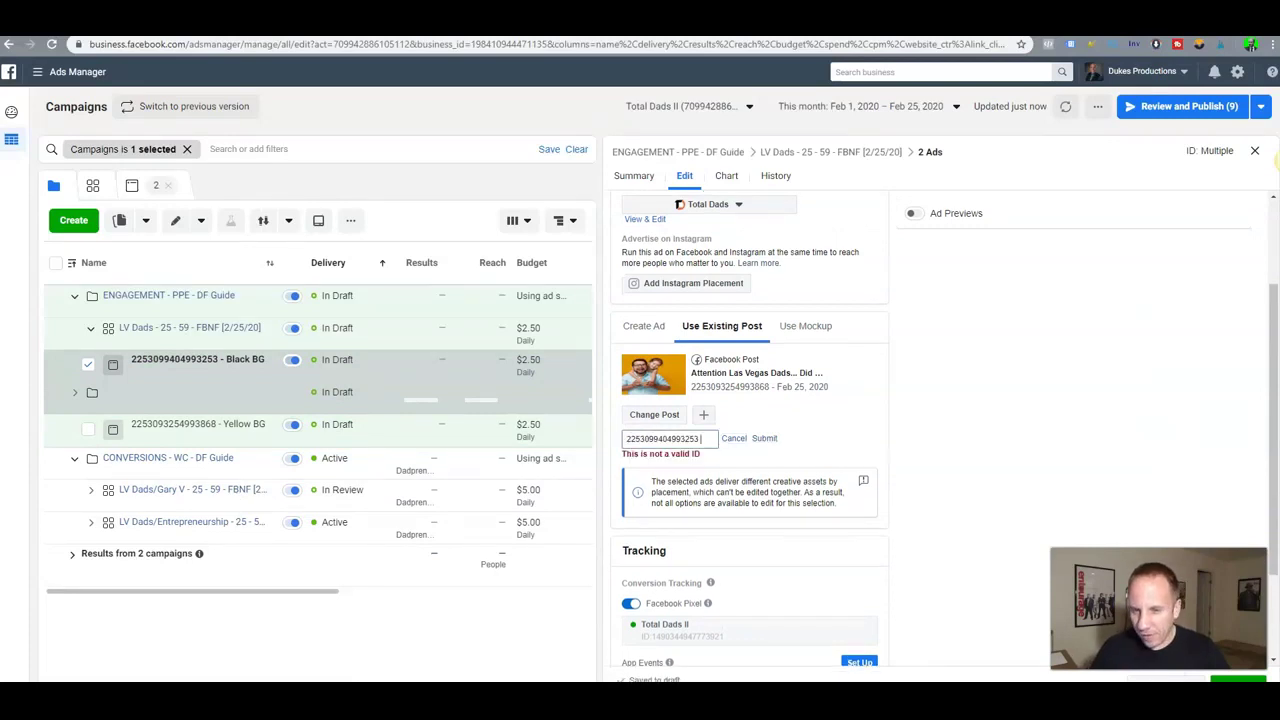
pyautogui.click(764, 438)
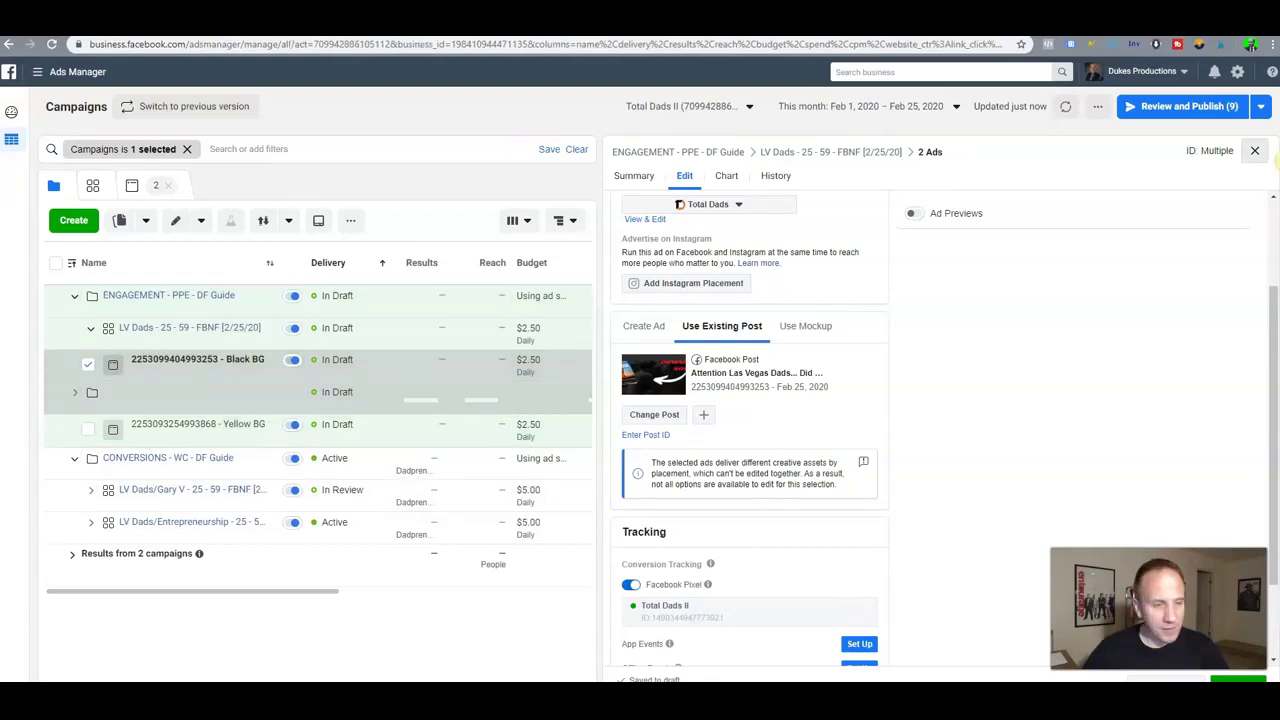
pyautogui.click(1254, 150)
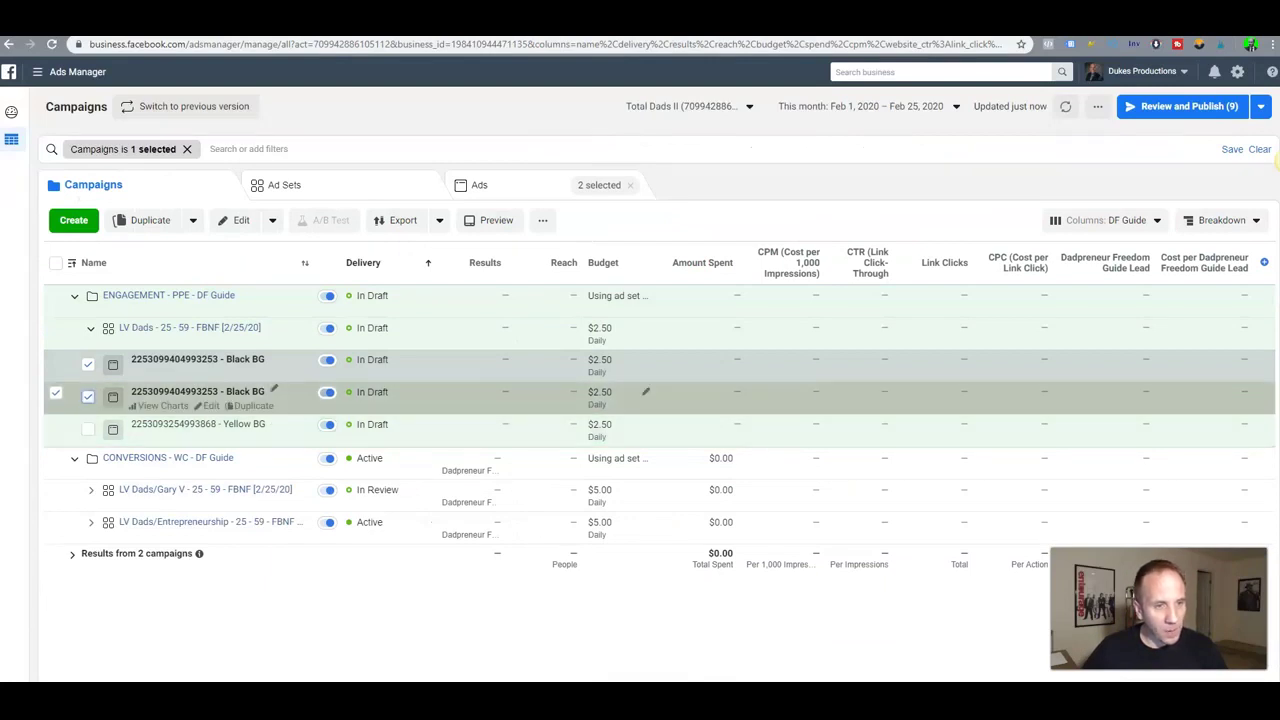
pyautogui.click(88, 397)
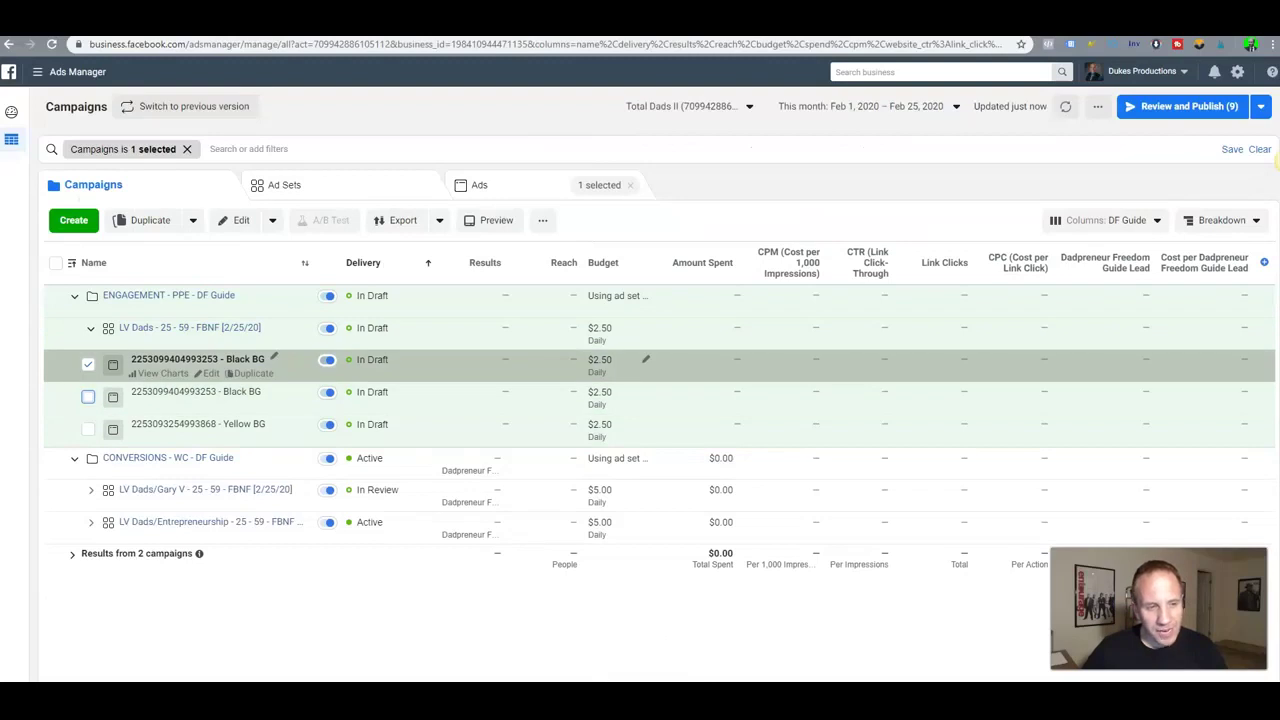
pyautogui.hotkey('alt', 'Tab')
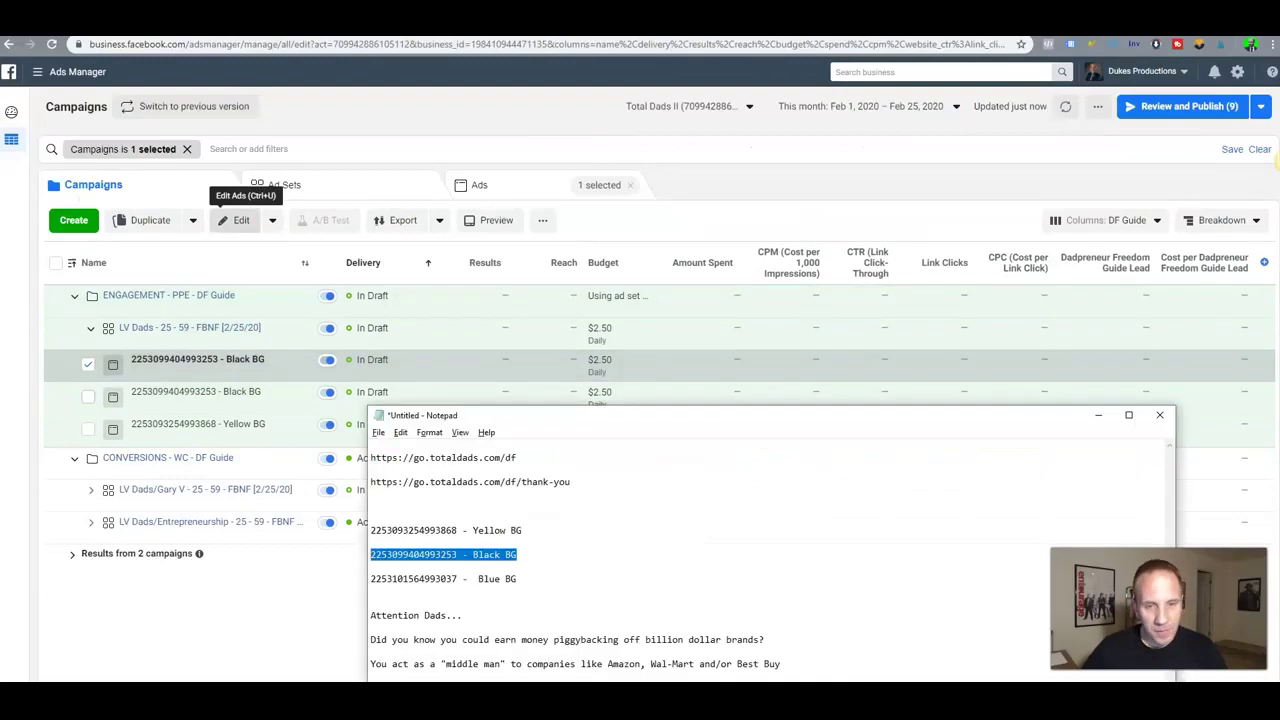
pyautogui.moveTo(516, 579); pyautogui.dragTo(370, 579)
pyautogui.hotkey('ctrl', 'c')
pyautogui.hotkey('alt', 'Tab')
pyautogui.click(770, 218)
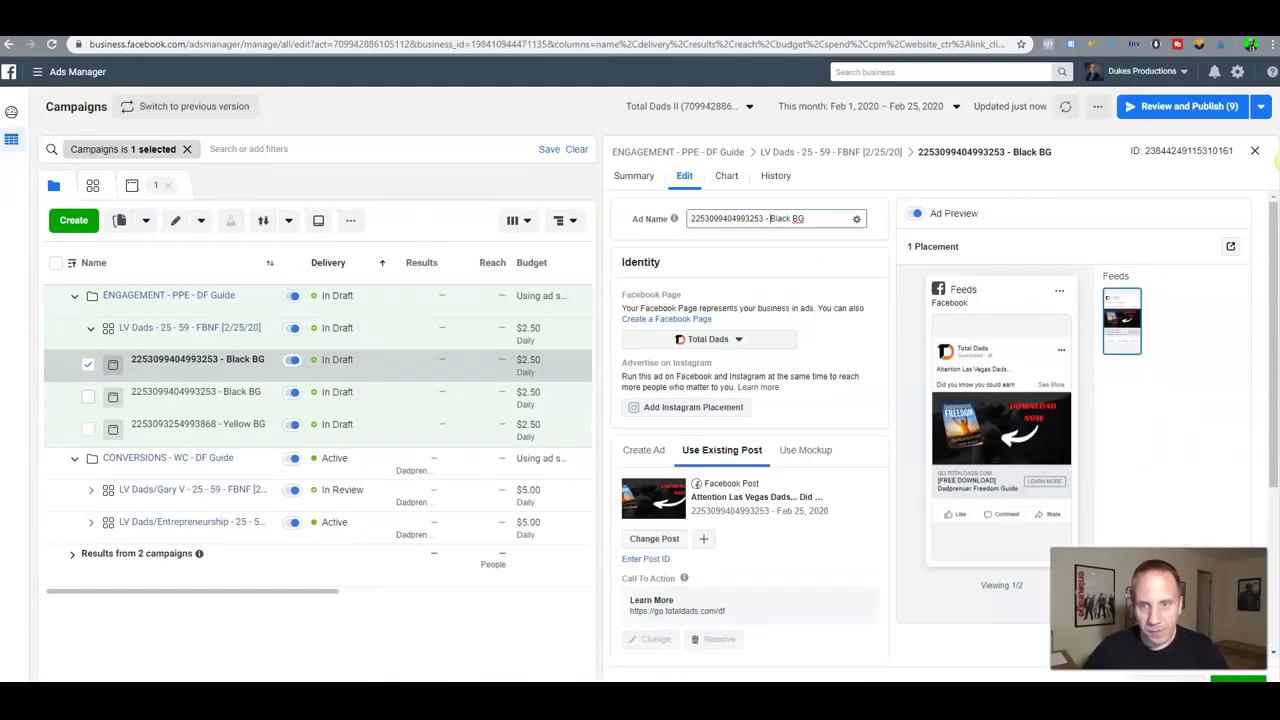
pyautogui.hotkey('ctrl', 'a')
pyautogui.hotkey('ctrl', 'v')
pyautogui.doubleClick(736, 218)
pyautogui.hotkey('ctrl', 'c')
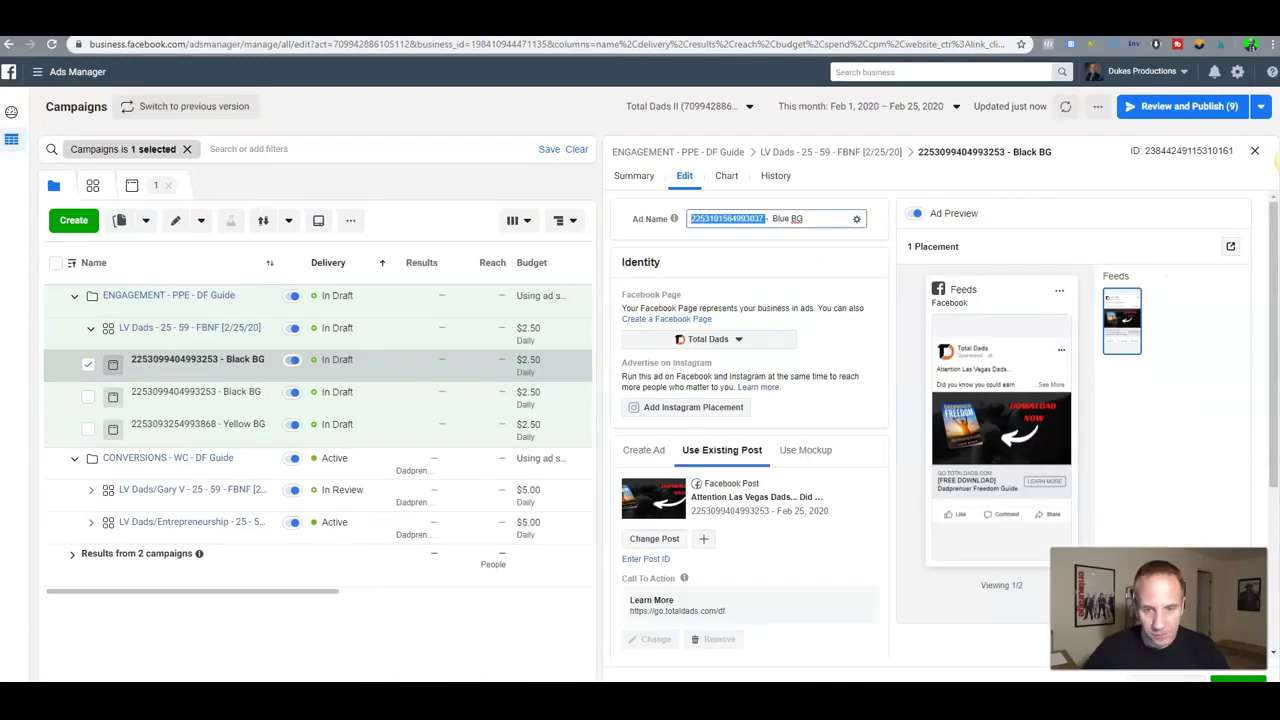
pyautogui.scroll(-2, 750, 430)
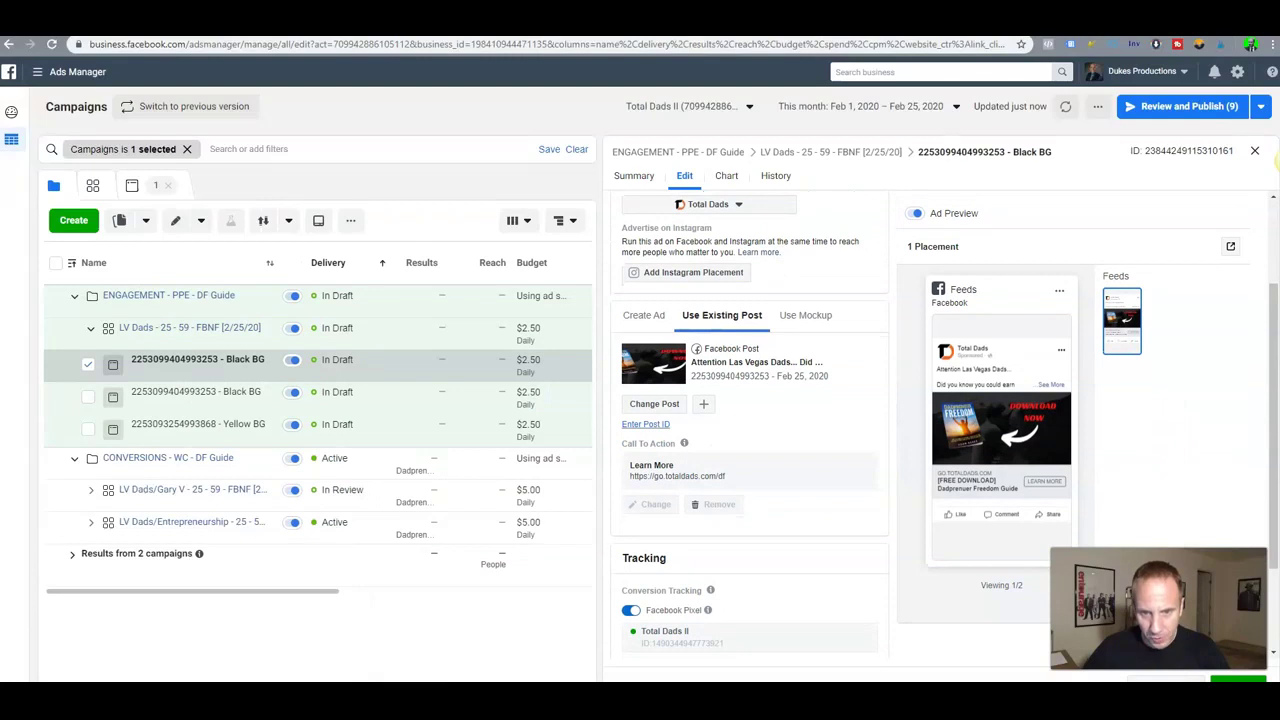
pyautogui.click(645, 424)
pyautogui.hotkey('ctrl', 'v')
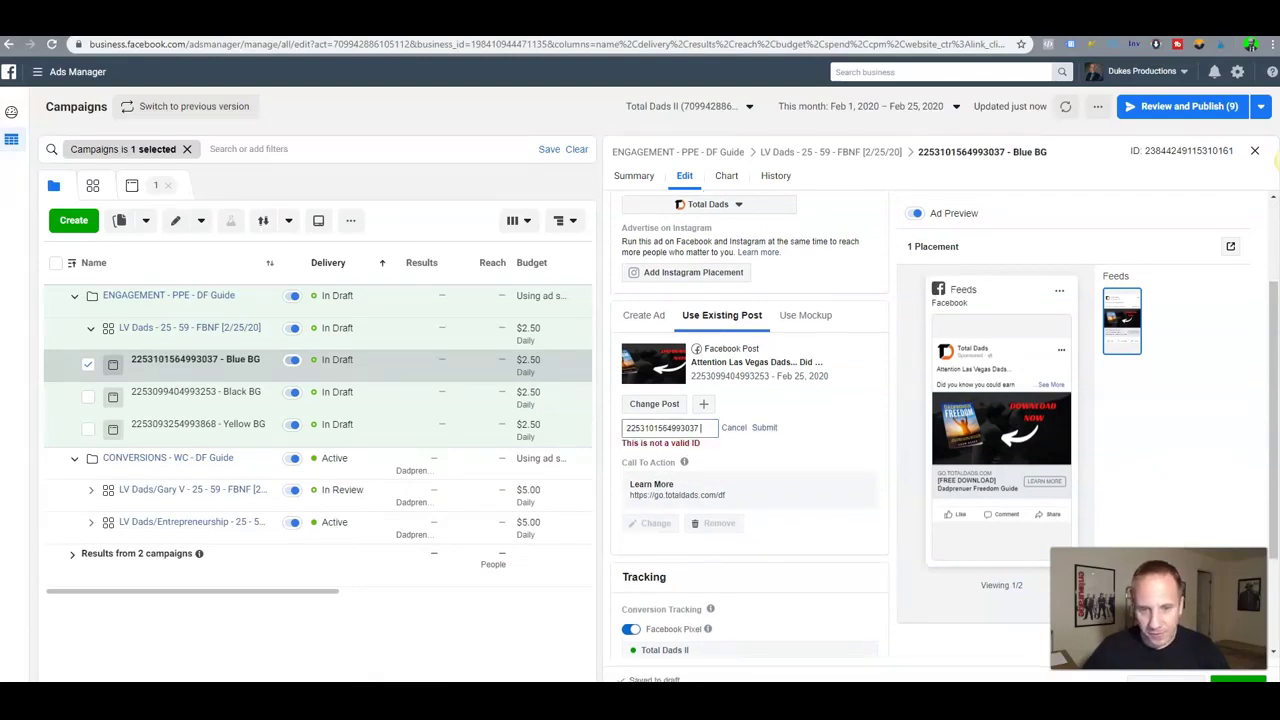
pyautogui.press('Return')
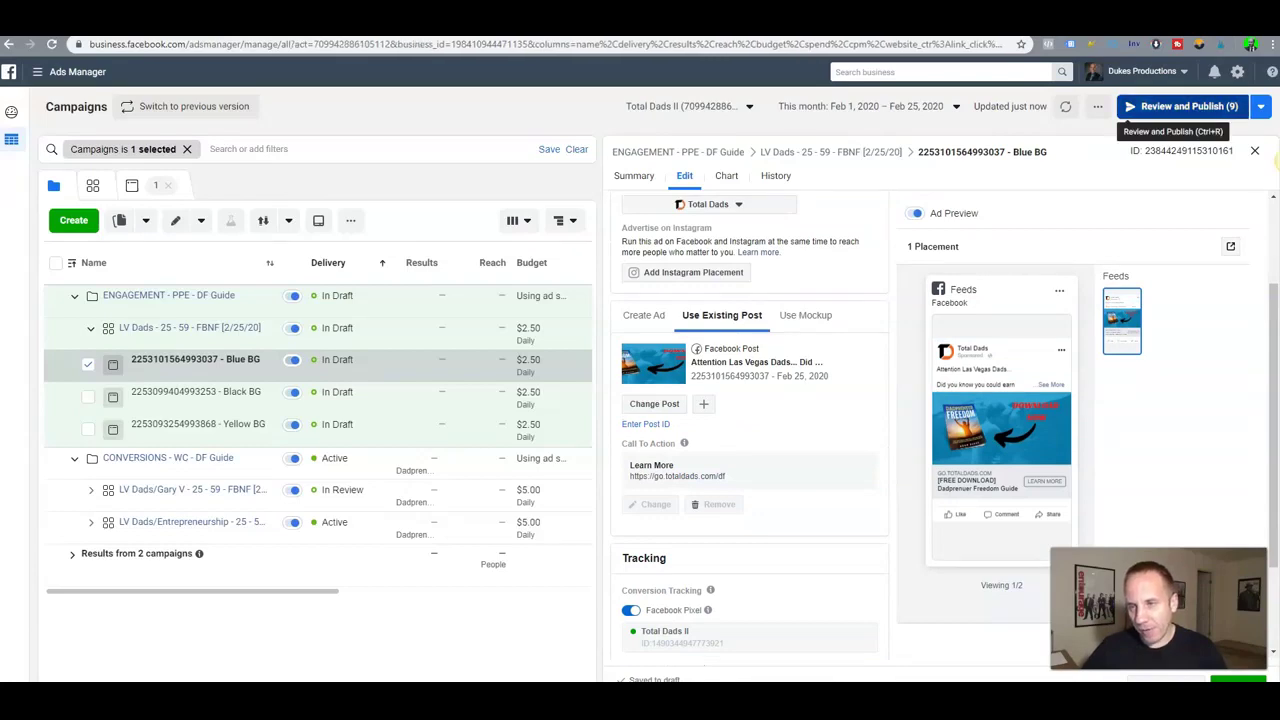
# Review and publish the draft ENGAGEMENT - PPE - DF Guide campaign with its ad sets and ads.
pyautogui.click(1183, 106)
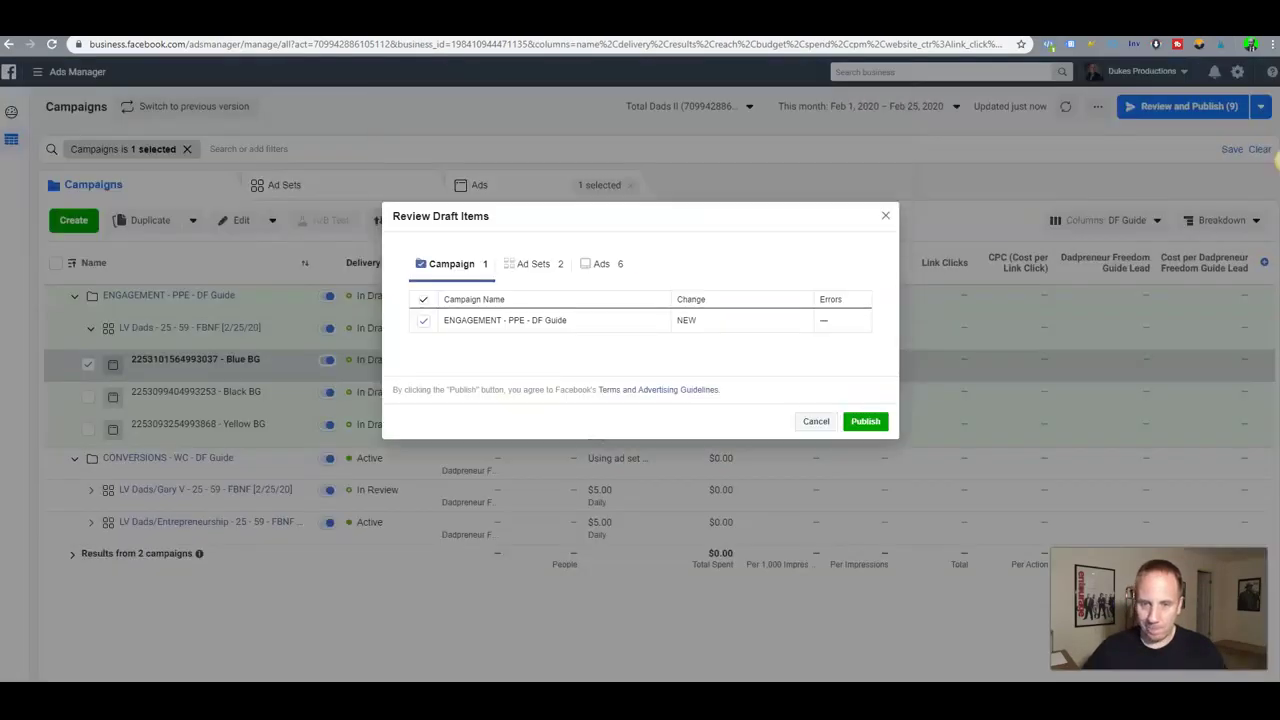
pyautogui.click(865, 421)
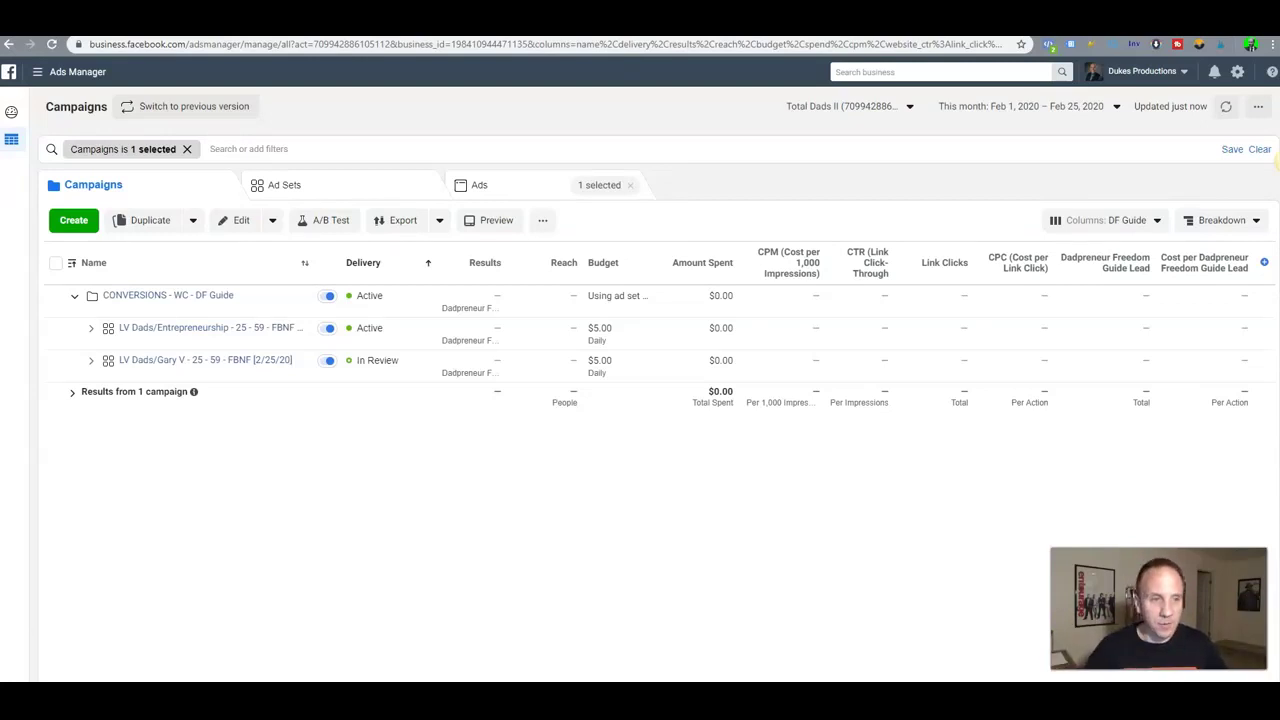
# Clear the current filter, collapse the expanded campaigns, and filter the list to the two switched-on DF Guide campaigns, ENGAGEMENT - PPE and CONVERSIONS - WC.
pyautogui.click(74, 295)
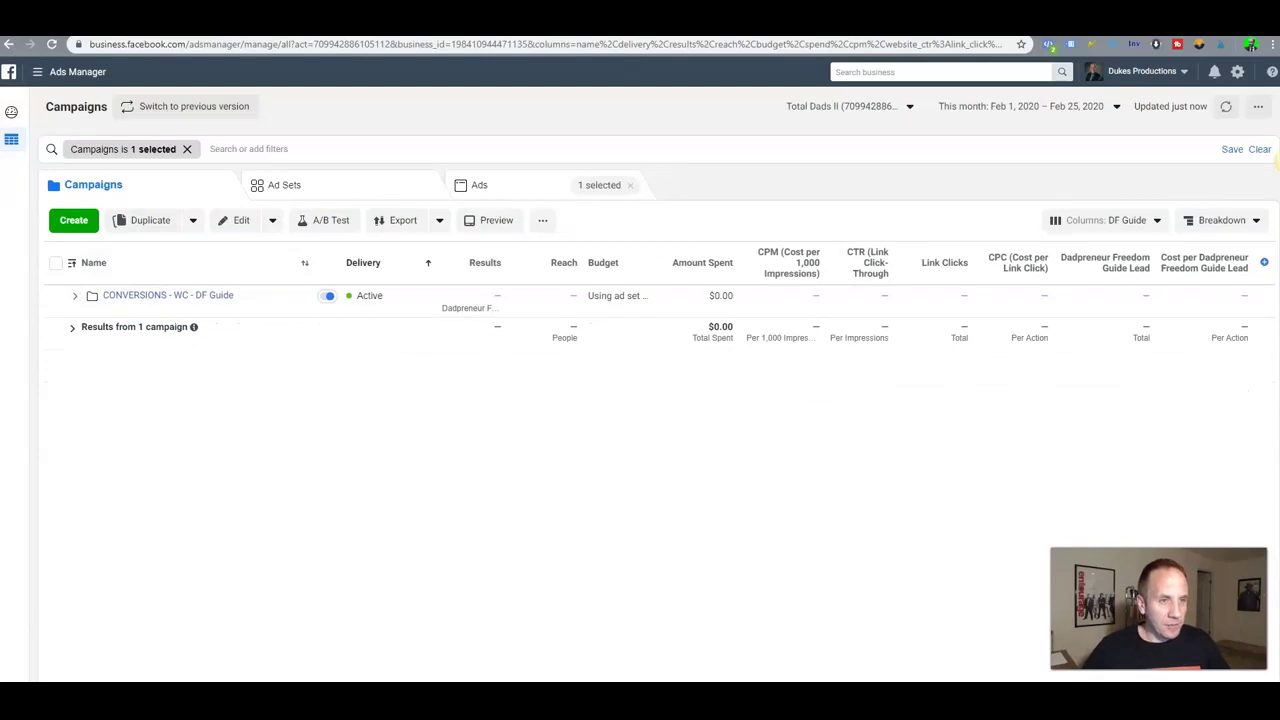
pyautogui.click(1260, 149)
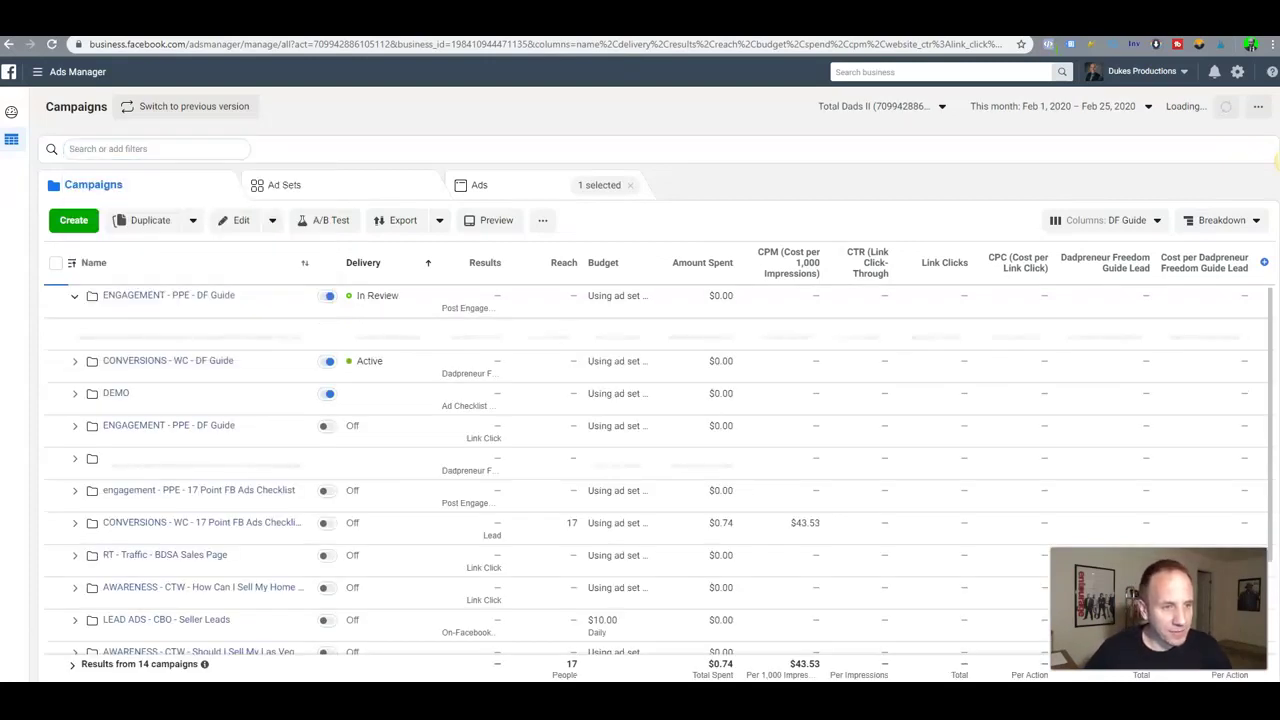
pyautogui.click(74, 296)
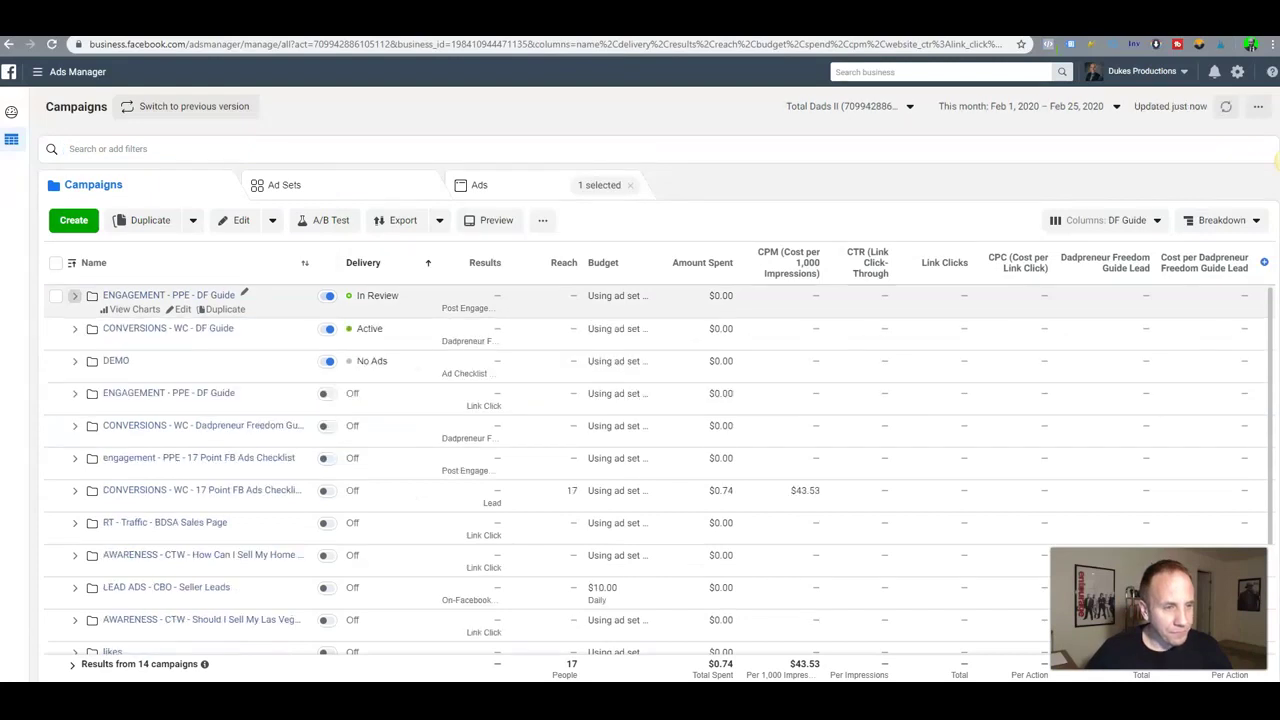
pyautogui.click(56, 329)
pyautogui.click(56, 296)
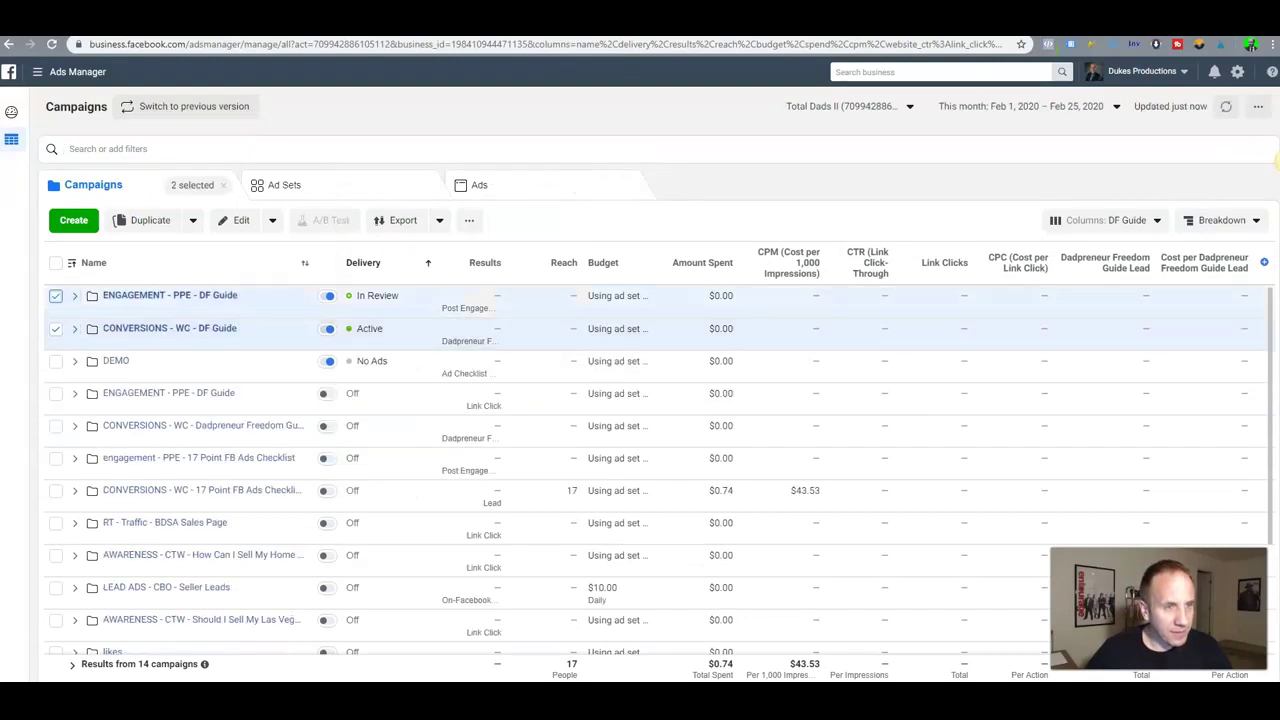
pyautogui.click(125, 149)
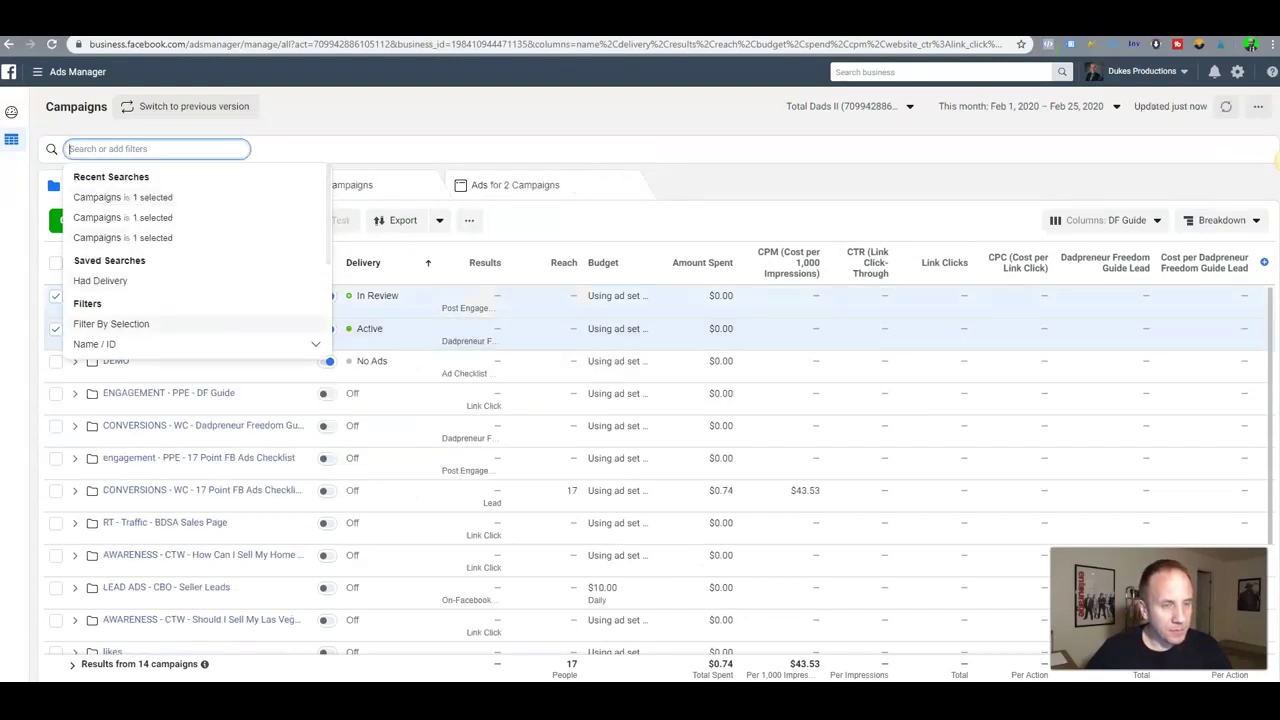
pyautogui.click(111, 324)
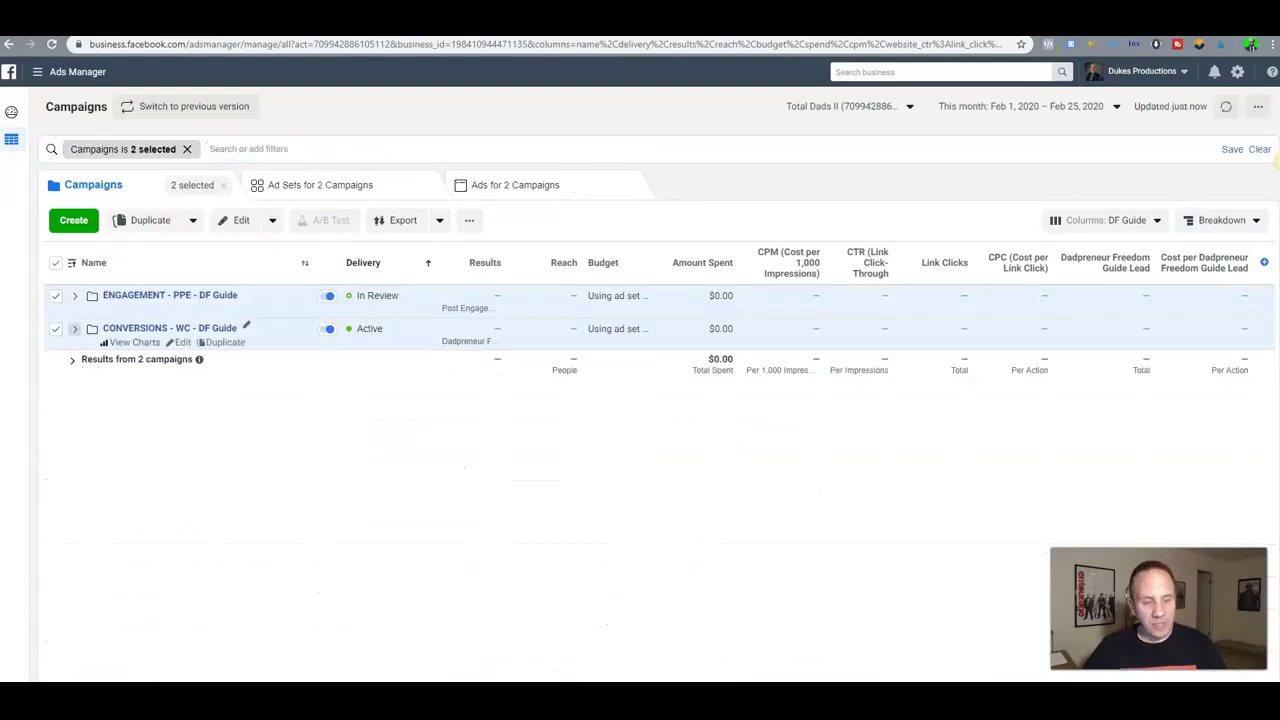